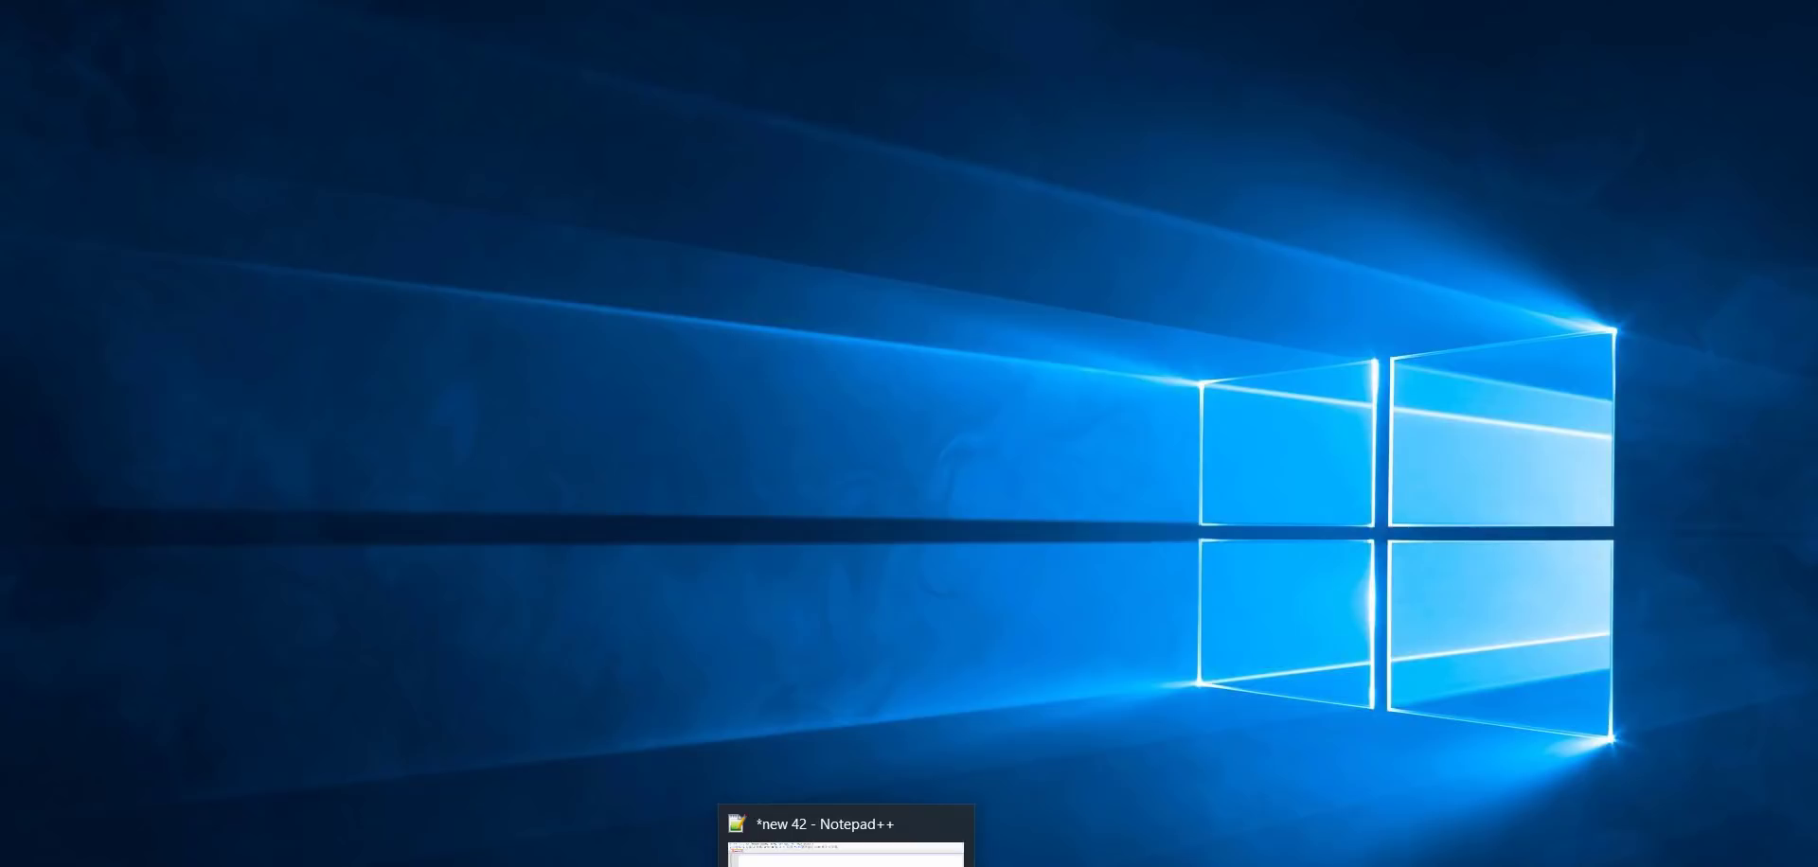
# Switch to Notepad++ and write "ESXi server." as the heading line, followed by a blank line.
pyautogui.click(858, 822)
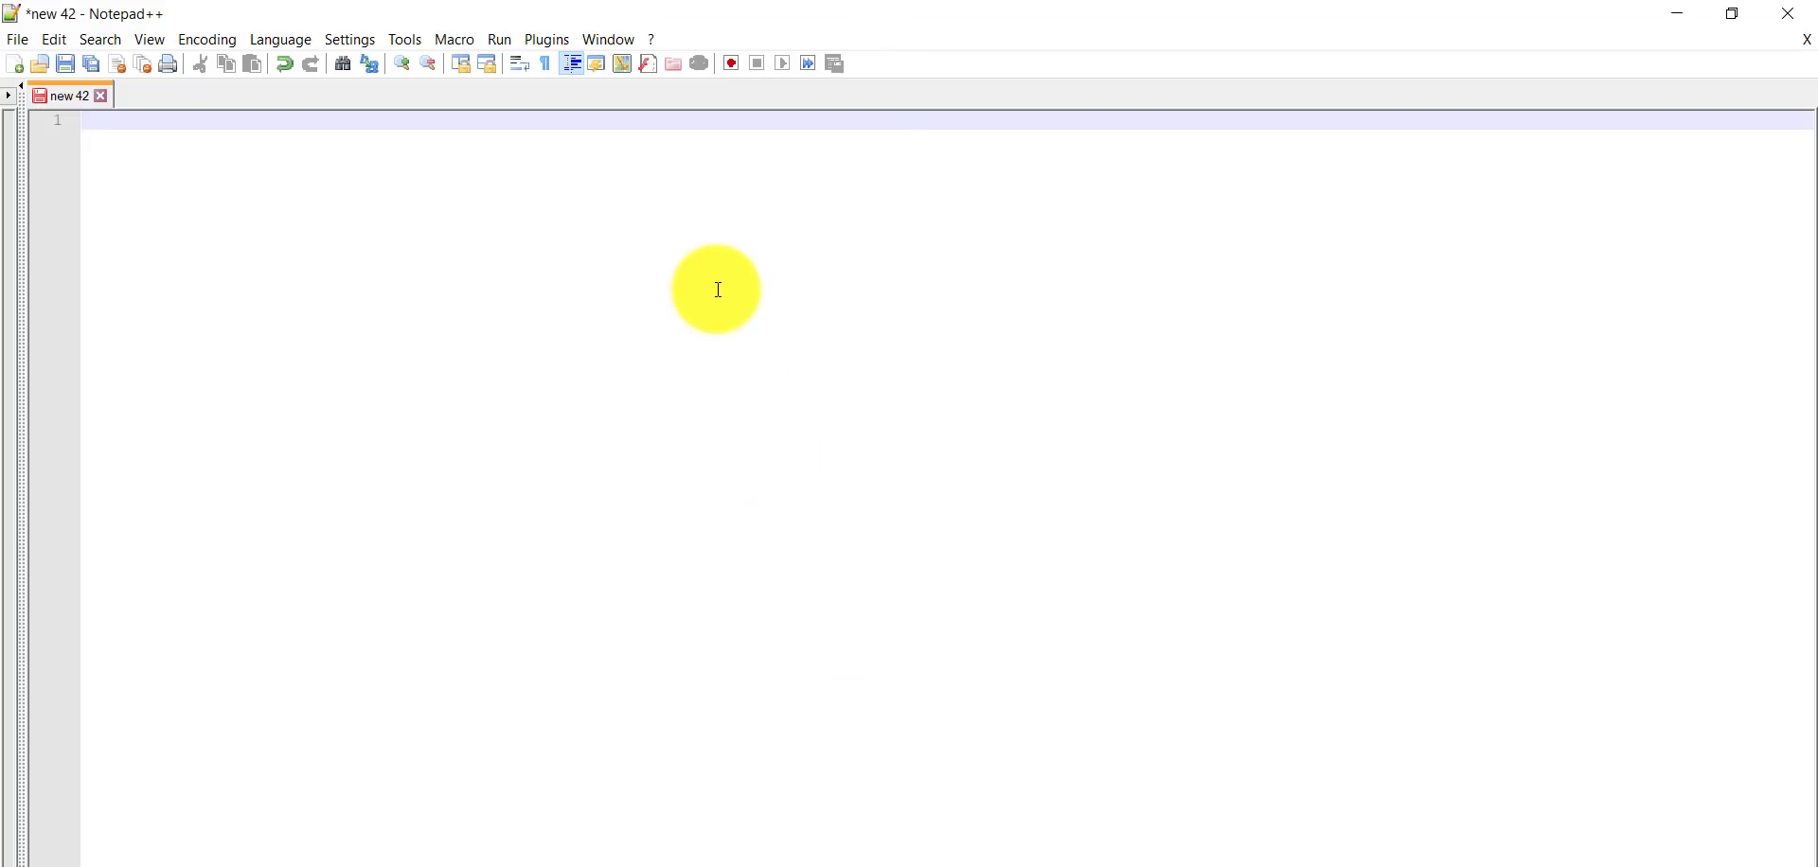
pyautogui.write('ESXi server')
pyautogui.press('Return')
pyautogui.press('Return')
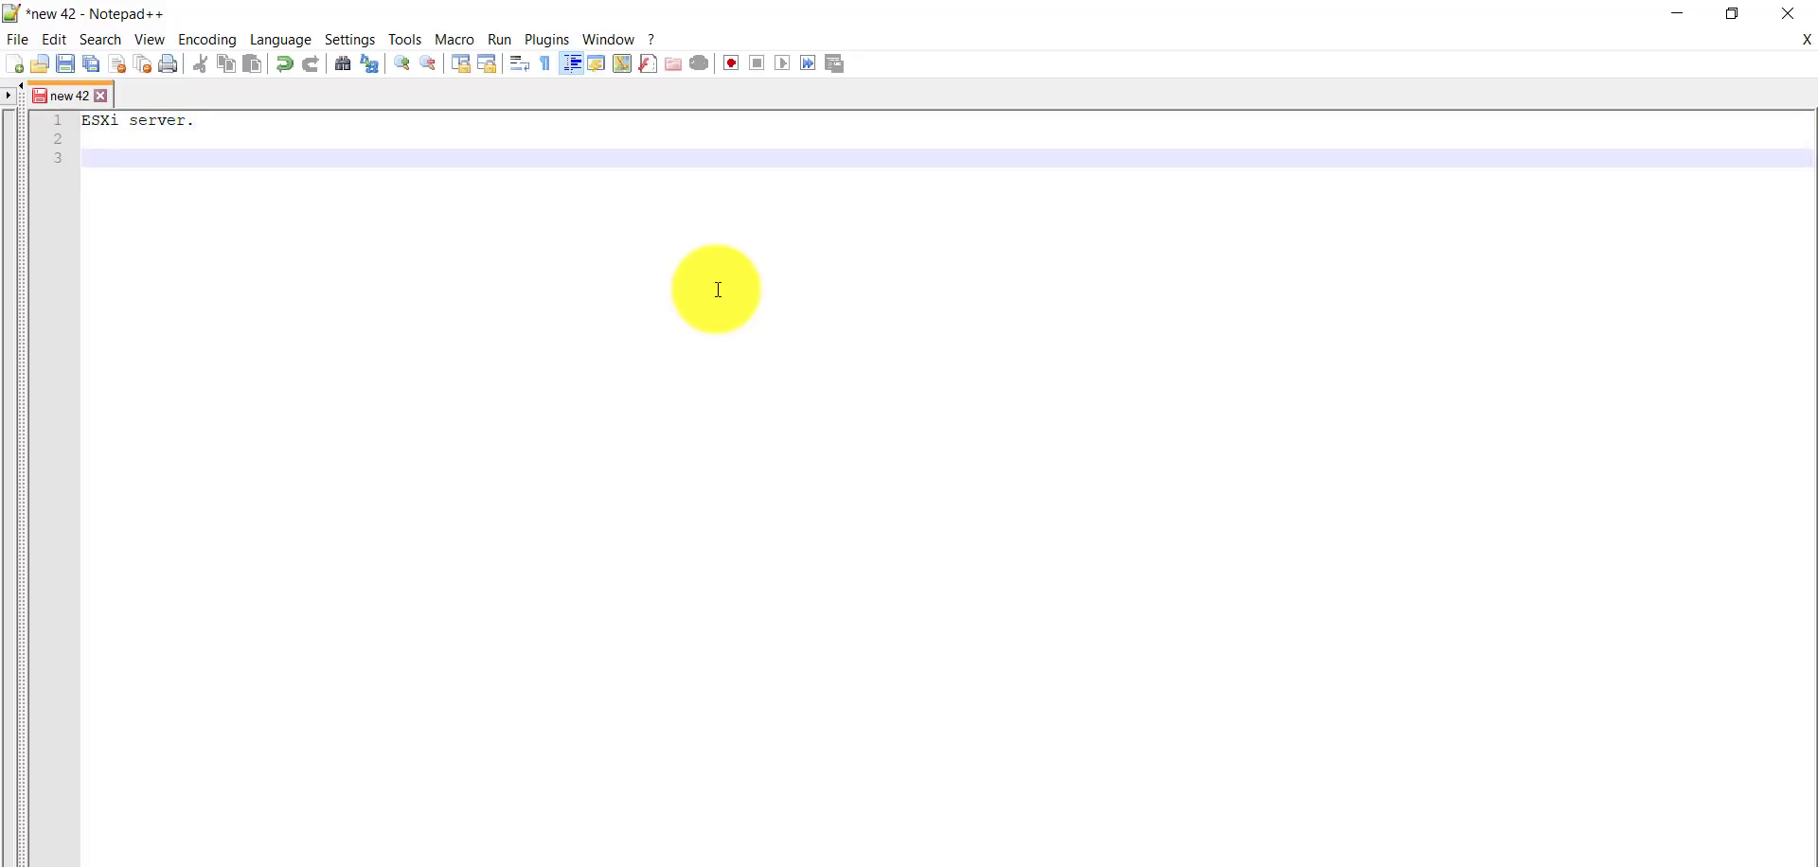
# Add the entries "ASAv >>" and "CSR1000v >>" below the heading, separated by a blank line, and return to the ASAv line.
pyautogui.write('ASAv')
pyautogui.write('>>')
pyautogui.press('Return')
pyautogui.press('Return')
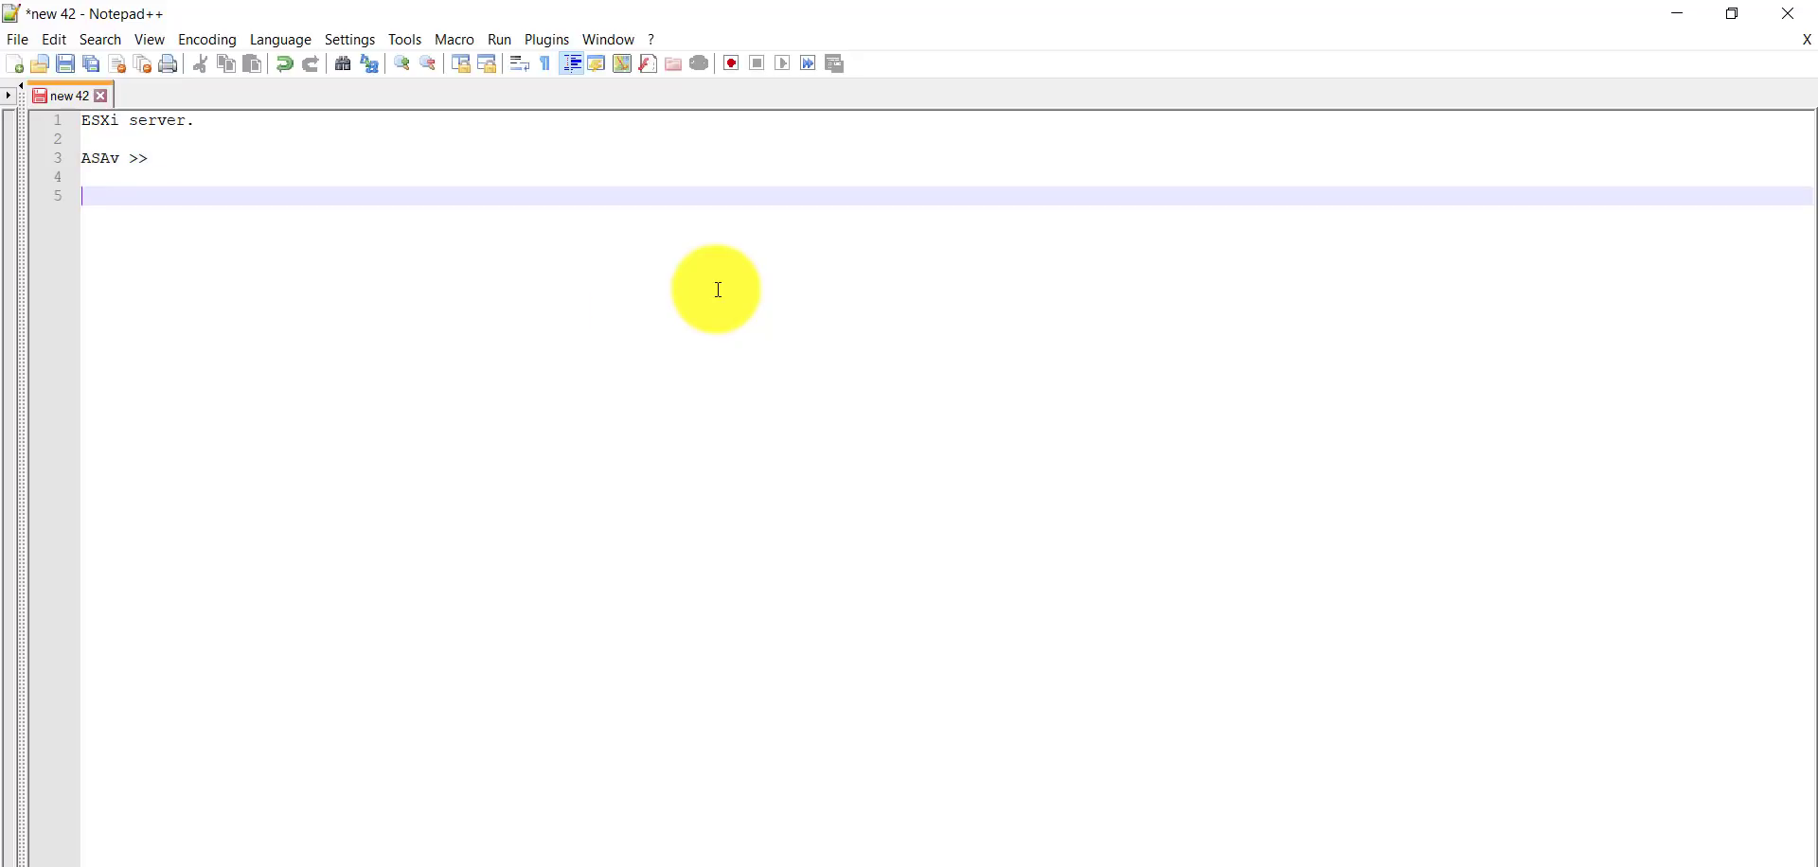
pyautogui.write('CSR1000v >>')
pyautogui.press('Up')
pyautogui.press('Up')
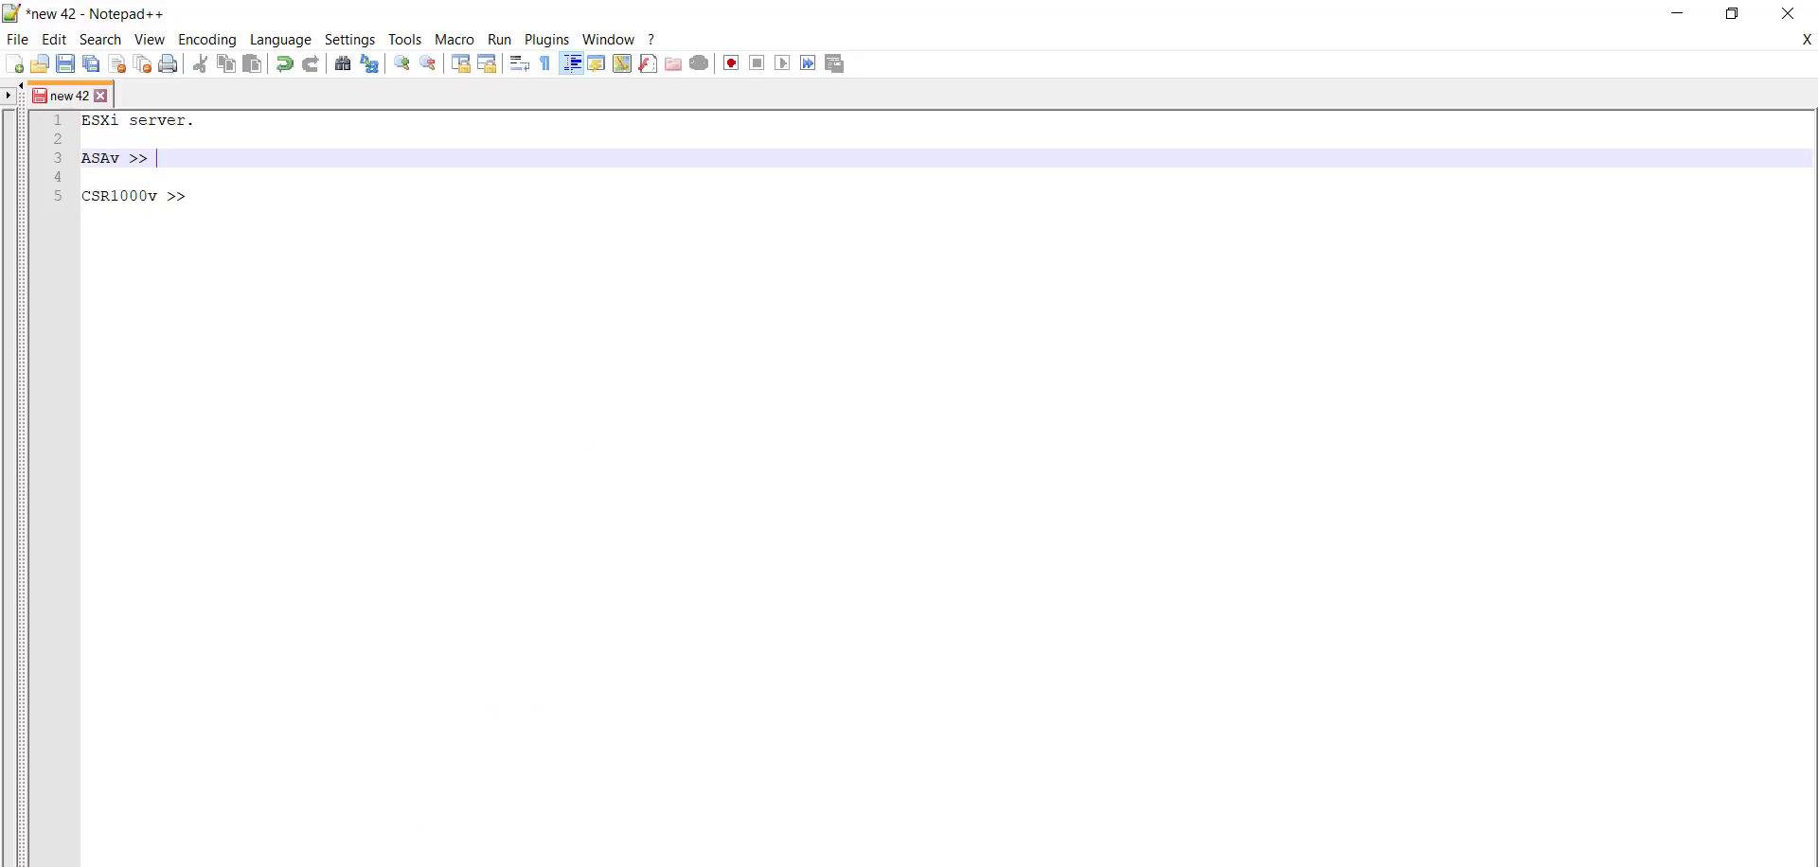
# Switch to File Explorer and examine the asav941-205 and asav952-208 archives in the CiscoASA folder.
pyautogui.hotkey('alt', 'Tab')
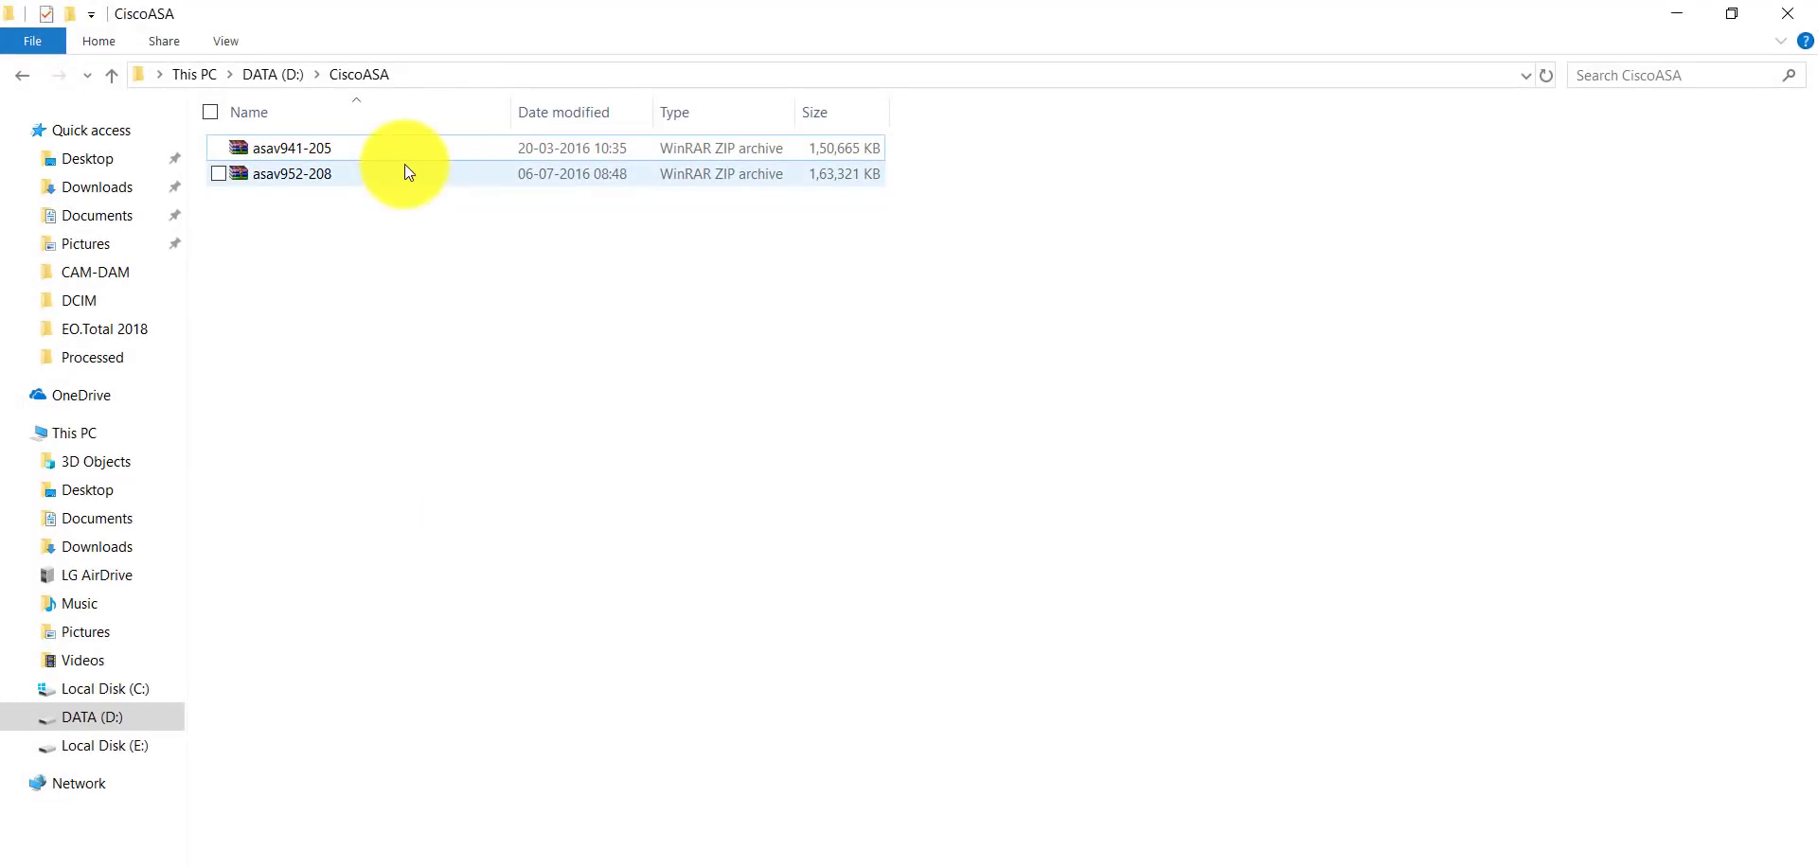
pyautogui.click(371, 156)
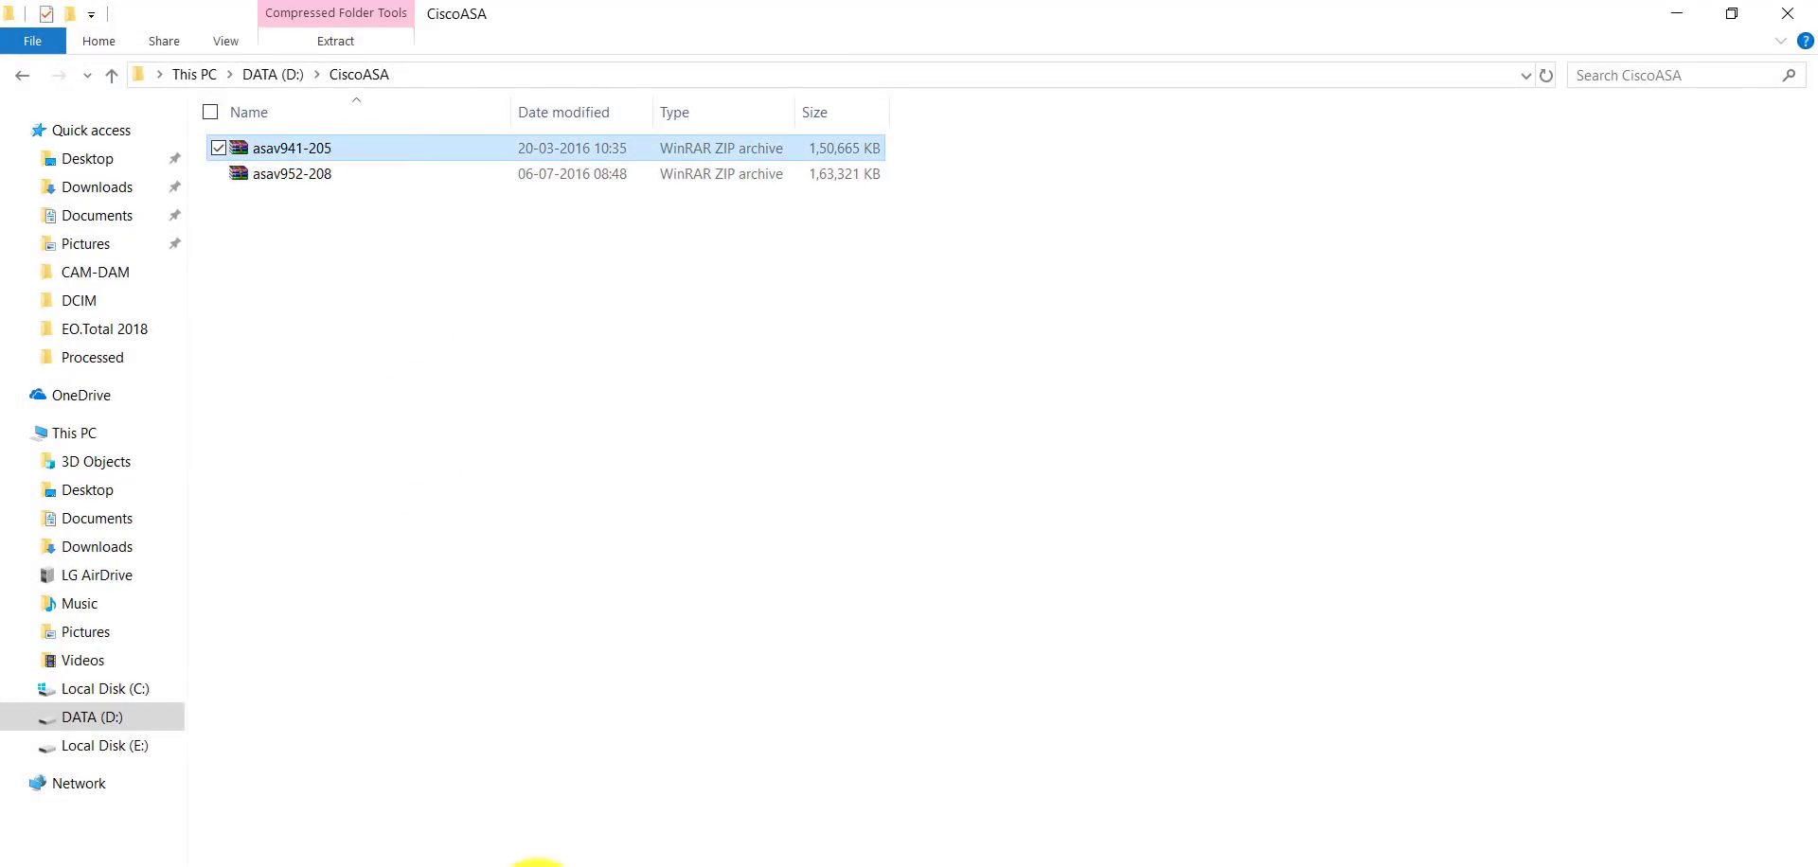
pyautogui.click(319, 183)
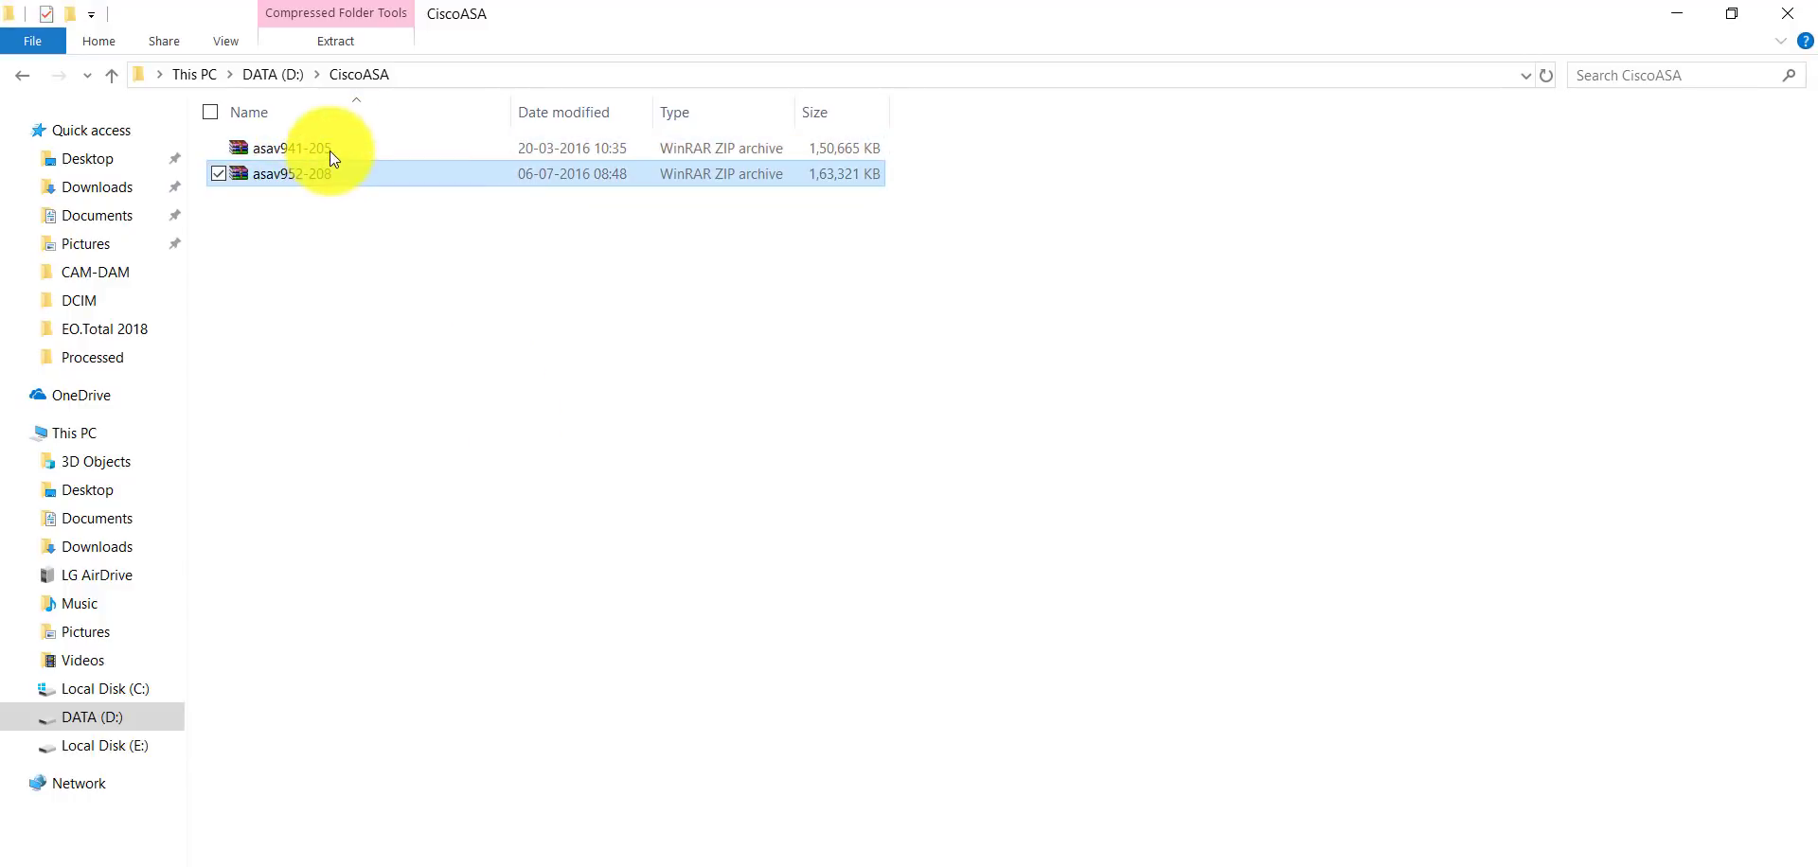
pyautogui.click(327, 152)
pyautogui.click(327, 172)
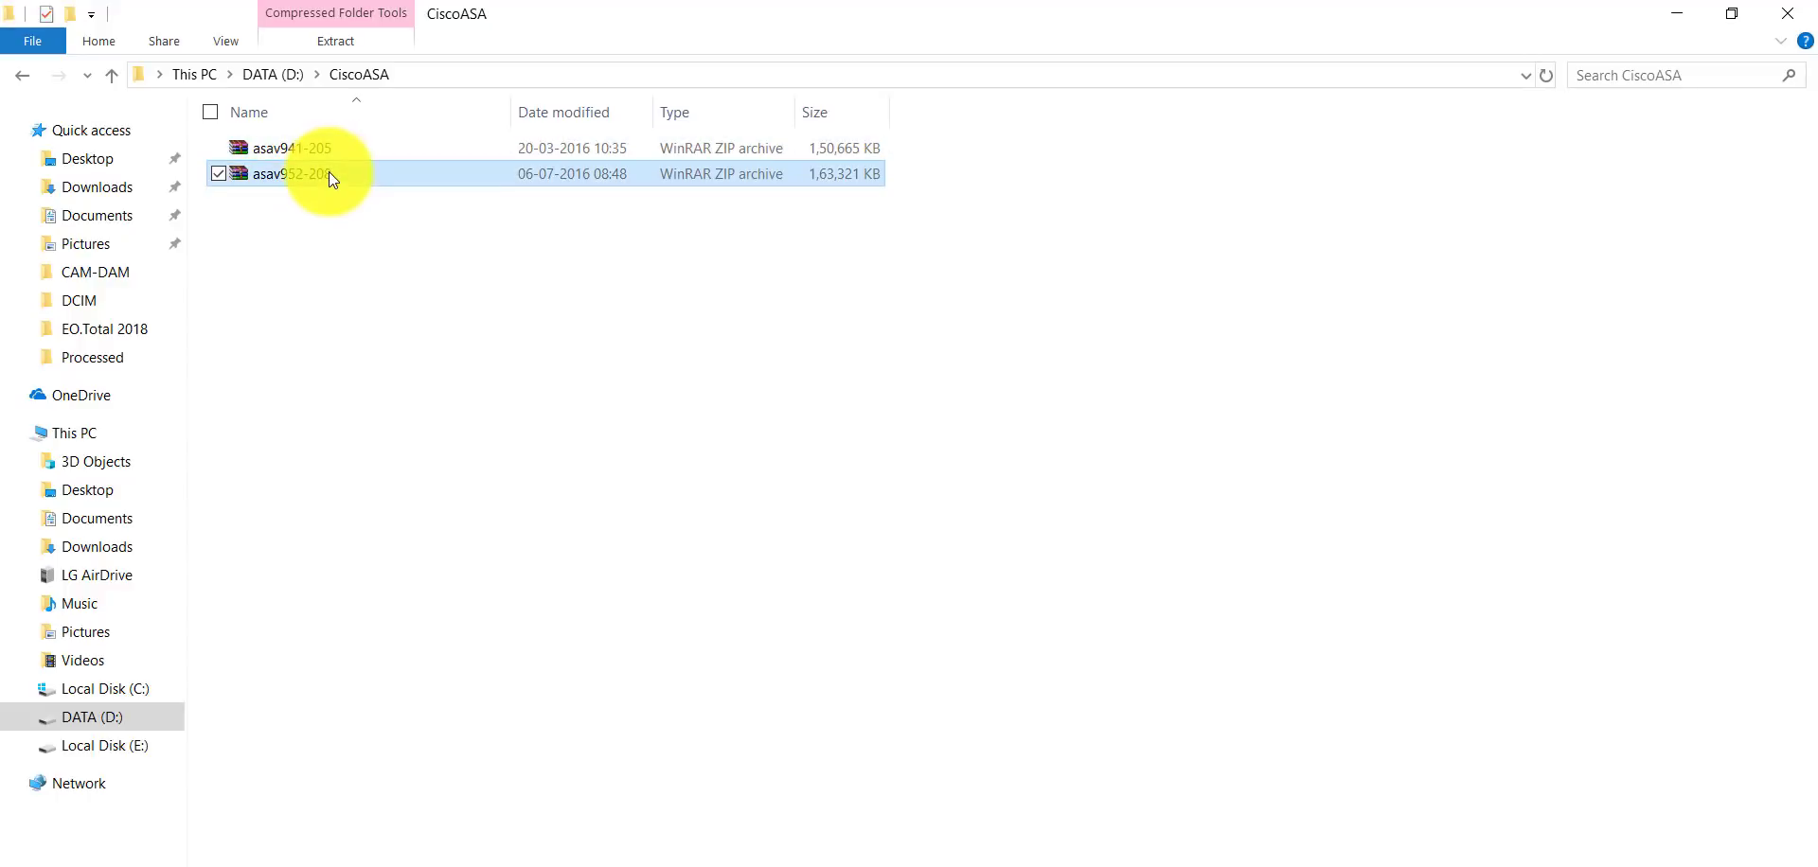
pyautogui.click(333, 149)
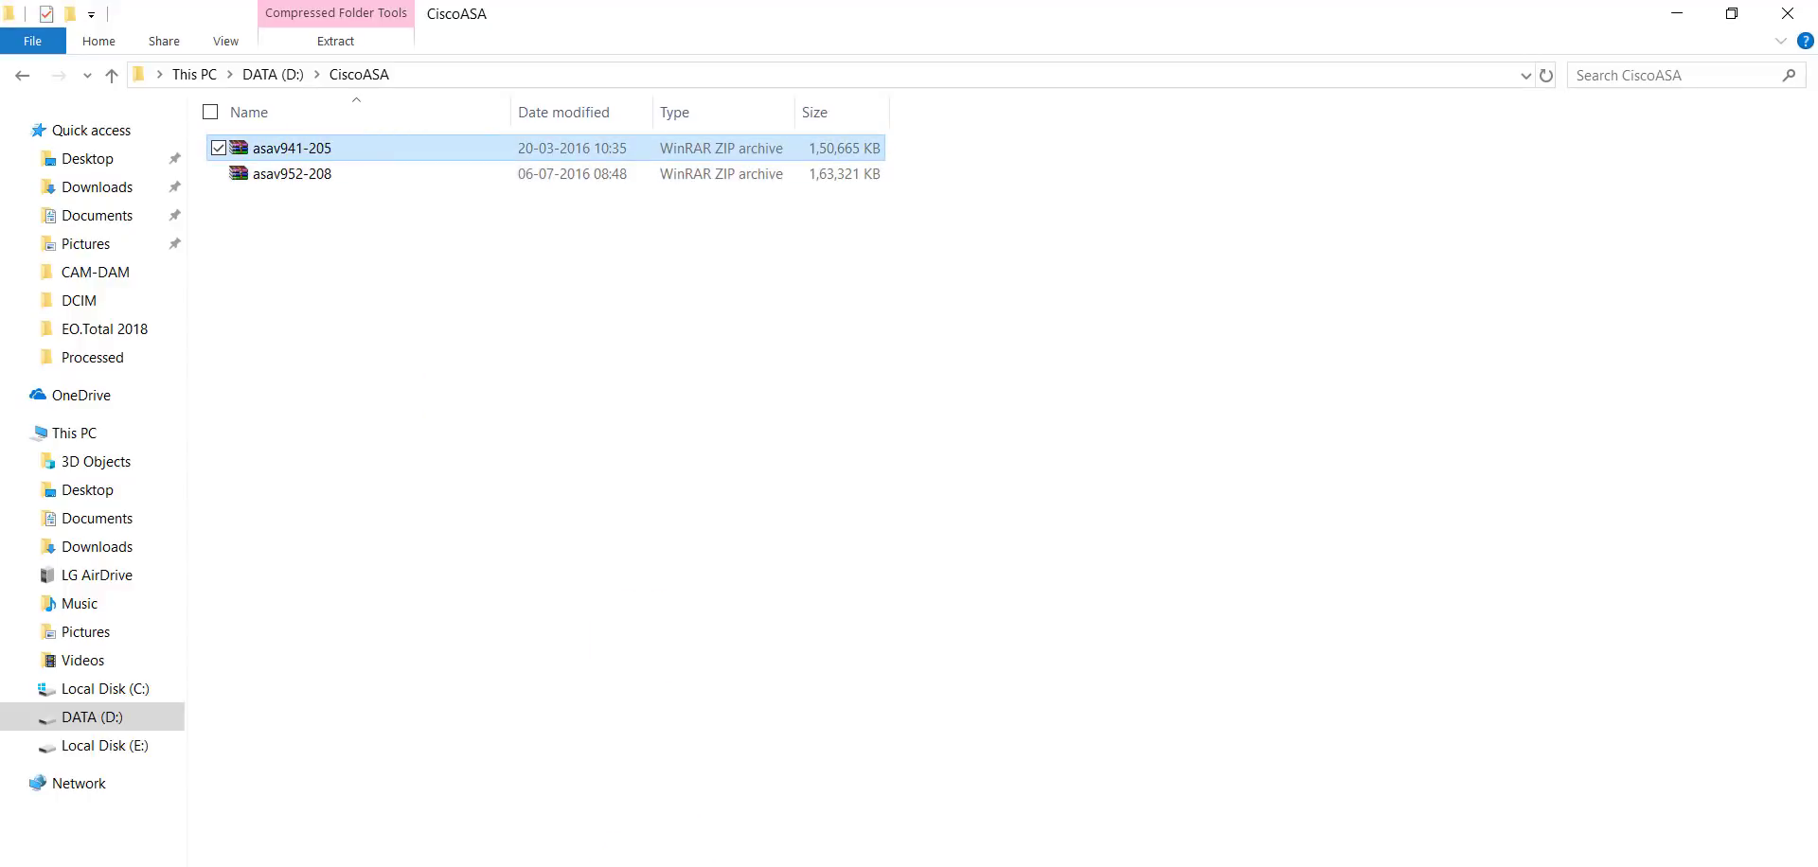
pyautogui.click(553, 866)
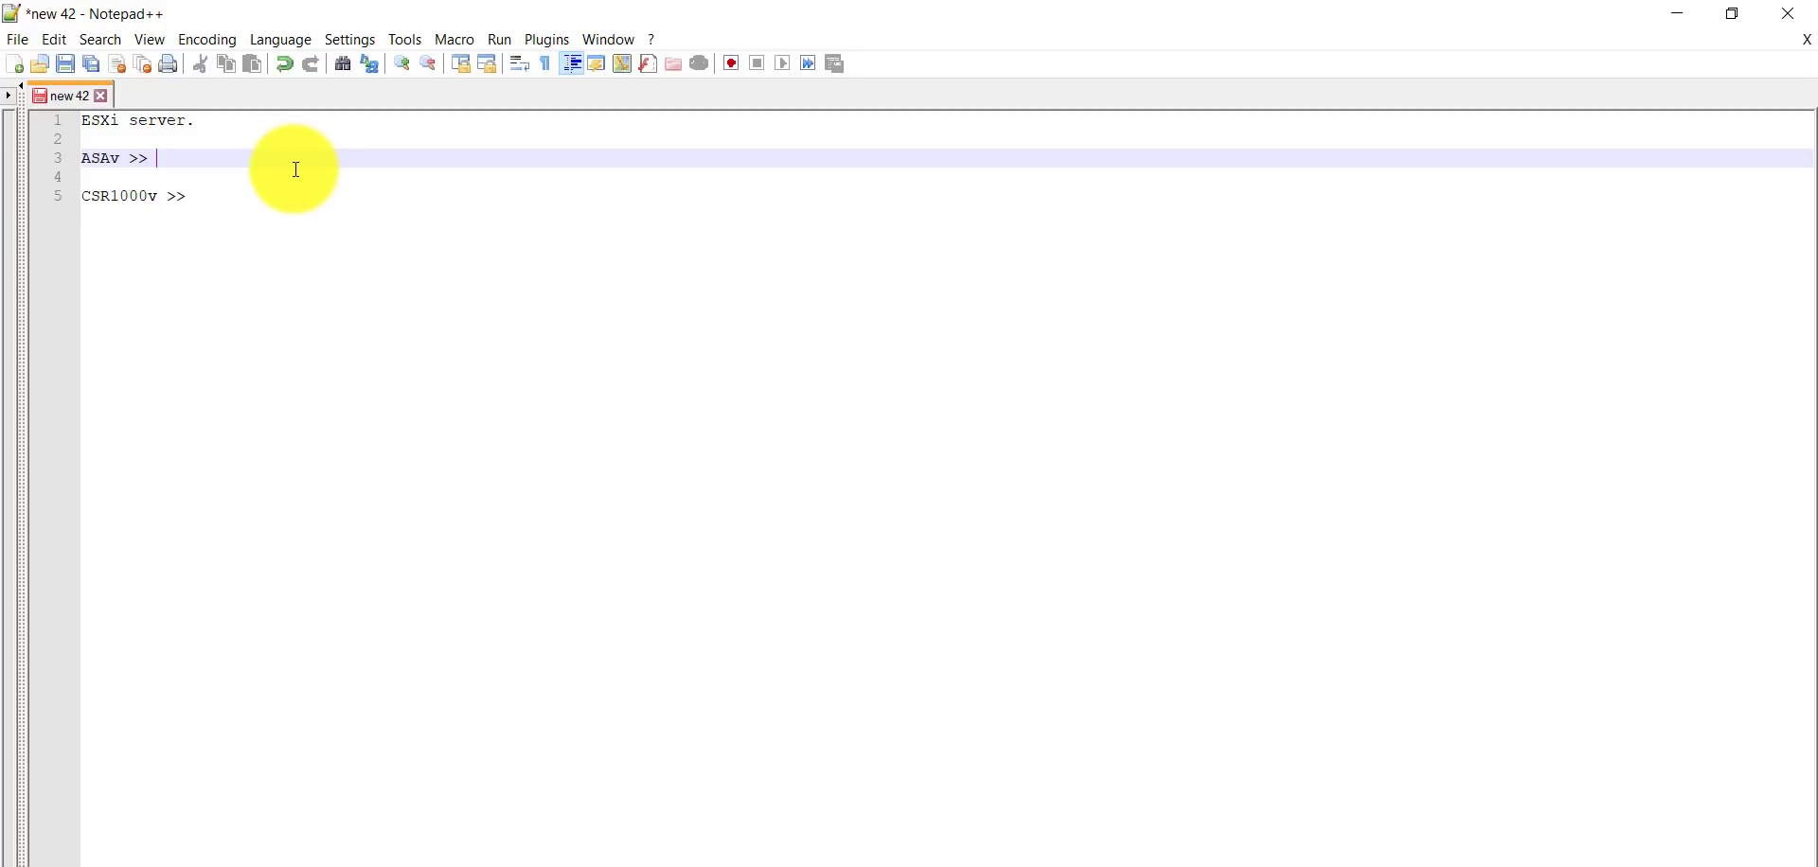
pyautogui.click(630, 866)
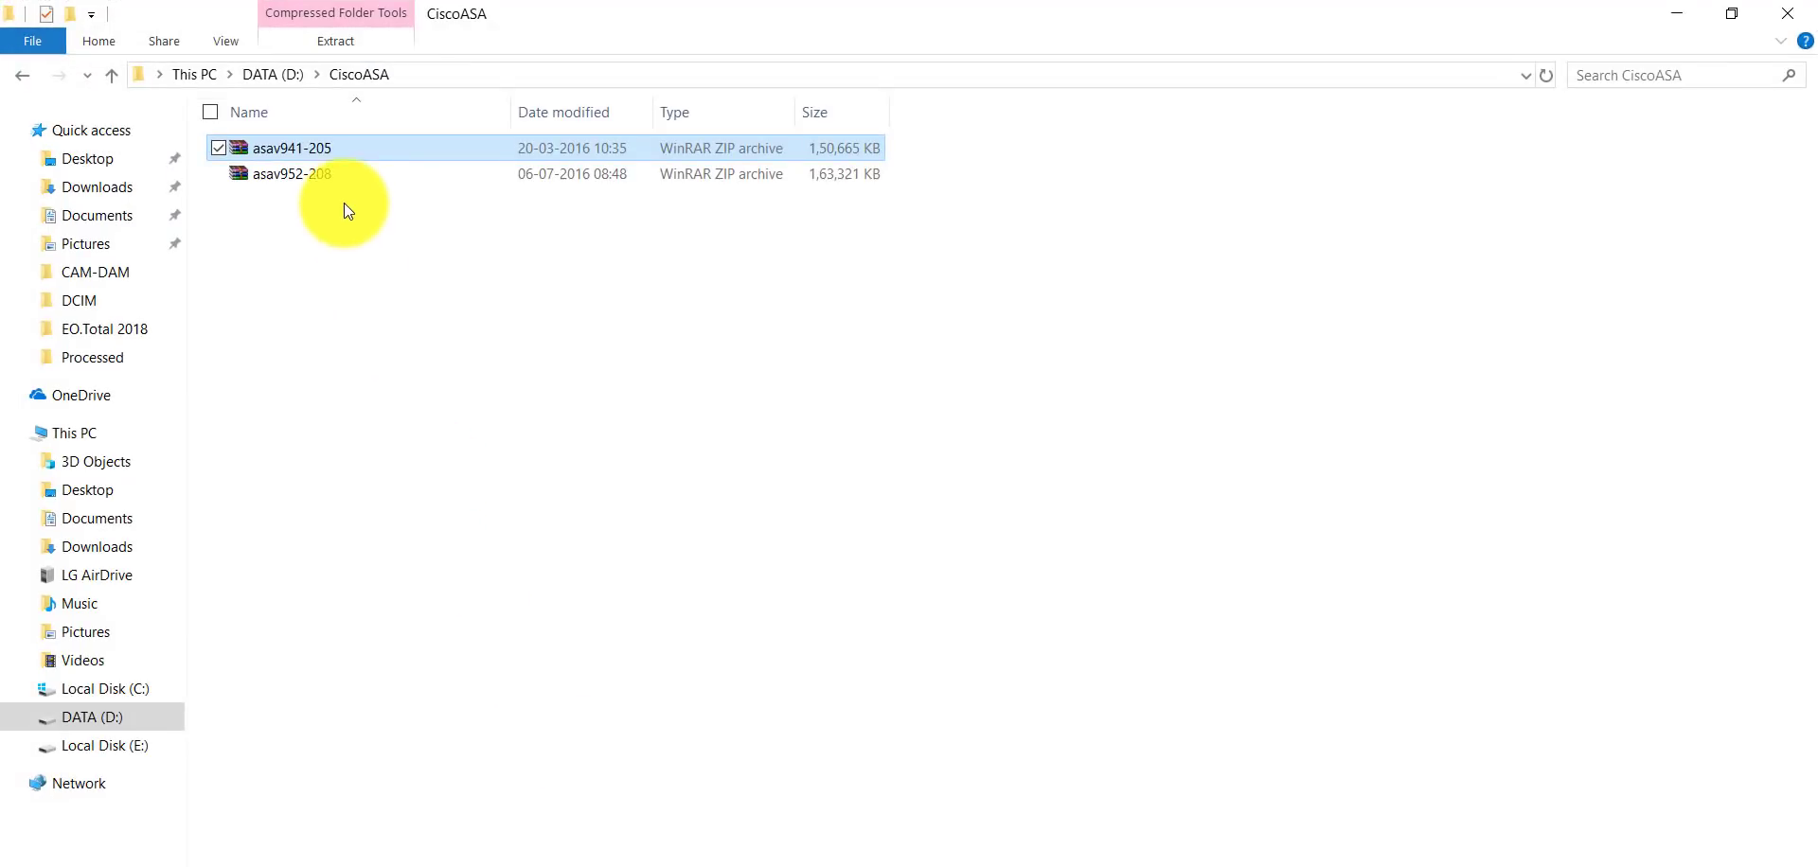
pyautogui.click(314, 184)
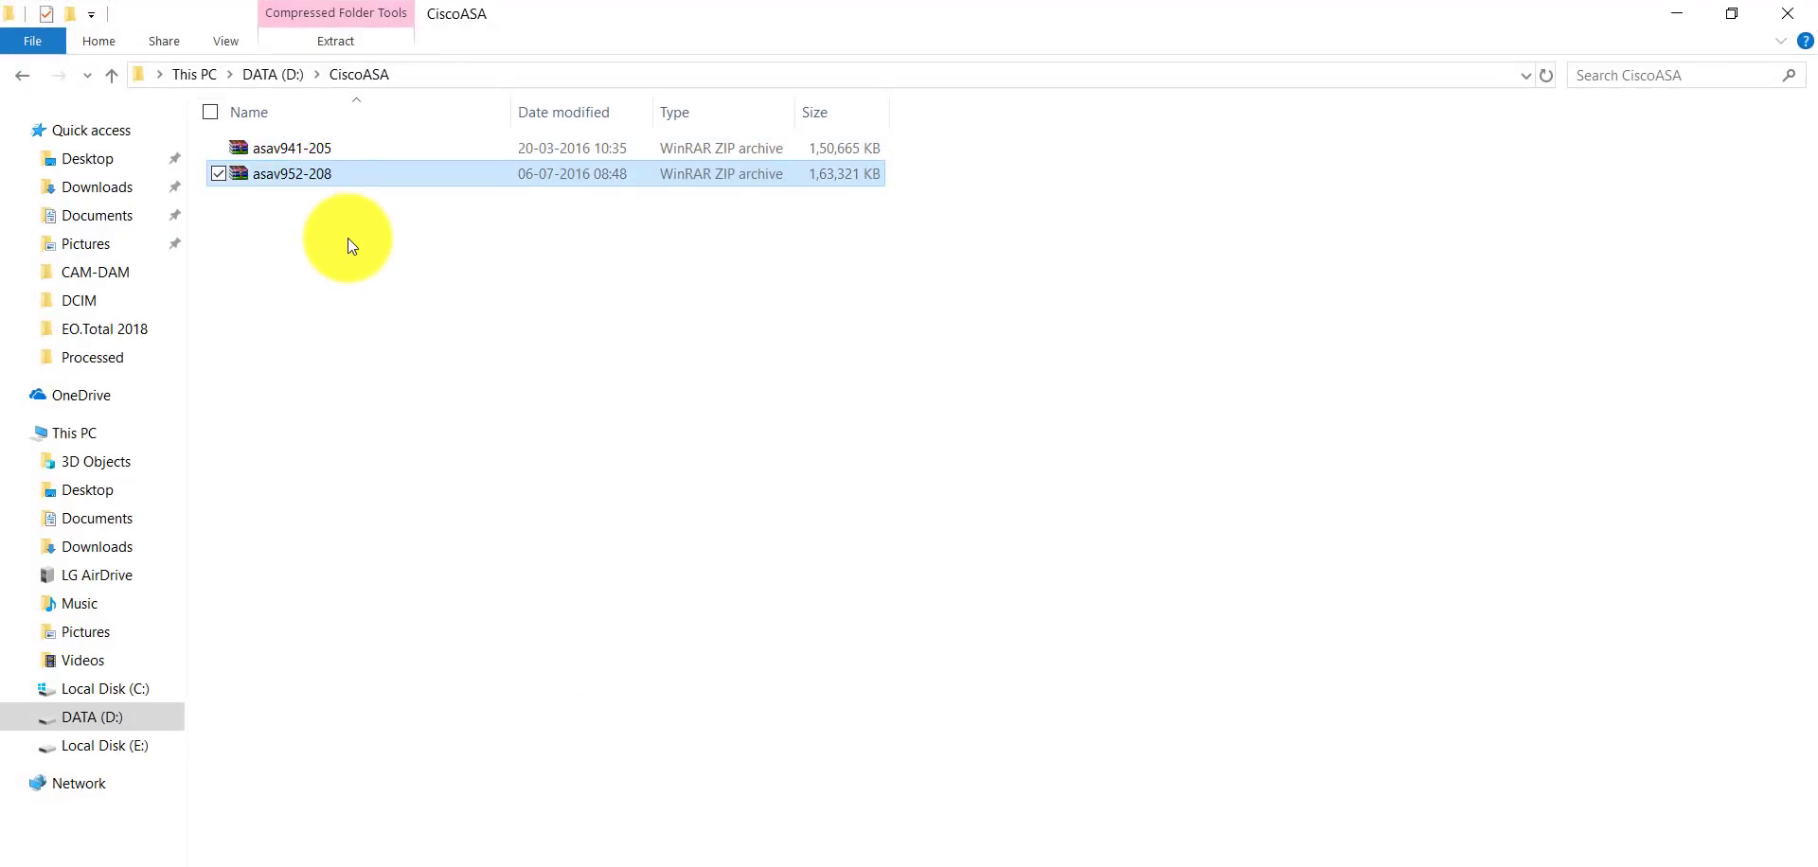
pyautogui.click(236, 150)
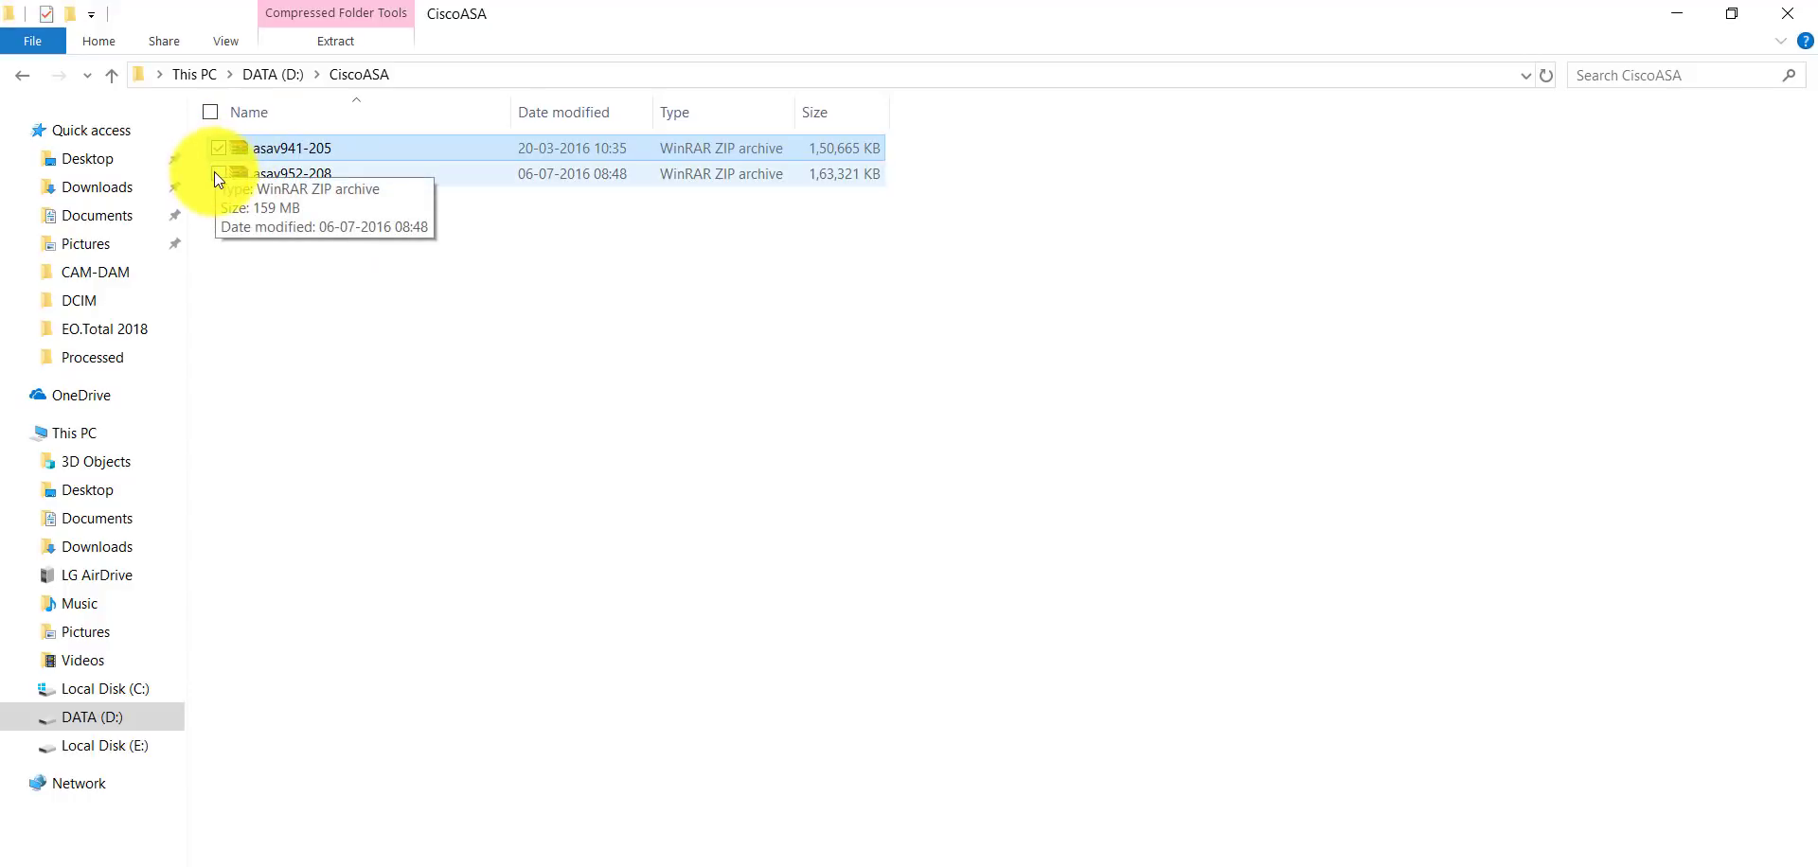
pyautogui.click(216, 173)
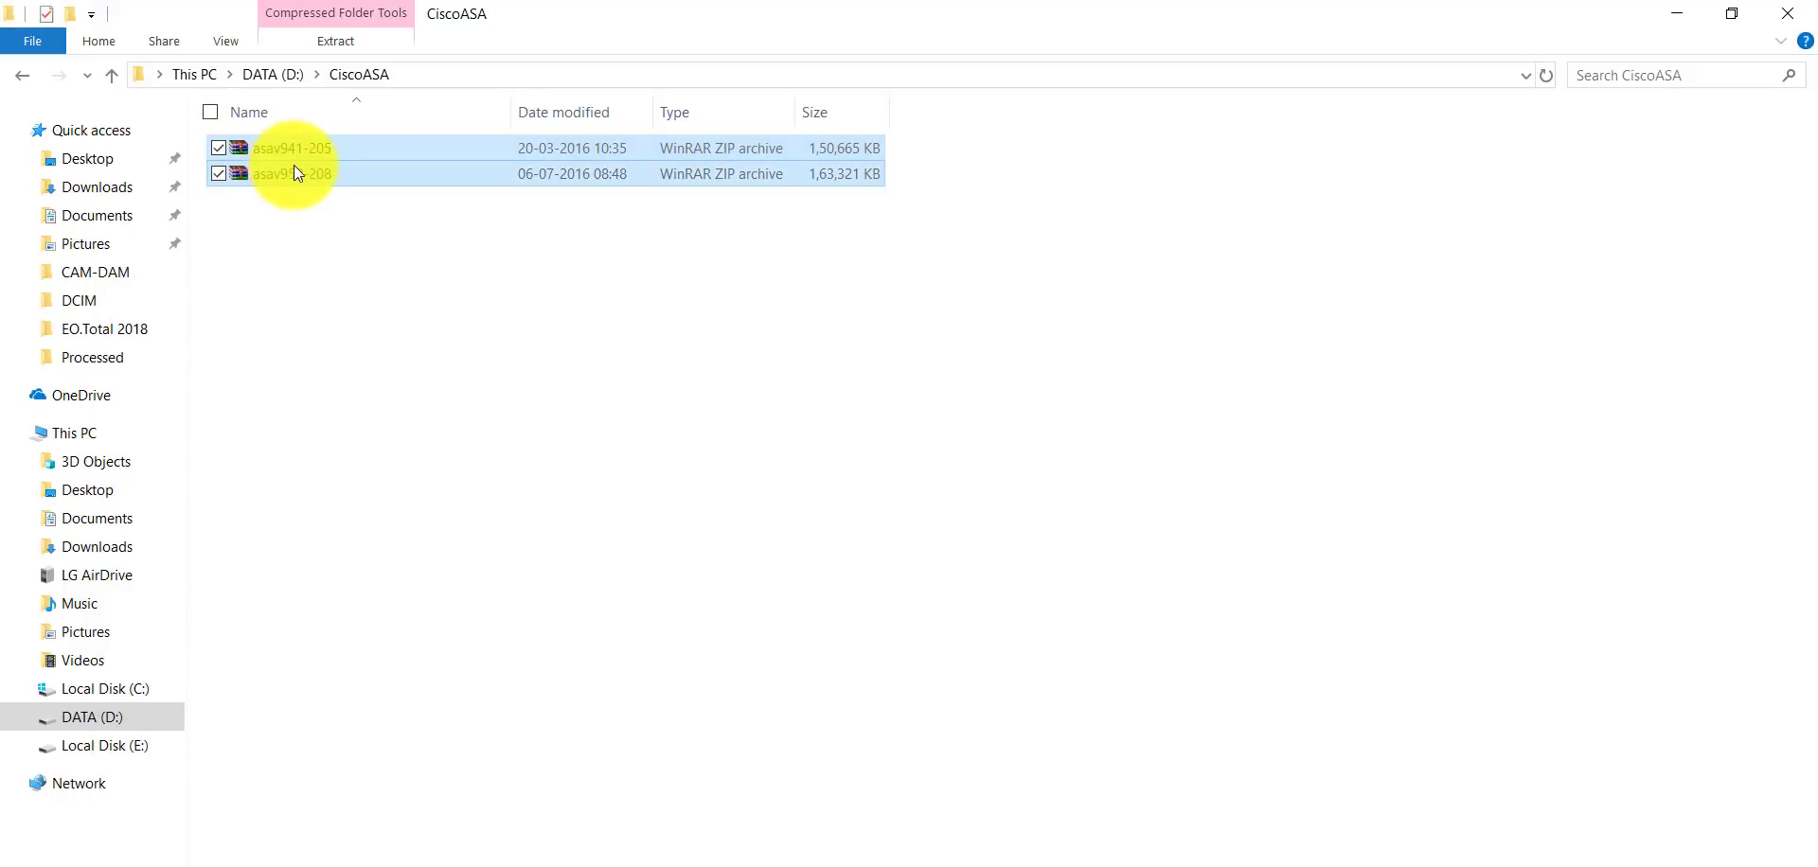
pyautogui.rightClick(294, 167)
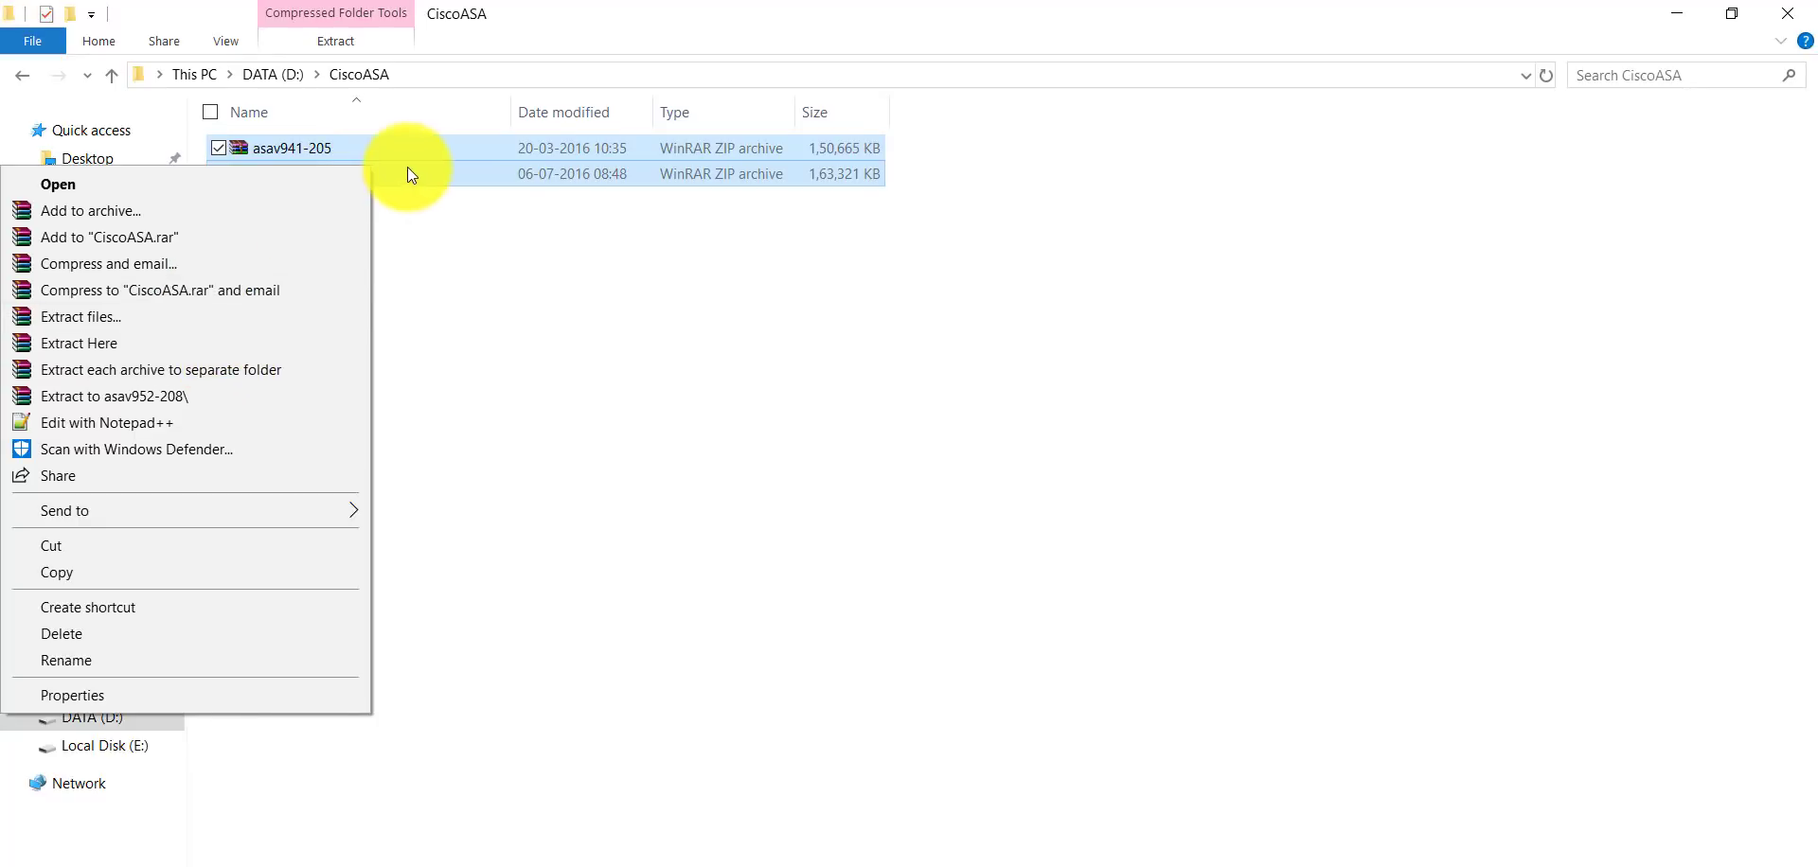
pyautogui.rightClick(424, 148)
pyautogui.click(536, 348)
pyautogui.click(536, 349)
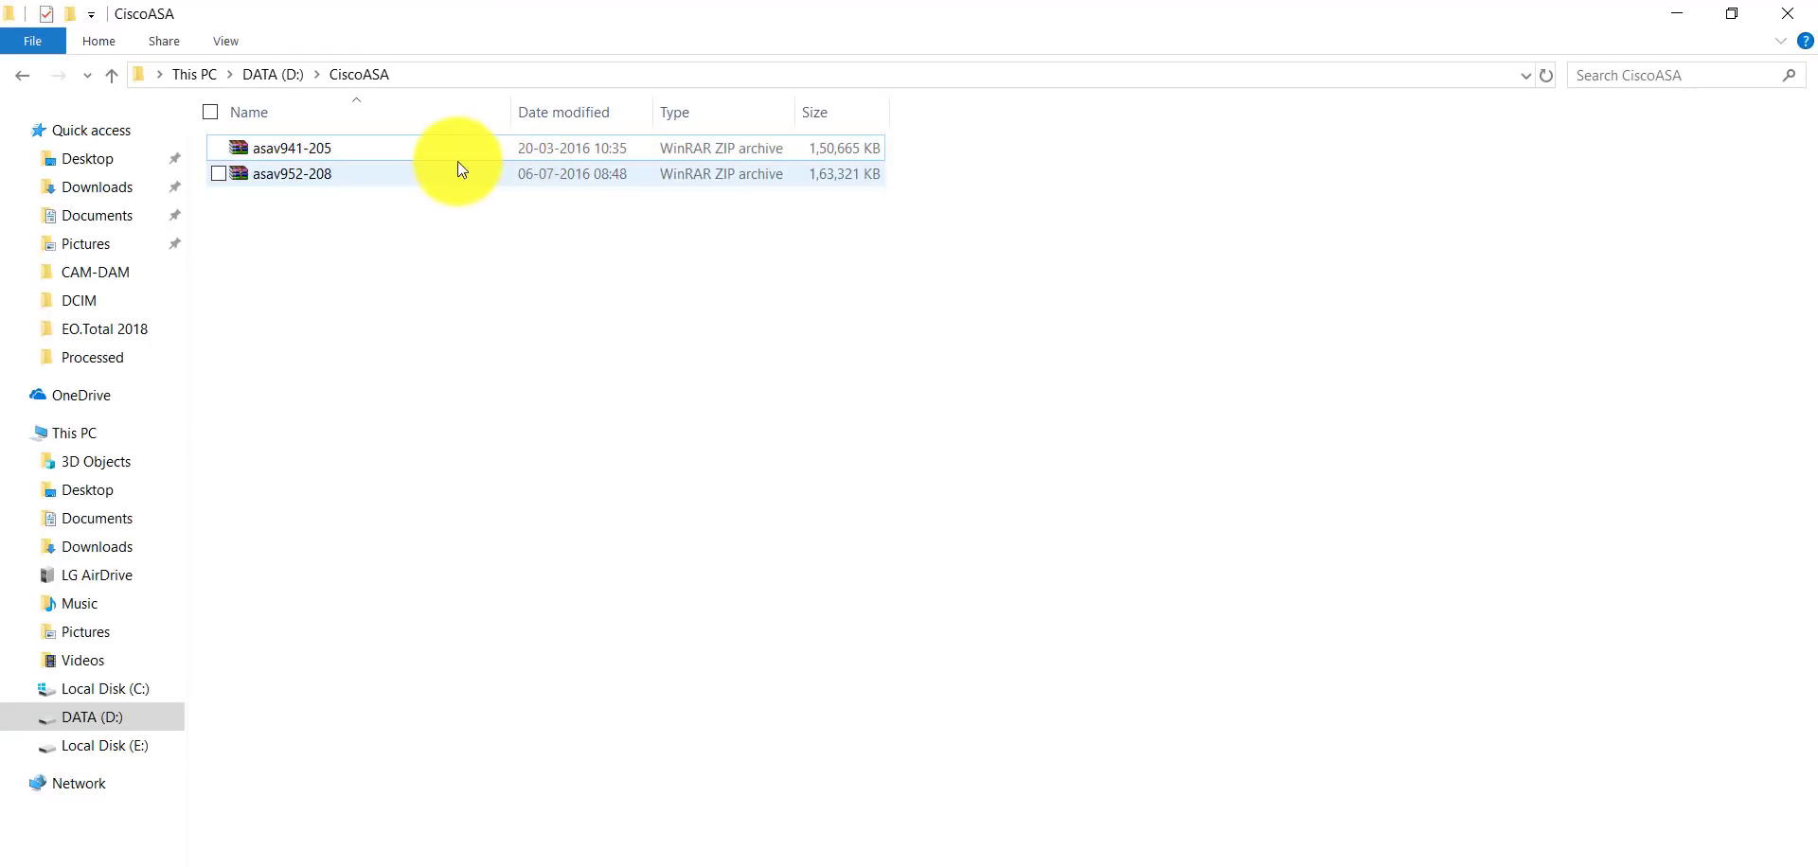
pyautogui.rightClick(447, 155)
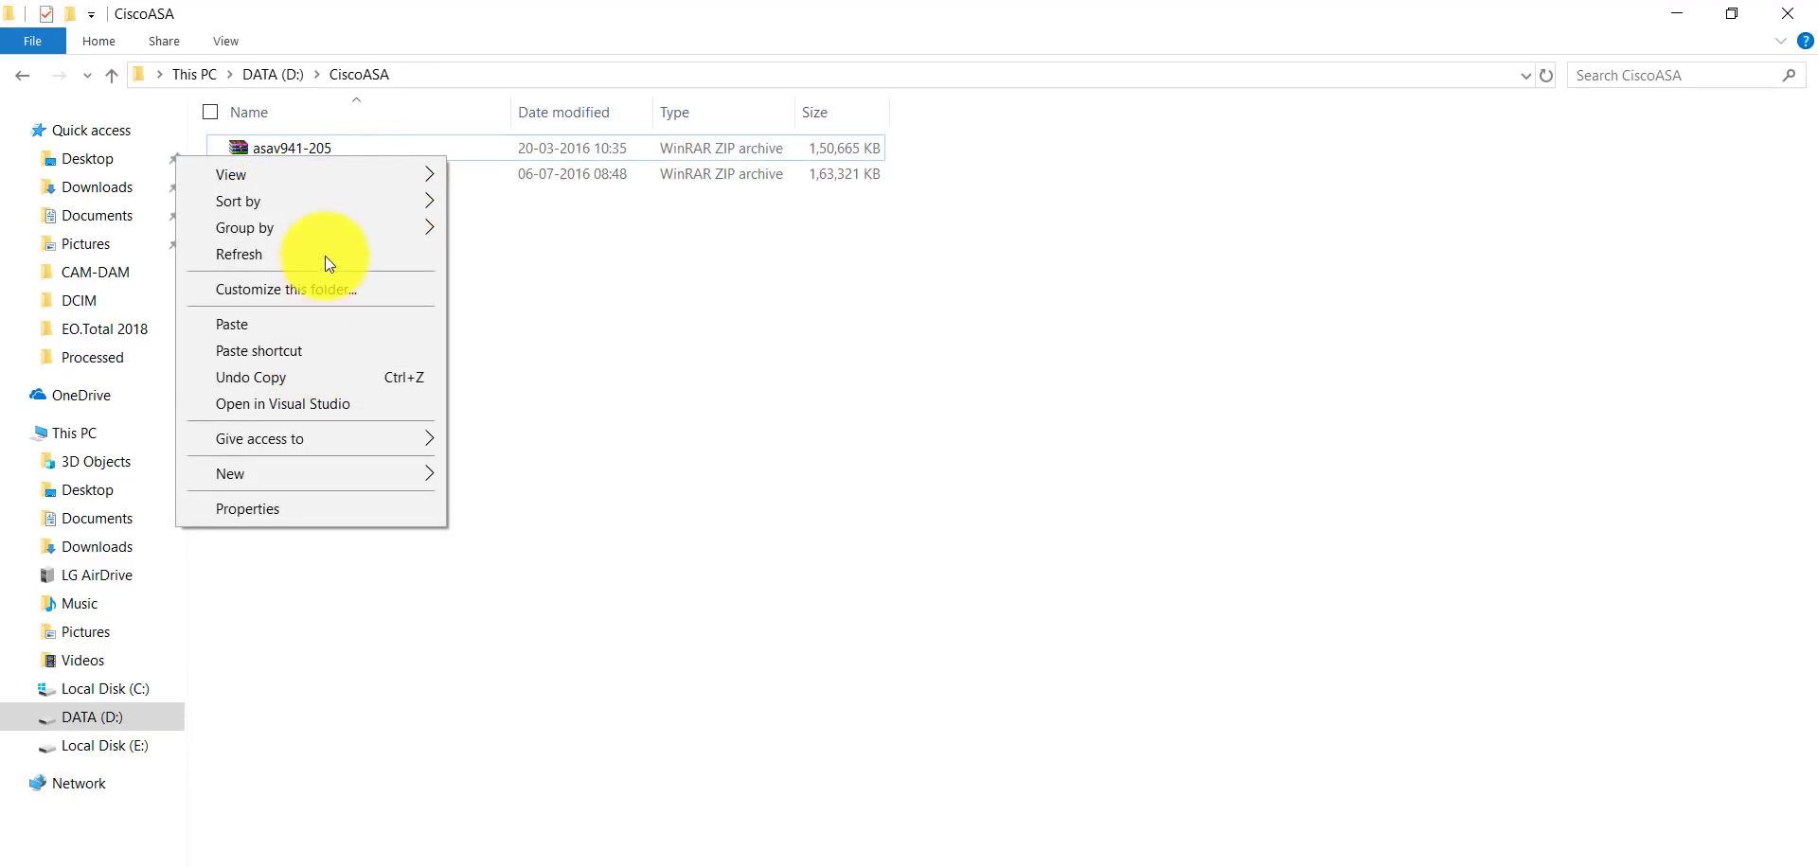
# Extract the asav941-205 and asav952-208 ZIP archives, each into a folder of its own name.
pyautogui.click(324, 142)
pyautogui.rightClick(324, 142)
pyautogui.click(229, 265)
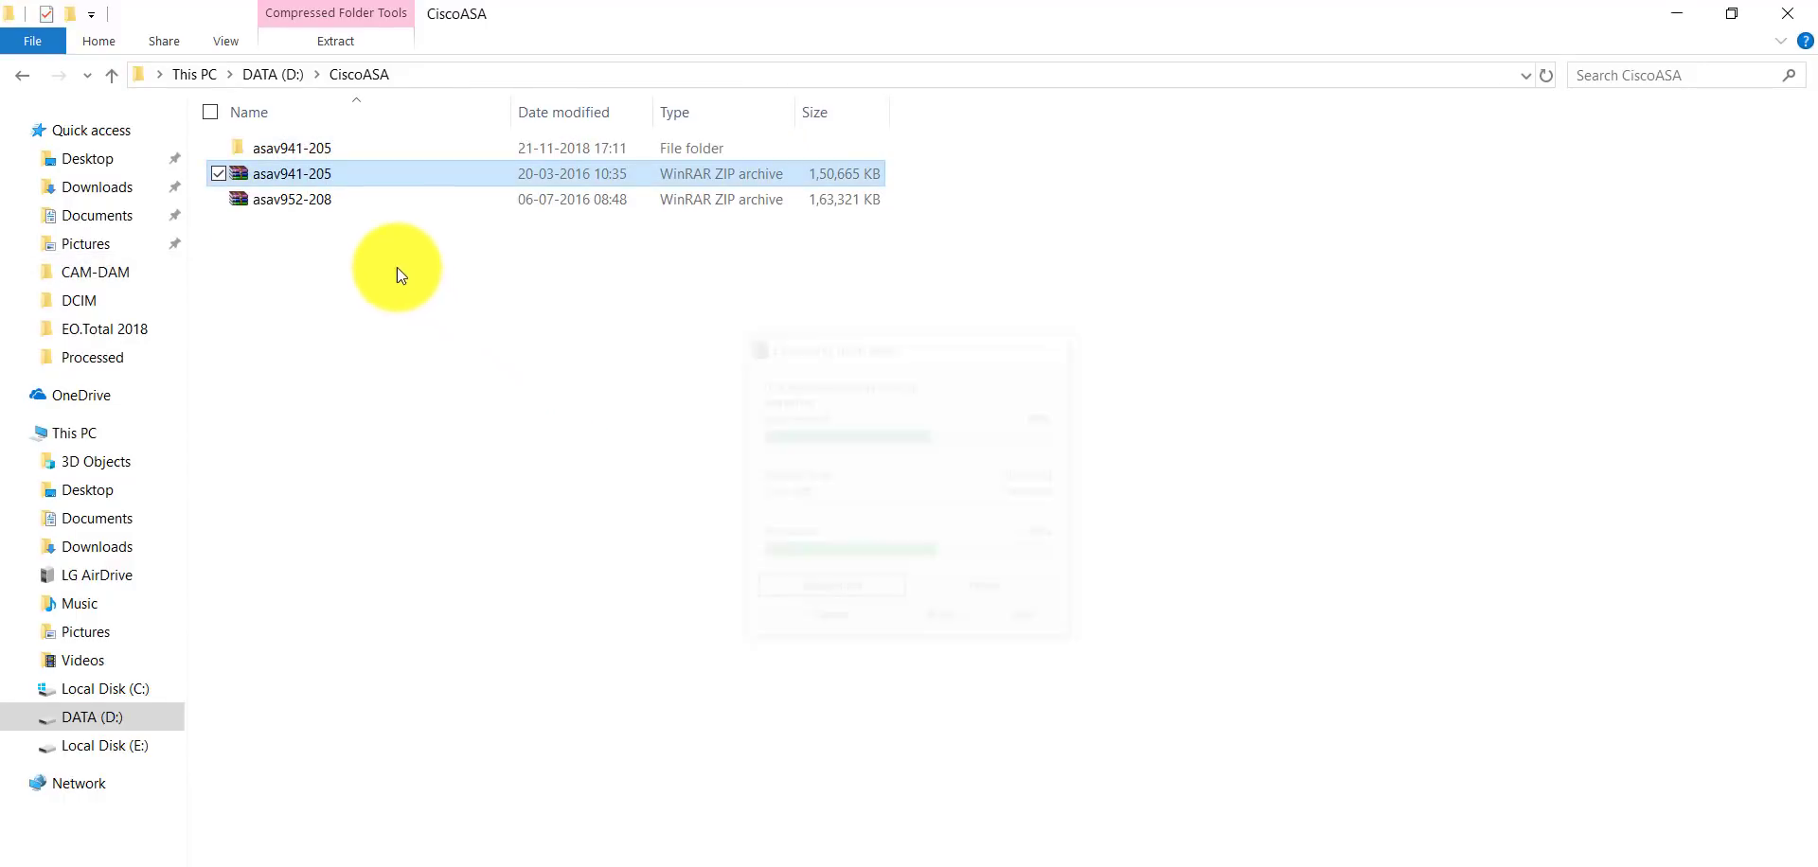
pyautogui.click(317, 200)
pyautogui.rightClick(316, 197)
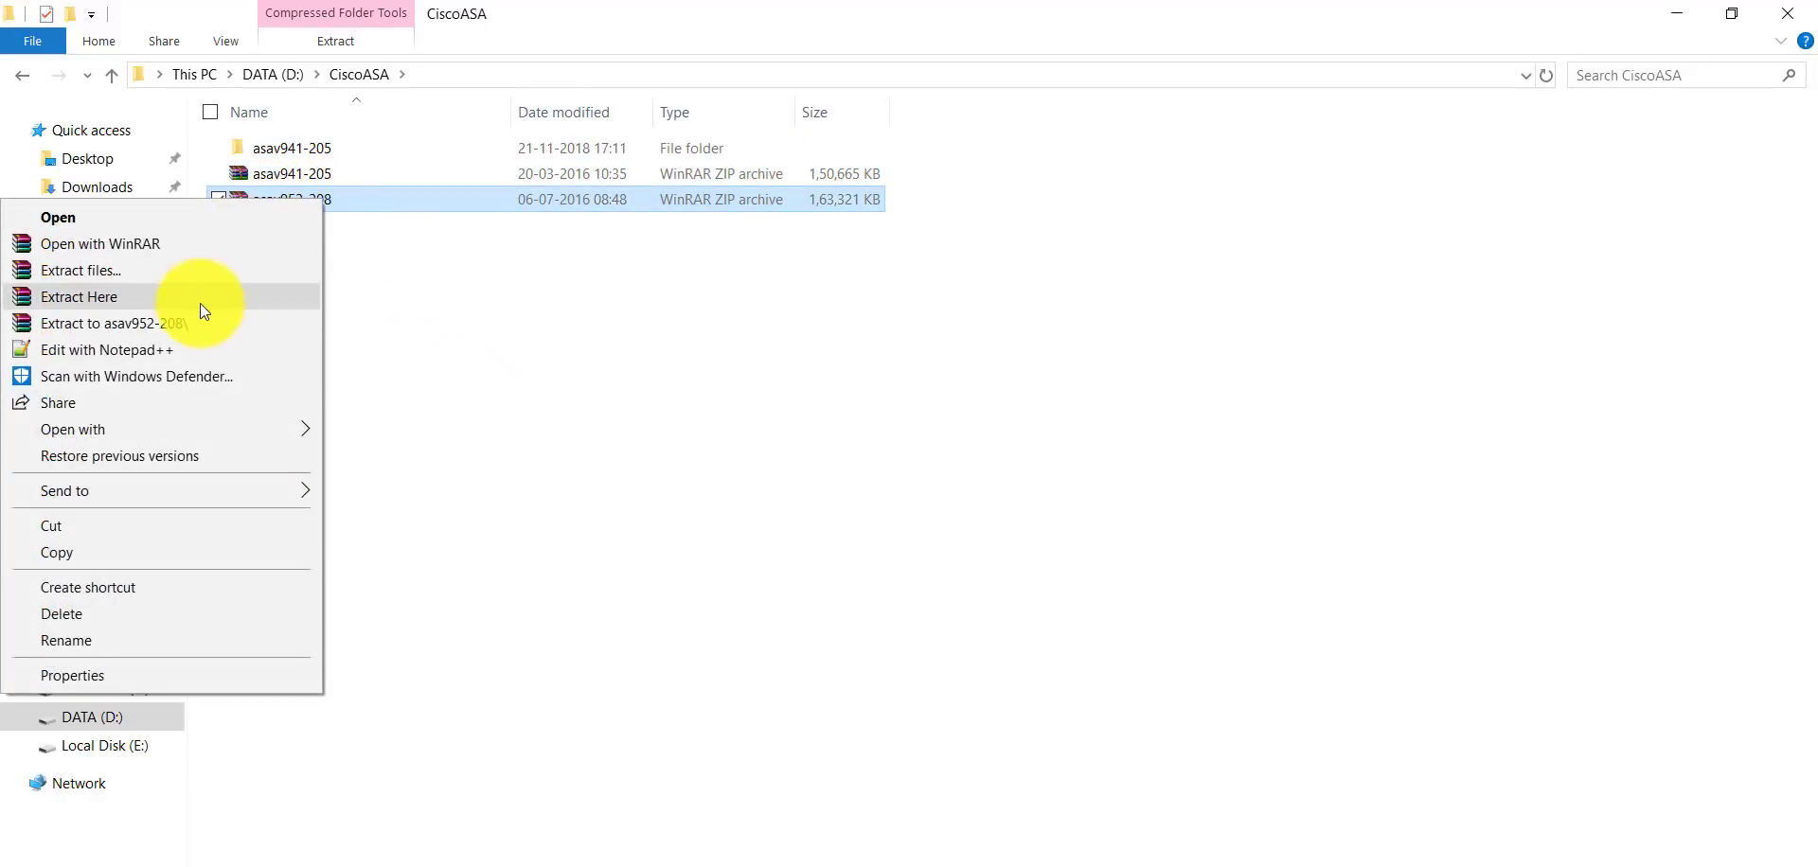
pyautogui.click(190, 327)
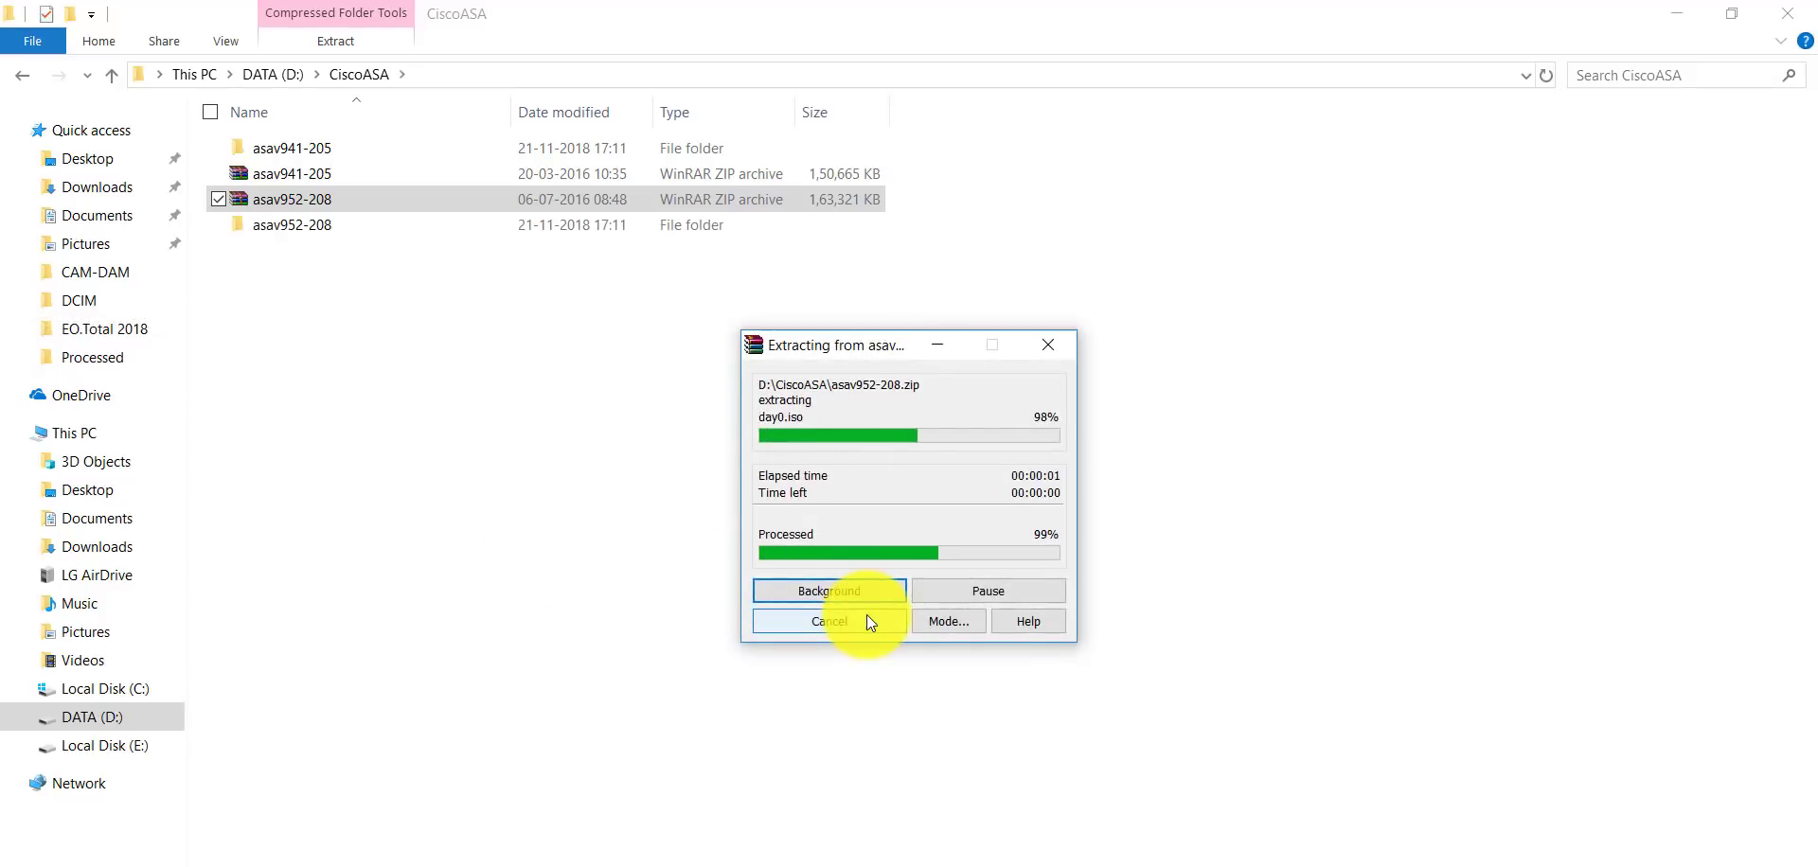
# Open the extracted asav941-205 folder and widen the Type column to show the full file types.
pyautogui.click(366, 153)
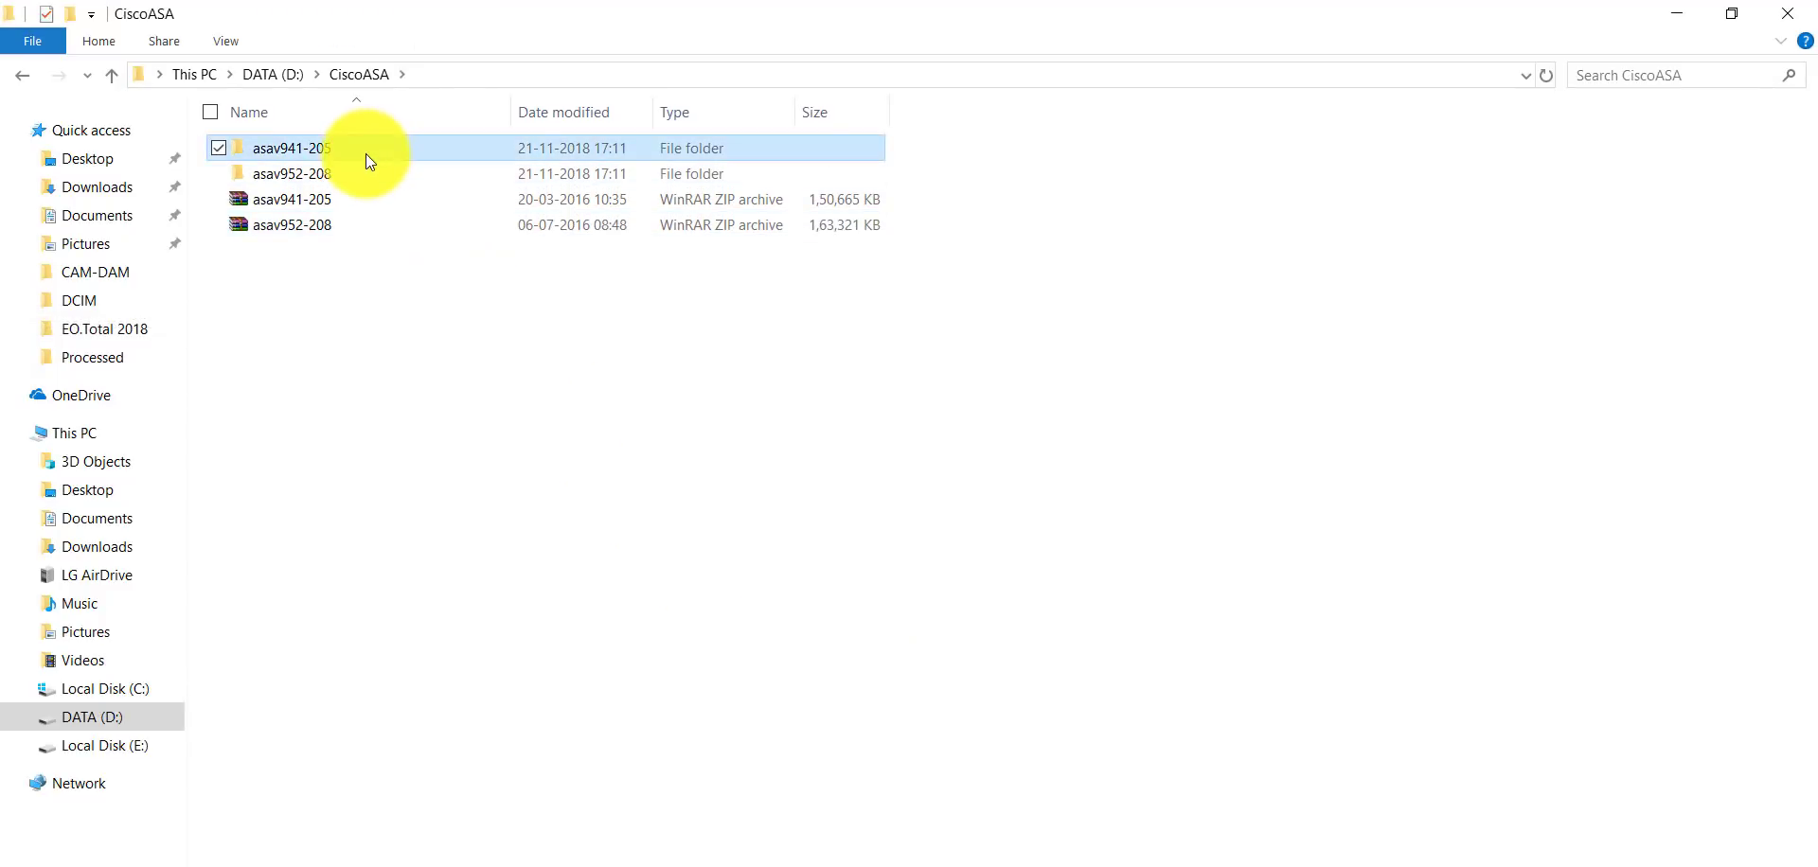
pyautogui.press('F2')
pyautogui.doubleClick(389, 150)
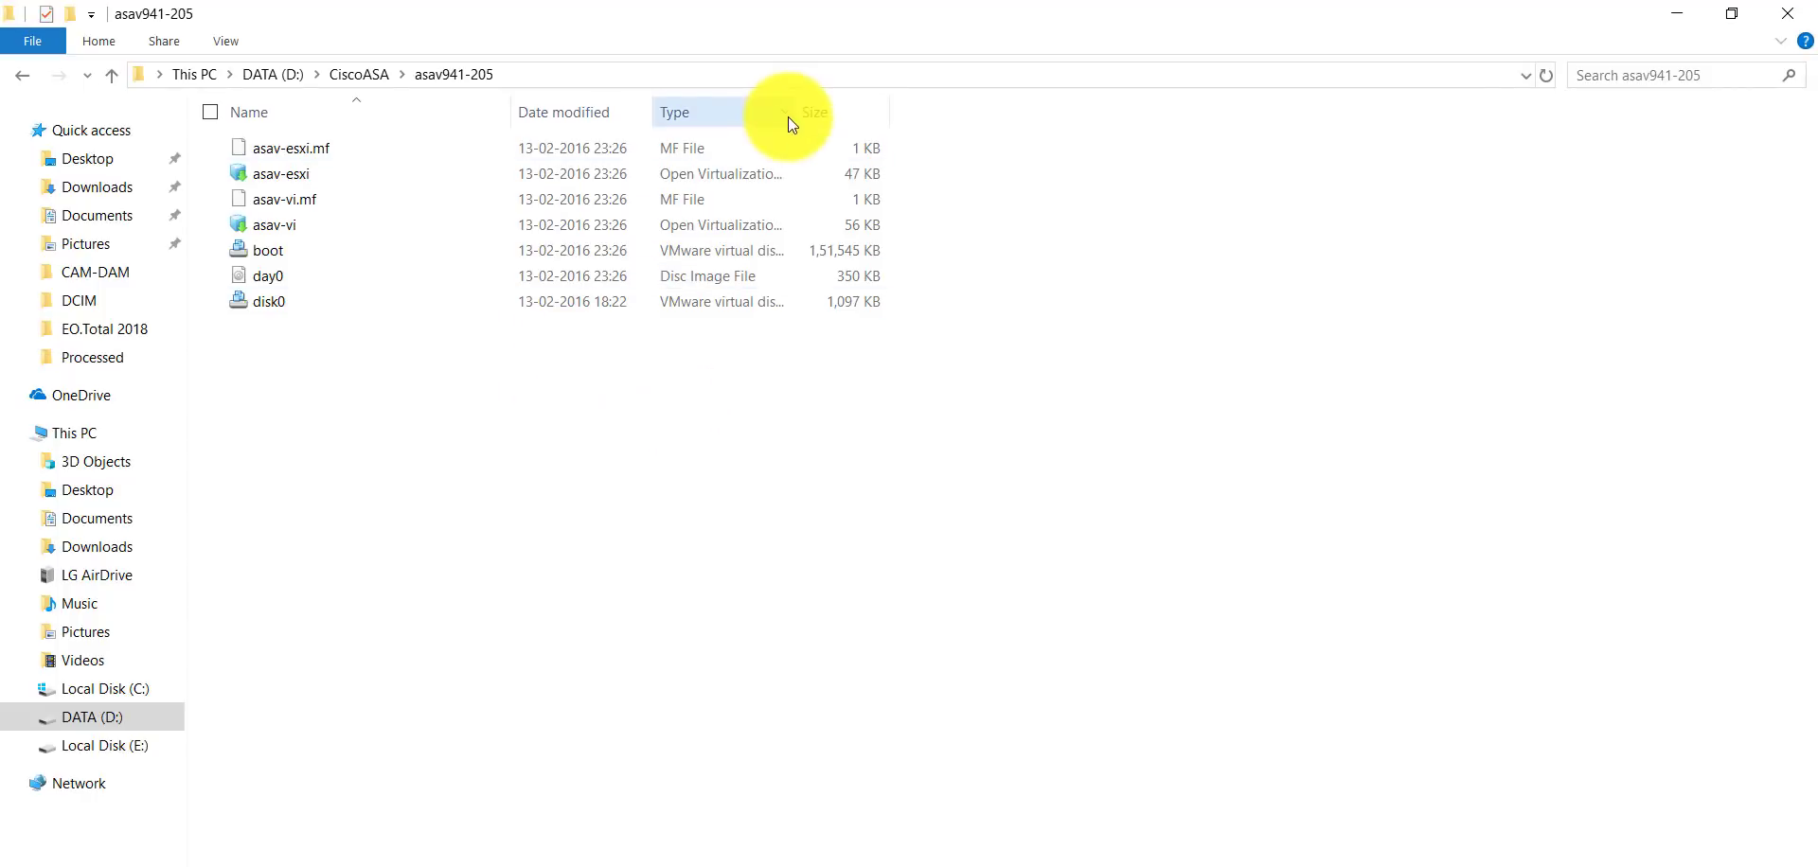
pyautogui.moveTo(797, 107); pyautogui.dragTo(928, 106)
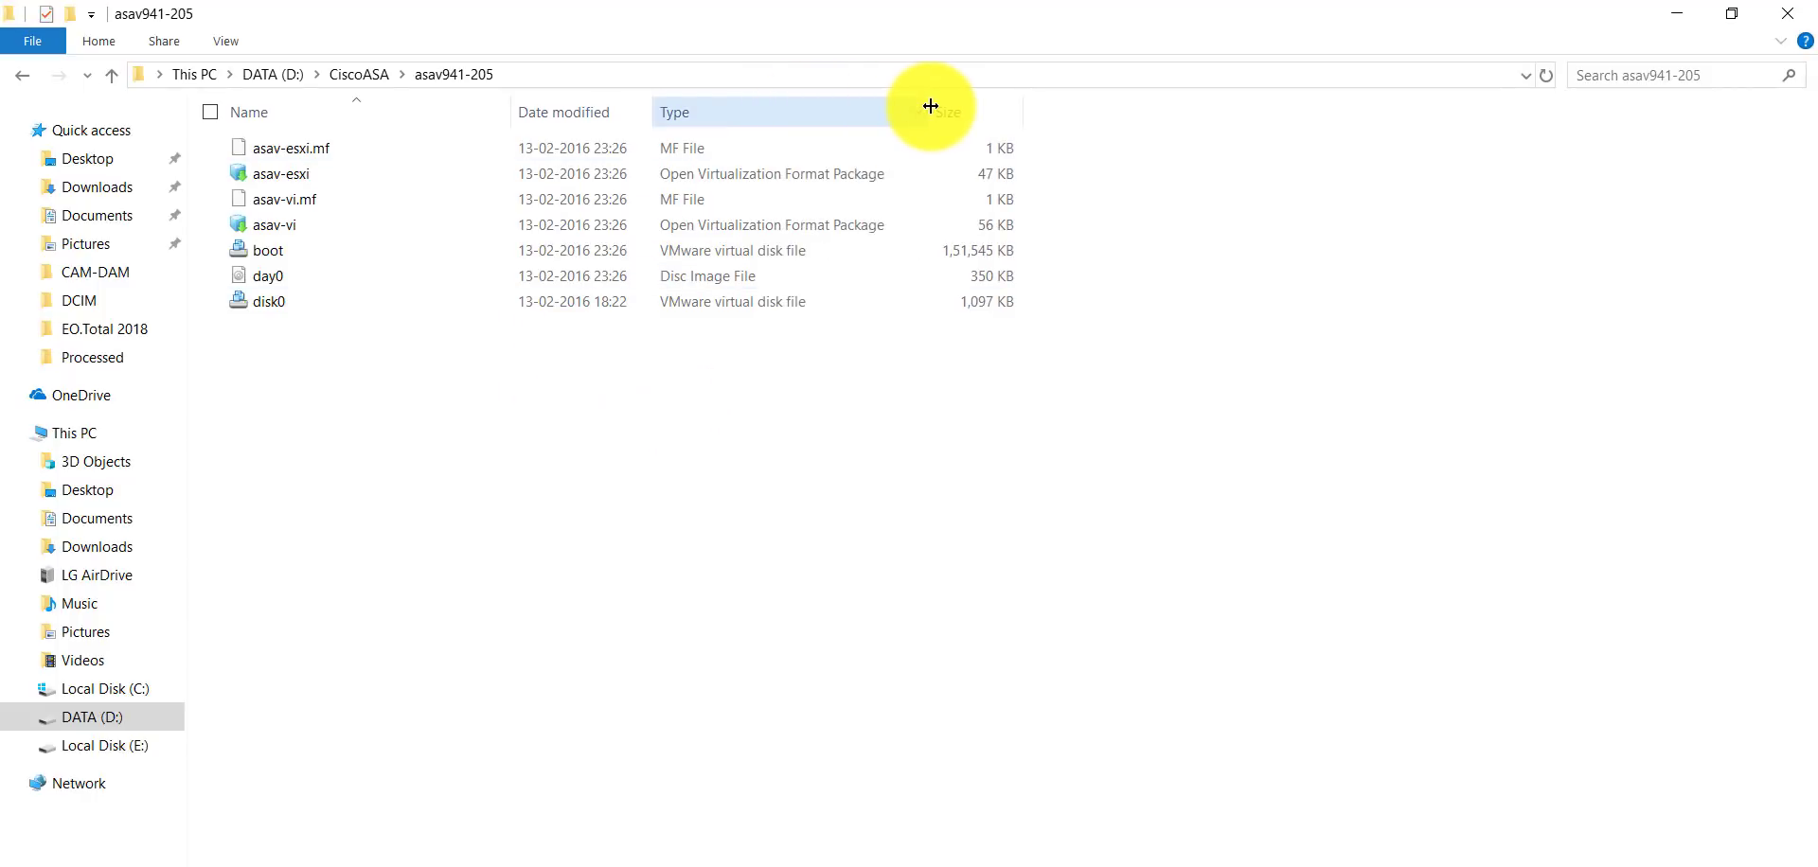
# Compare the two Open Virtualization Format packages, asav-esxi and asav-vi, in the asav941-205 folder.
pyautogui.click(326, 172)
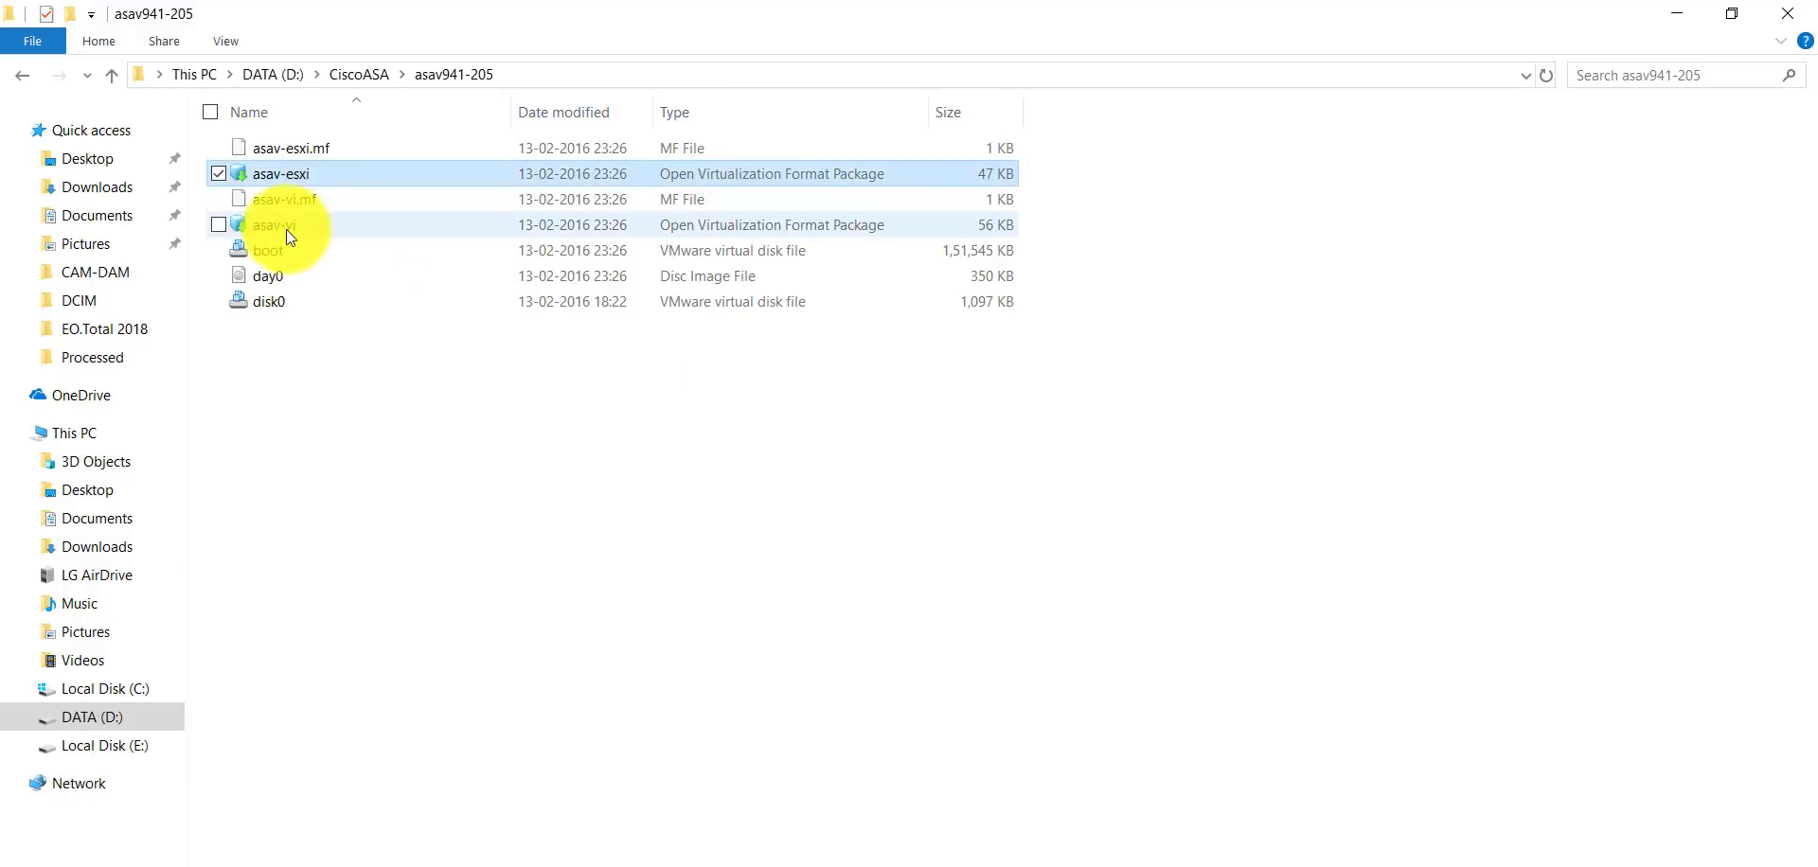
pyautogui.click(284, 230)
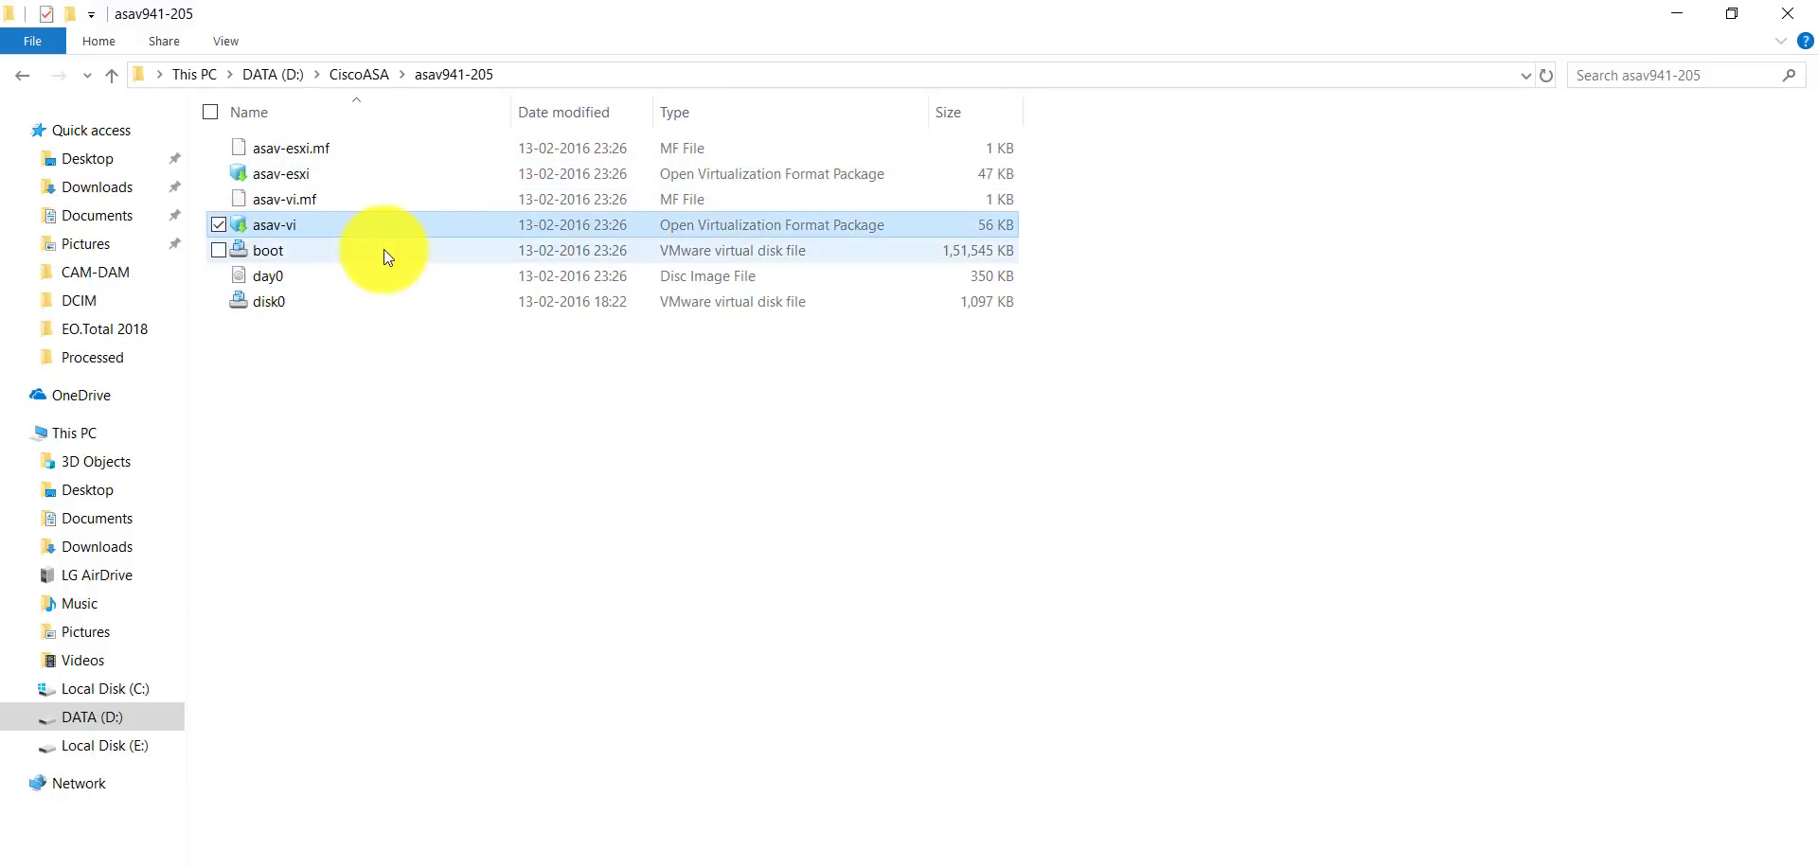
pyautogui.click(368, 169)
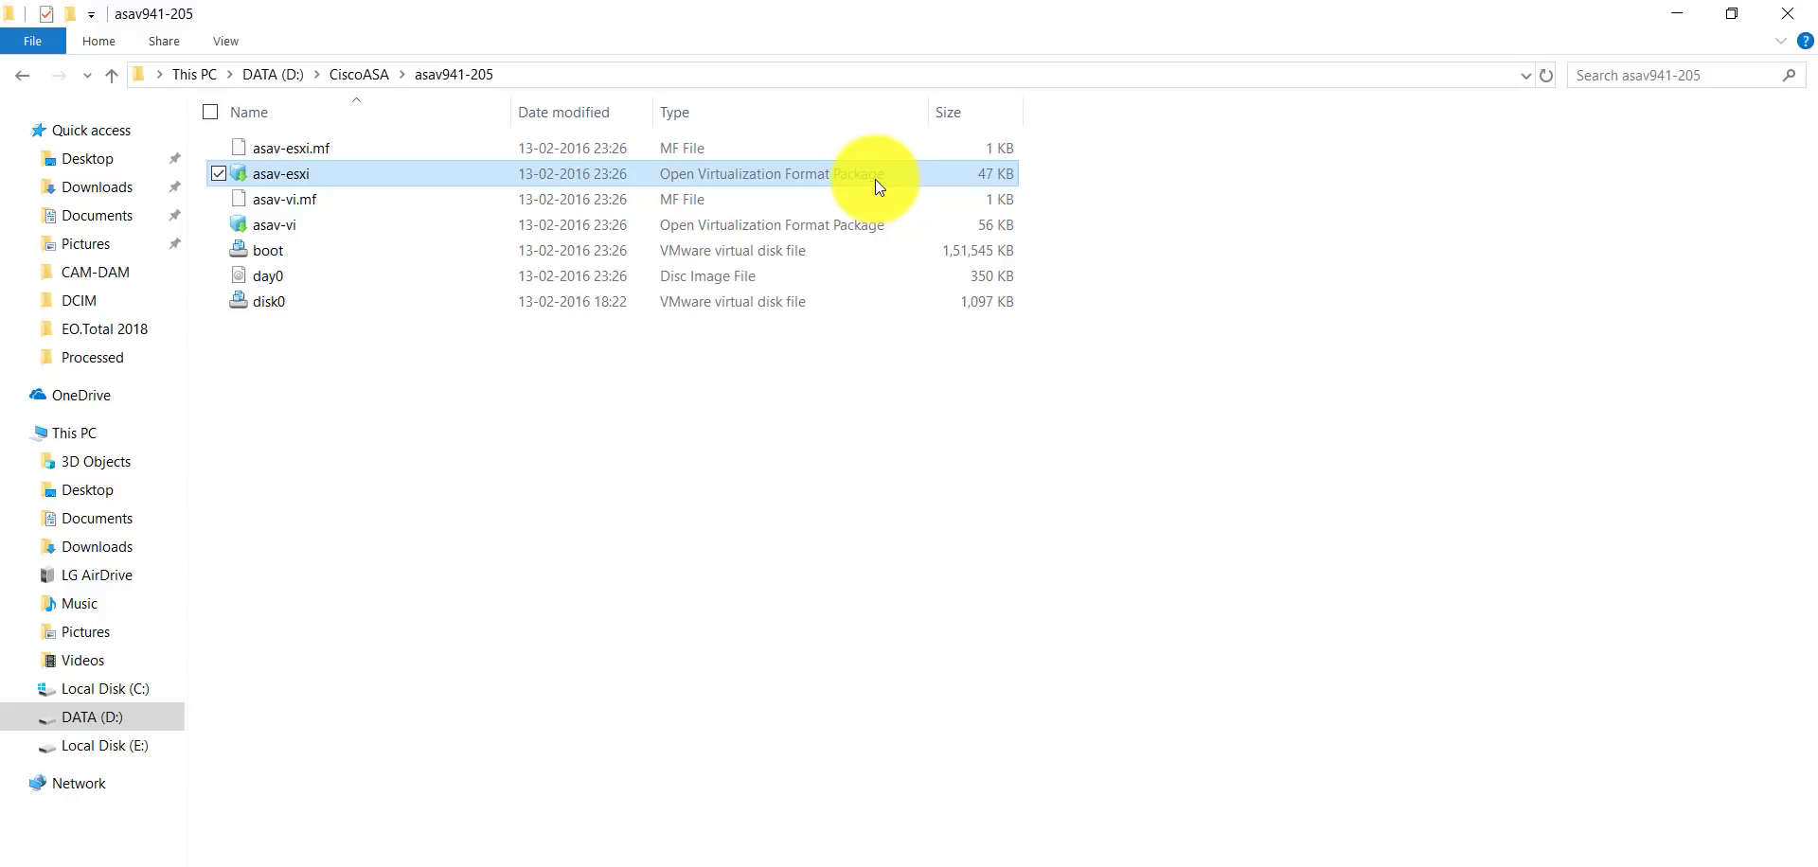
pyautogui.click(515, 240)
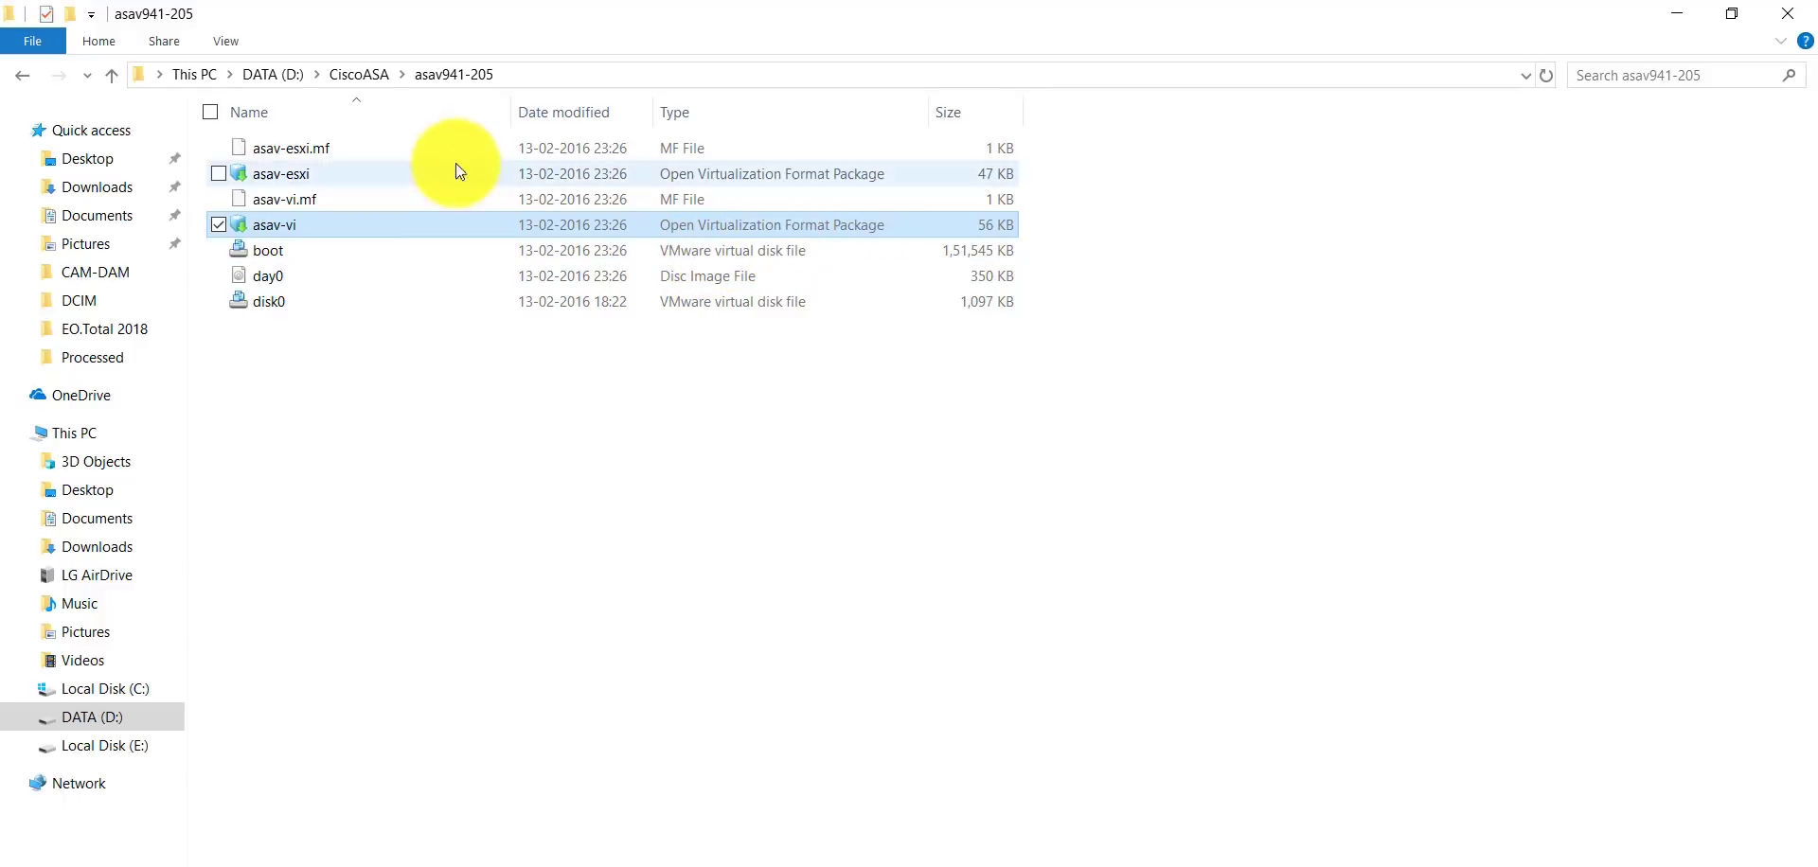
pyautogui.click(348, 176)
pyautogui.click(343, 248)
pyautogui.click(339, 230)
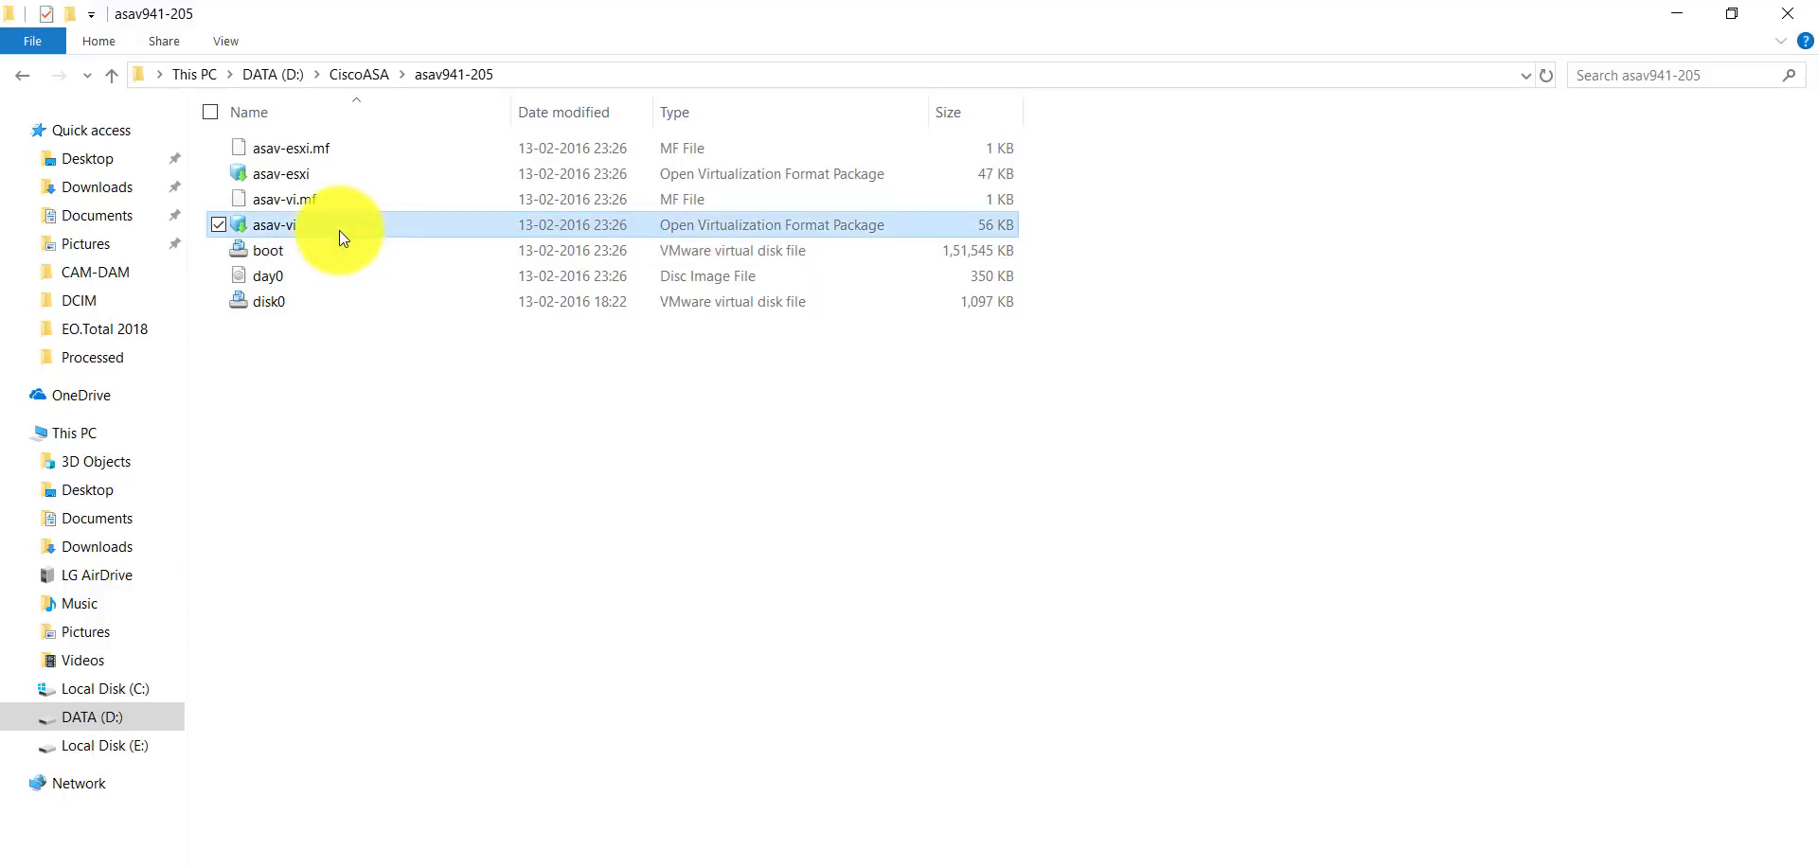
pyautogui.click(345, 174)
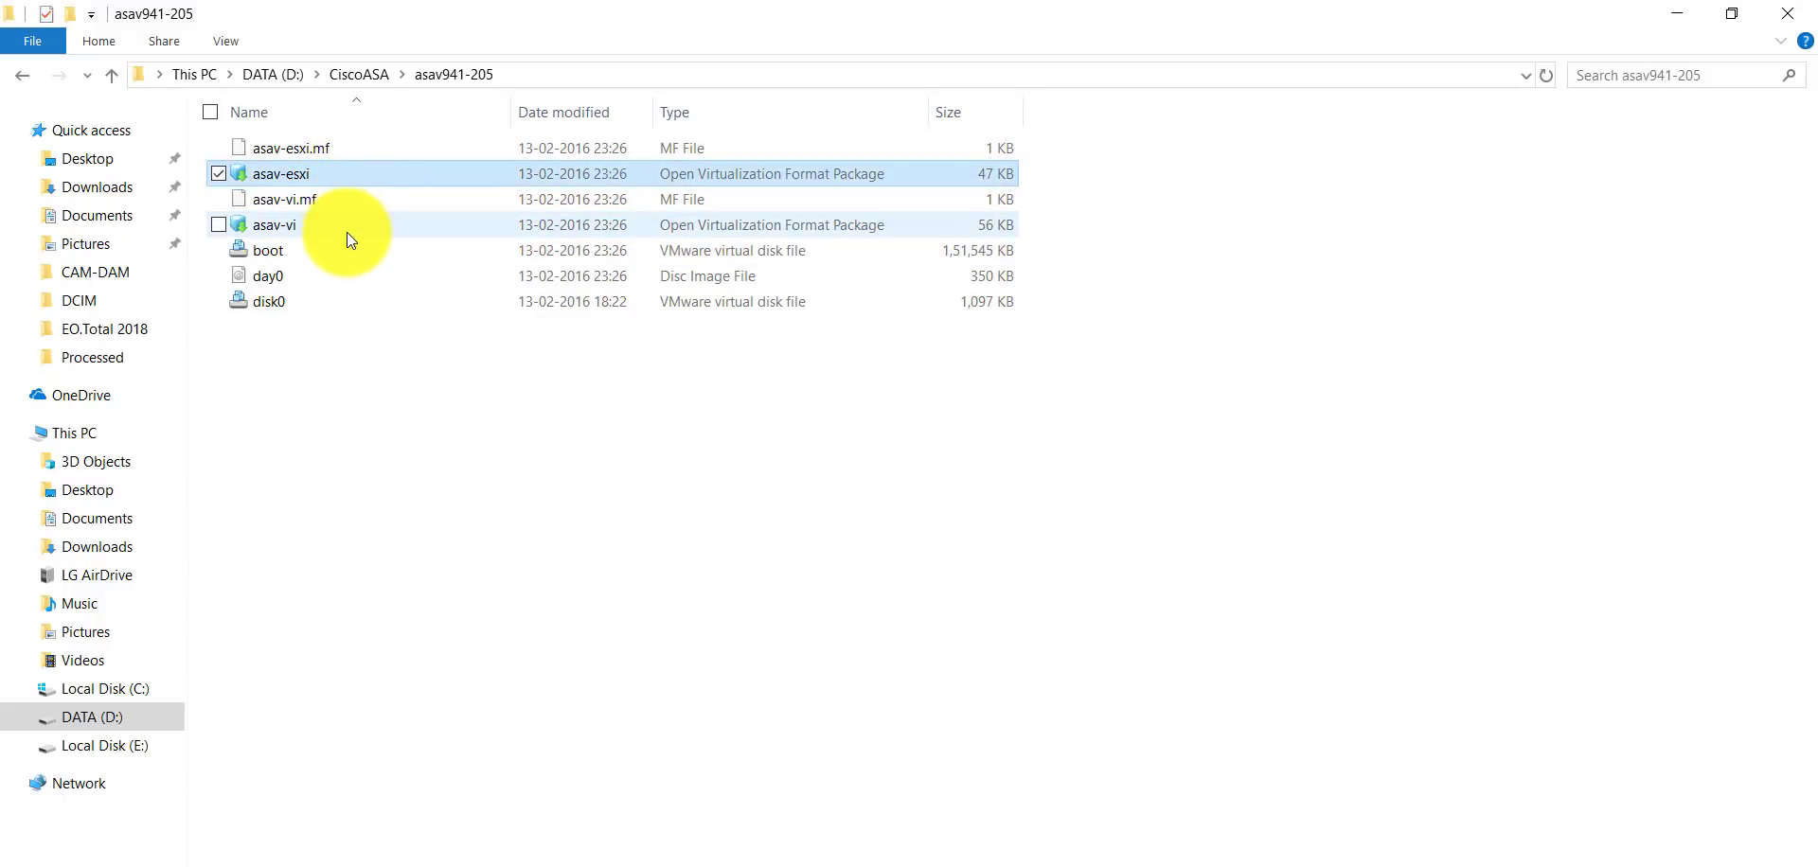
pyautogui.click(347, 229)
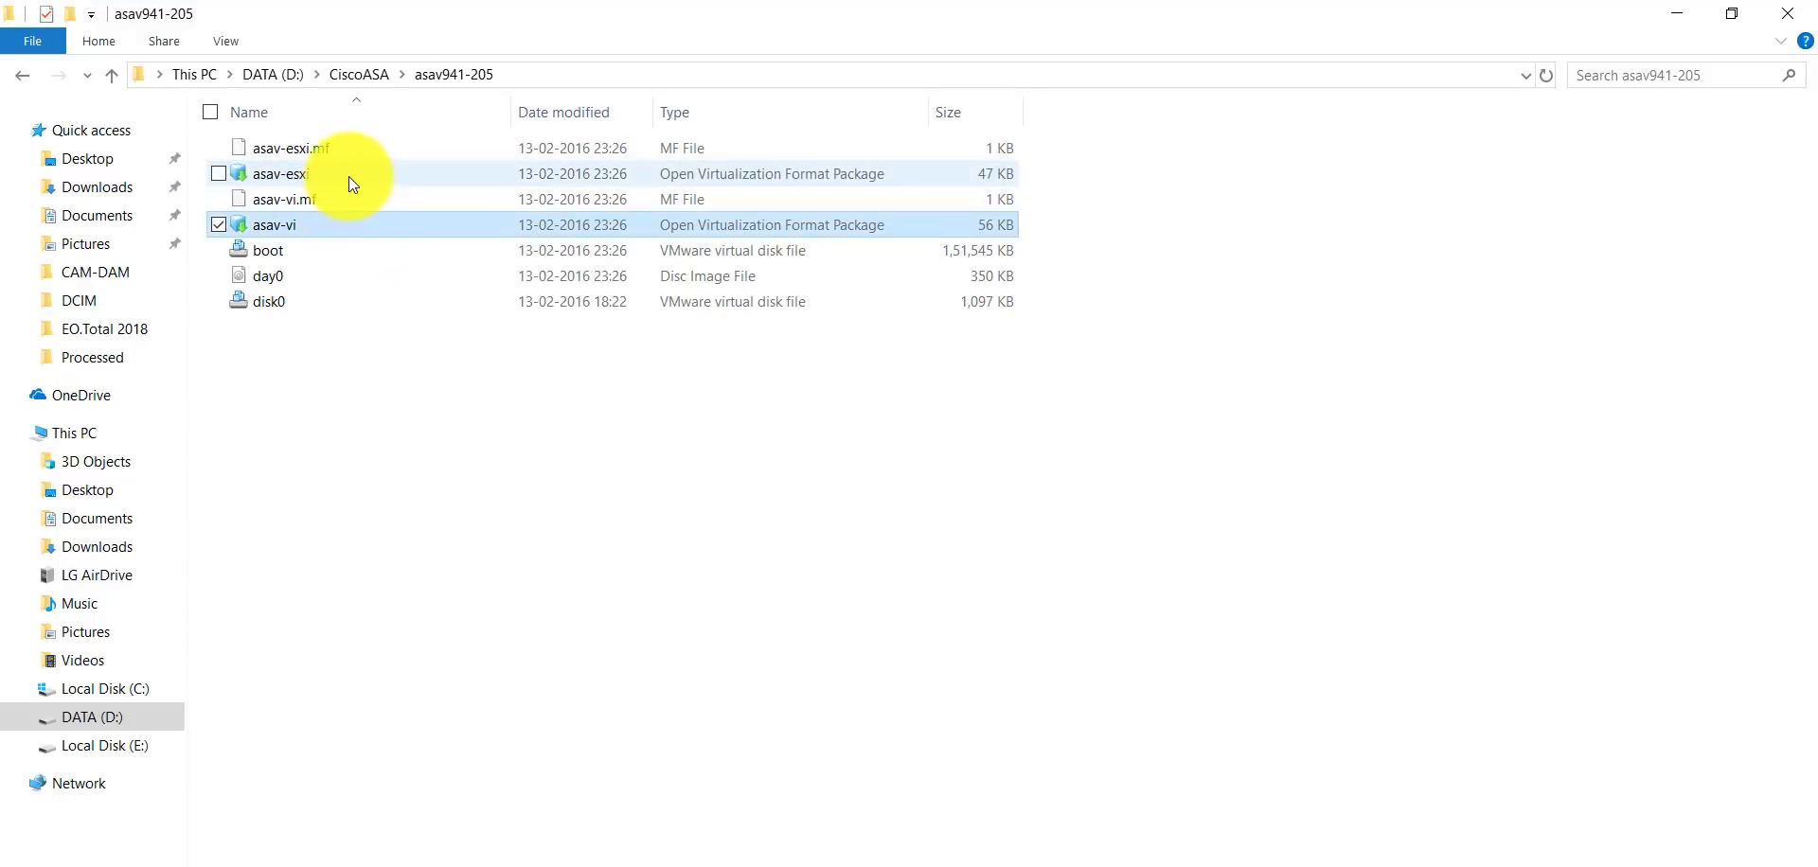
pyautogui.click(344, 176)
pyautogui.click(347, 227)
pyautogui.click(347, 178)
pyautogui.click(335, 228)
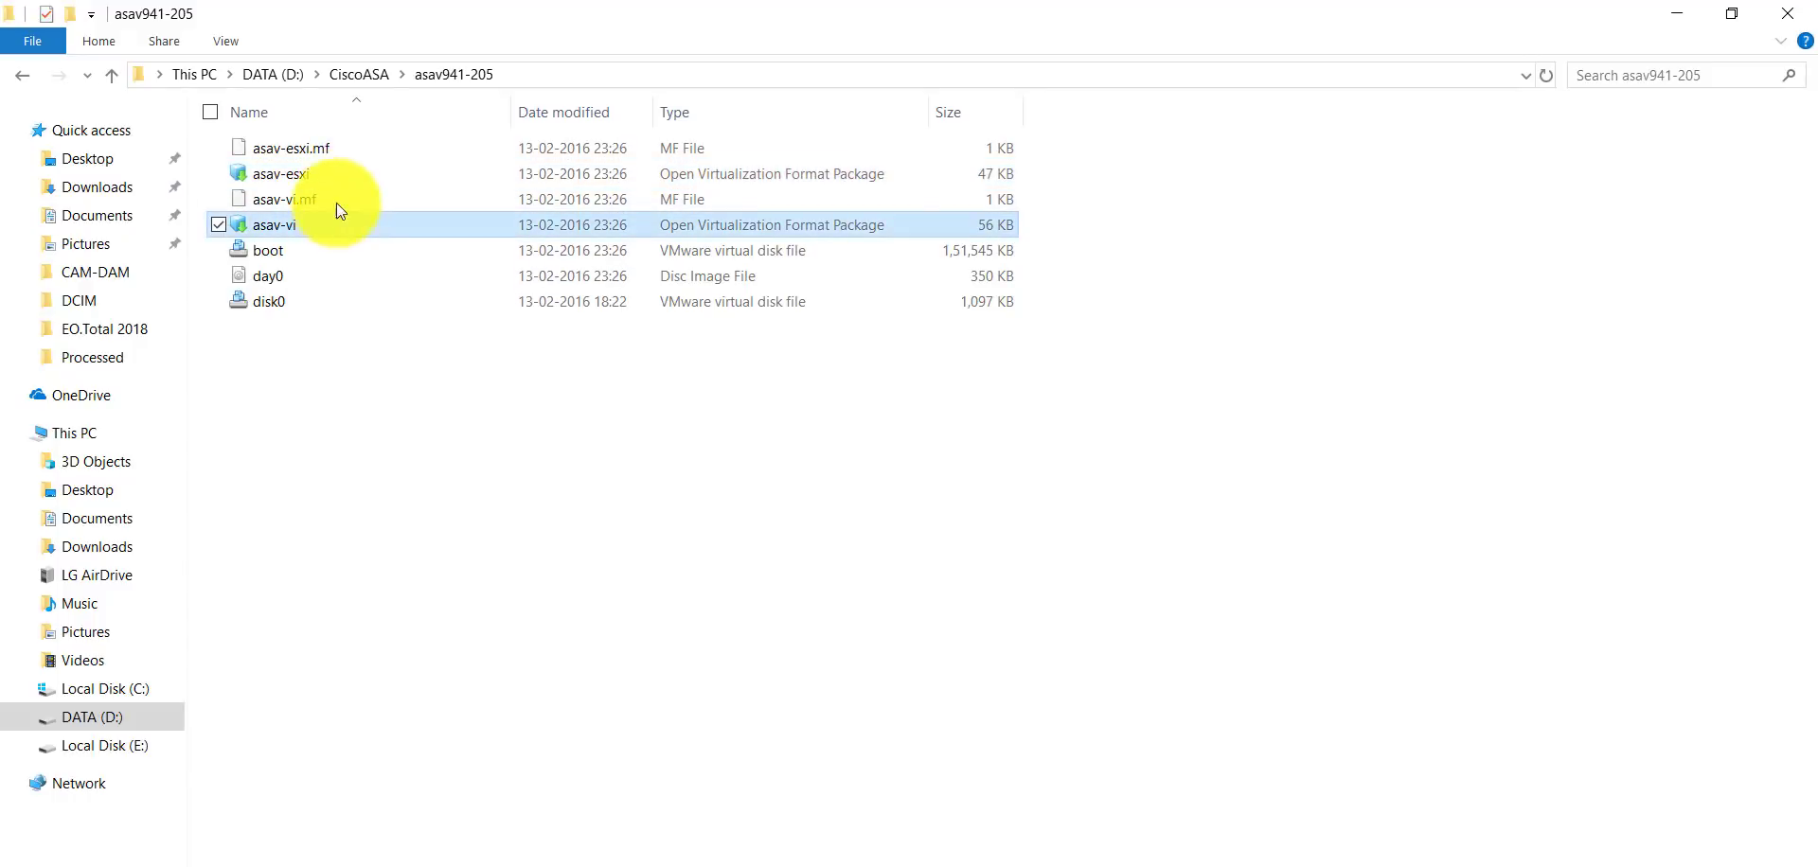
pyautogui.click(337, 180)
pyautogui.click(334, 227)
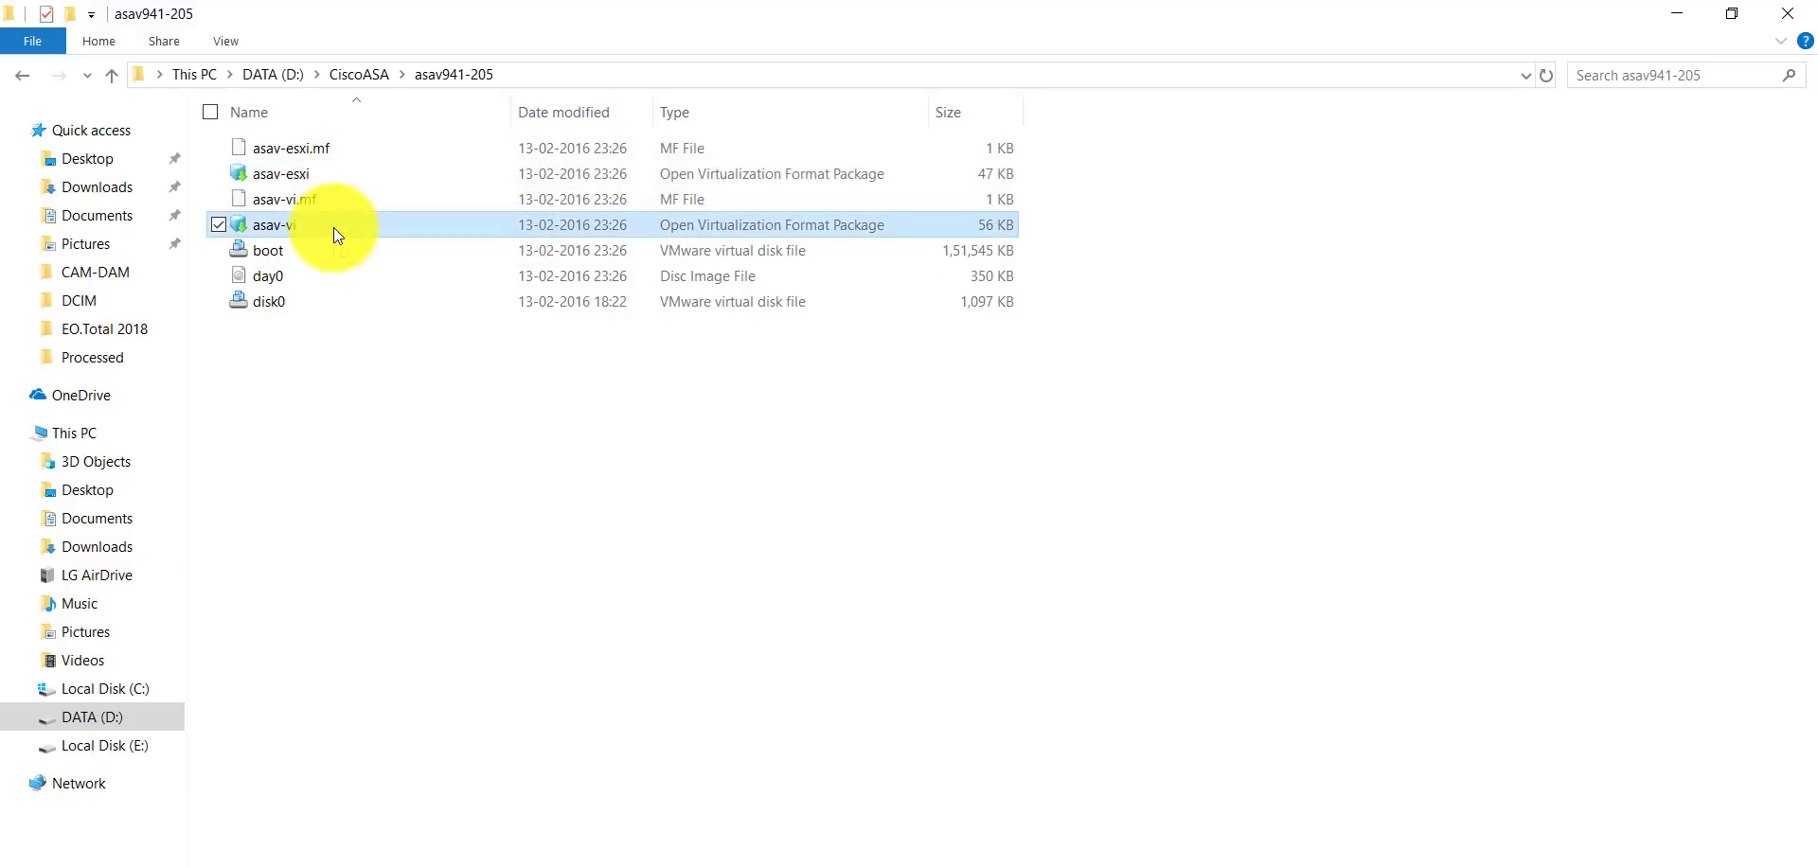
# Select the asav-esxi package and switch to the vSphere Client.
pyautogui.click(342, 184)
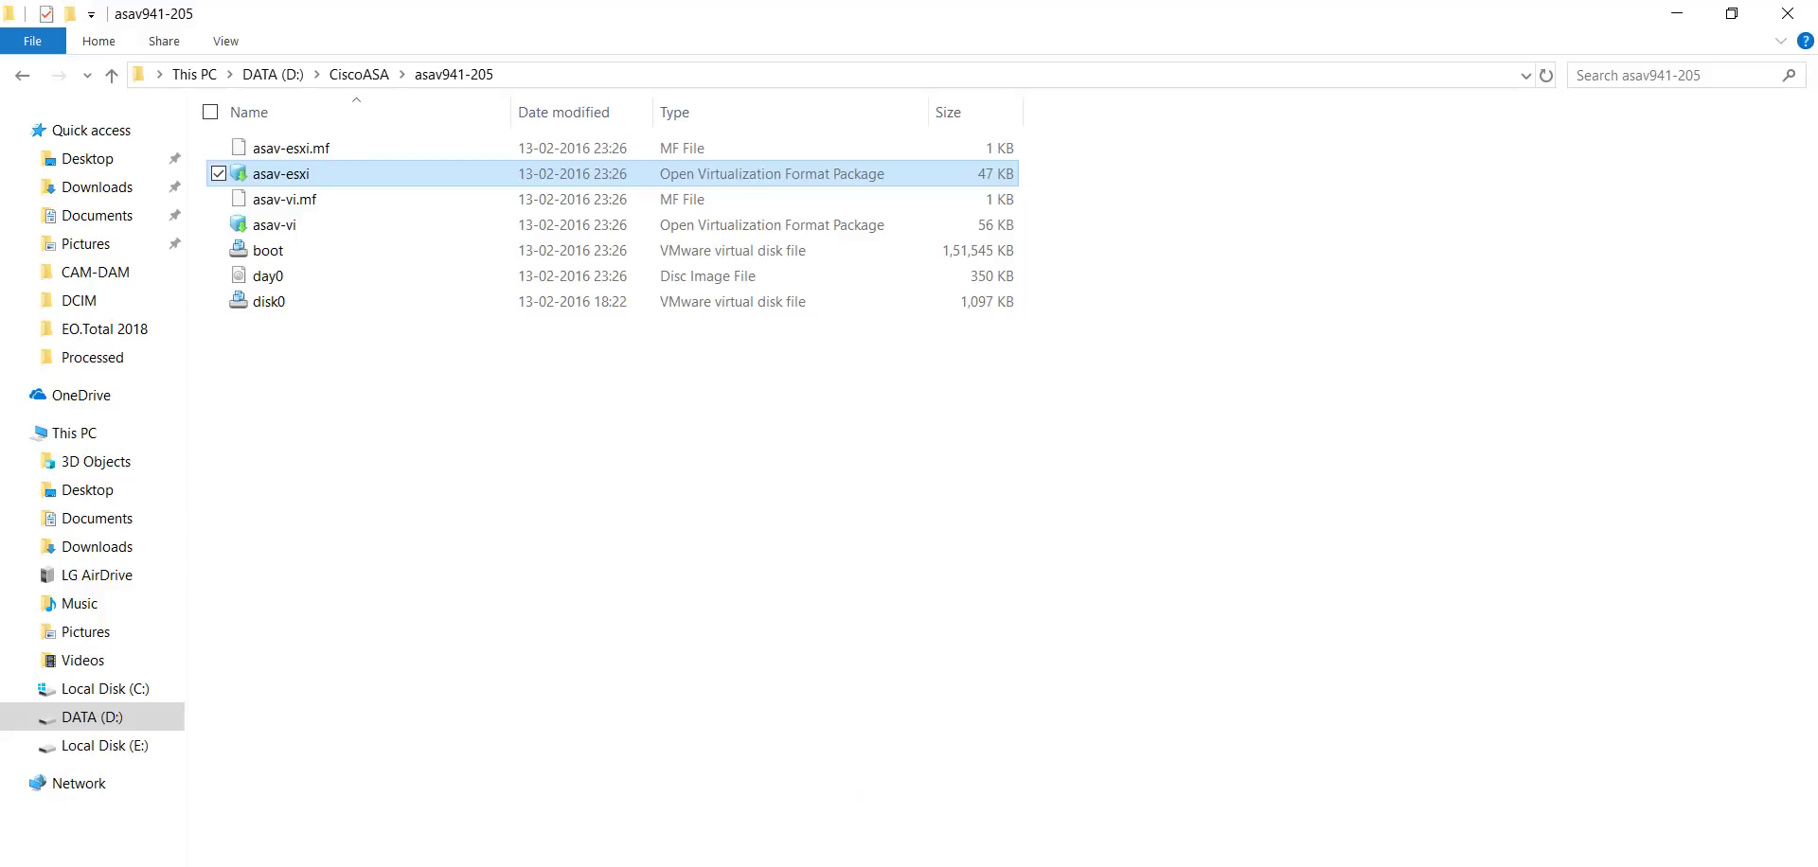
pyautogui.moveTo(788, 866)
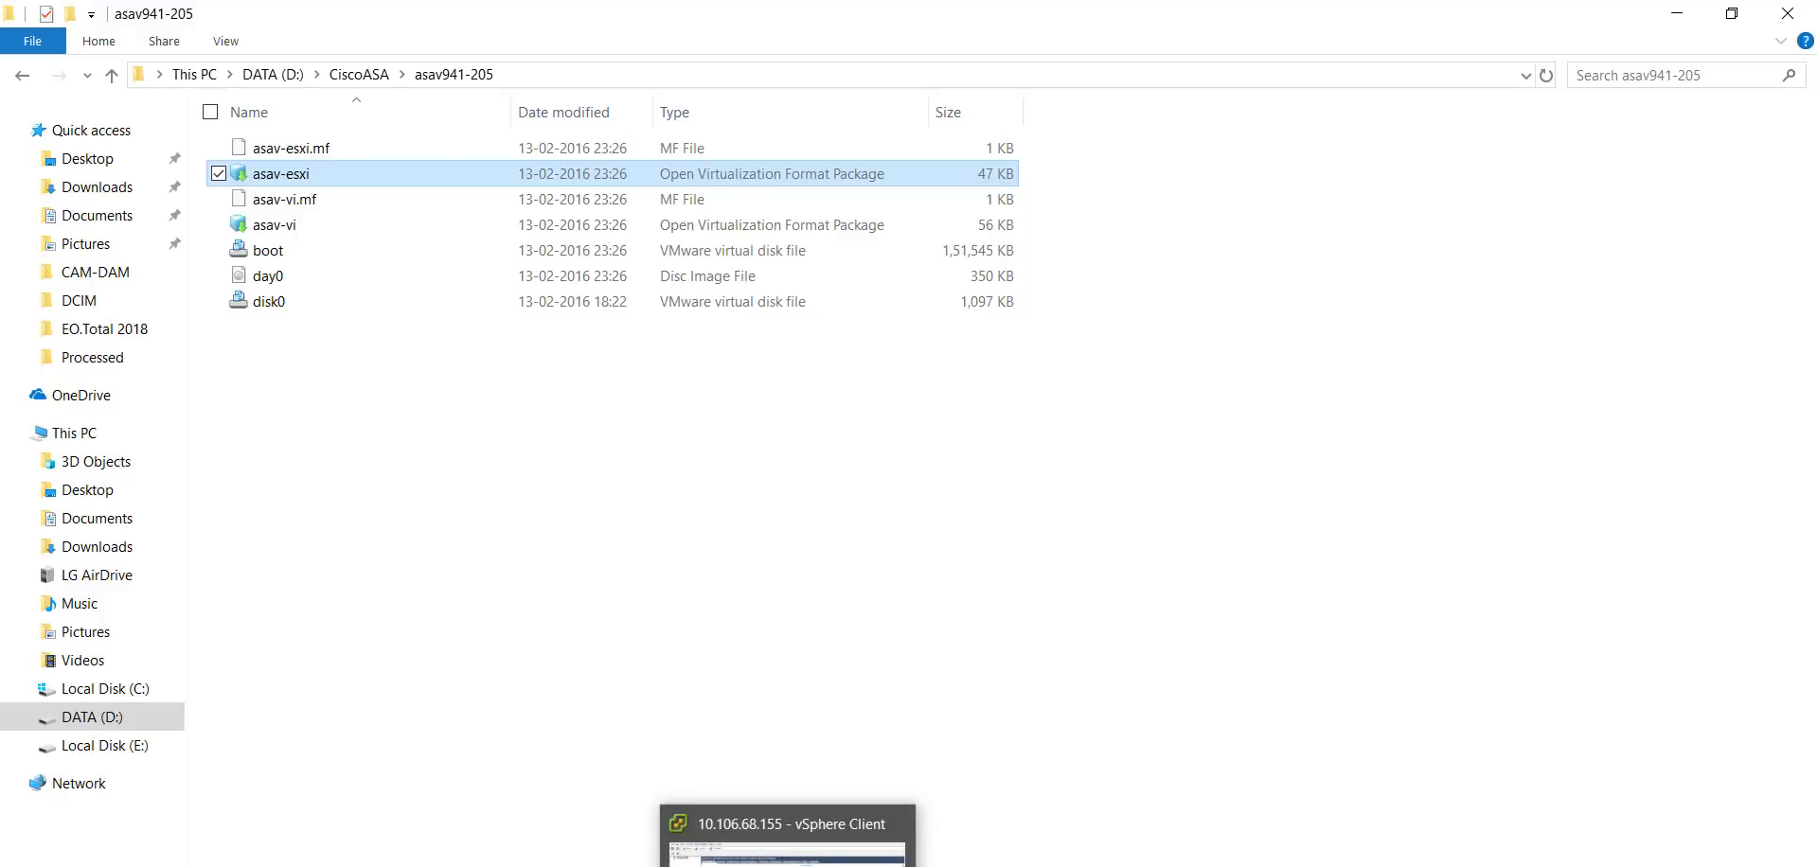
pyautogui.click(788, 866)
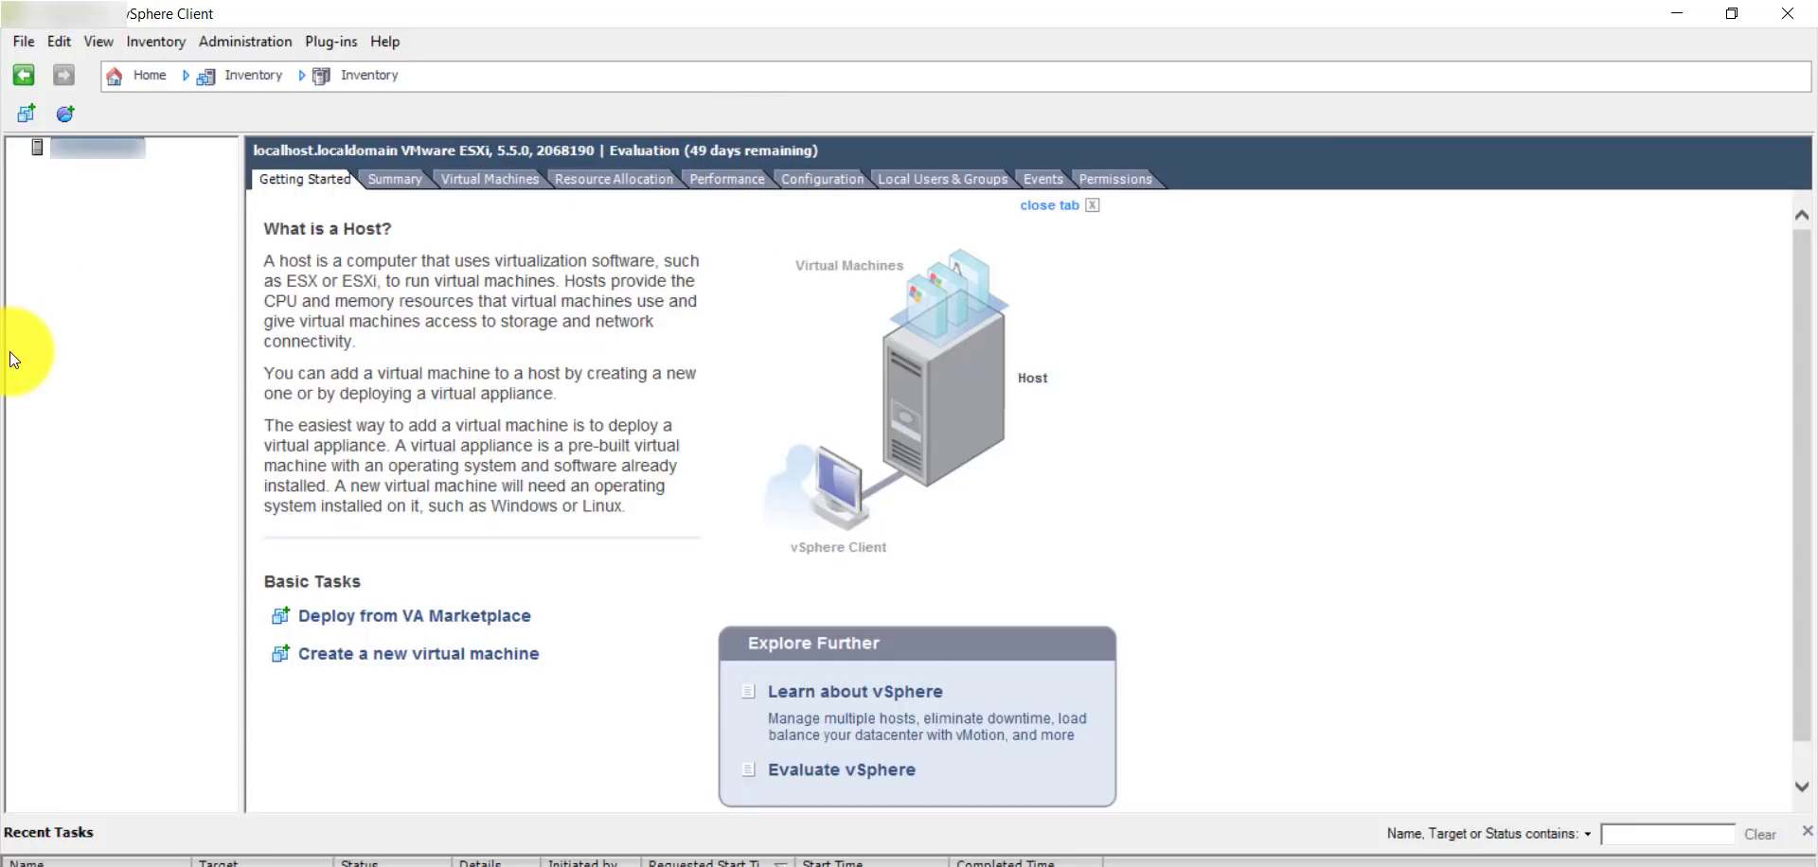
# Start deploying an OVF template with asav-esxi.ovf from the D:\CiscoASA\asav941-205 folder as its source.
pyautogui.click(20, 43)
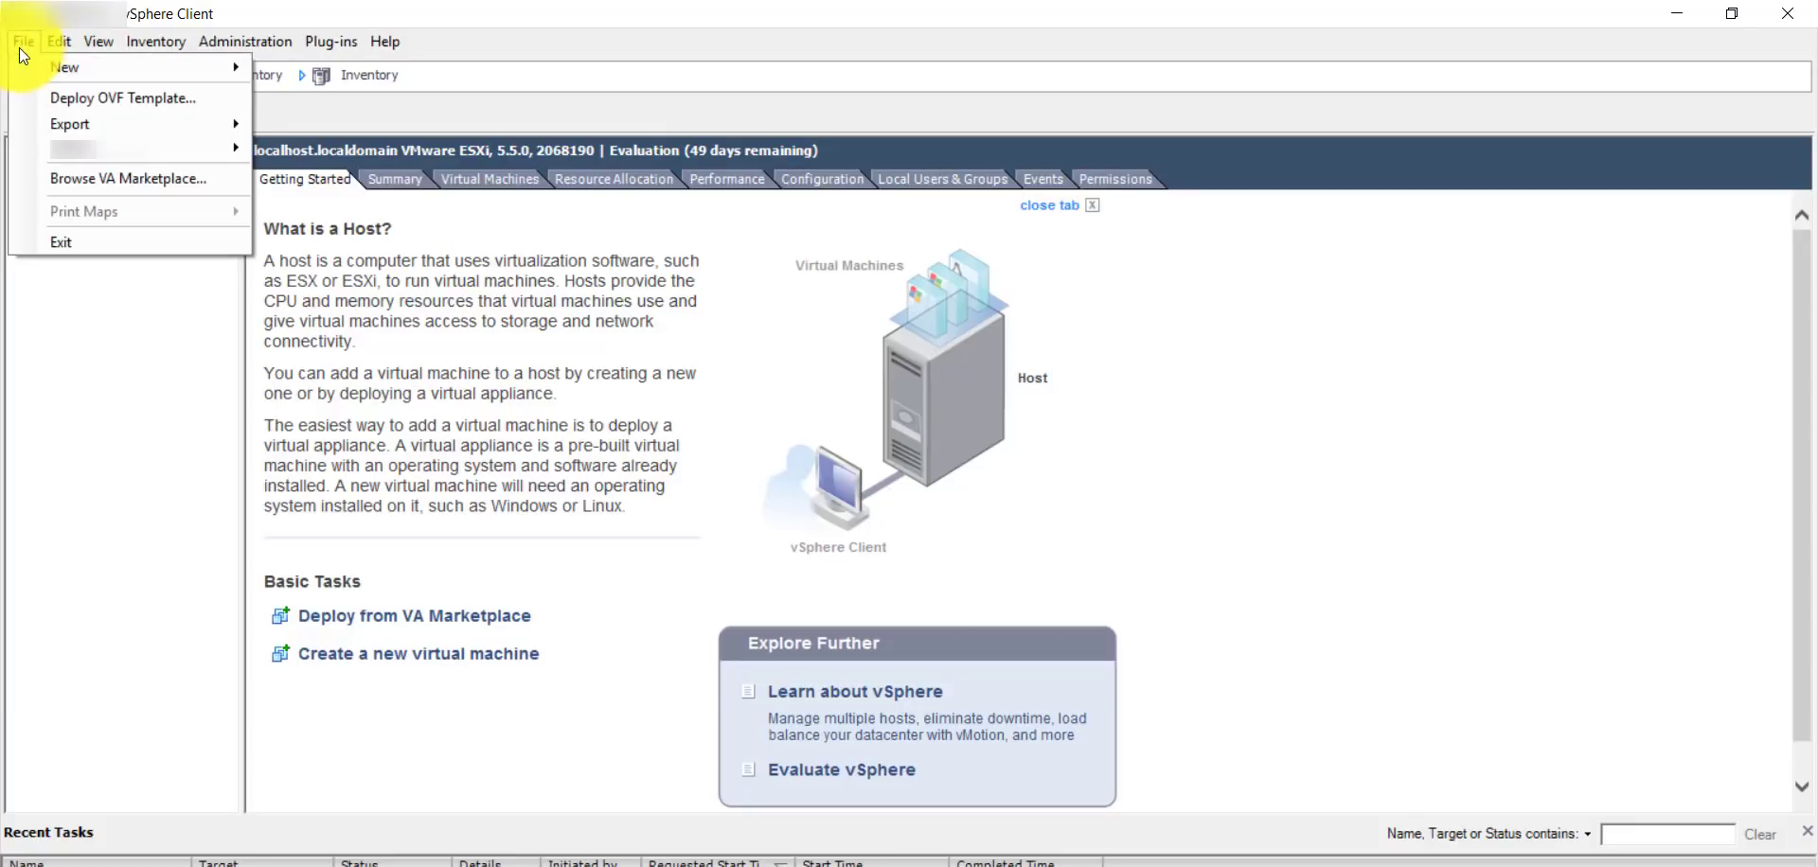
pyautogui.click(142, 101)
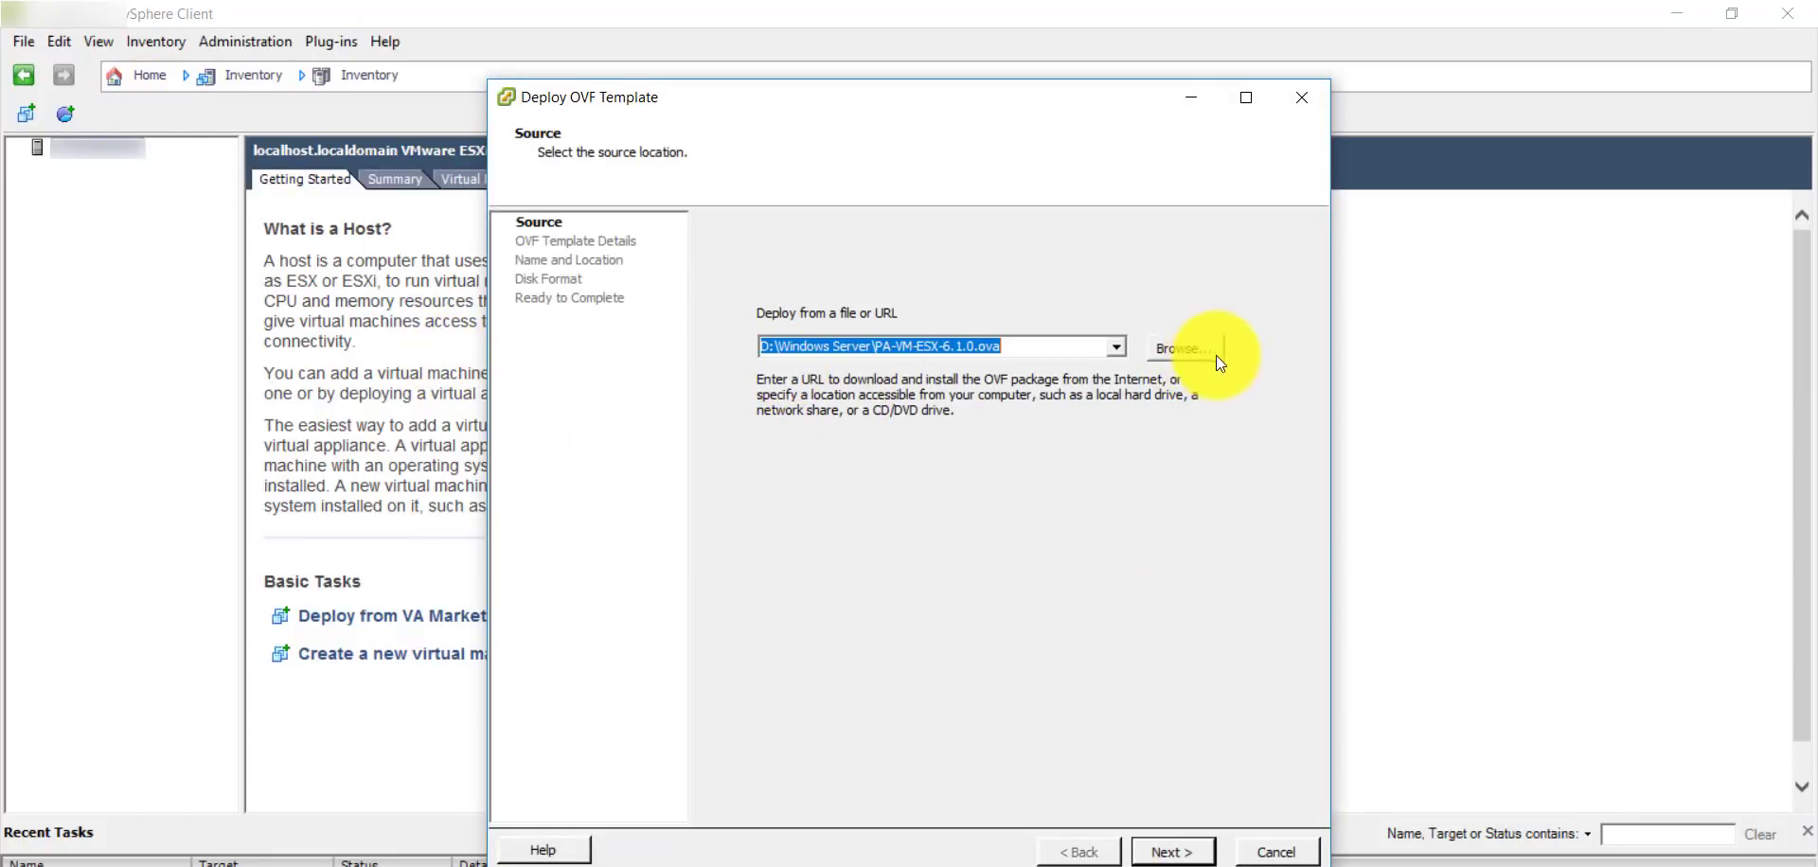
pyautogui.click(1184, 353)
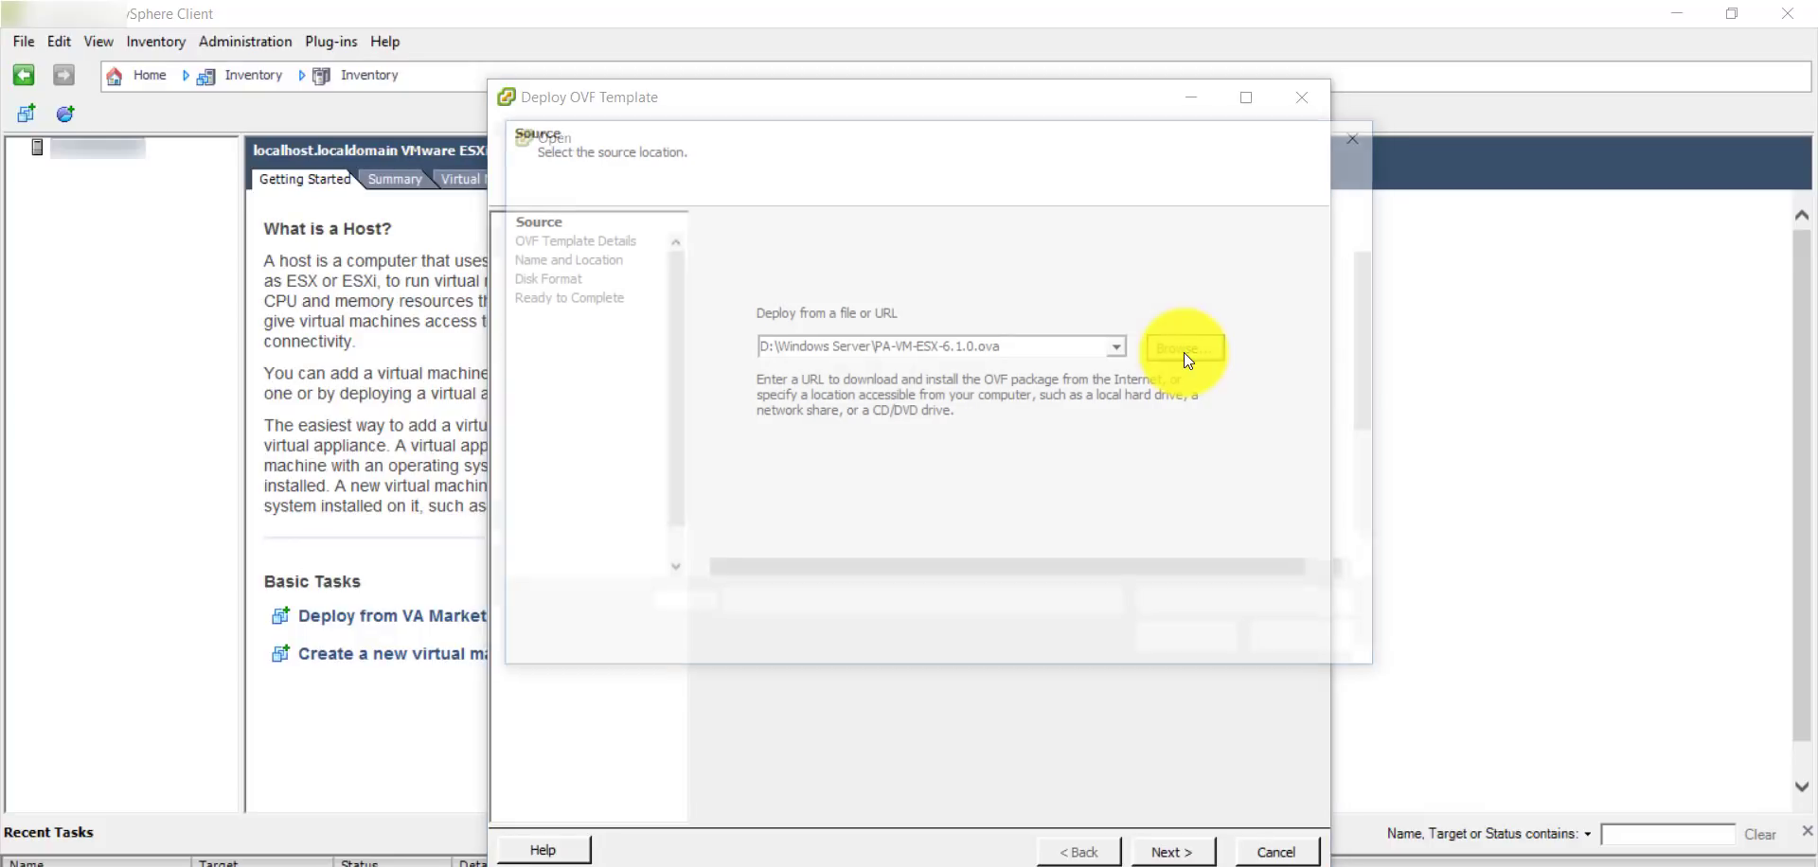
pyautogui.click(625, 542)
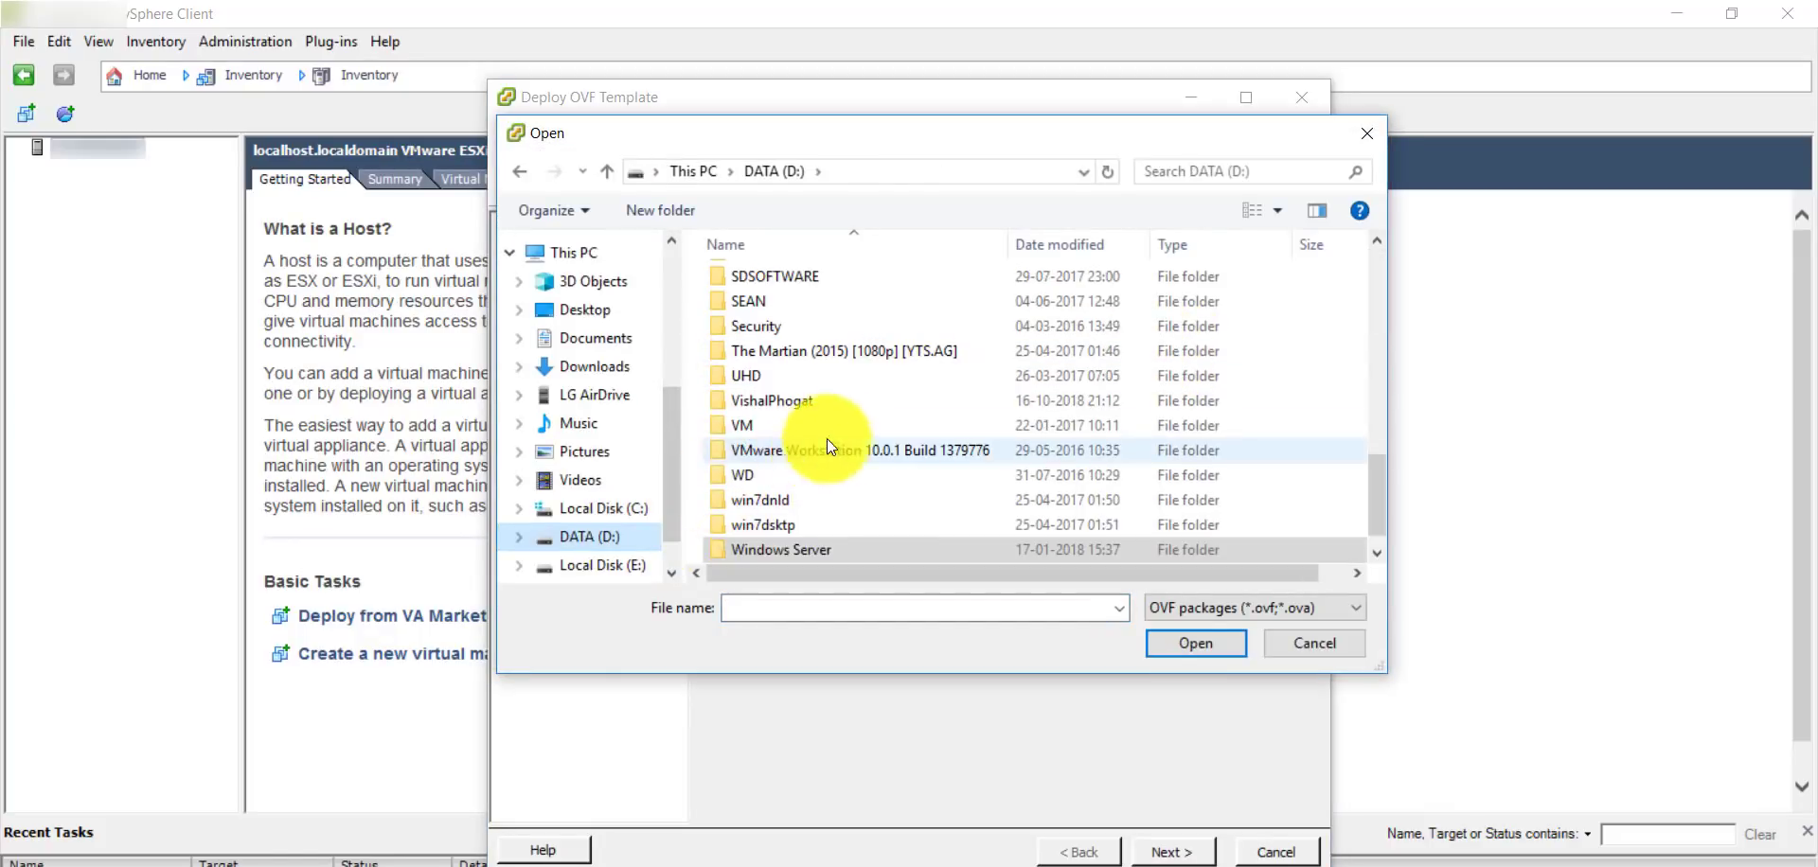
pyautogui.scroll(3, 847, 473)
pyautogui.scroll(5, 847, 472)
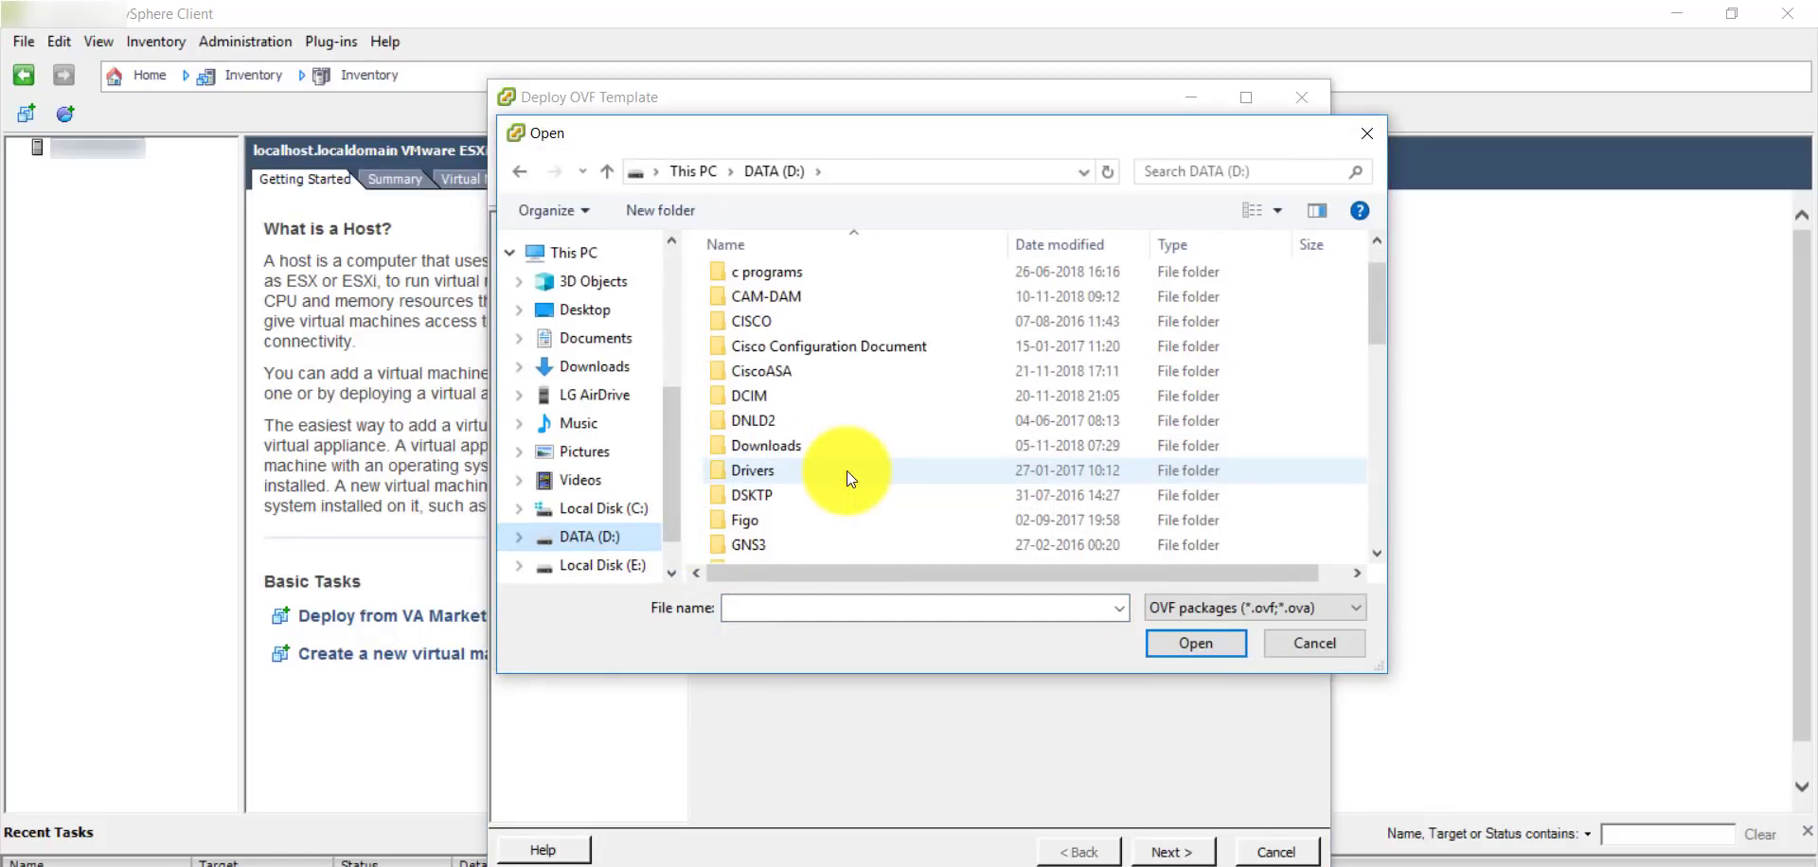
pyautogui.doubleClick(822, 375)
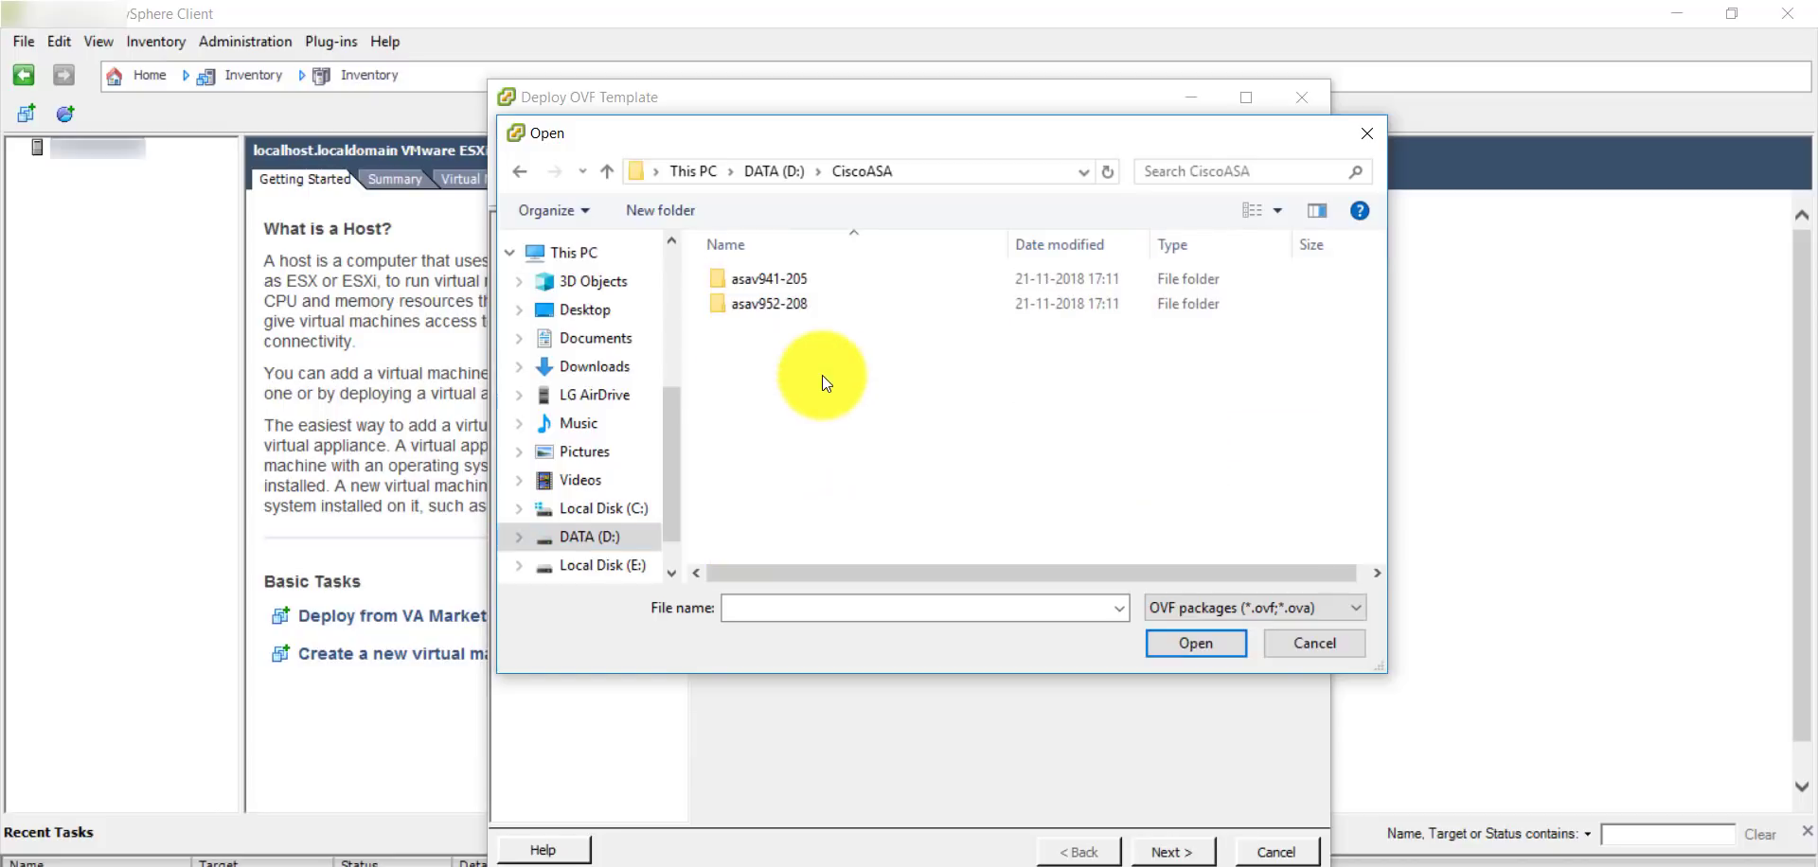
pyautogui.doubleClick(805, 280)
pyautogui.click(805, 281)
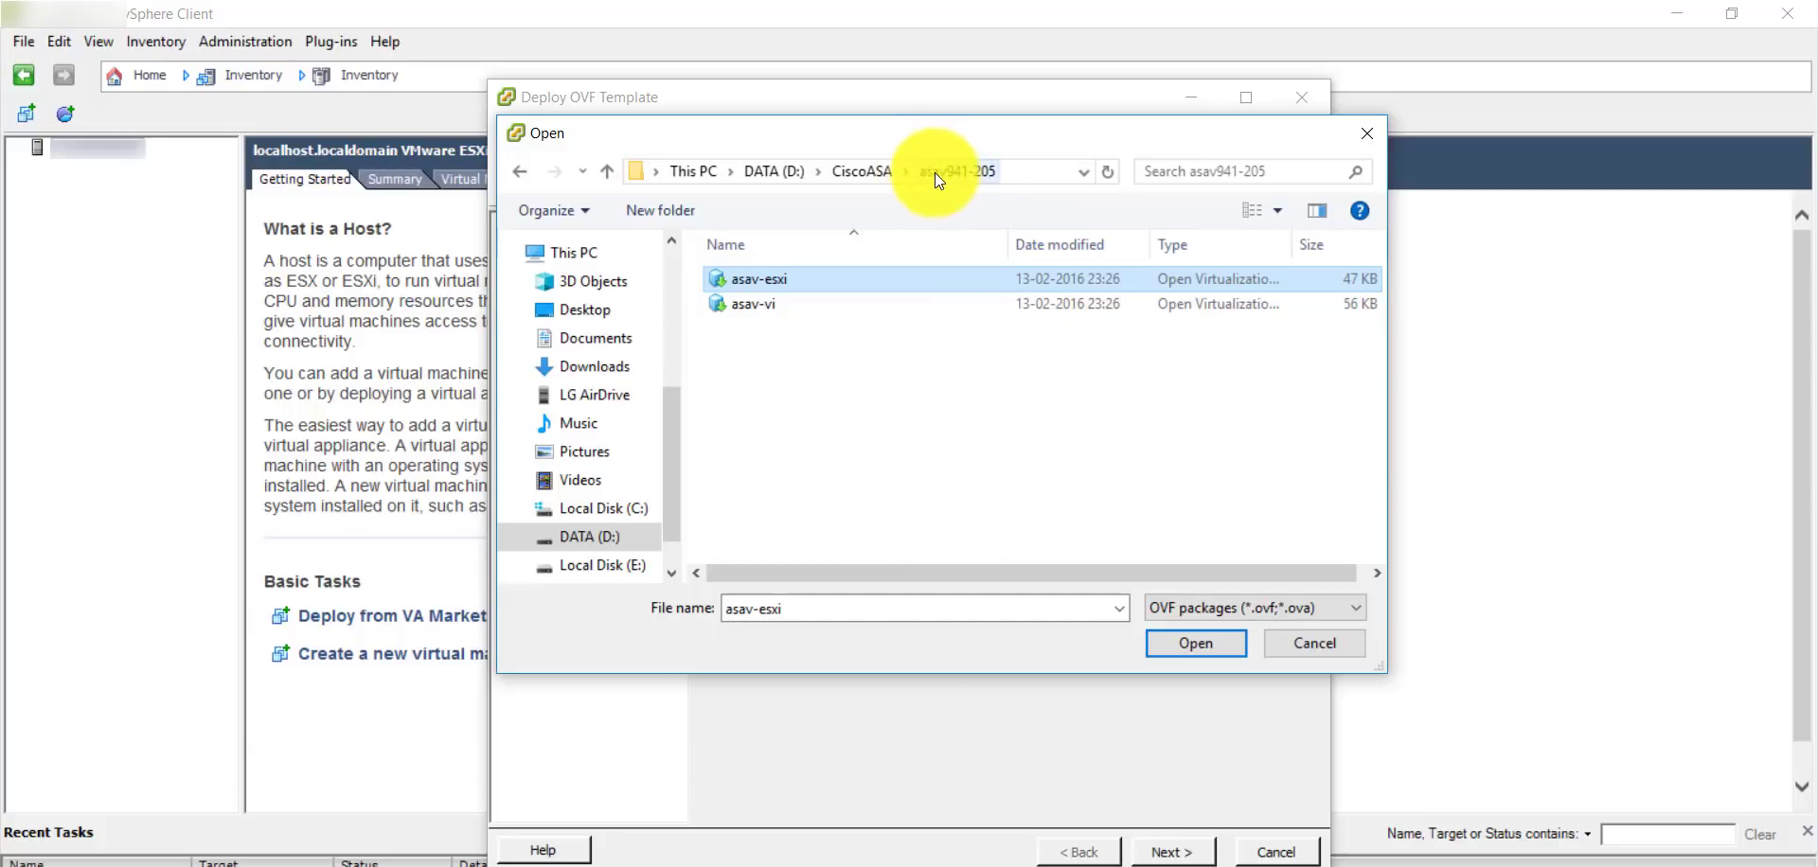
pyautogui.click(1172, 645)
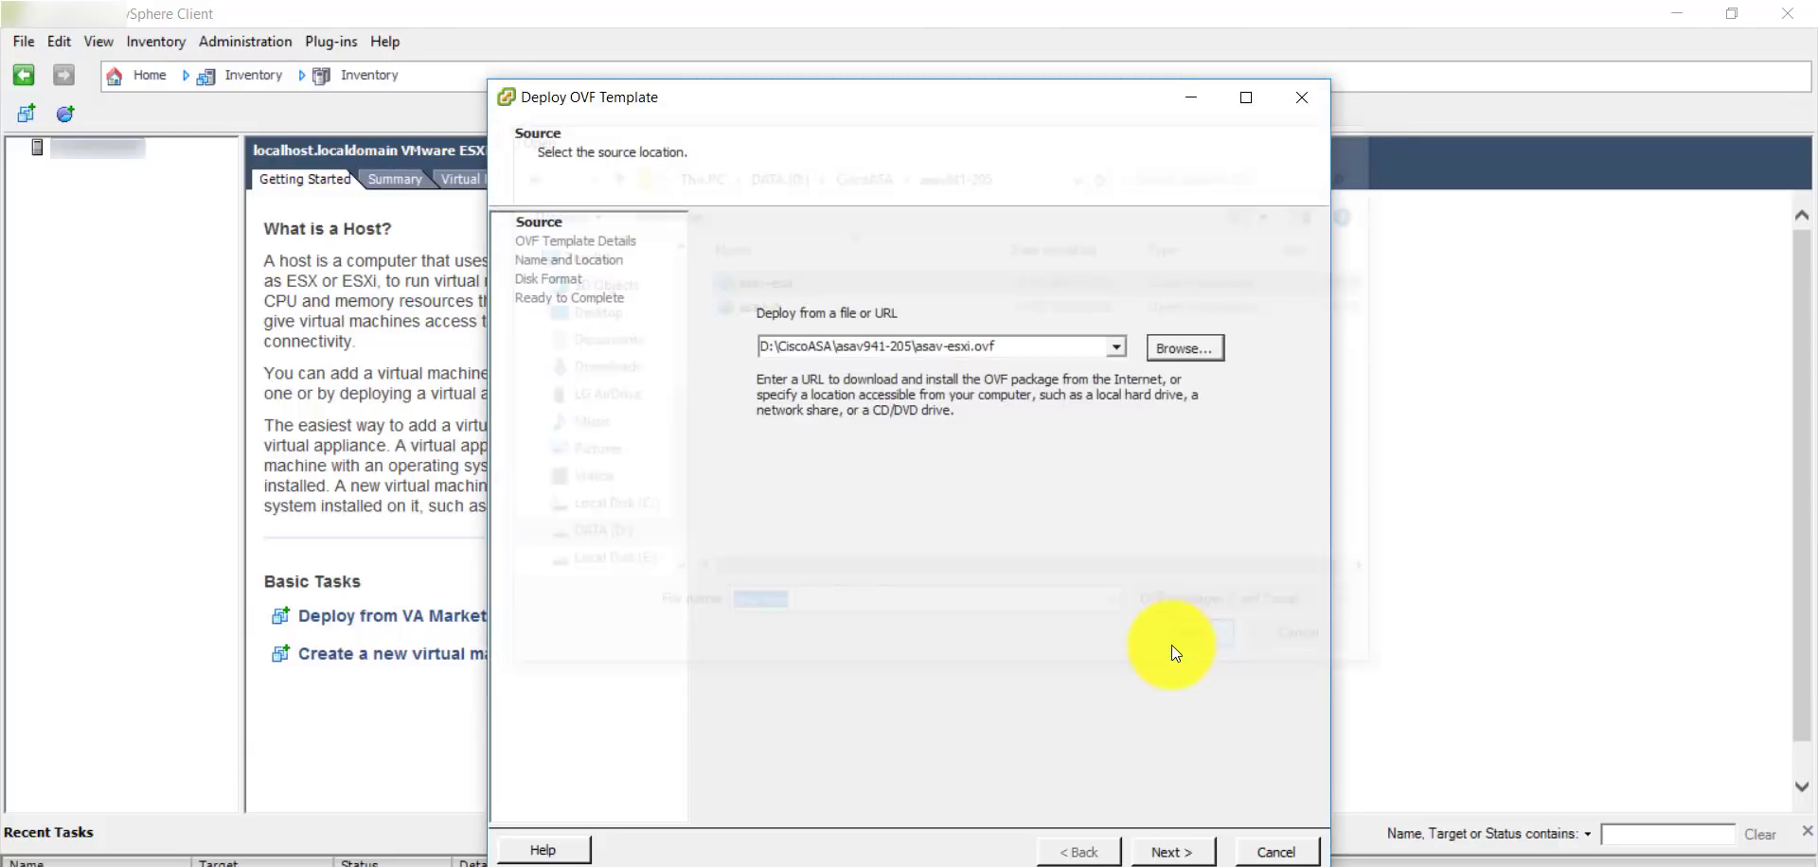
# Proceed past the template details and accept both Cisco end user license agreements.
pyautogui.click(1170, 857)
pyautogui.click(1170, 857)
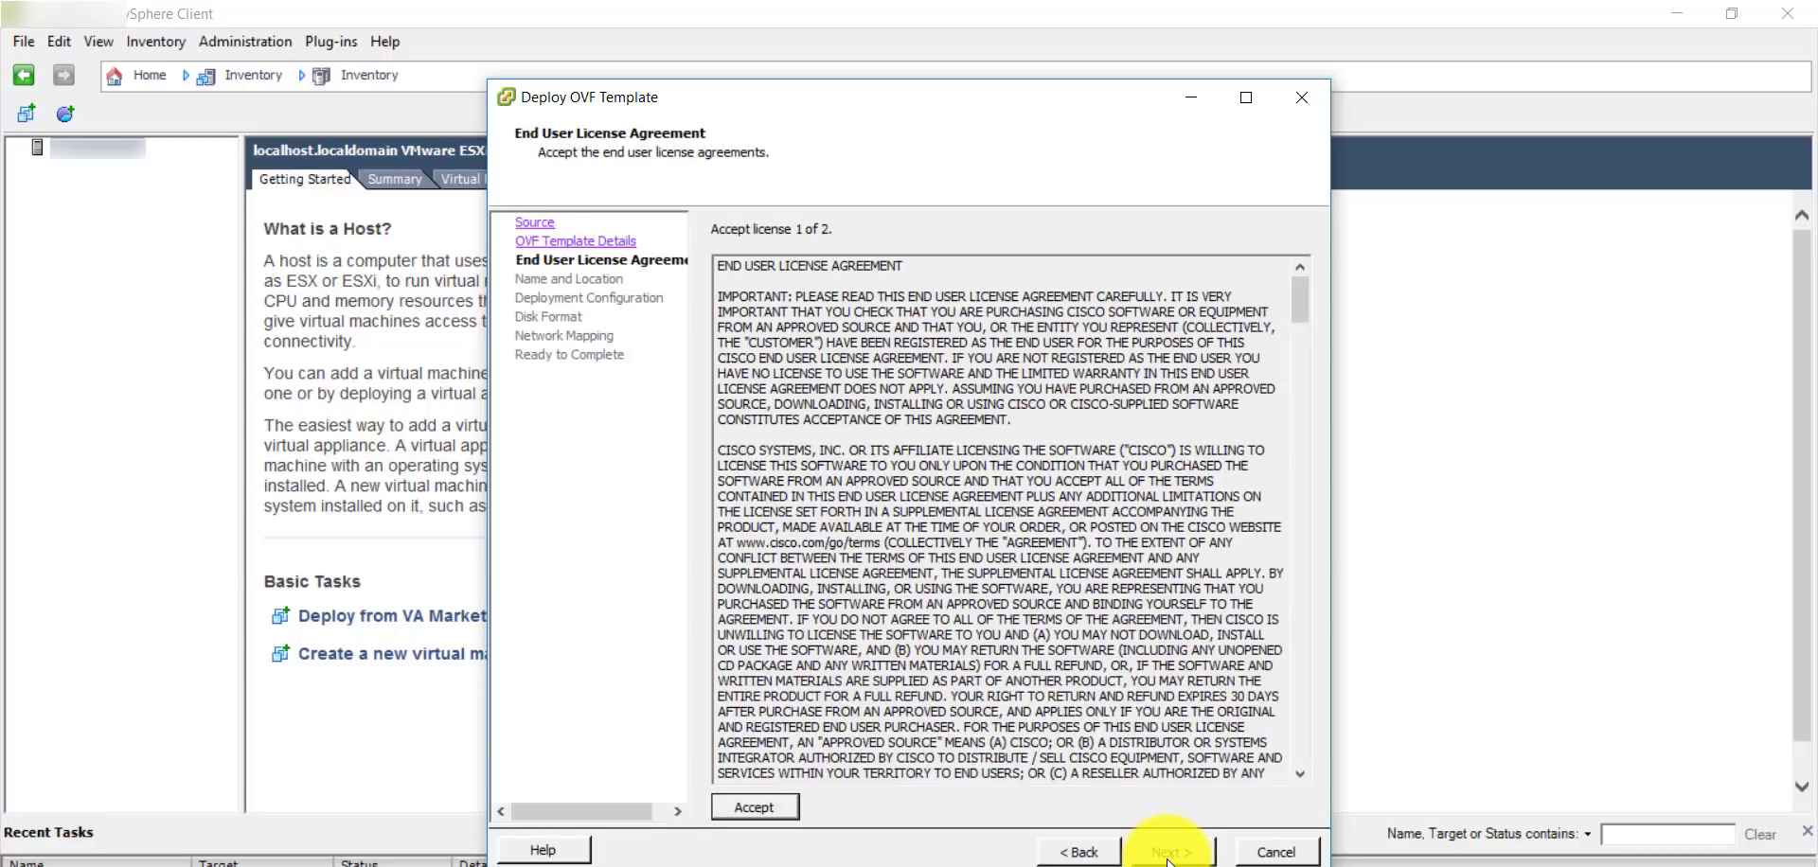
pyautogui.click(742, 807)
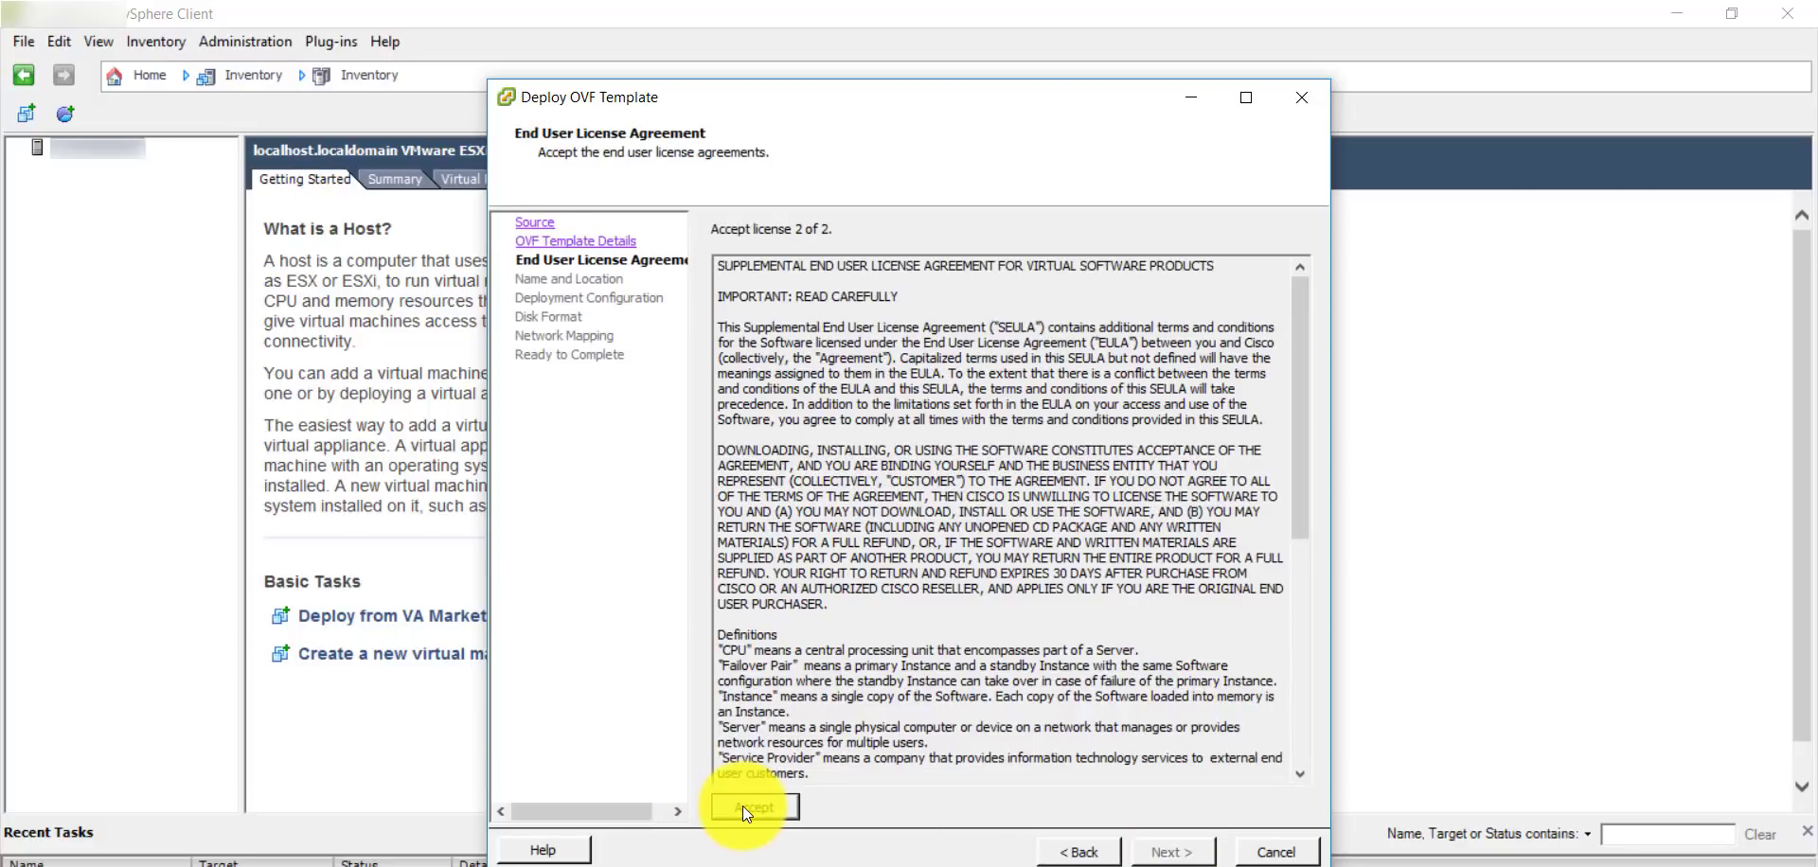
pyautogui.click(743, 808)
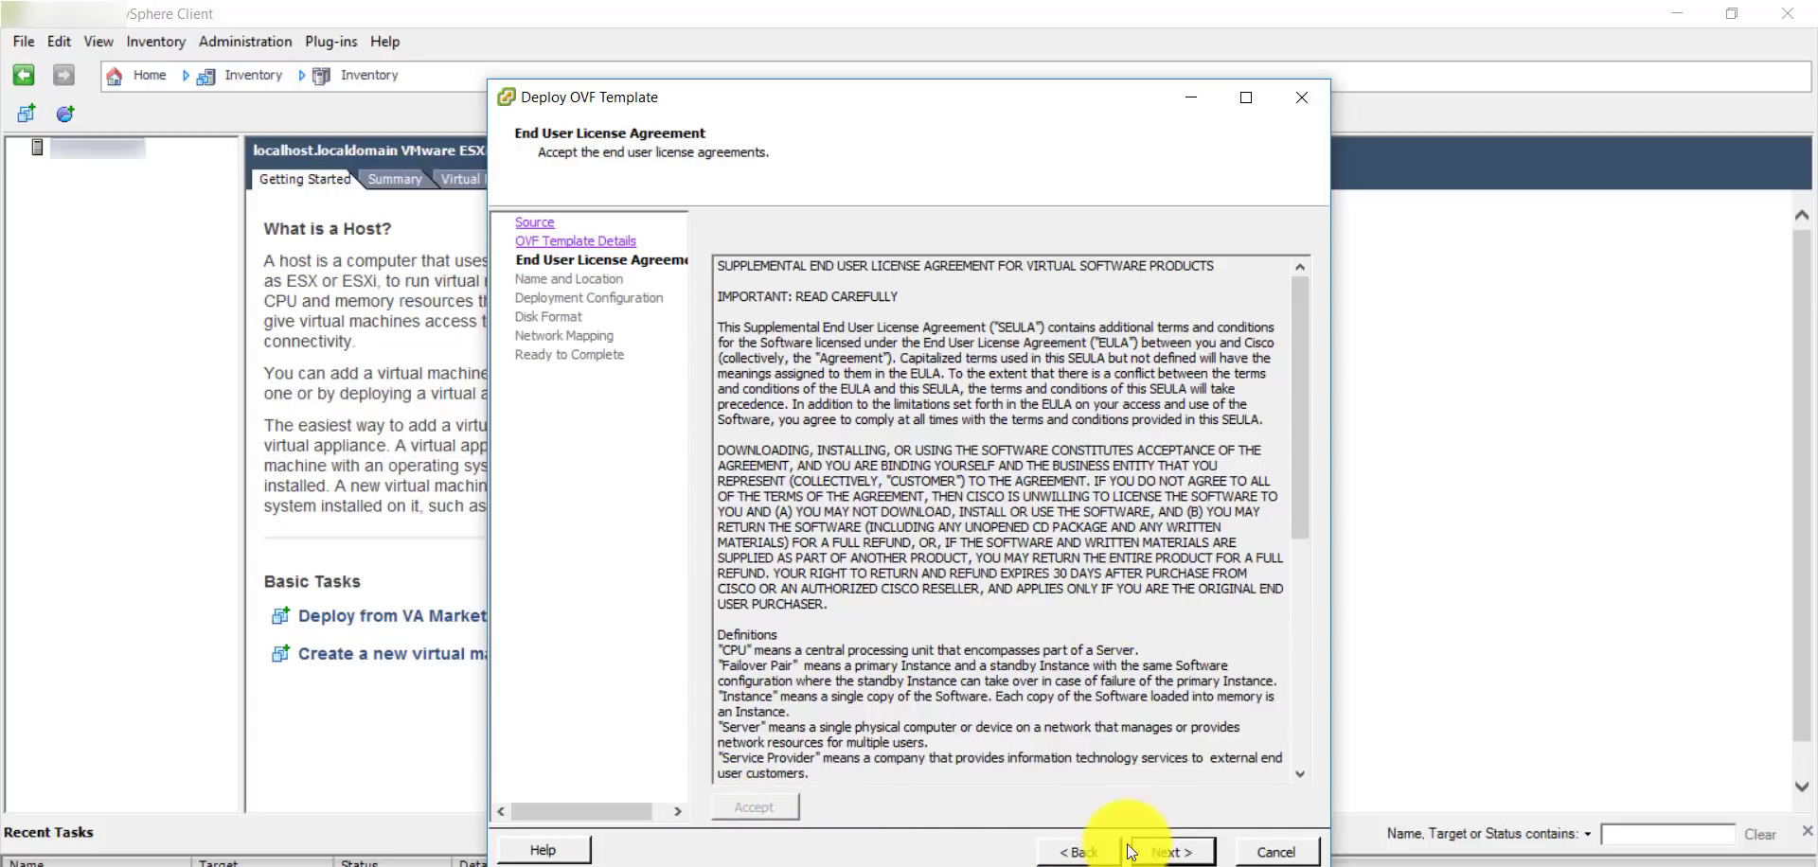
pyautogui.click(1164, 852)
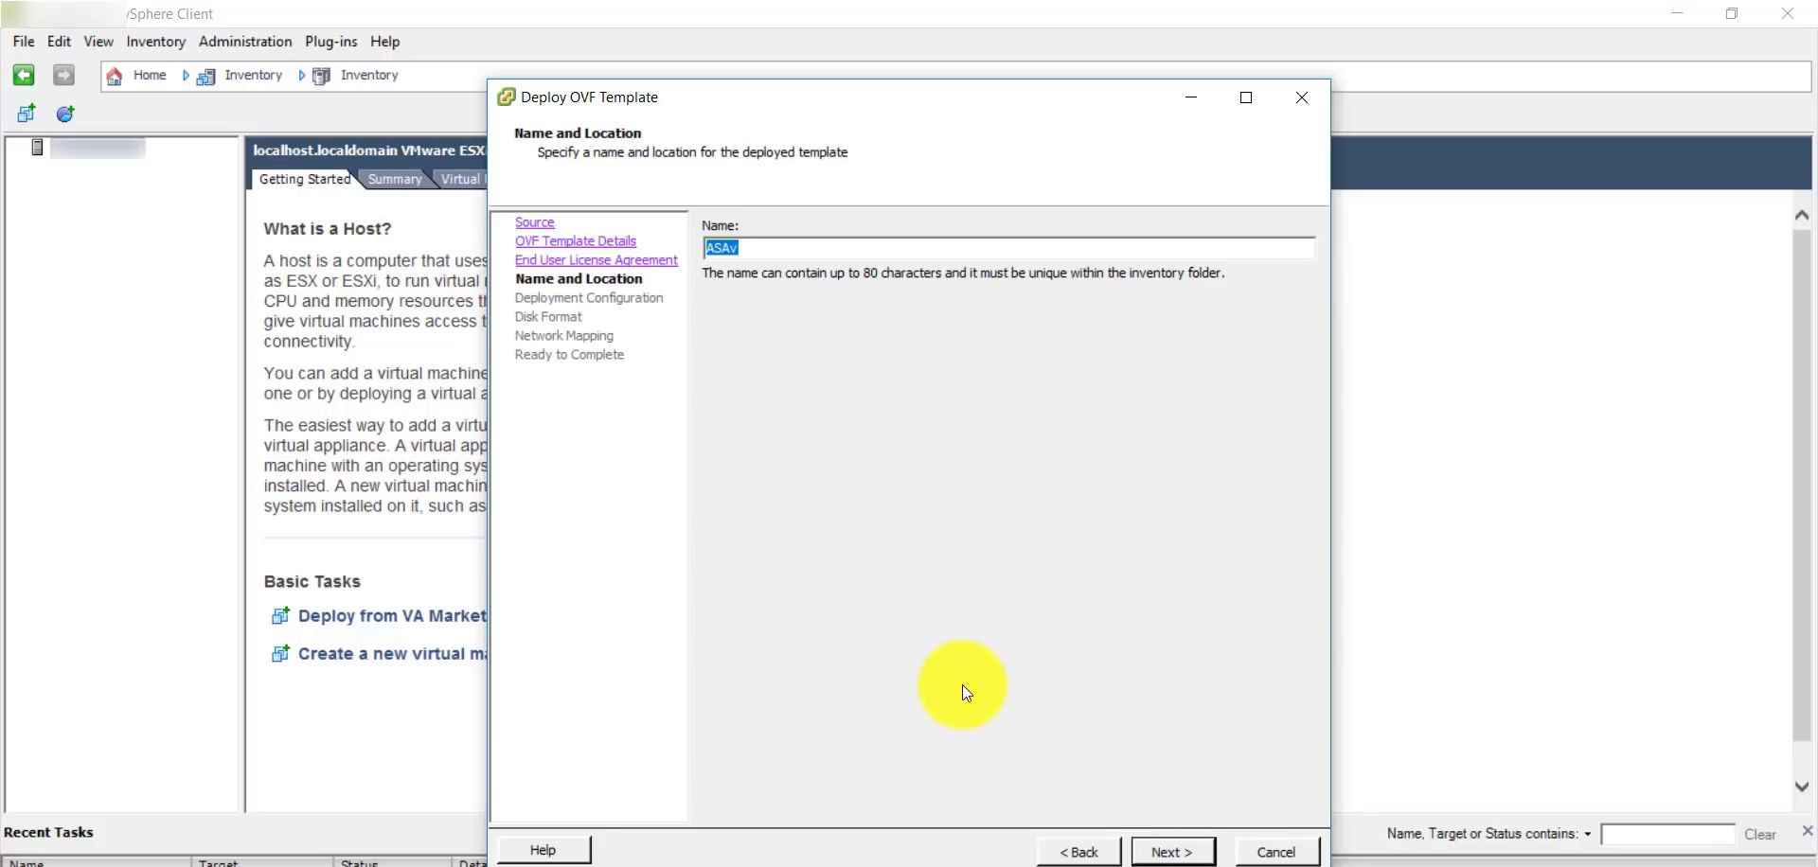
# Name the deployed template ASAv941205 and proceed to the deployment configuration.
pyautogui.press('End')
pyautogui.write('1')
pyautogui.press('BackSpace')
pyautogui.write('941205')
pyautogui.click(1191, 854)
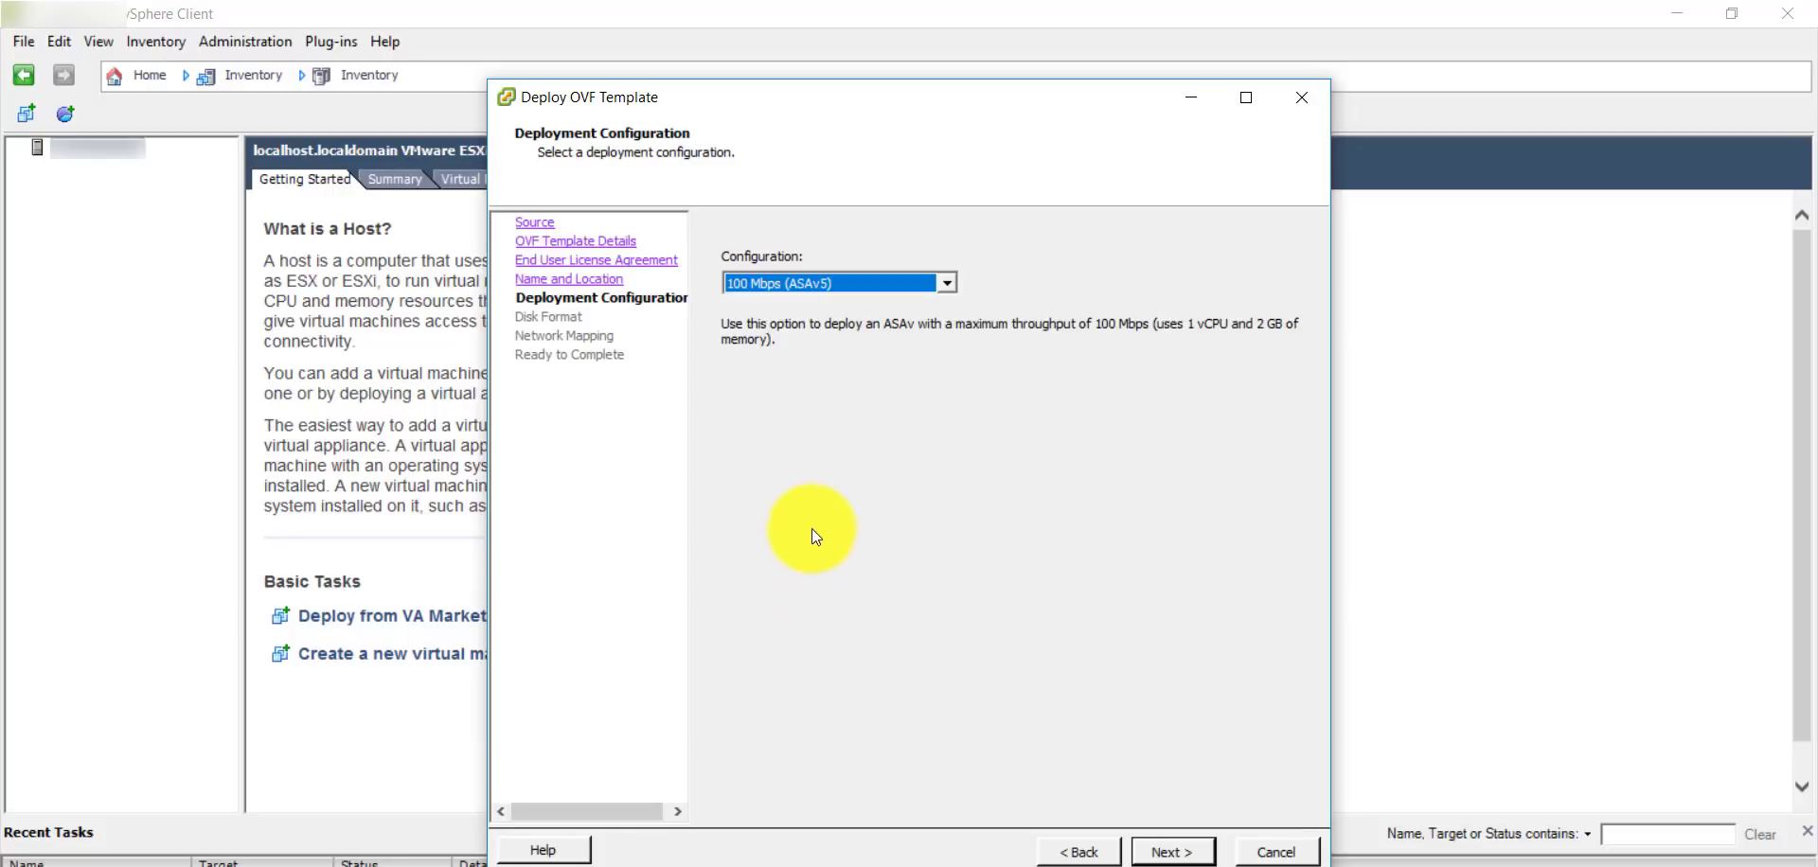
# Try the 1 Gbps (ASAv10) and 2 Gbps (ASAv30) deployment configurations to read their vCPU and memory requirements.
pyautogui.click(952, 287)
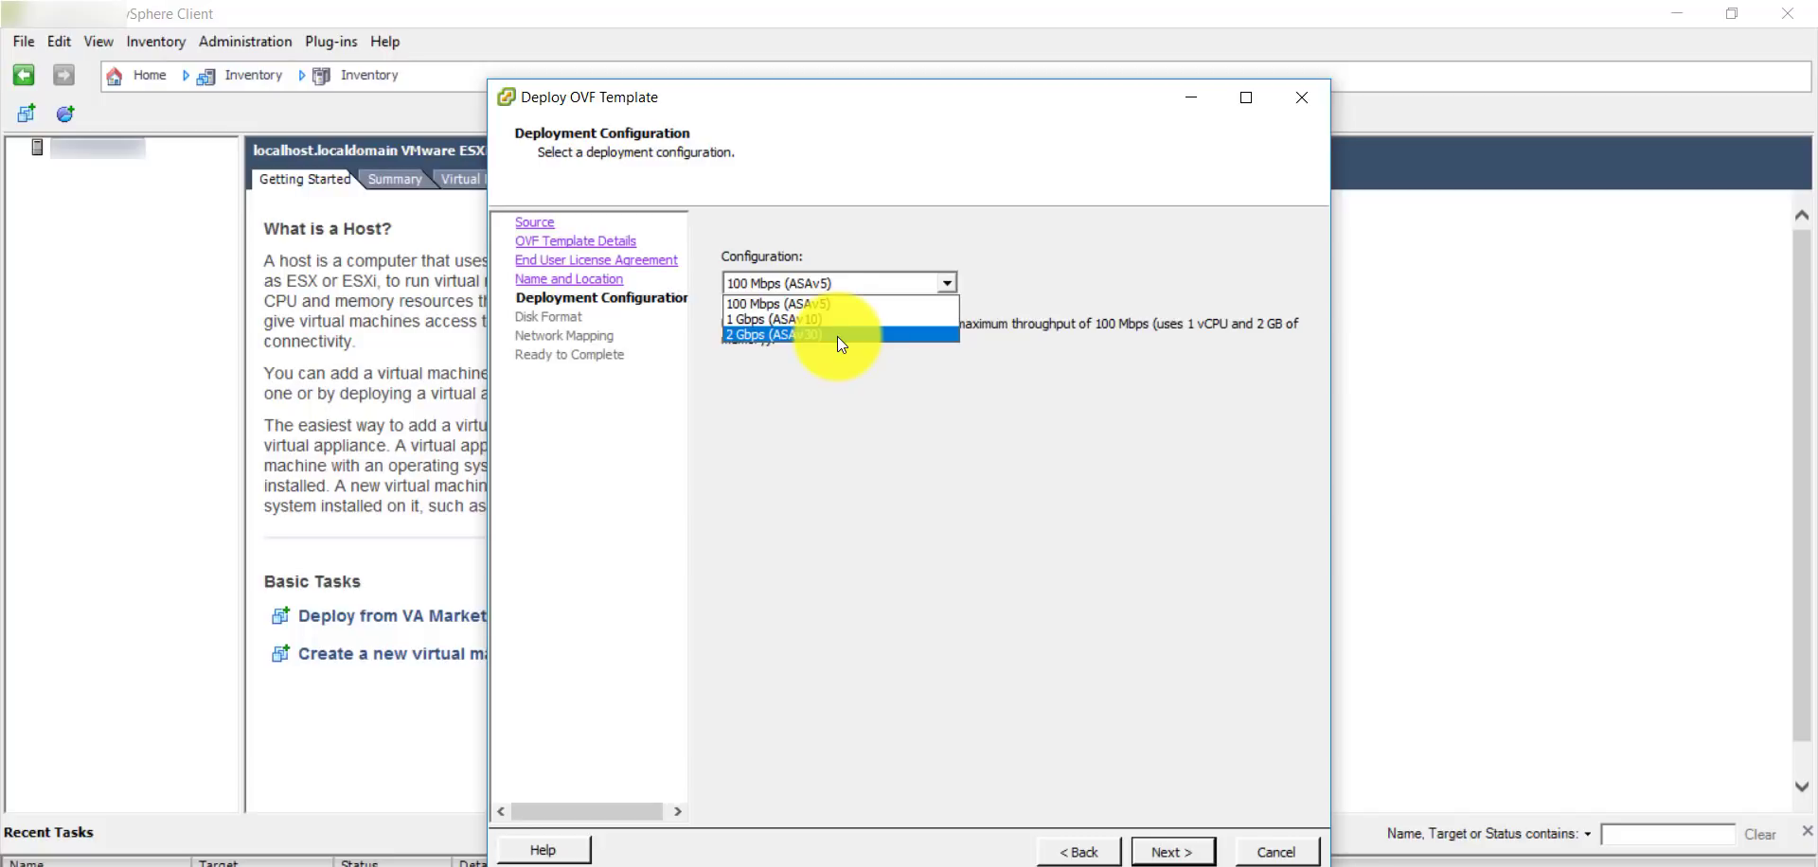
pyautogui.click(779, 320)
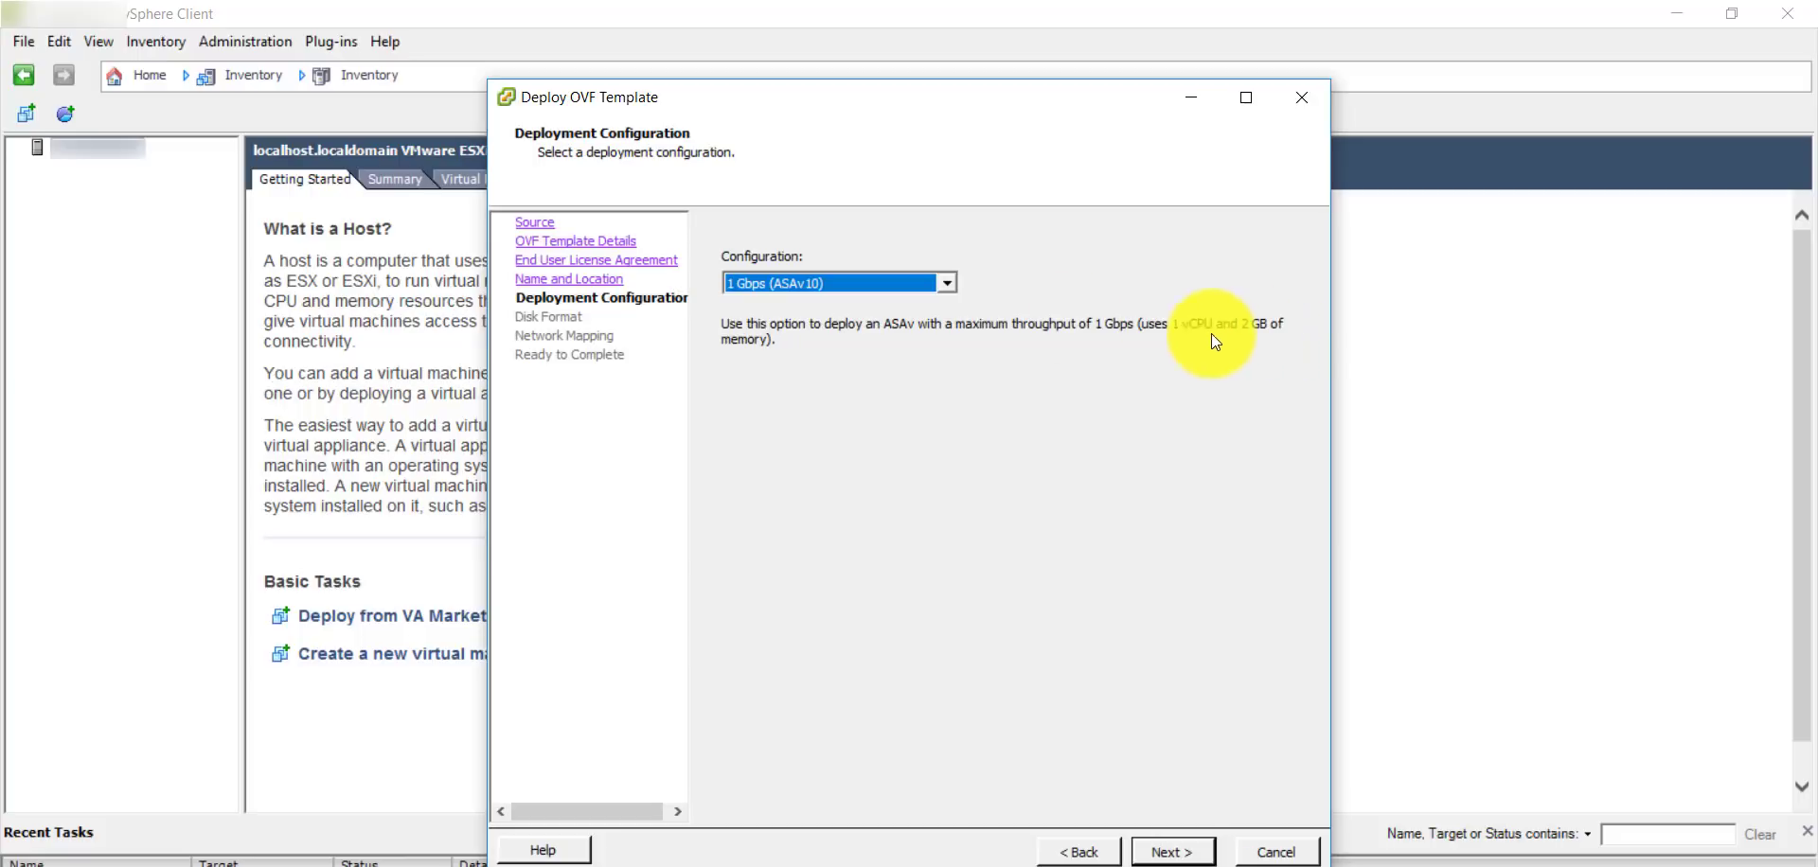
pyautogui.click(947, 282)
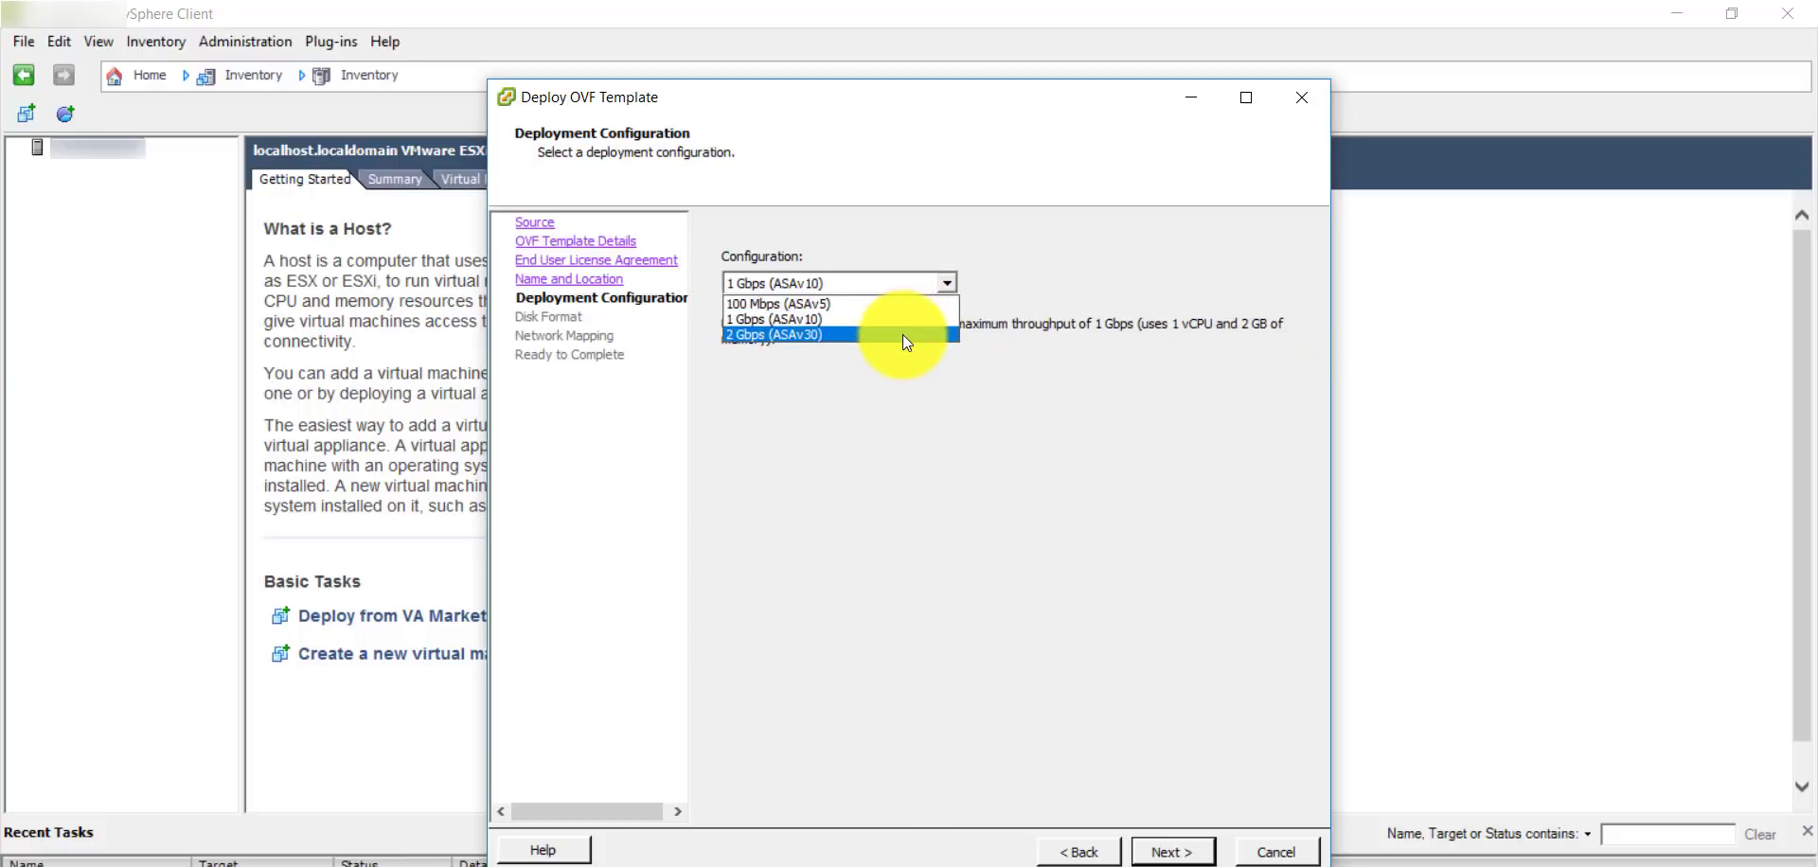
pyautogui.click(902, 333)
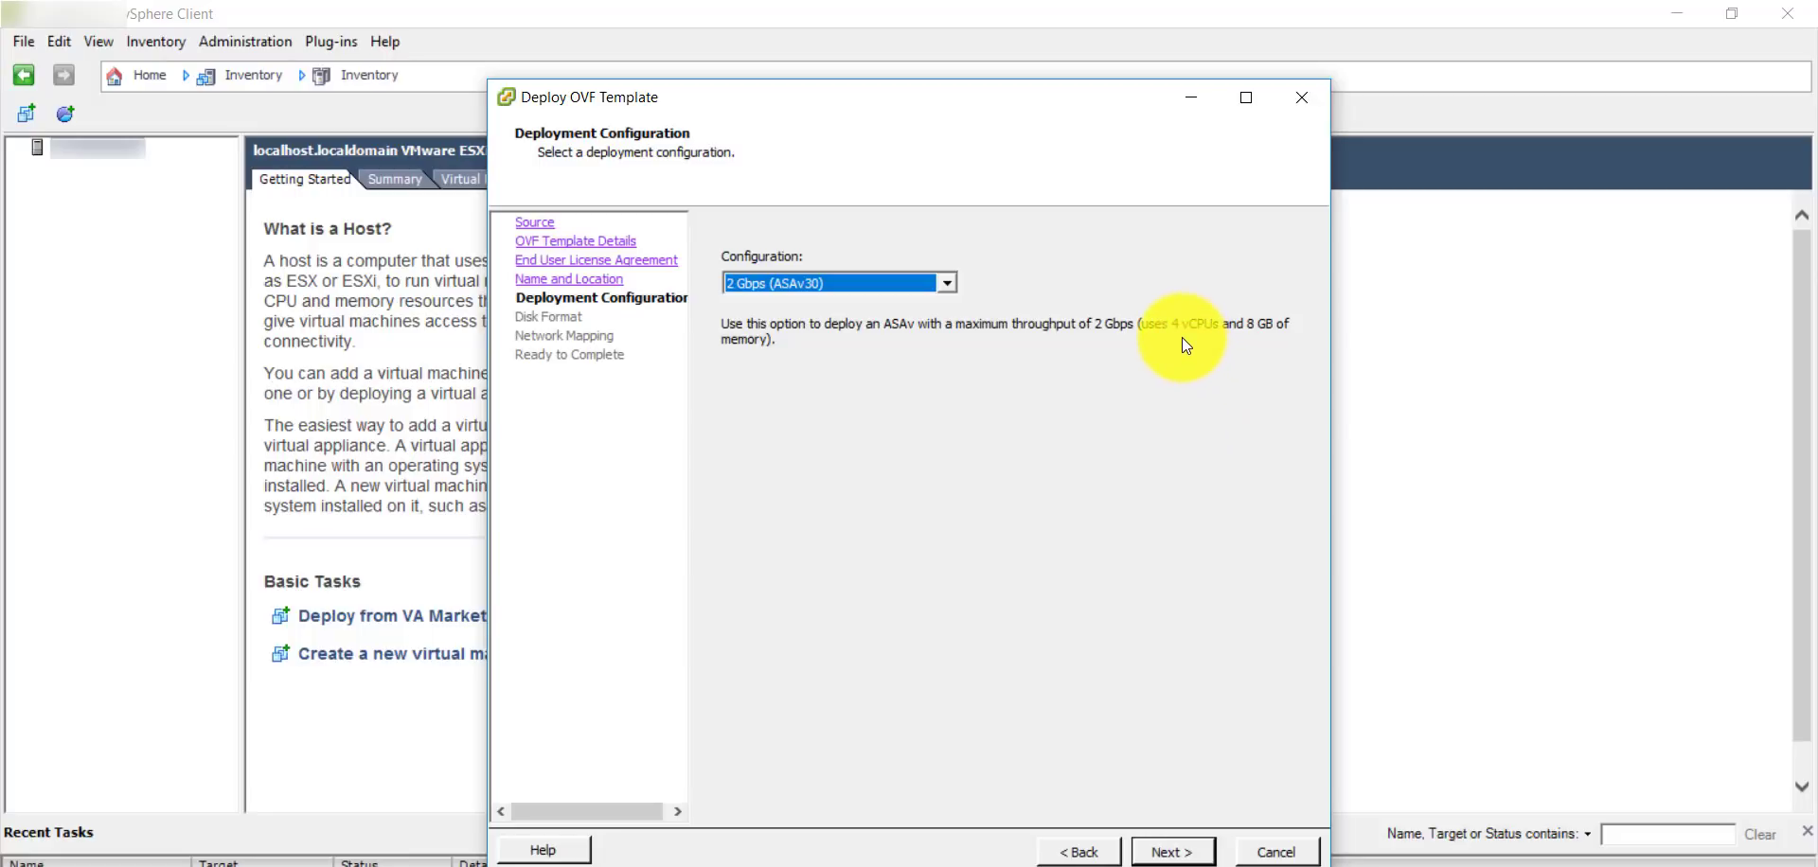
# Set the deployment configuration to 100 Mbps (ASAv5).
pyautogui.click(945, 285)
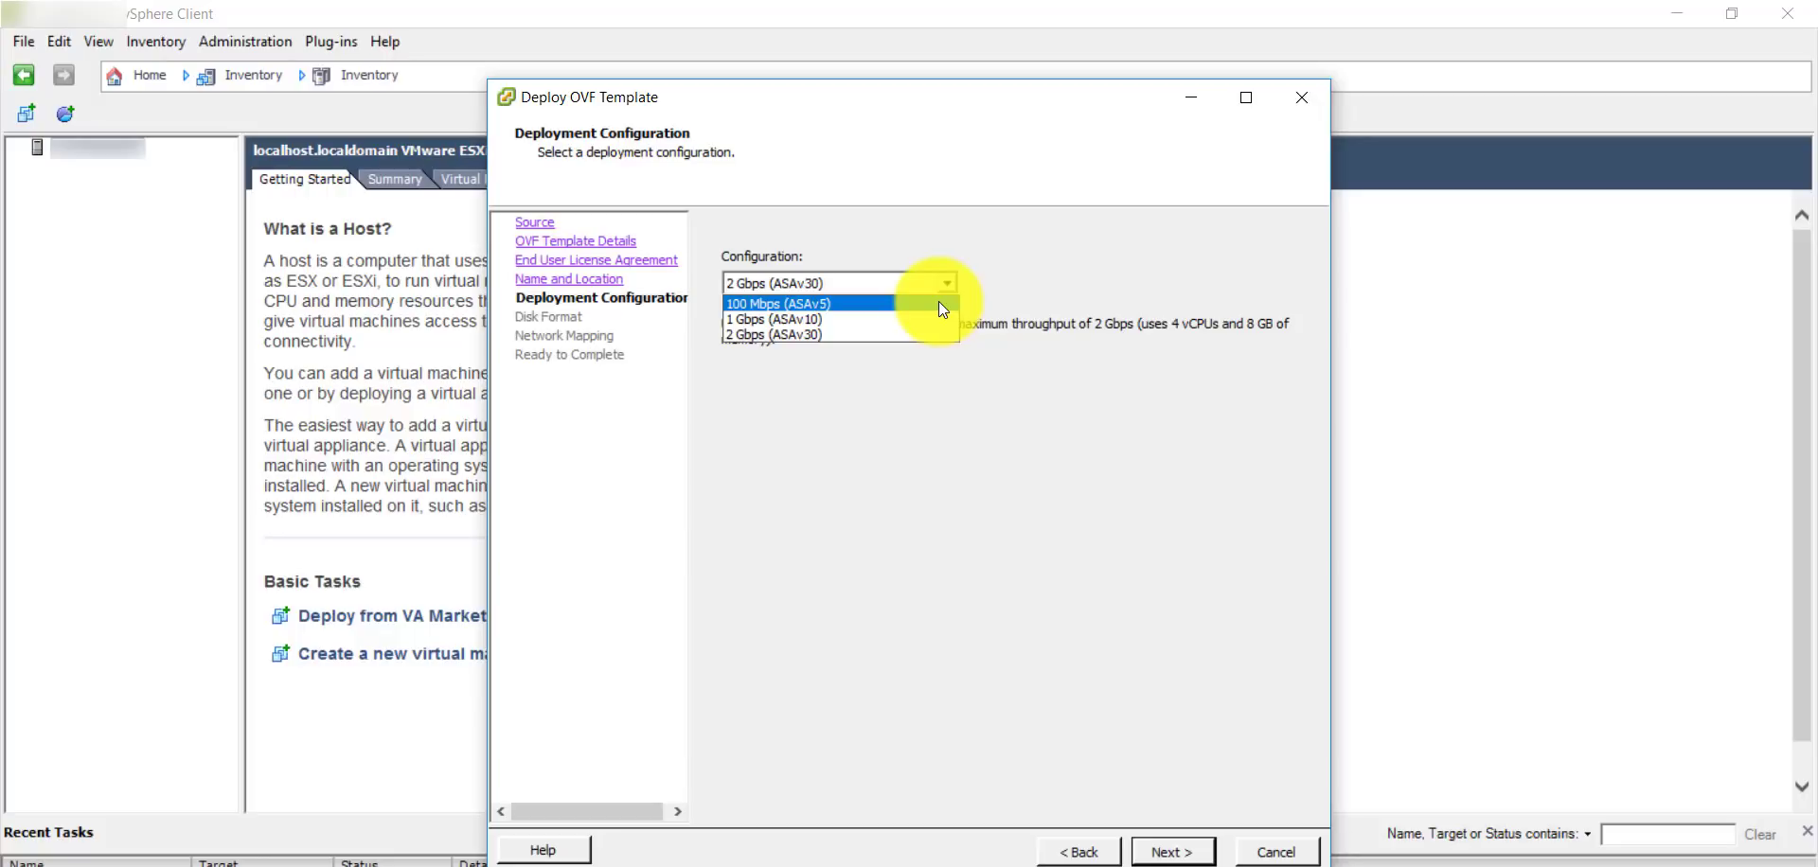
pyautogui.click(942, 303)
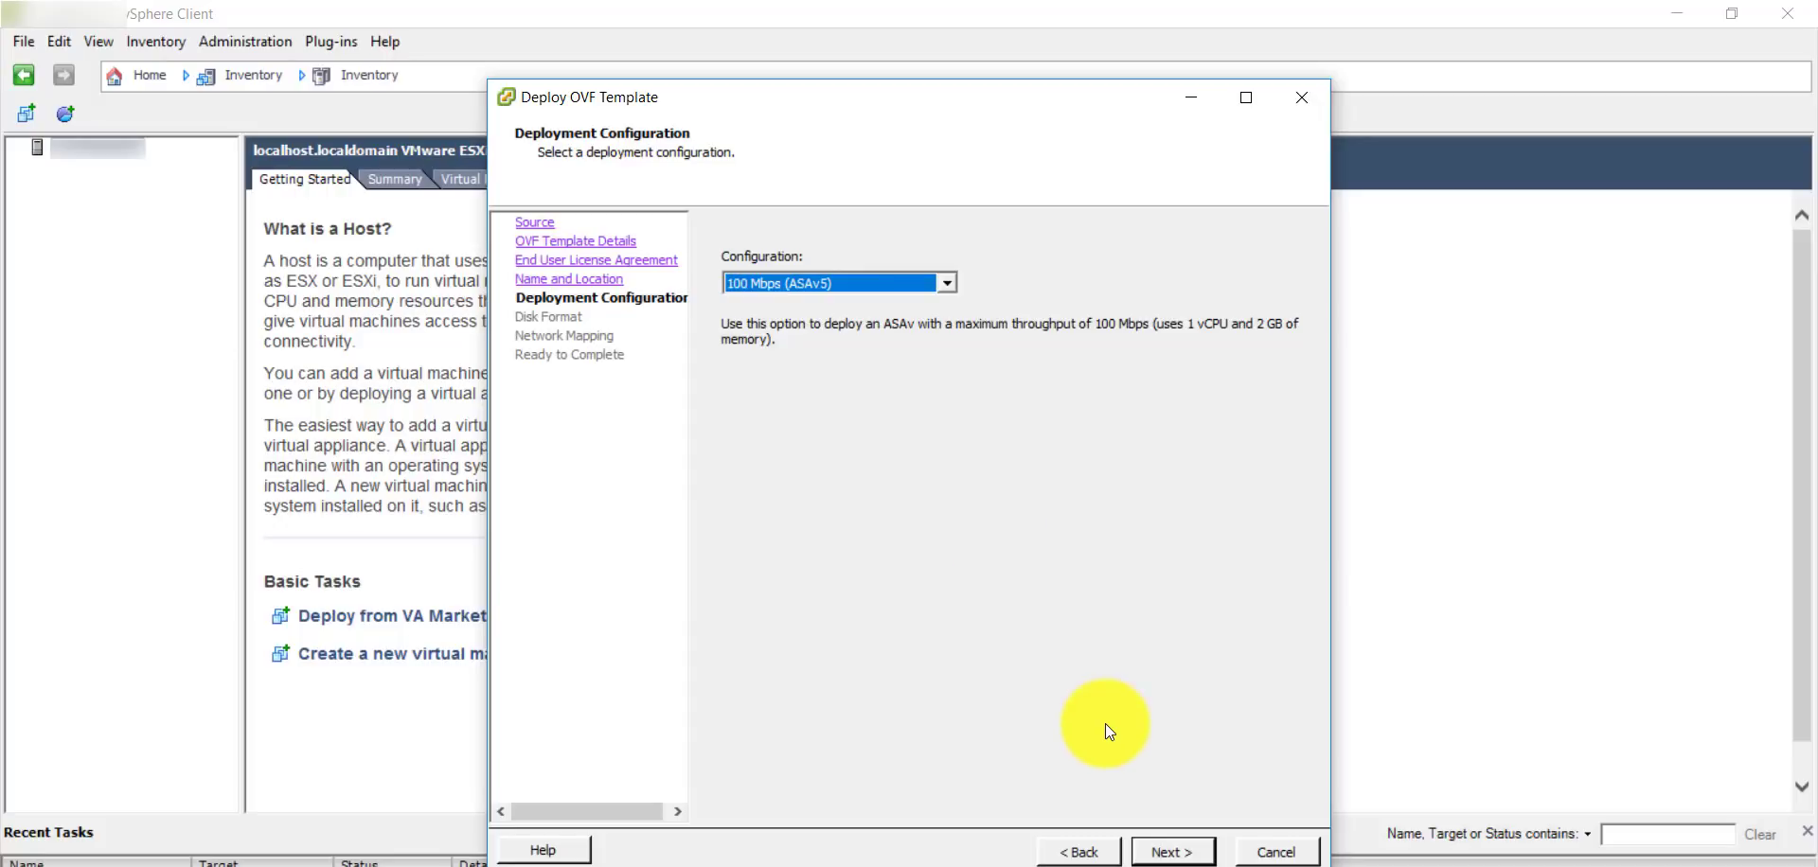
pyautogui.click(947, 282)
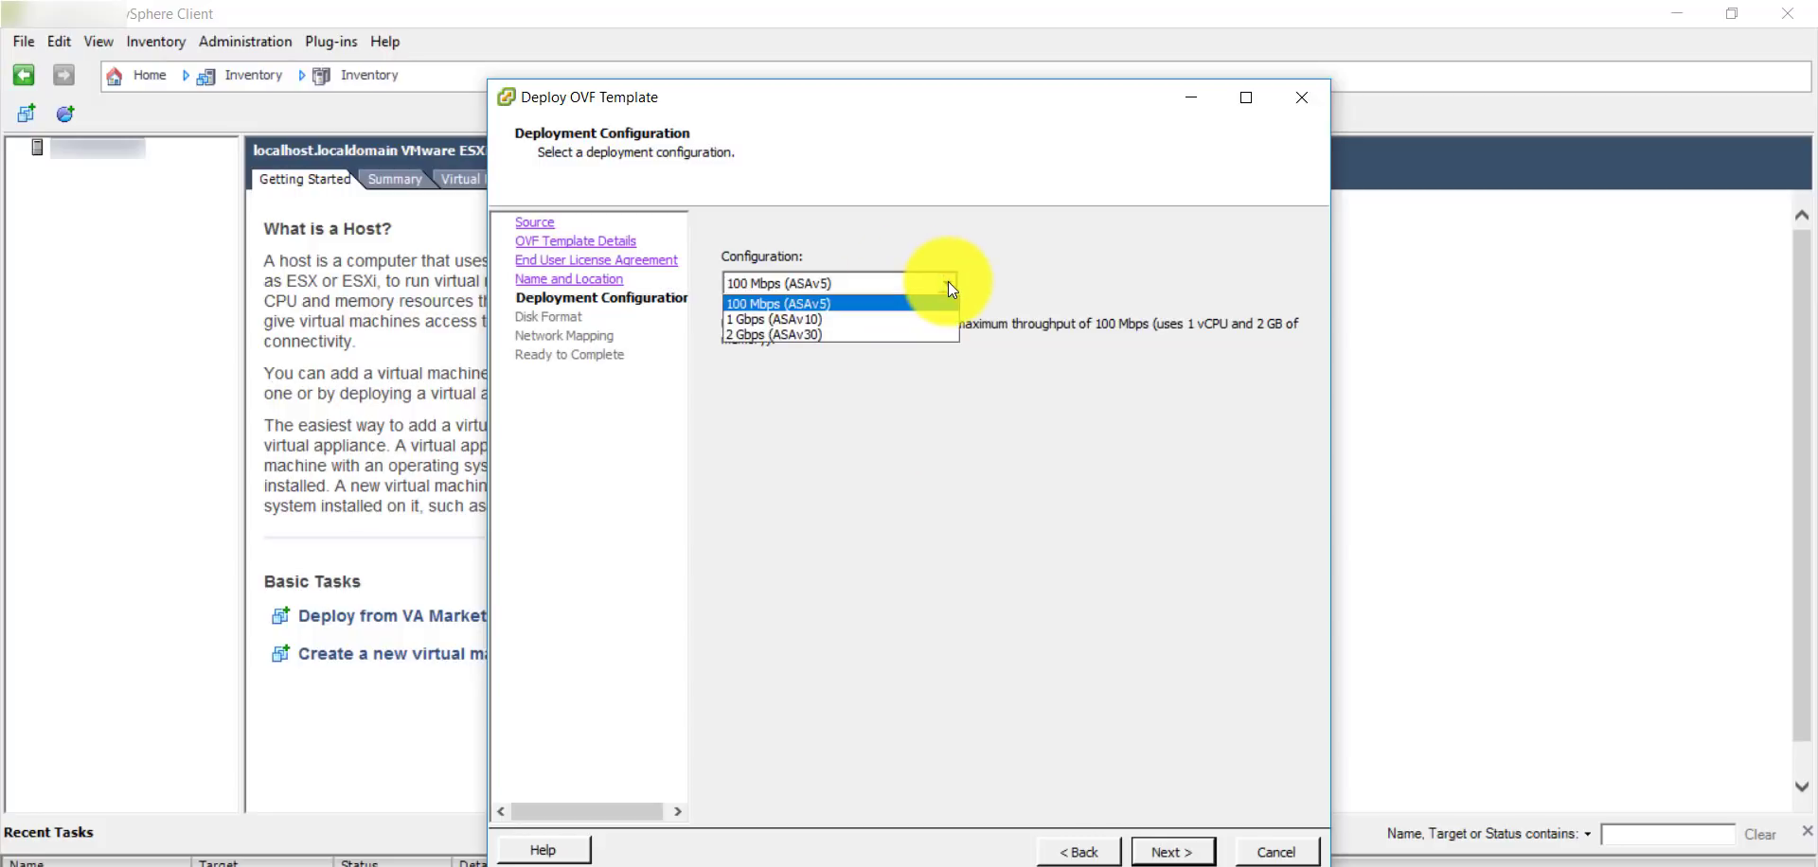
pyautogui.click(947, 282)
pyautogui.click(947, 282)
pyautogui.click(947, 282)
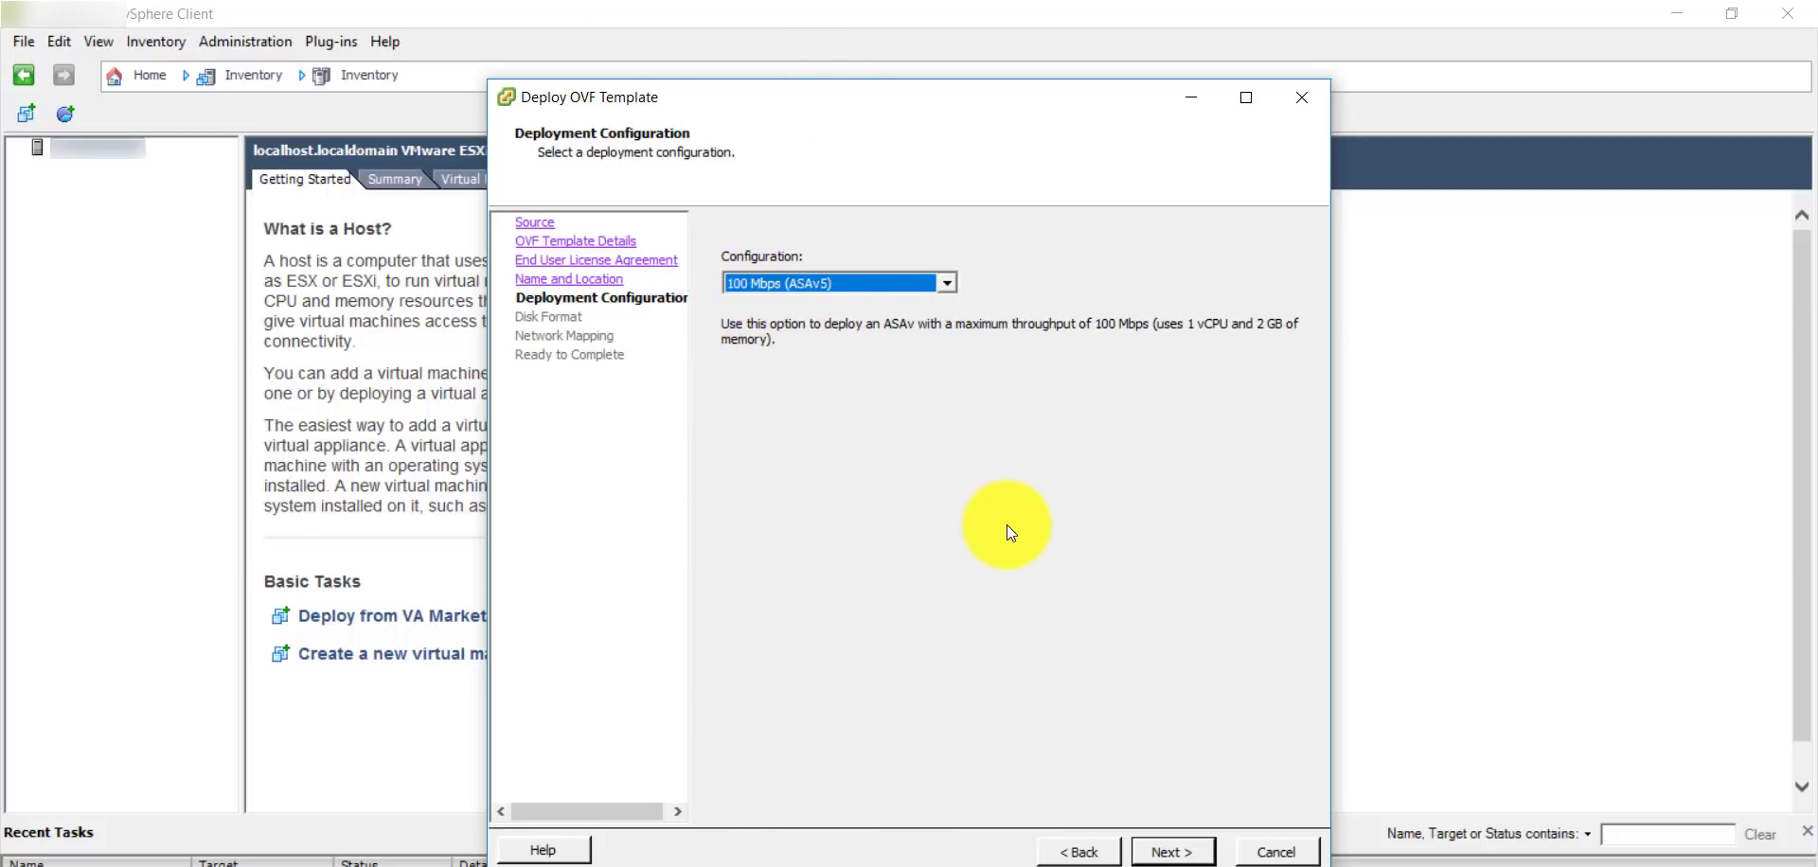
# Proceed to the disk format, keep Thick Provision Lazy Zeroed on datastore1, and continue to the network mapping.
pyautogui.click(1173, 851)
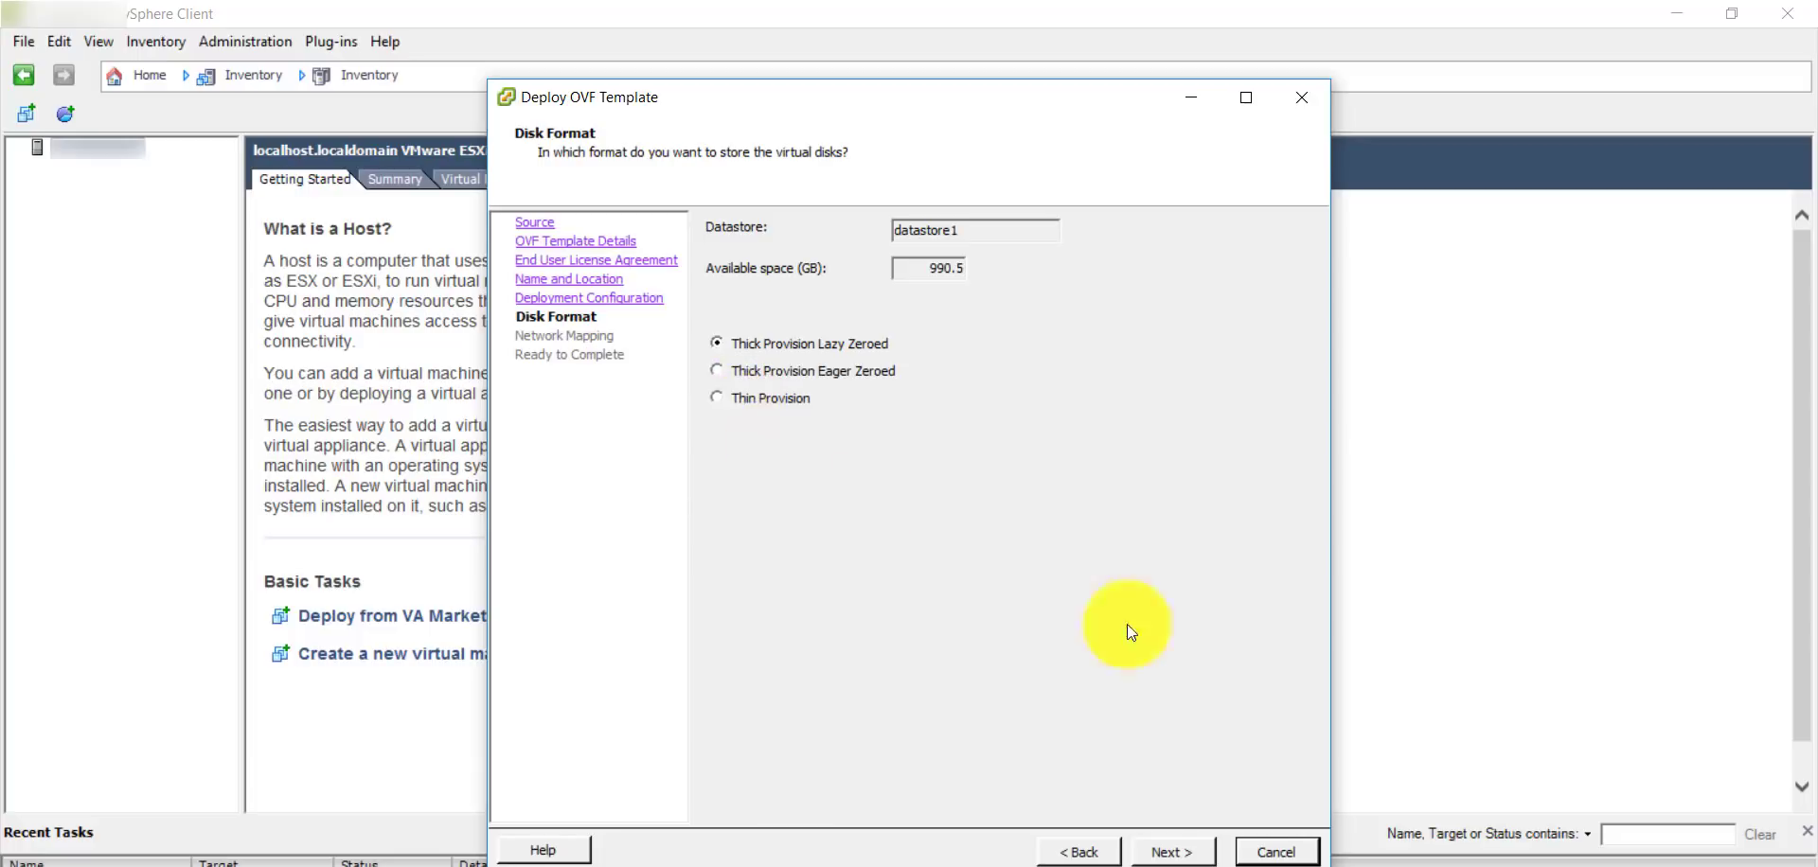
pyautogui.doubleClick(952, 282)
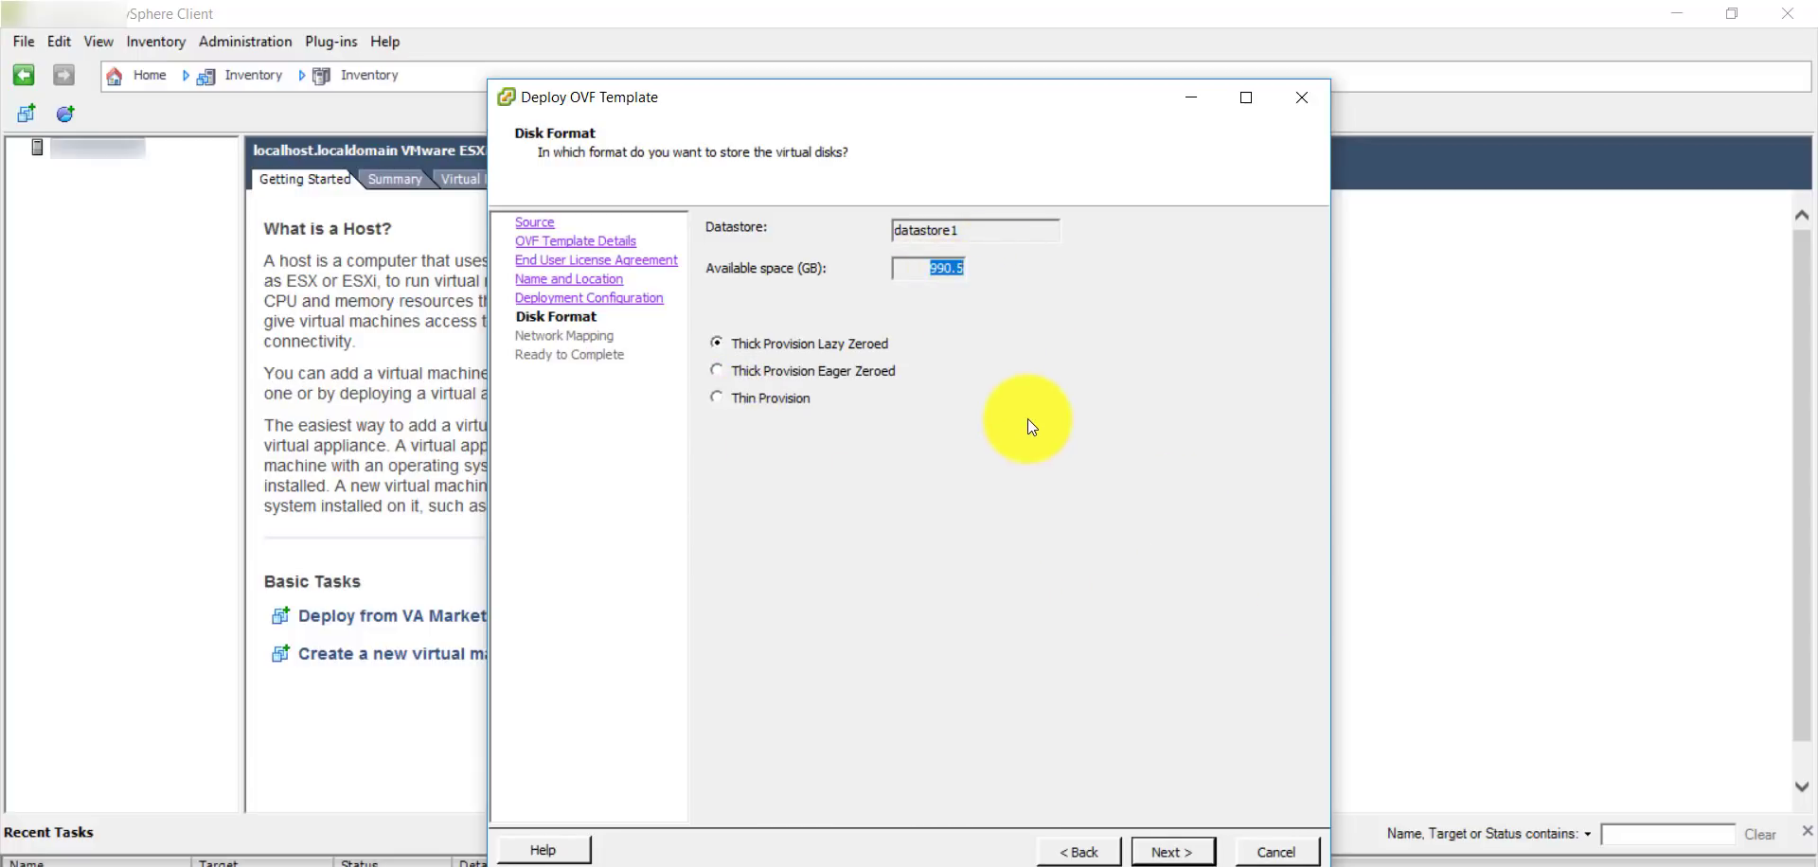
pyautogui.click(1181, 854)
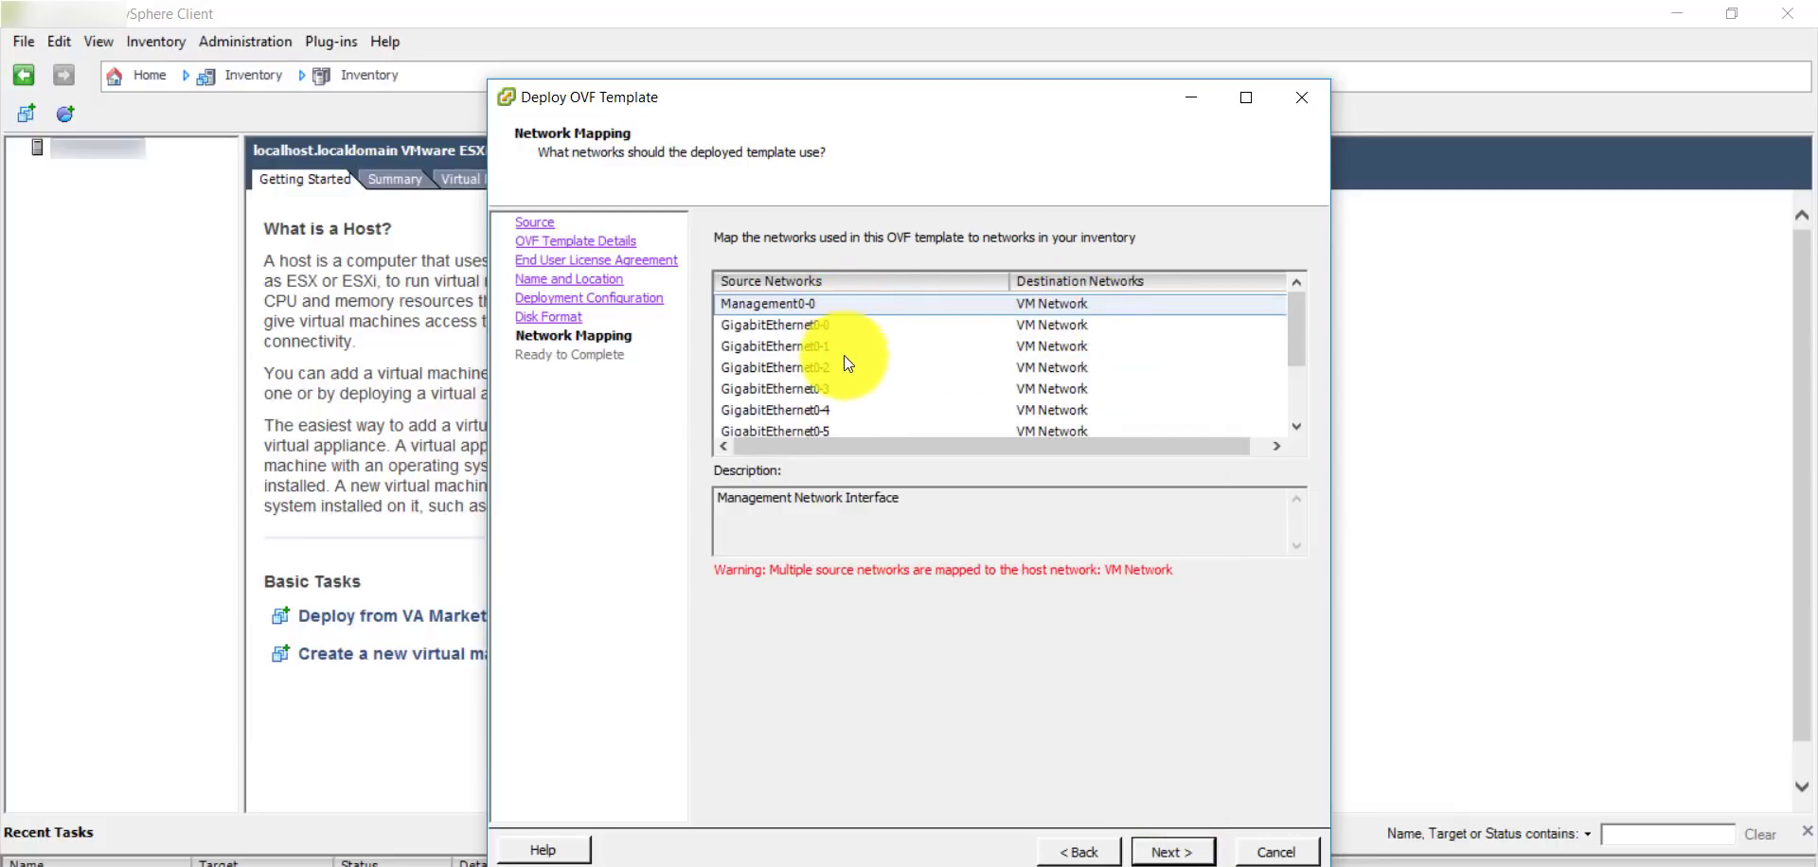
# Examine how the Management0-0 and GigabitEthernet source networks are mapped to destination networks.
pyautogui.scroll(-2, 881, 373)
pyautogui.scroll(2, 881, 373)
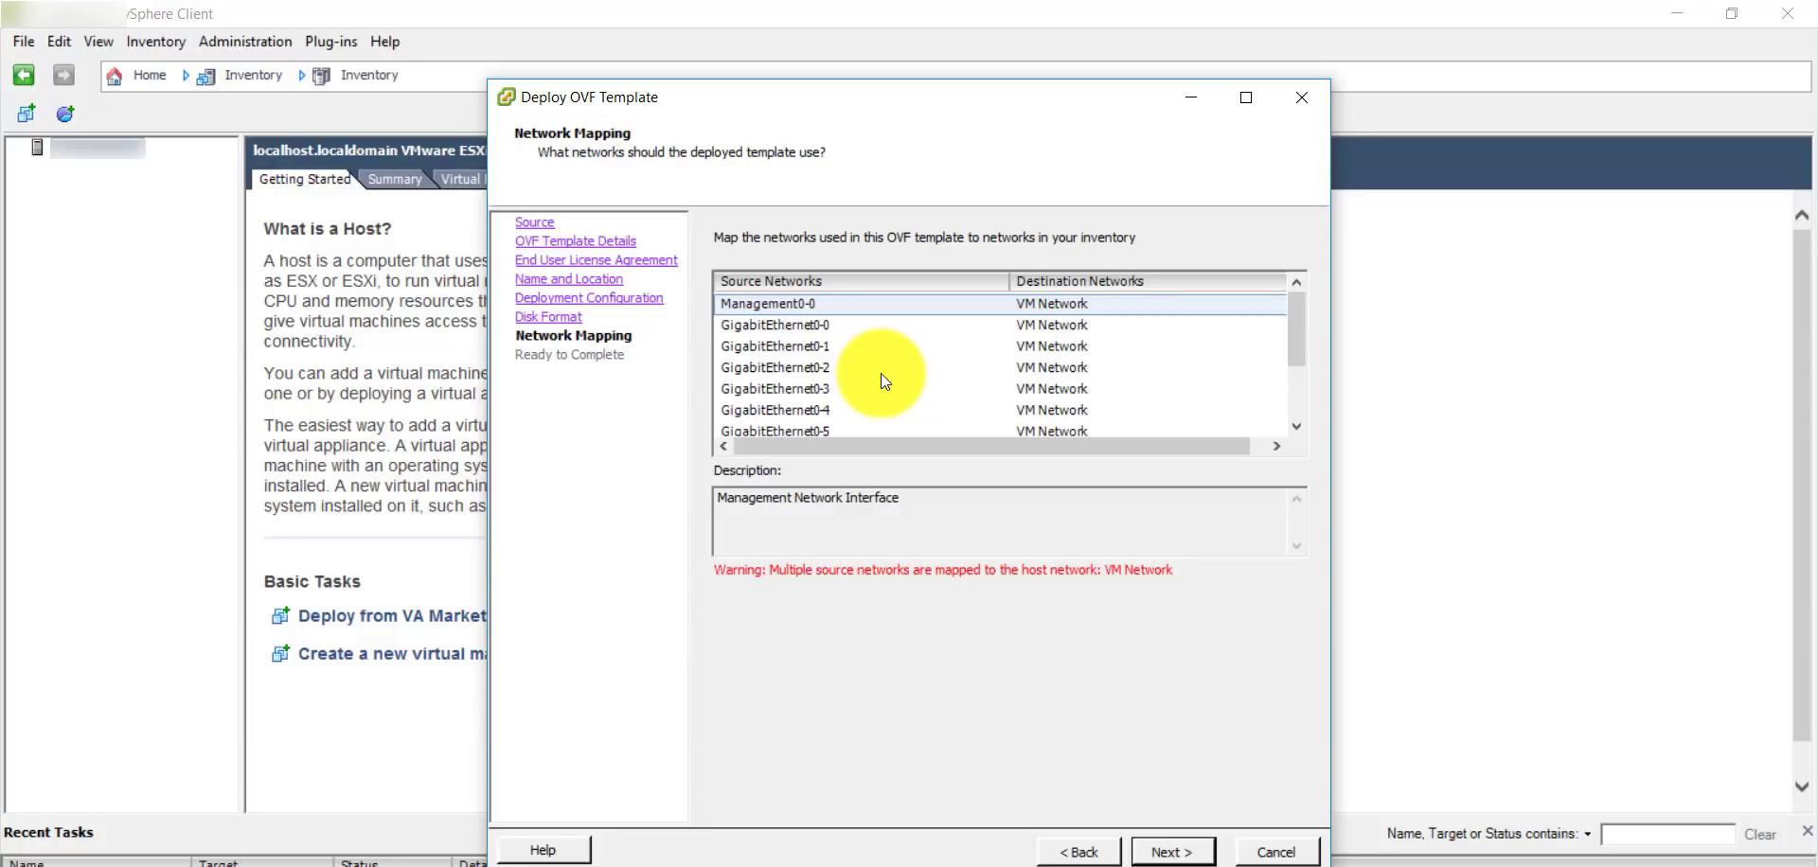
pyautogui.scroll(-2, 881, 374)
pyautogui.scroll(2, 881, 374)
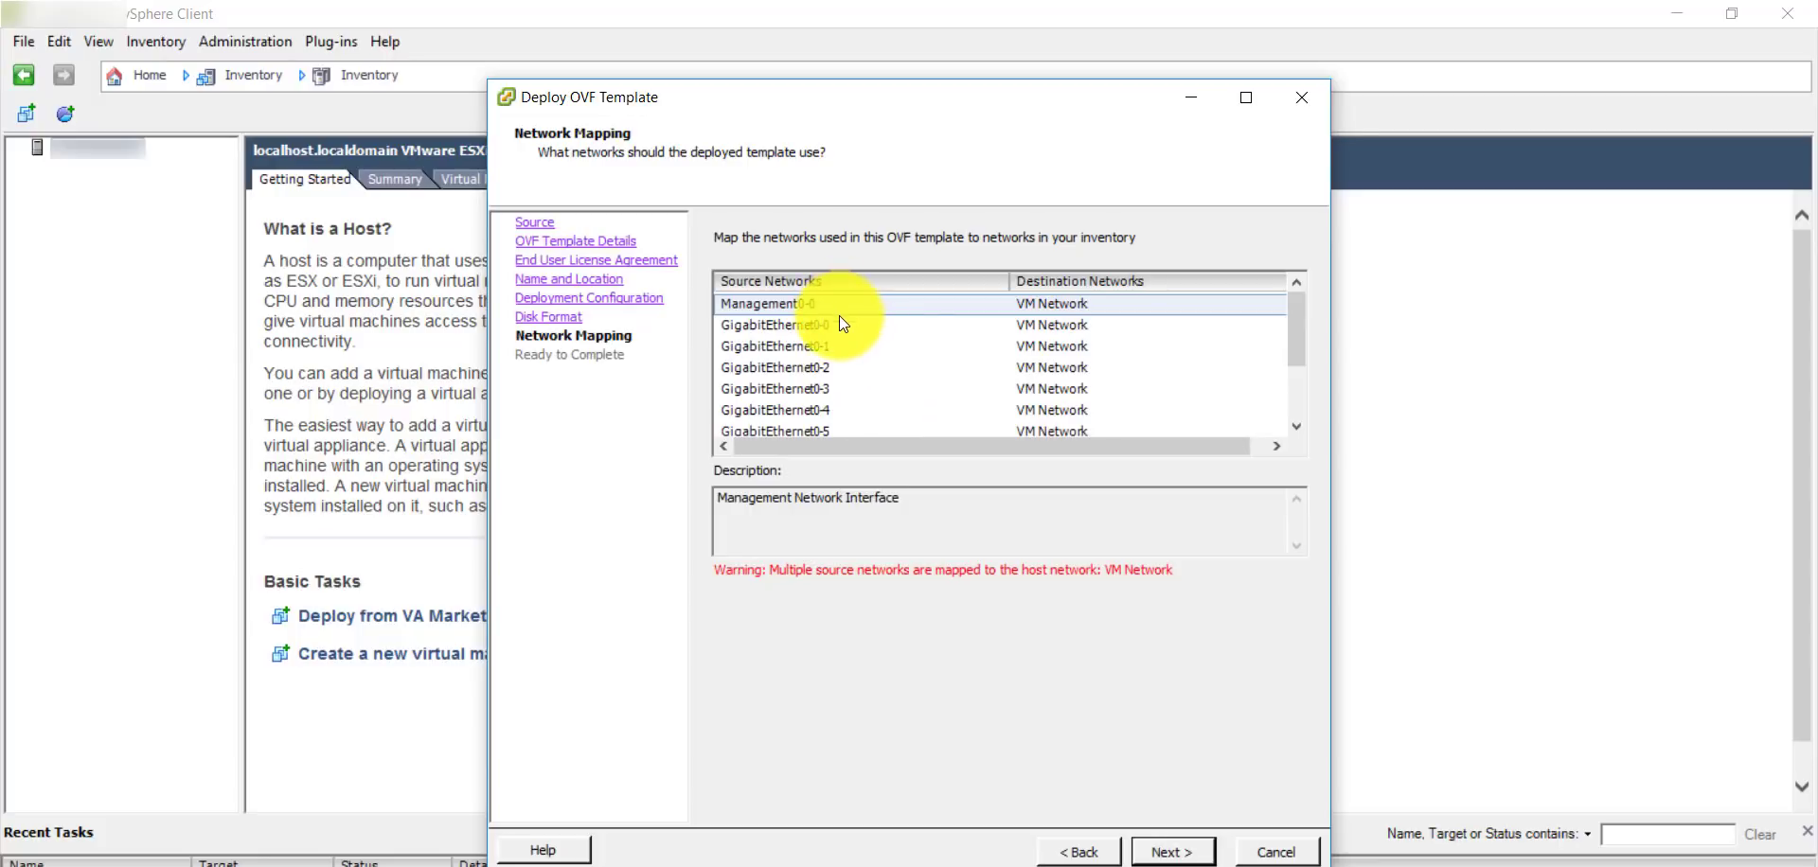
pyautogui.scroll(-2, 839, 415)
pyautogui.scroll(2, 831, 386)
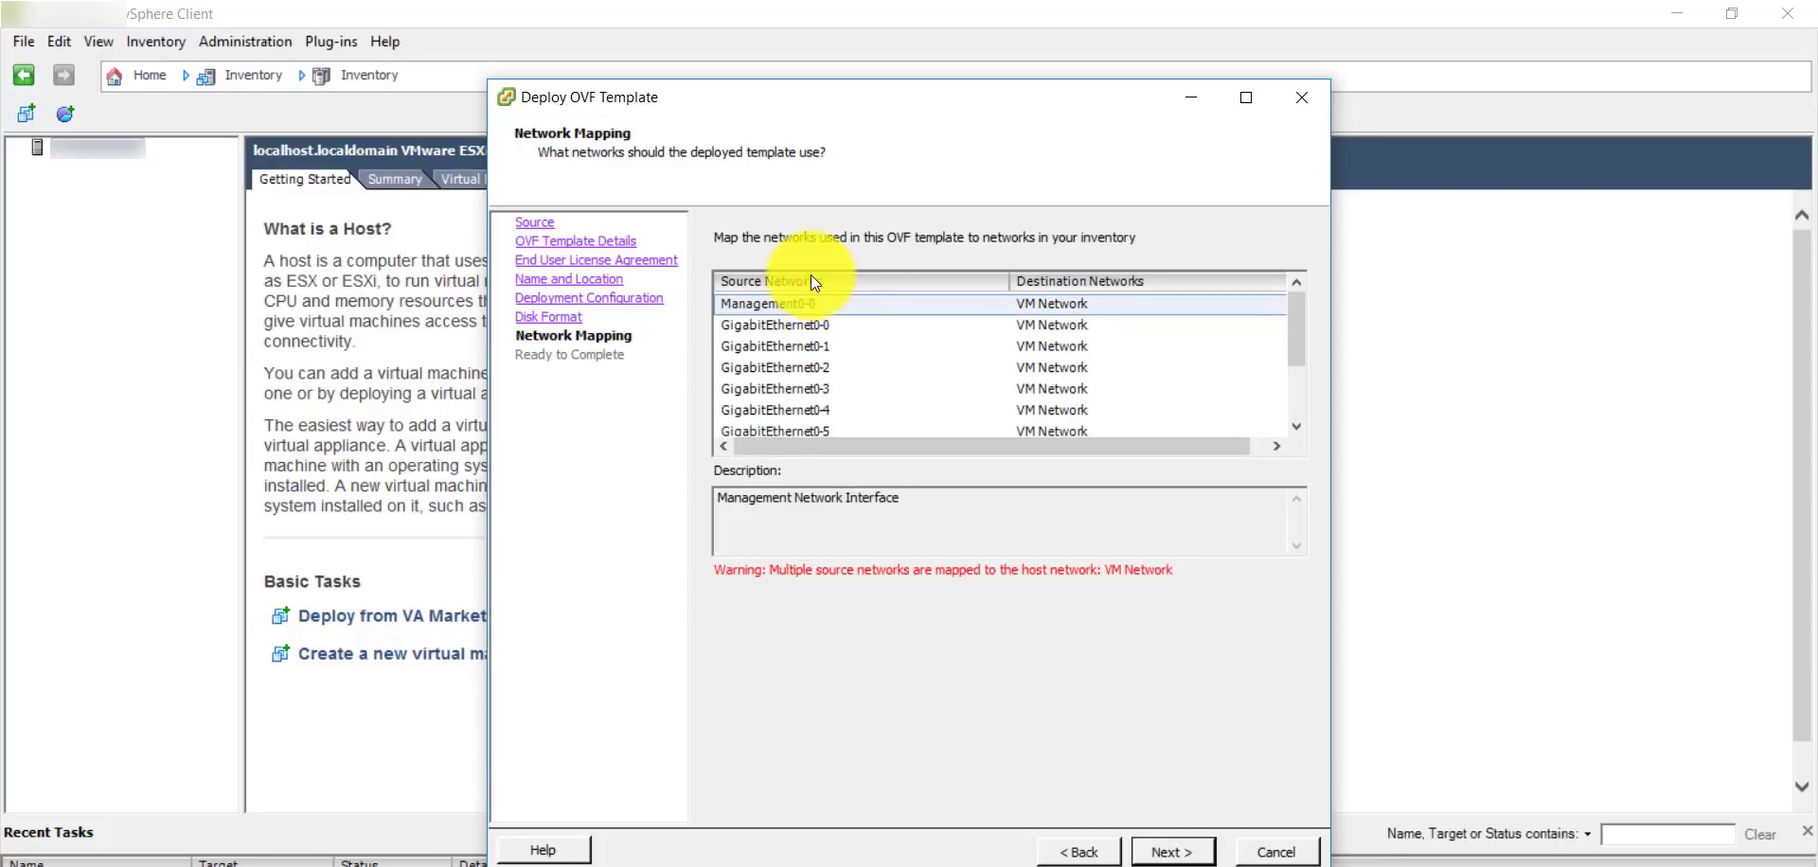
pyautogui.scroll(-2, 812, 316)
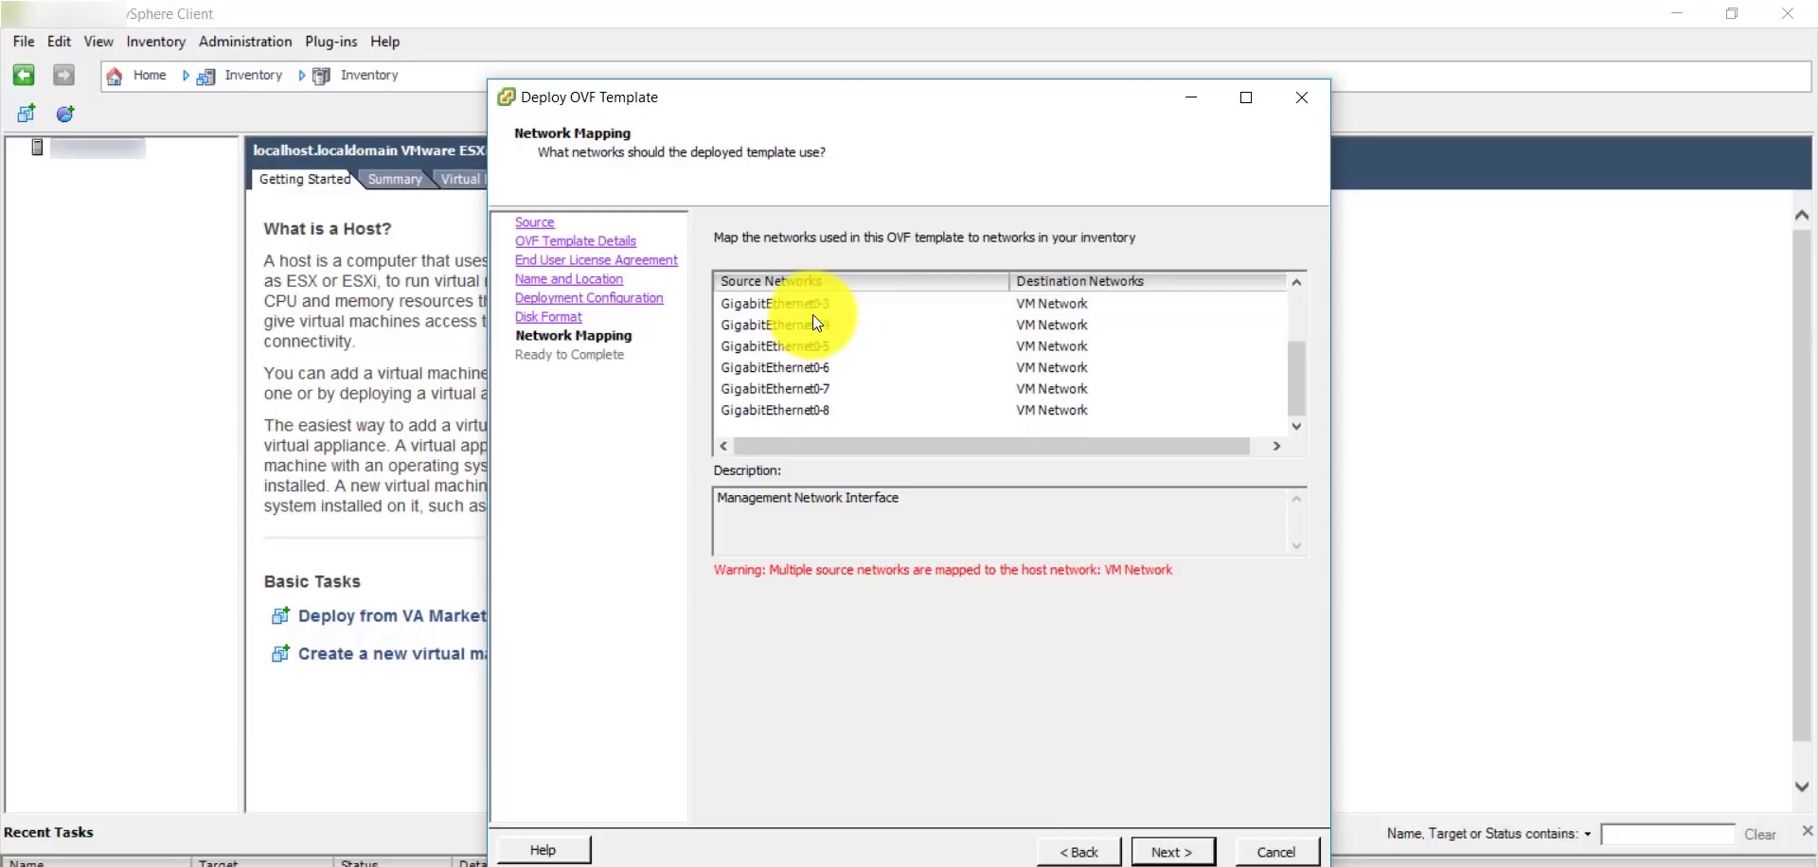
pyautogui.scroll(2, 816, 426)
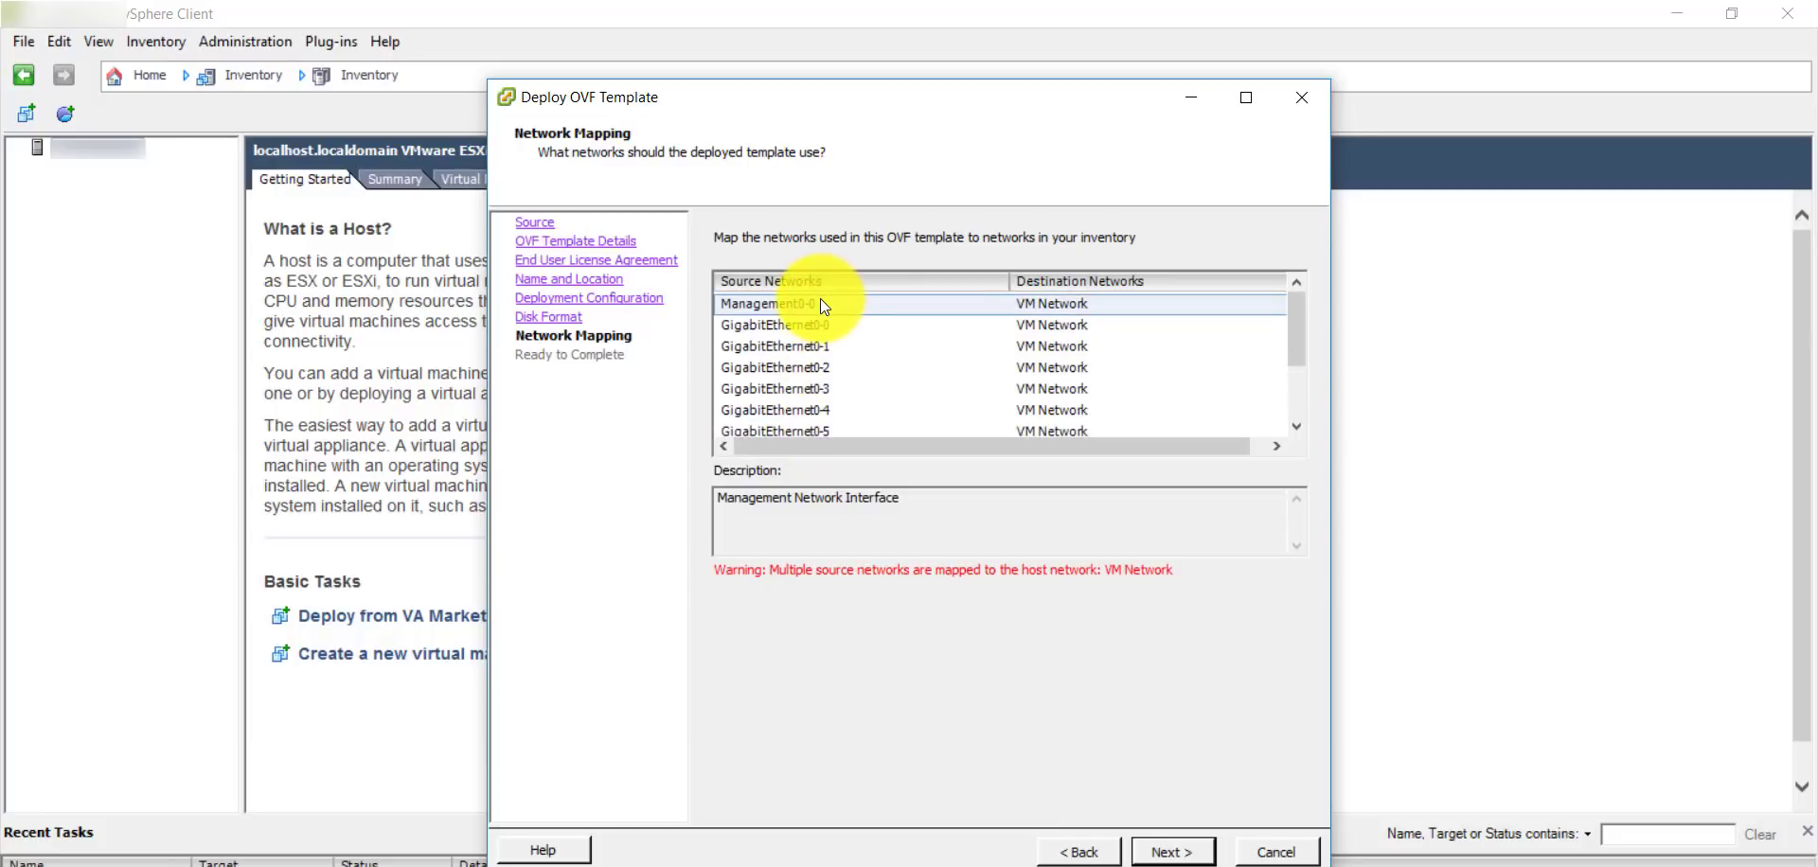
pyautogui.scroll(-2, 816, 392)
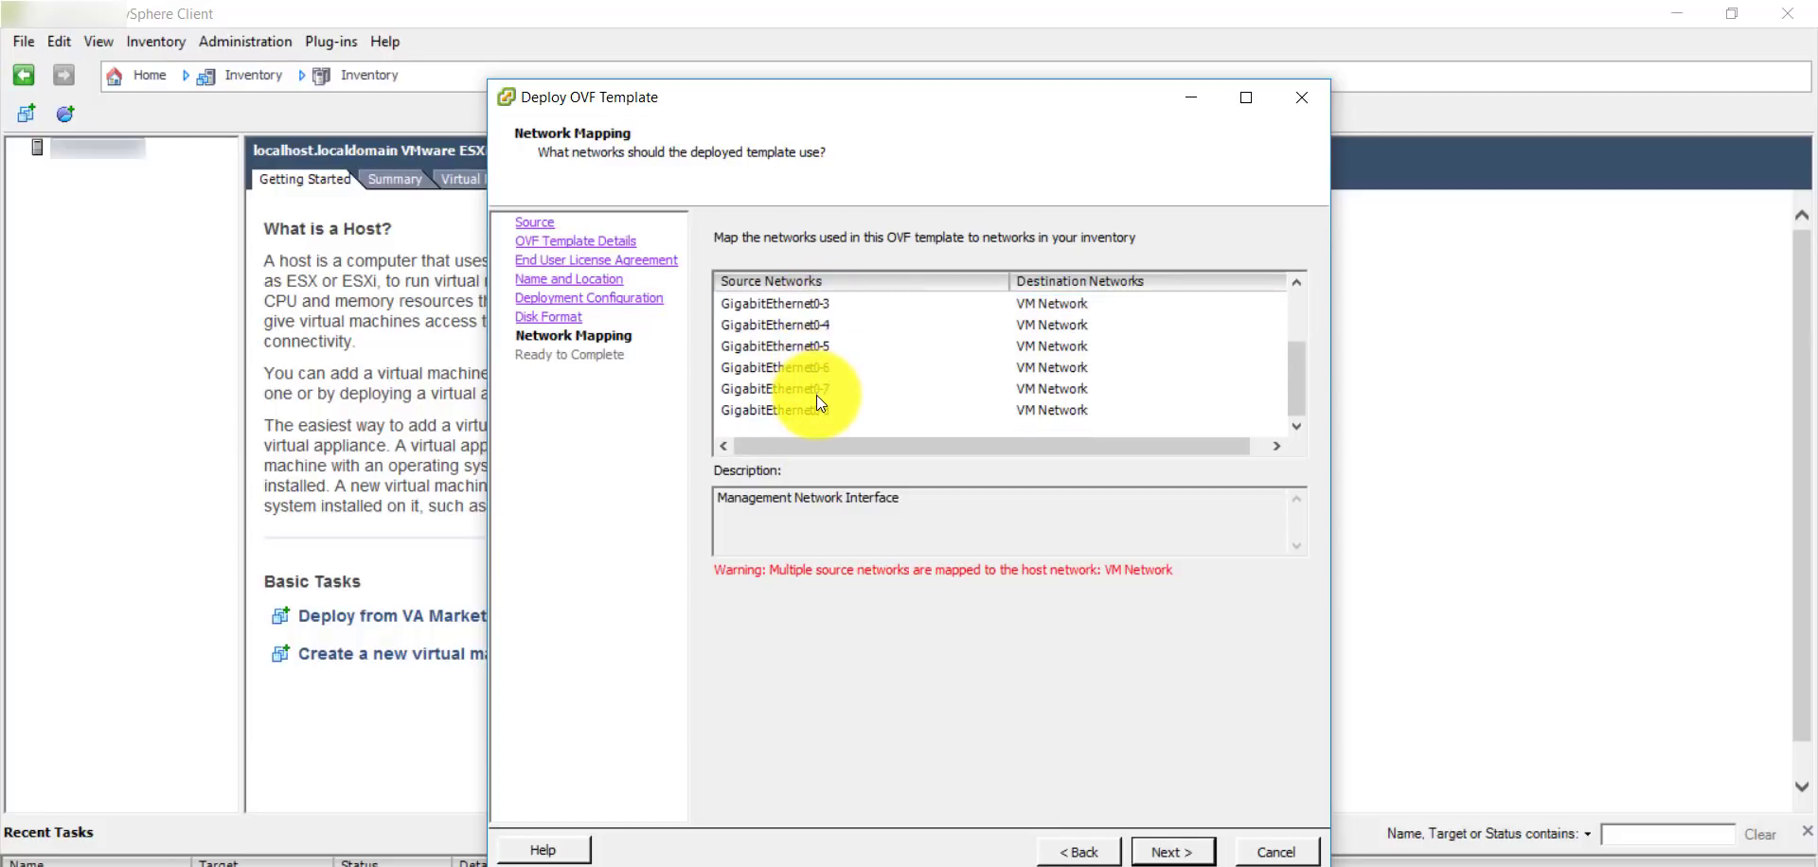
pyautogui.scroll(2, 831, 414)
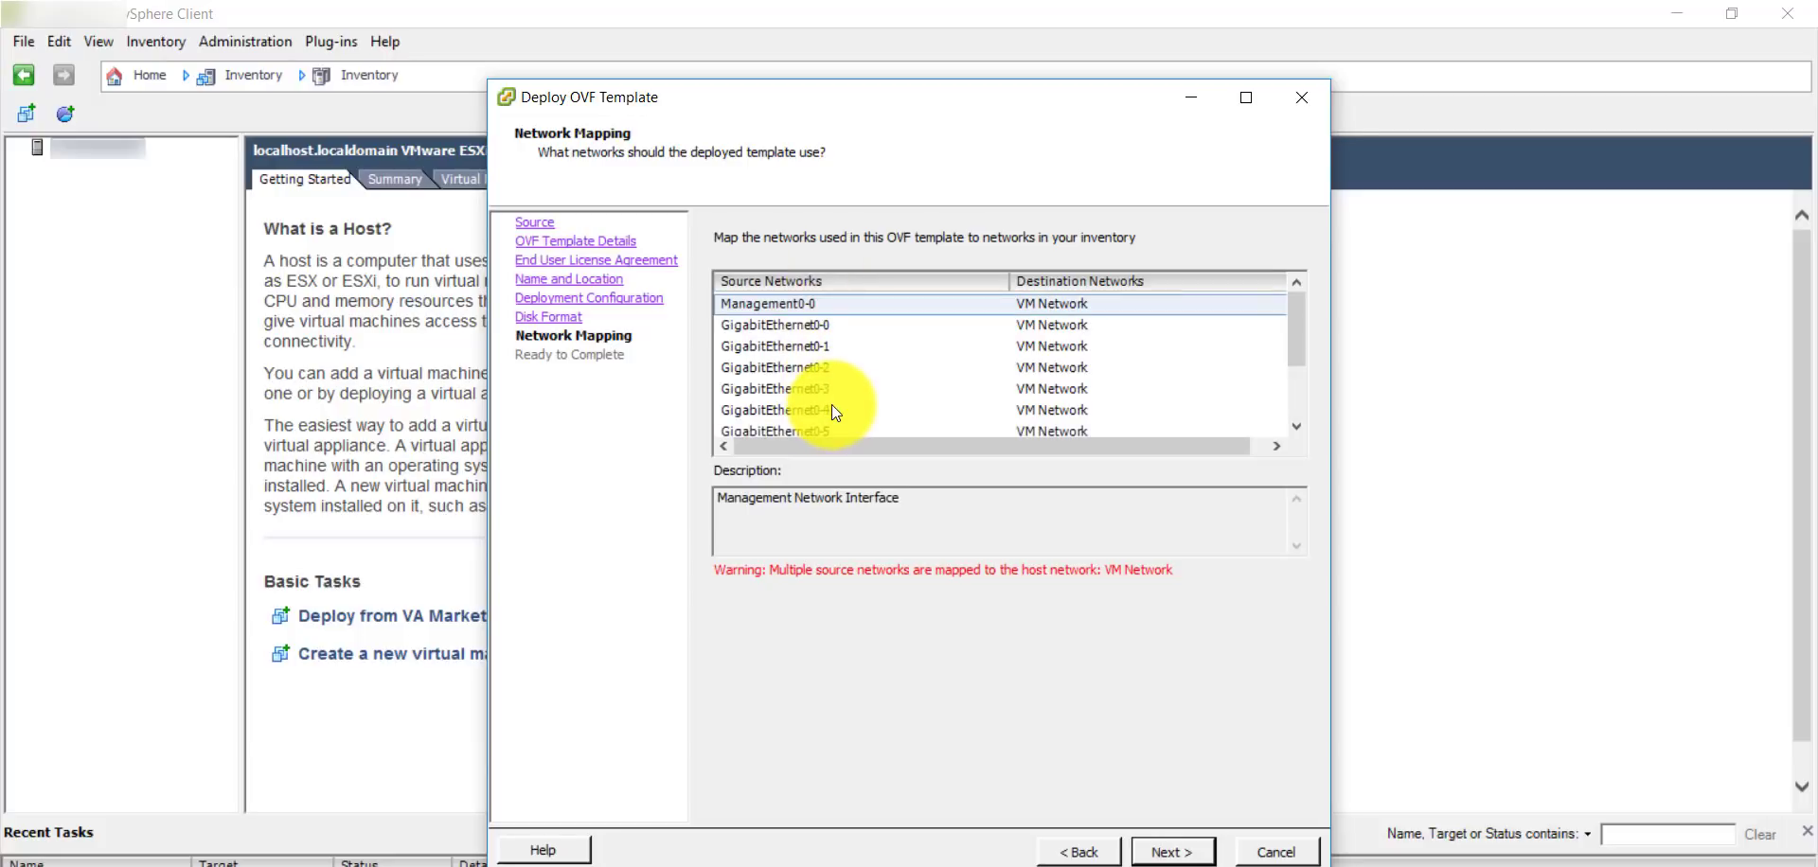
pyautogui.scroll(-2, 832, 409)
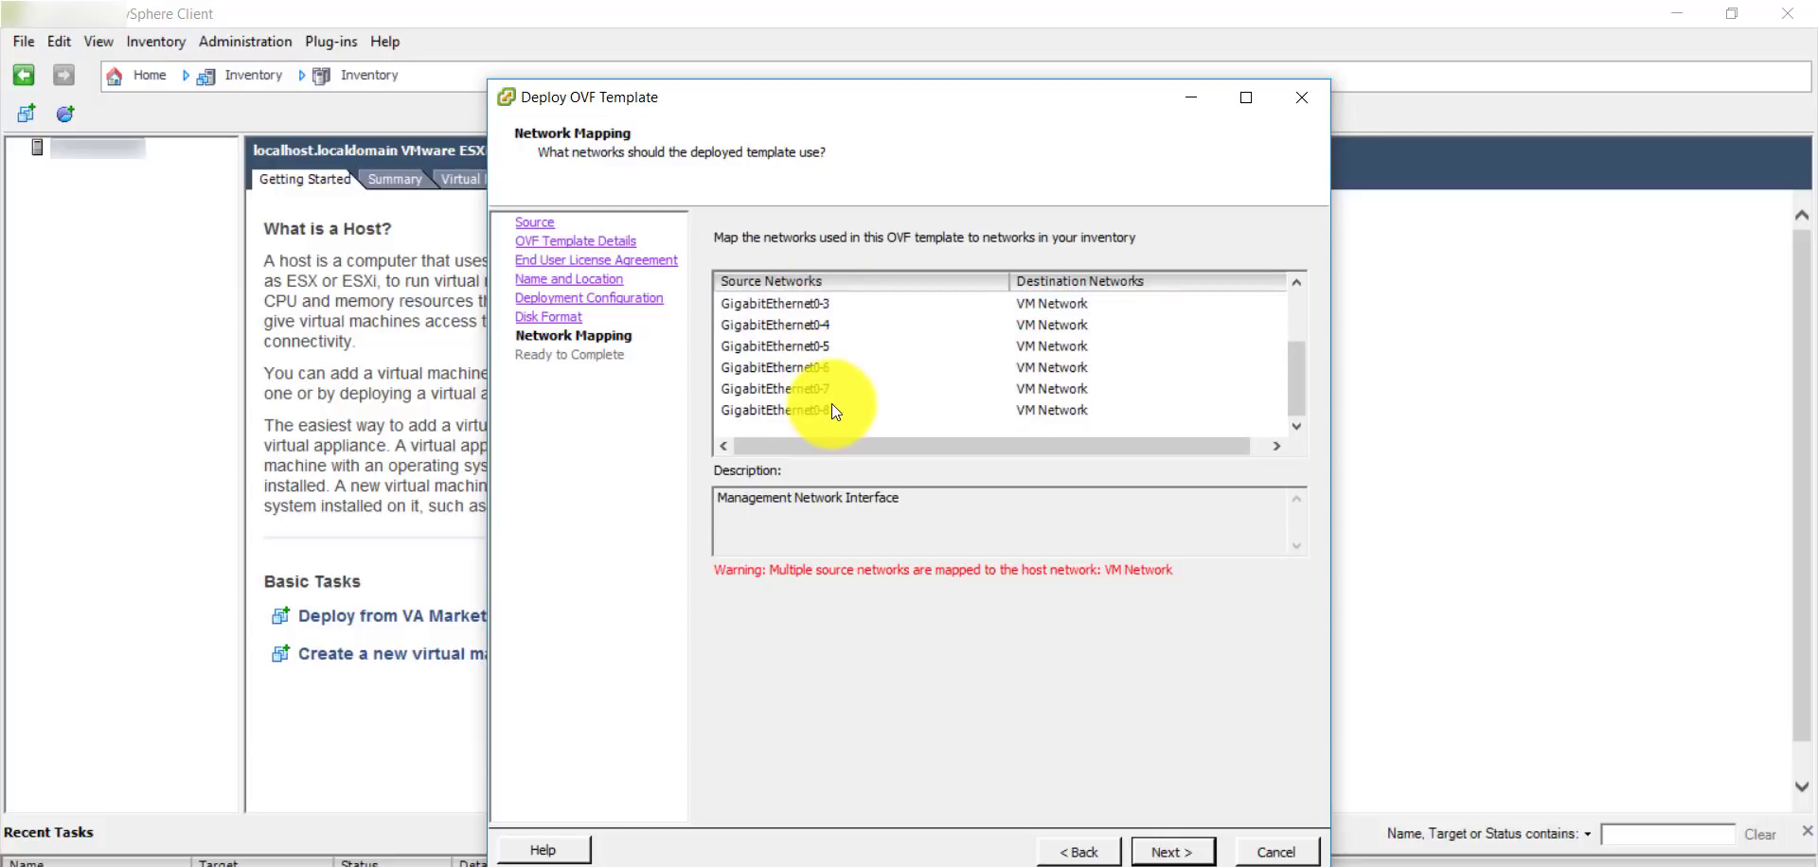
pyautogui.scroll(2, 831, 409)
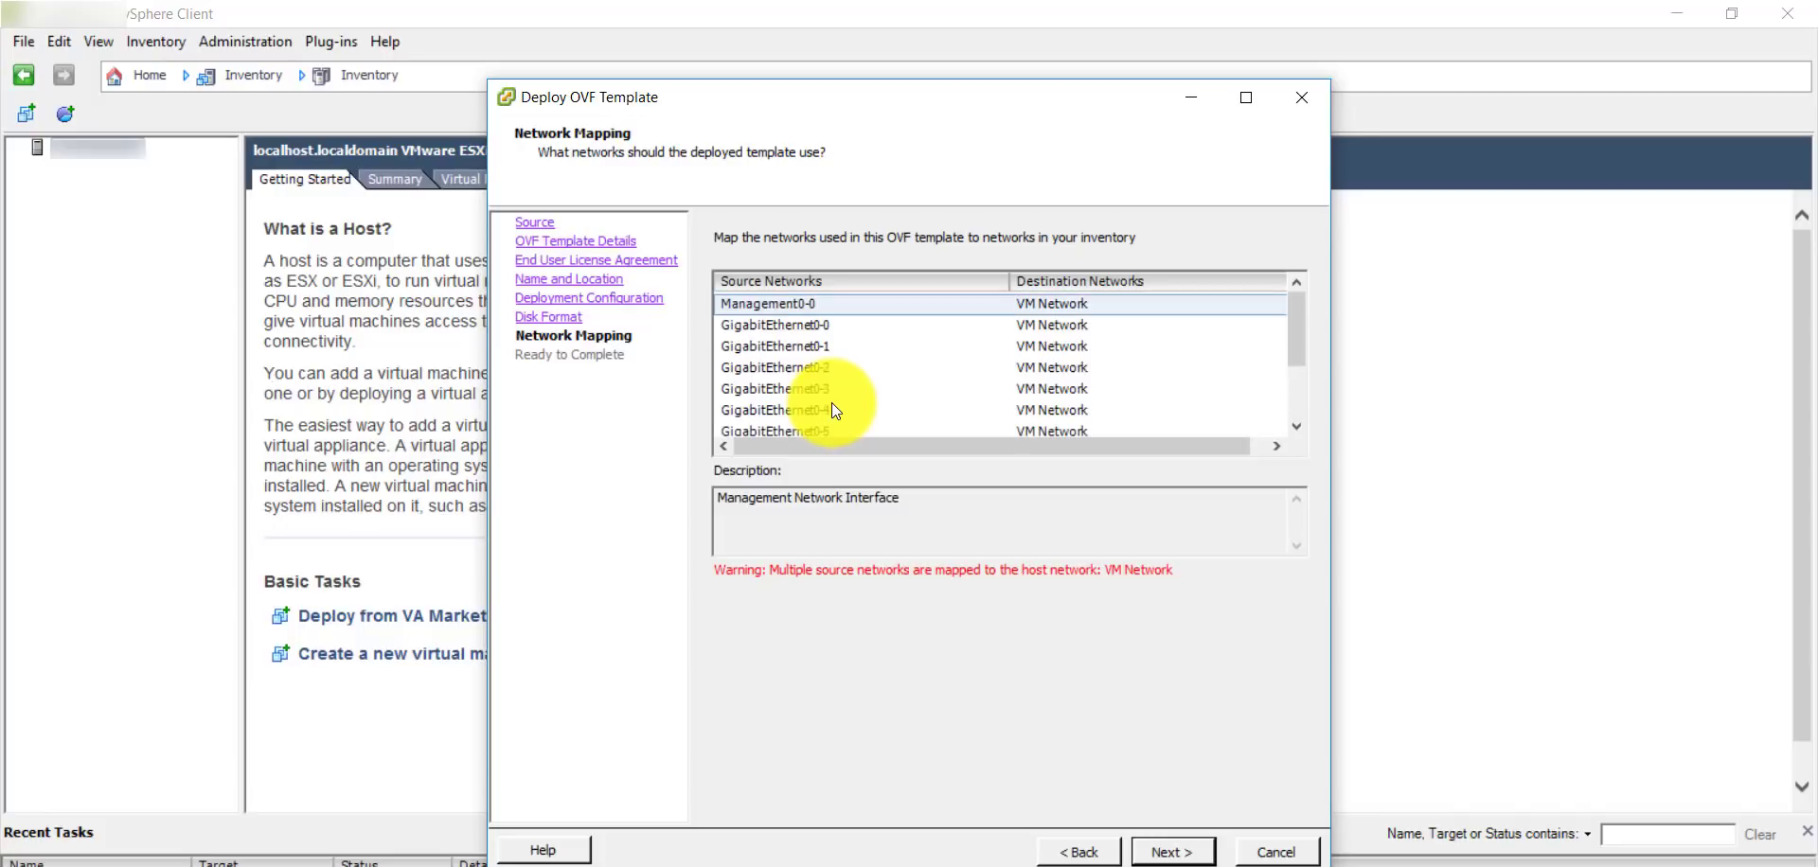
pyautogui.scroll(-2, 832, 407)
pyautogui.scroll(2, 831, 405)
pyautogui.scroll(-2, 832, 398)
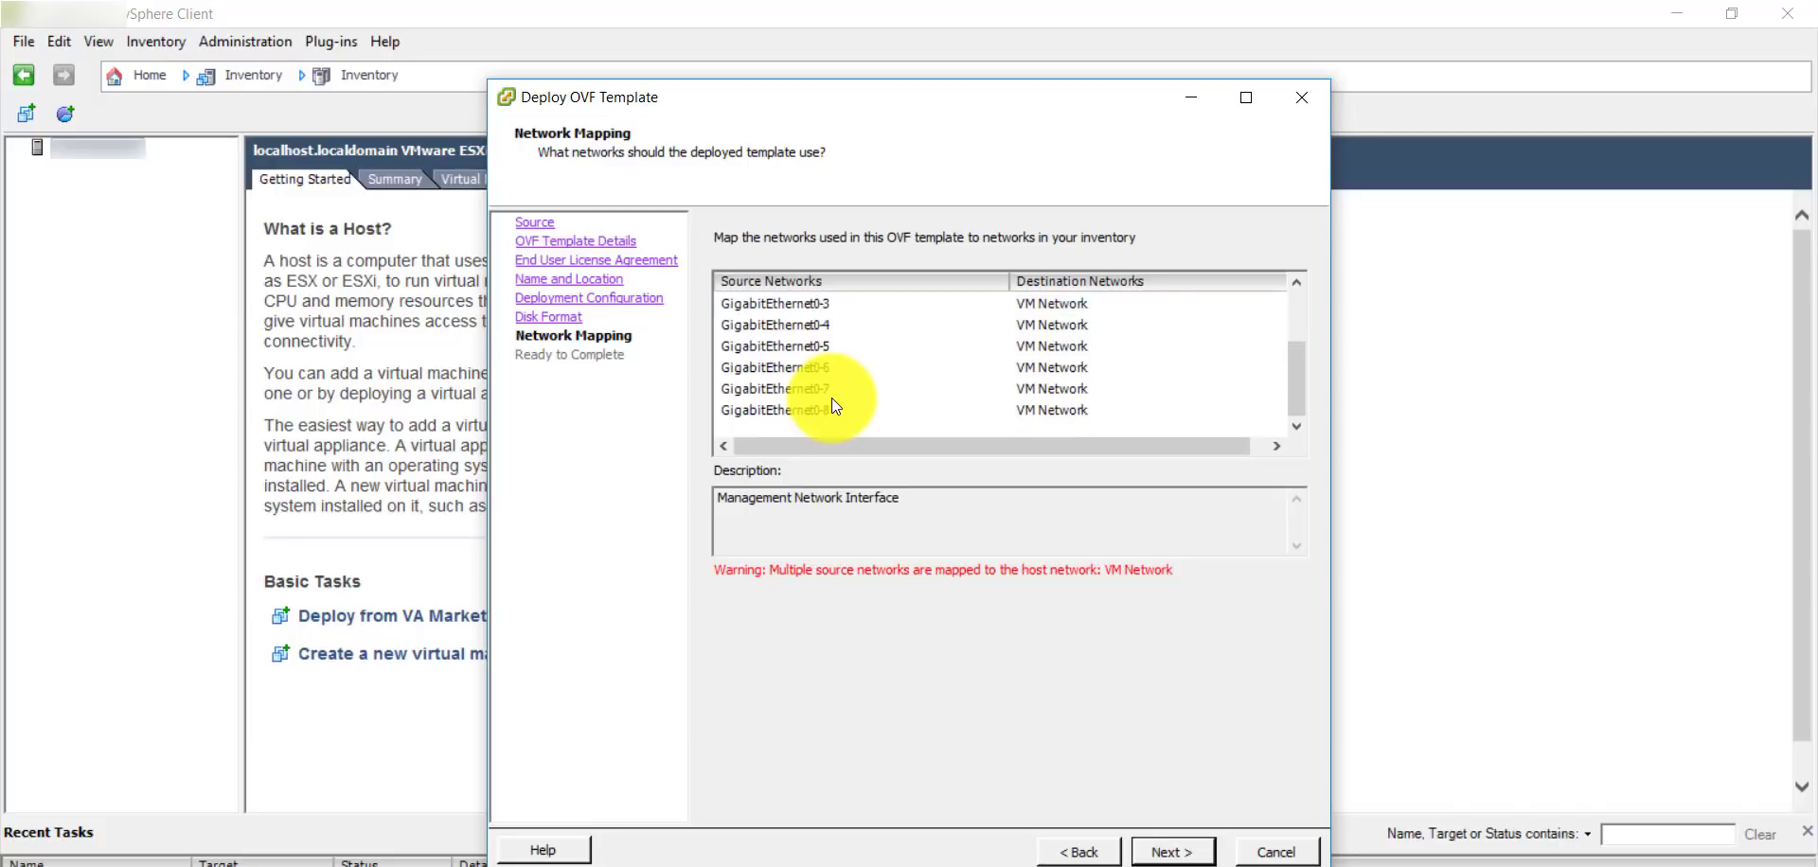
pyautogui.scroll(2, 831, 395)
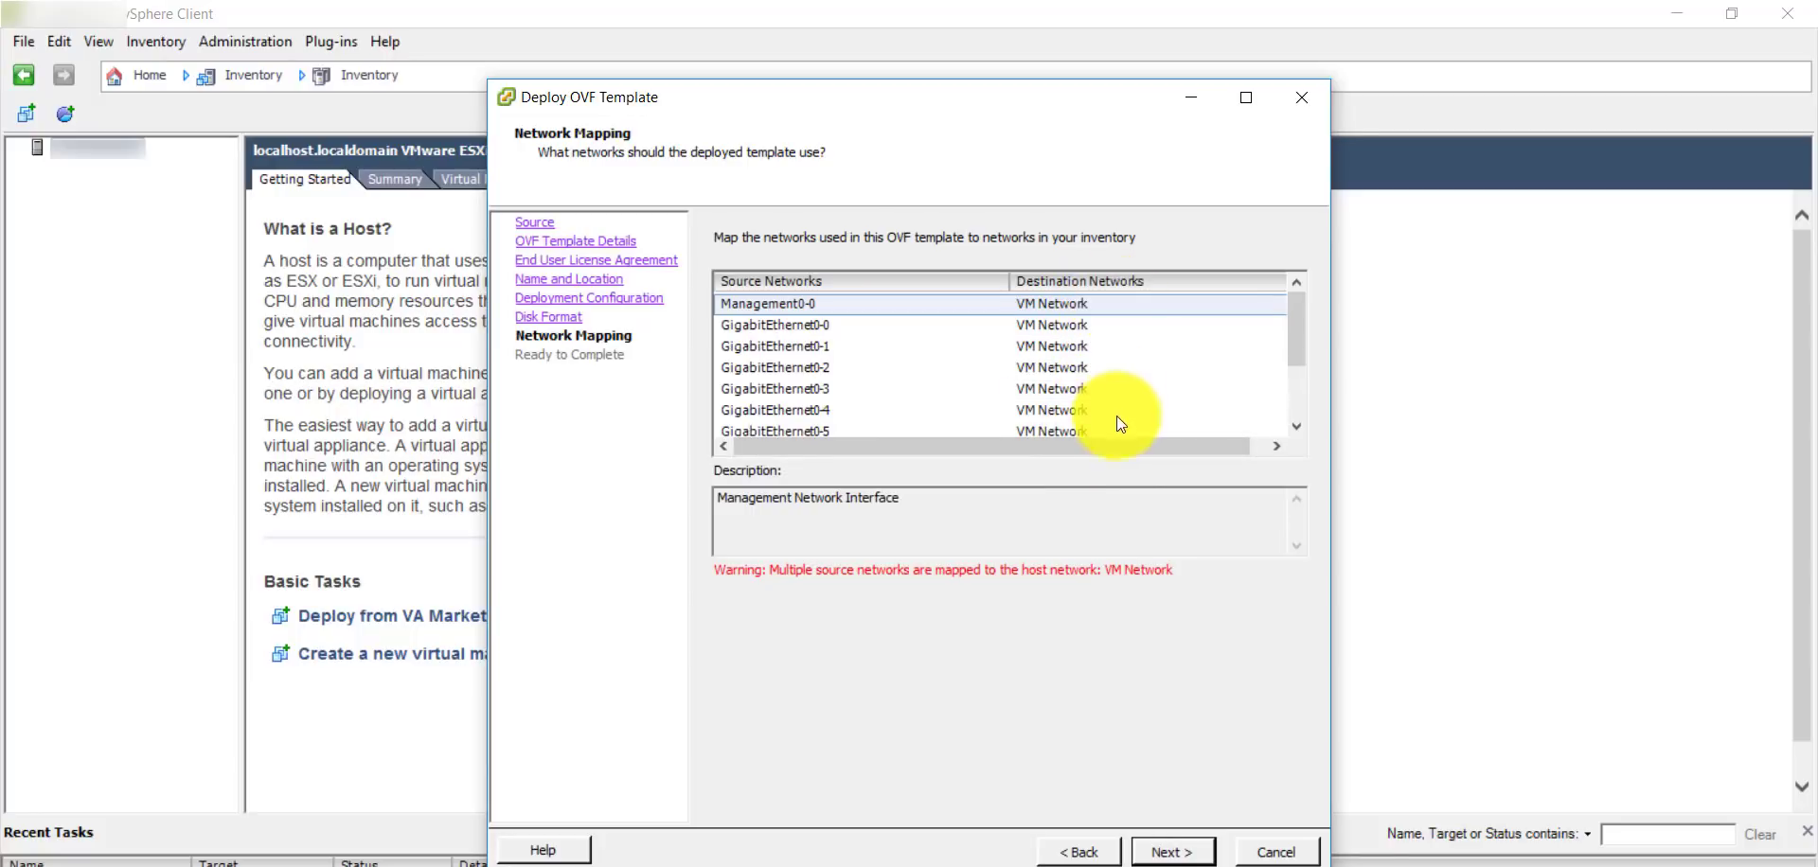
# Keep all networks mapped to VM Network, review the deployment settings, then deploy ASAv941205 and dismiss the completion notice.
pyautogui.click(1174, 853)
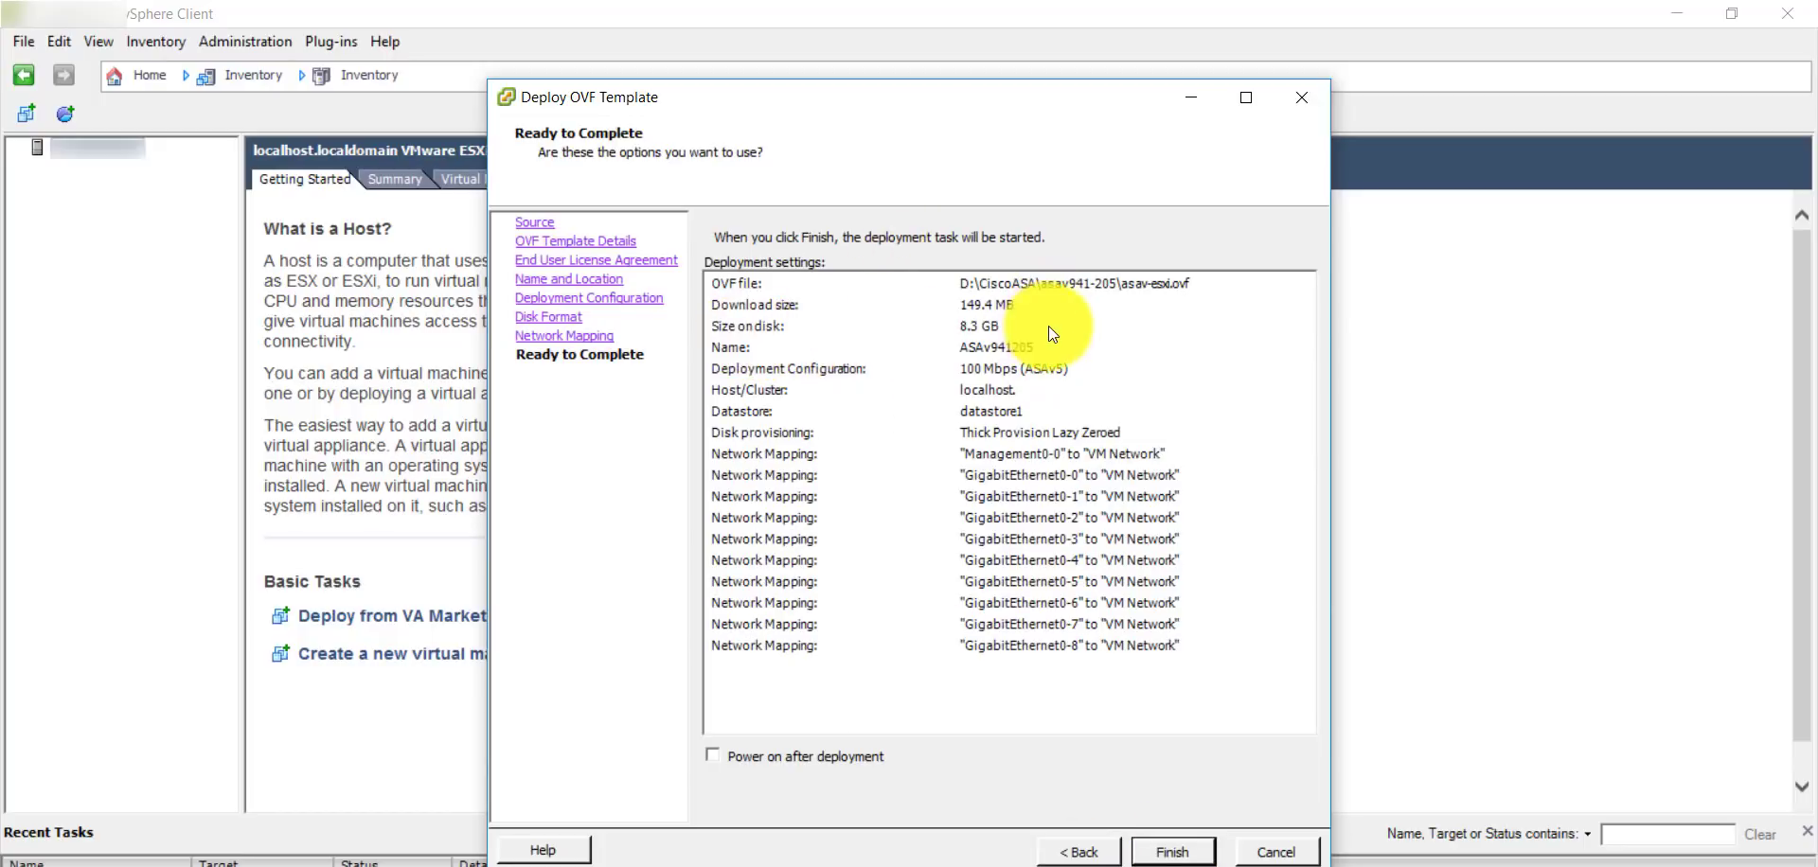
pyautogui.click(959, 325)
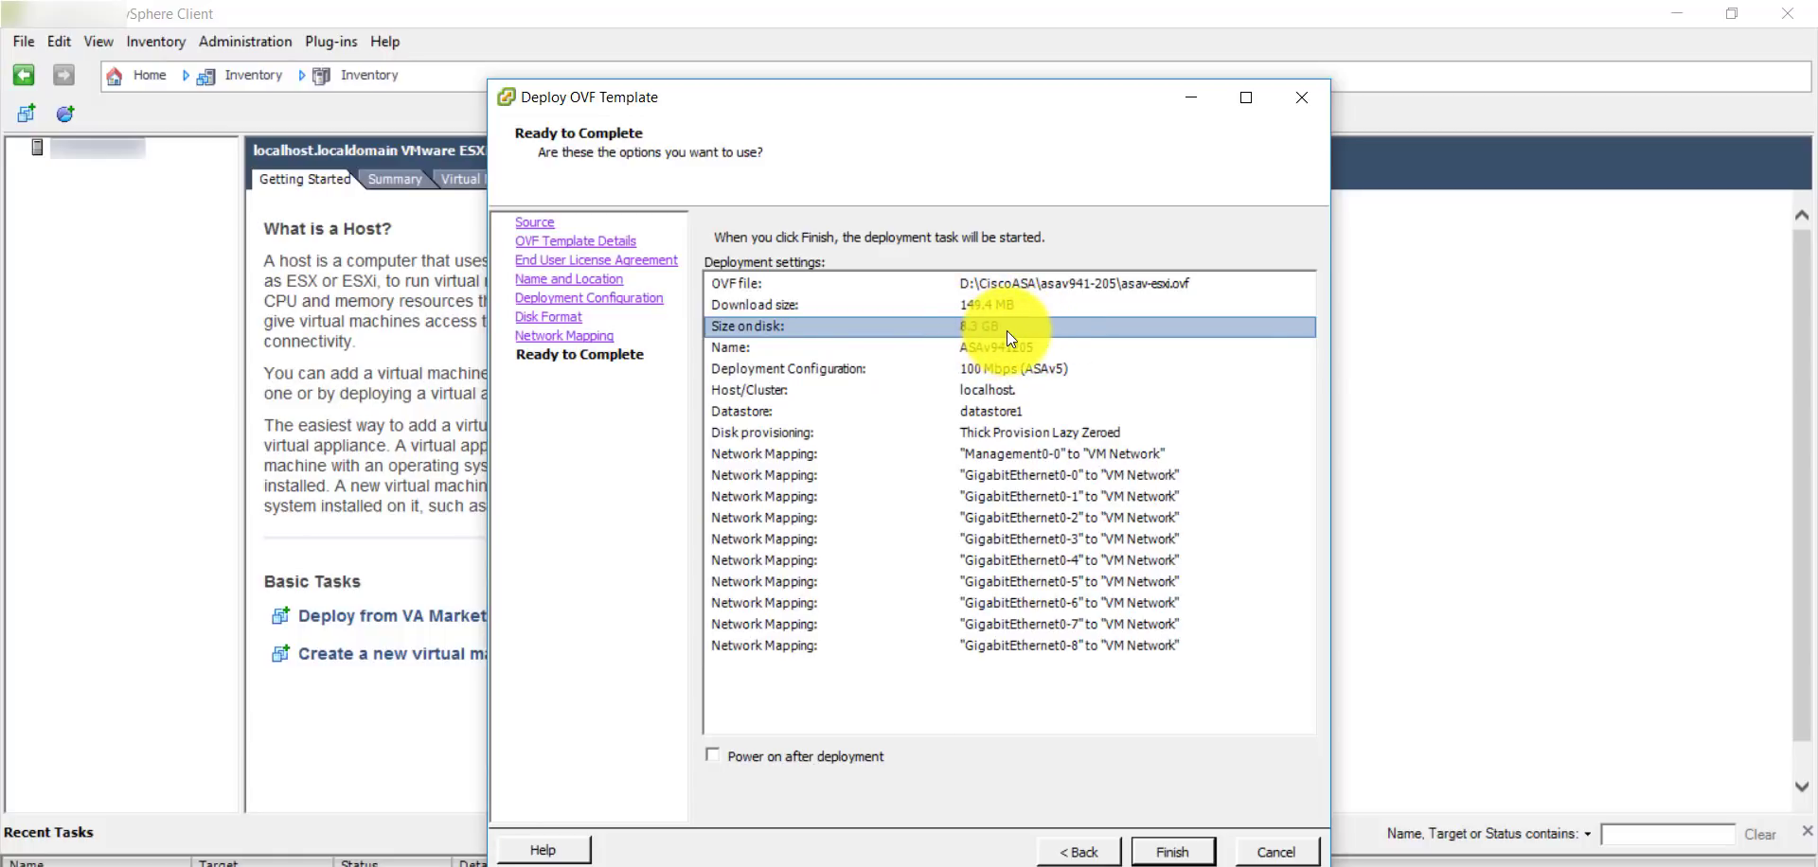
pyautogui.click(1175, 853)
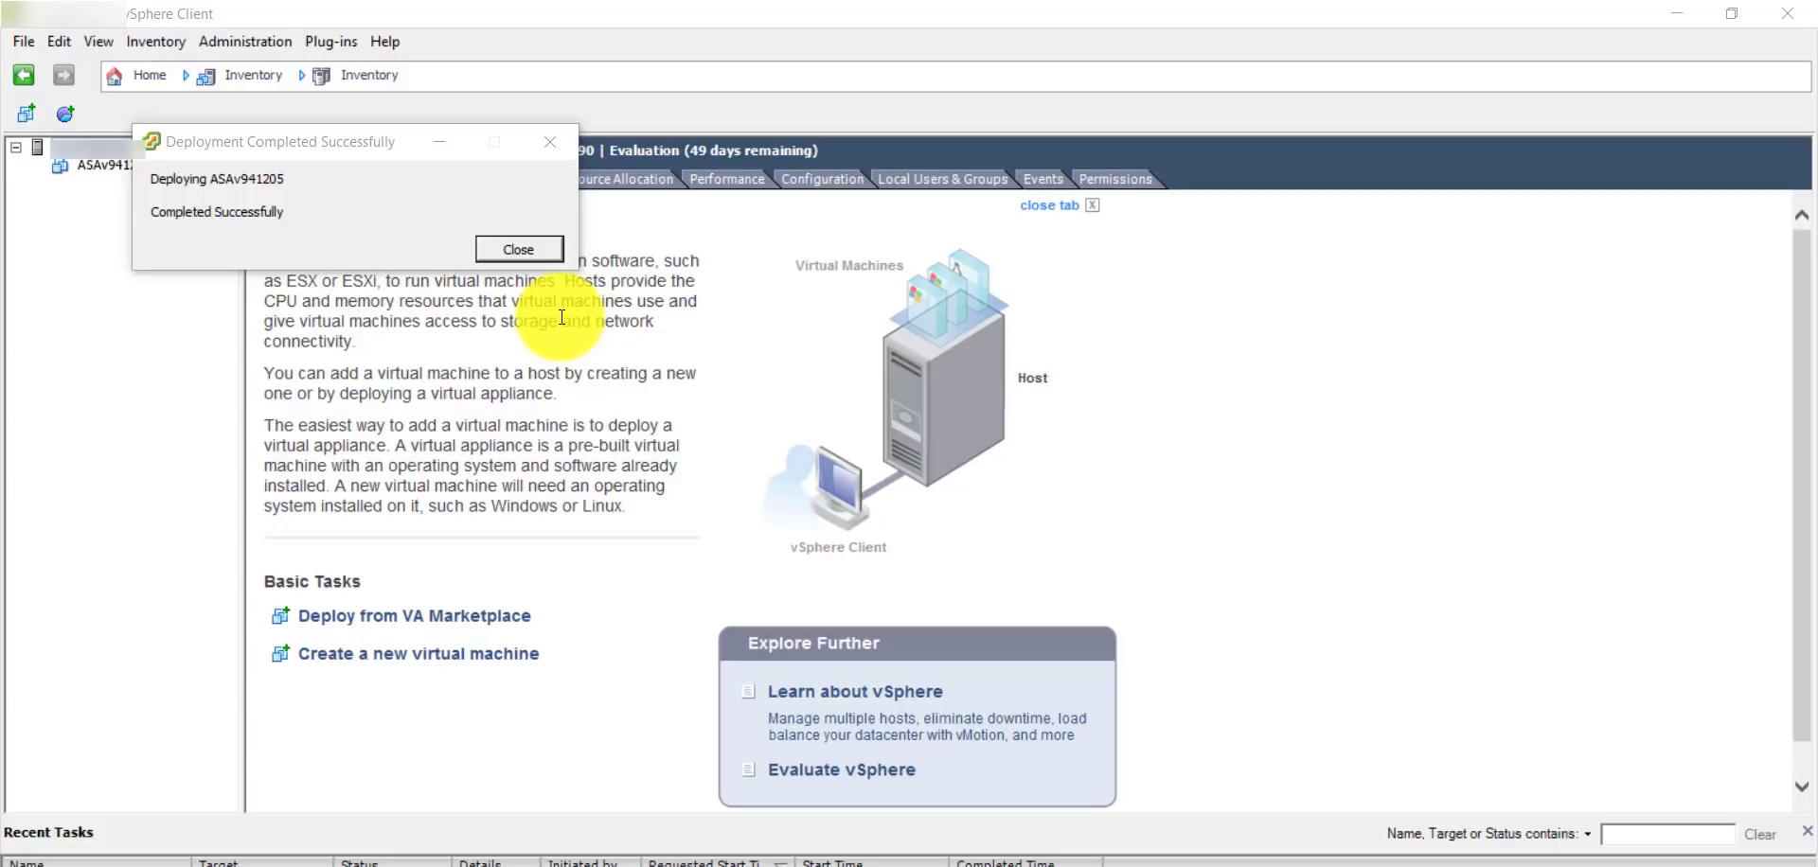
pyautogui.click(523, 248)
# Open the settings of the ASAv941205 virtual machine and examine its CPU, CD/DVD drive, SCSI controller, VMCI device and video card.
pyautogui.rightClick(133, 168)
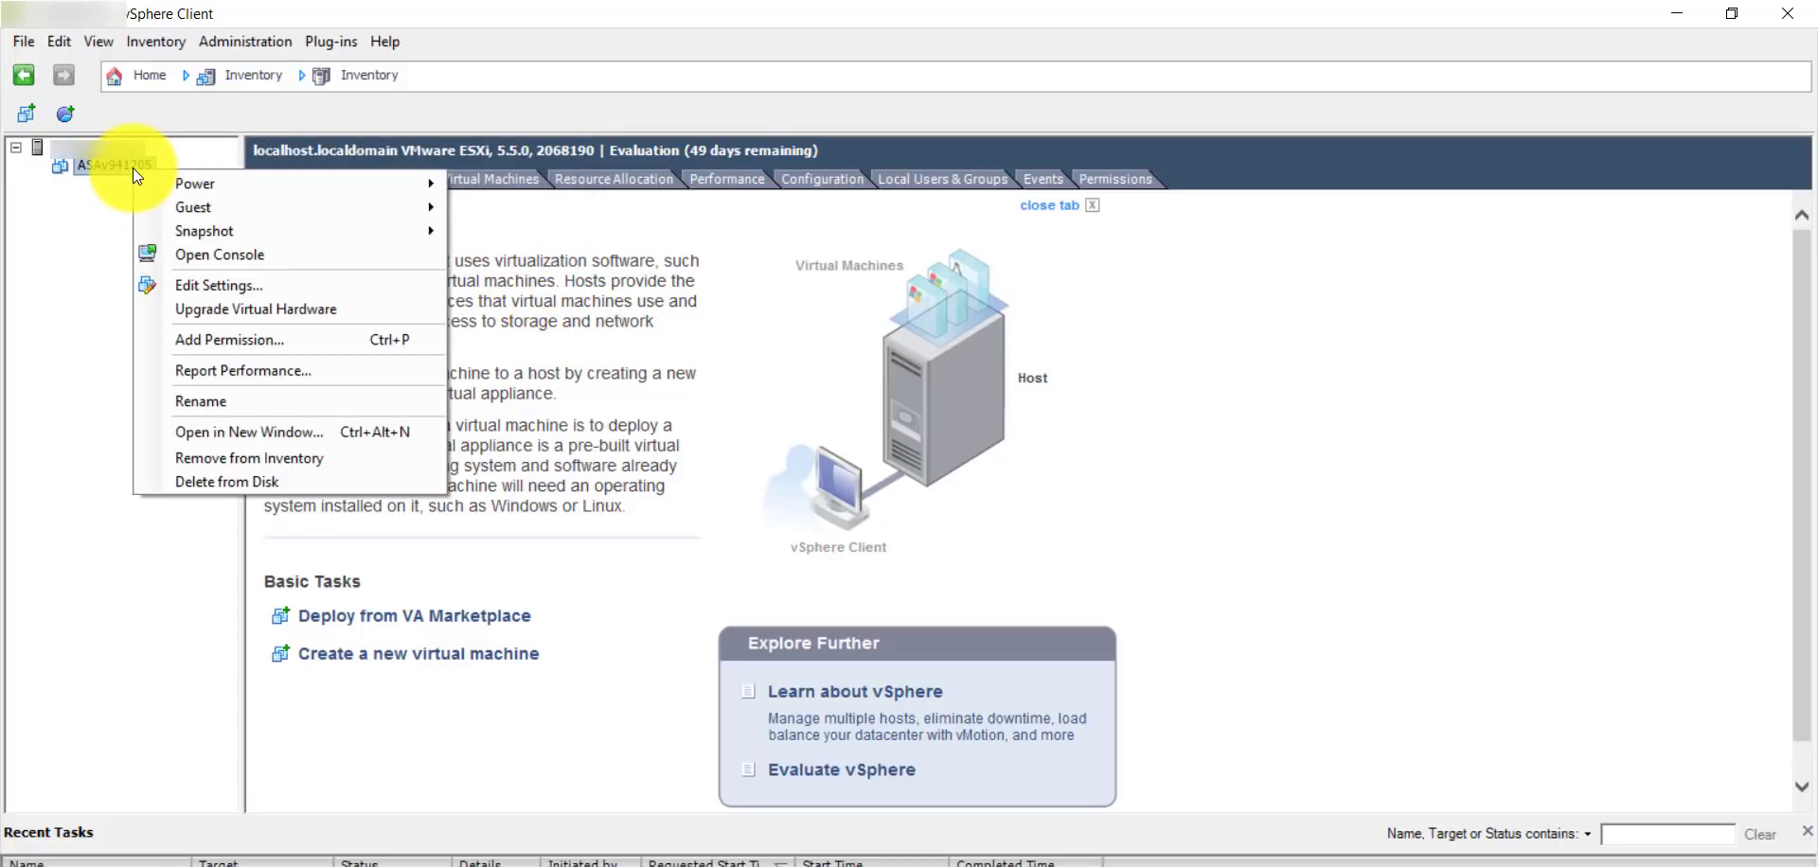
pyautogui.click(230, 291)
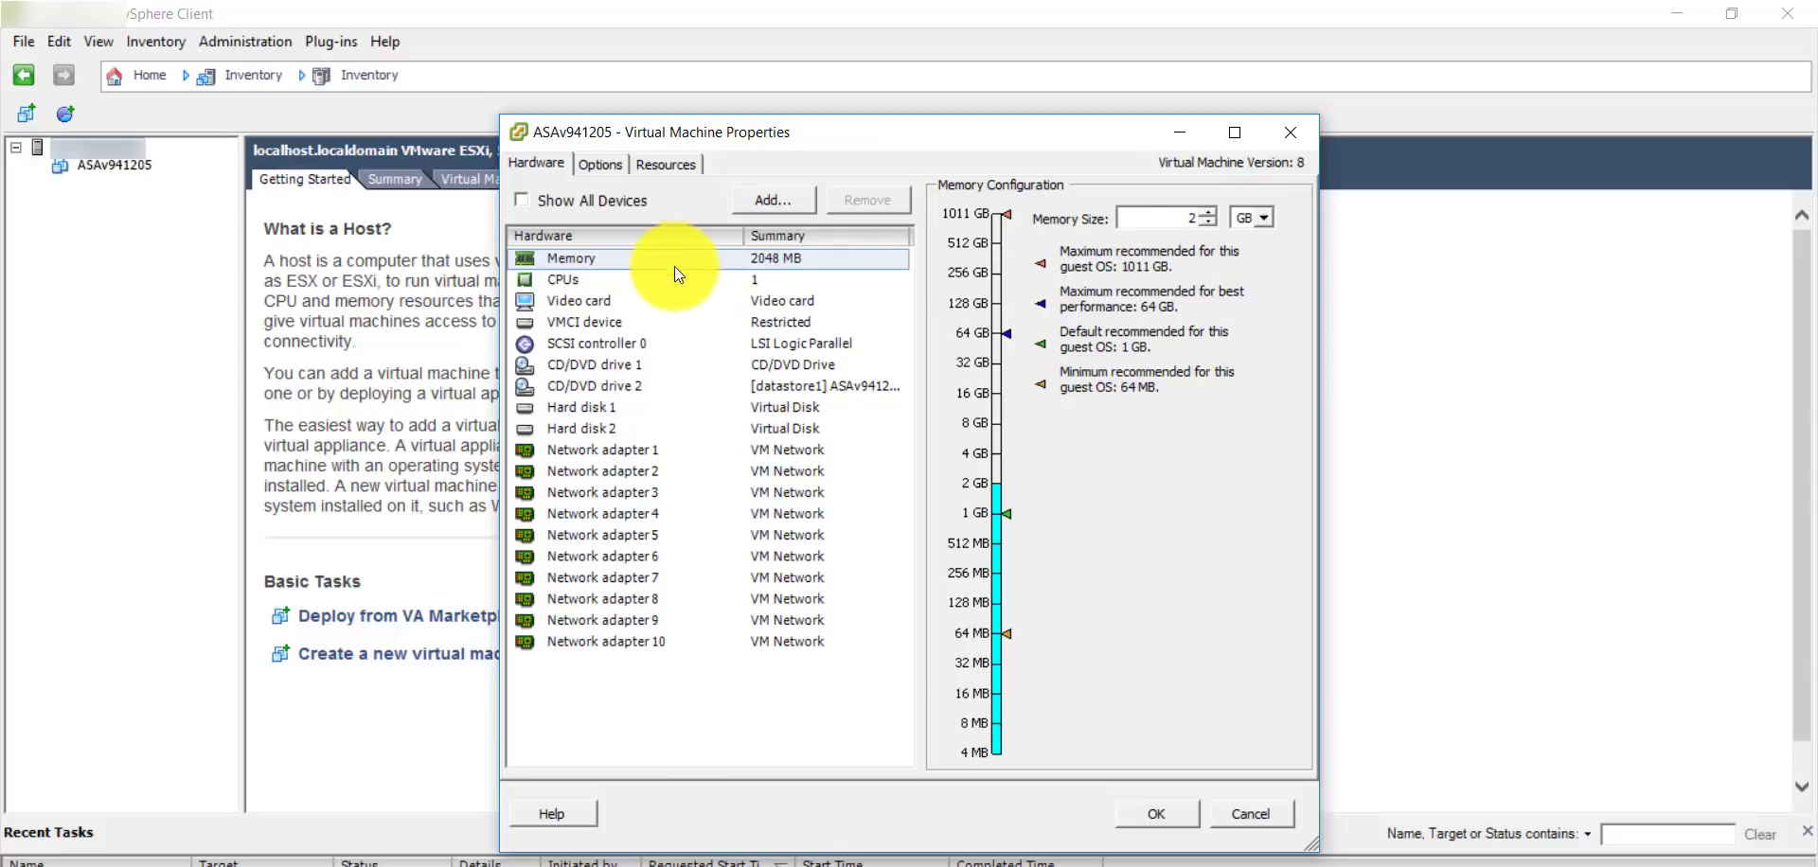
pyautogui.click(775, 290)
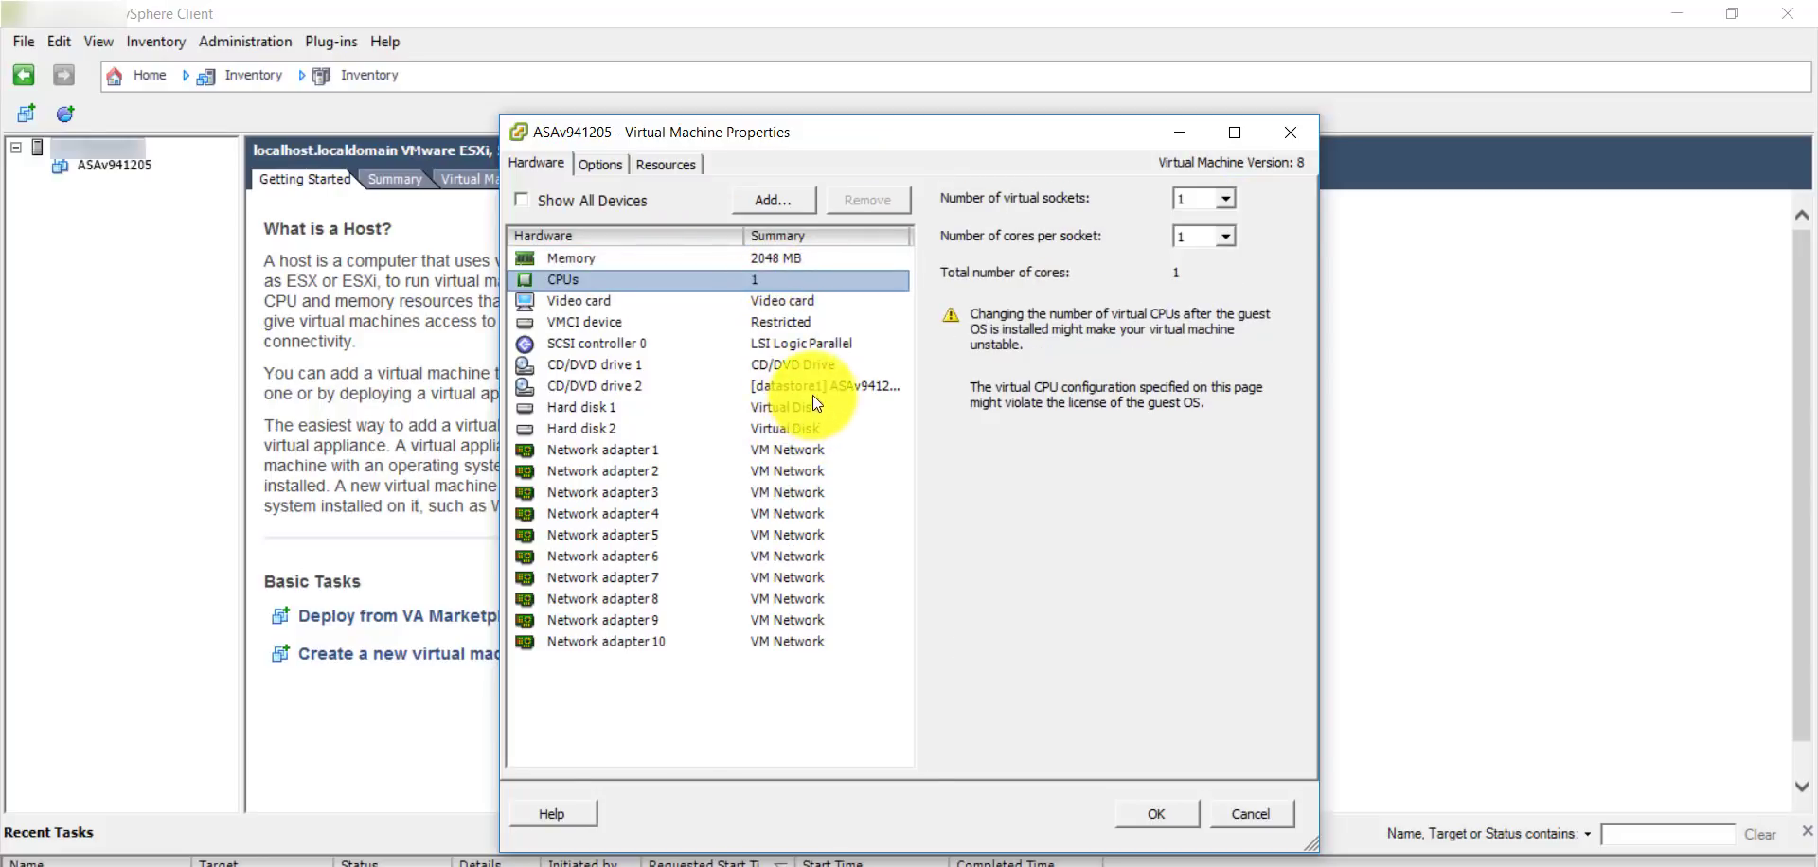
pyautogui.click(766, 371)
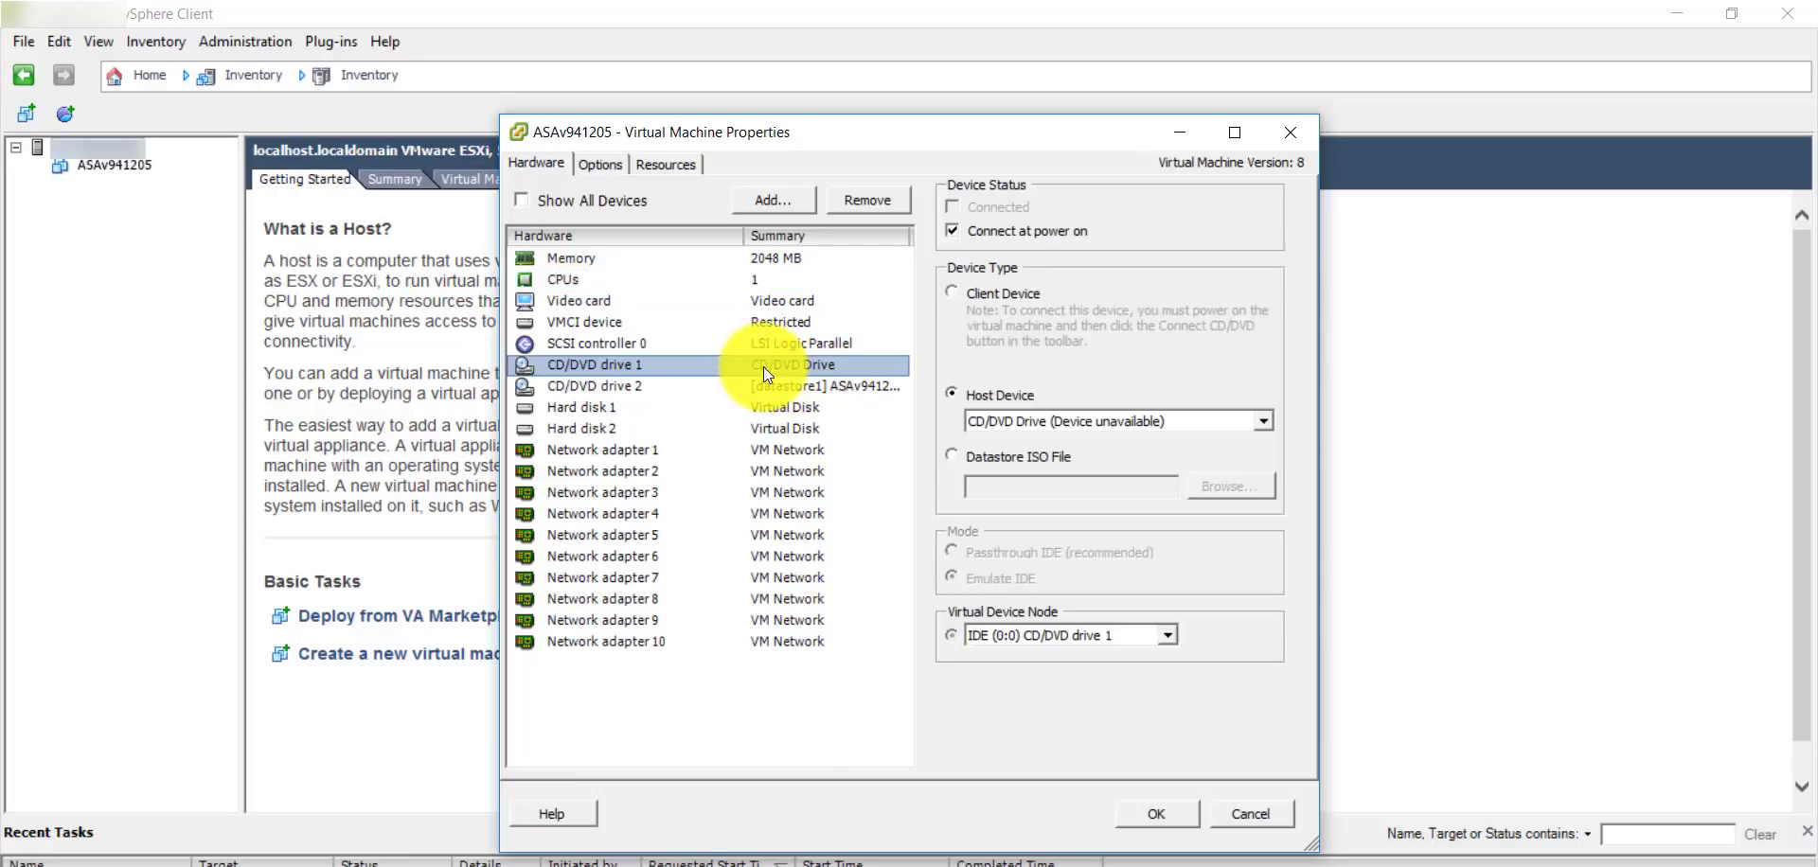
pyautogui.click(770, 345)
pyautogui.click(774, 322)
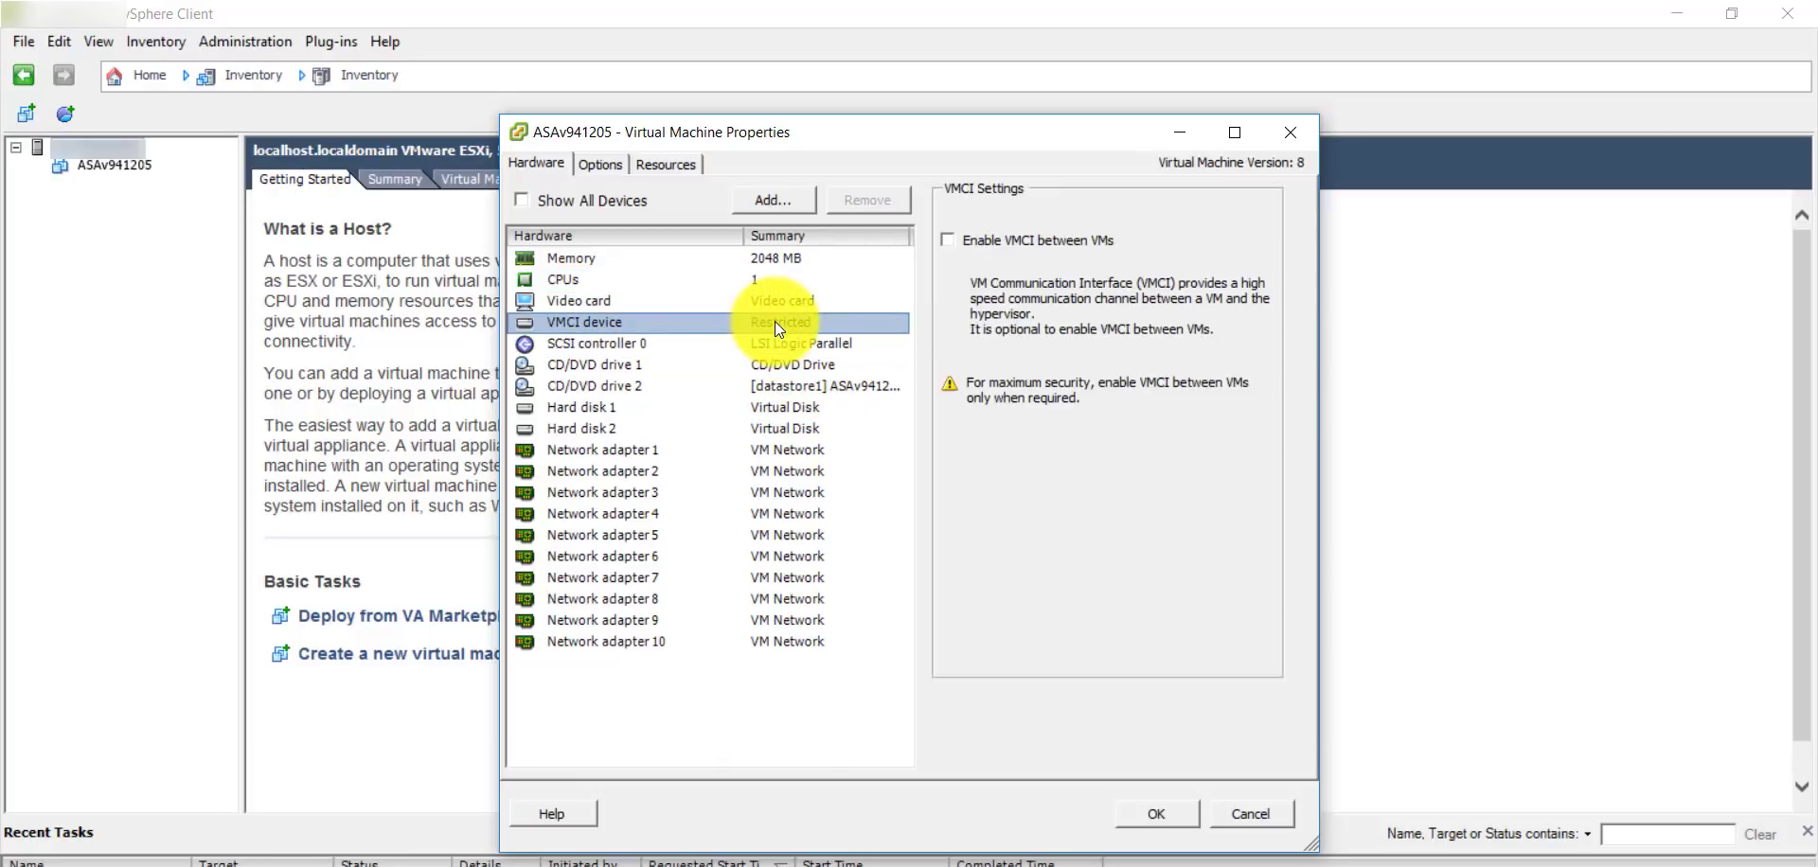
pyautogui.click(779, 301)
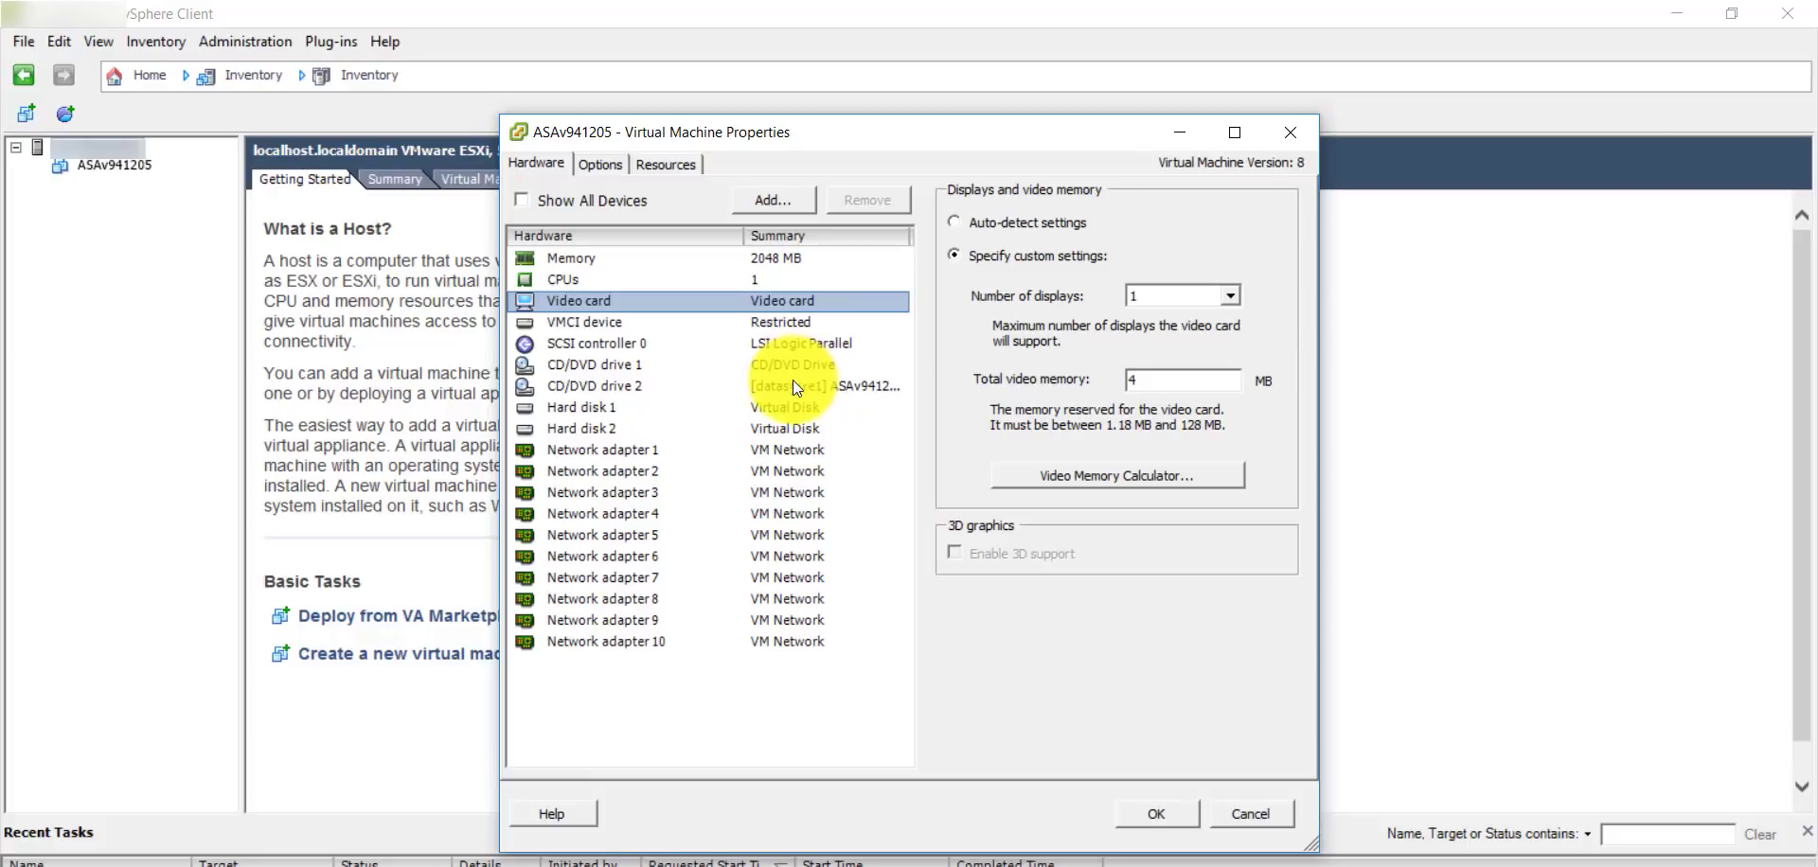
# Examine the network connections of network adapters 1, 2 and 10, then close the virtual machine properties.
pyautogui.click(645, 449)
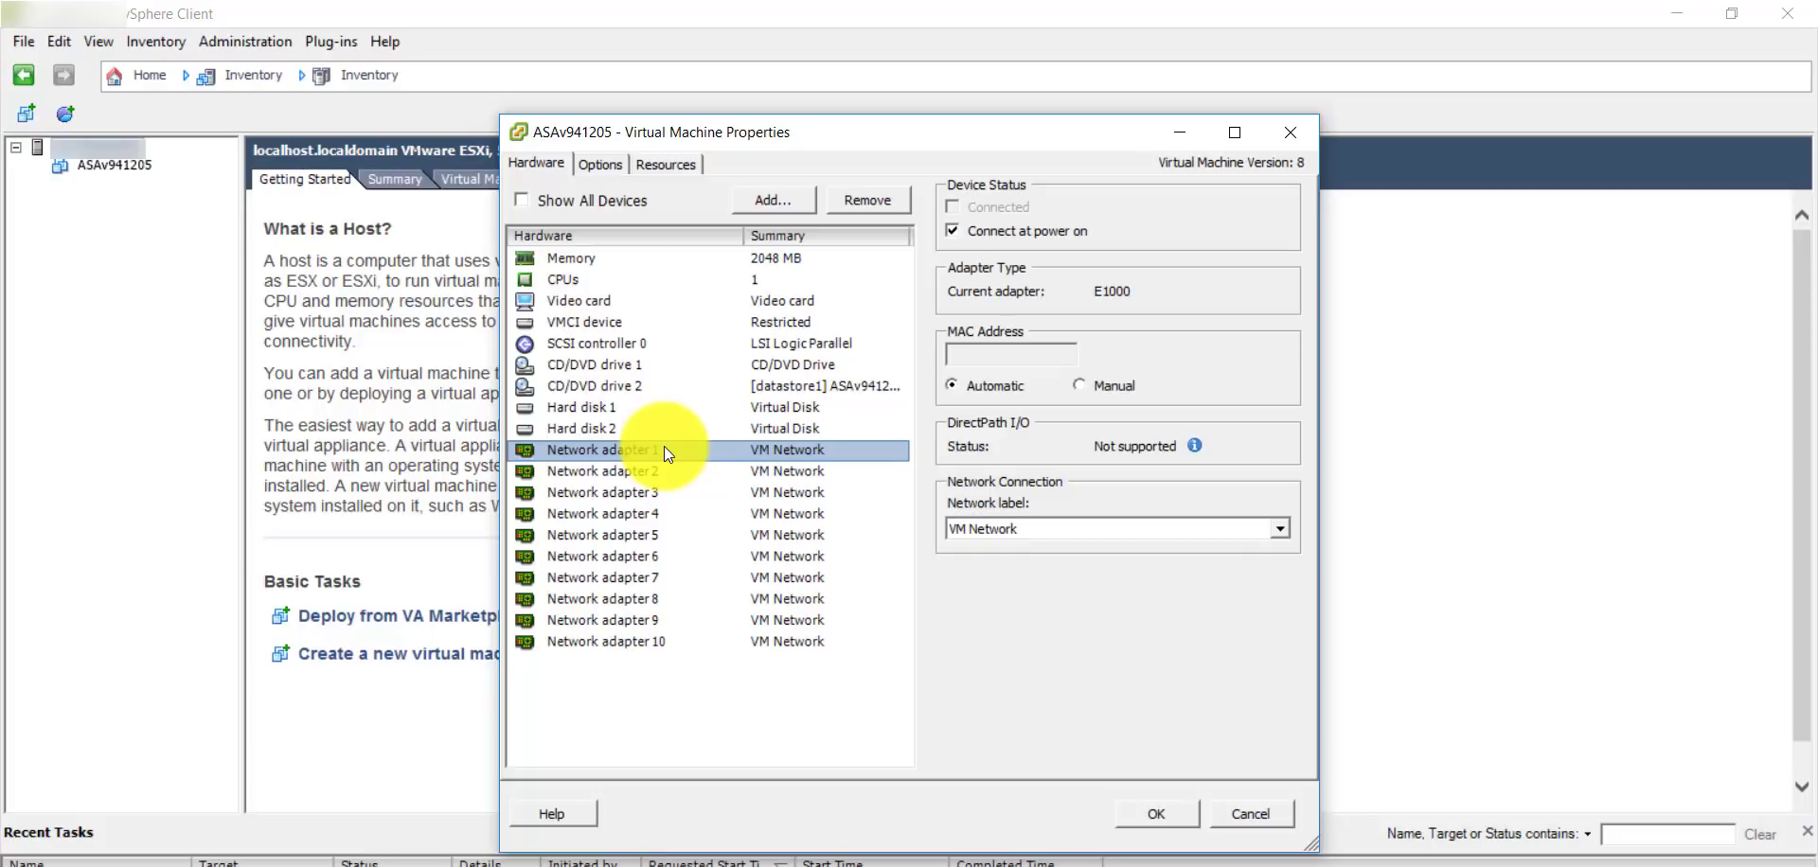
pyautogui.click(645, 473)
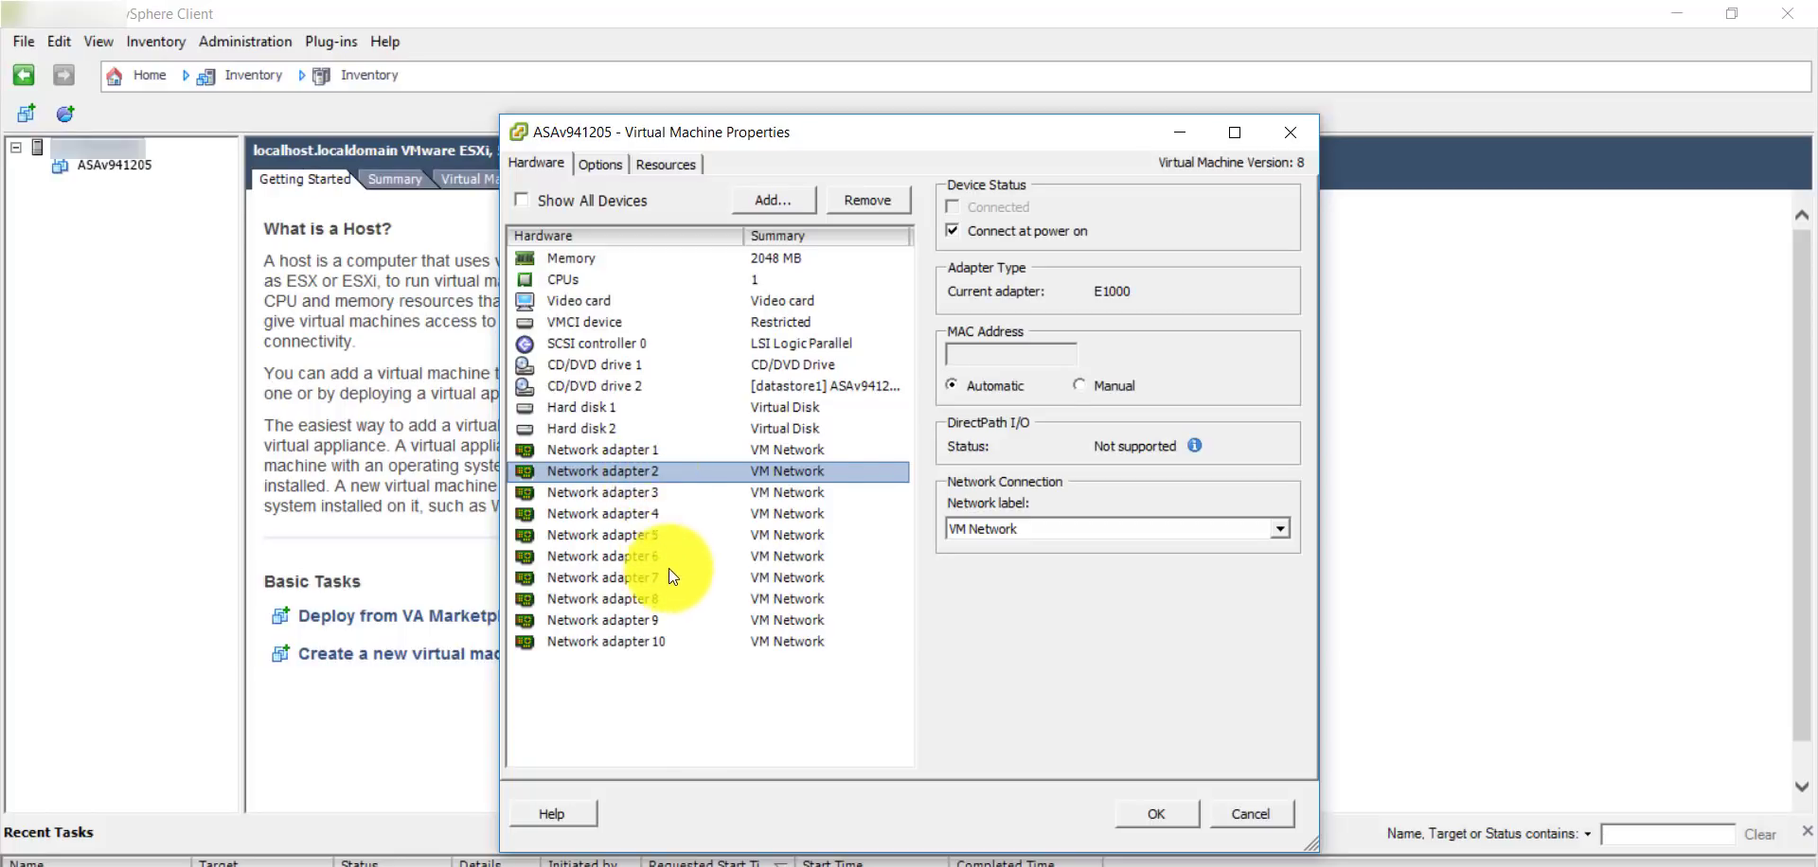
pyautogui.click(656, 644)
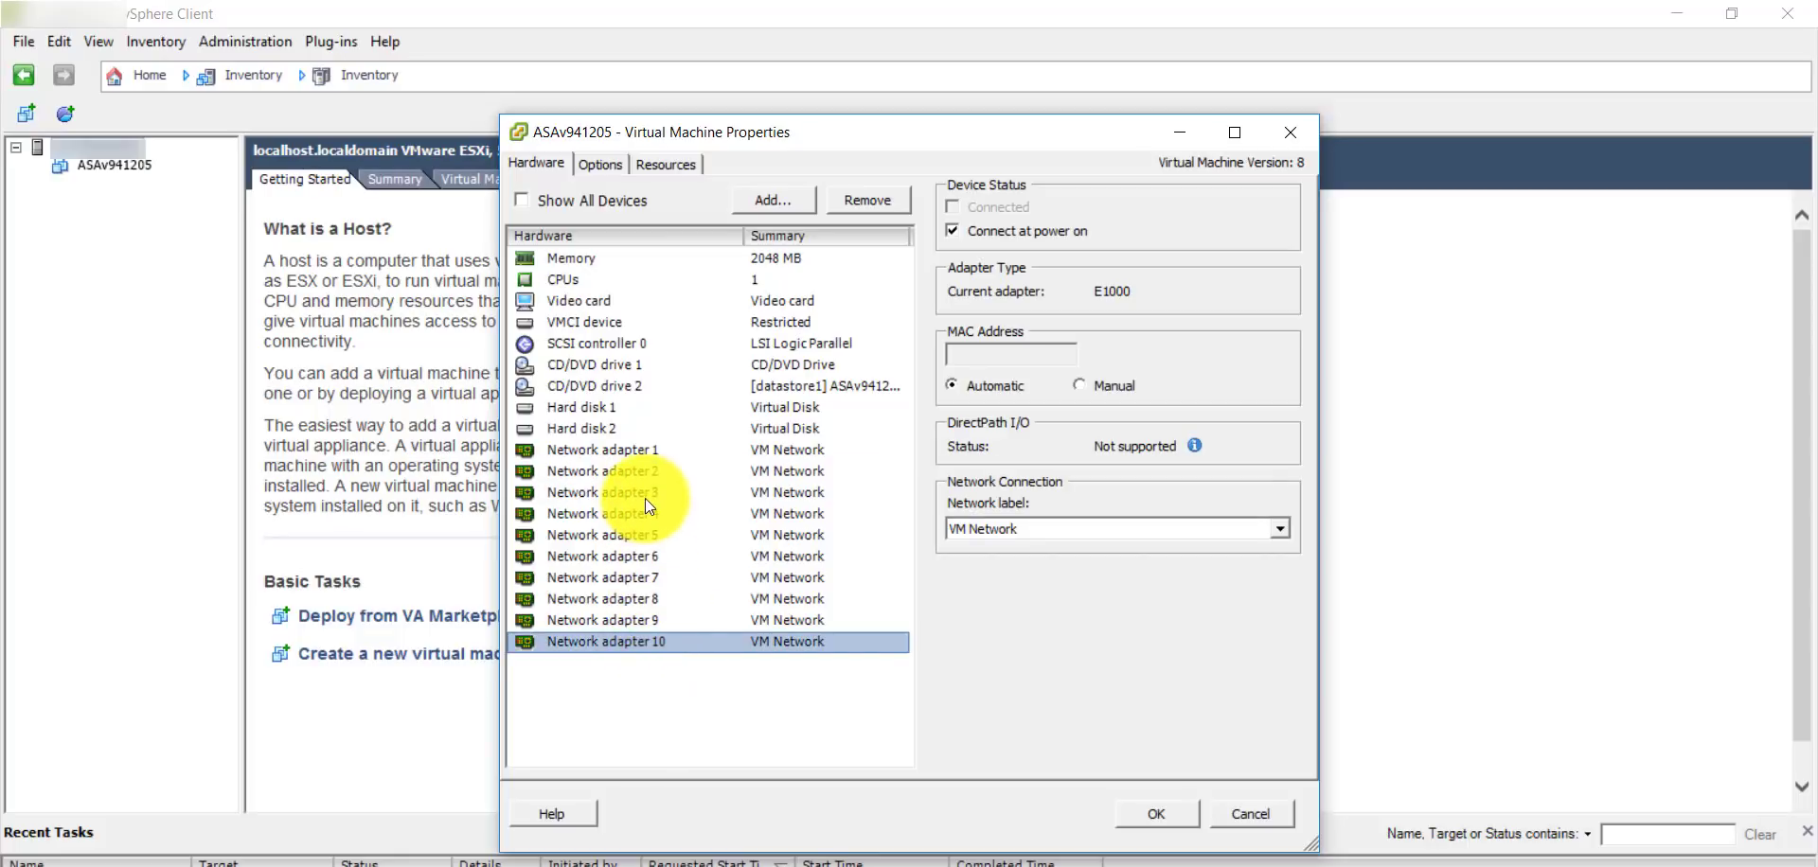
pyautogui.click(649, 472)
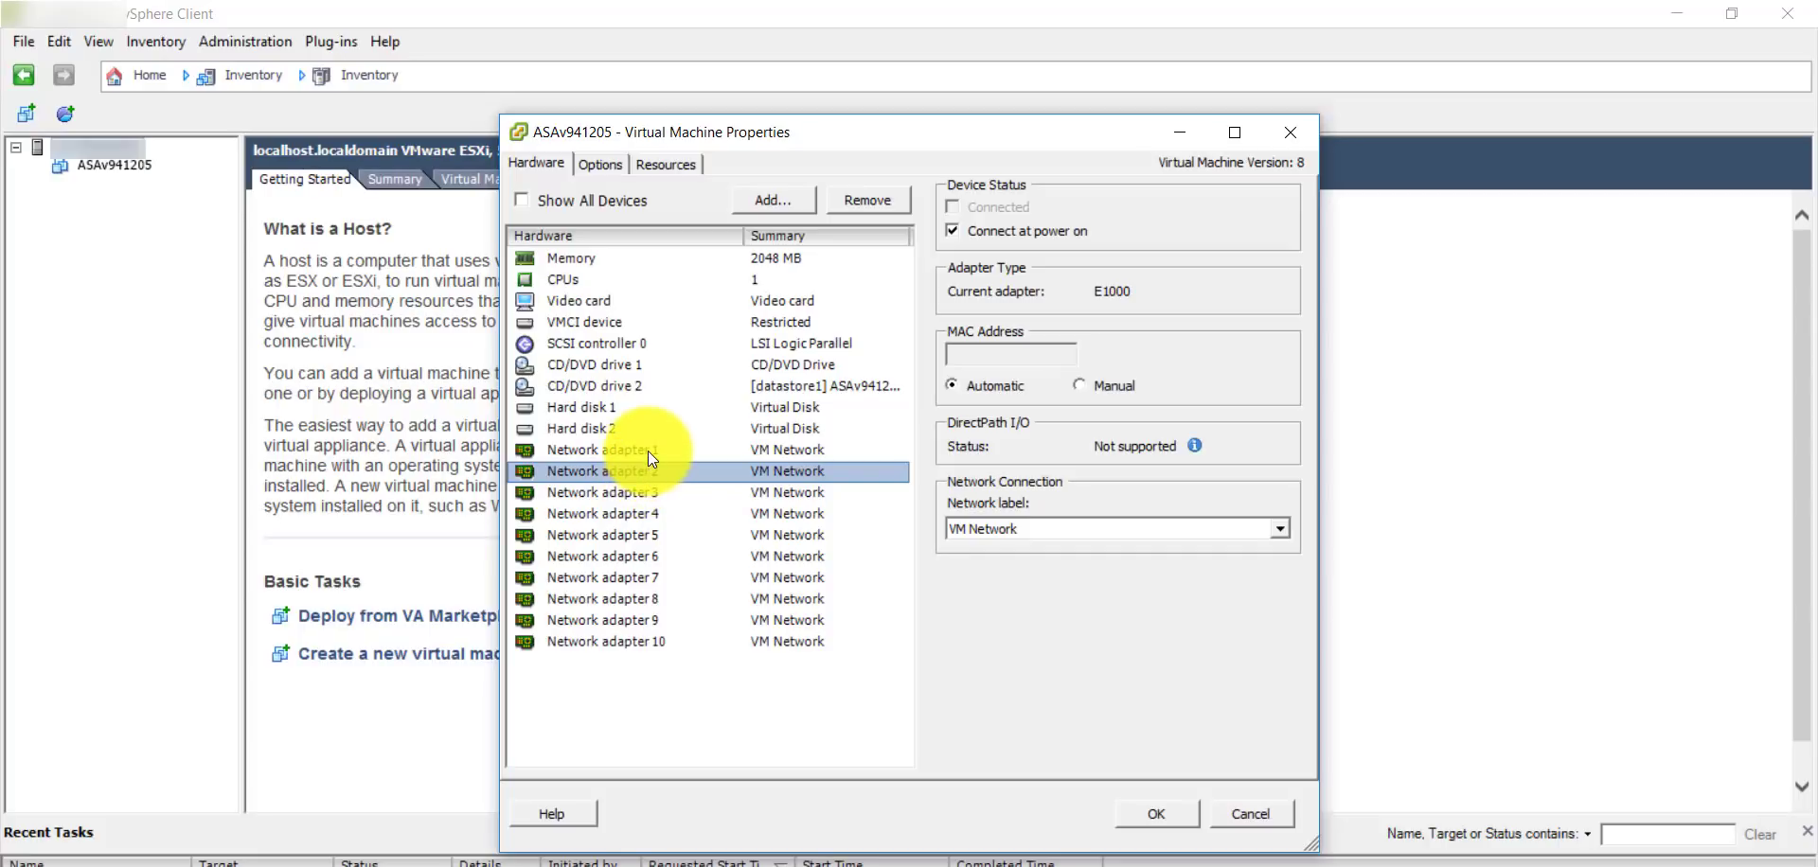
pyautogui.click(649, 451)
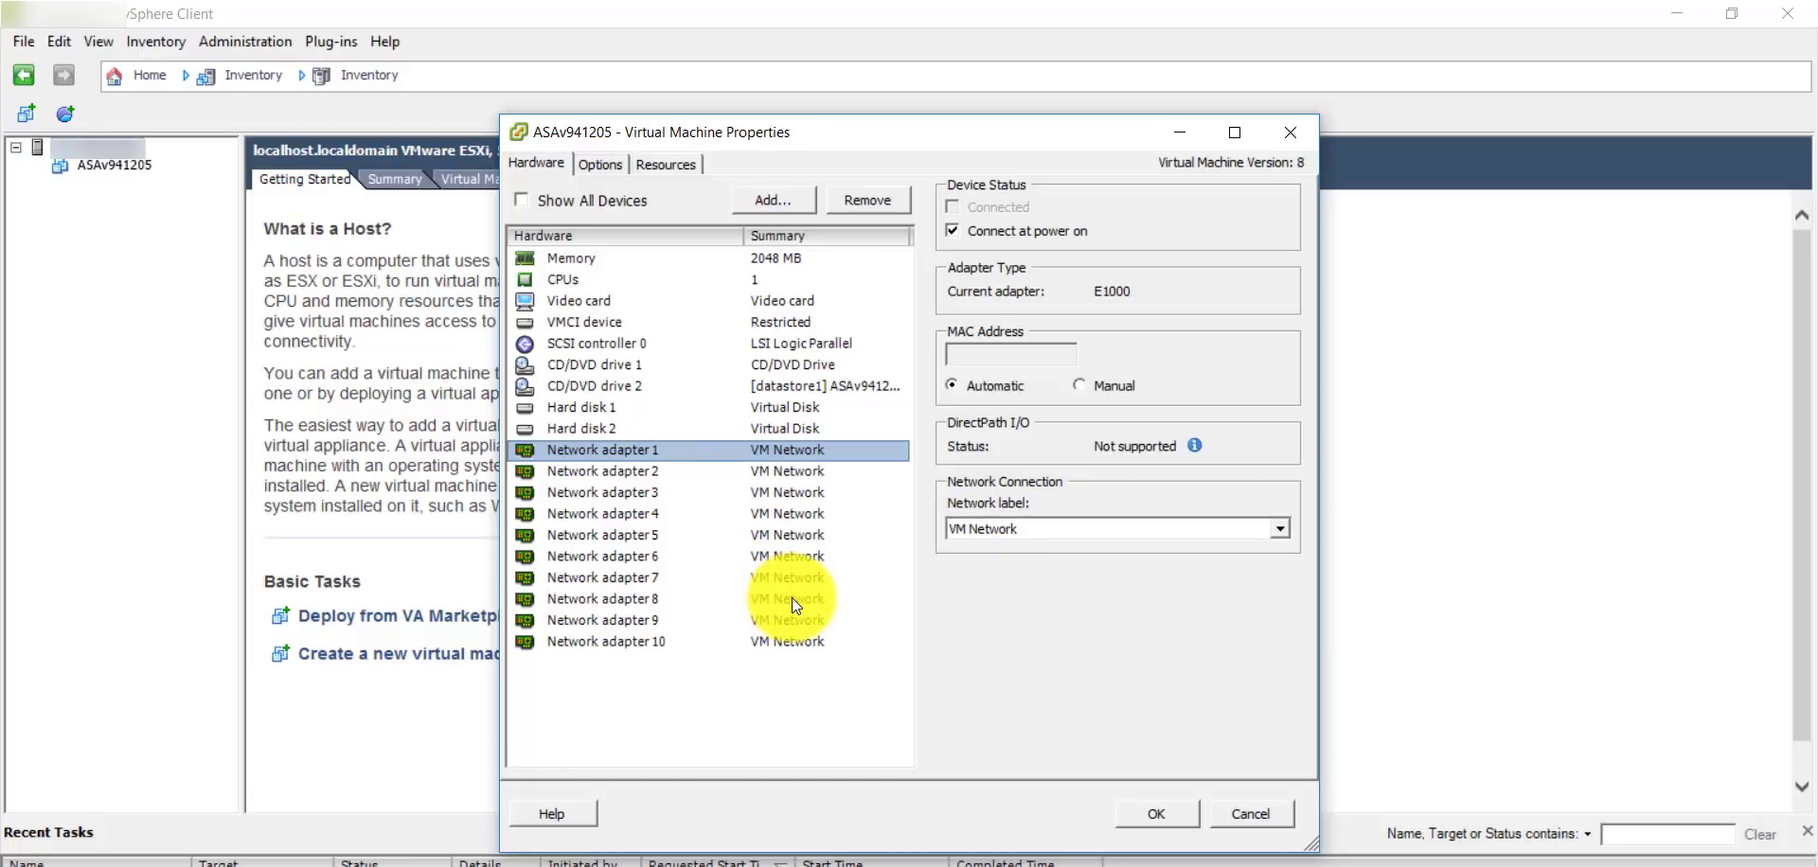
pyautogui.click(1154, 806)
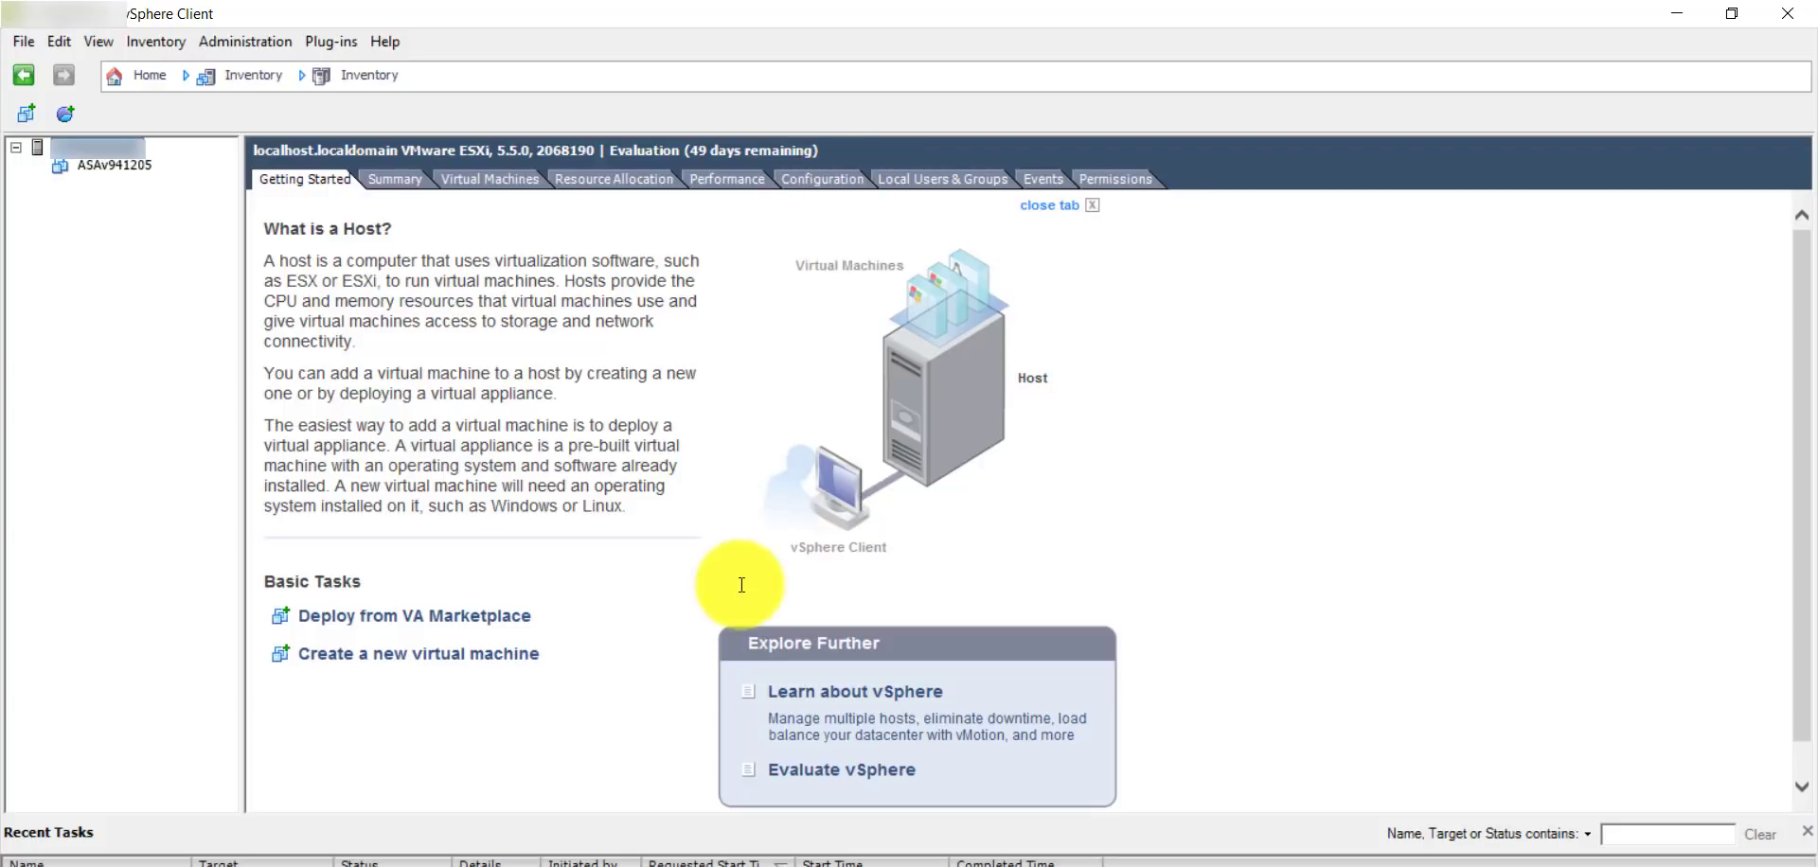
# Switch to File Explorer and view the files in the asav952-208 folder under D:\CiscoASA.
pyautogui.click(596, 866)
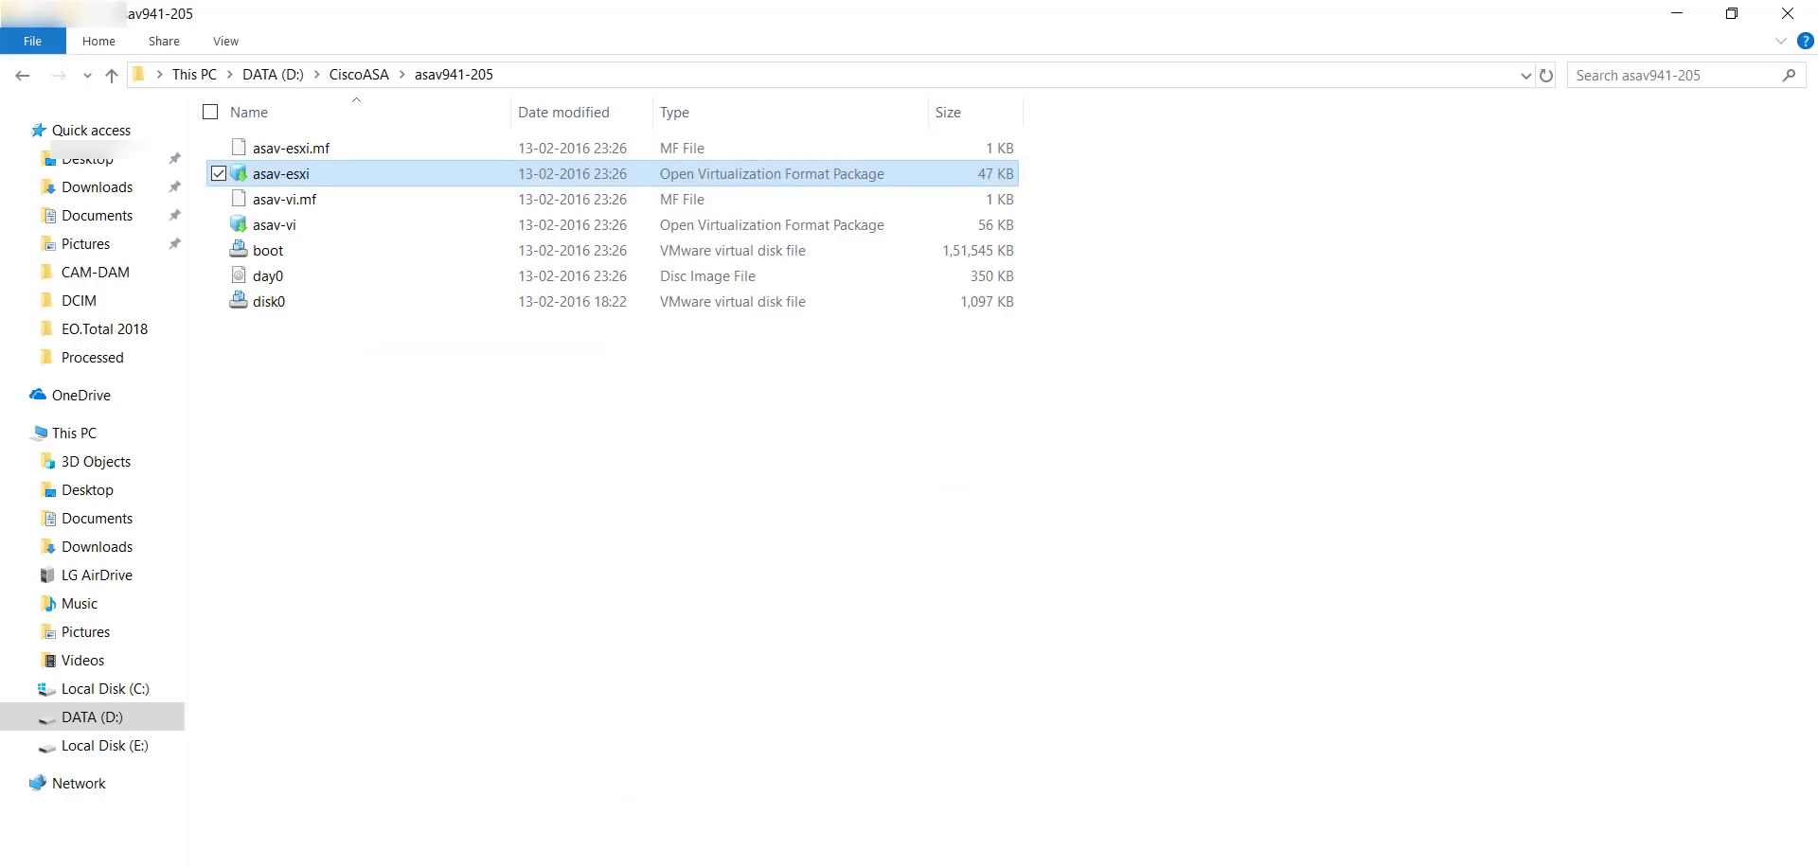
pyautogui.click(115, 74)
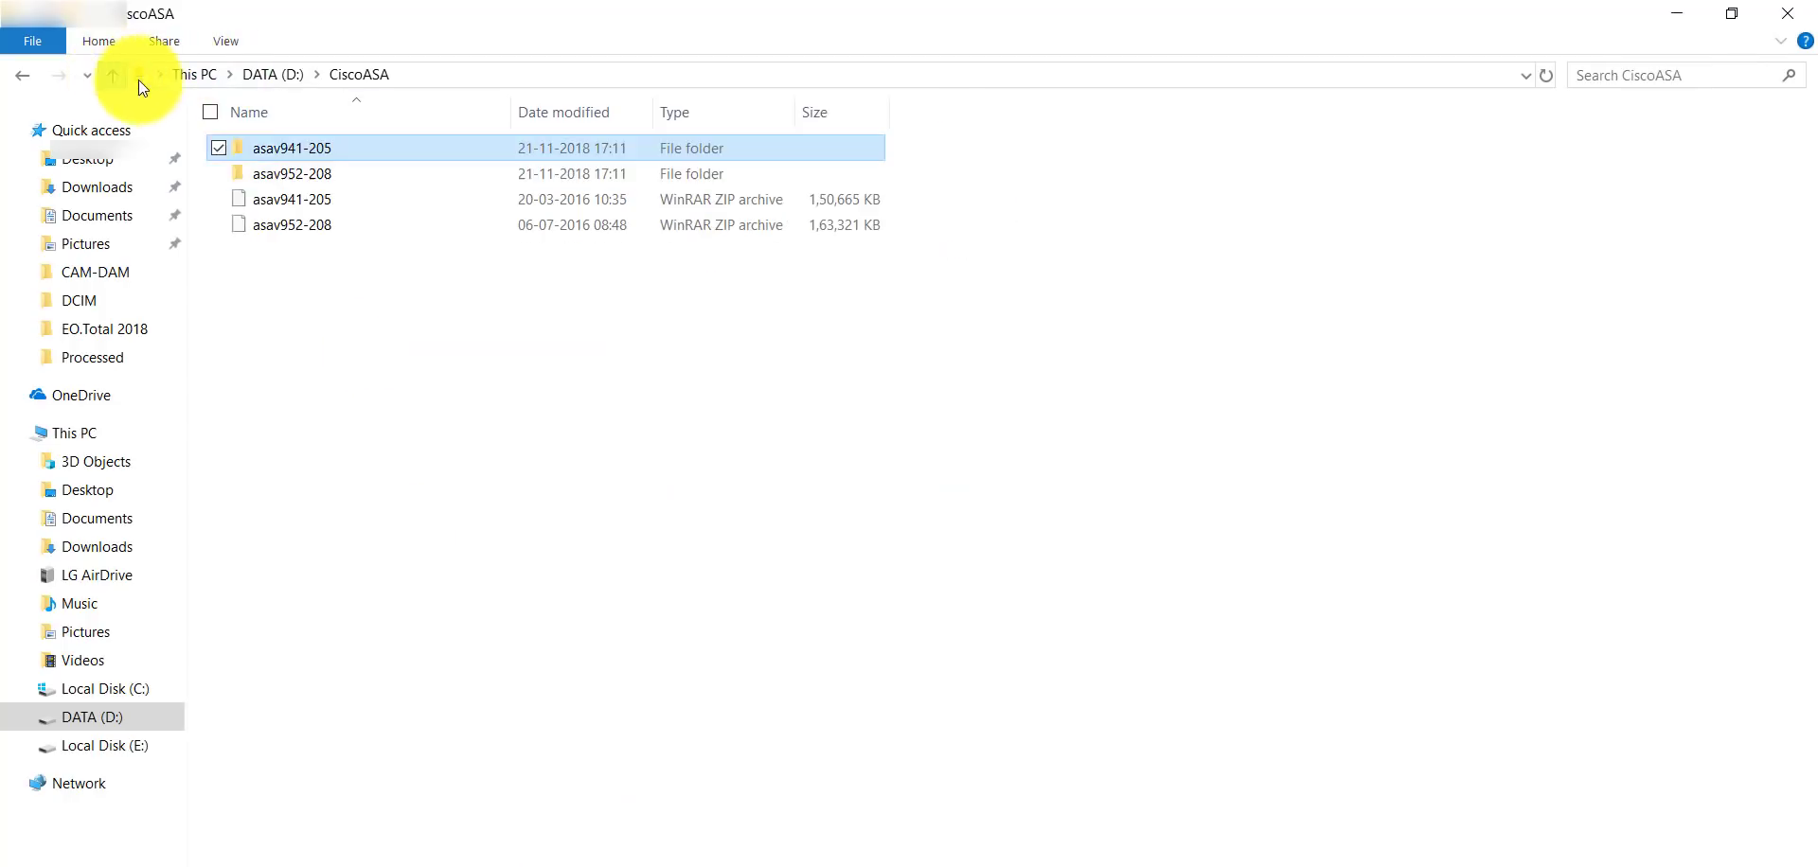
pyautogui.doubleClick(320, 178)
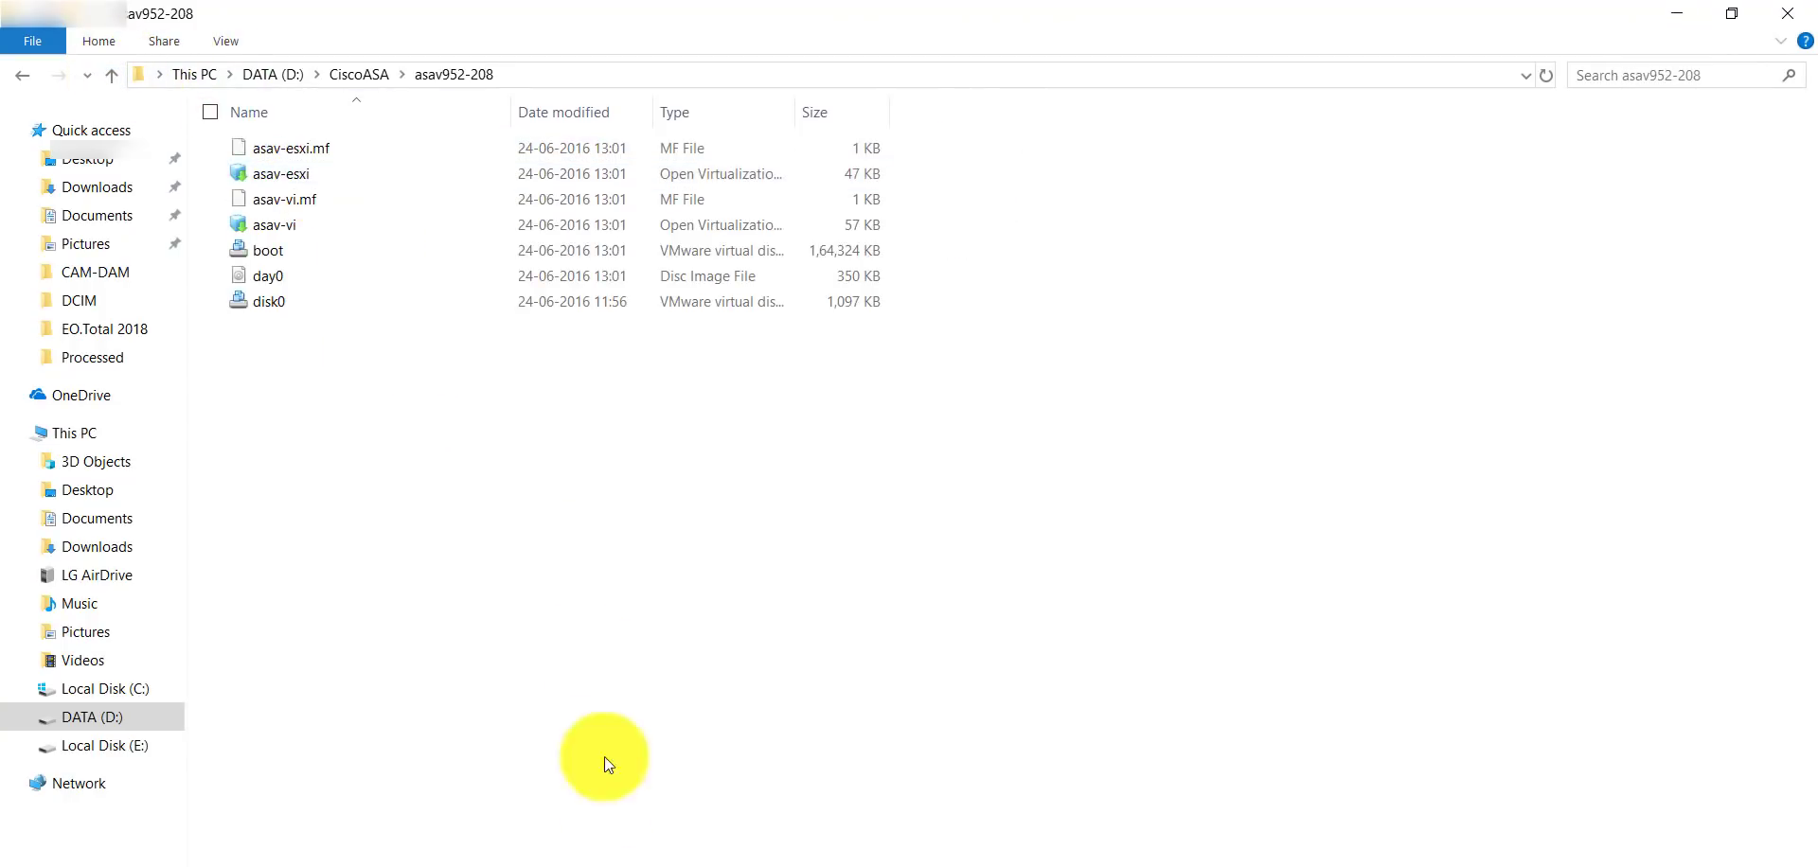
# Return to vSphere Client and start an OVF template deployment with asav-esxi.ovf from D:\CiscoASA\asav952-208 as the source.
pyautogui.click(644, 865)
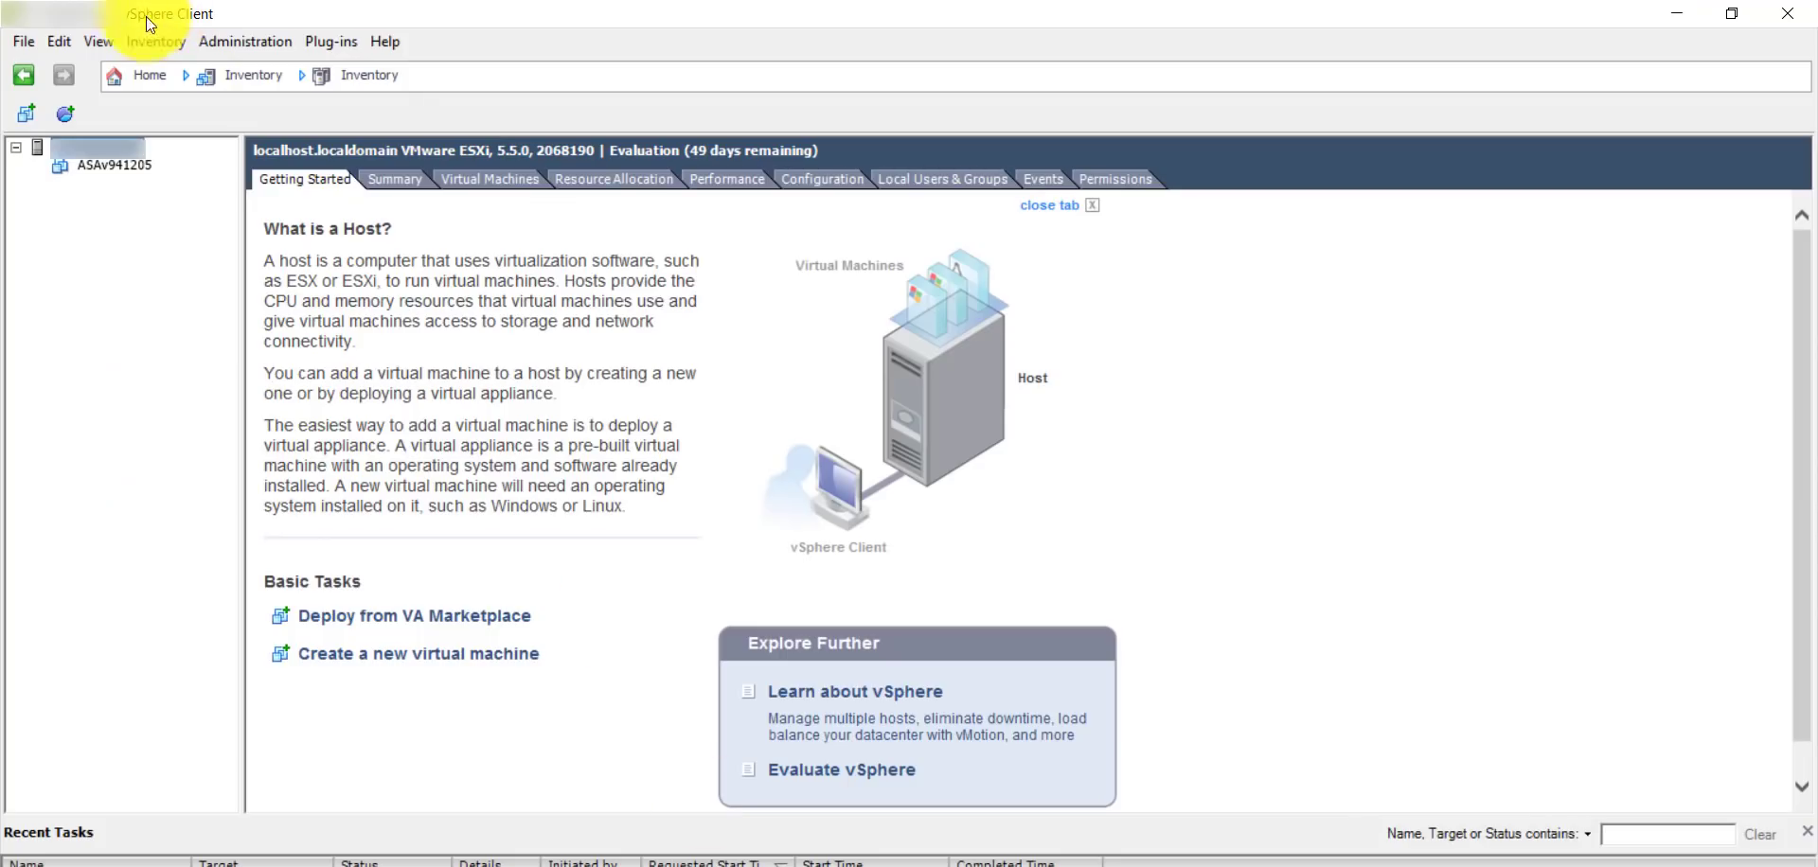
pyautogui.click(28, 40)
pyautogui.click(60, 94)
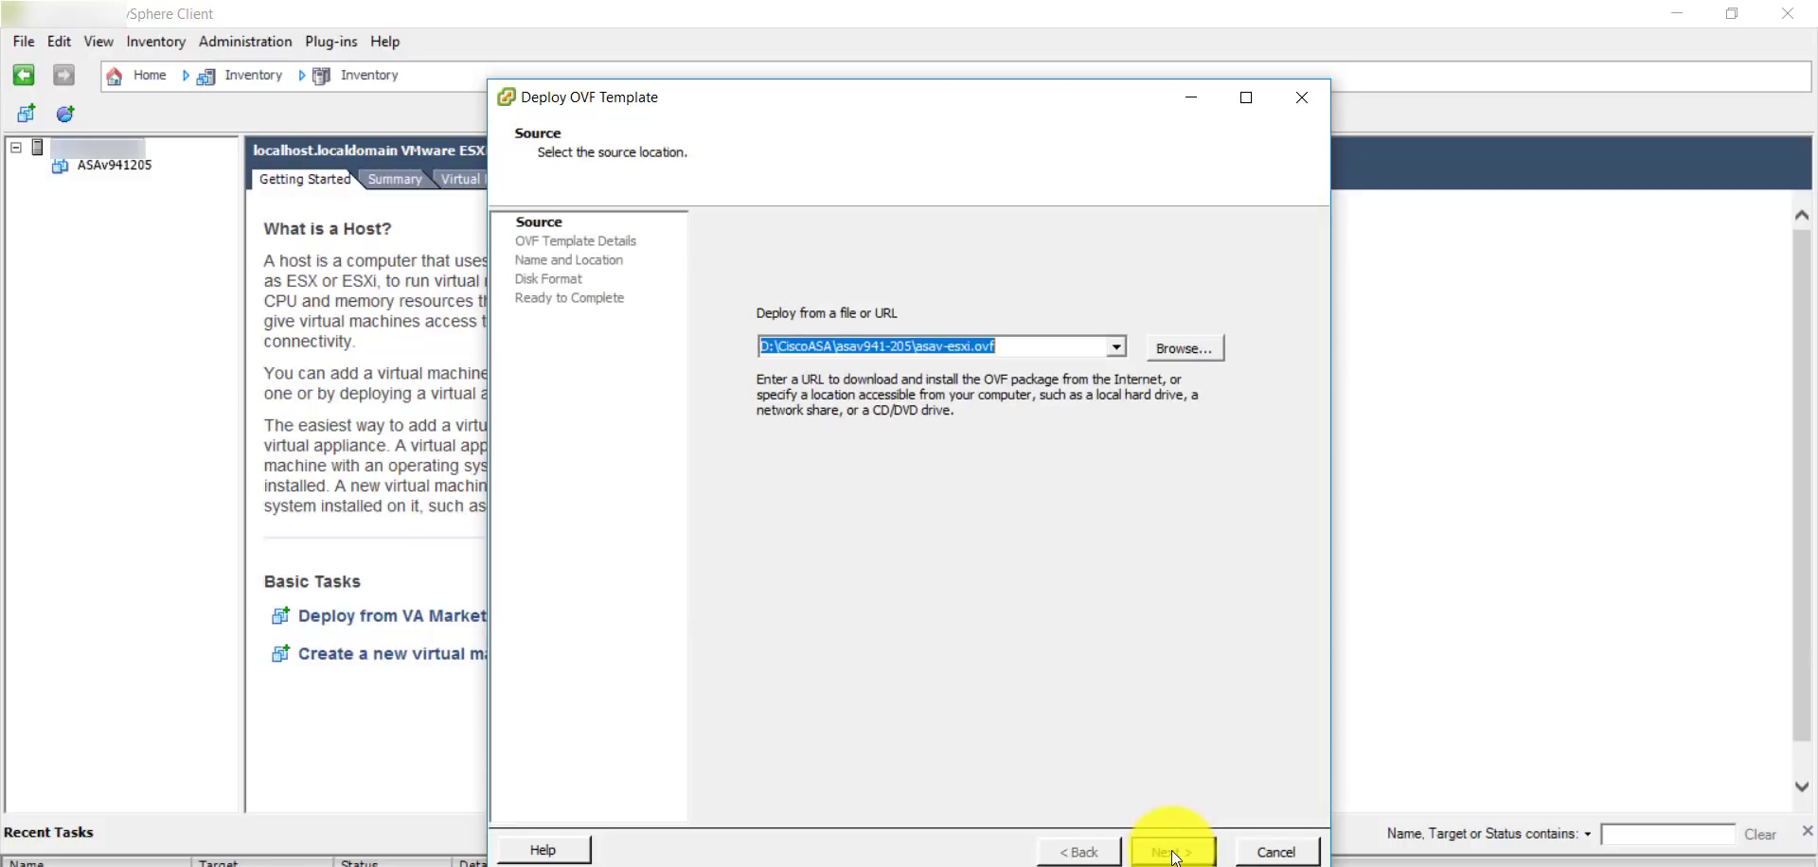
pyautogui.click(1174, 348)
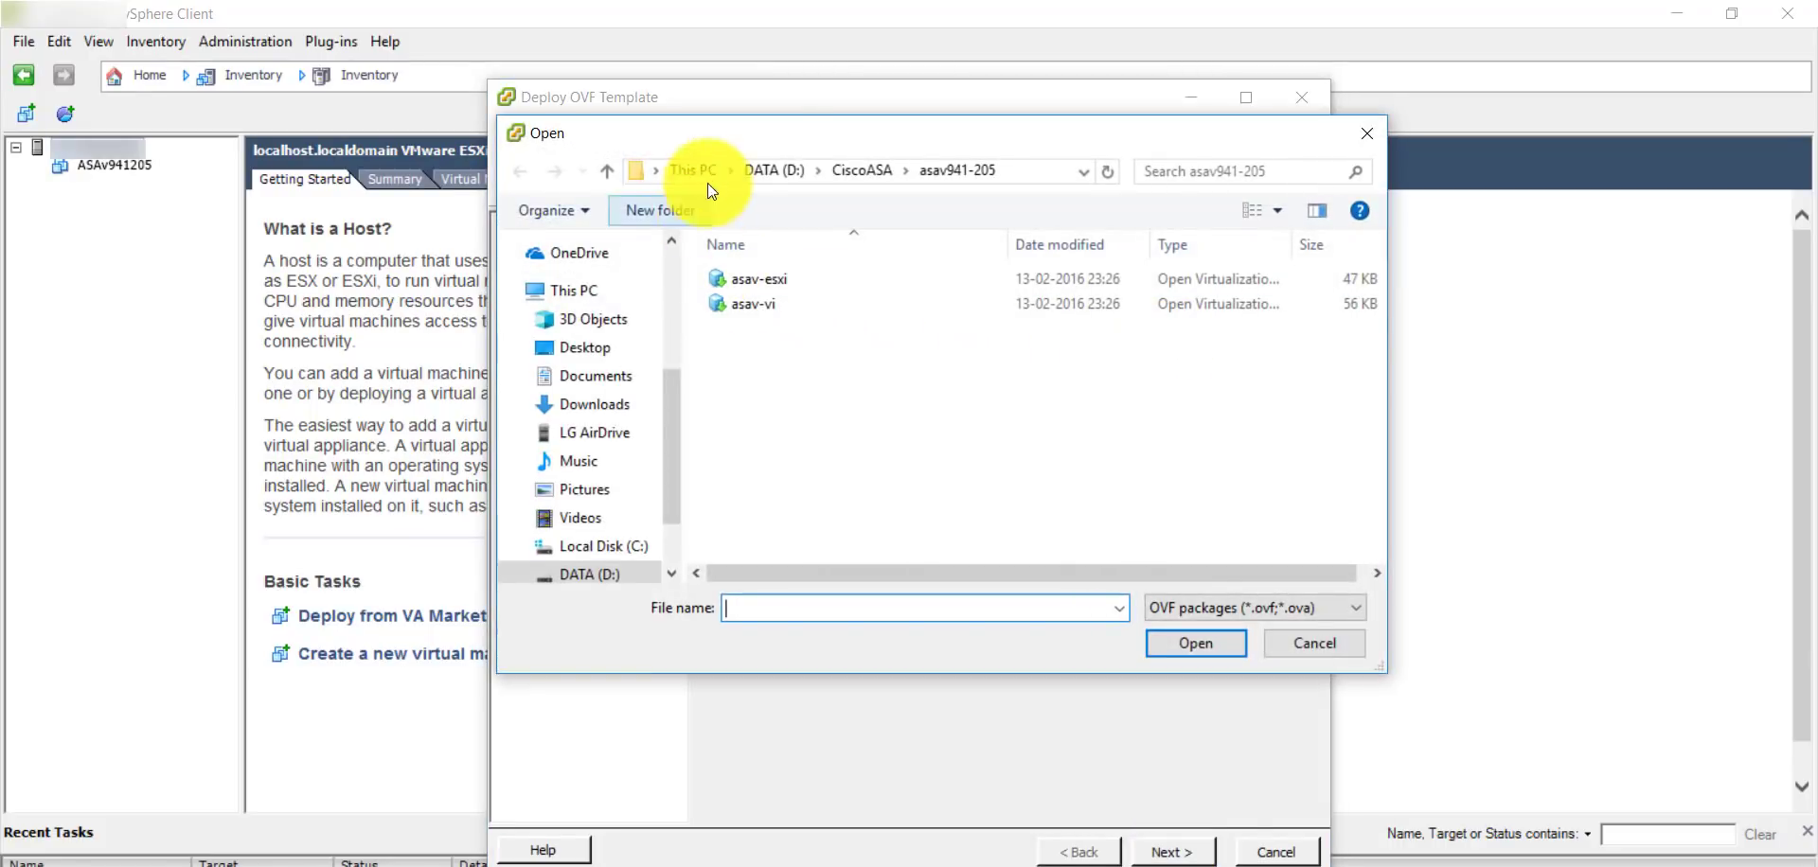
pyautogui.click(845, 168)
pyautogui.doubleClick(775, 305)
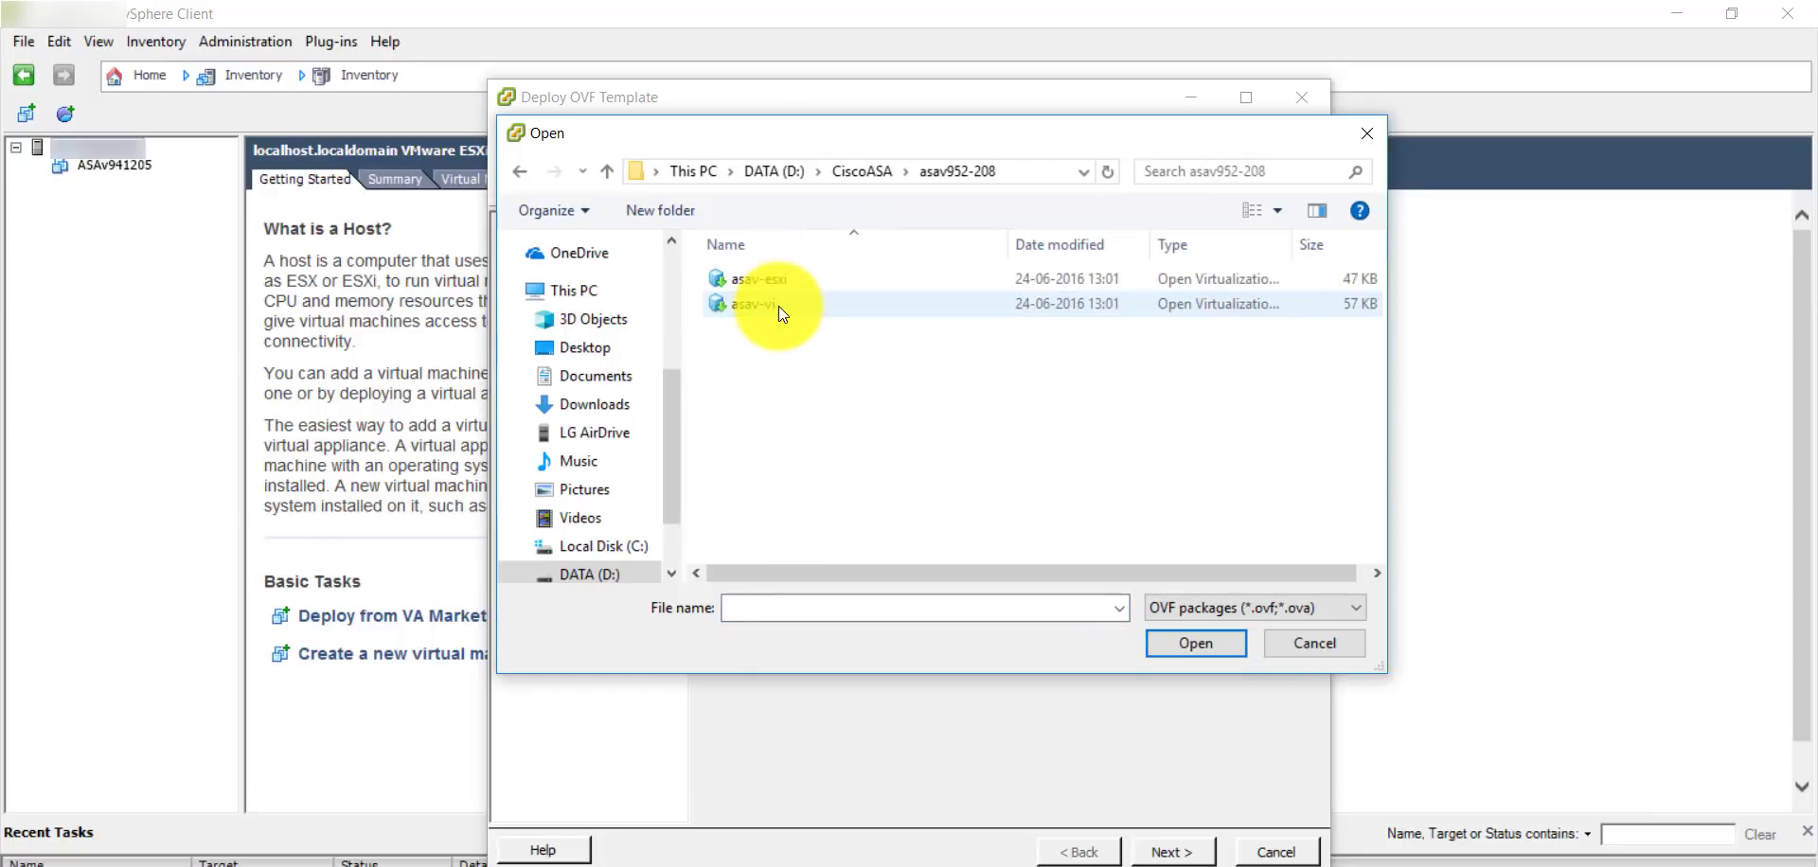
pyautogui.click(786, 280)
pyautogui.click(1196, 643)
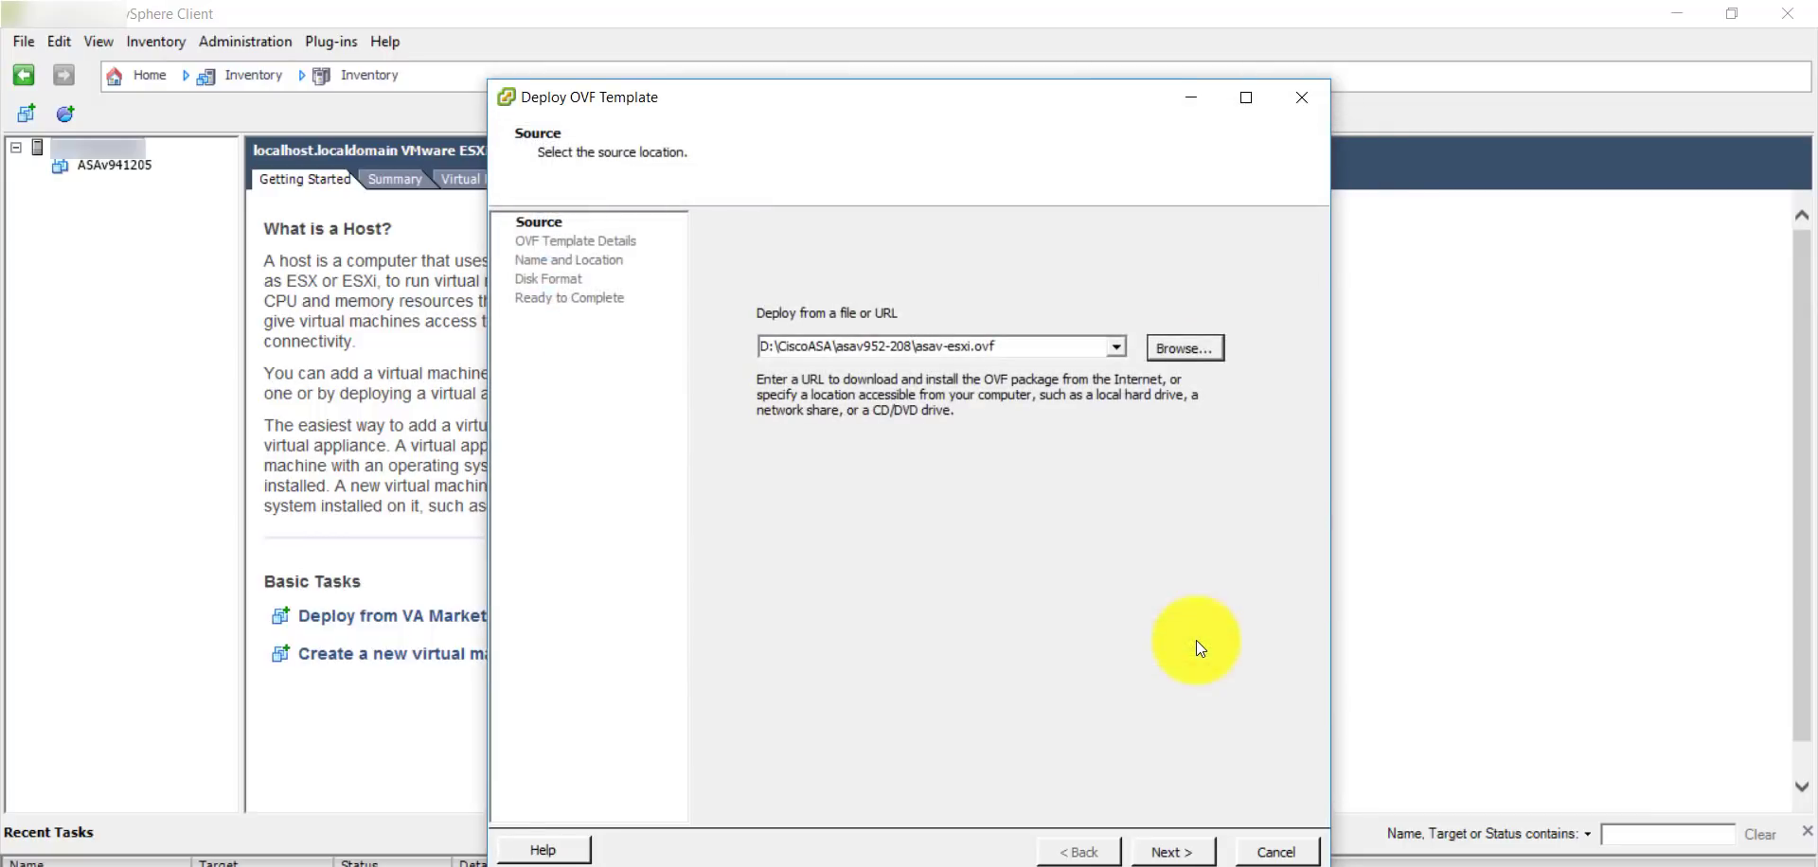
# Proceed past the template details and accept the end user license agreement for the ASAv 9.5(2.208) template.
pyautogui.click(1175, 841)
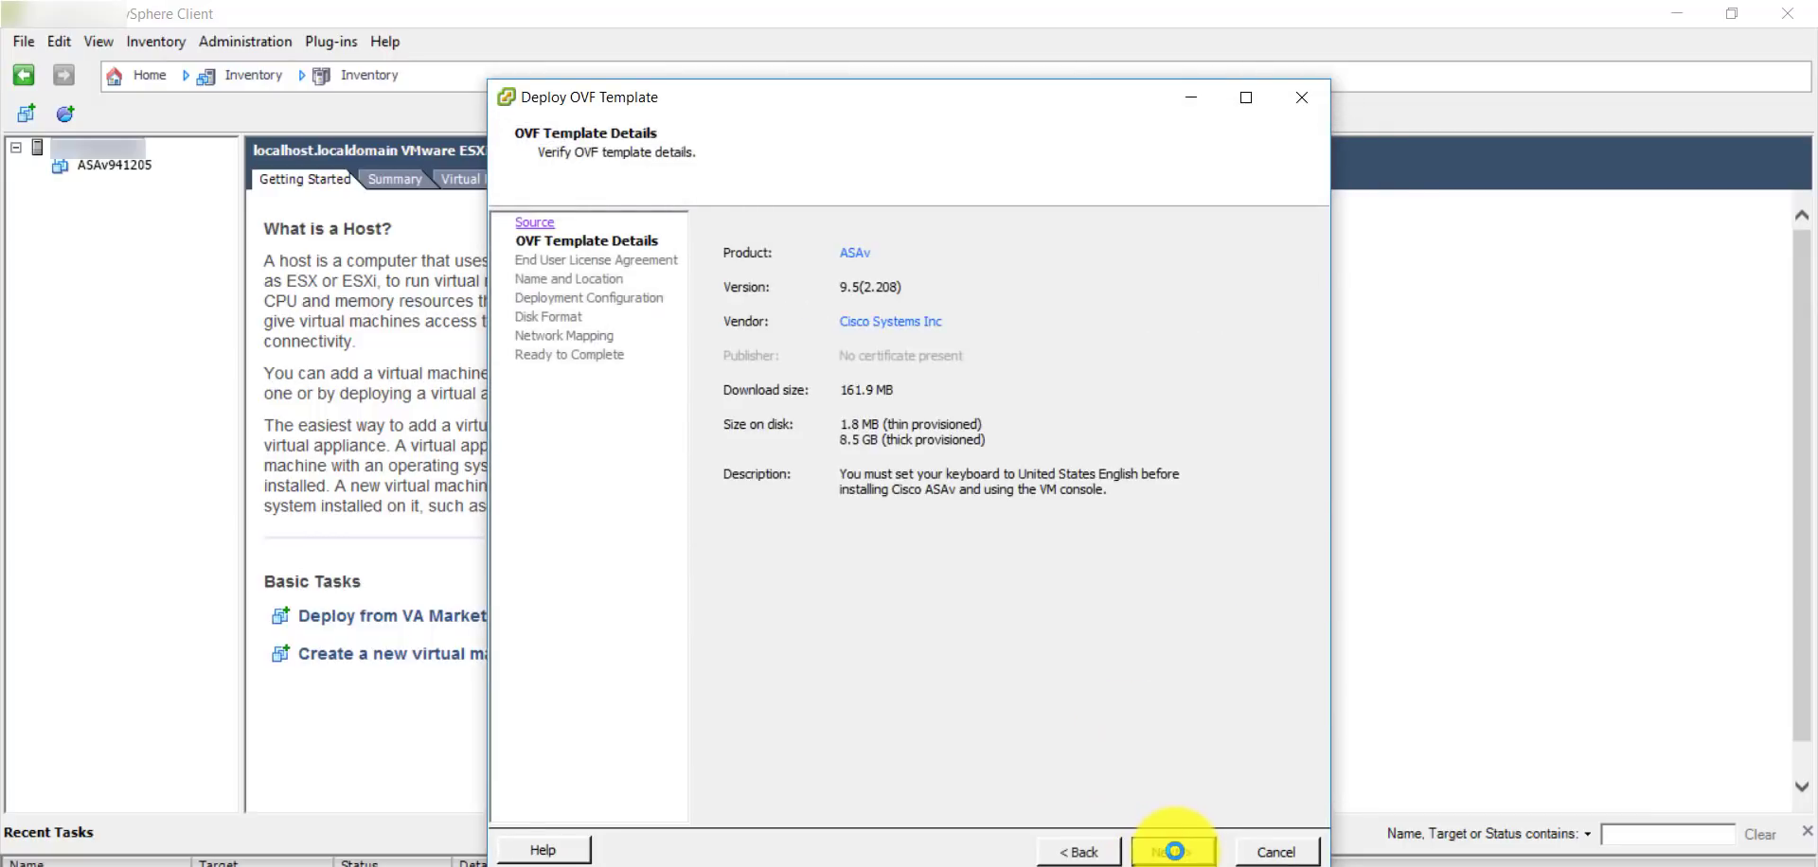
pyautogui.click(1176, 852)
pyautogui.click(767, 809)
pyautogui.click(767, 809)
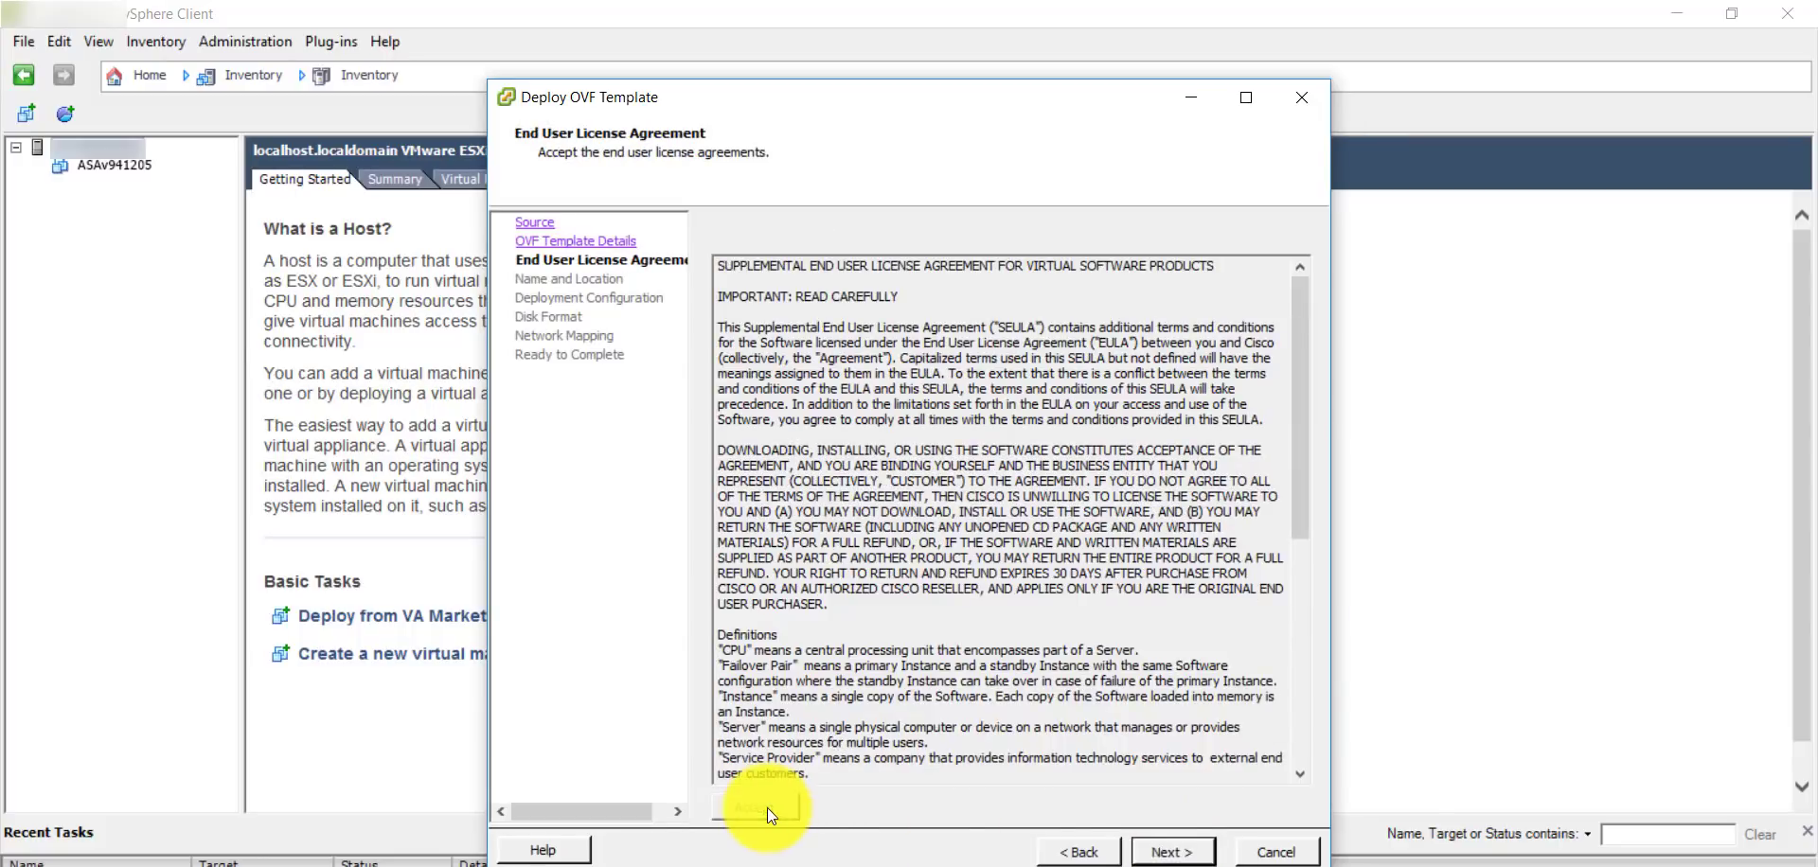
pyautogui.click(1182, 852)
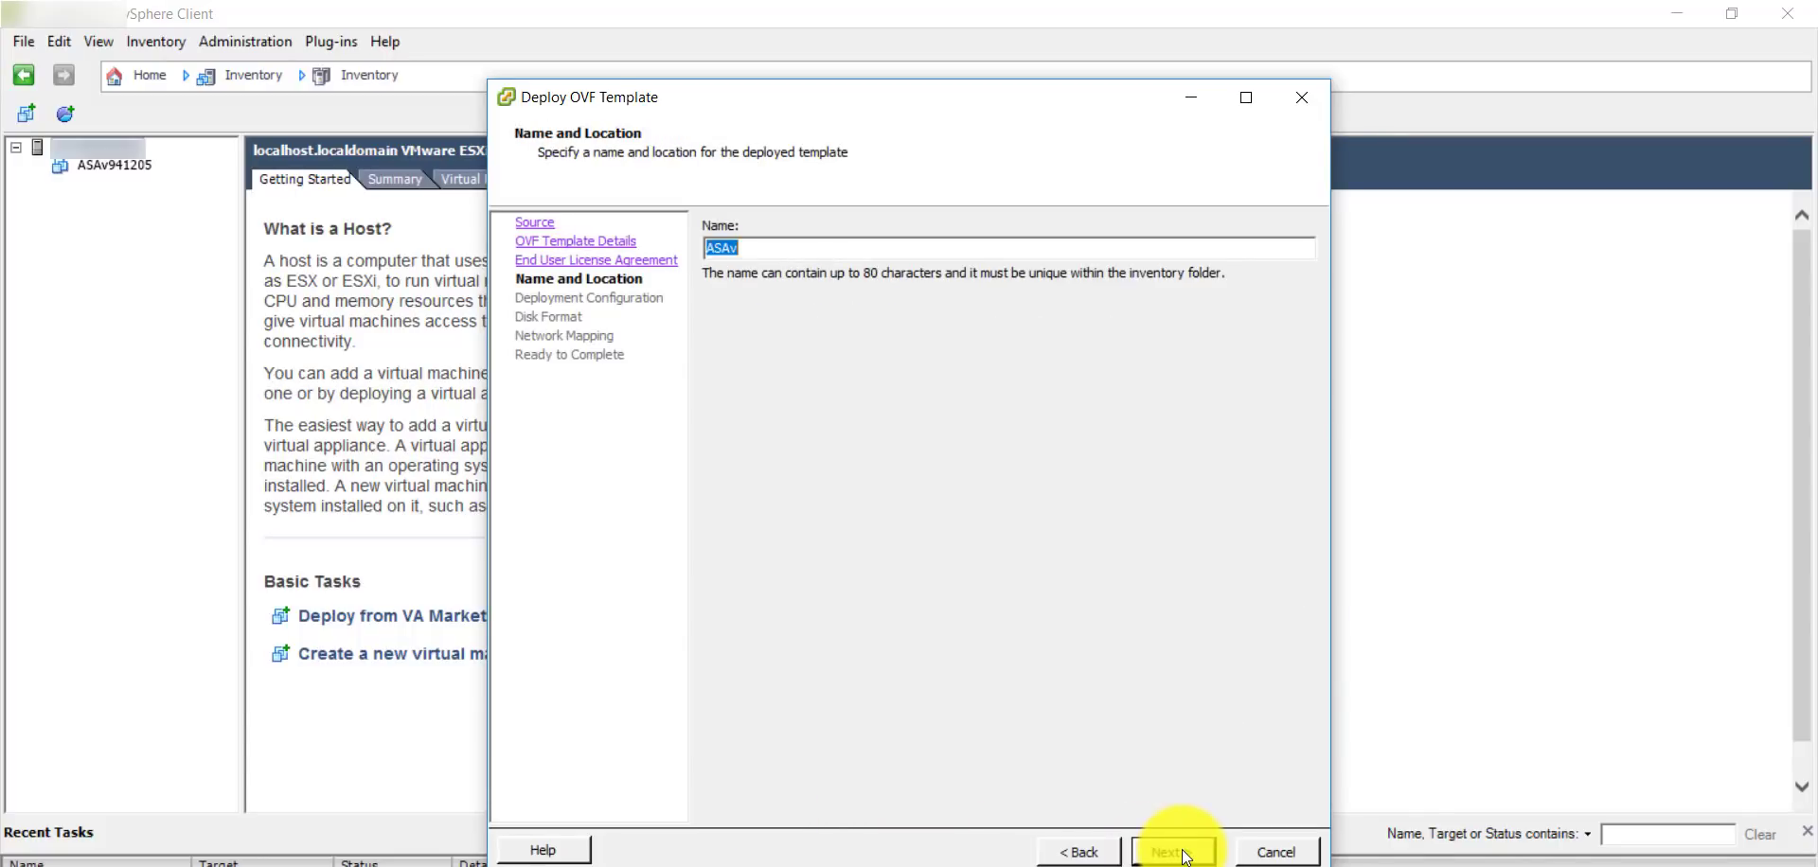
# Name the new virtual appliance ASAv952208 and continue to the deployment configuration.
pyautogui.press('End')
pyautogui.write('952208')
pyautogui.click(1184, 851)
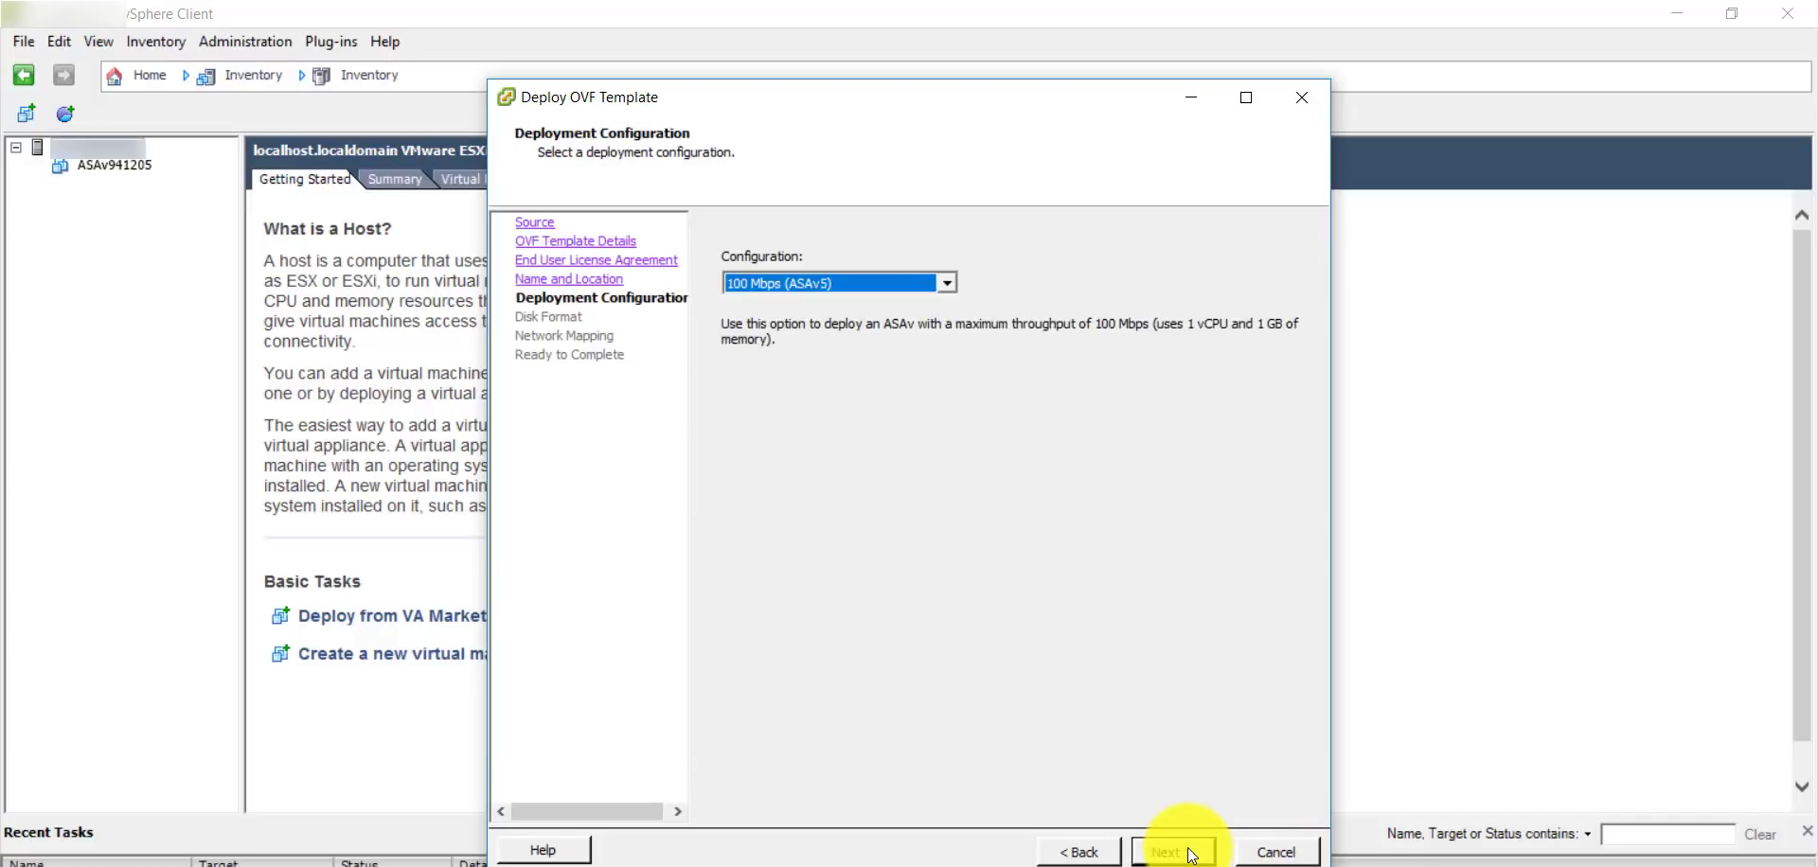
# Keep 100 Mbps (ASAv5), Thick Provision Lazy Zeroed and the VM Network mappings, deploy the appliance, and dismiss the completion notice.
pyautogui.click(1174, 851)
pyautogui.click(1174, 852)
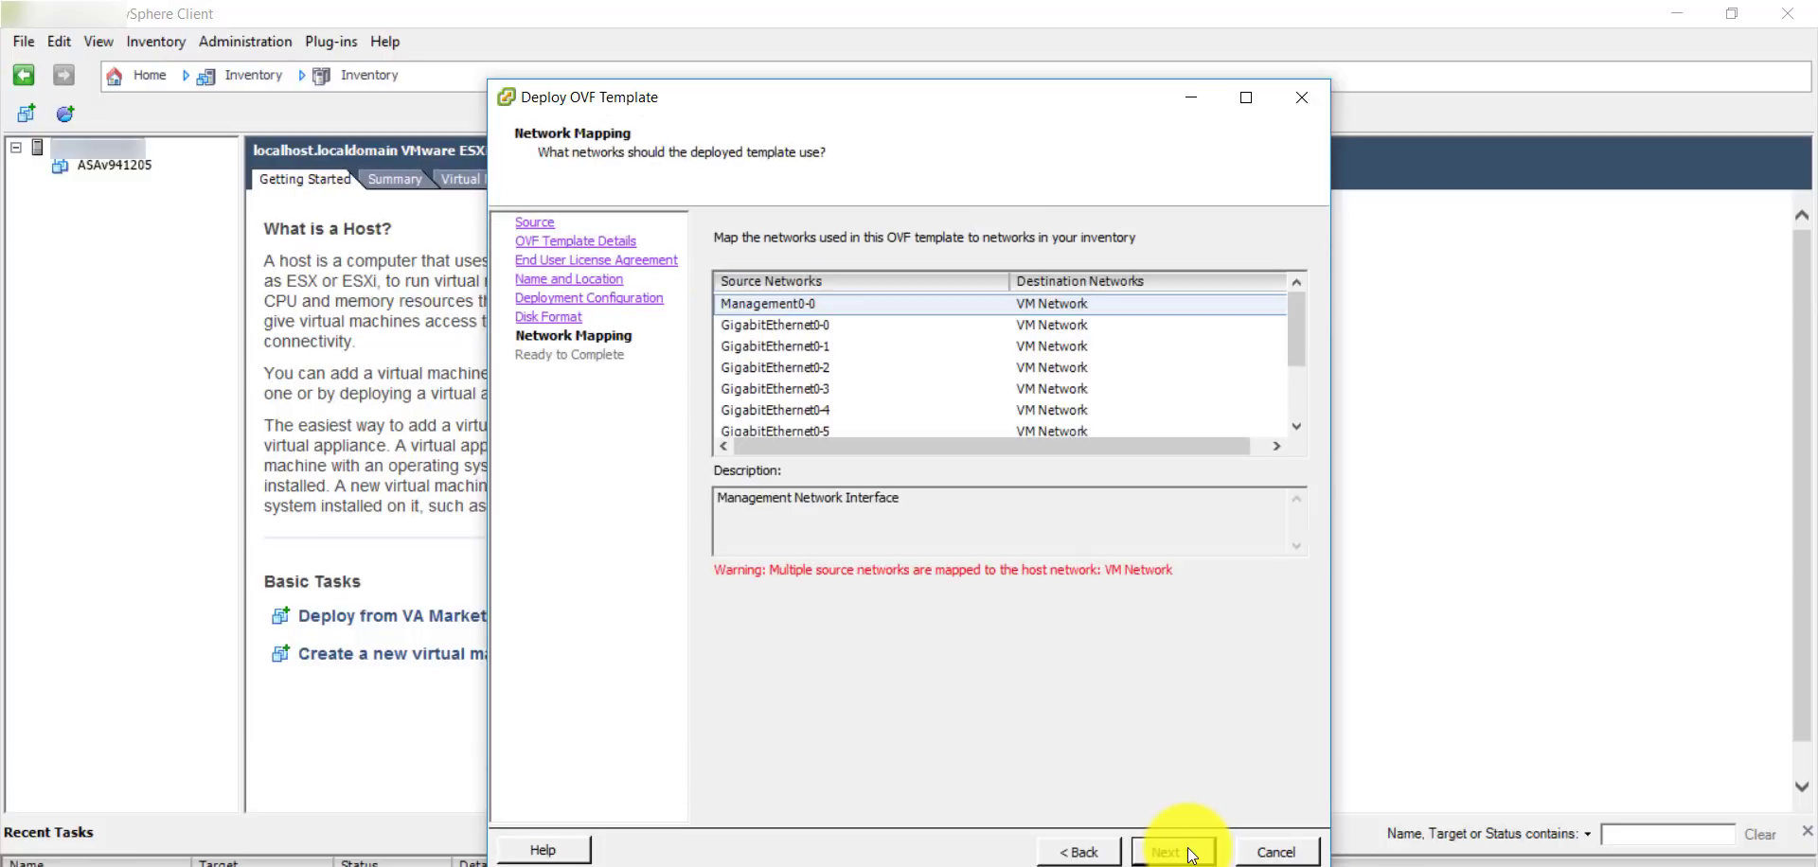
pyautogui.click(1174, 851)
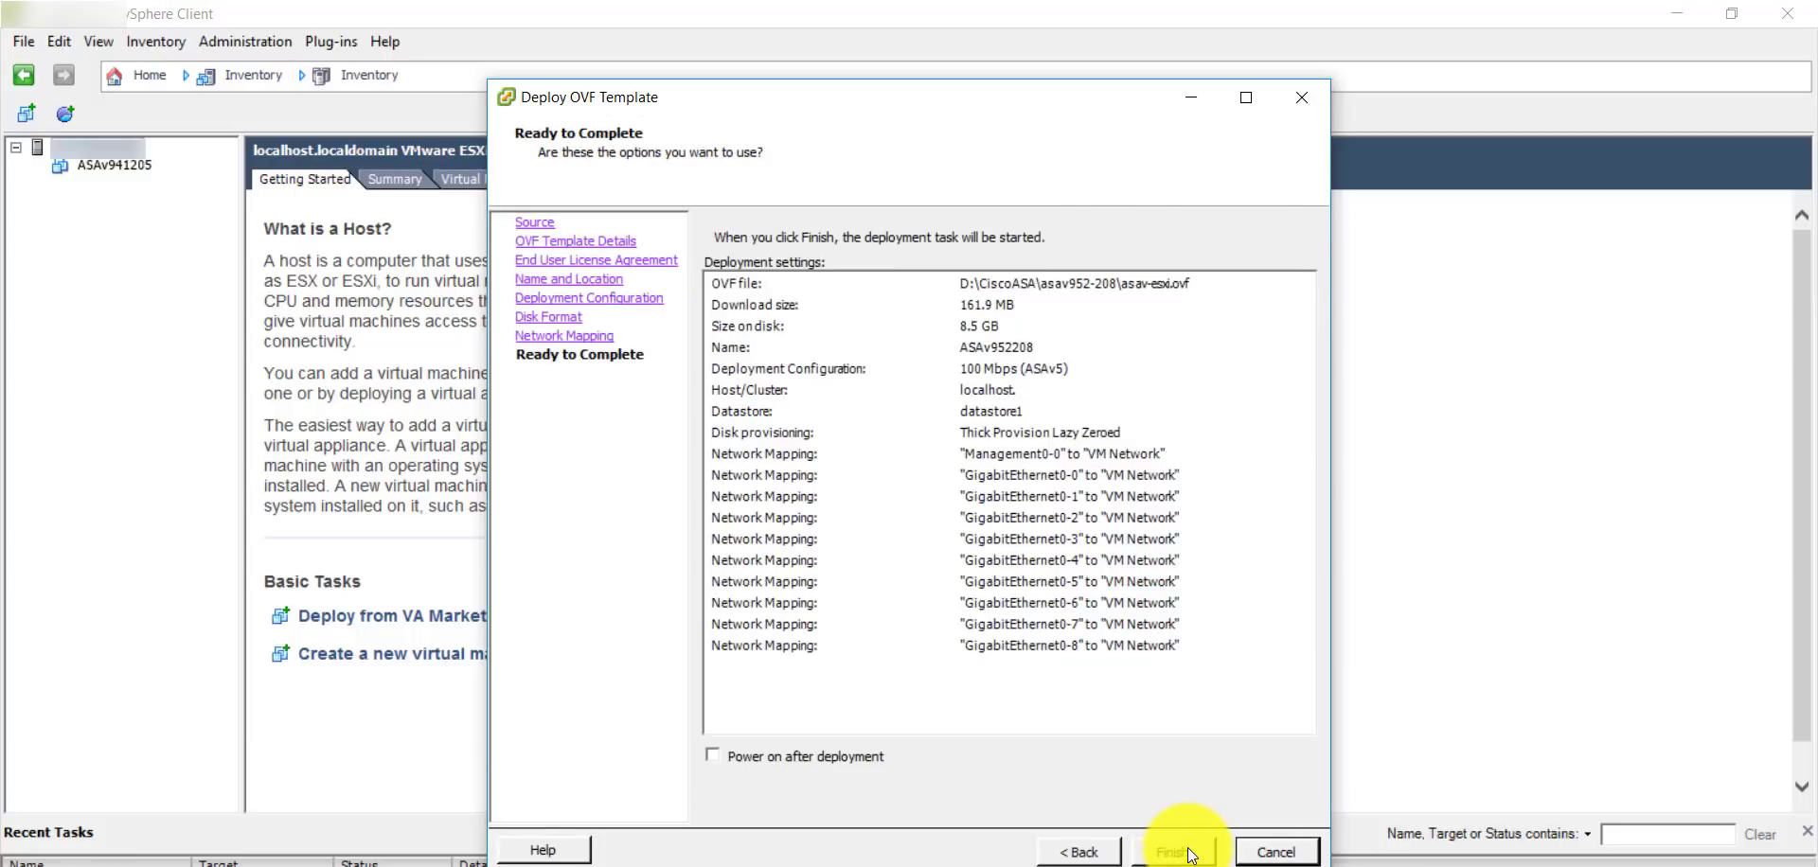
pyautogui.click(1174, 851)
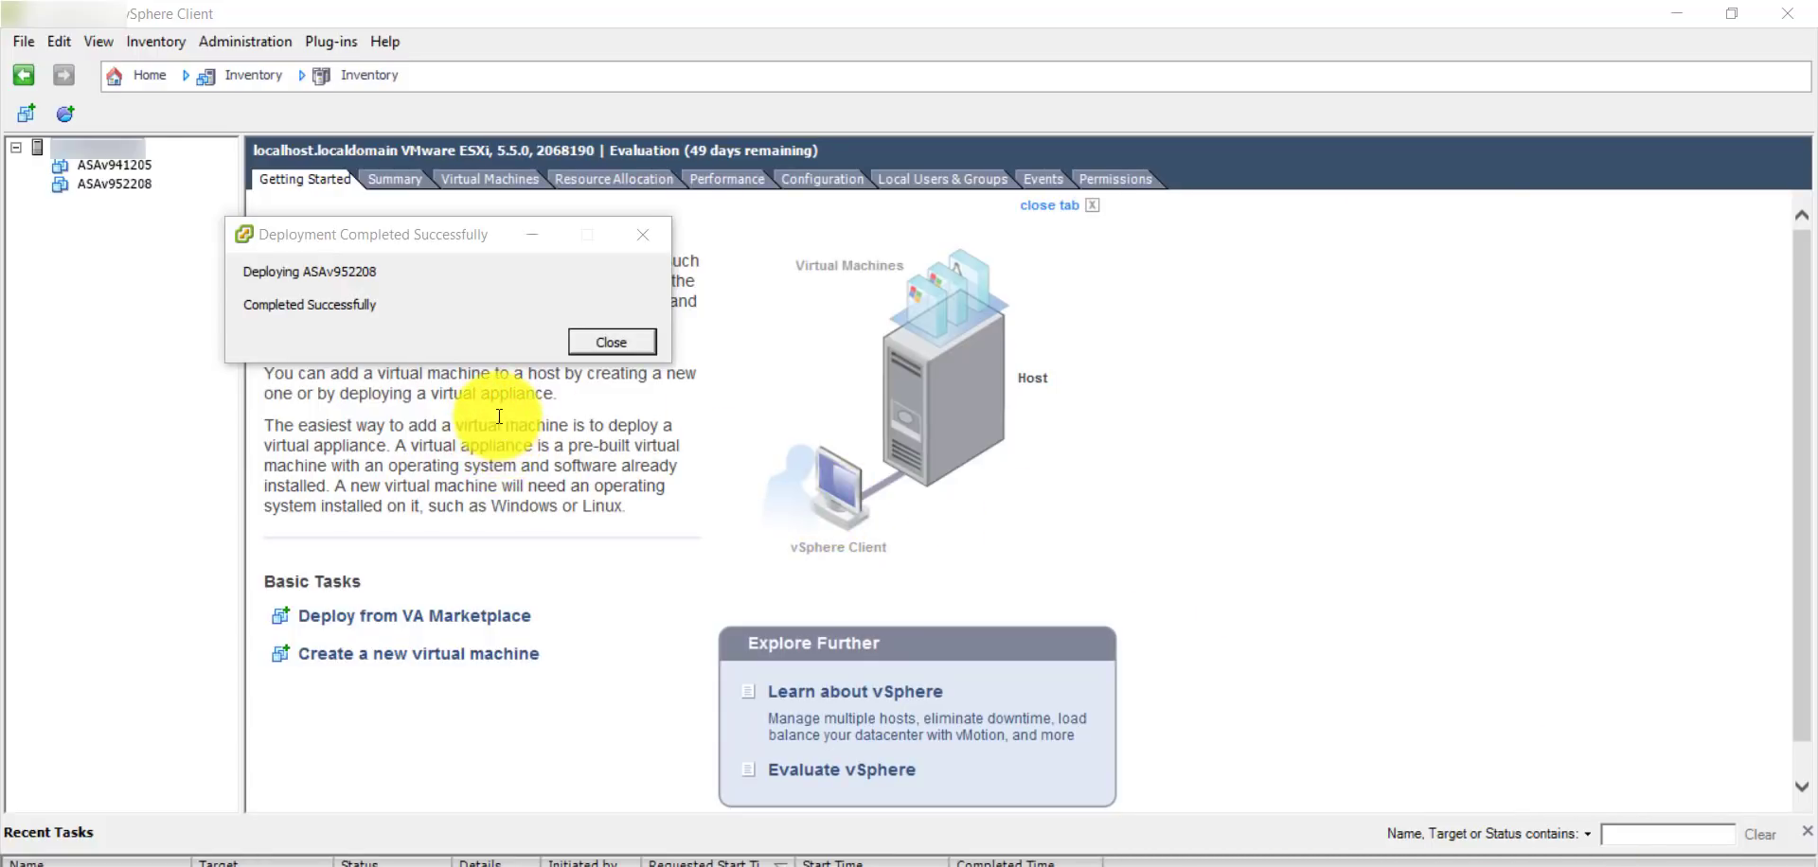
pyautogui.click(631, 341)
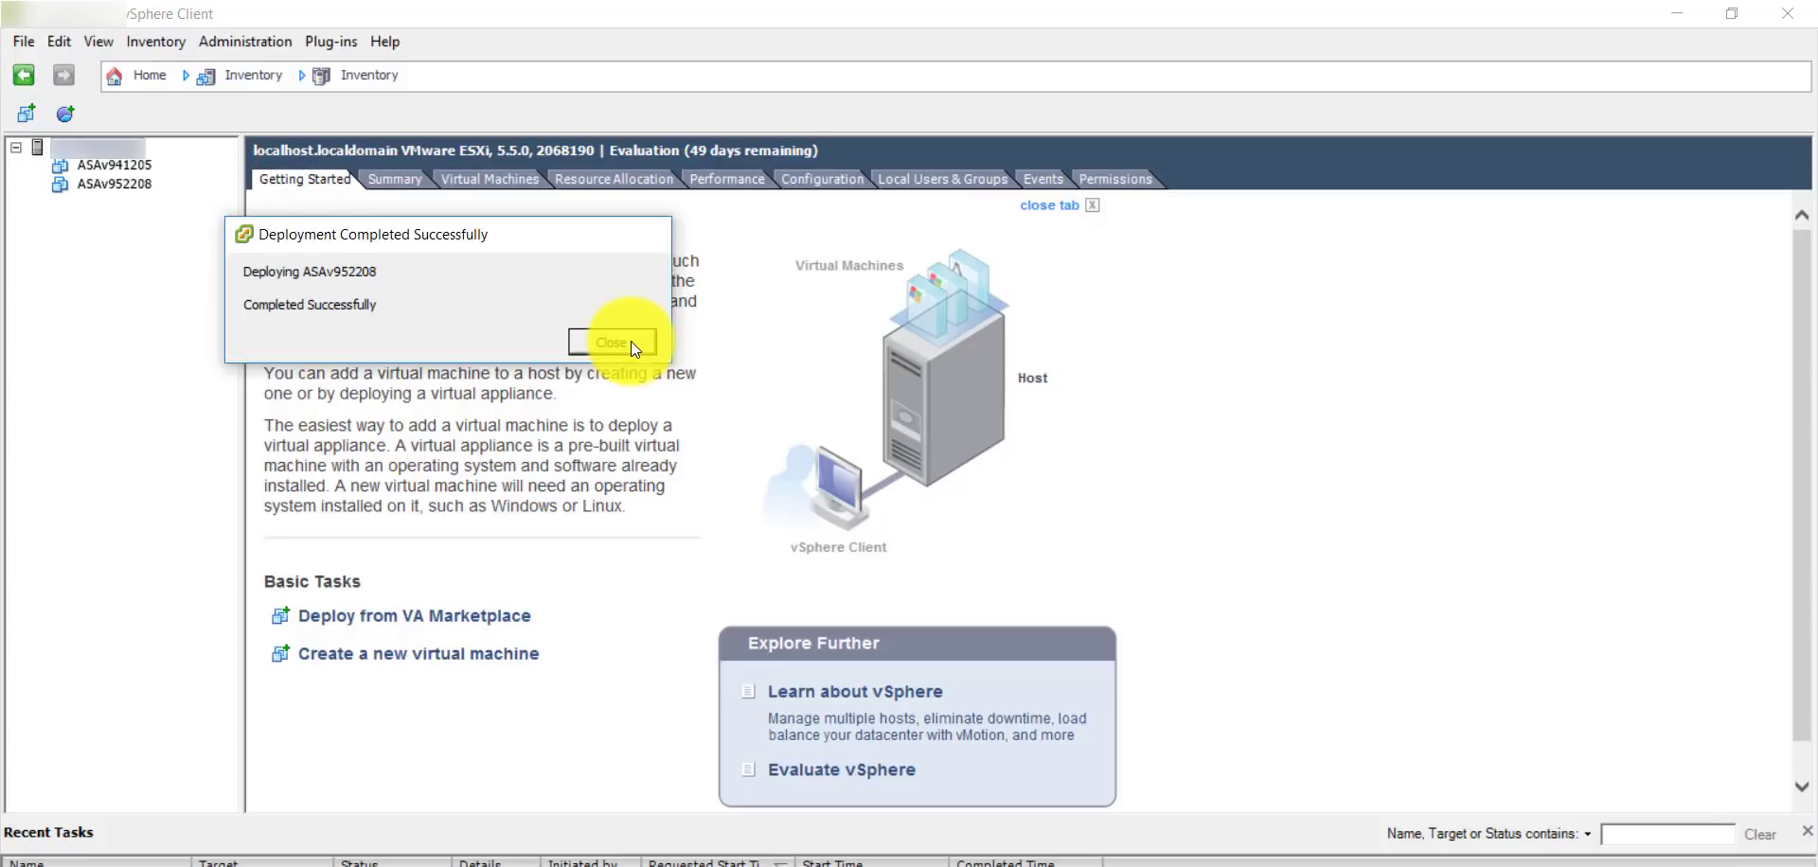
# Open the ESXi host's networking configuration and begin adding a Virtual Machine network on a new vSphere standard switch.
pyautogui.click(827, 177)
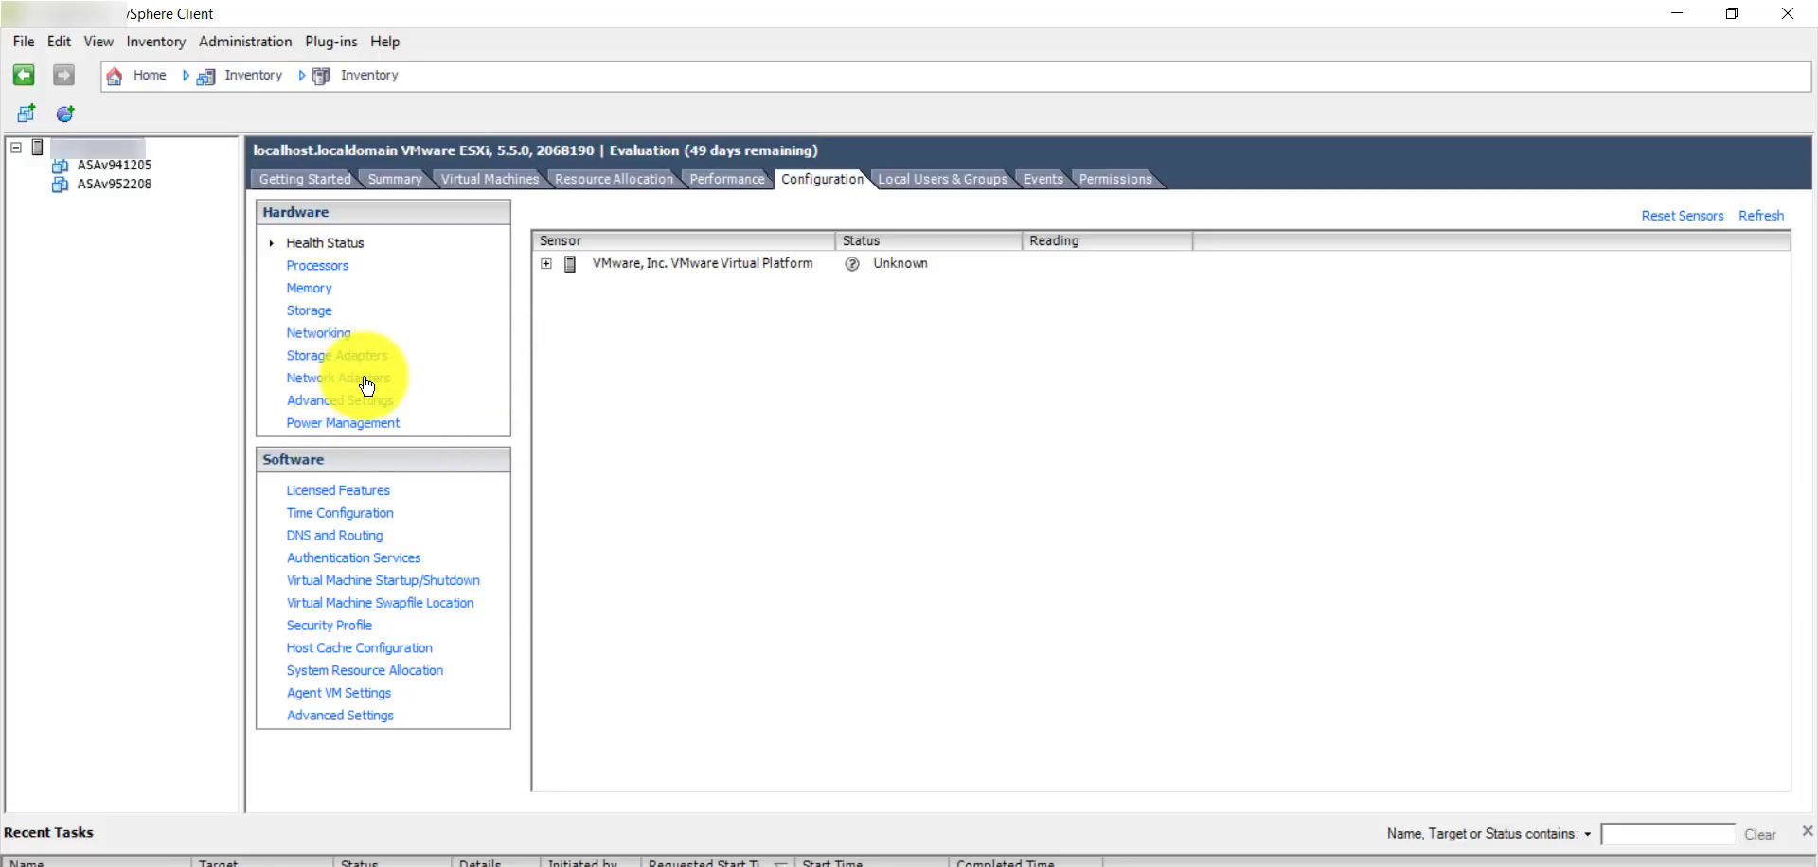
pyautogui.click(336, 337)
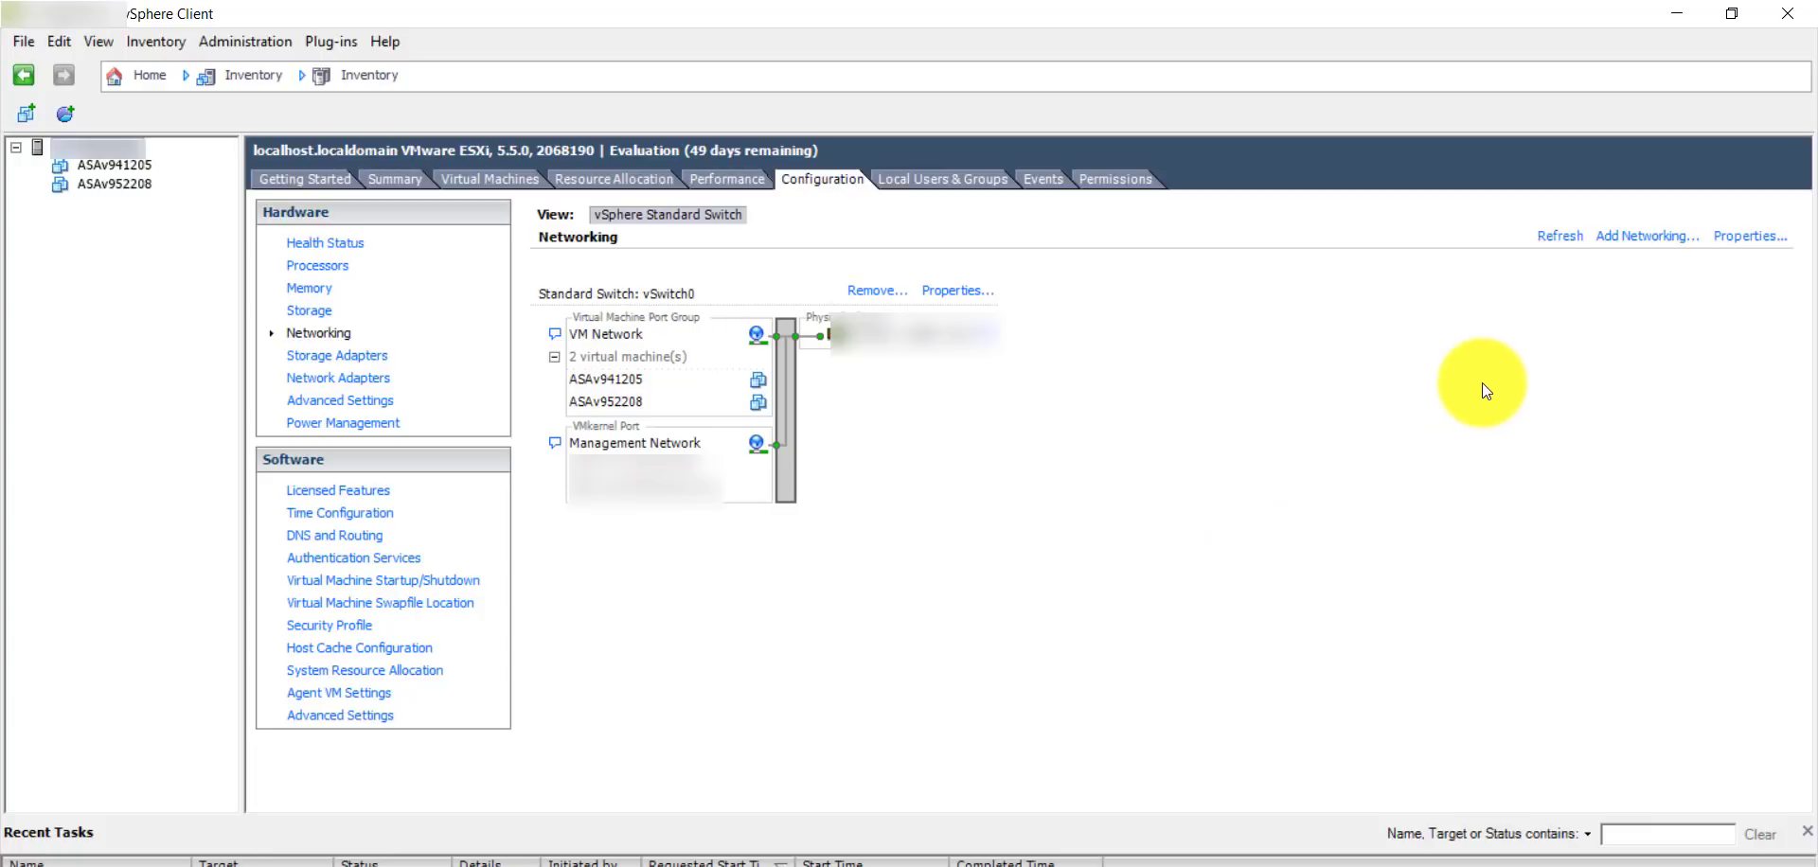
pyautogui.click(1621, 244)
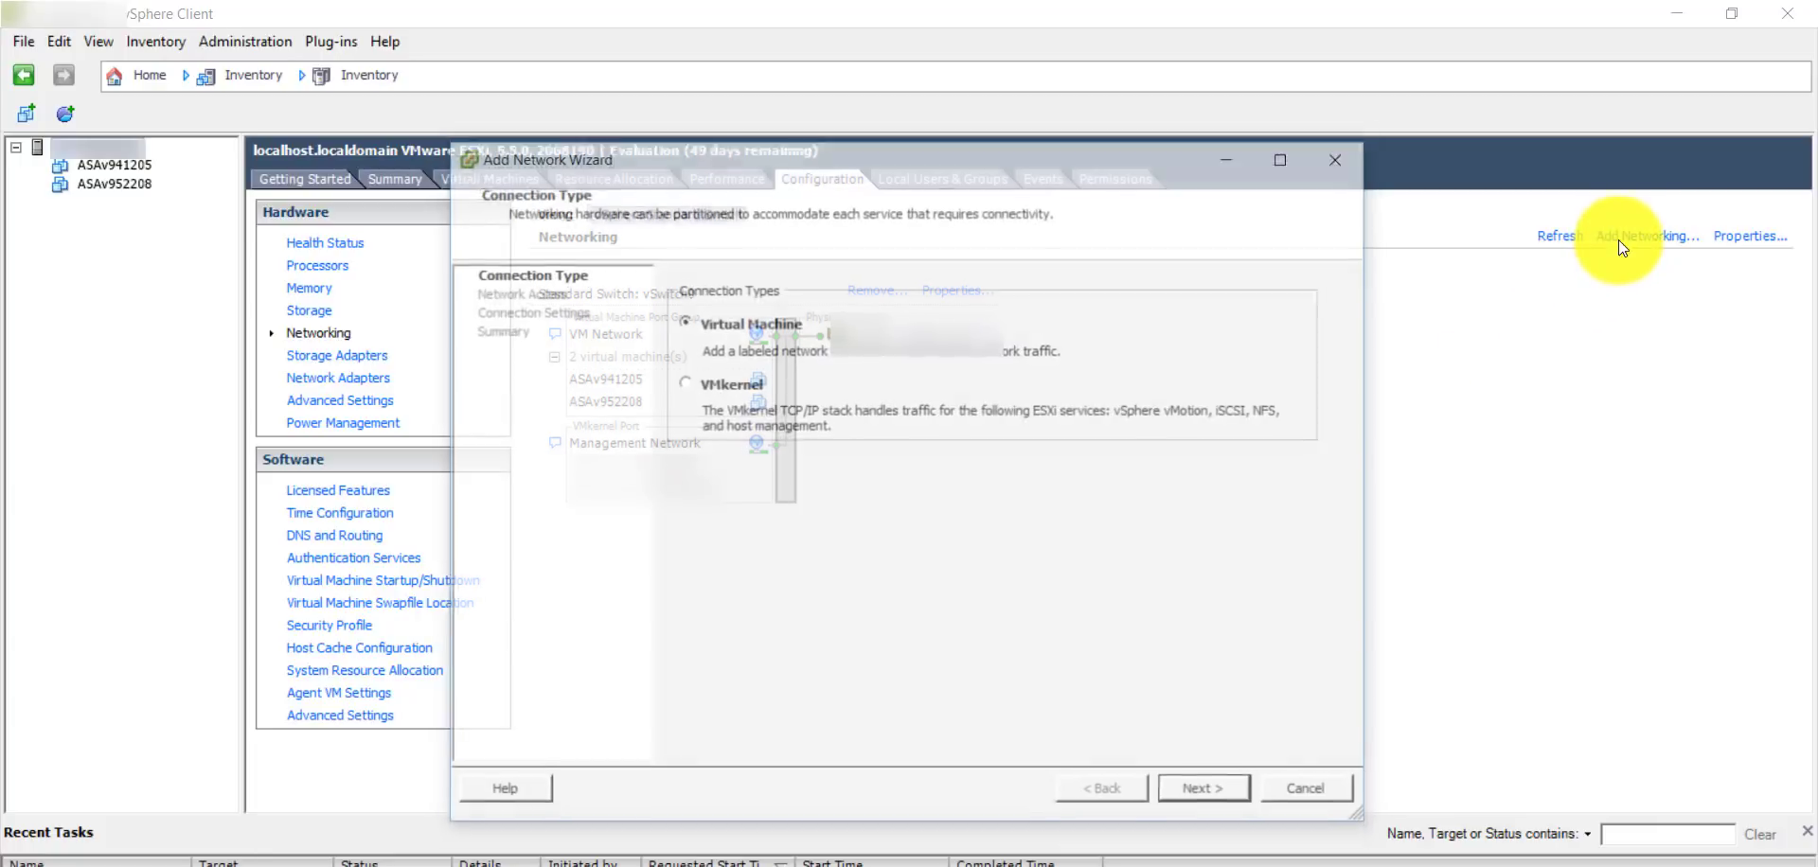
pyautogui.click(1208, 796)
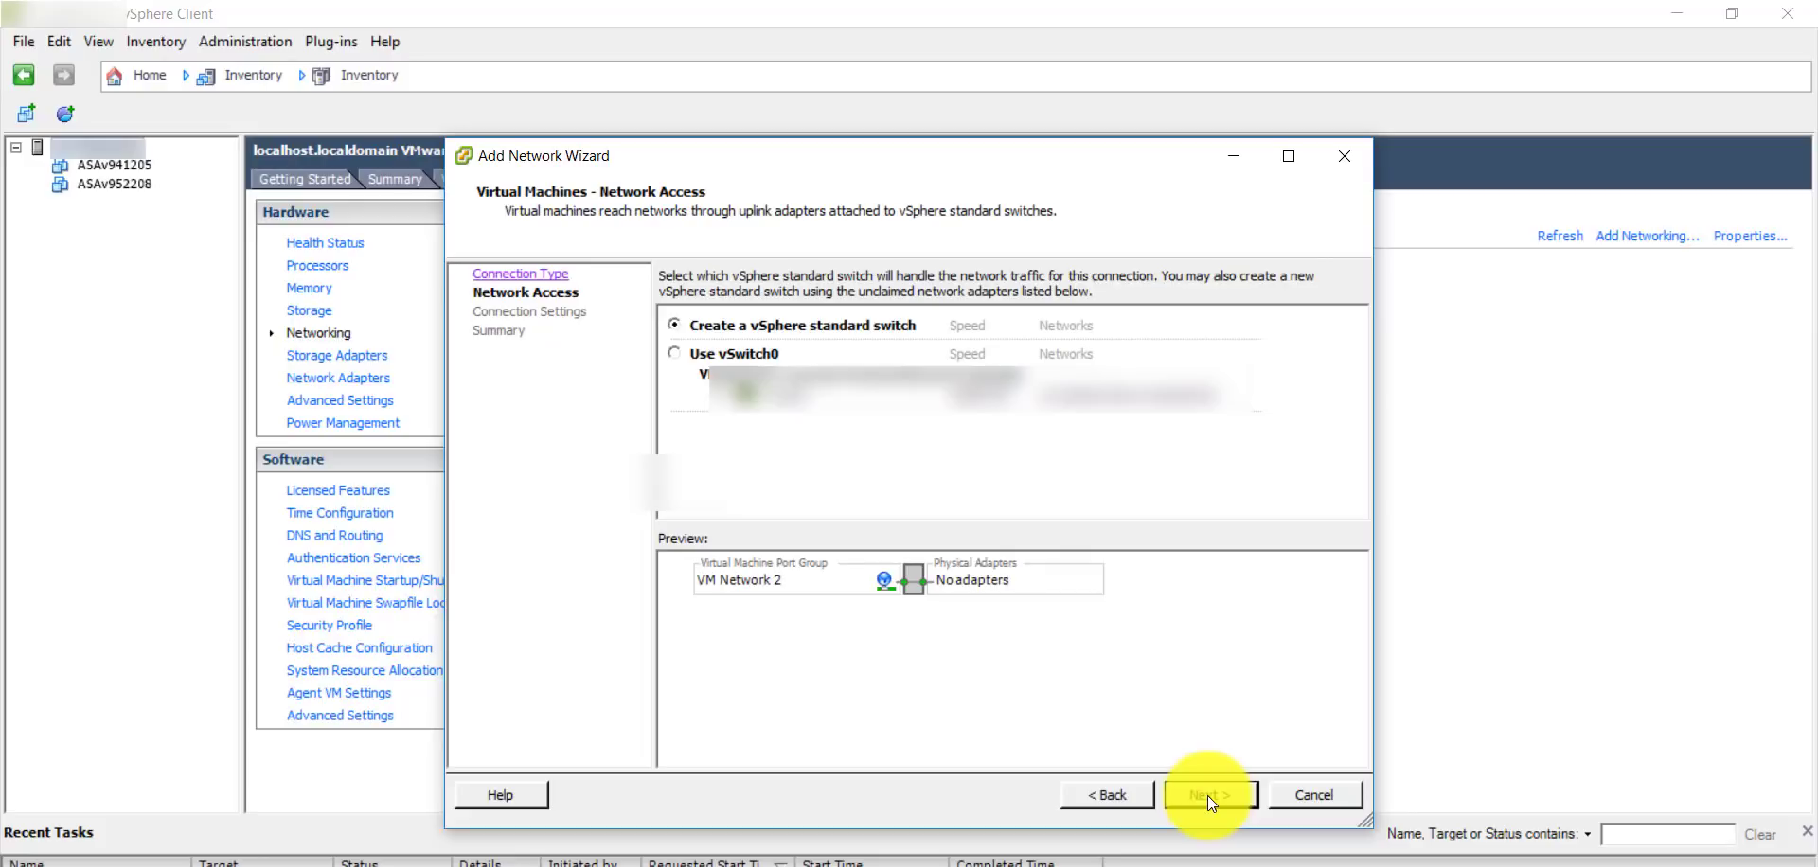
pyautogui.click(1208, 796)
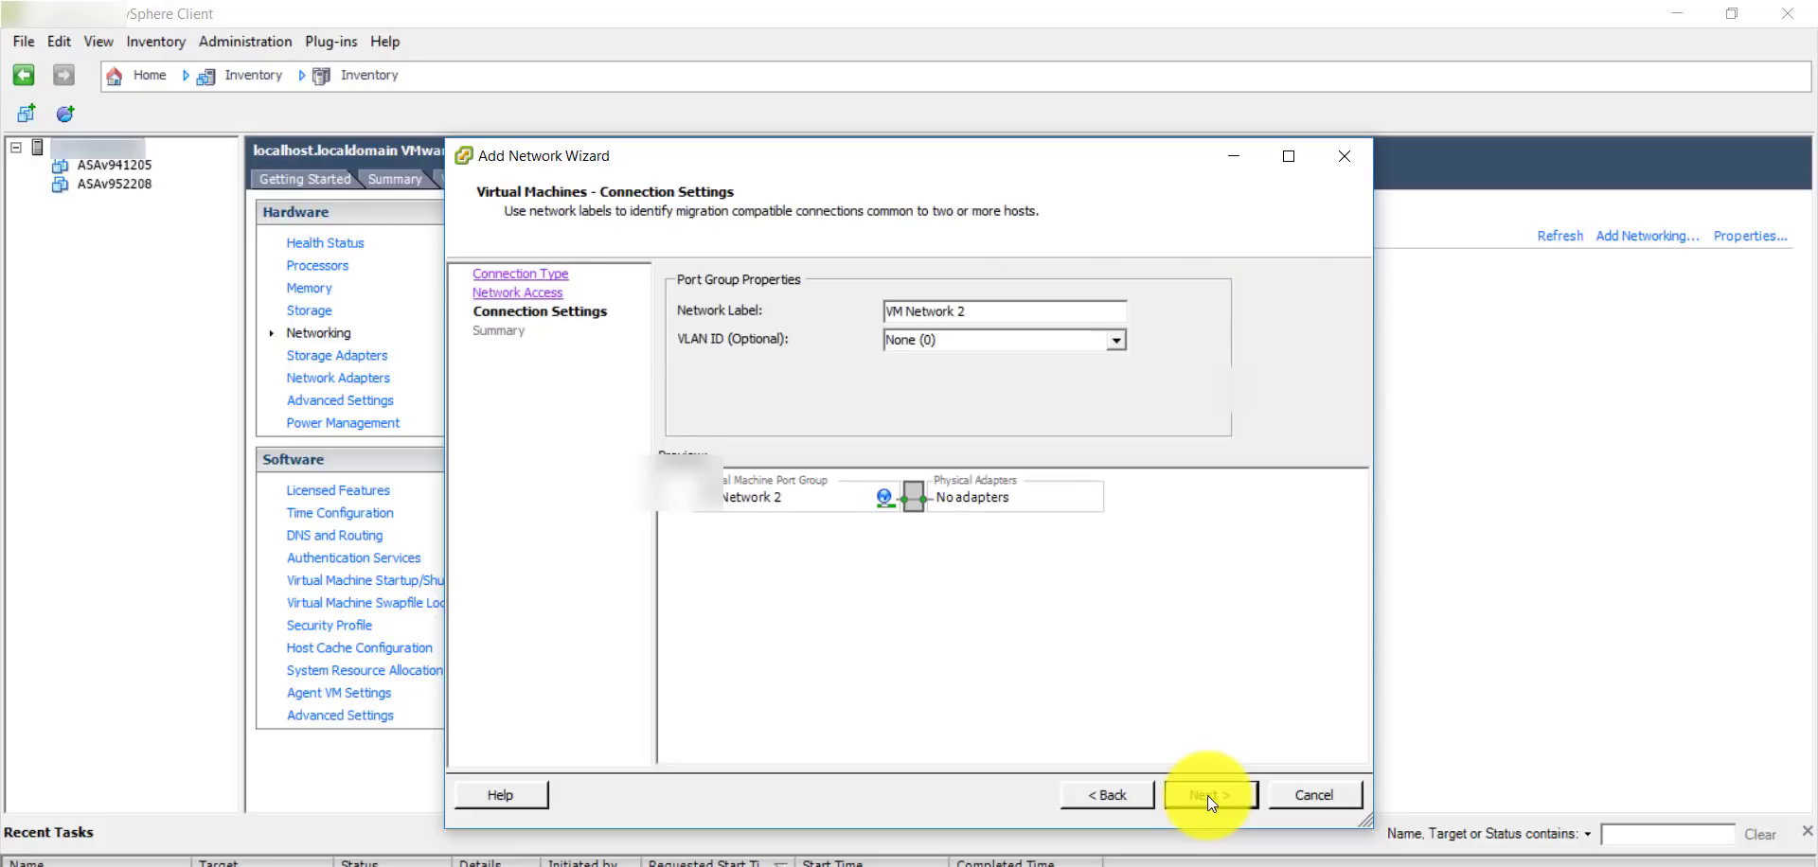
# Label the new port group Outside1 with no VLAN ID and finish creating the network.
pyautogui.moveTo(965, 312); pyautogui.dragTo(864, 313)
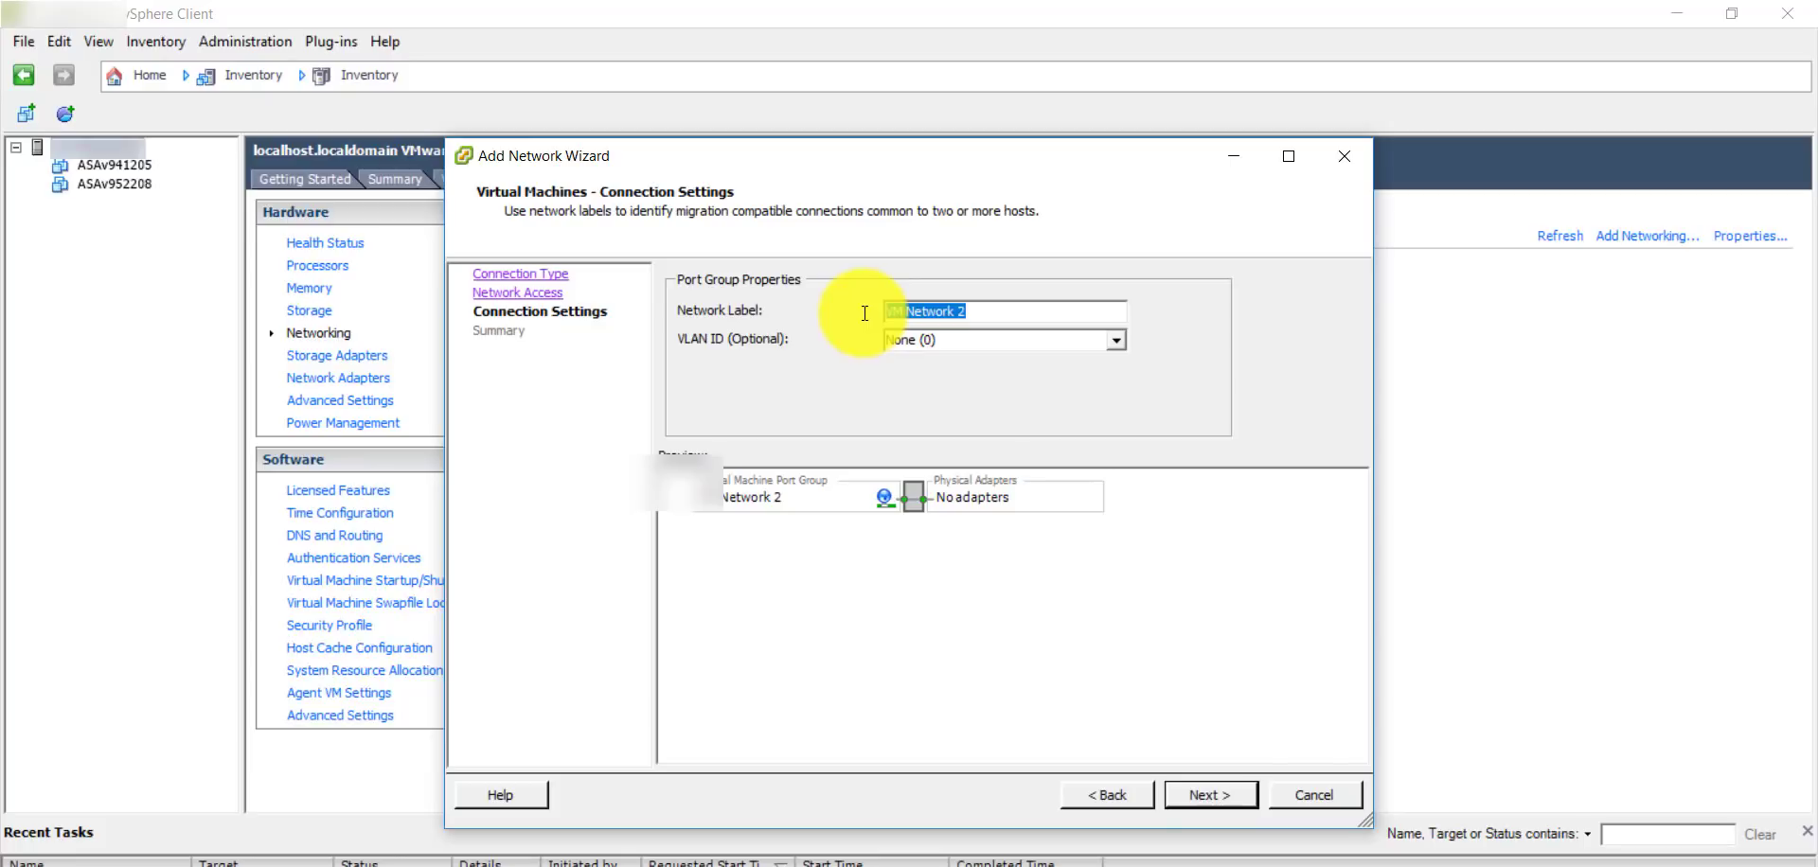
pyautogui.press('BackSpace')
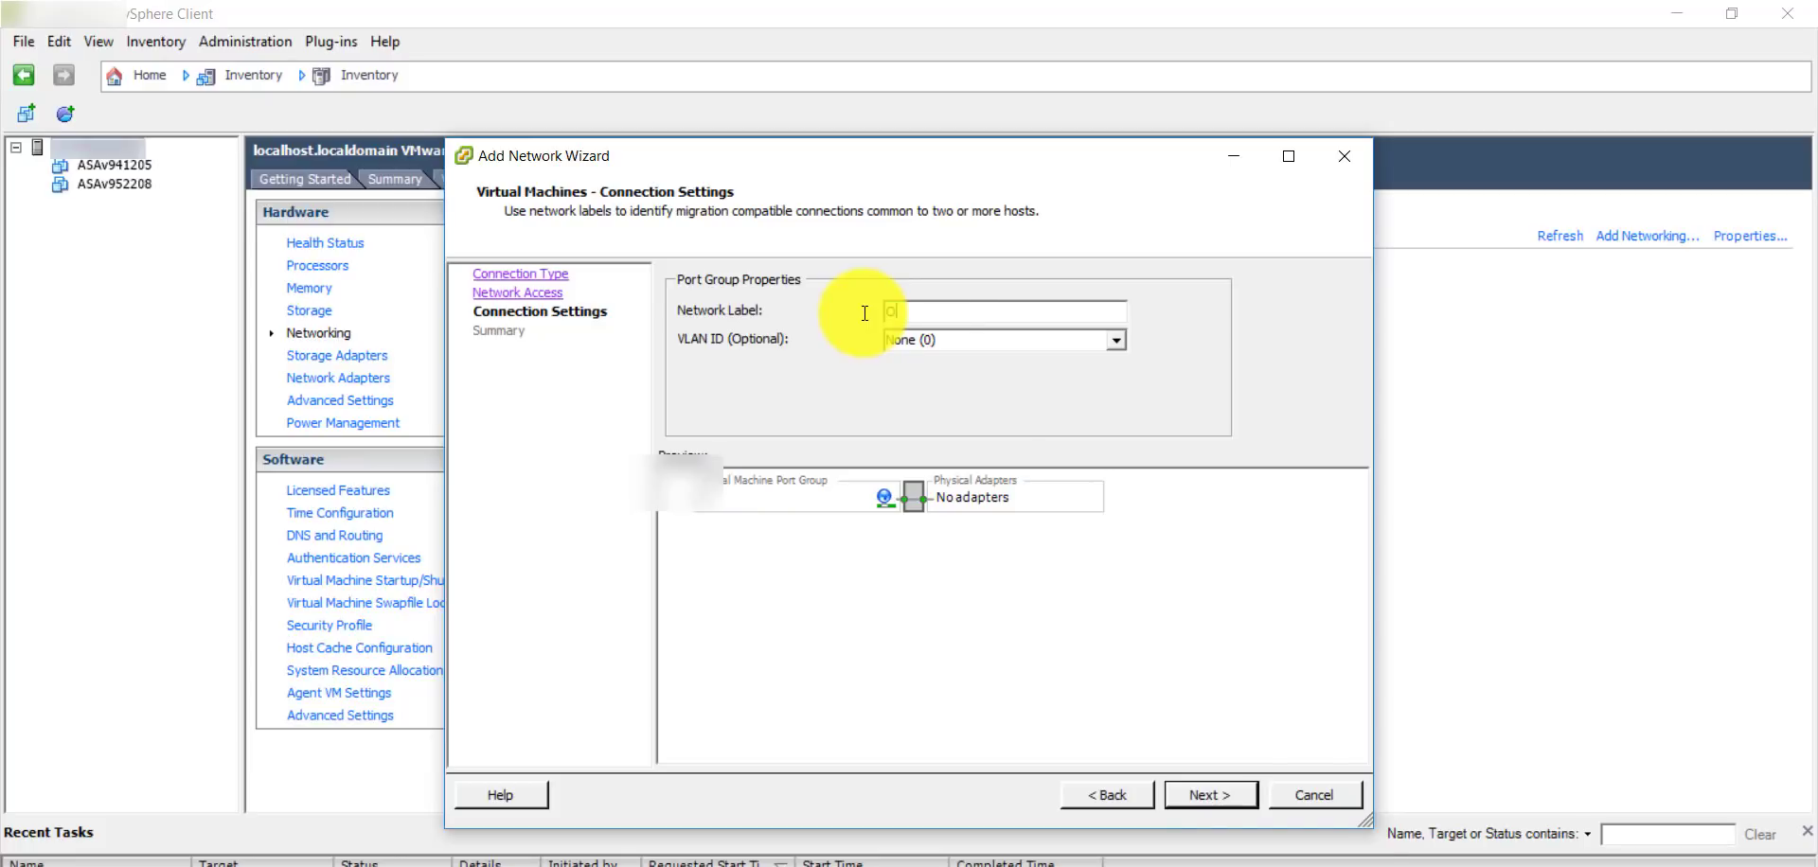
pyautogui.write('Outside1')
pyautogui.click(1197, 797)
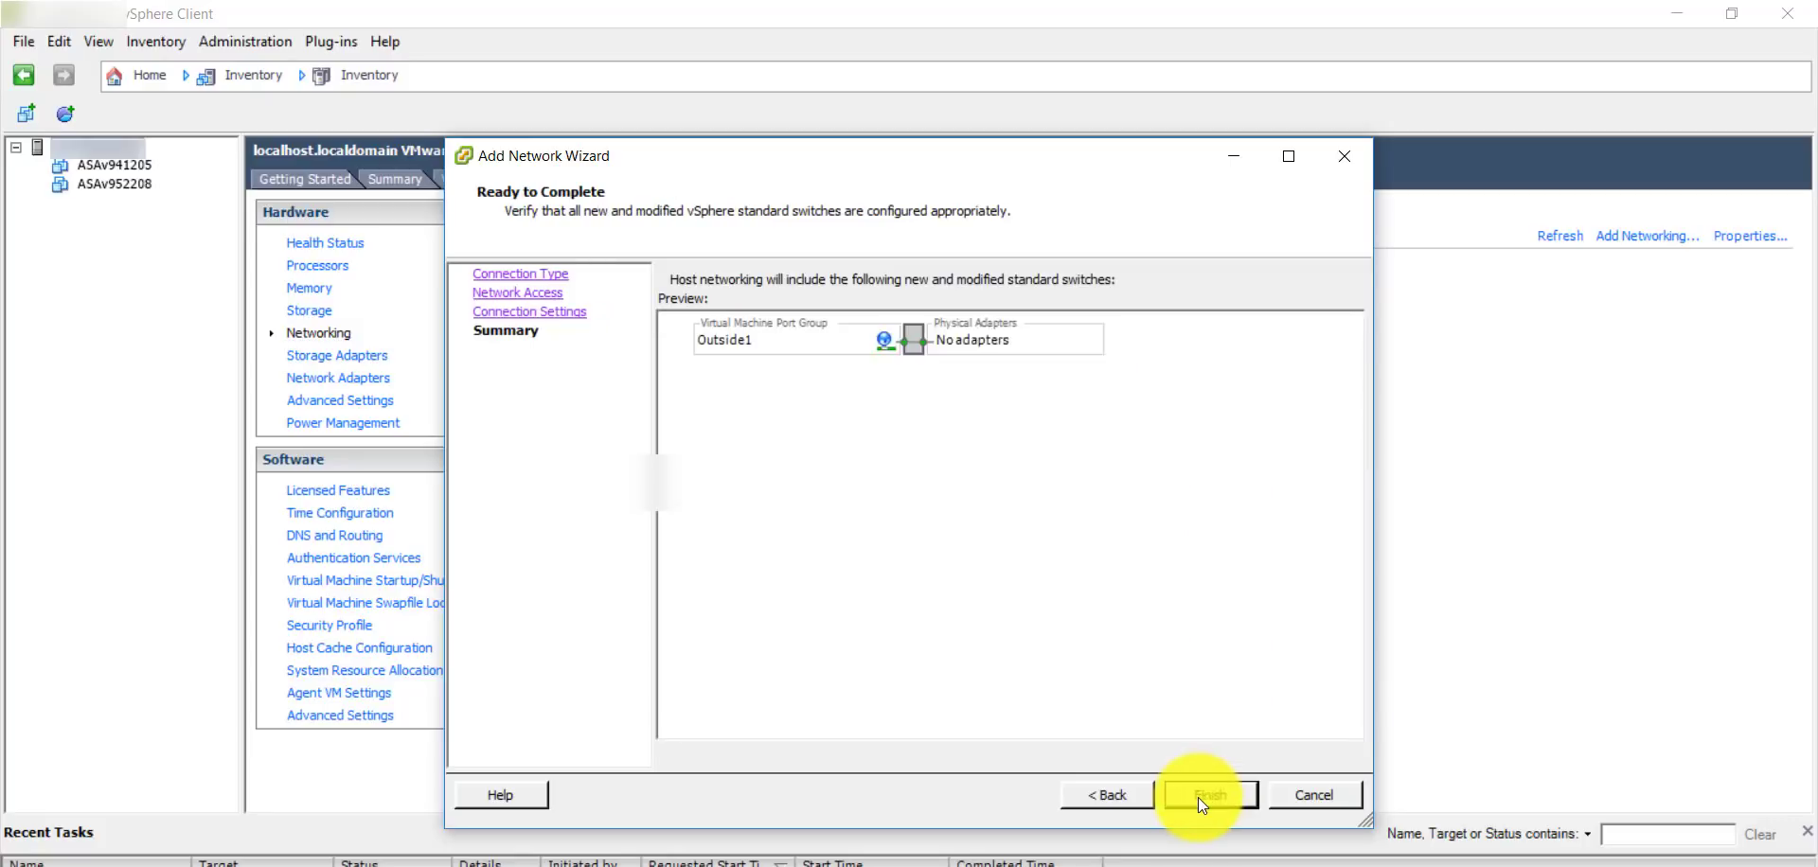
pyautogui.click(1197, 798)
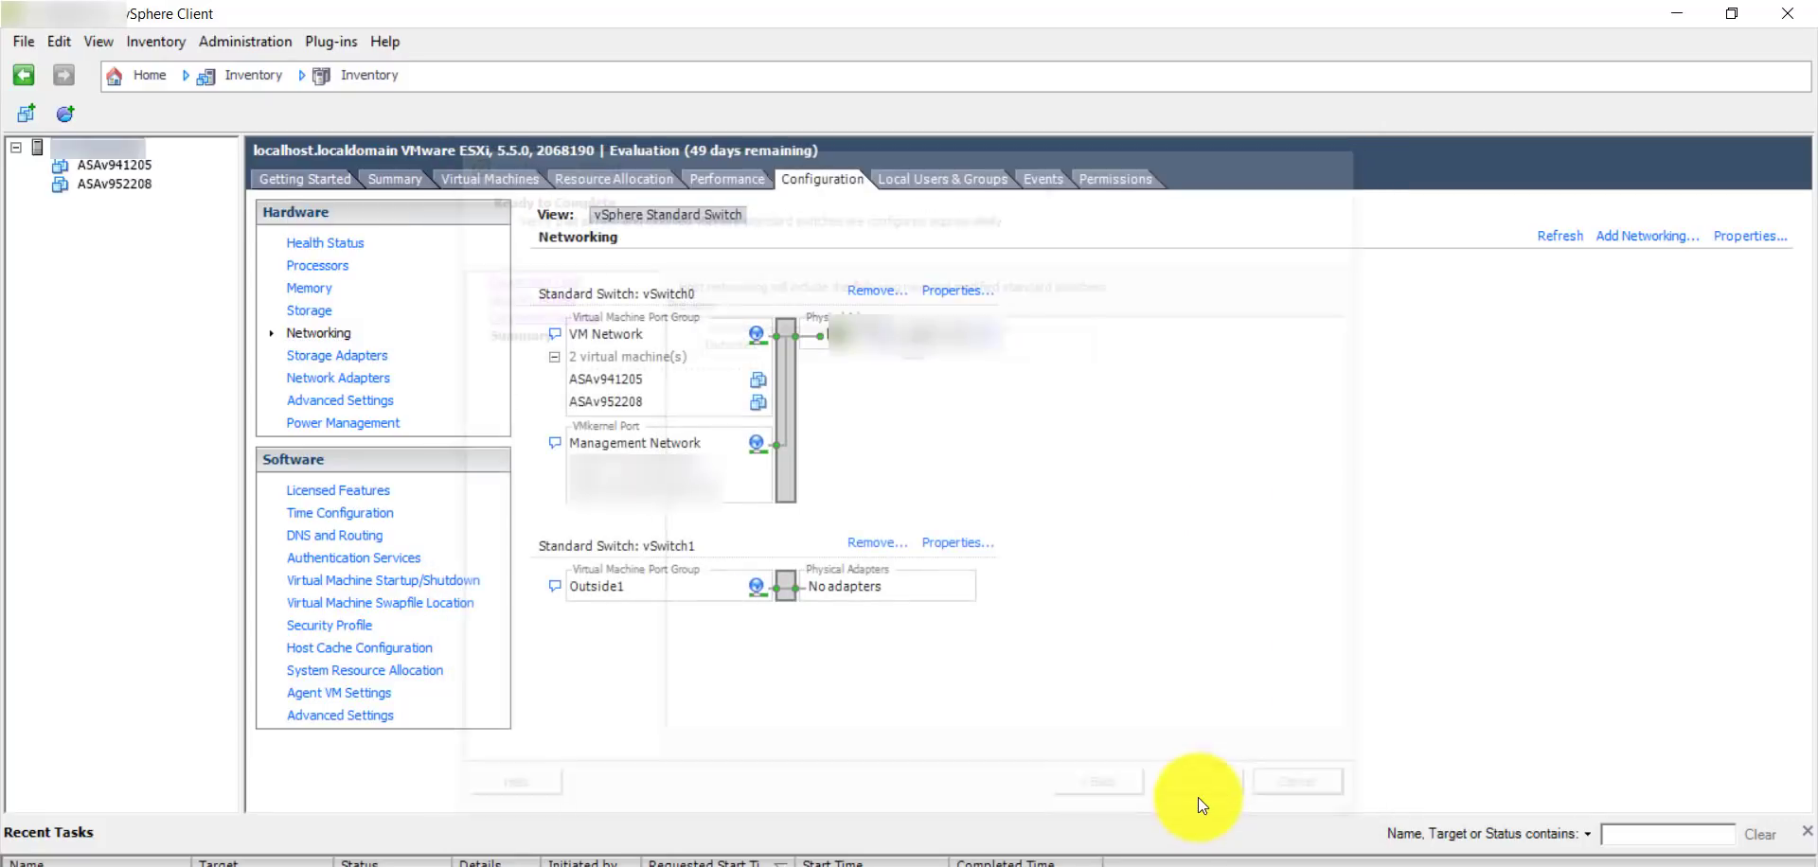
# Add another Virtual Machine network labelled Inside1 on its own new vSphere standard switch.
pyautogui.click(1643, 240)
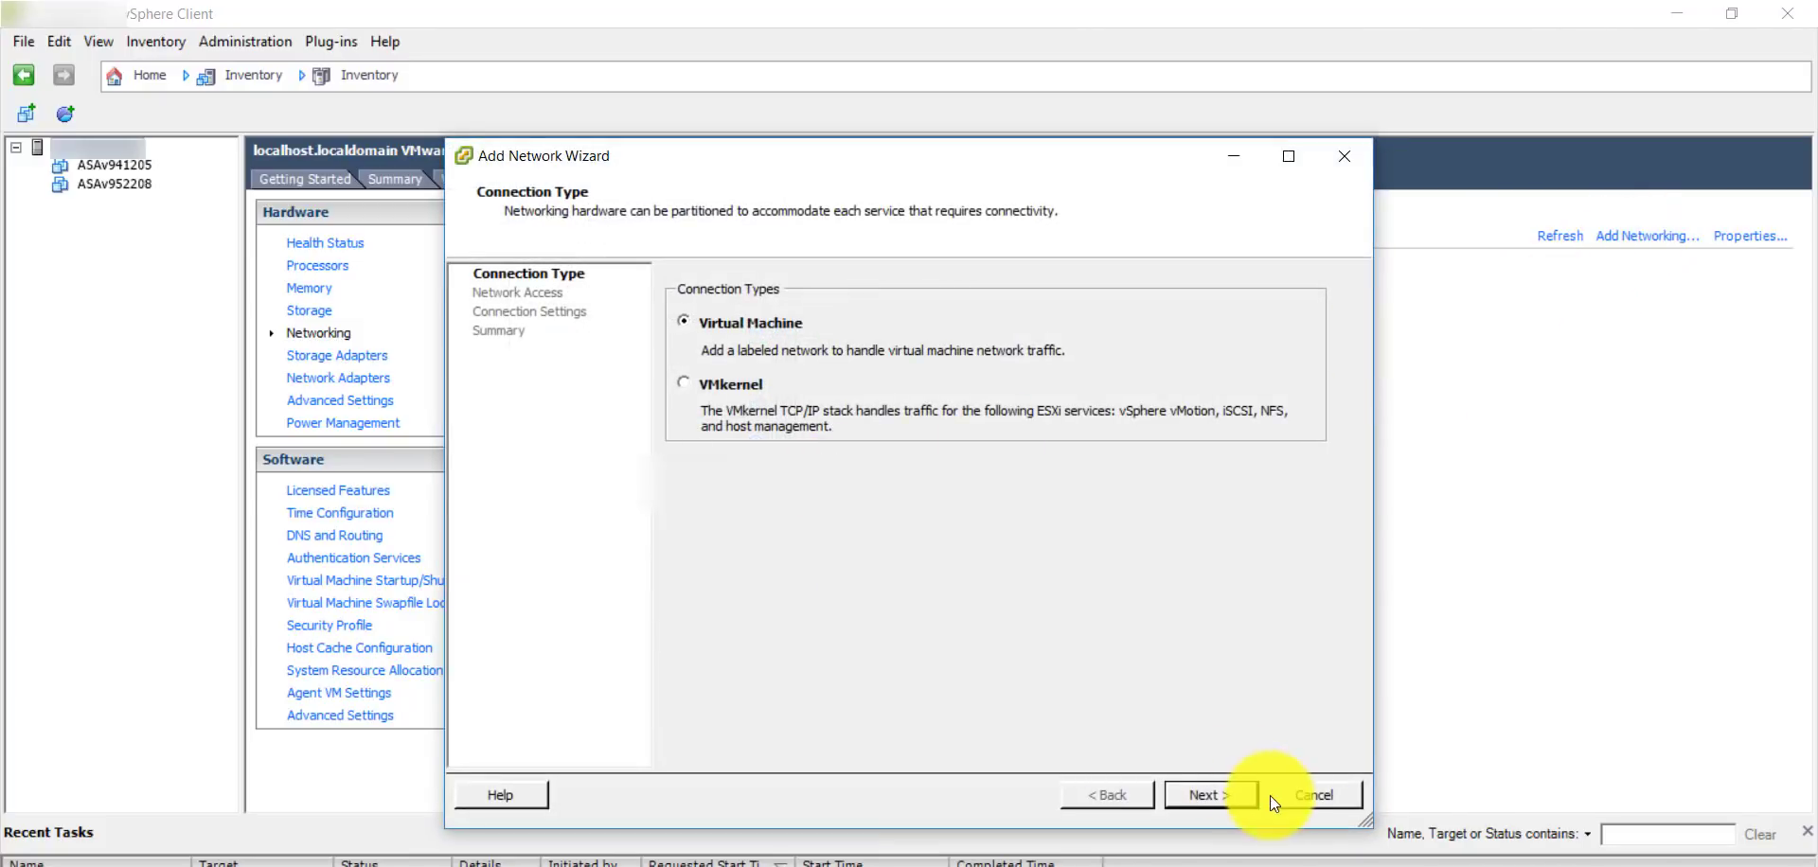
pyautogui.click(1214, 798)
pyautogui.click(1214, 797)
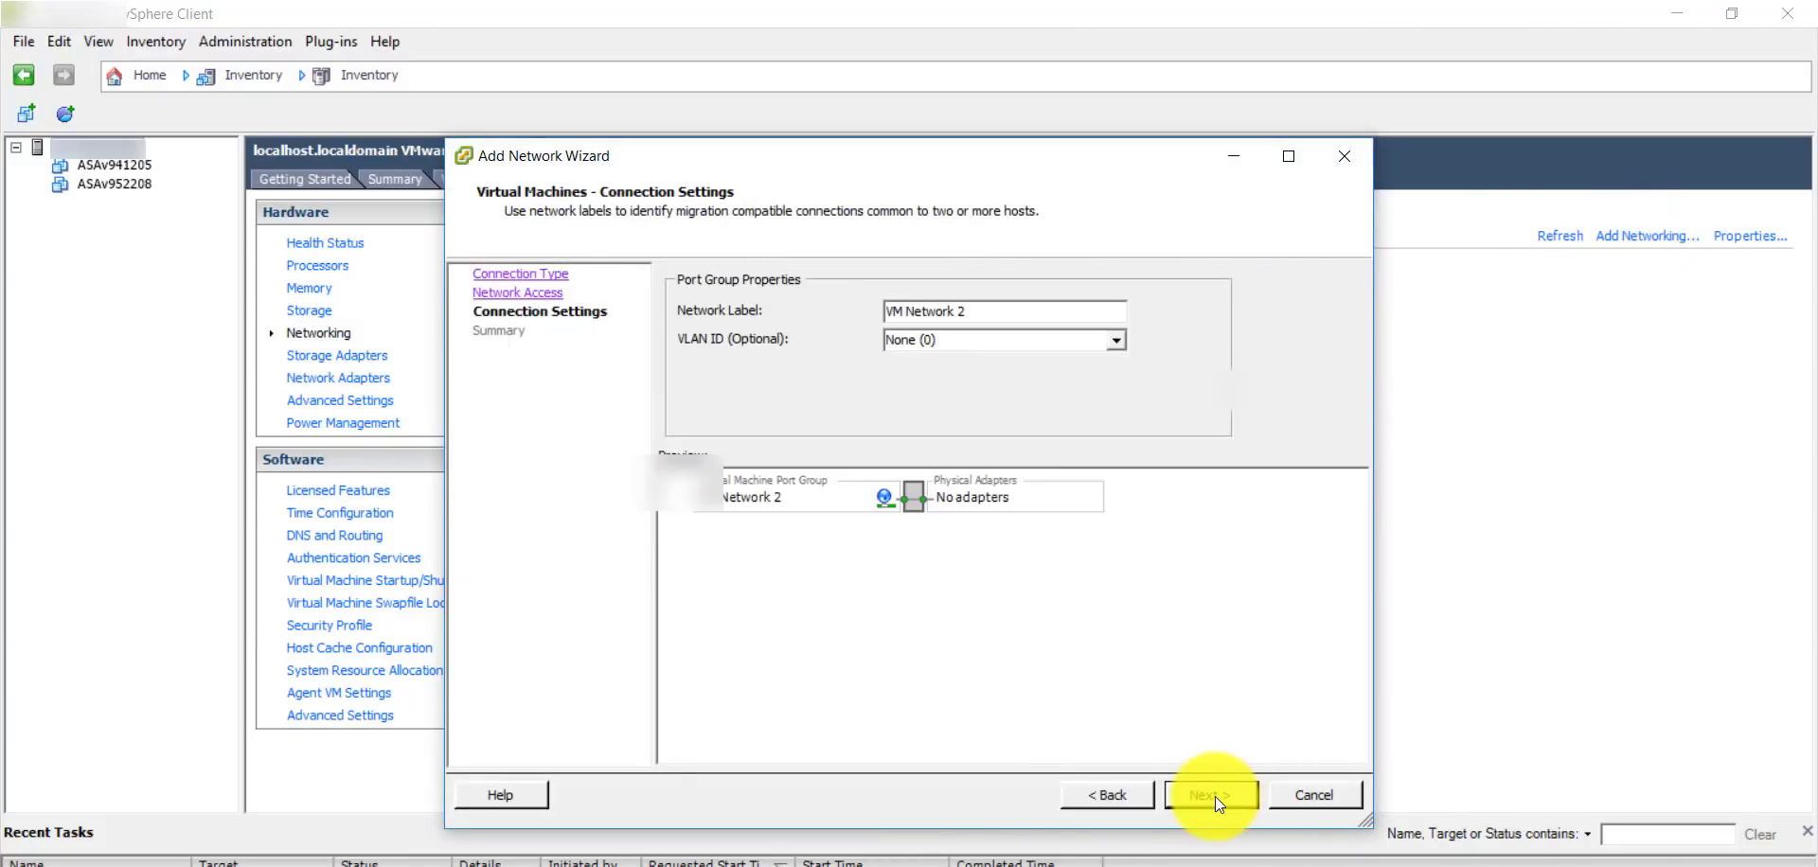
pyautogui.moveTo(975, 312); pyautogui.dragTo(783, 309)
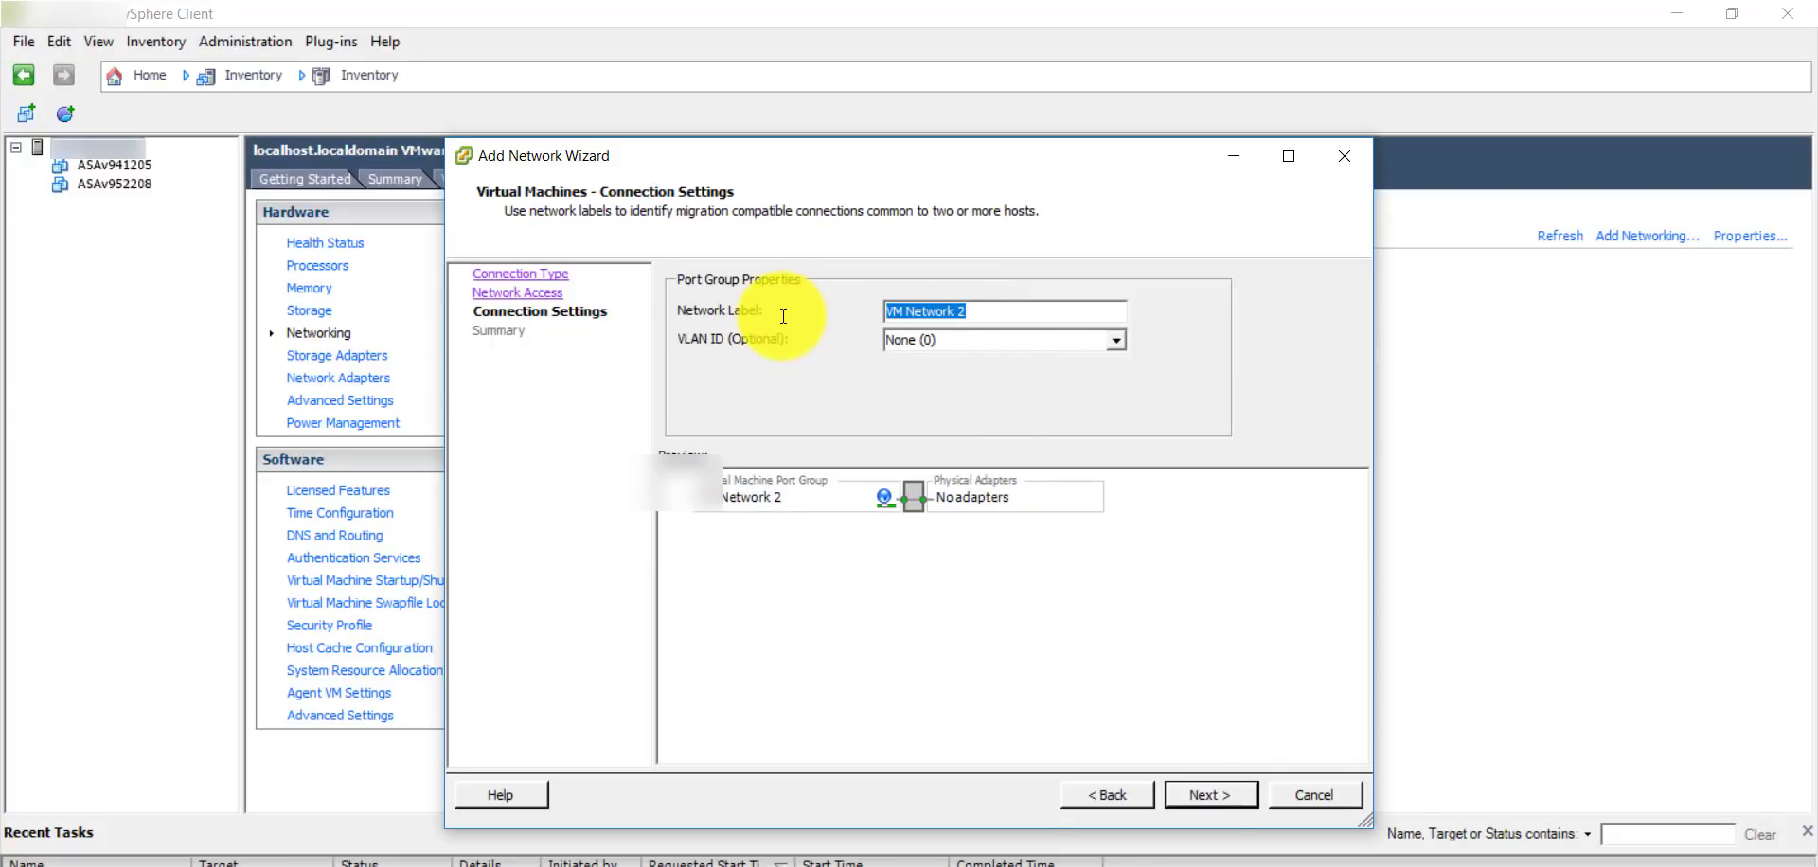
pyautogui.write('Inside1')
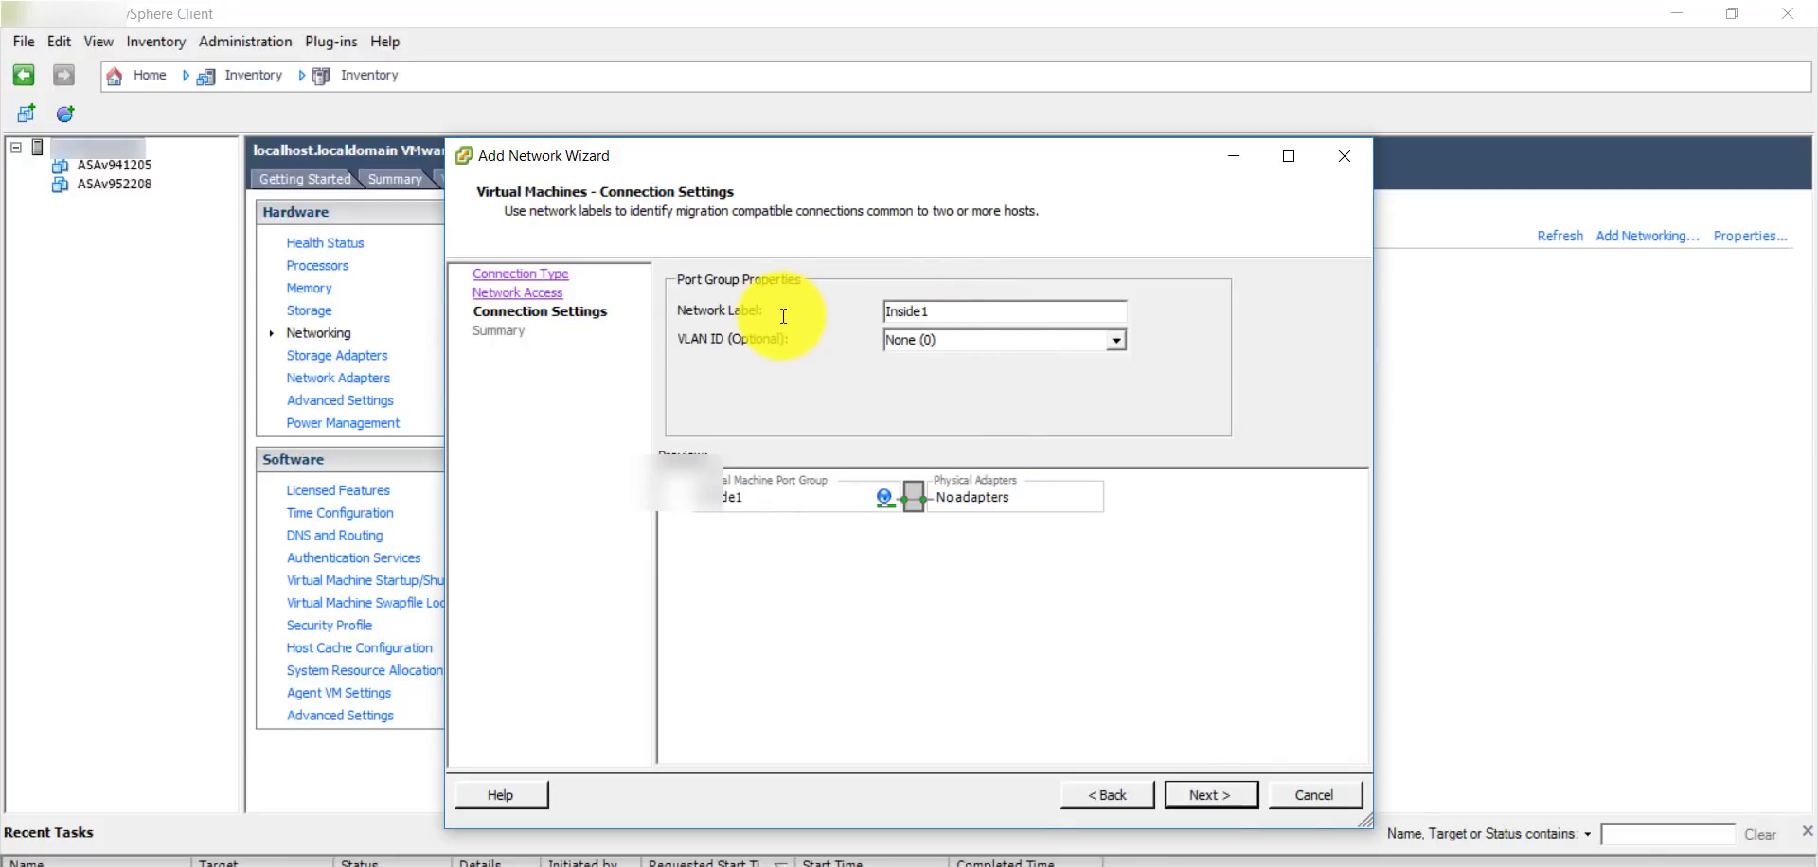
pyautogui.click(1208, 795)
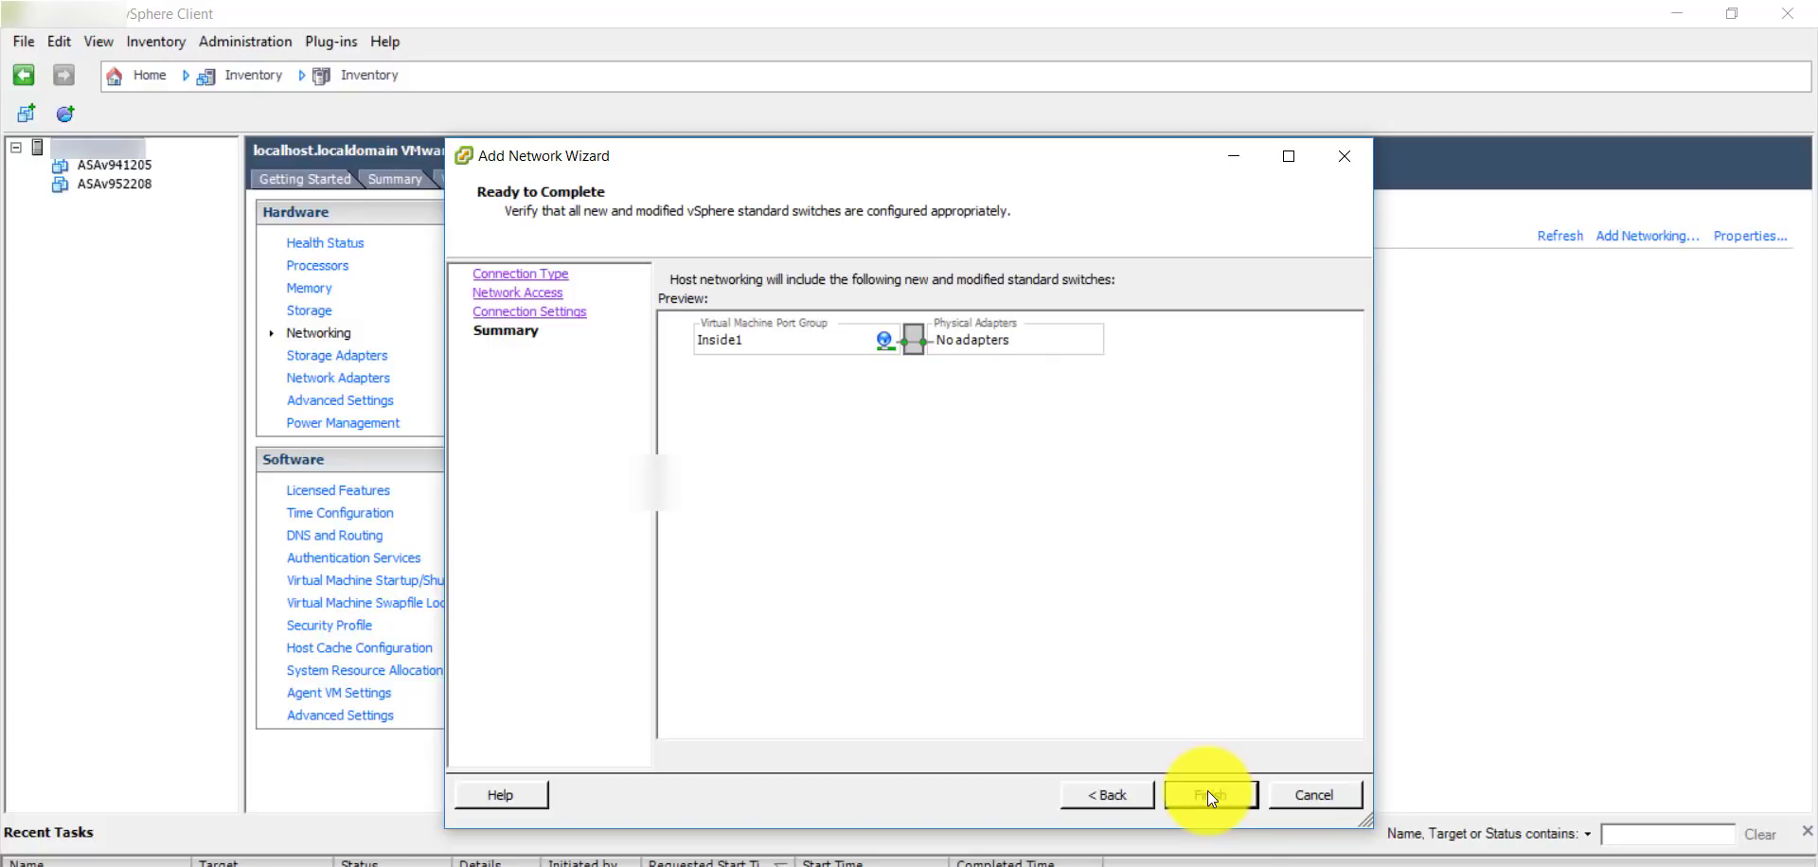
pyautogui.click(1207, 791)
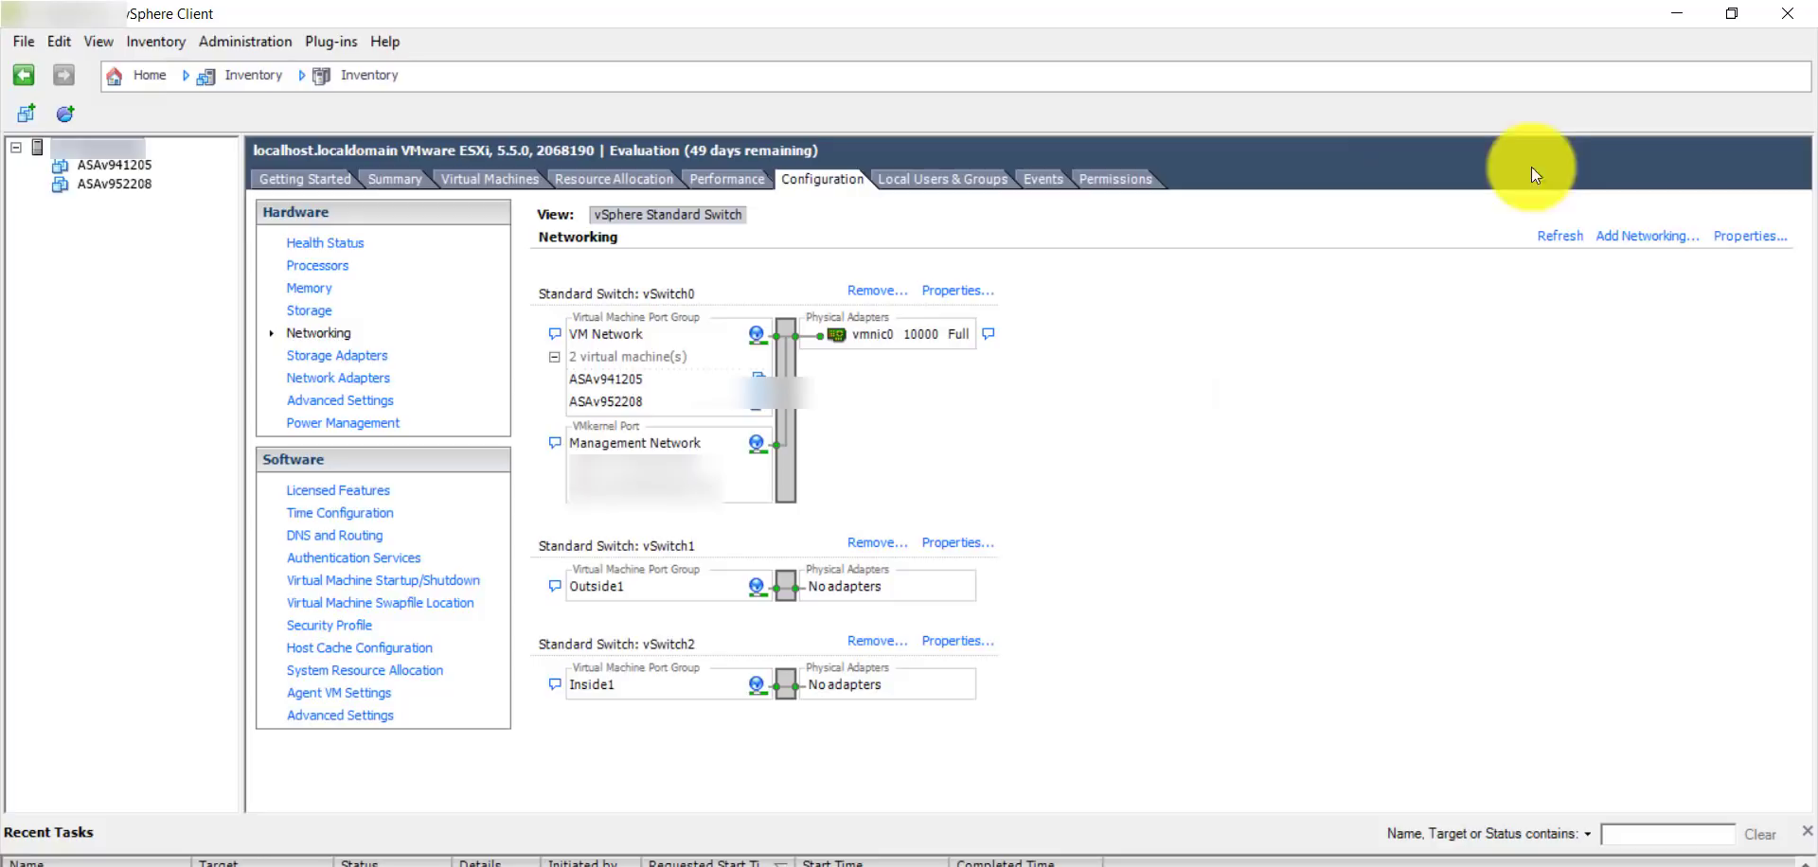
# Add a Virtual Machine network labelled Outside2 on its own new vSphere standard switch.
pyautogui.click(1621, 237)
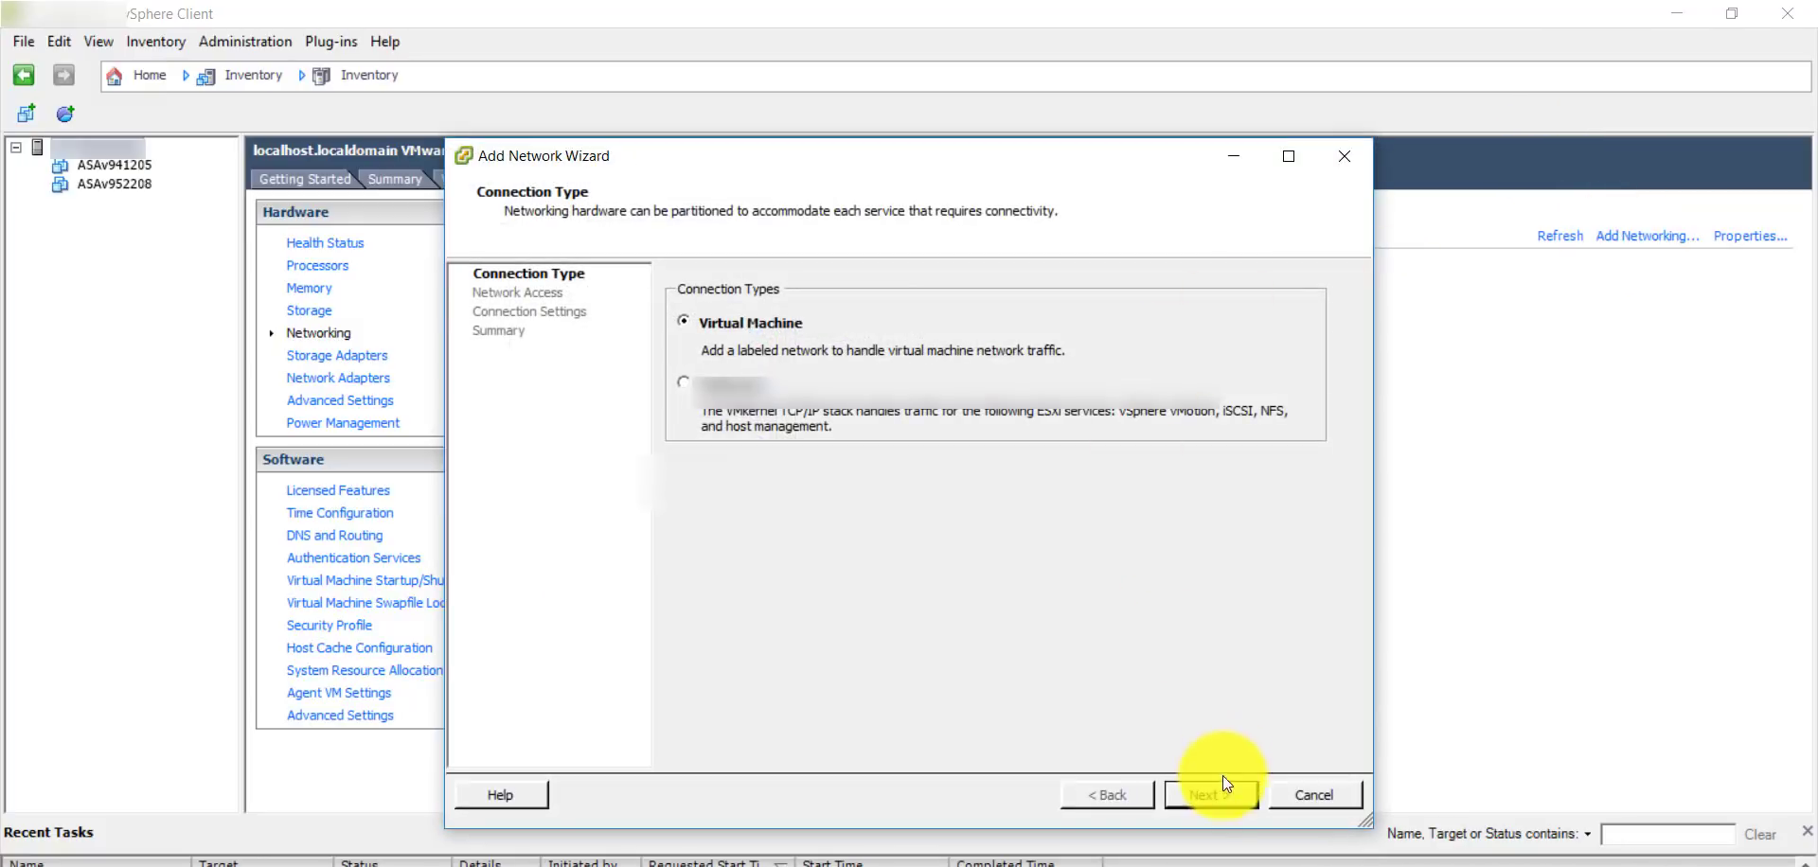
pyautogui.click(1214, 798)
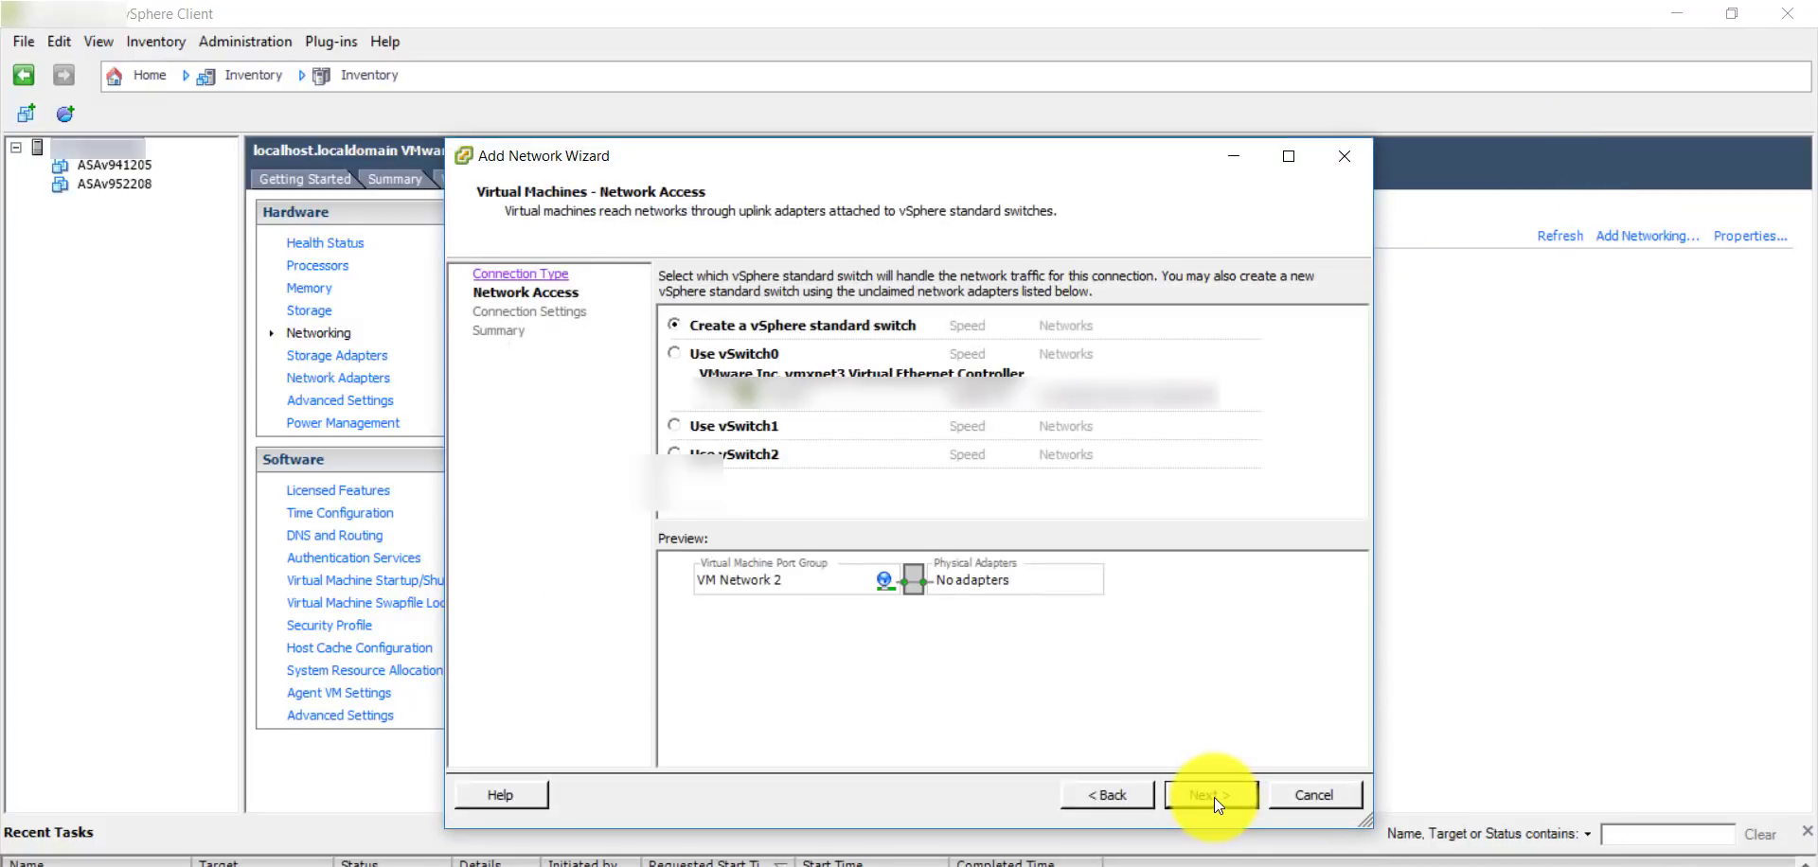
pyautogui.click(1214, 797)
pyautogui.moveTo(997, 304); pyautogui.dragTo(792, 293)
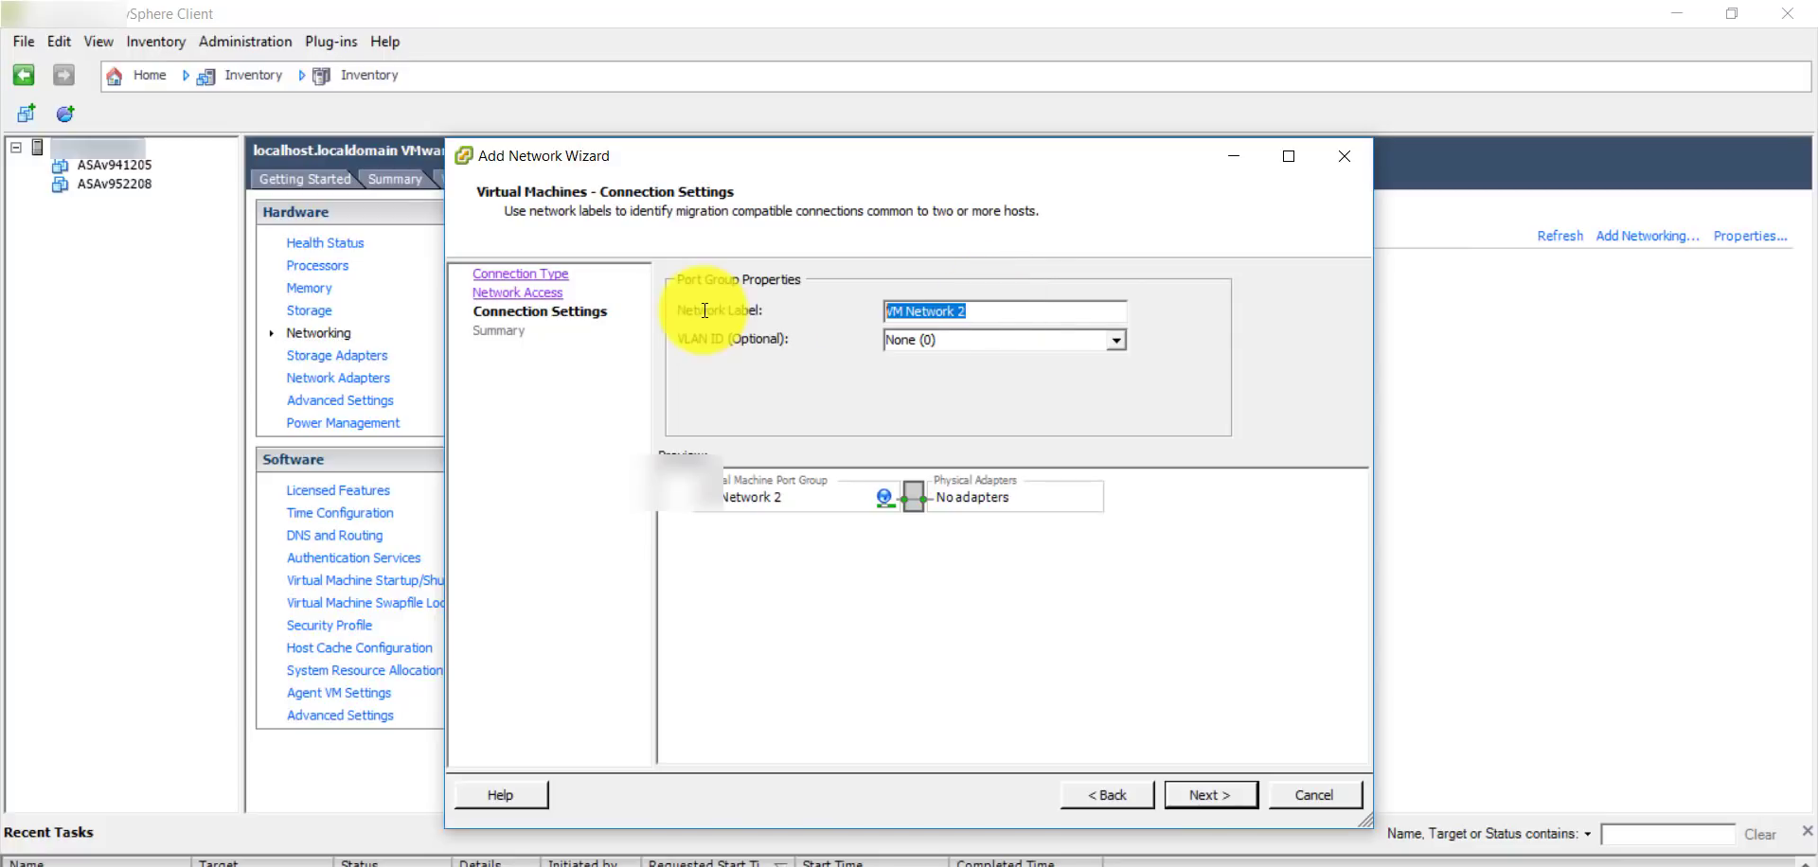
pyautogui.write('Outsi')
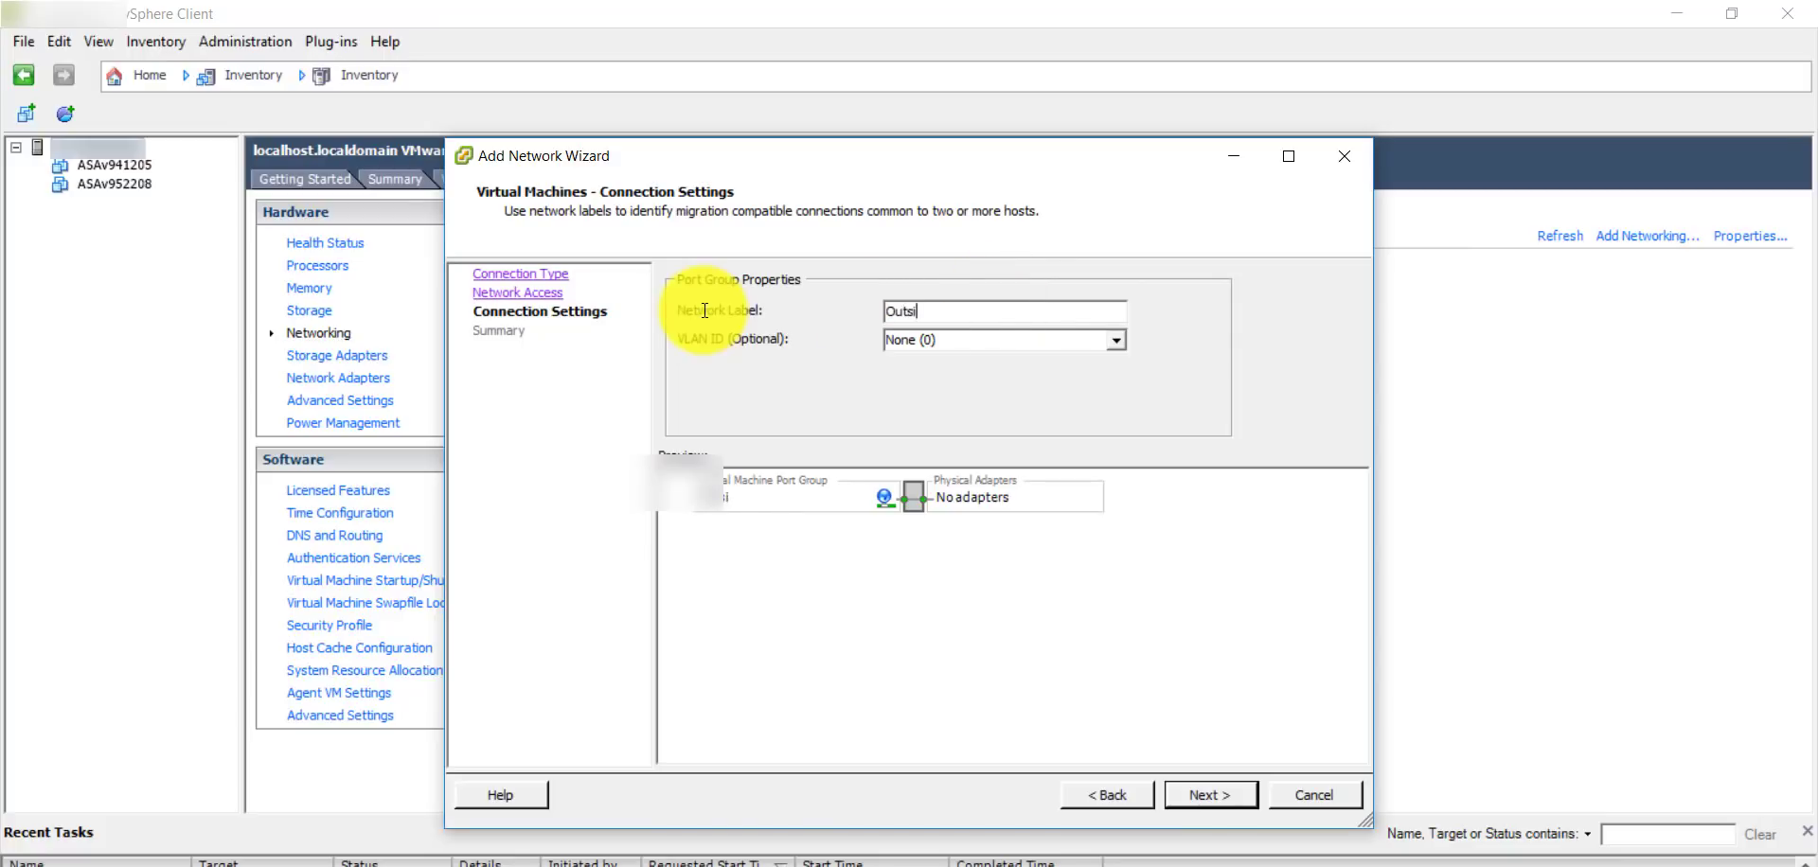
pyautogui.write('de2')
pyautogui.click(1220, 802)
pyautogui.click(1219, 802)
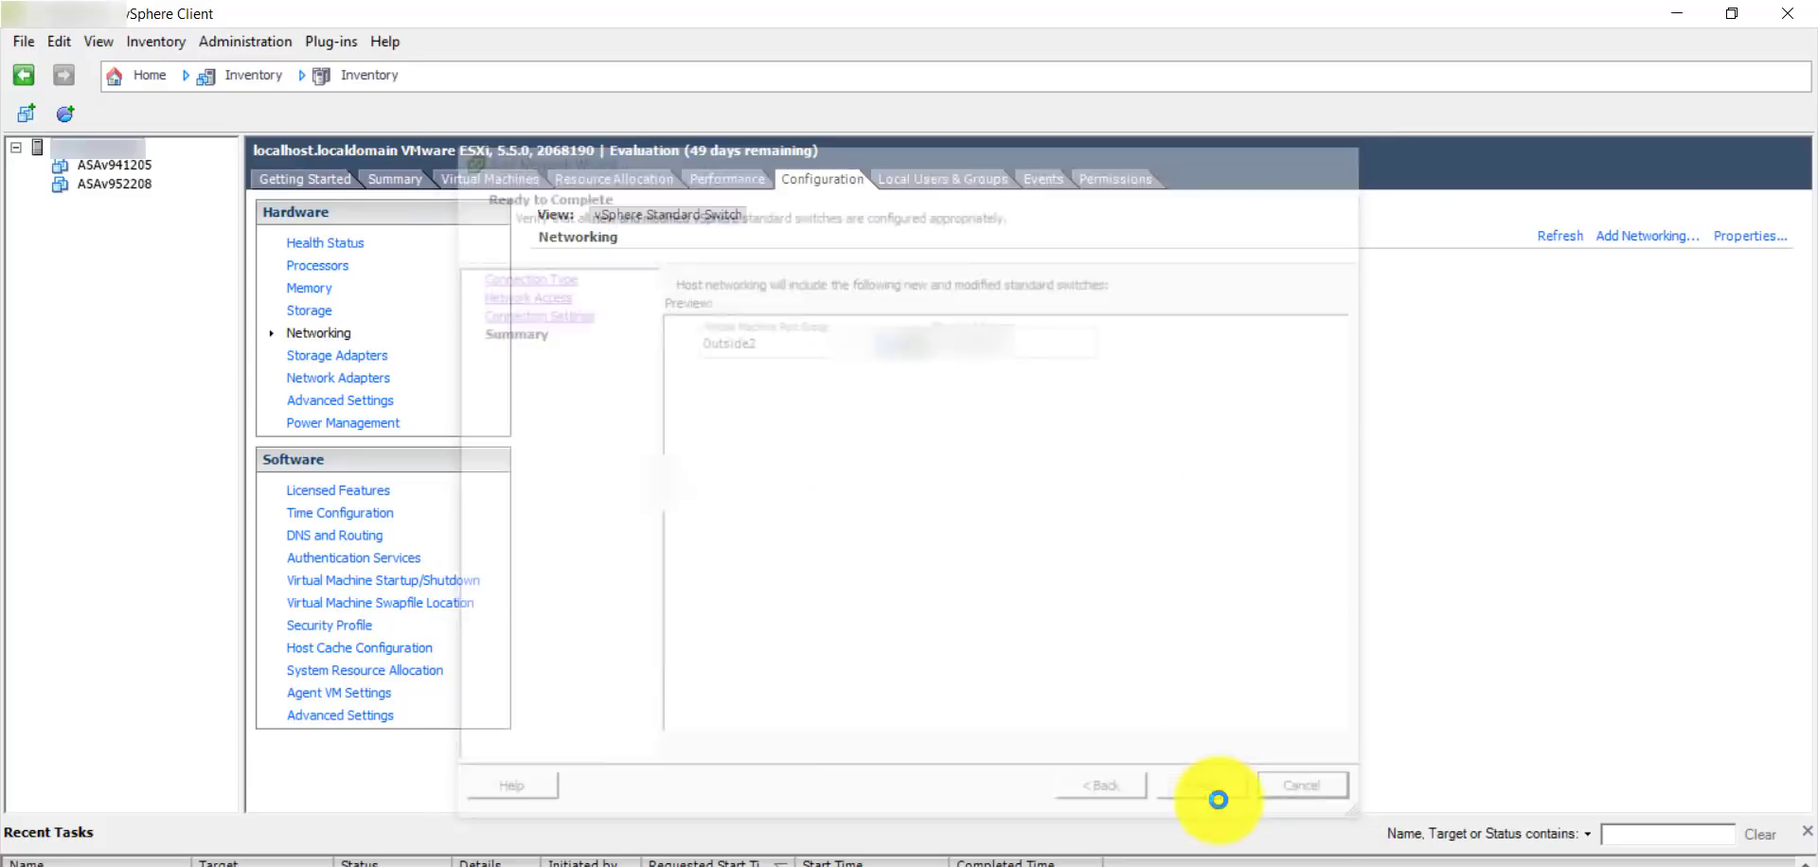
# Add a Virtual Machine network labelled Inside2 on its own new vSphere standard switch.
pyautogui.click(1625, 240)
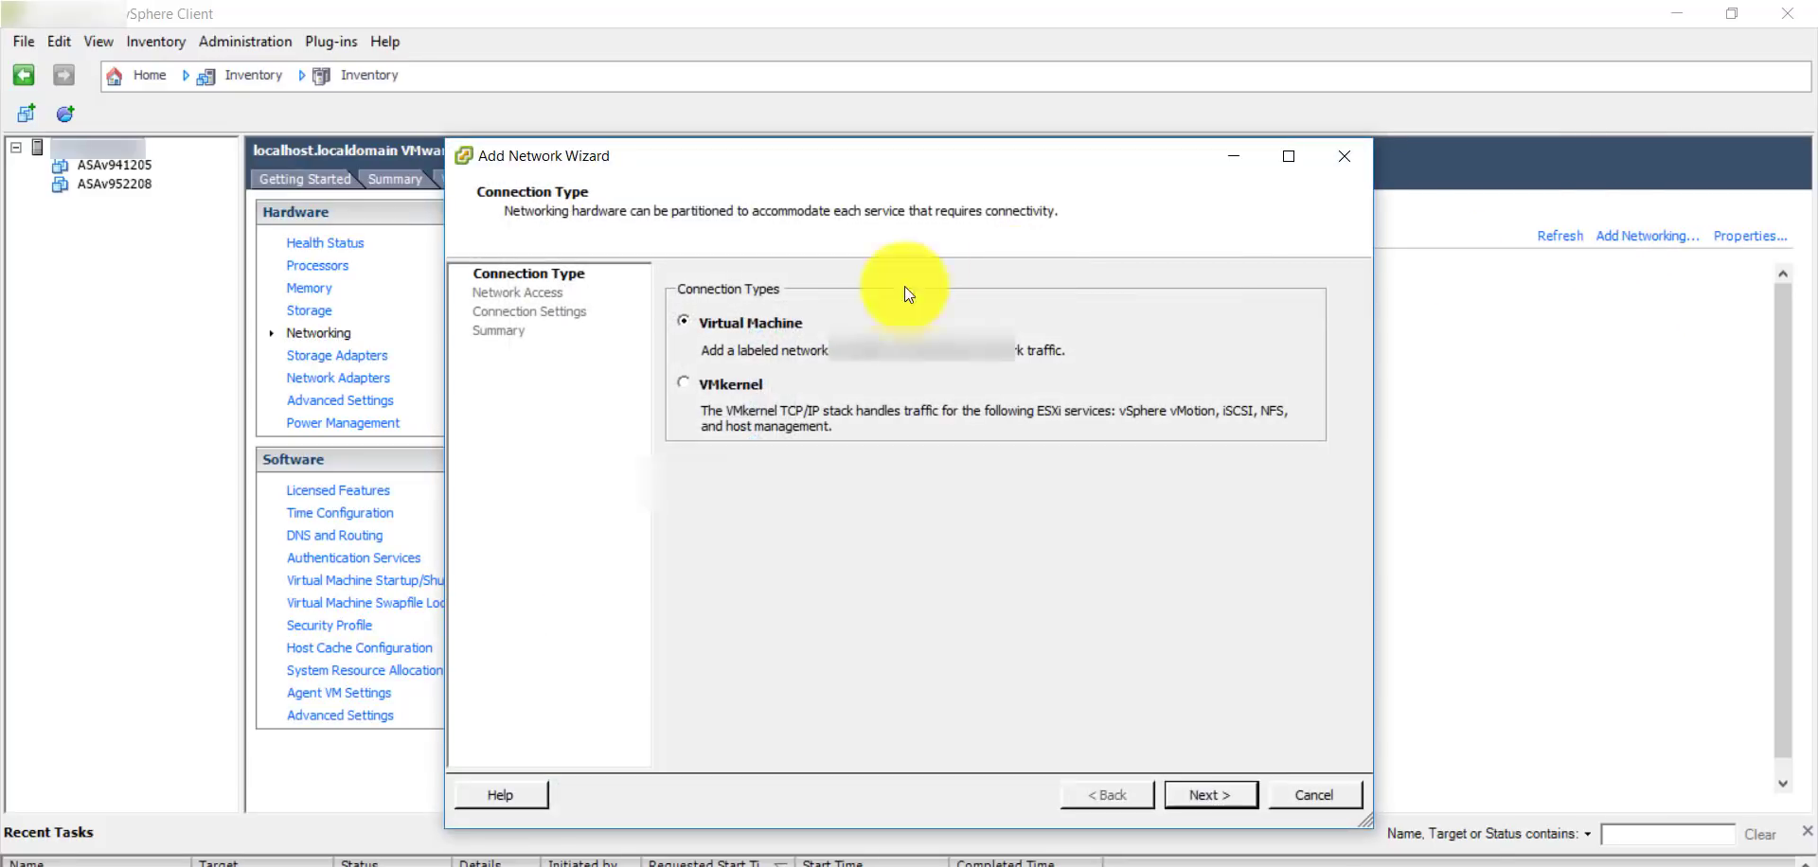
pyautogui.click(1221, 798)
pyautogui.click(1224, 798)
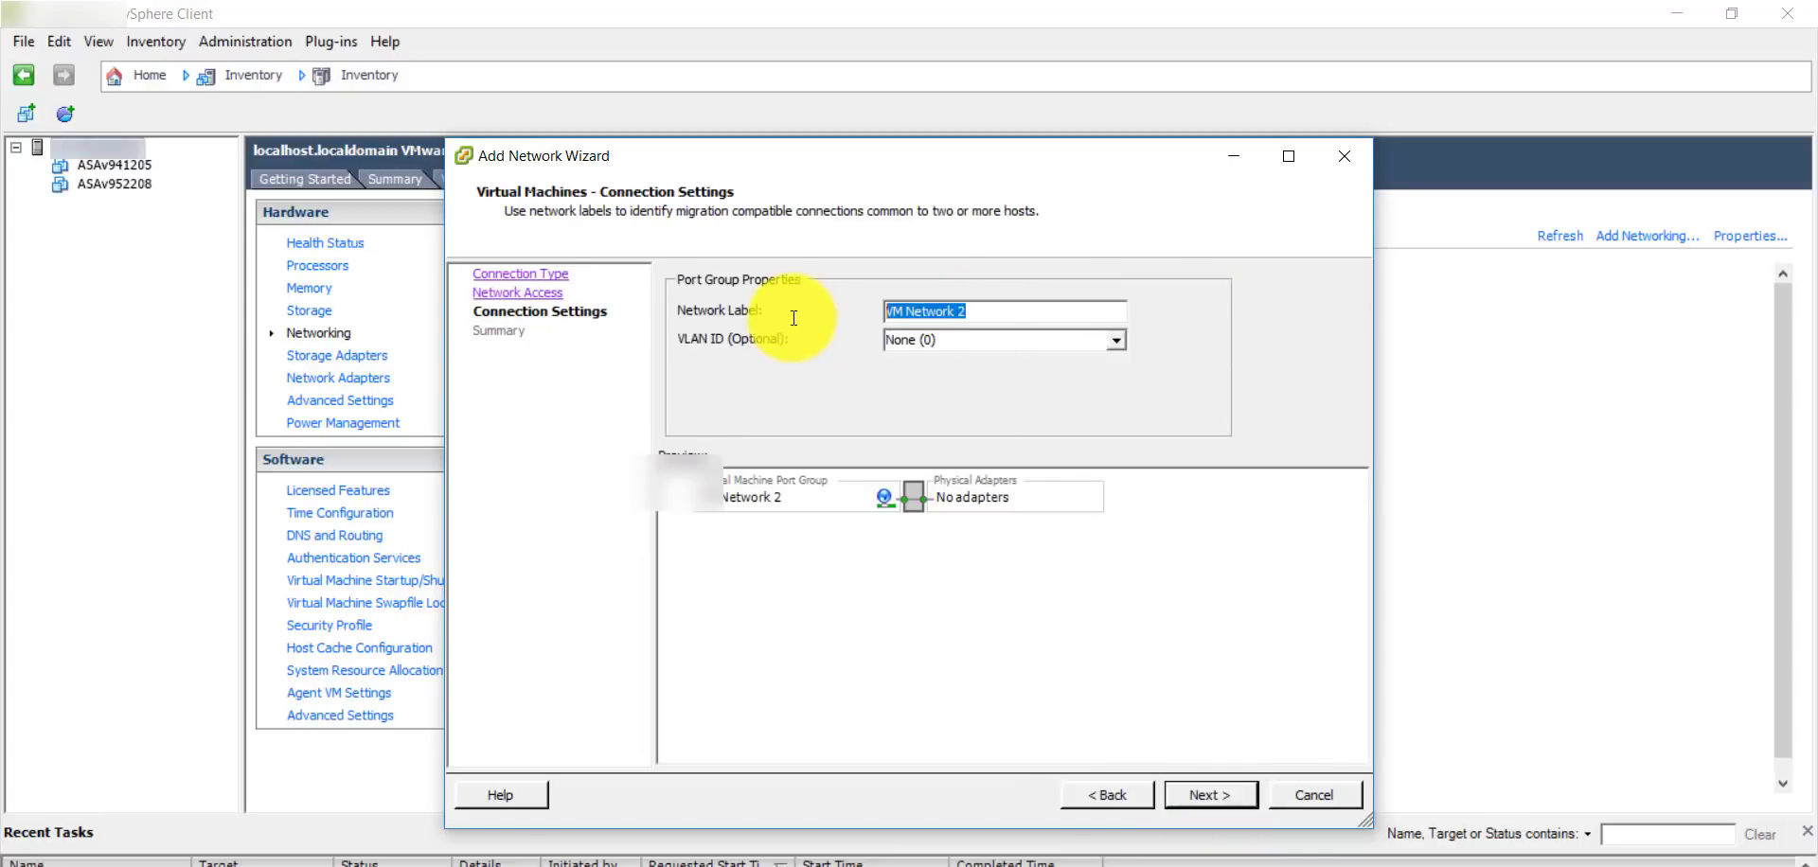
pyautogui.write('Inside2')
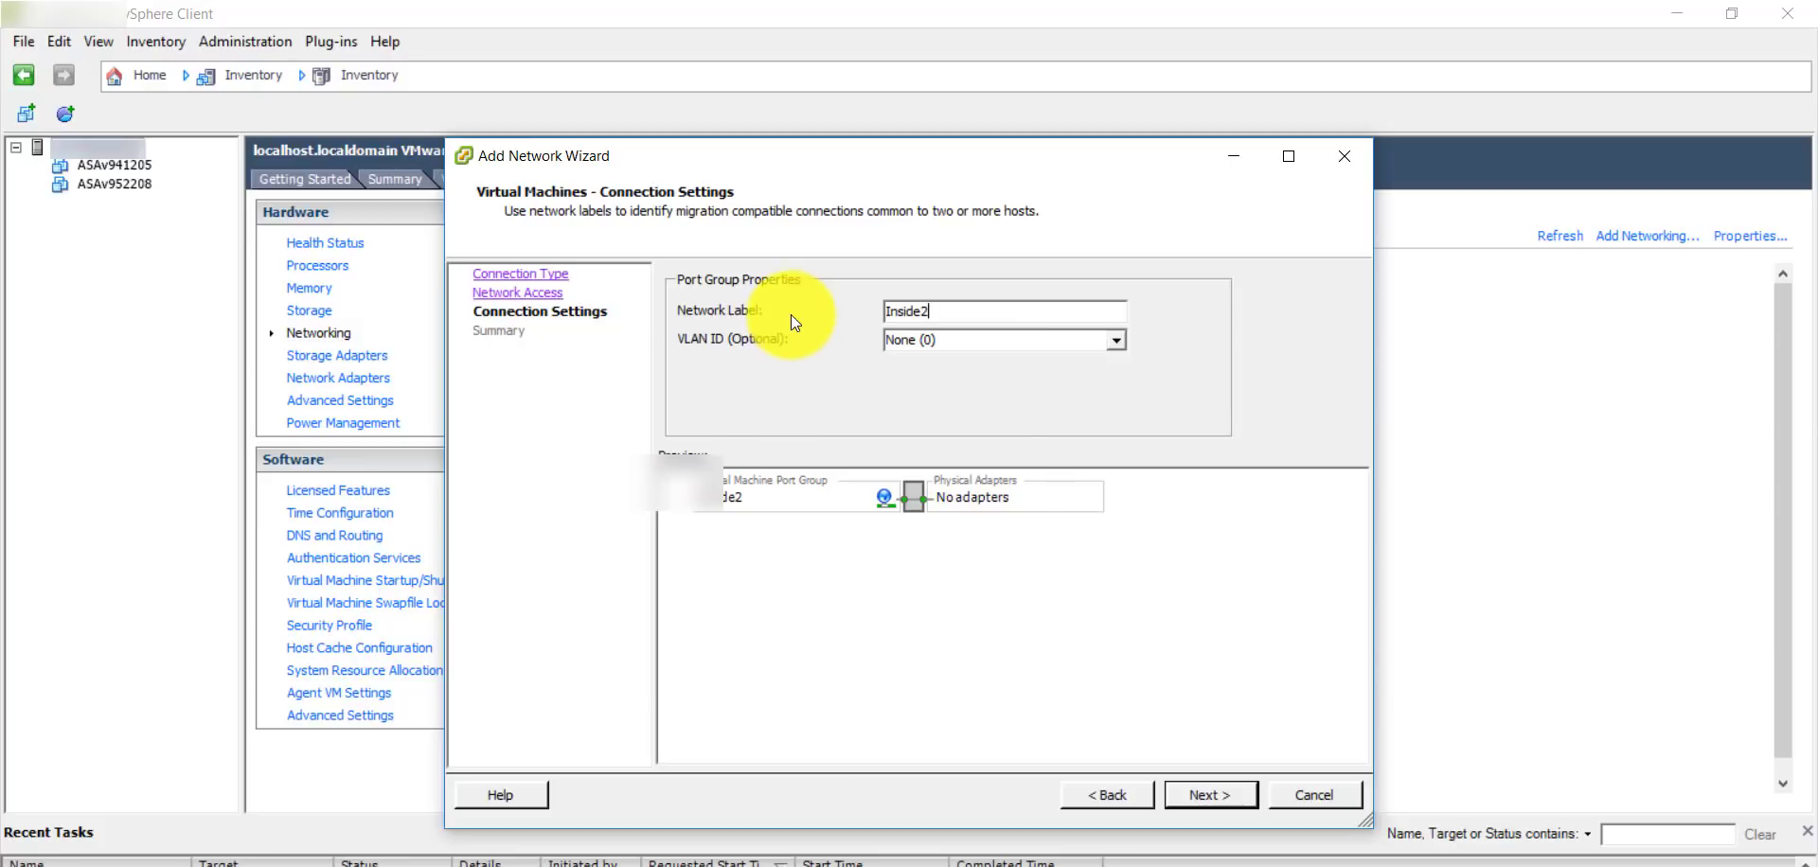
pyautogui.click(1222, 799)
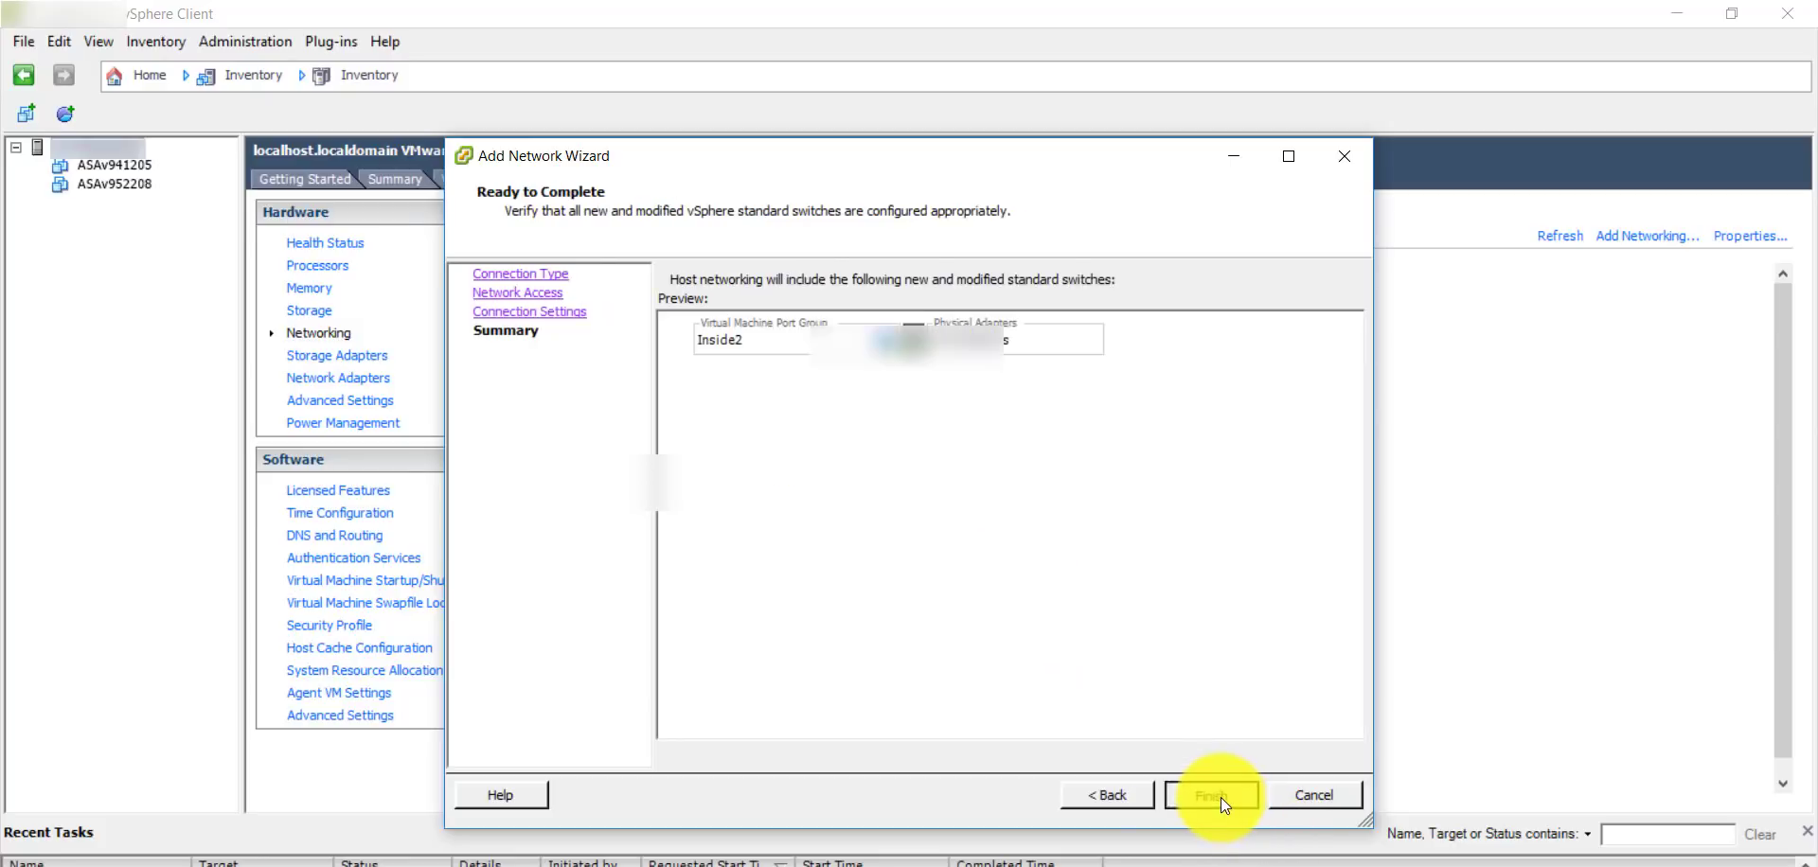
pyautogui.click(1220, 797)
# Set Promiscuous Mode to Accept in the security policy of vSwitch1, continue without active NICs, and close its properties.
pyautogui.scroll(-2, 1273, 490)
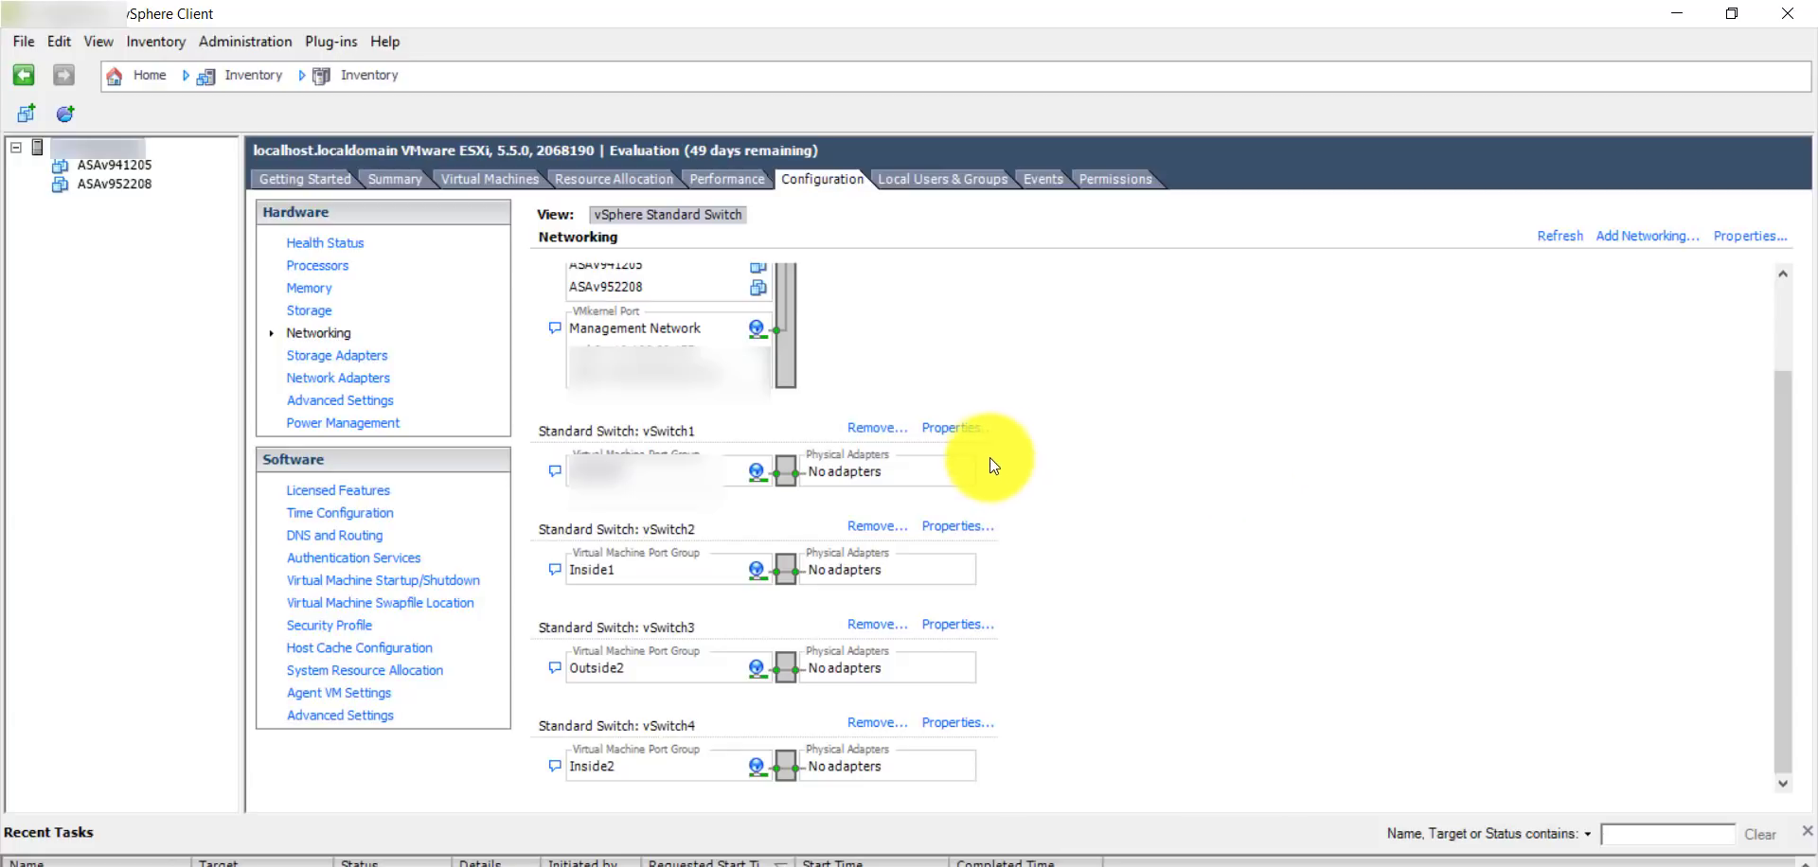
pyautogui.click(939, 430)
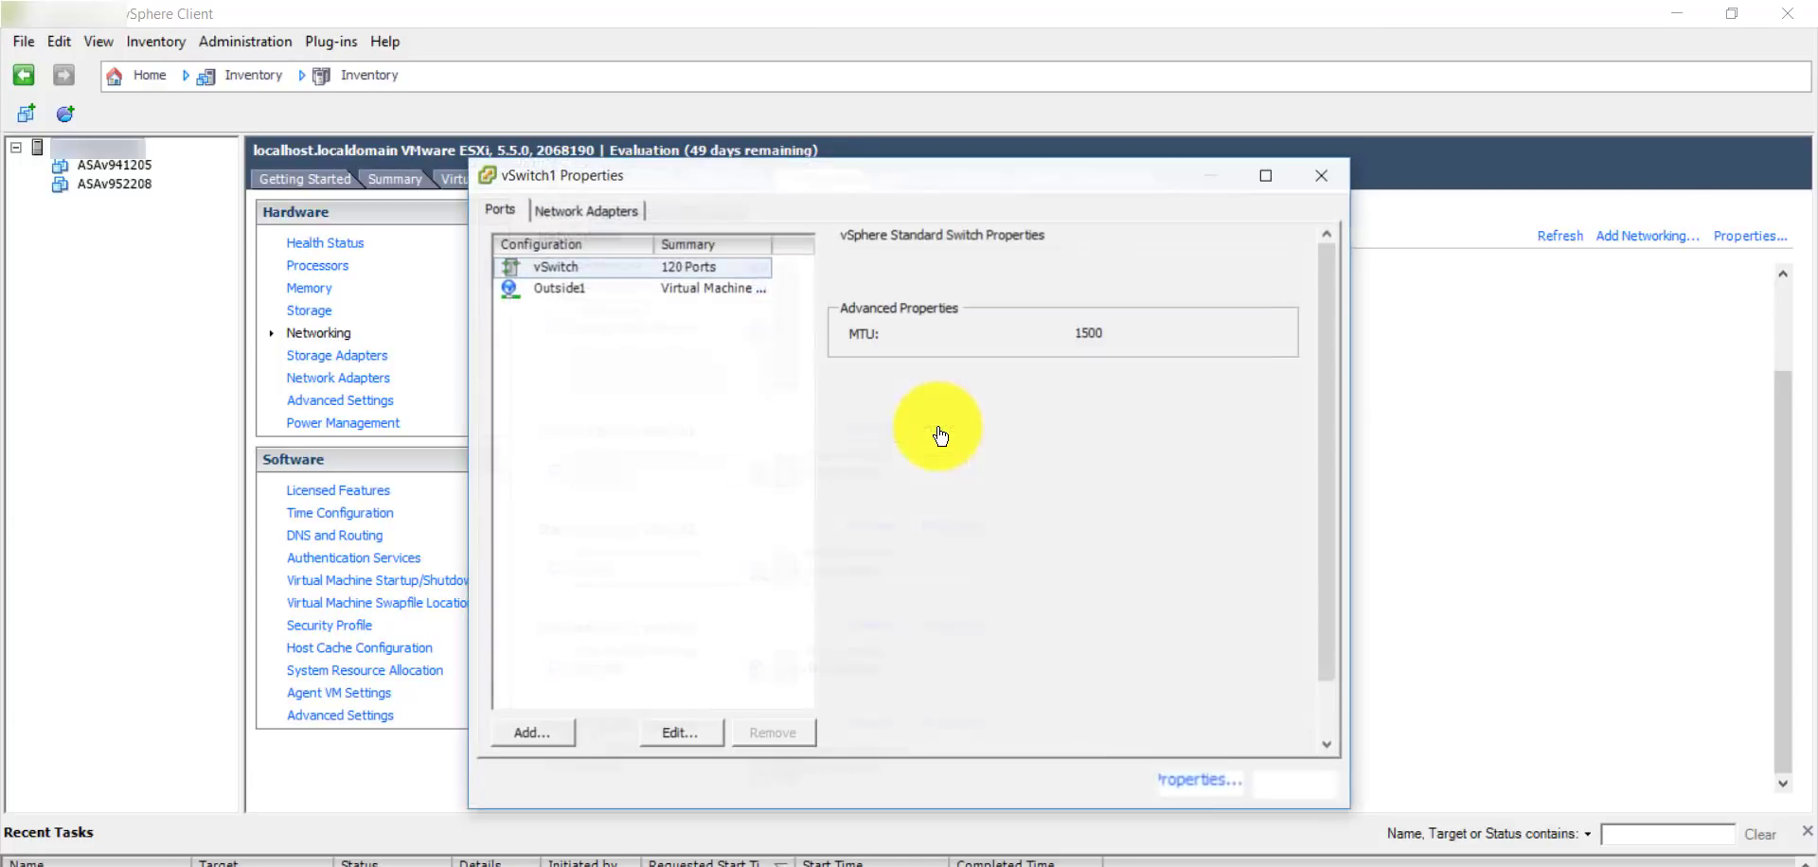
pyautogui.doubleClick(623, 266)
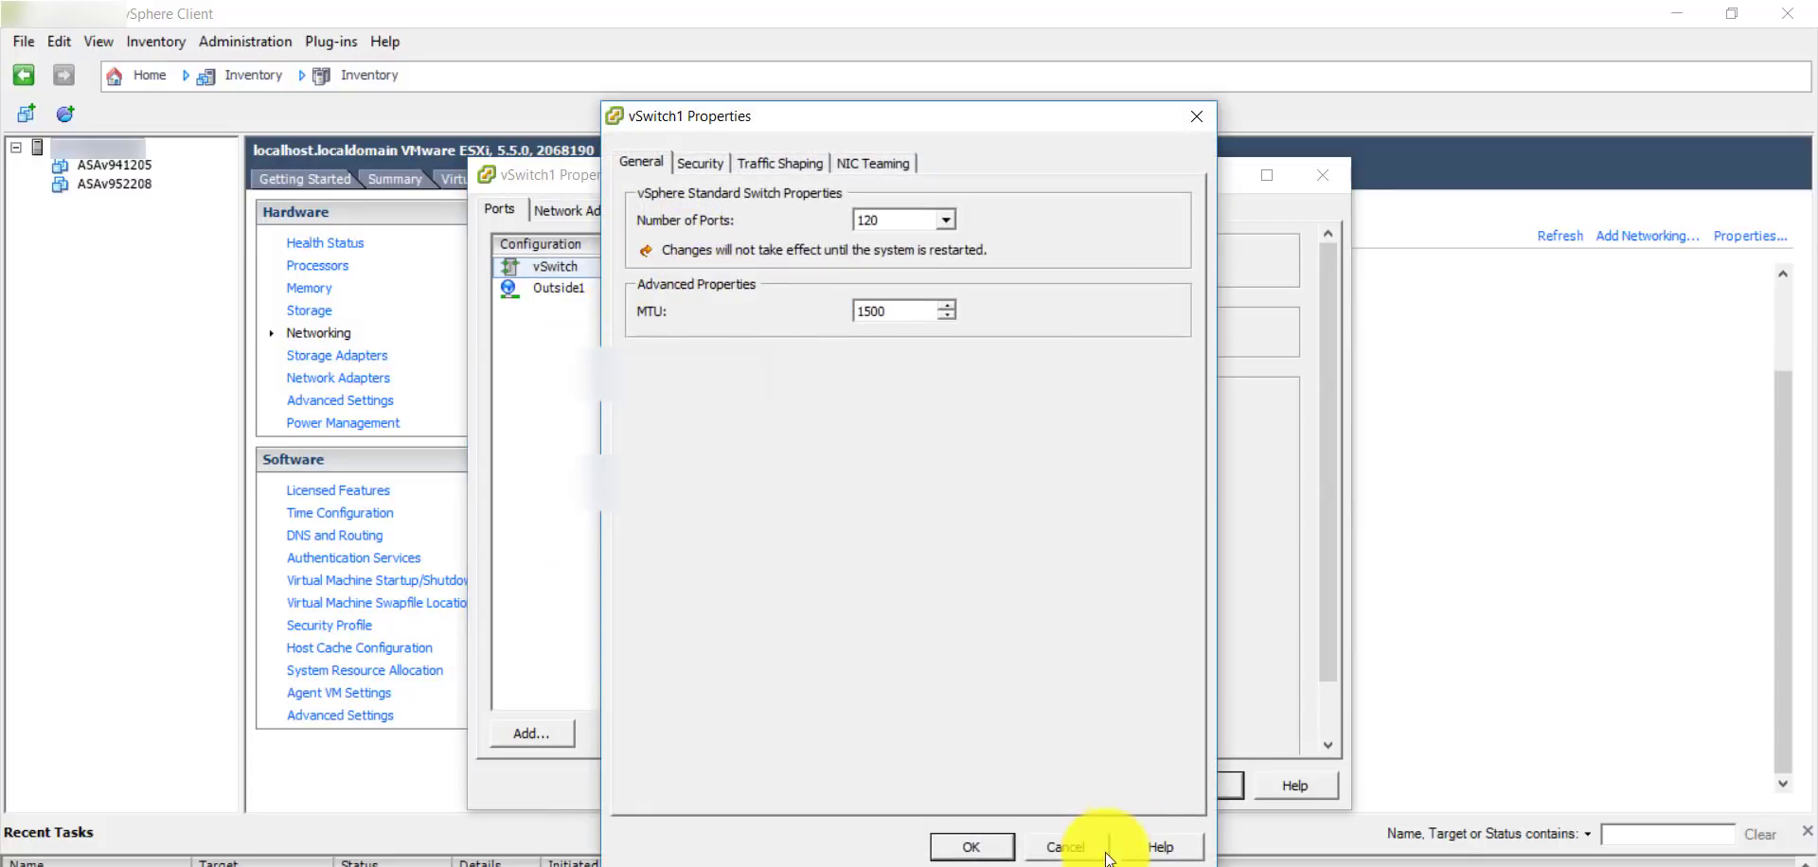
pyautogui.click(1070, 841)
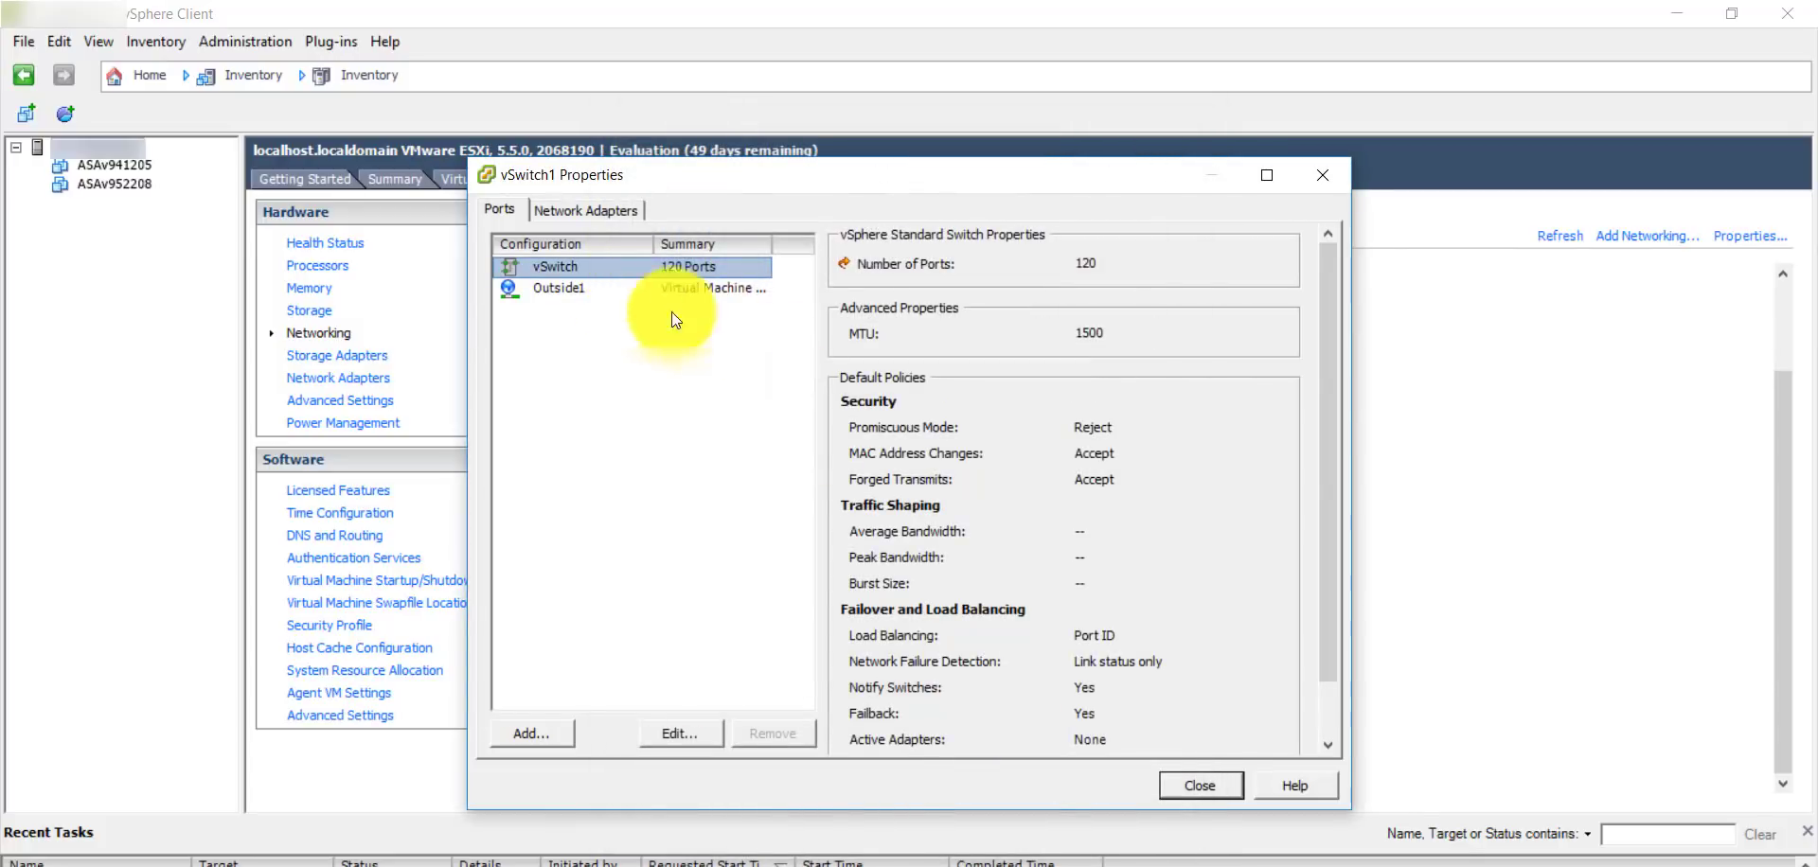
pyautogui.doubleClick(585, 271)
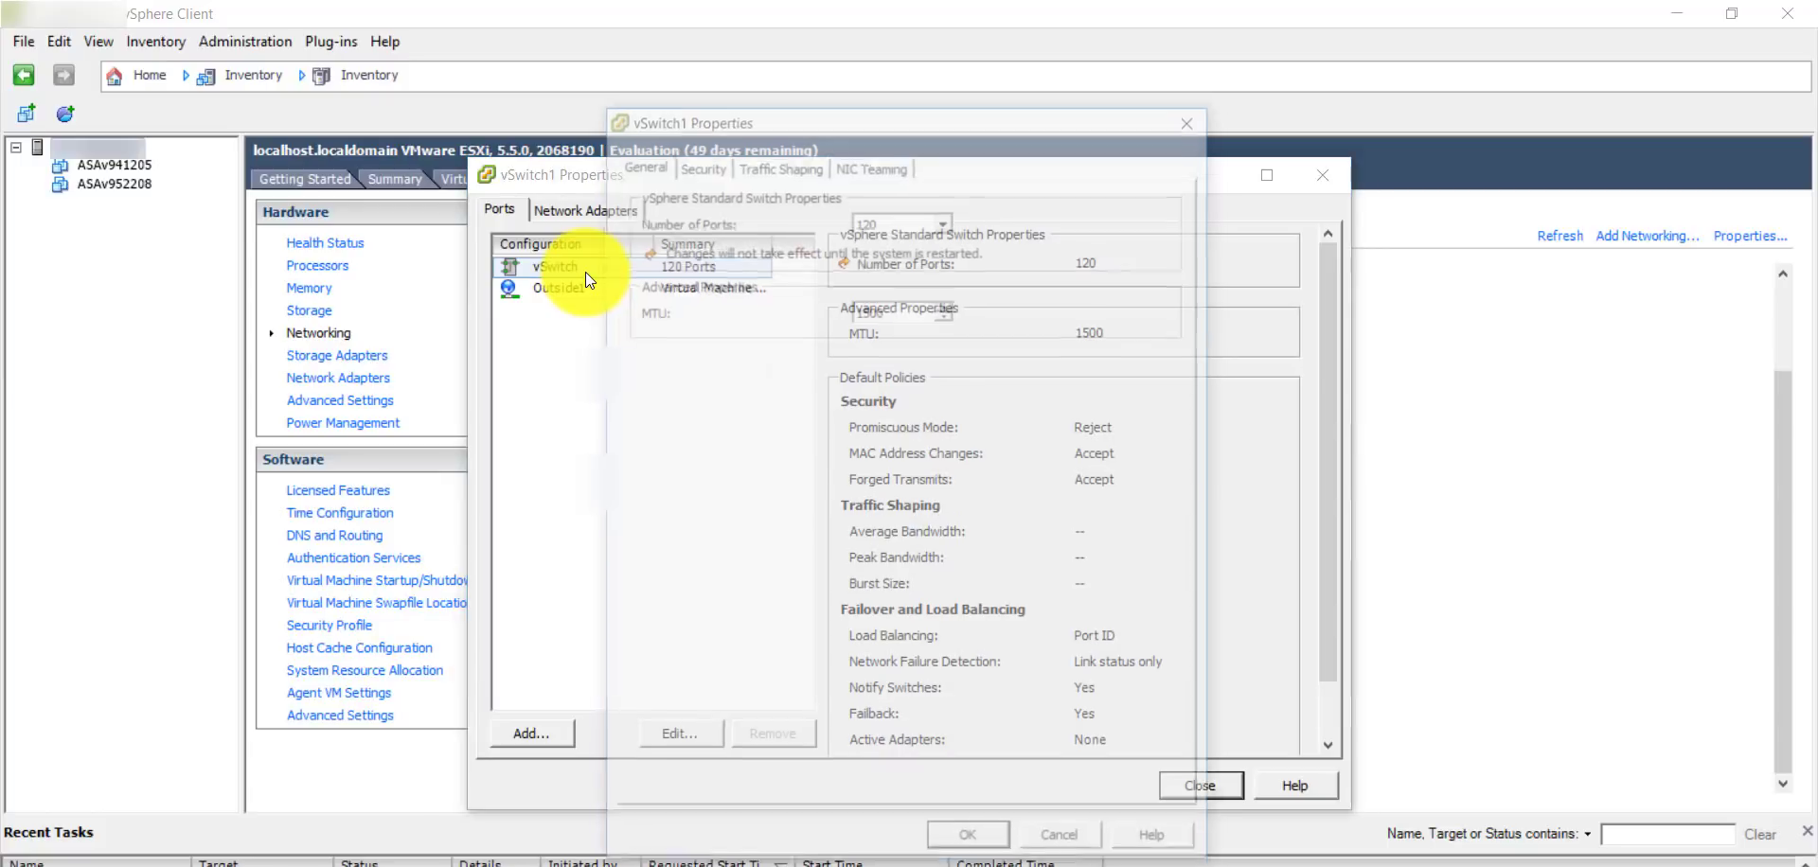
pyautogui.click(712, 163)
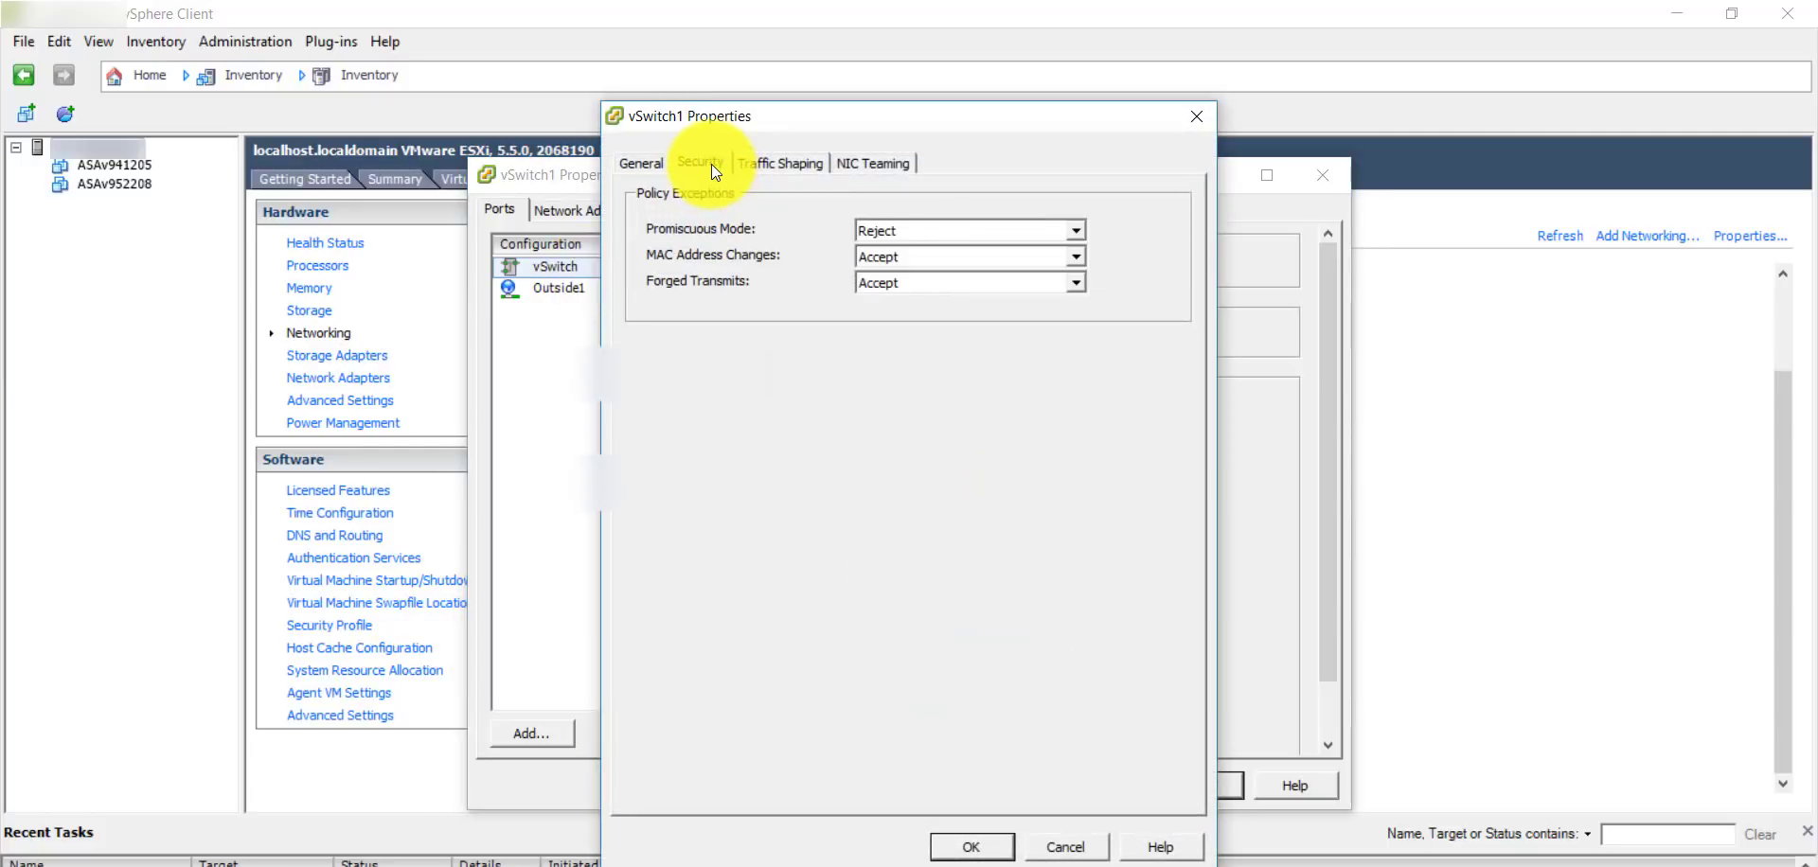
pyautogui.click(982, 237)
pyautogui.click(941, 254)
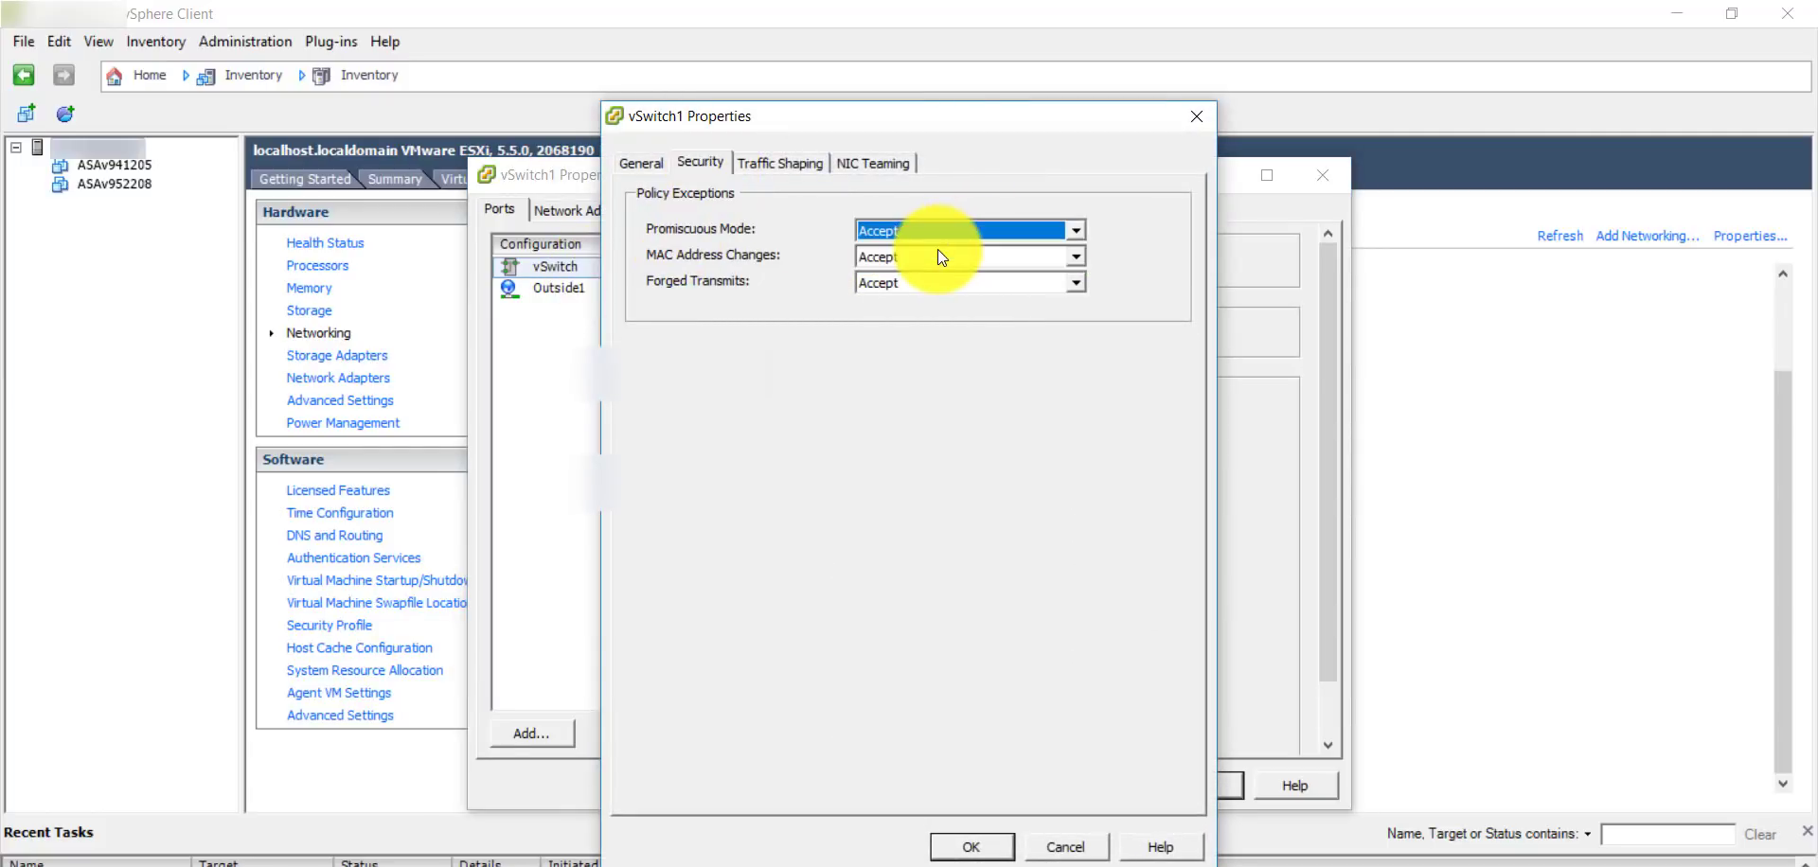
pyautogui.click(976, 847)
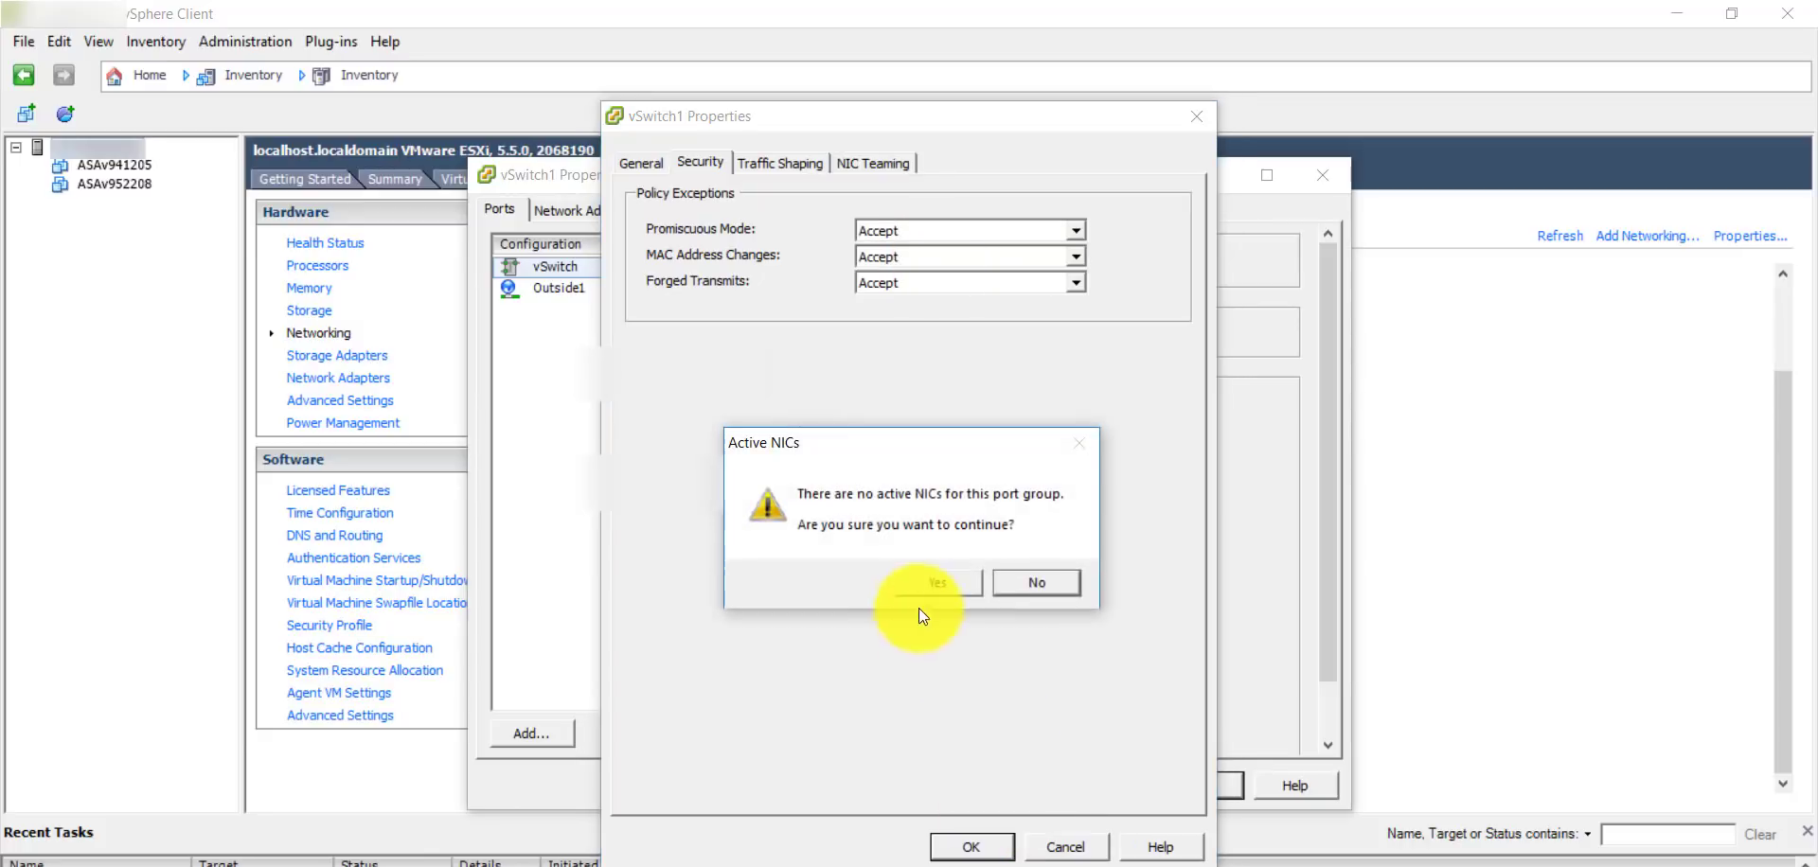
pyautogui.click(933, 583)
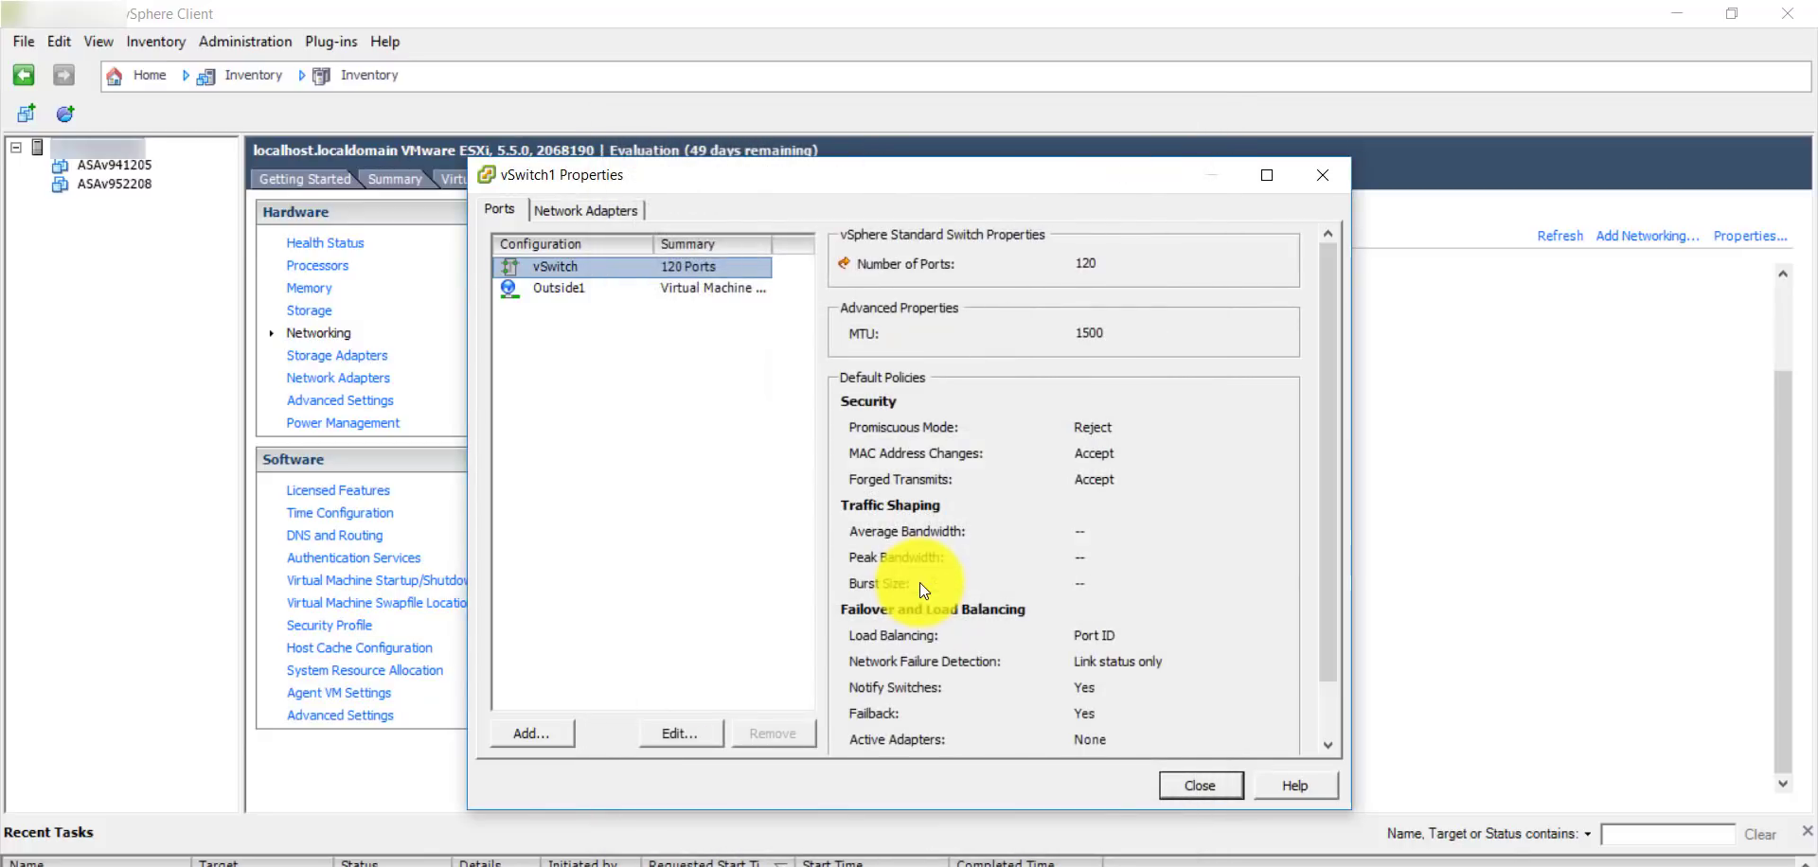
pyautogui.click(1178, 784)
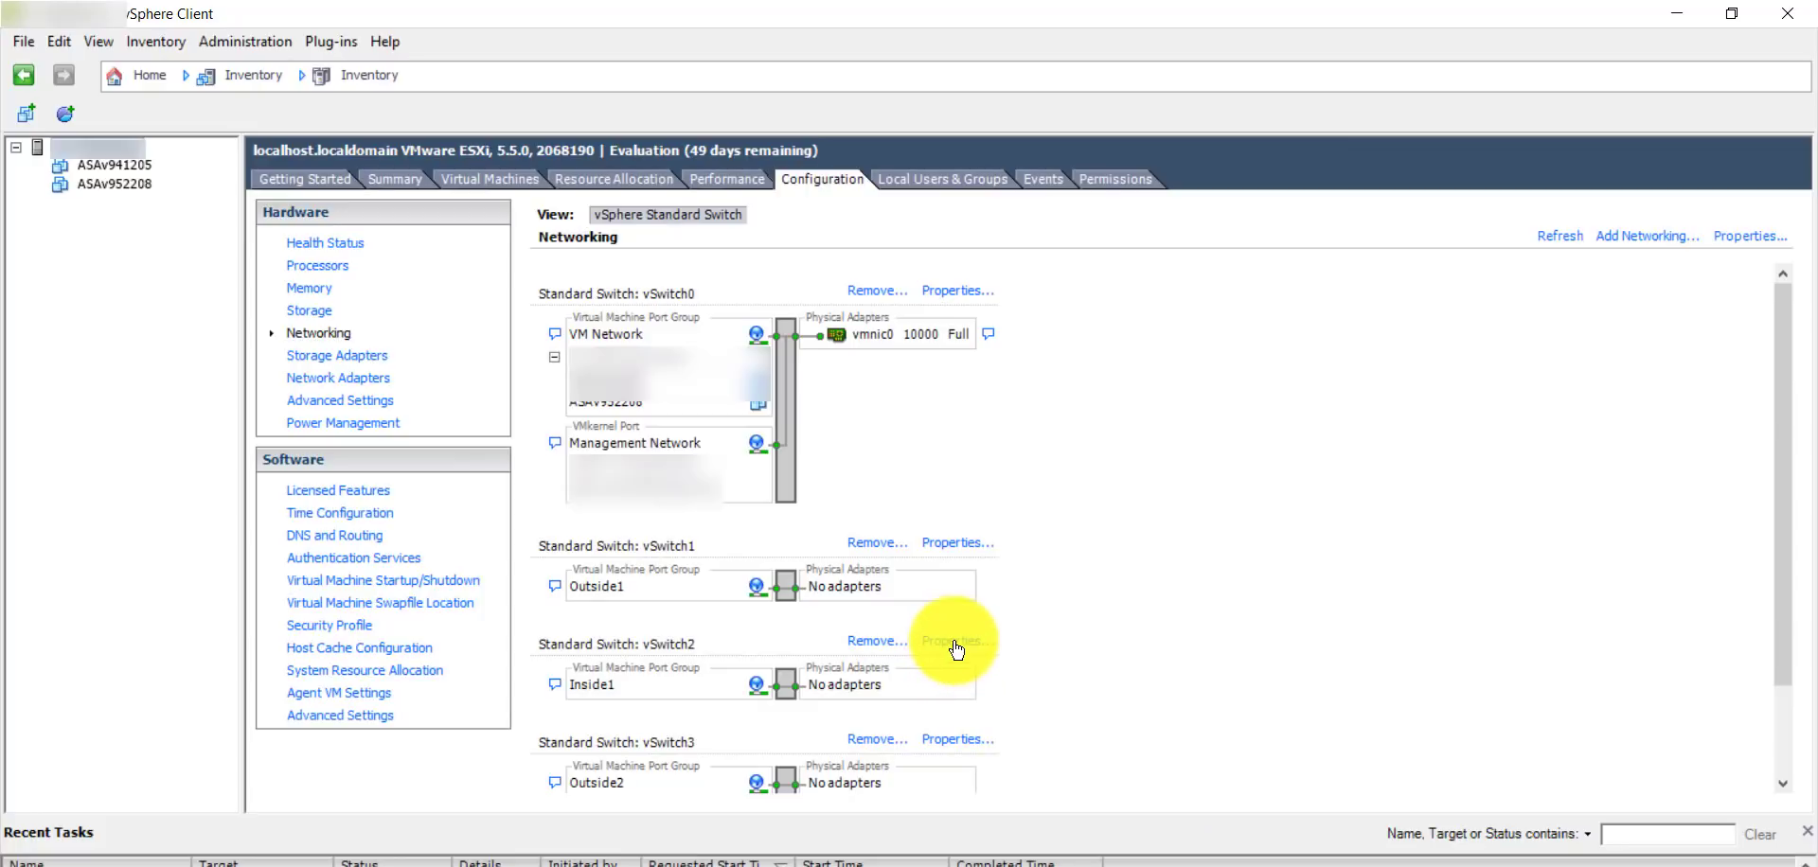
# Set Promiscuous Mode to Accept in the security policy of vSwitch2, continue without active NICs, and close its properties.
pyautogui.click(956, 644)
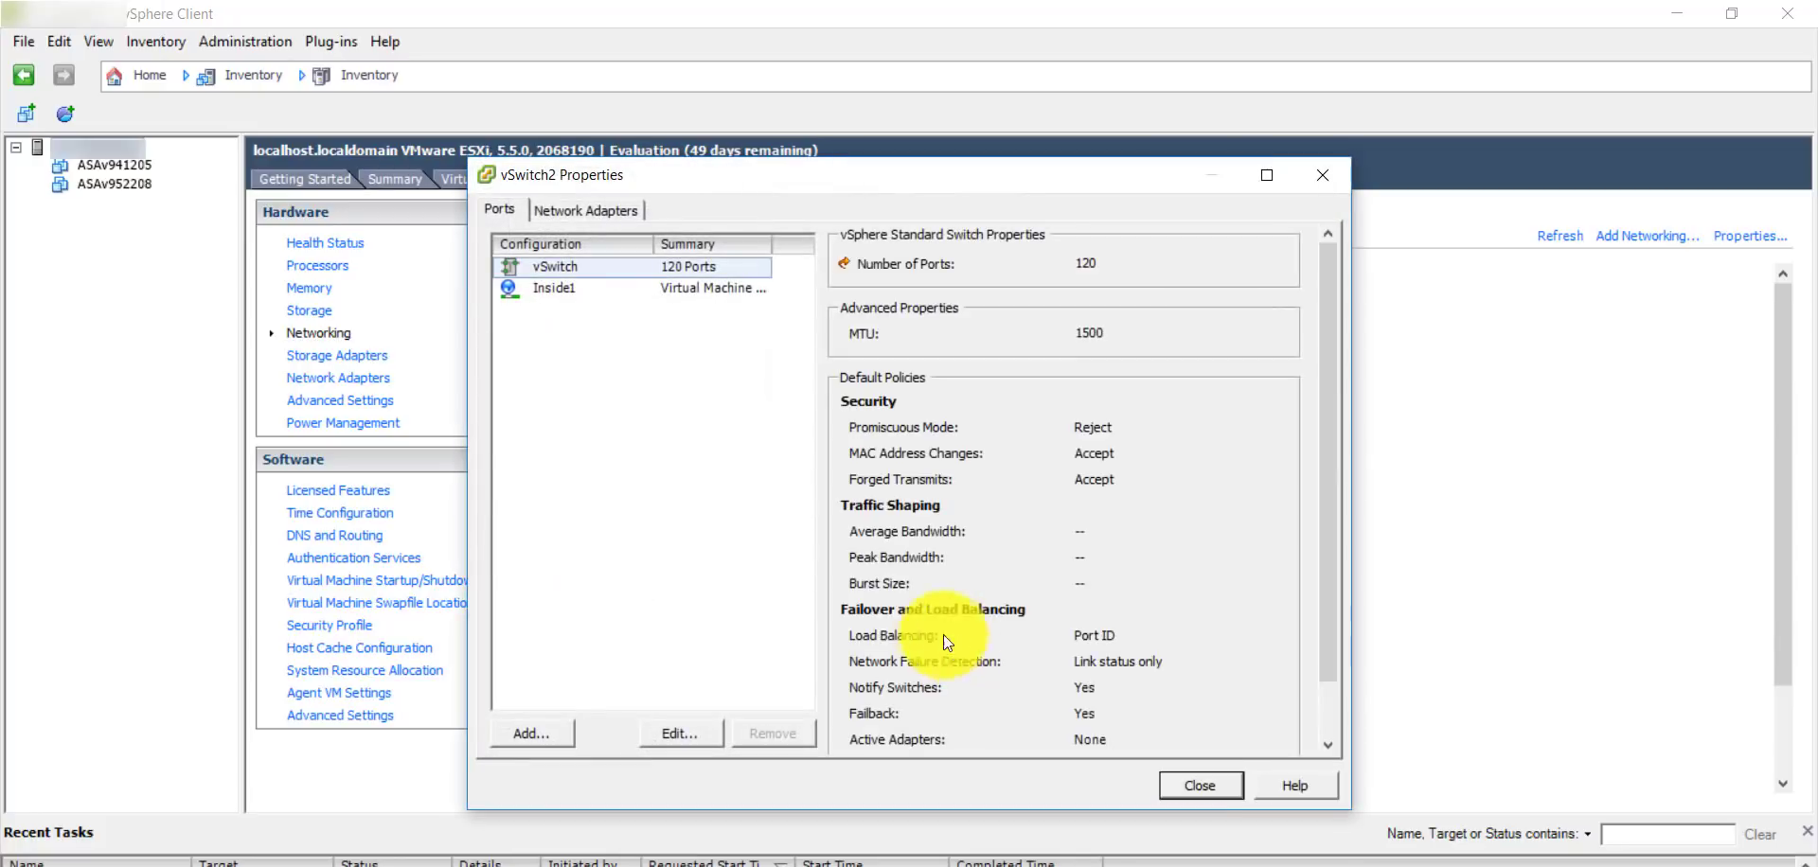
pyautogui.doubleClick(630, 273)
pyautogui.click(697, 165)
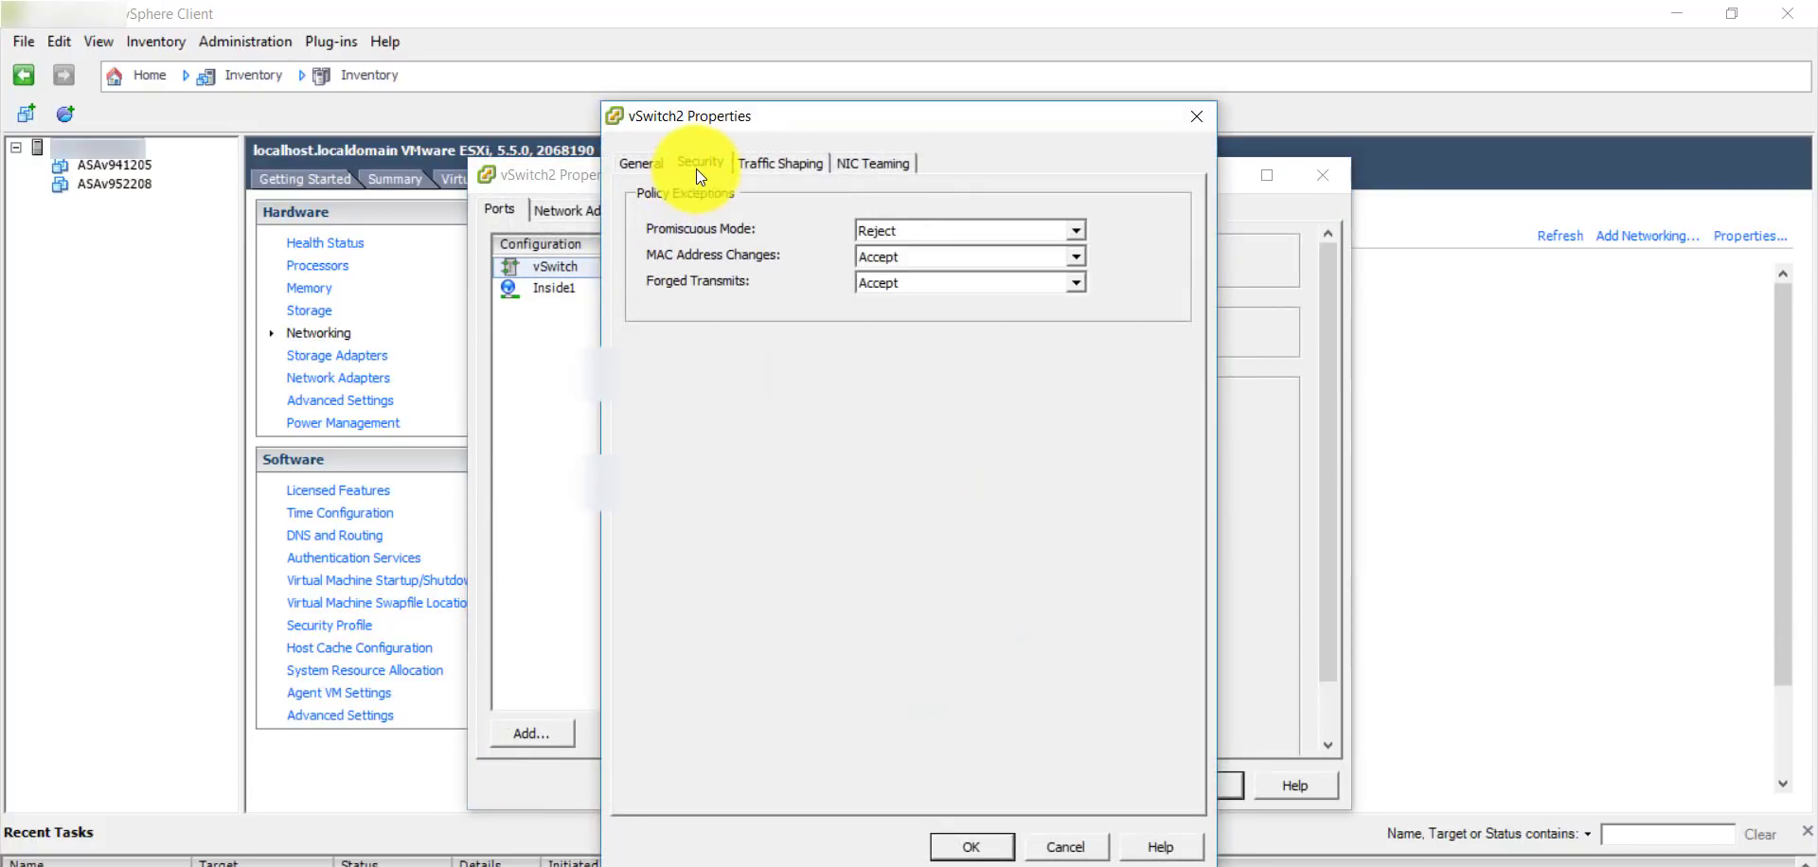
pyautogui.click(932, 230)
pyautogui.click(909, 246)
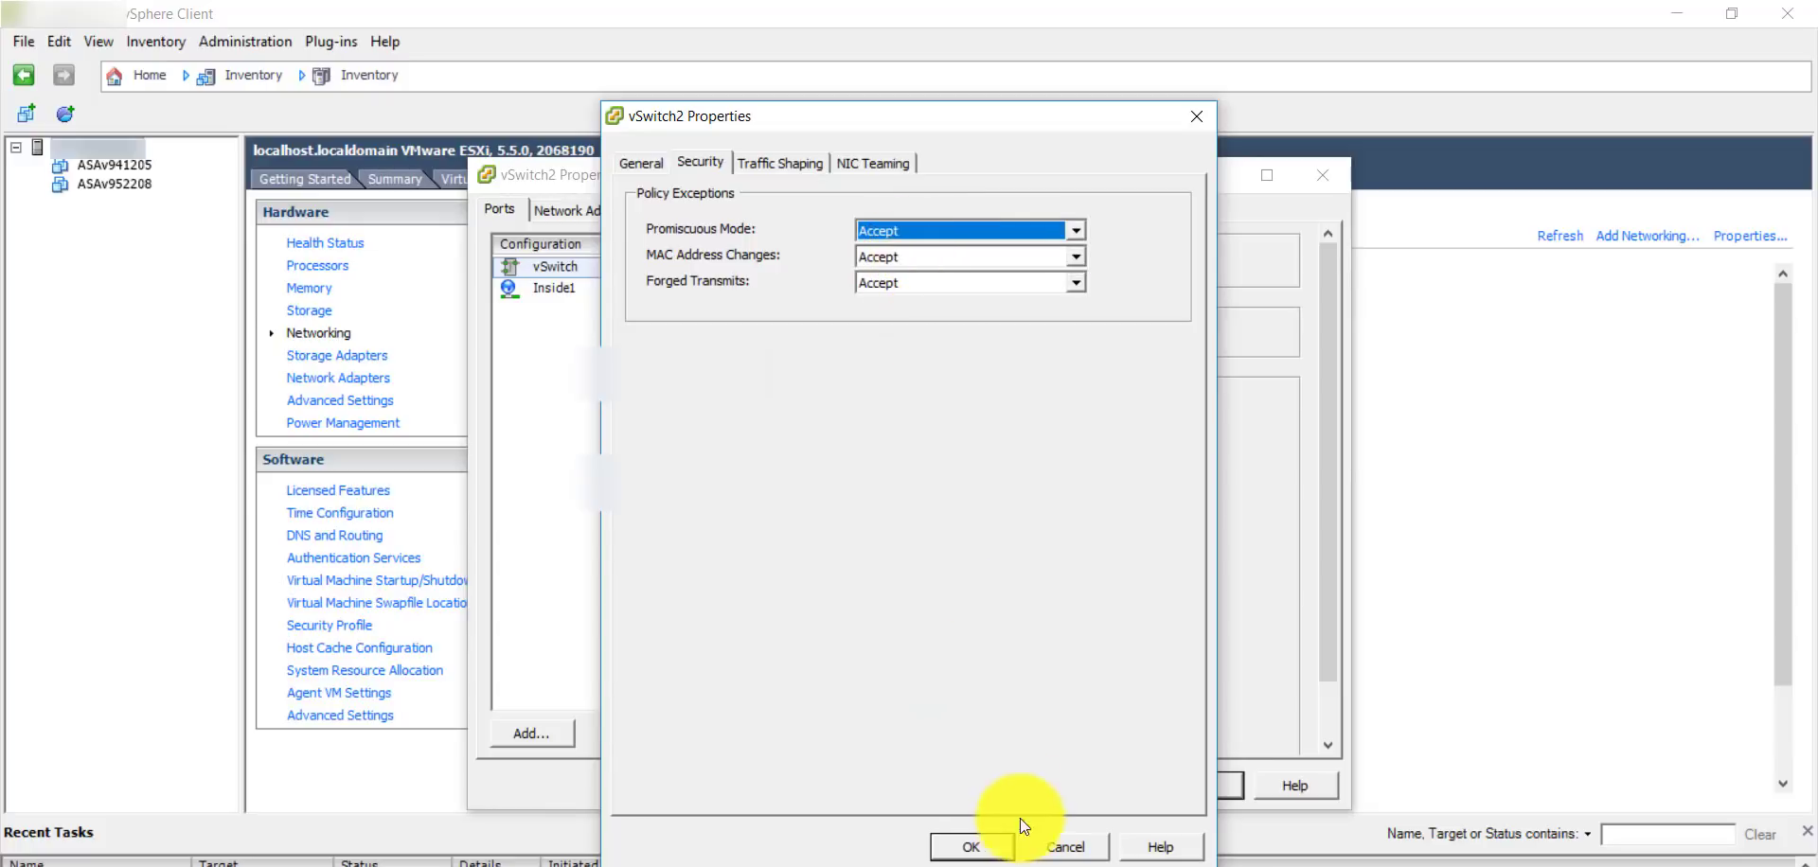
pyautogui.click(995, 845)
pyautogui.click(926, 581)
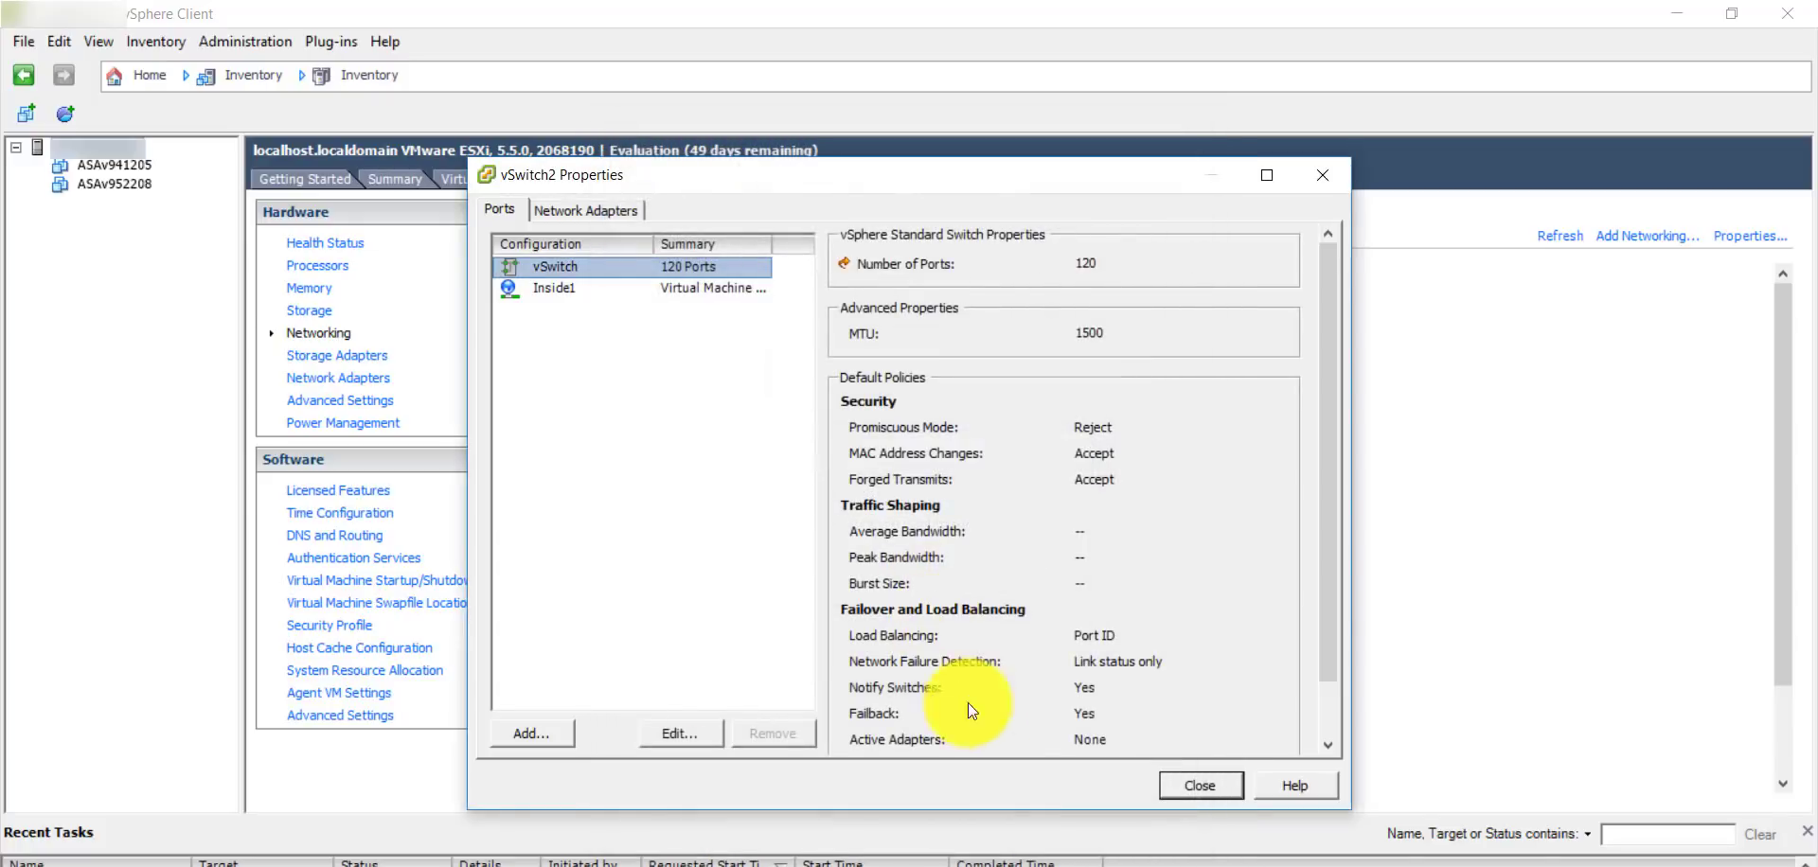
pyautogui.click(1206, 783)
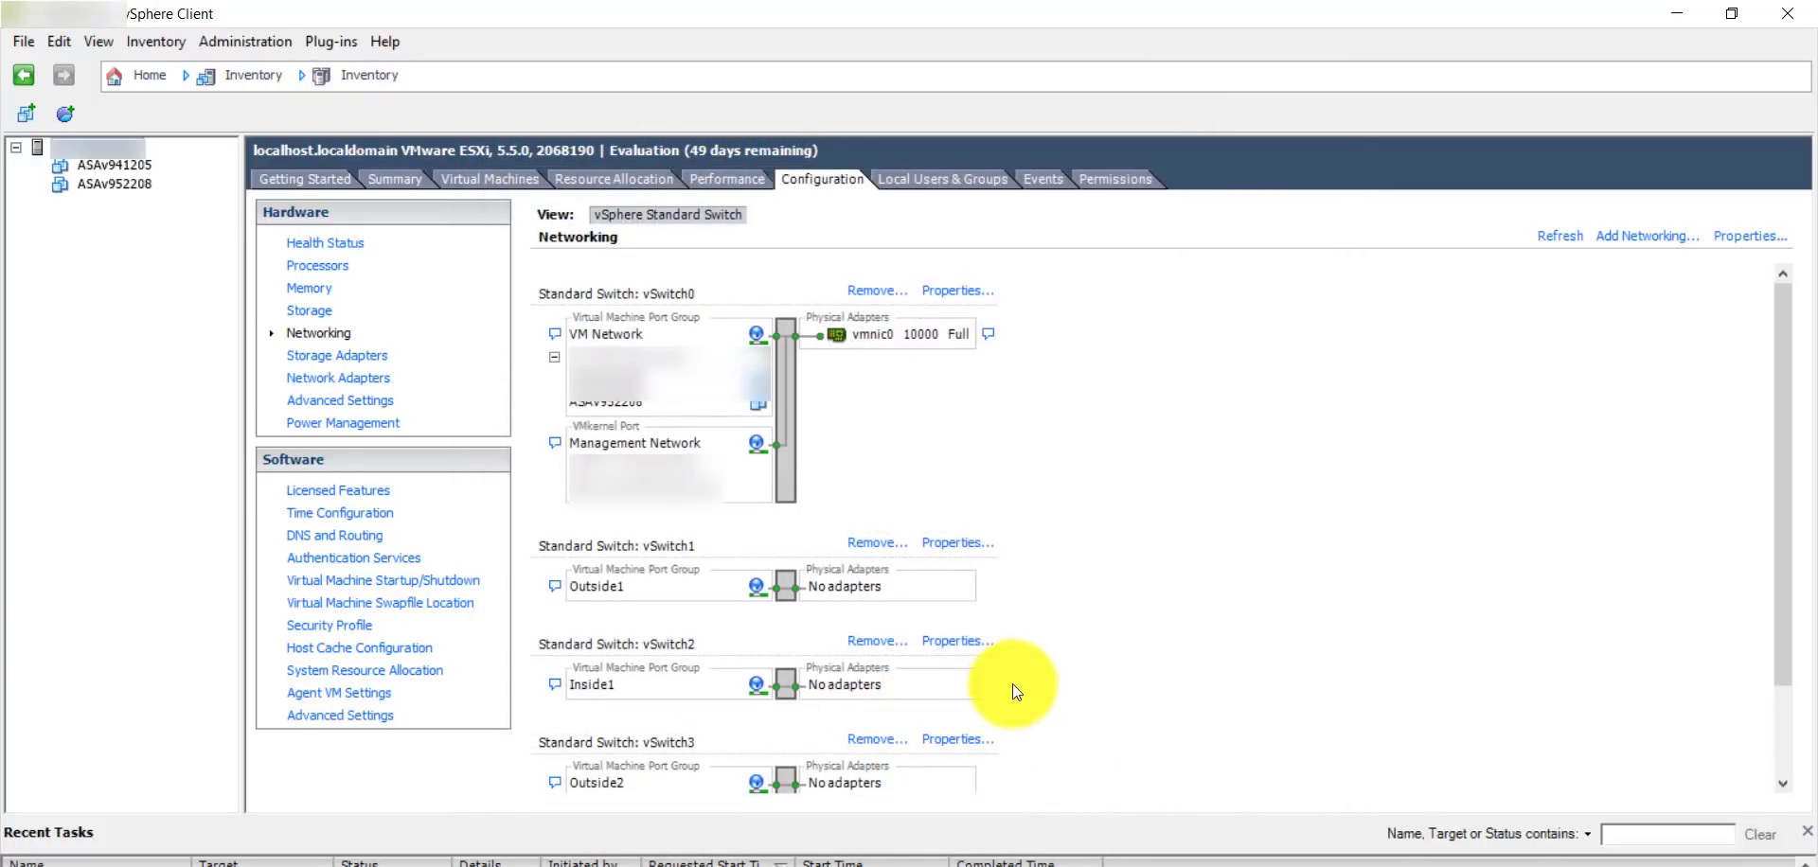
# Set Promiscuous Mode to Accept in the security policy of vSwitch3, continue without active NICs, and close its properties.
pyautogui.scroll(-3, 1013, 684)
pyautogui.click(947, 625)
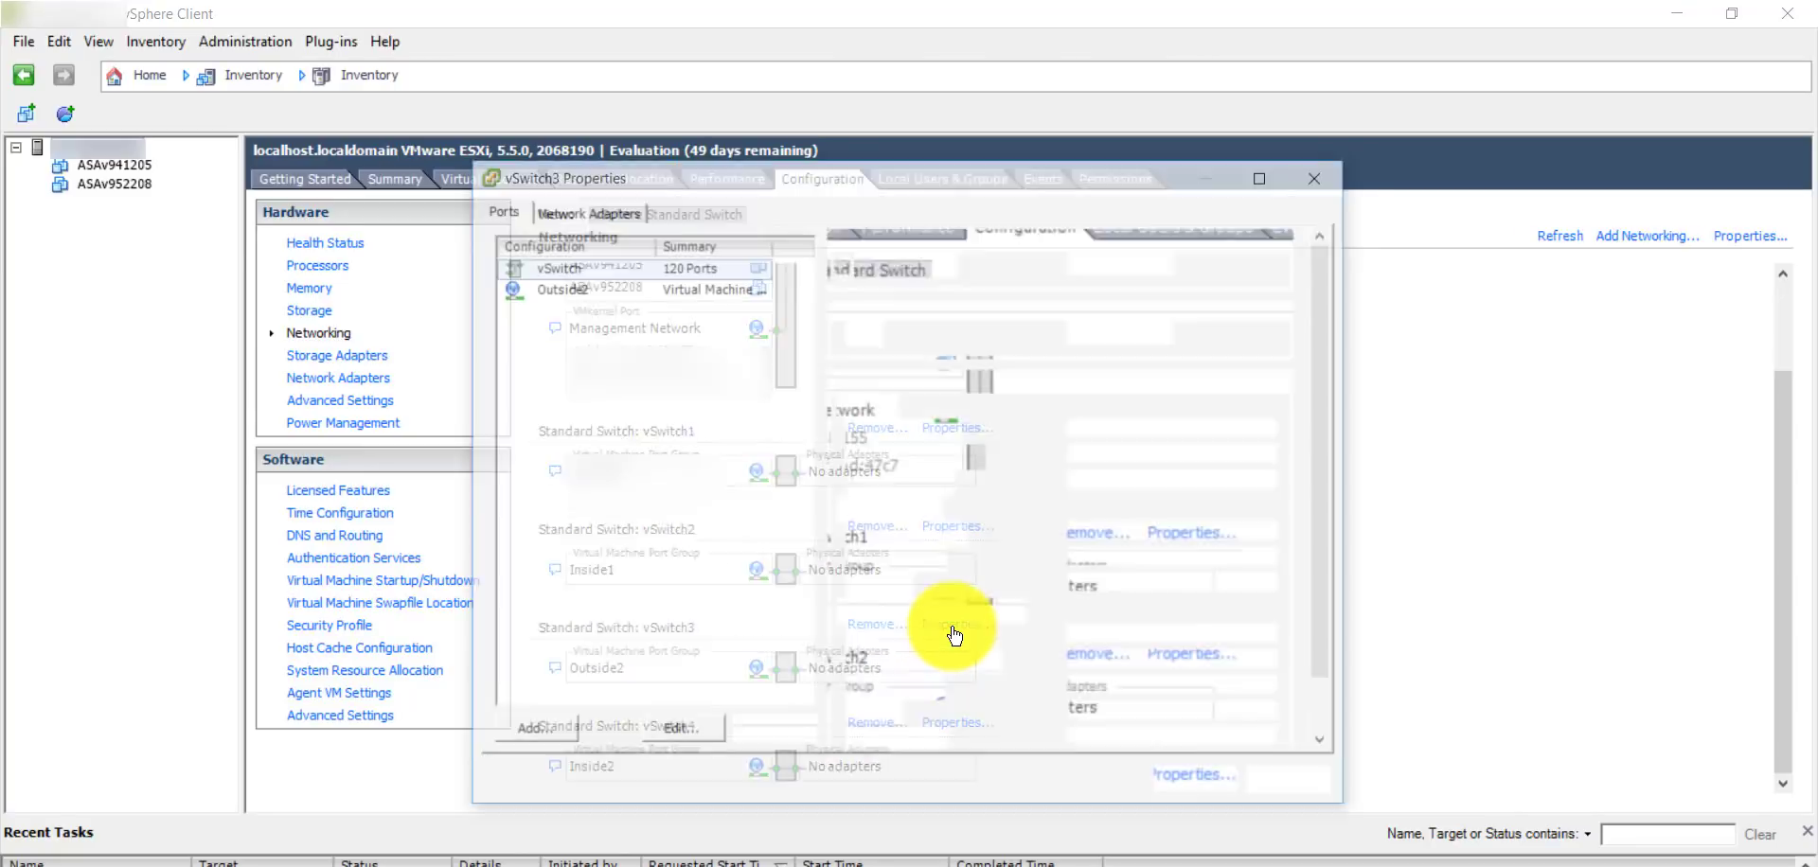
pyautogui.doubleClick(606, 270)
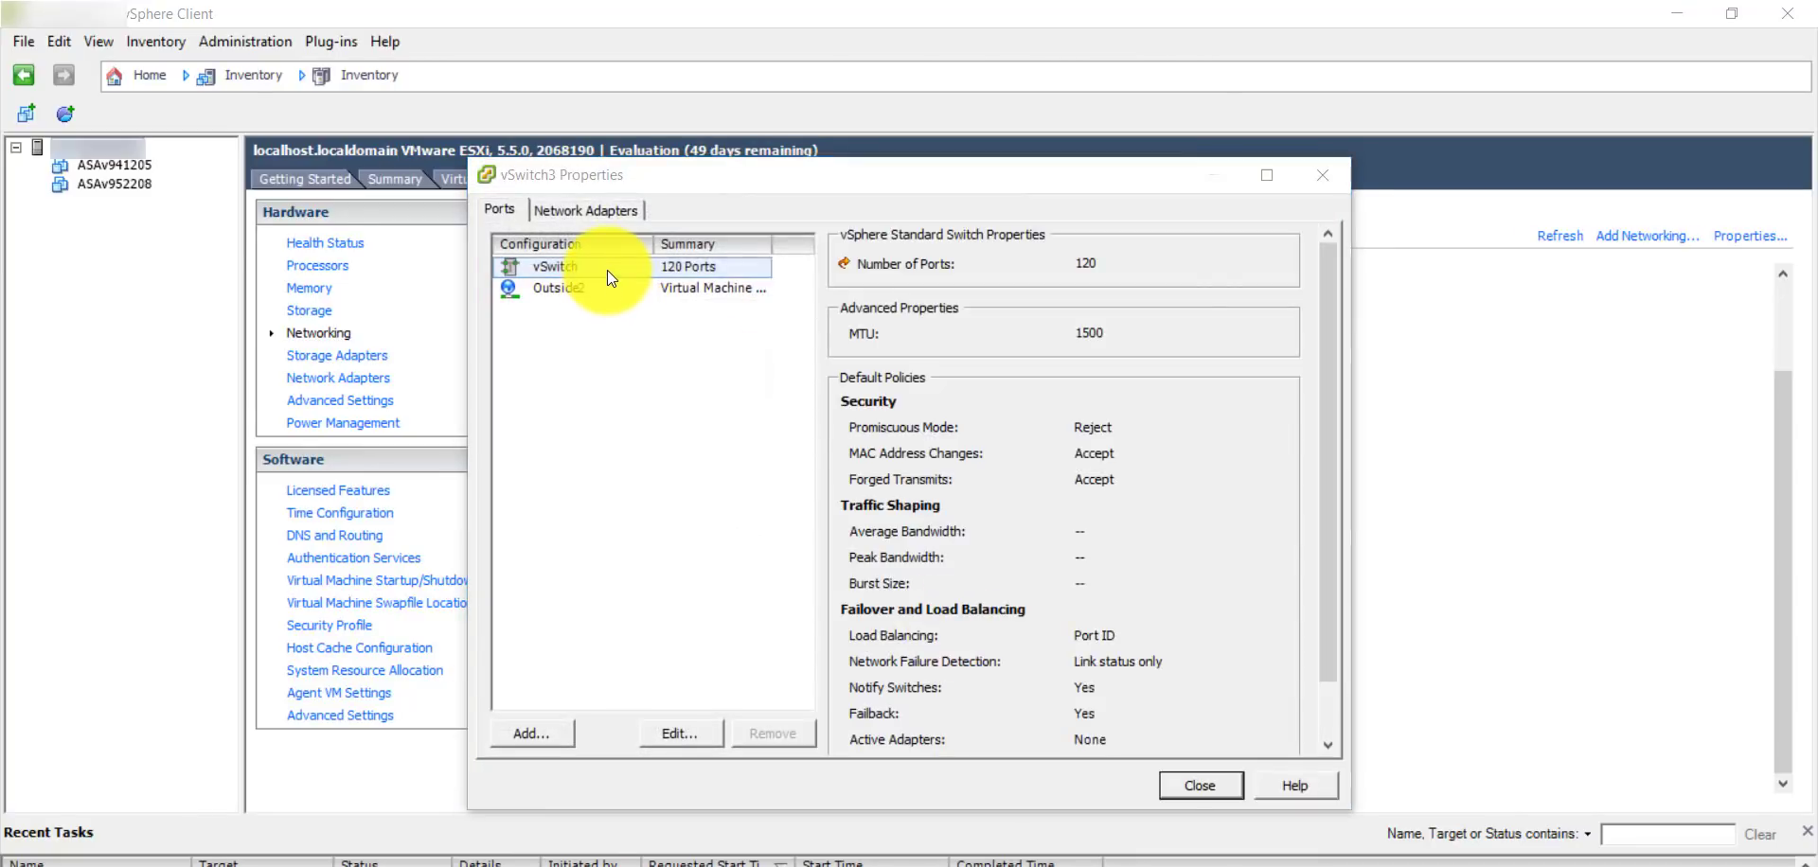
pyautogui.click(695, 171)
pyautogui.click(885, 224)
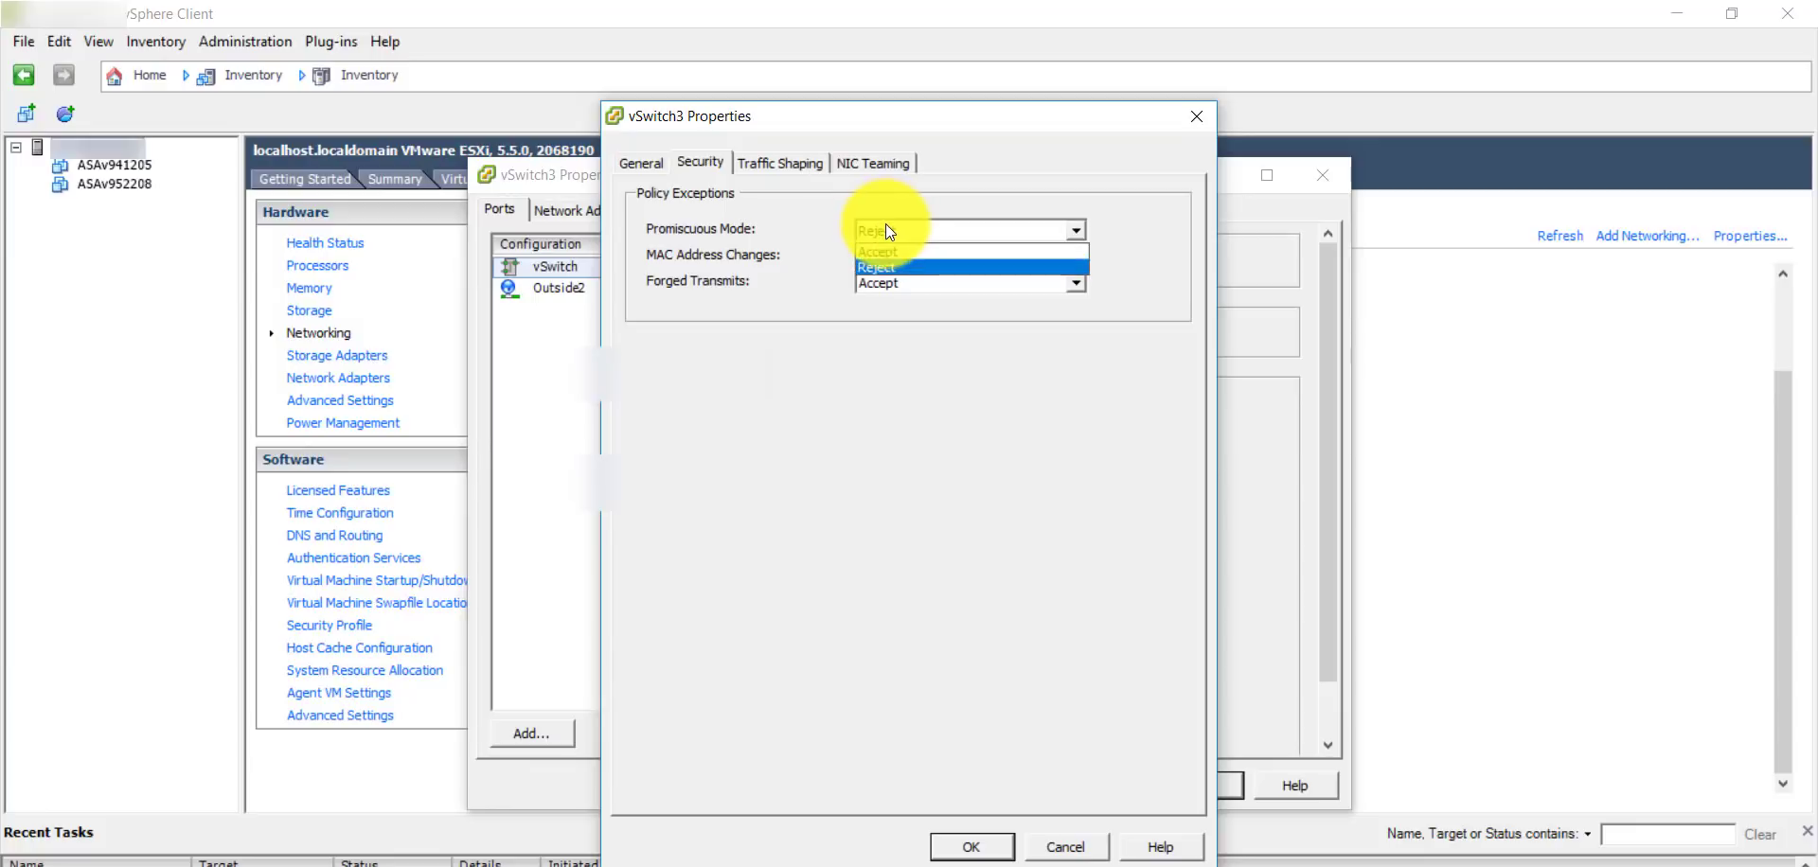
pyautogui.click(894, 280)
pyautogui.click(973, 844)
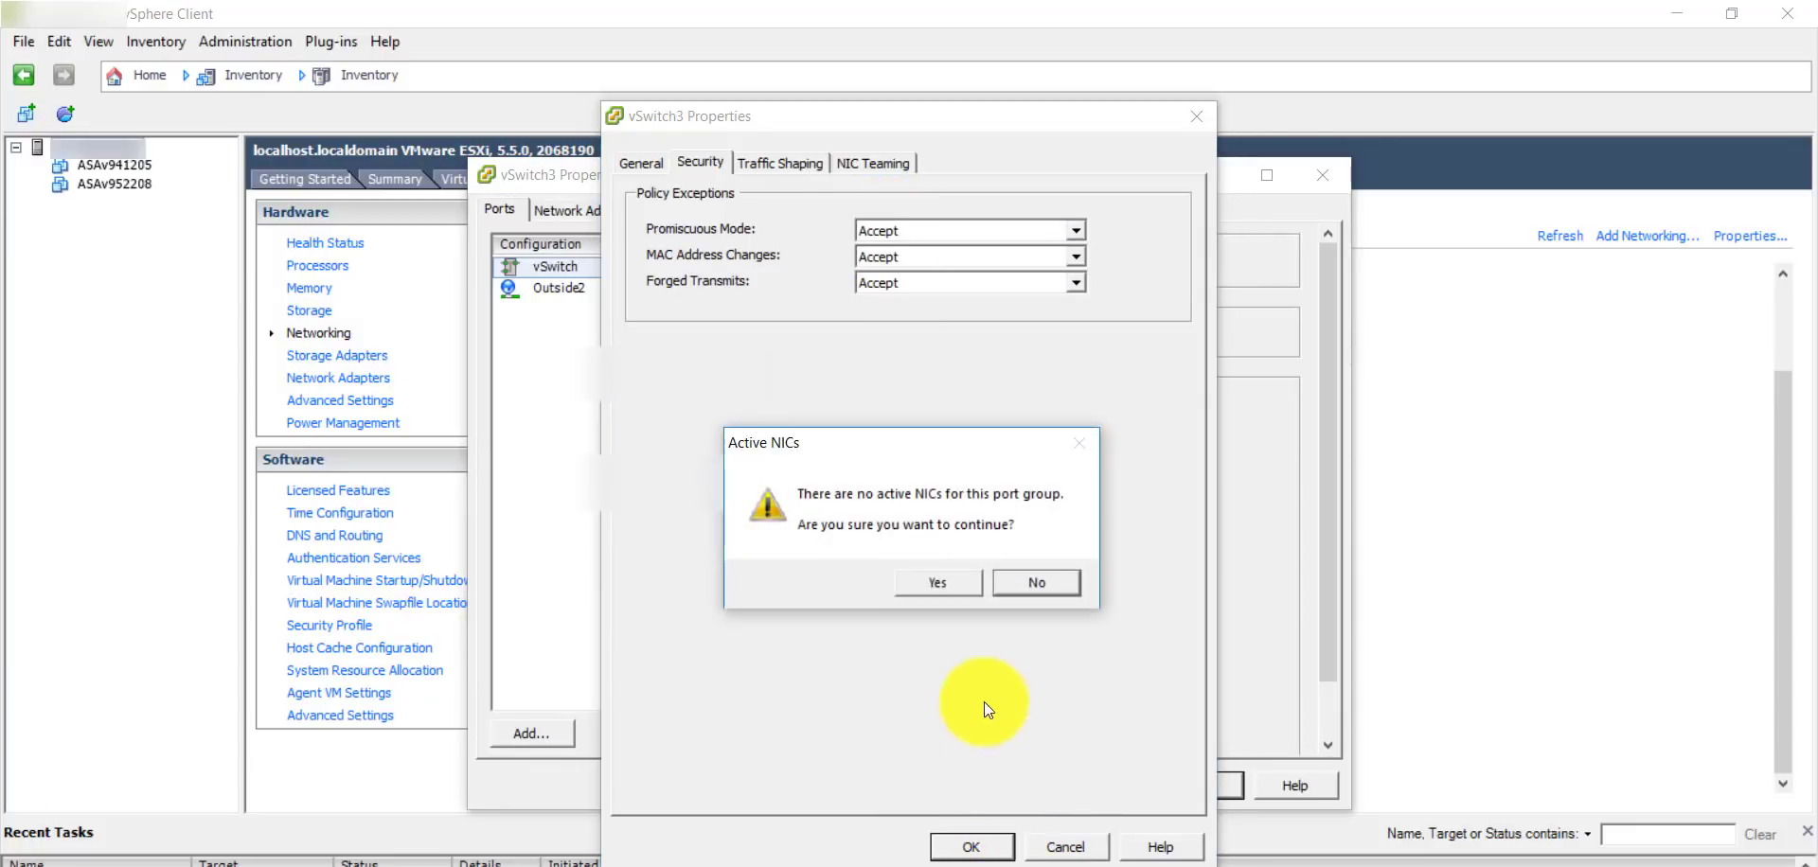
pyautogui.click(942, 593)
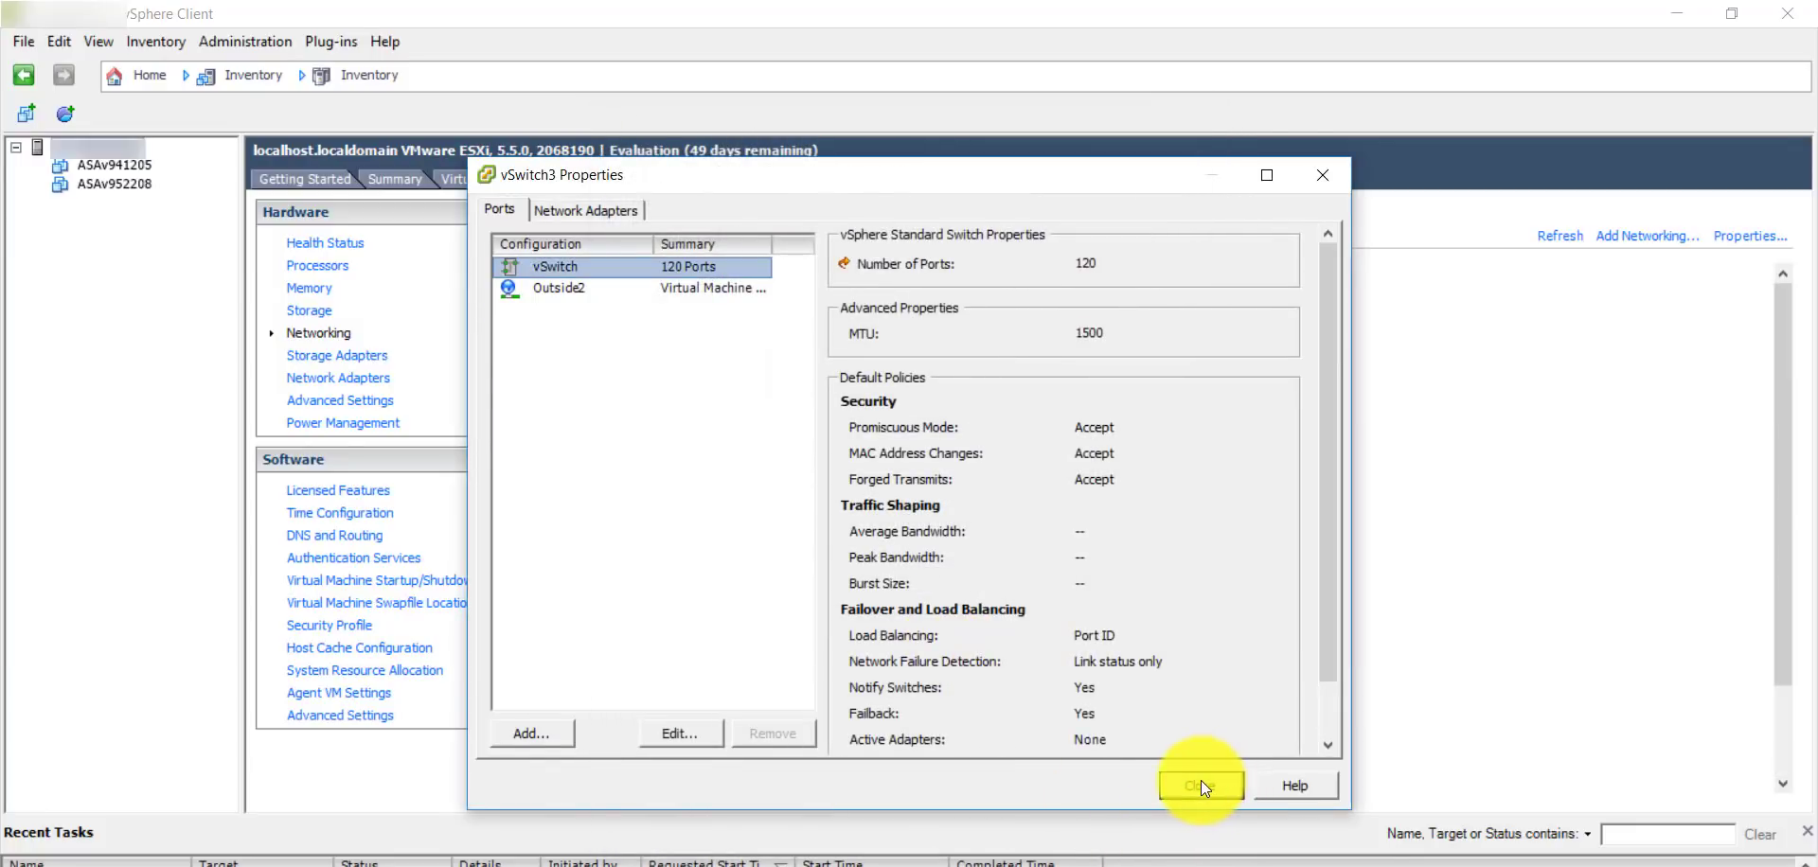
pyautogui.click(1200, 782)
# Set Promiscuous Mode to Accept in the security policy of vSwitch4, continue without active NICs, and close its properties.
pyautogui.scroll(-2, 1055, 707)
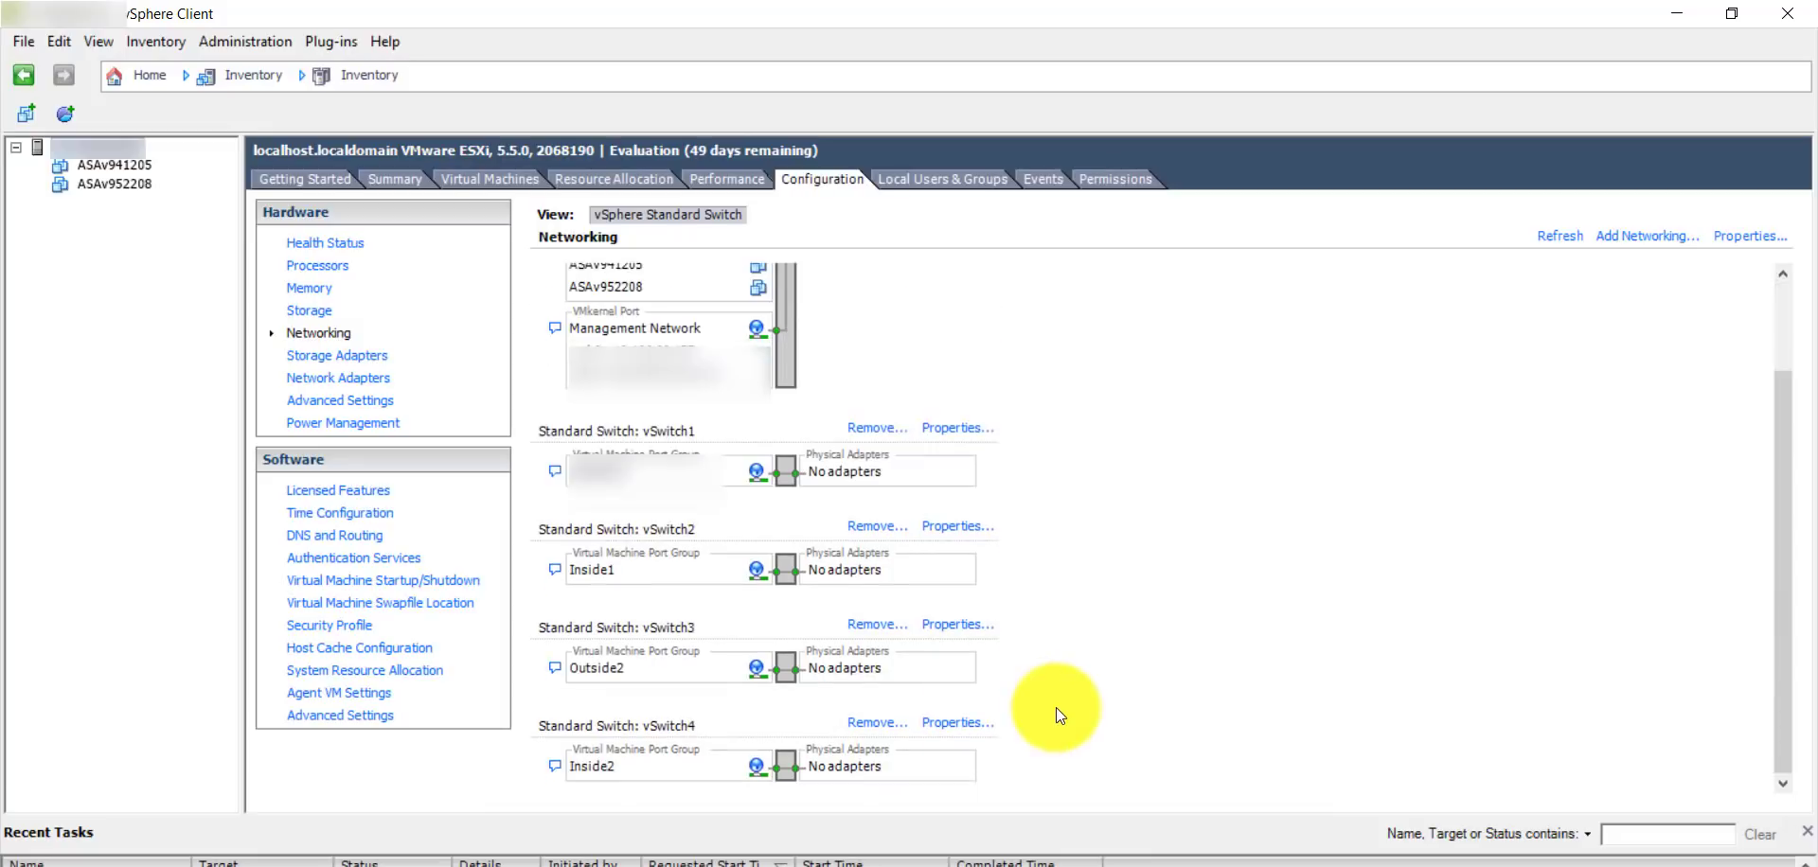
pyautogui.click(962, 725)
pyautogui.doubleClick(595, 264)
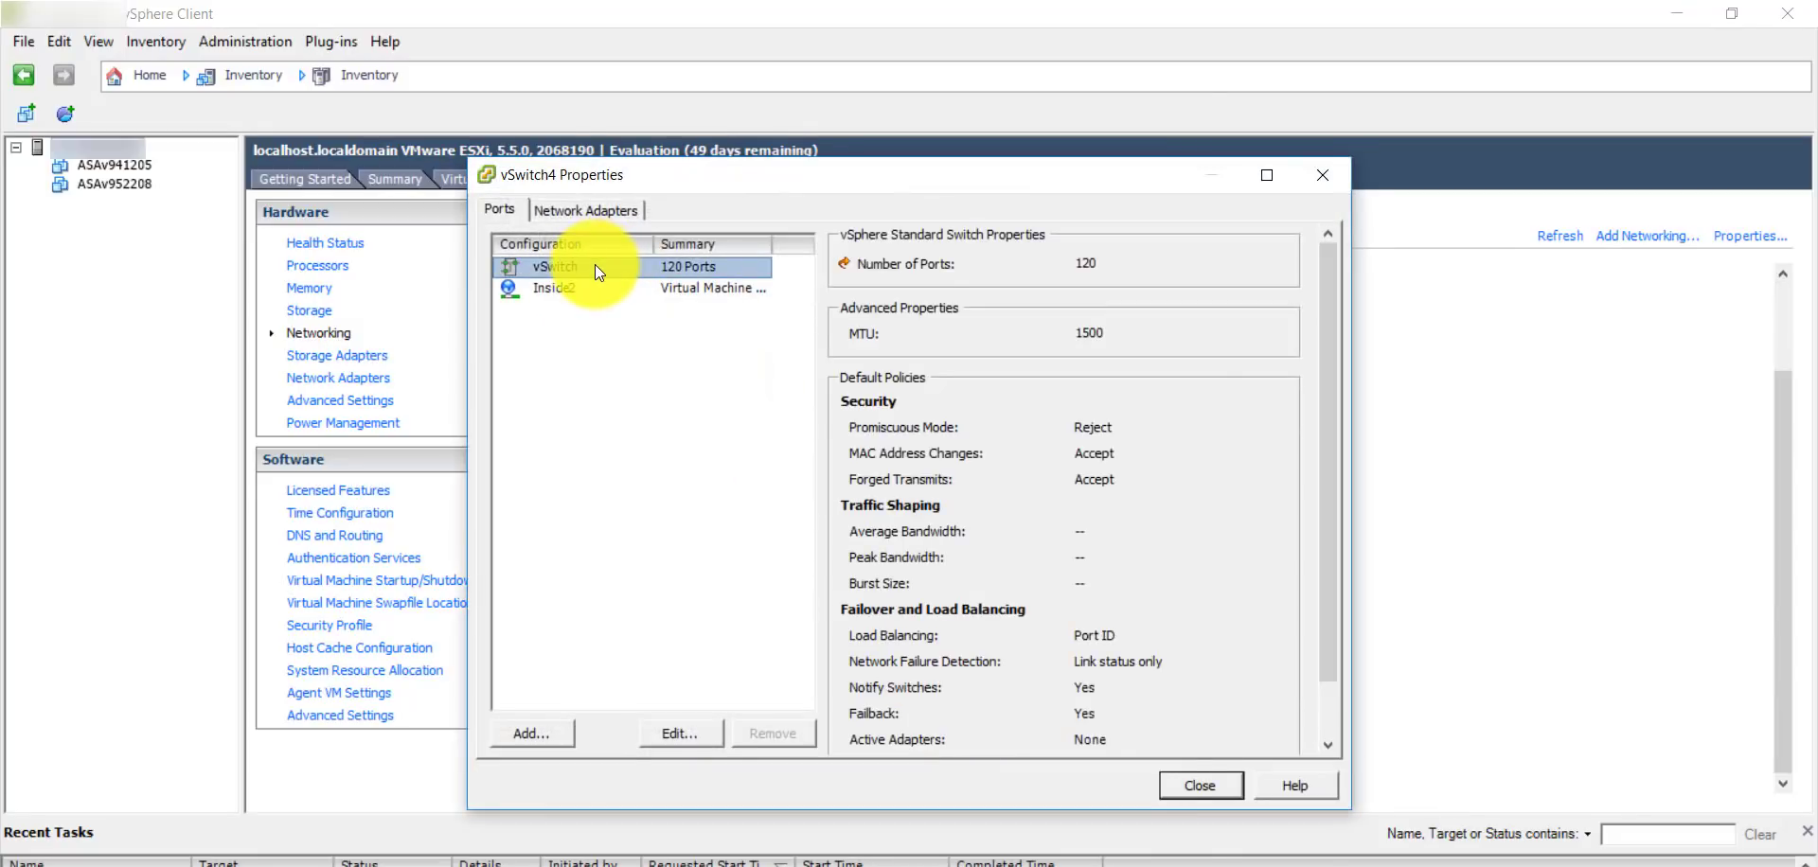
pyautogui.click(709, 169)
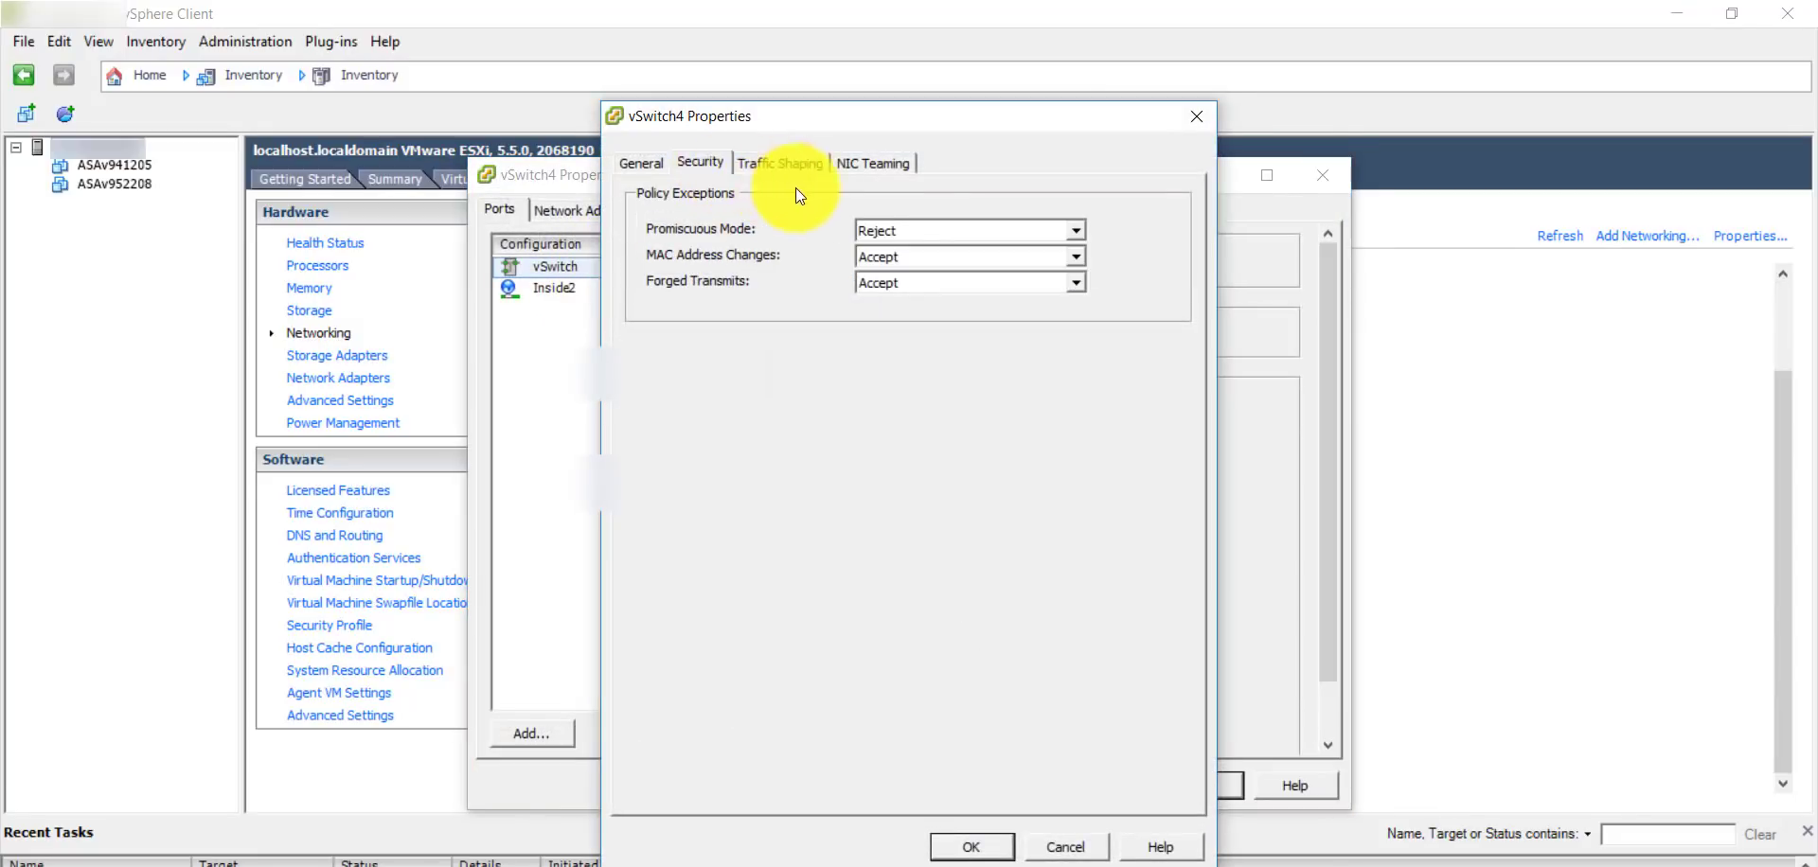
pyautogui.click(870, 228)
pyautogui.click(873, 252)
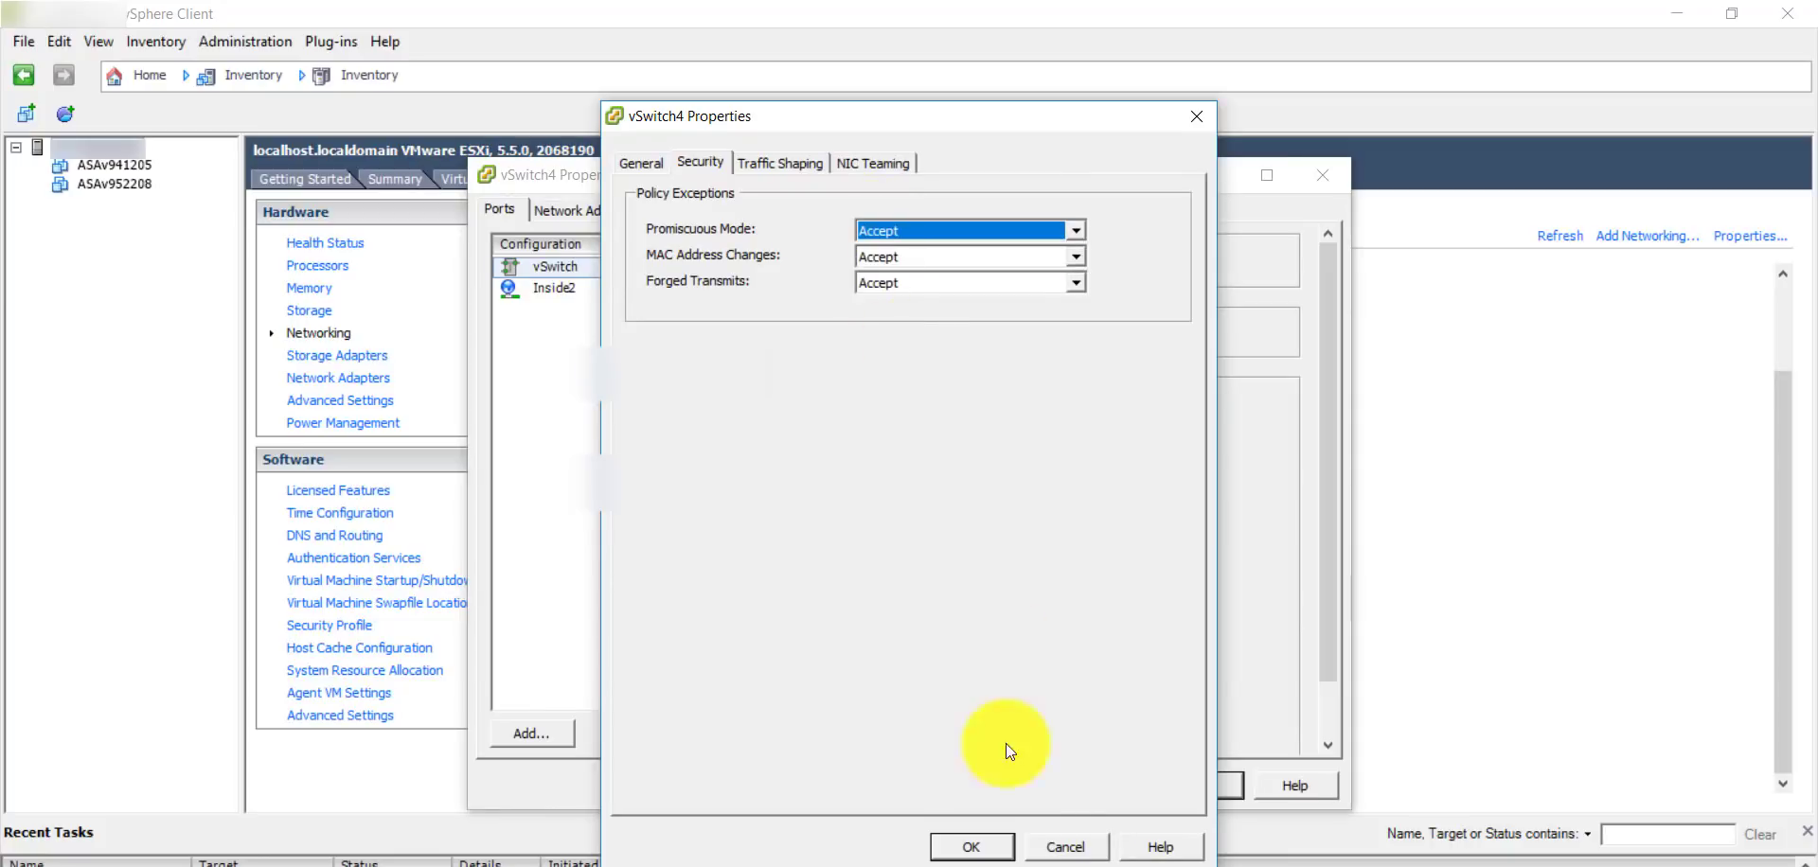
pyautogui.click(999, 851)
pyautogui.click(959, 595)
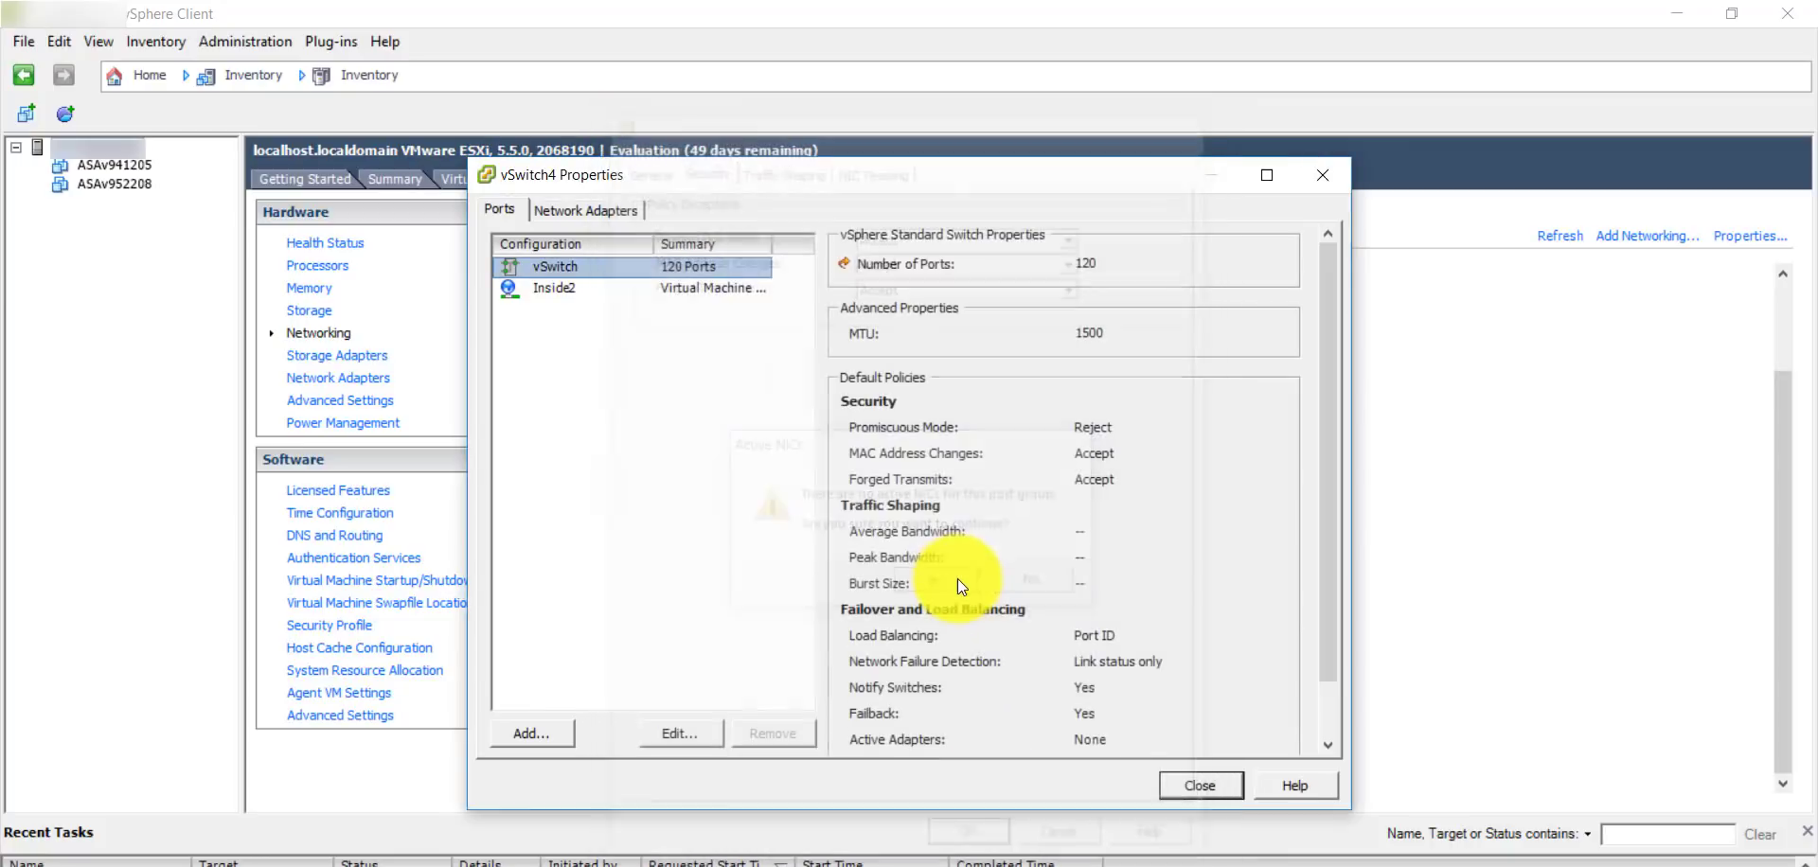
pyautogui.click(1195, 786)
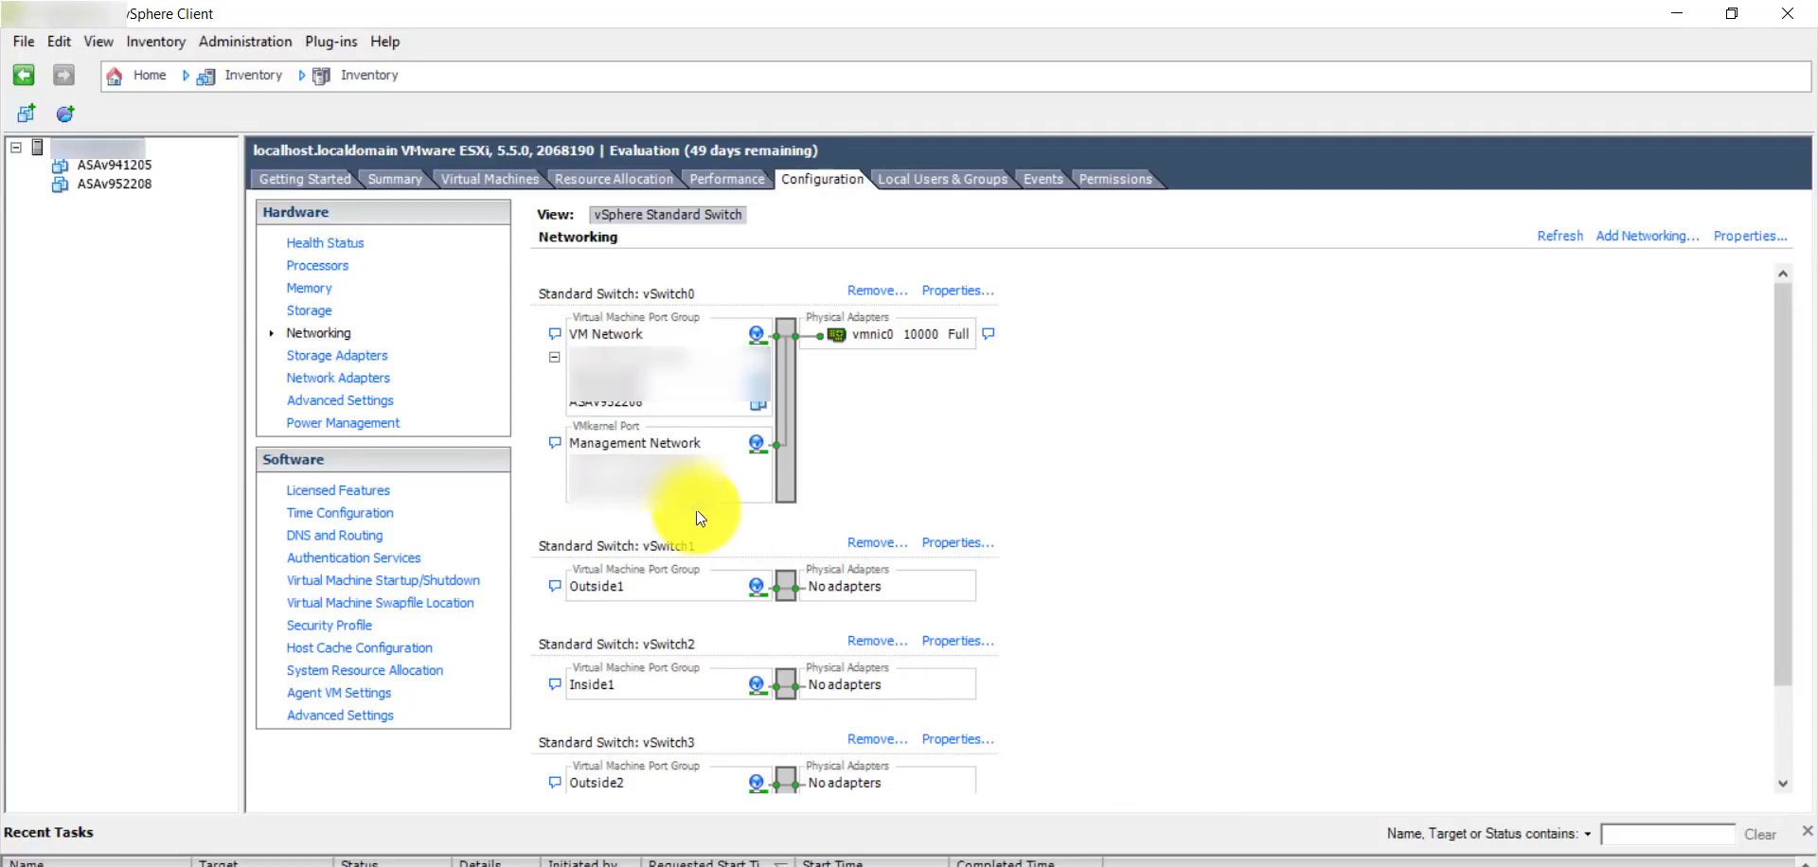
# In the settings of virtual machine ASAv941205, connect network adapter 2 to the Outside1 network.
pyautogui.click(121, 165)
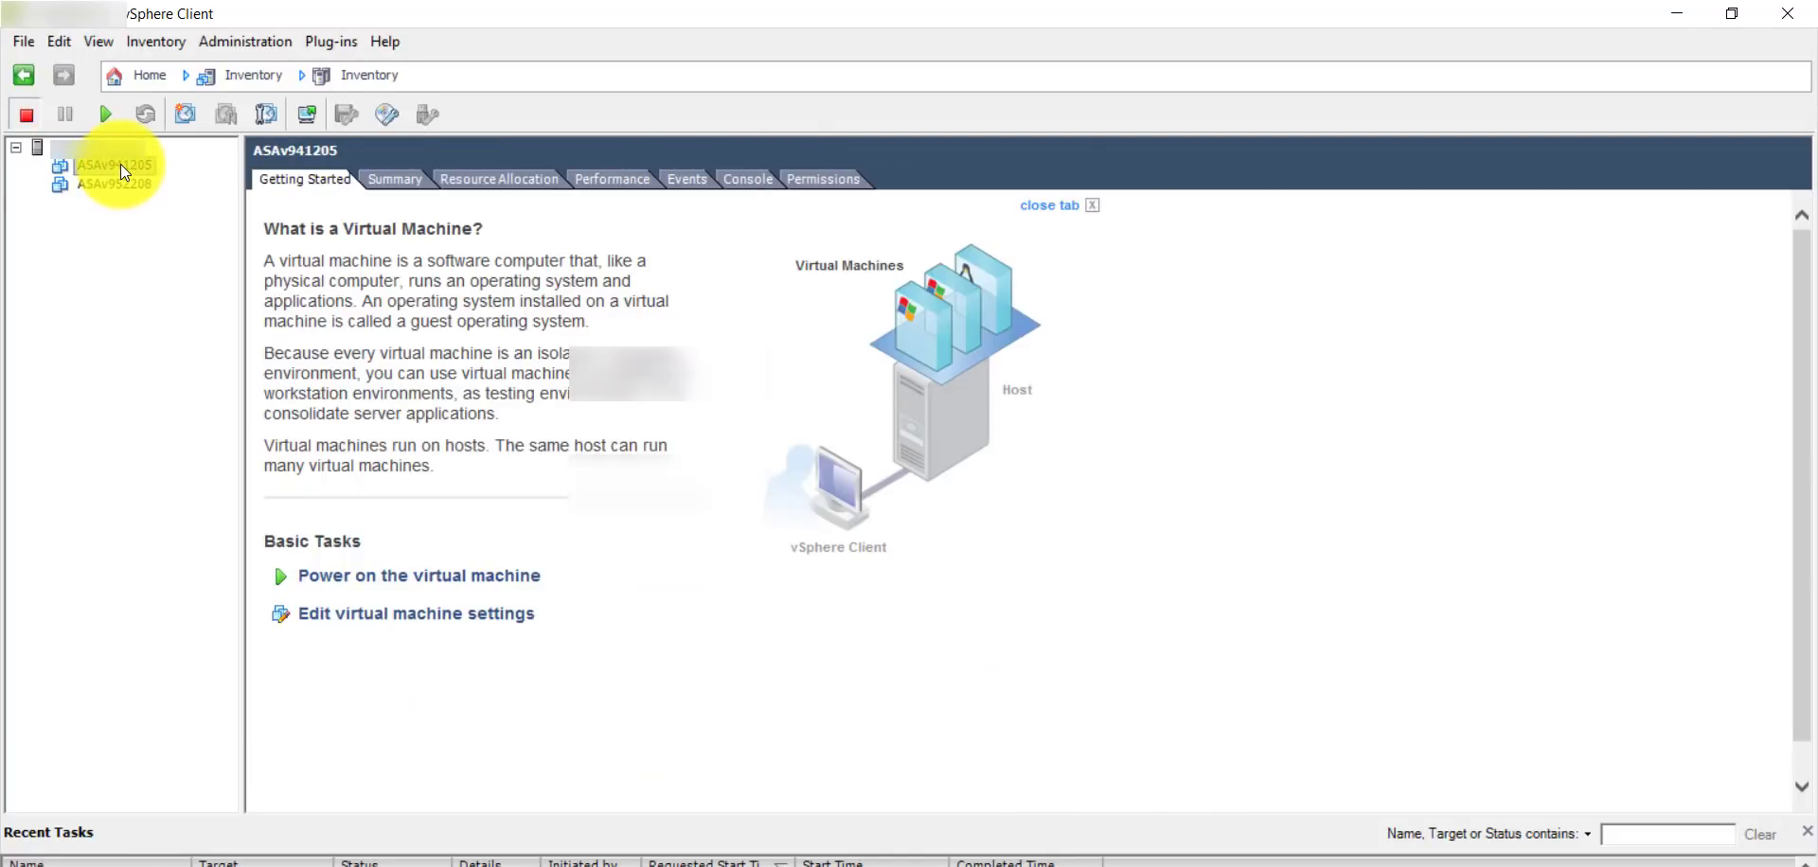
pyautogui.rightClick(122, 163)
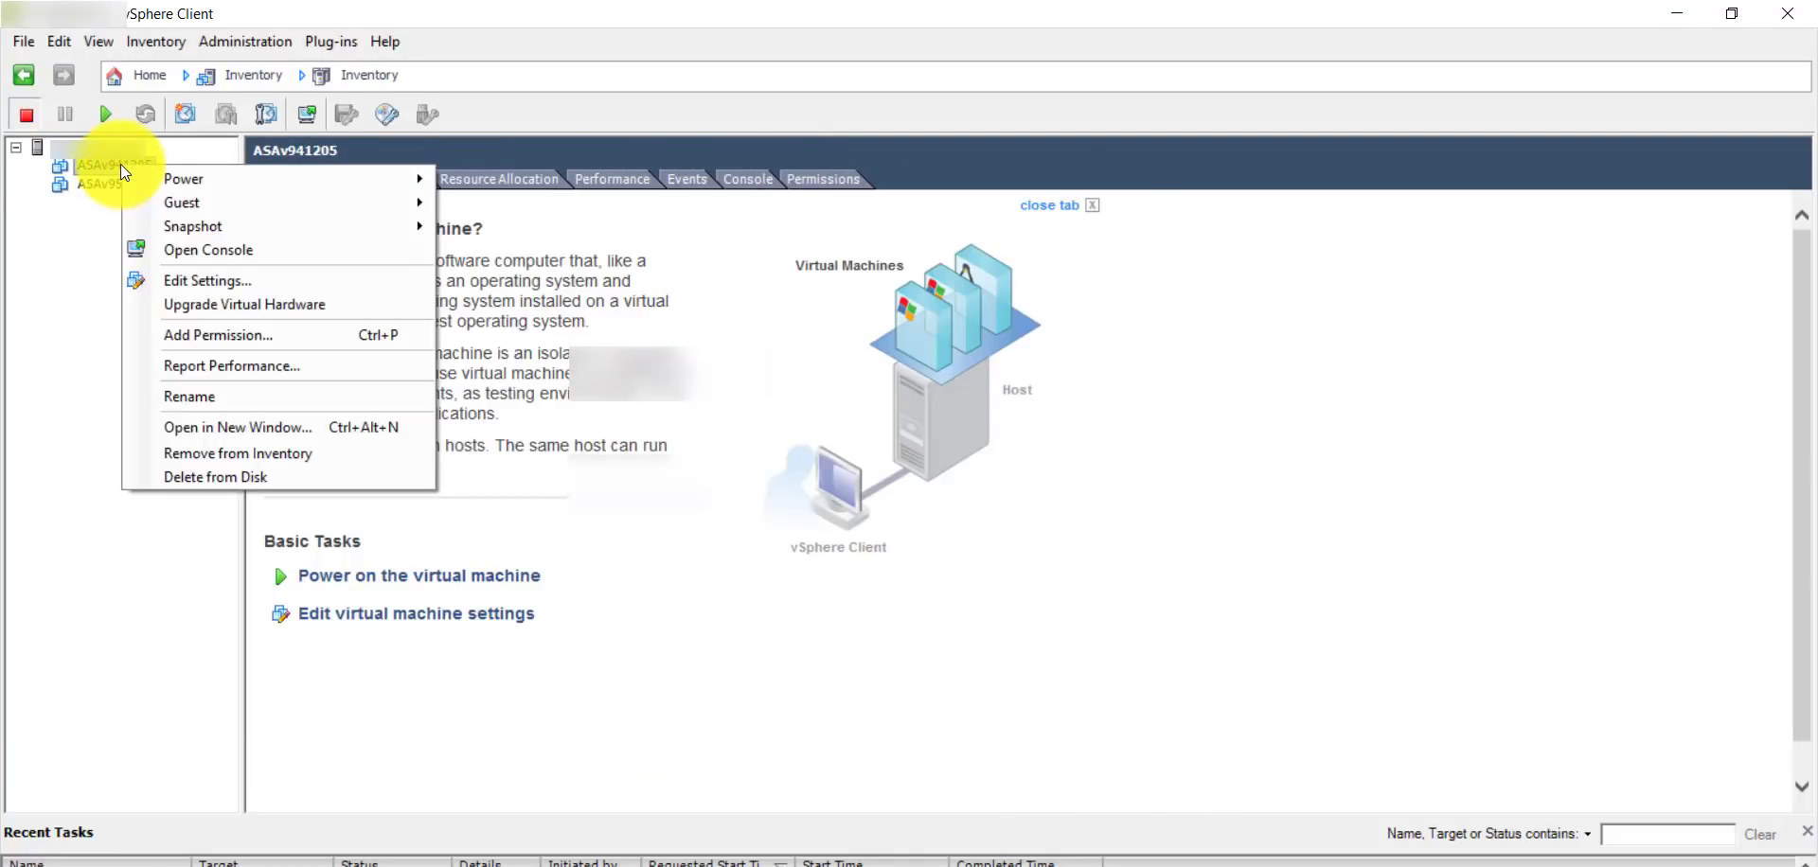
pyautogui.click(201, 269)
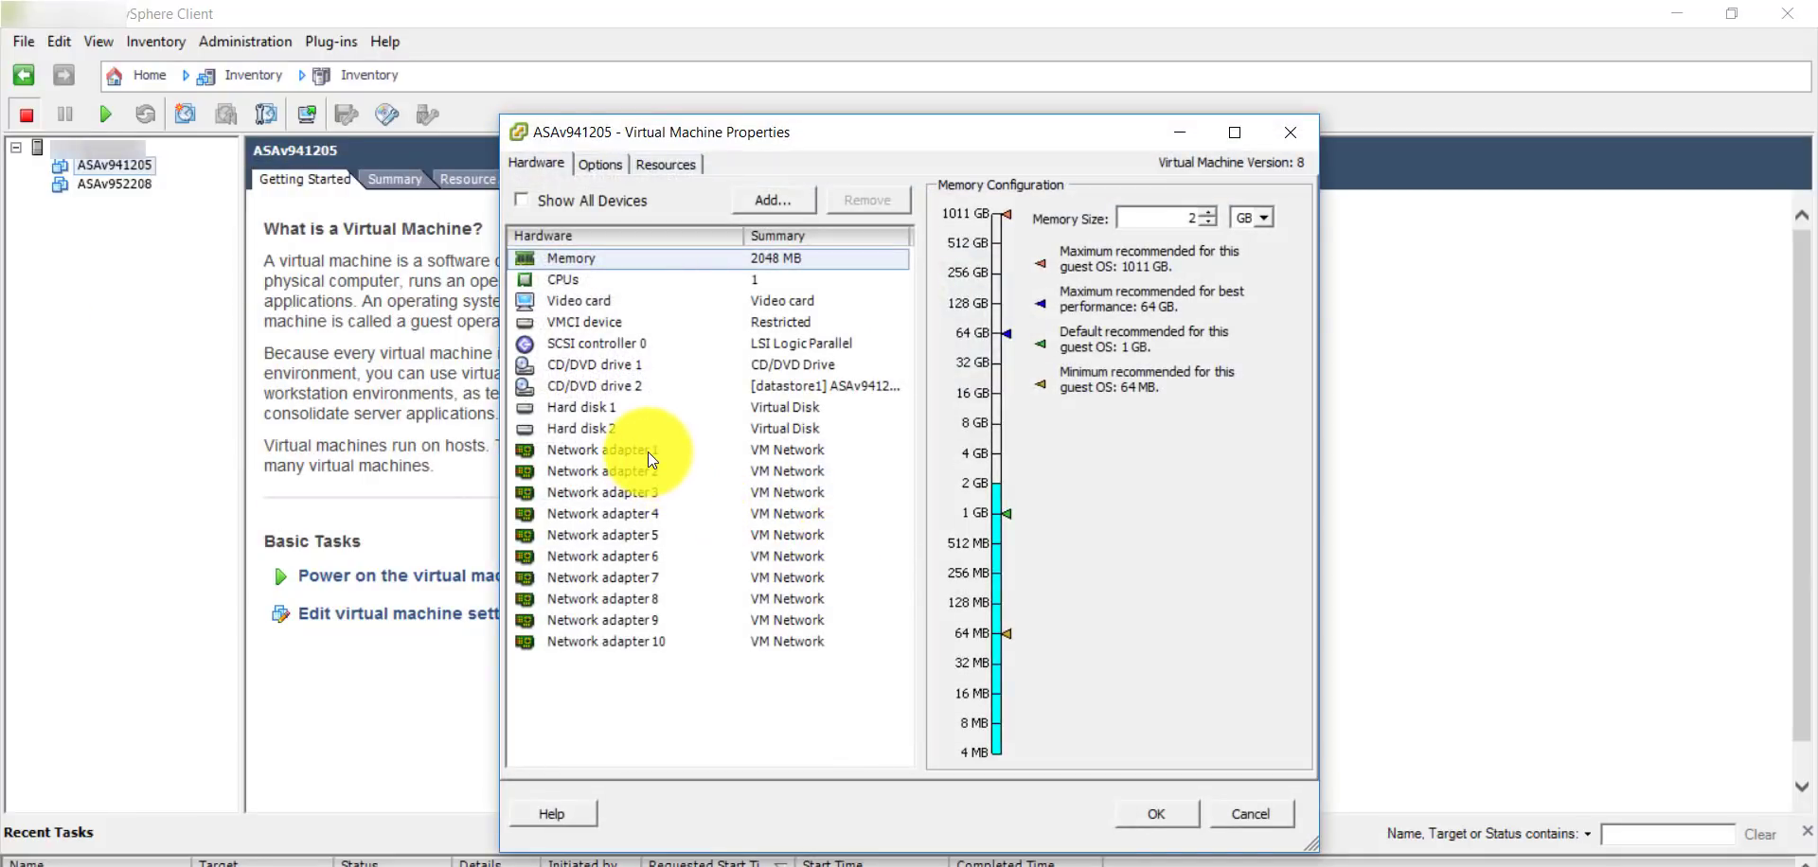
pyautogui.click(648, 452)
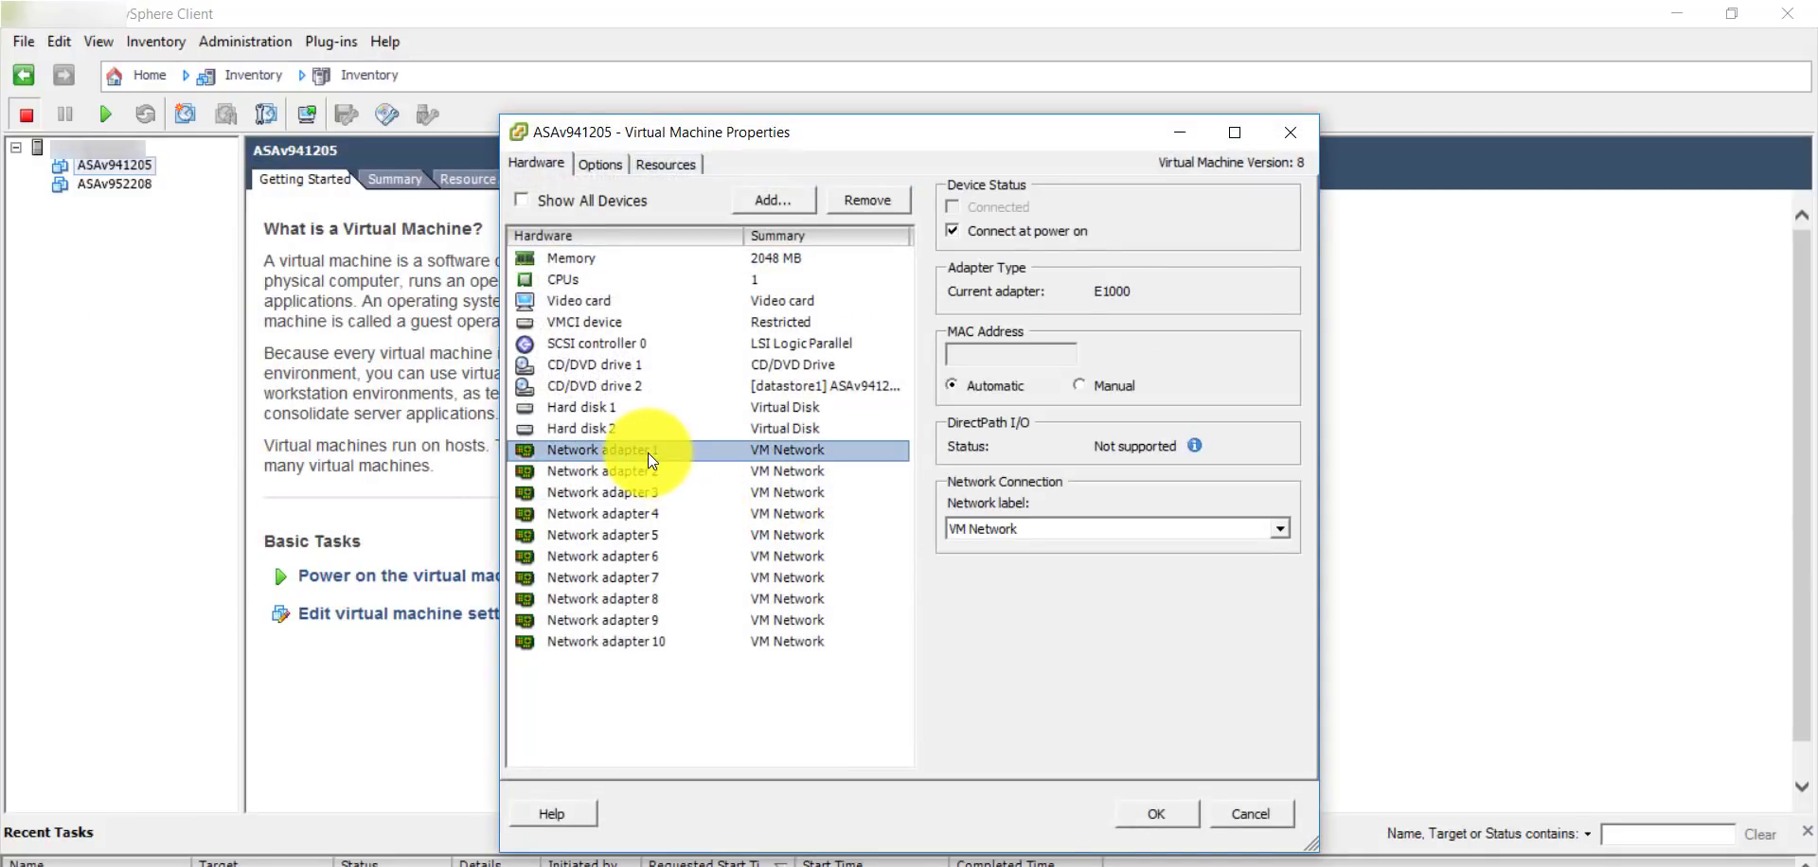
pyautogui.click(644, 474)
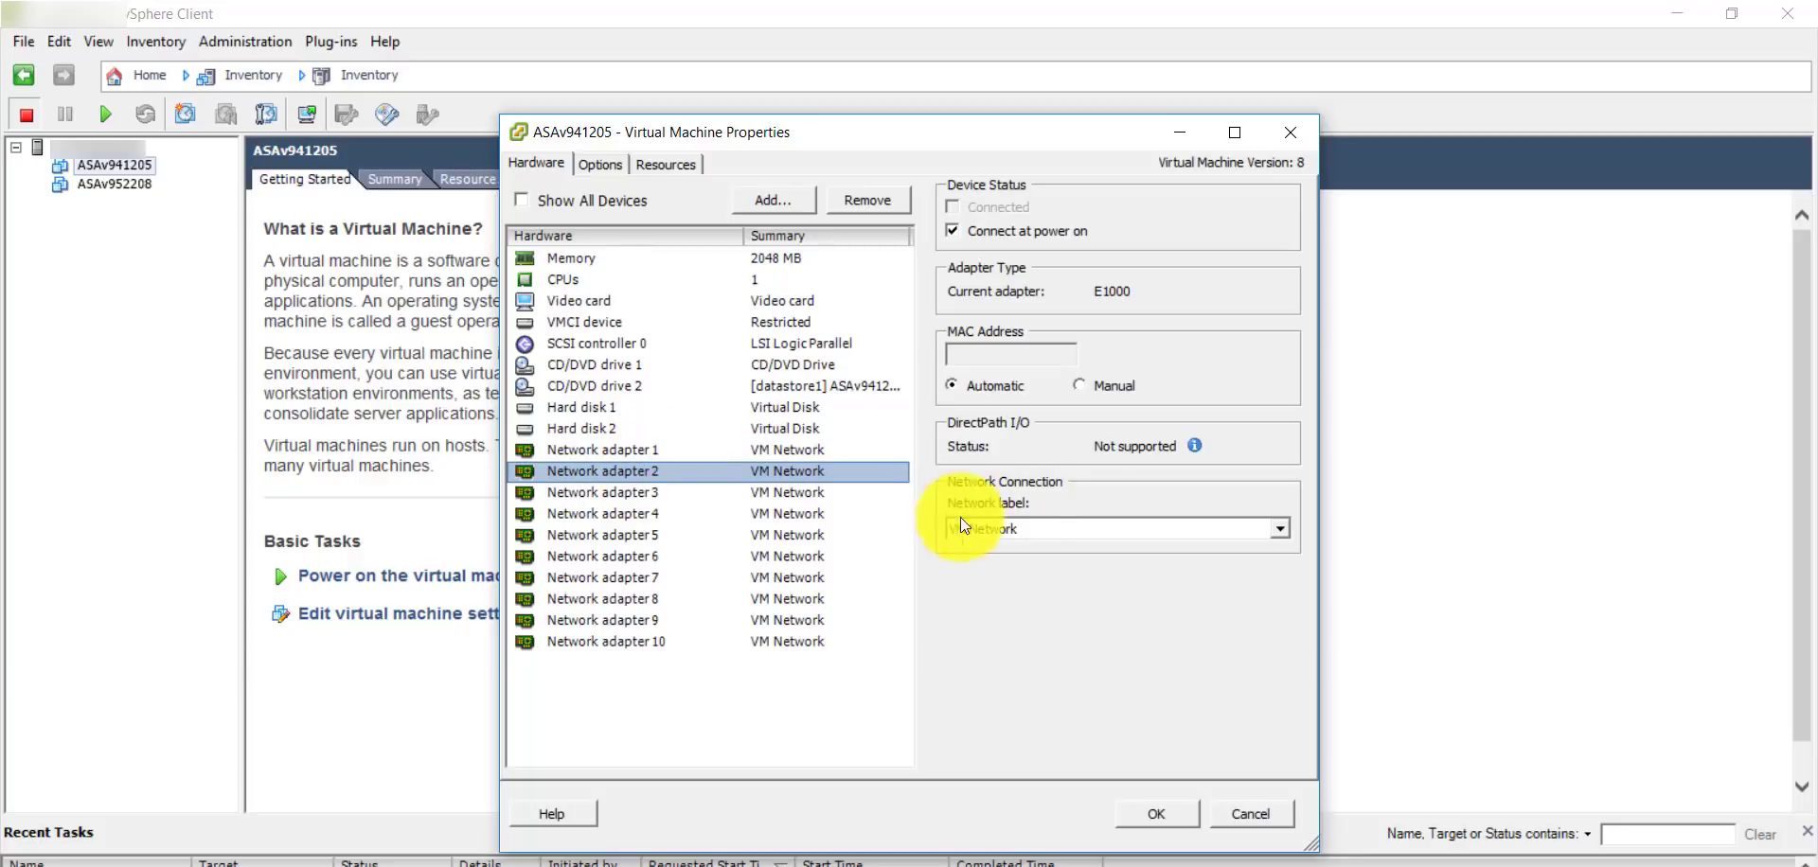
pyautogui.click(1036, 530)
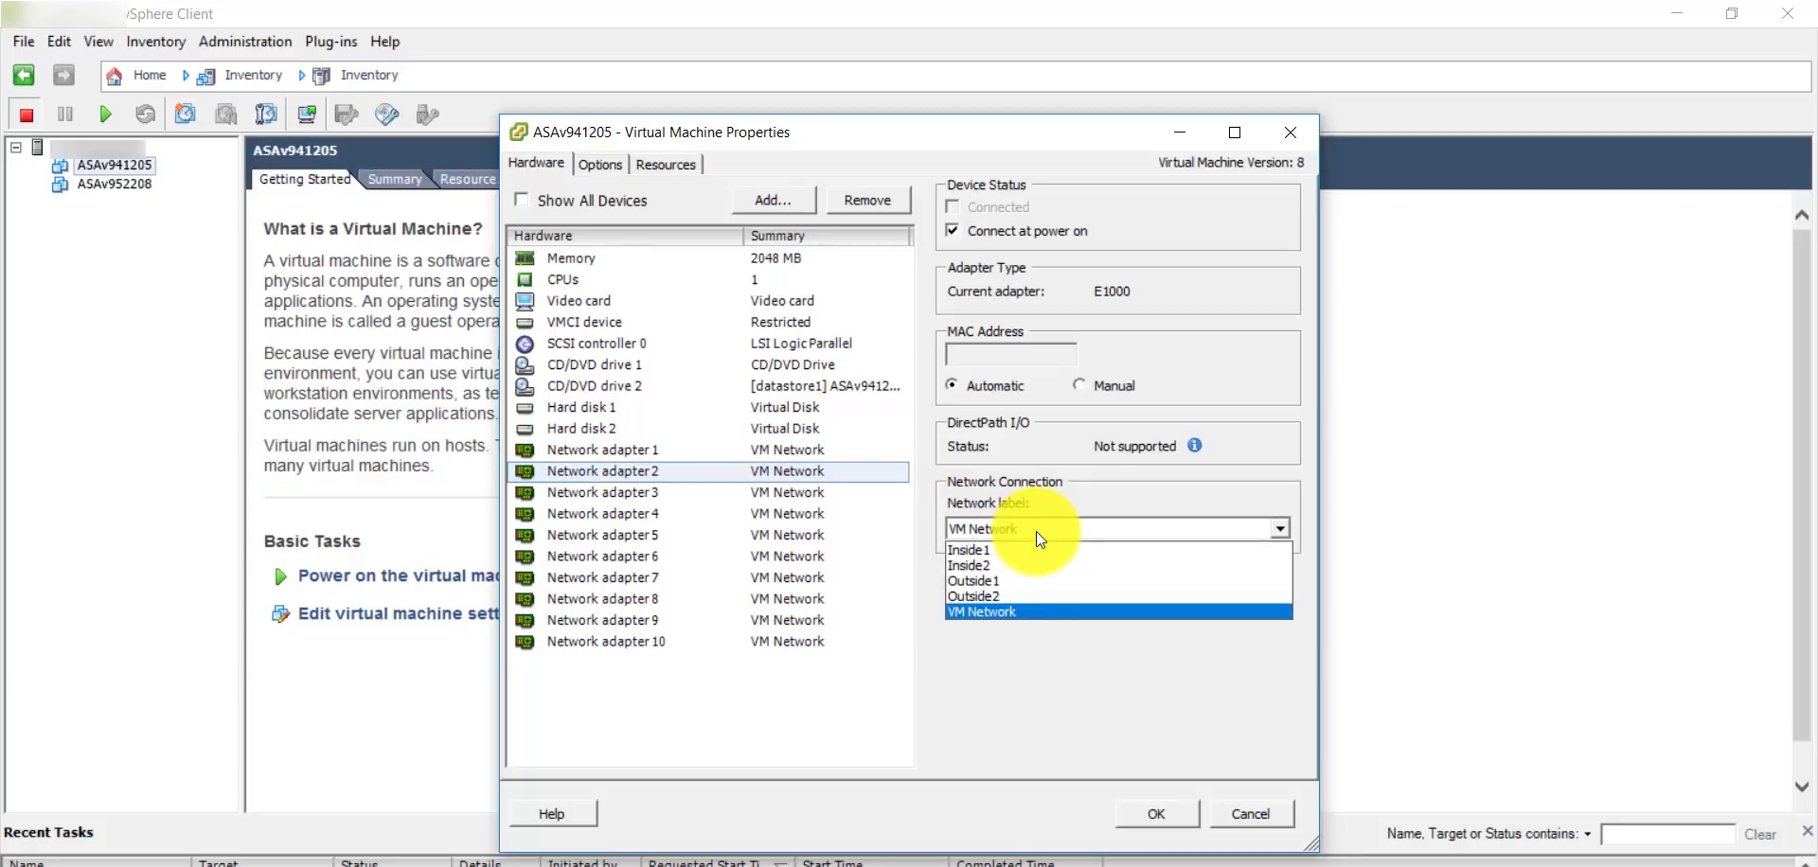
pyautogui.click(1007, 576)
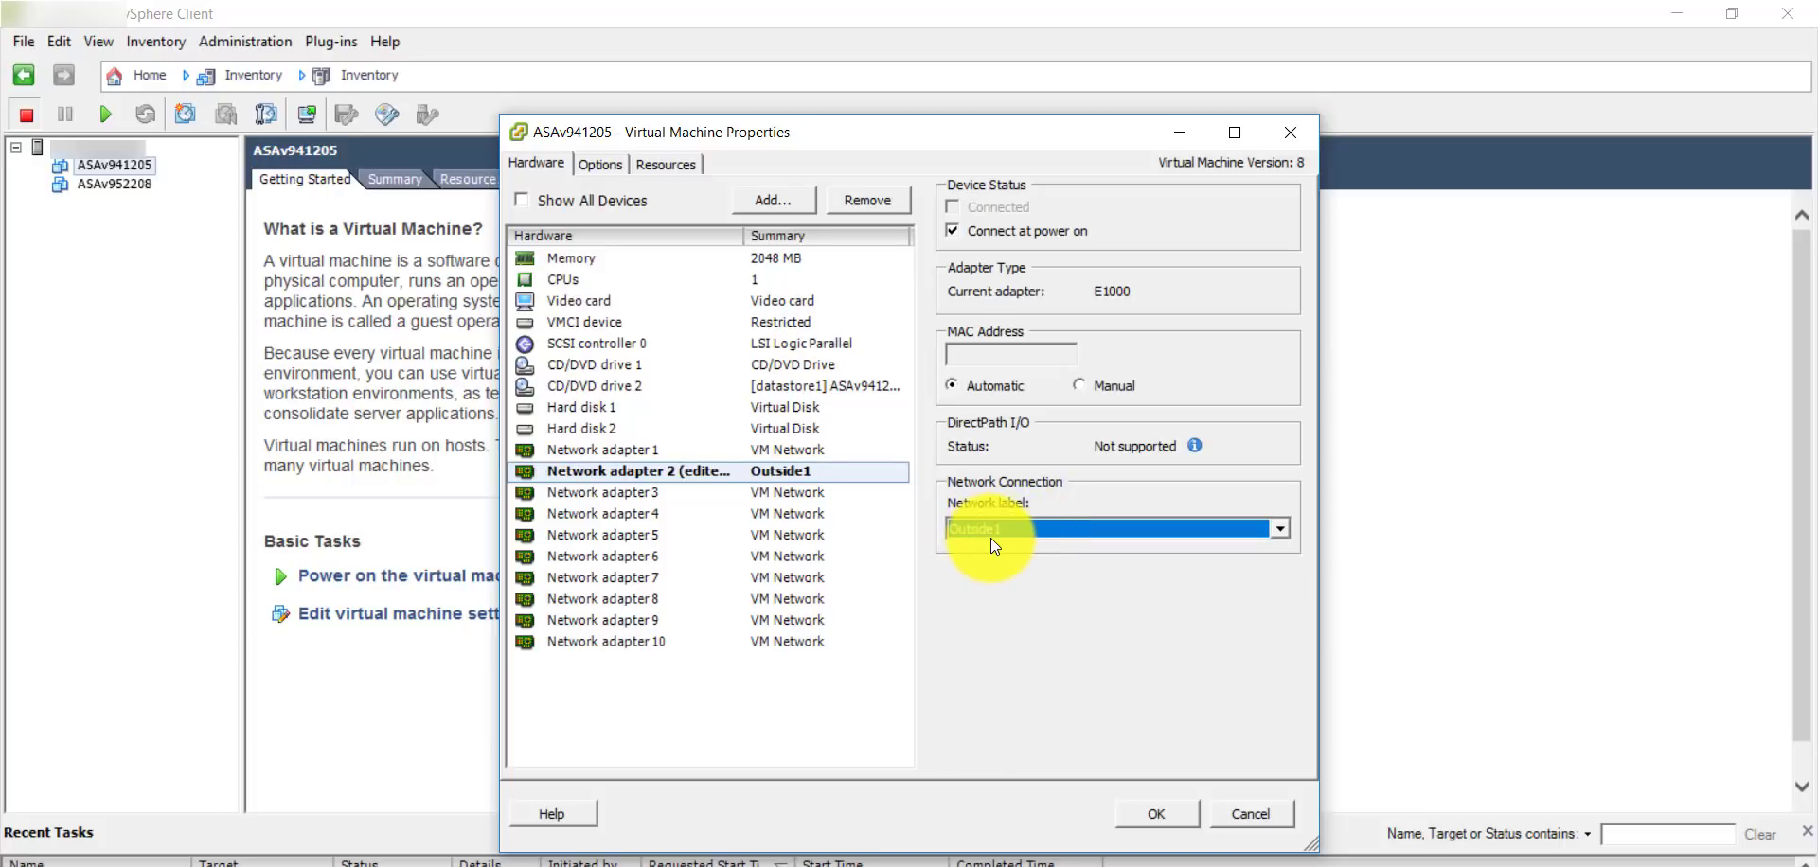
# Connect network adapter 3 of ASAv941205 to the Inside1 network, save the settings, and power on the virtual machine.
pyautogui.click(733, 486)
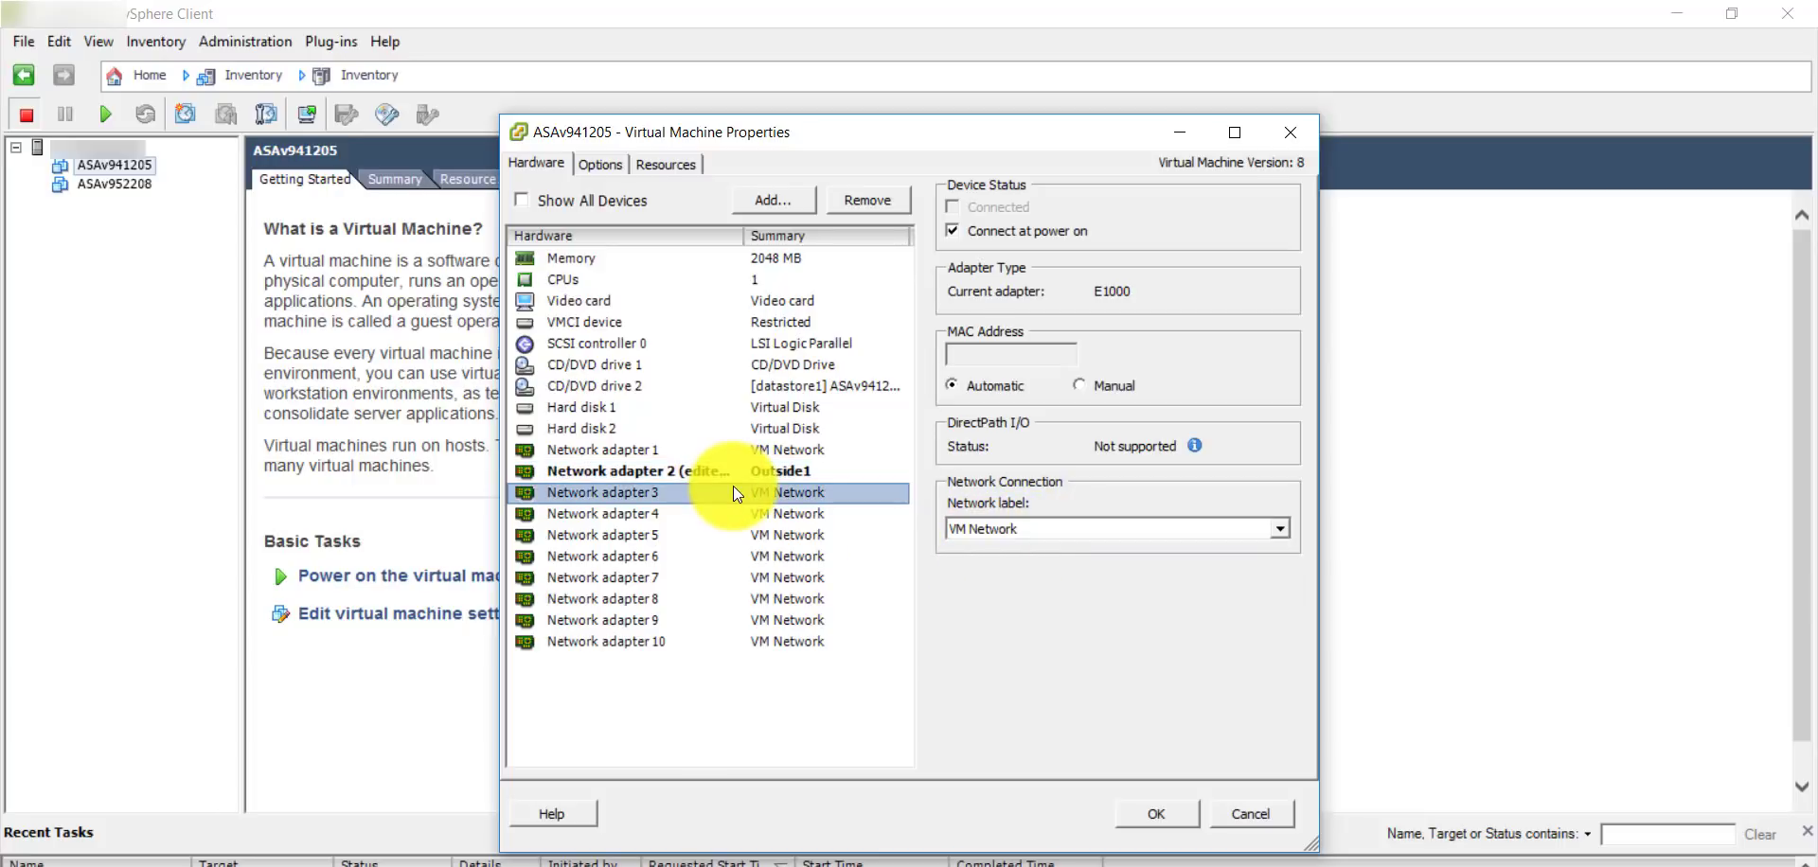
pyautogui.click(982, 529)
pyautogui.click(990, 548)
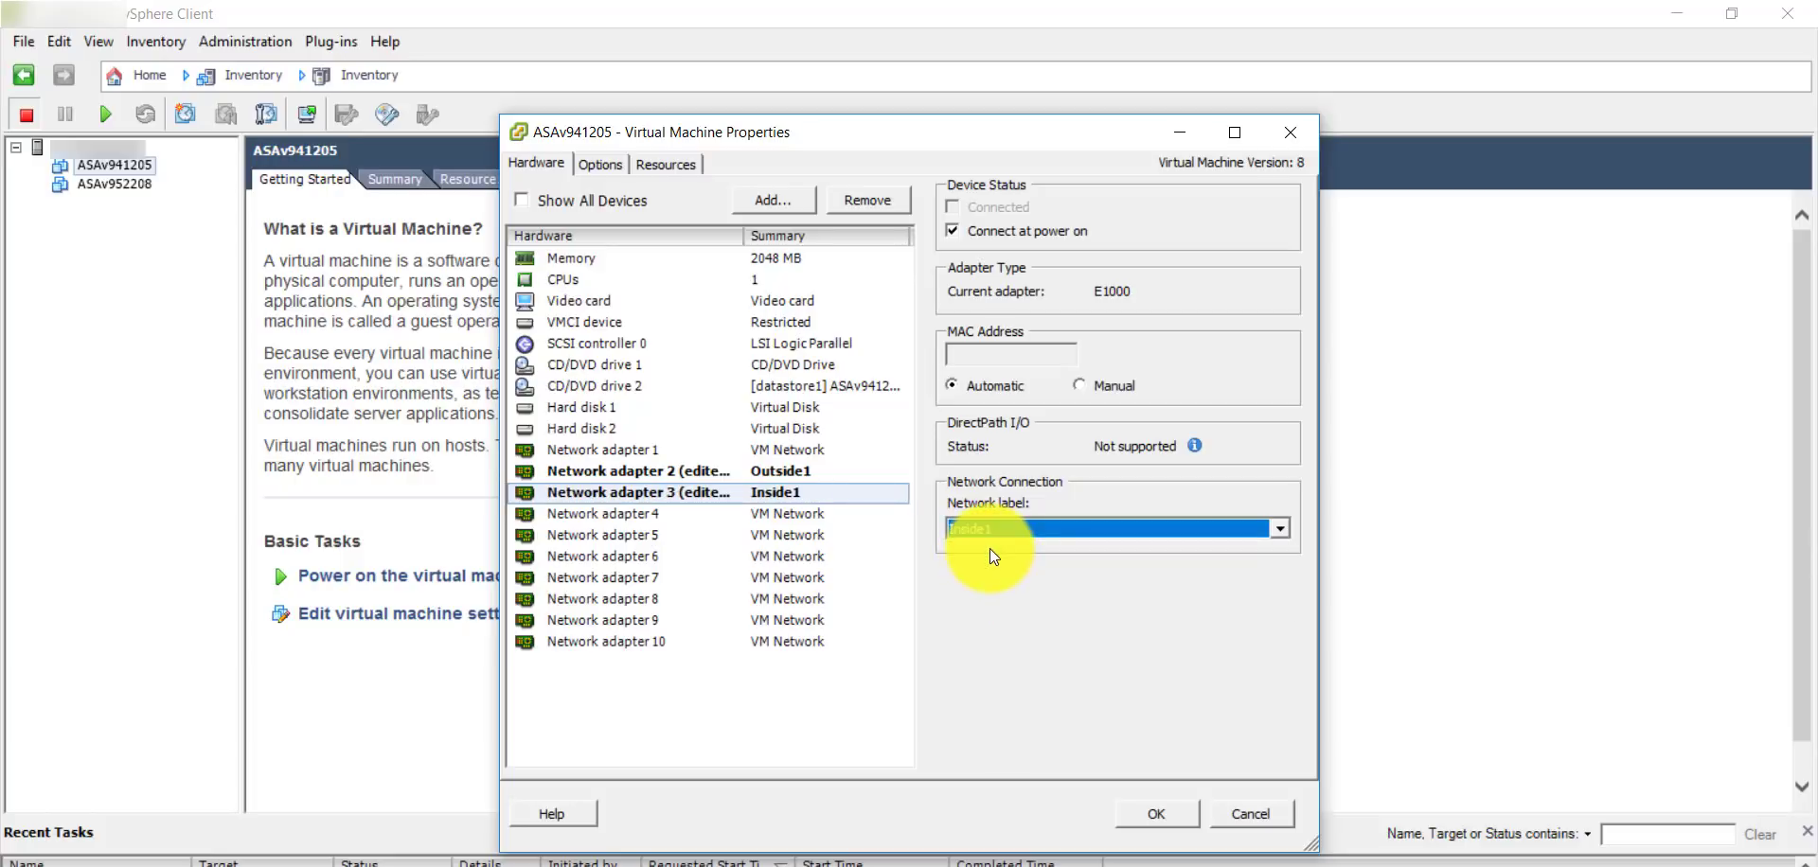
pyautogui.click(1157, 811)
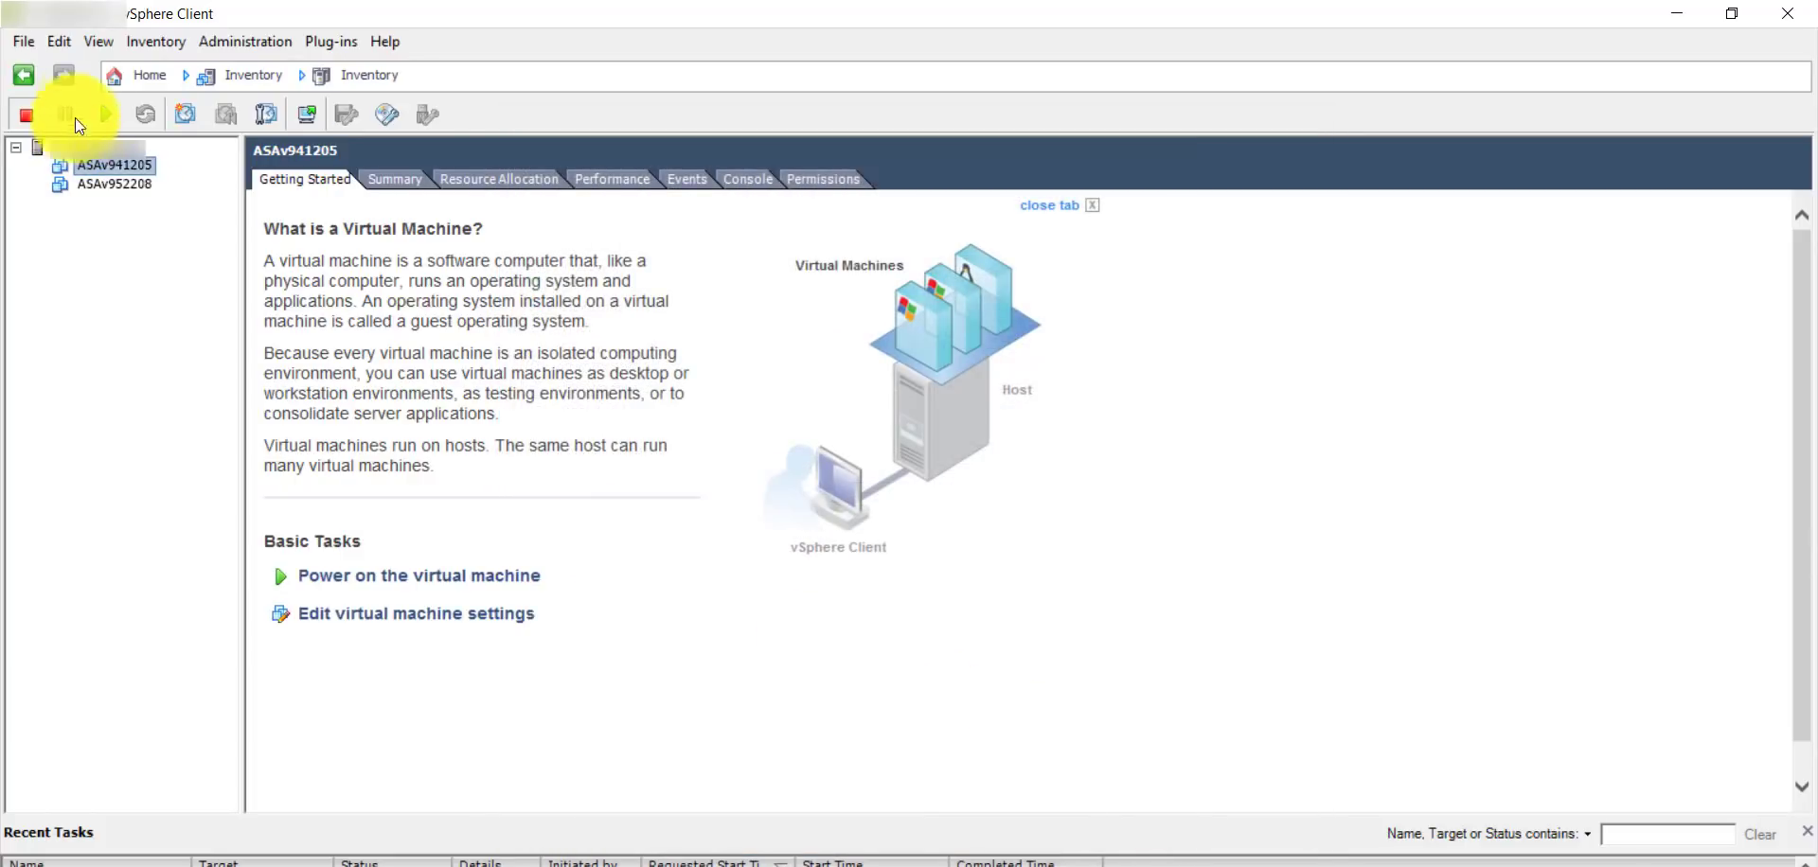
pyautogui.click(100, 112)
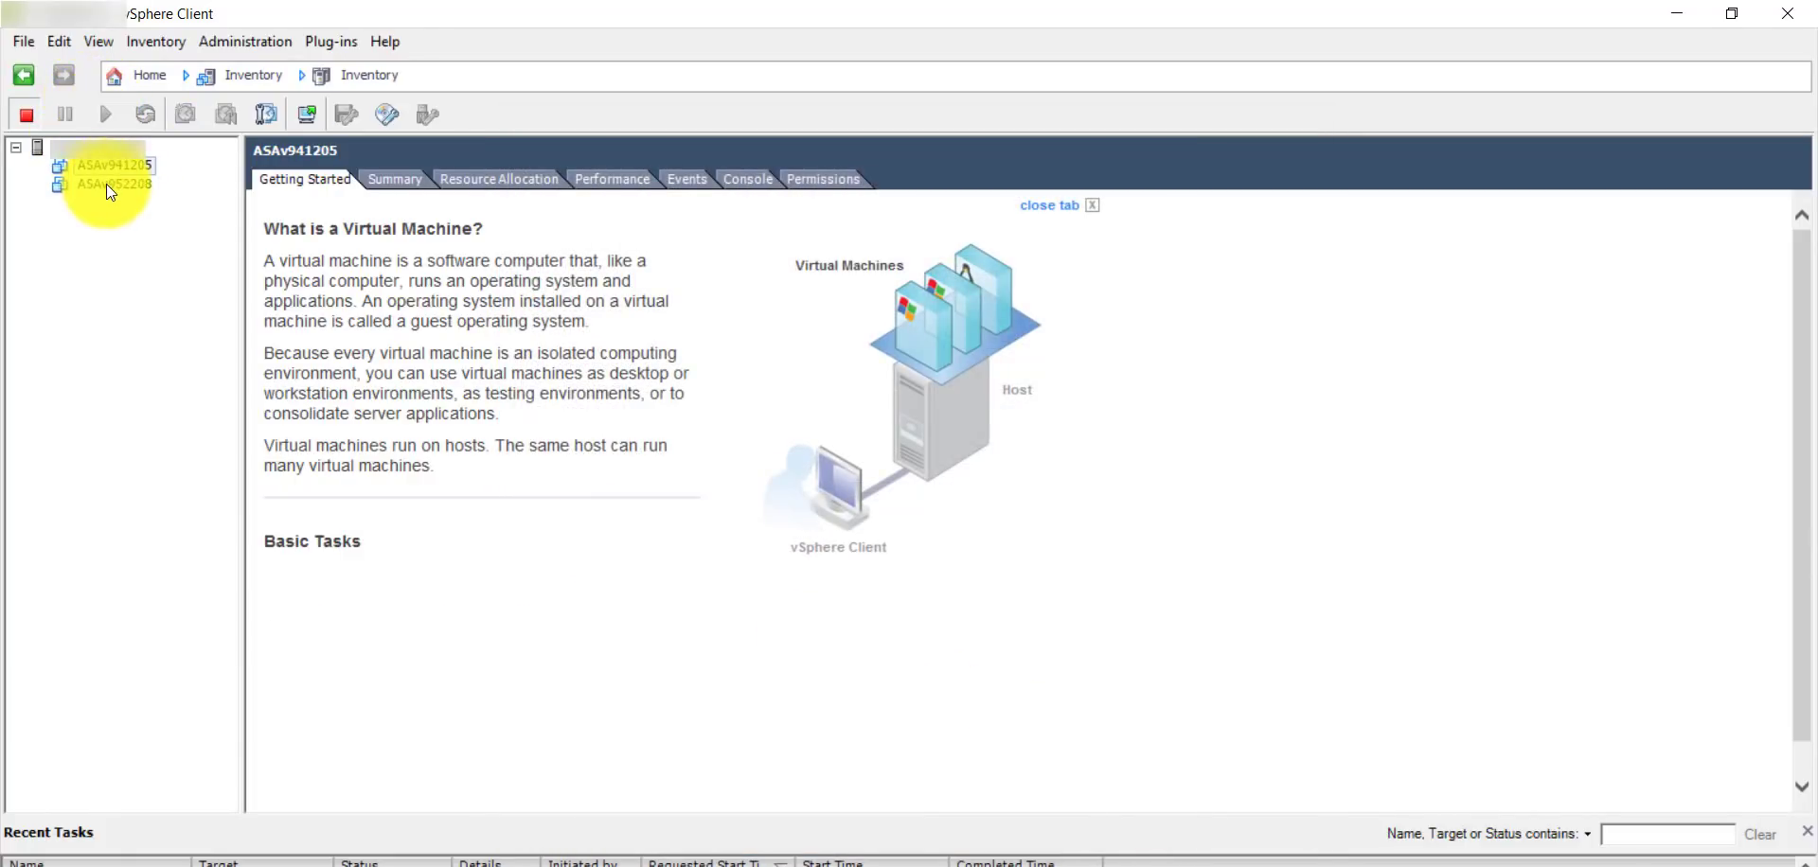
# In the settings of virtual machine ASAv952208, connect network adapter 2 to the Outside2 network.
pyautogui.click(106, 184)
pyautogui.rightClick(106, 184)
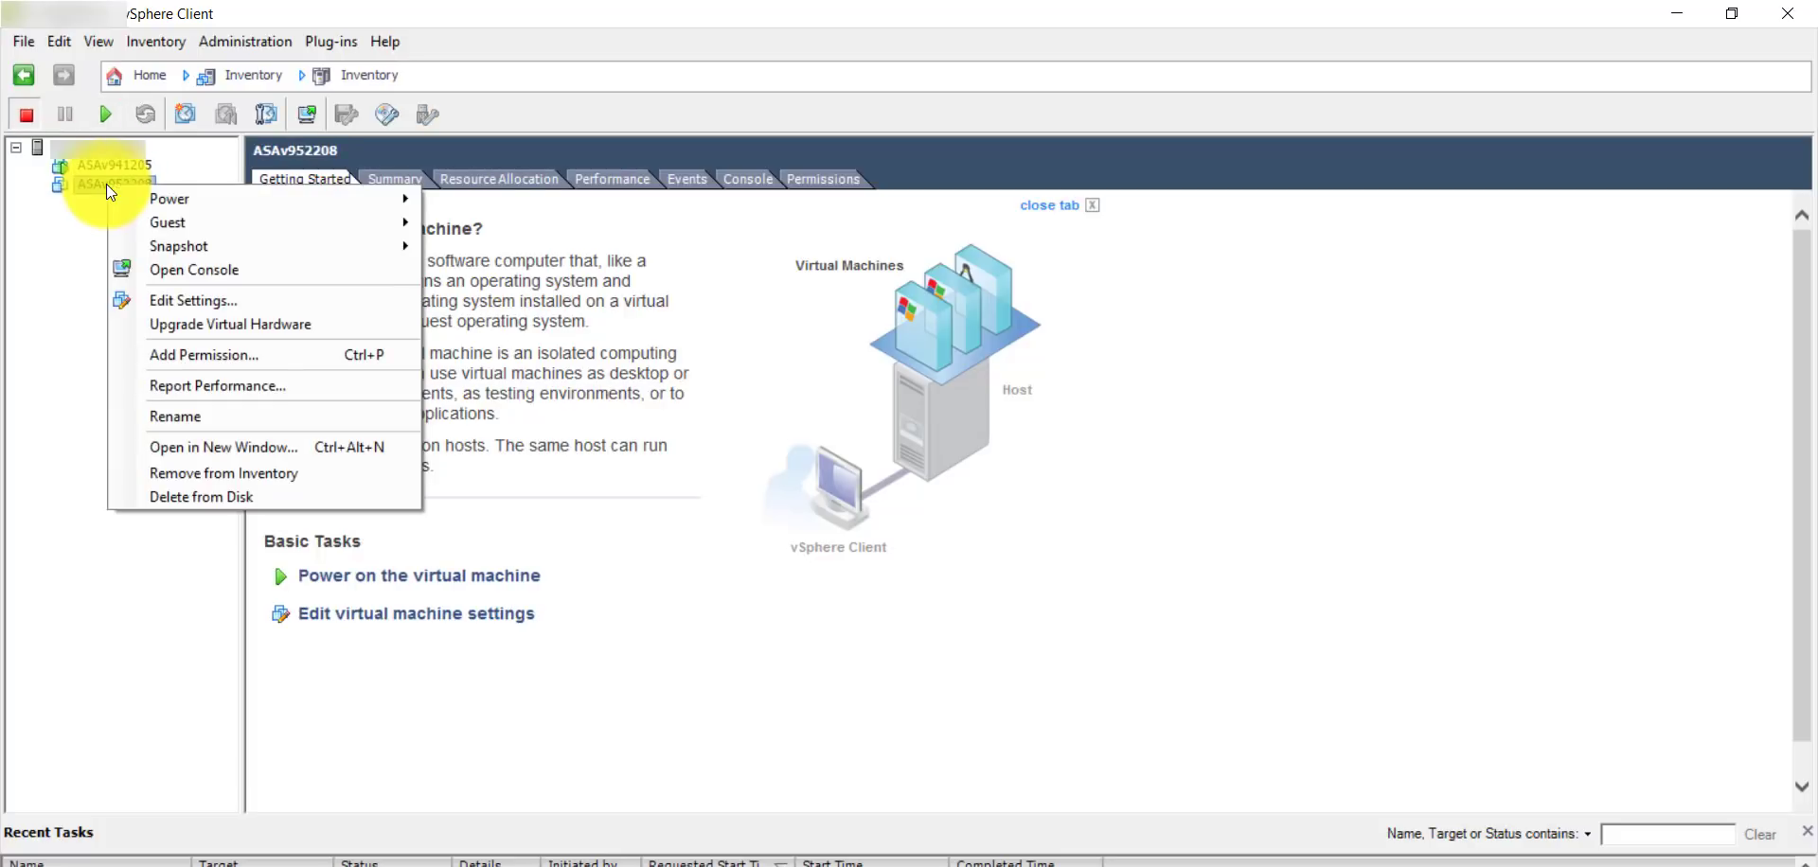
pyautogui.click(226, 300)
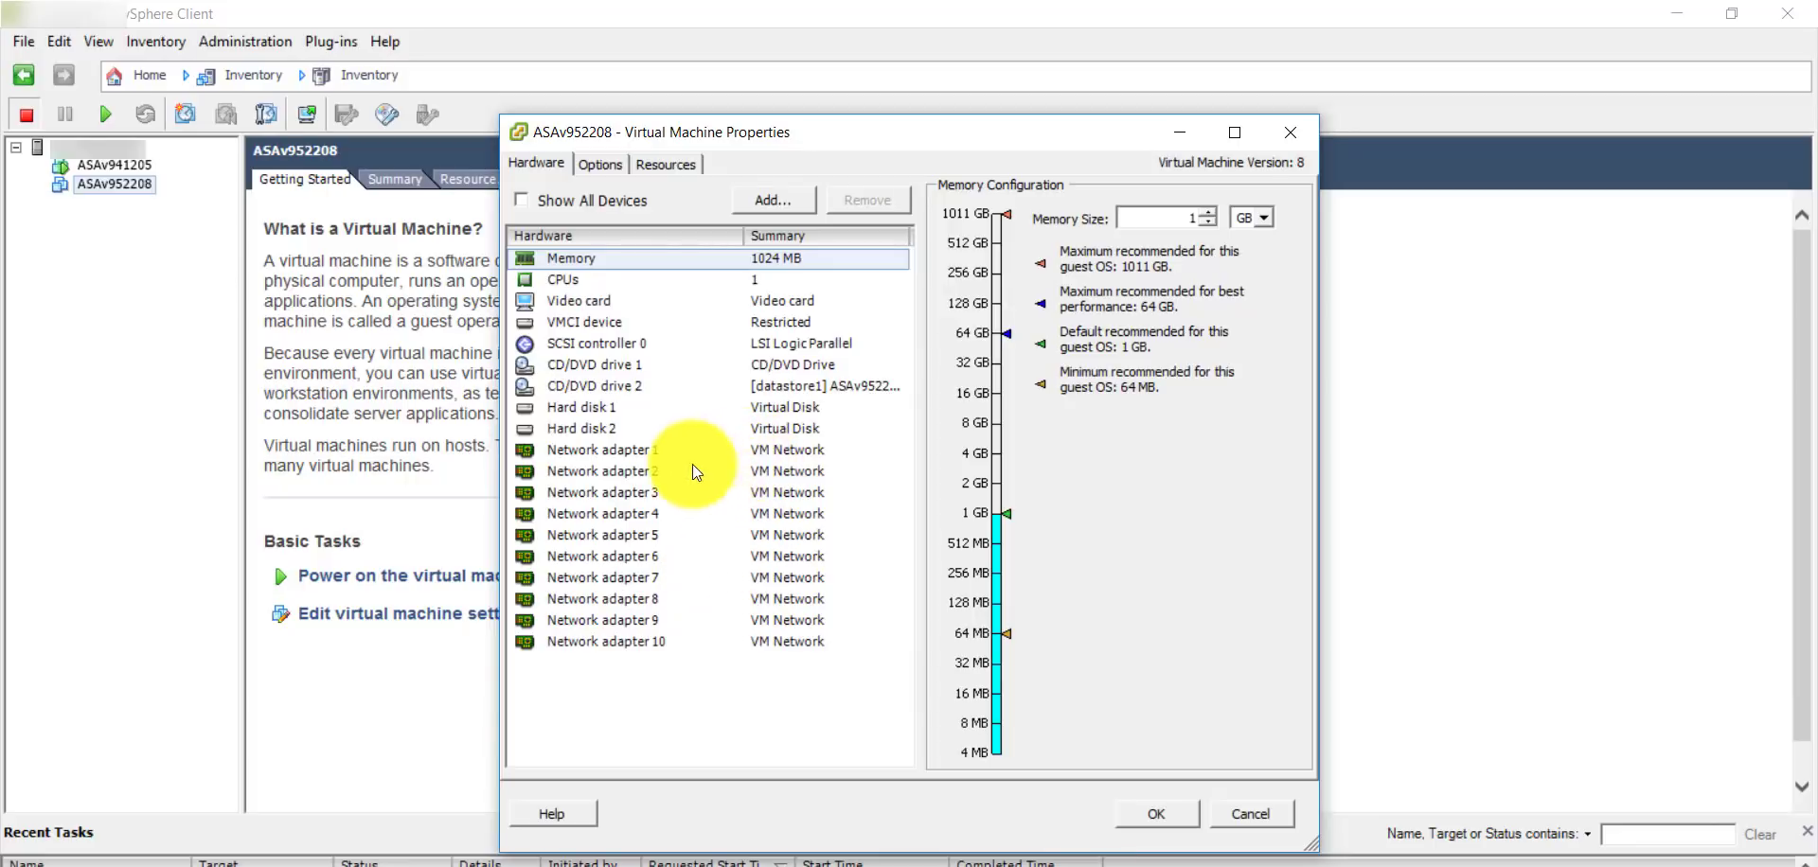
pyautogui.click(671, 472)
pyautogui.click(1027, 529)
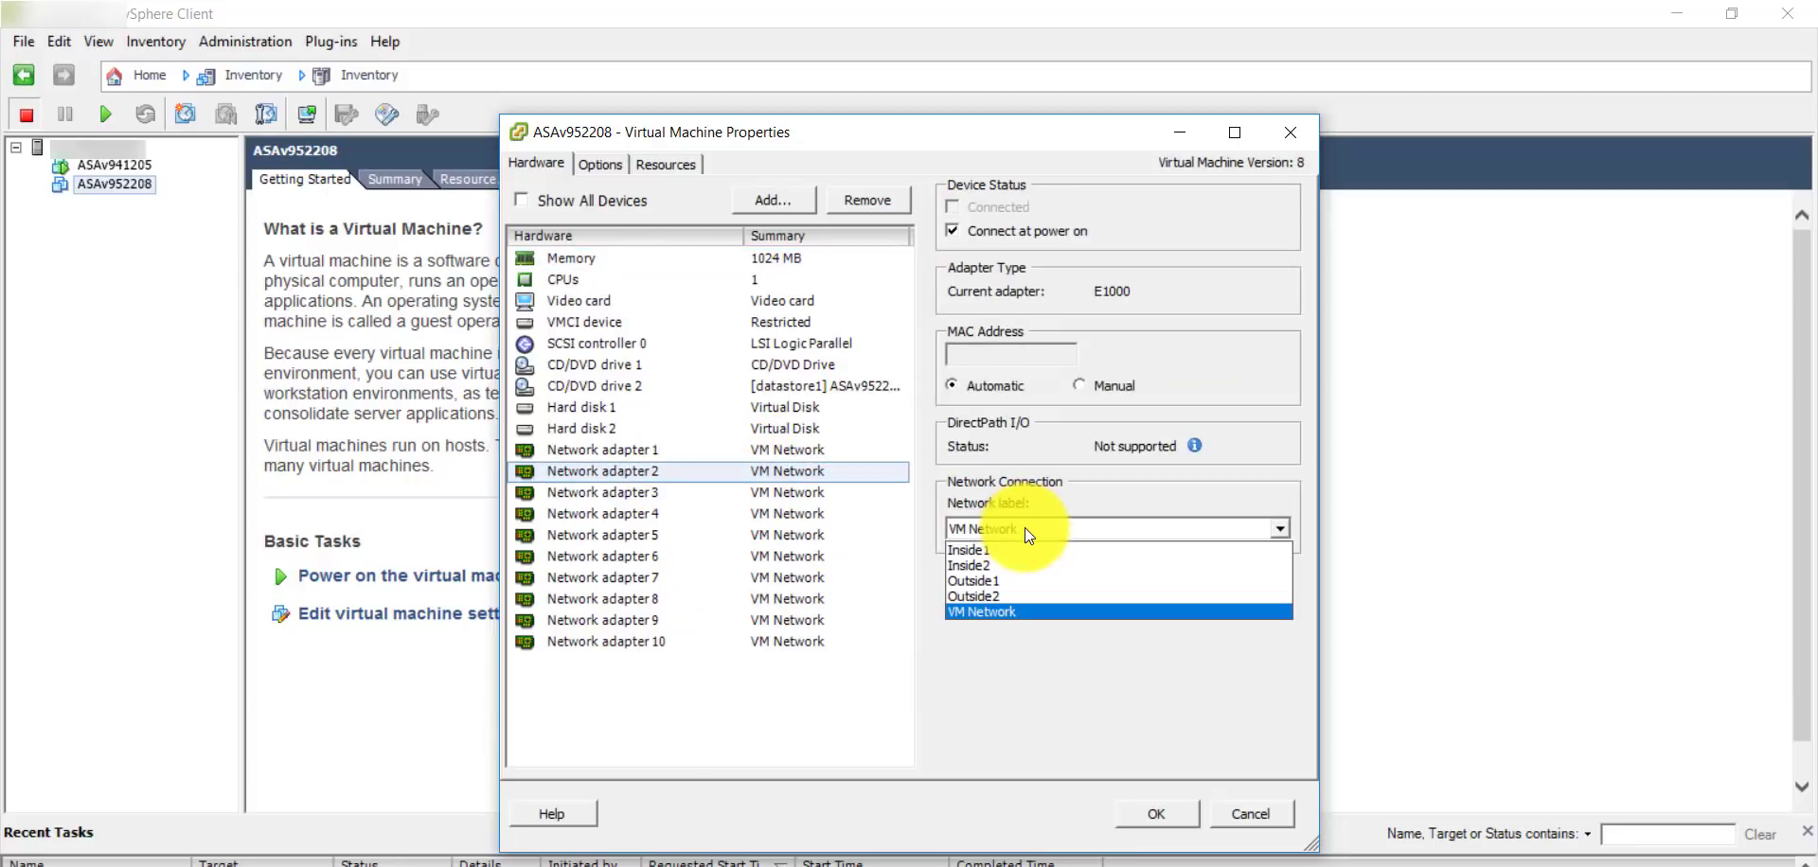
pyautogui.click(1013, 591)
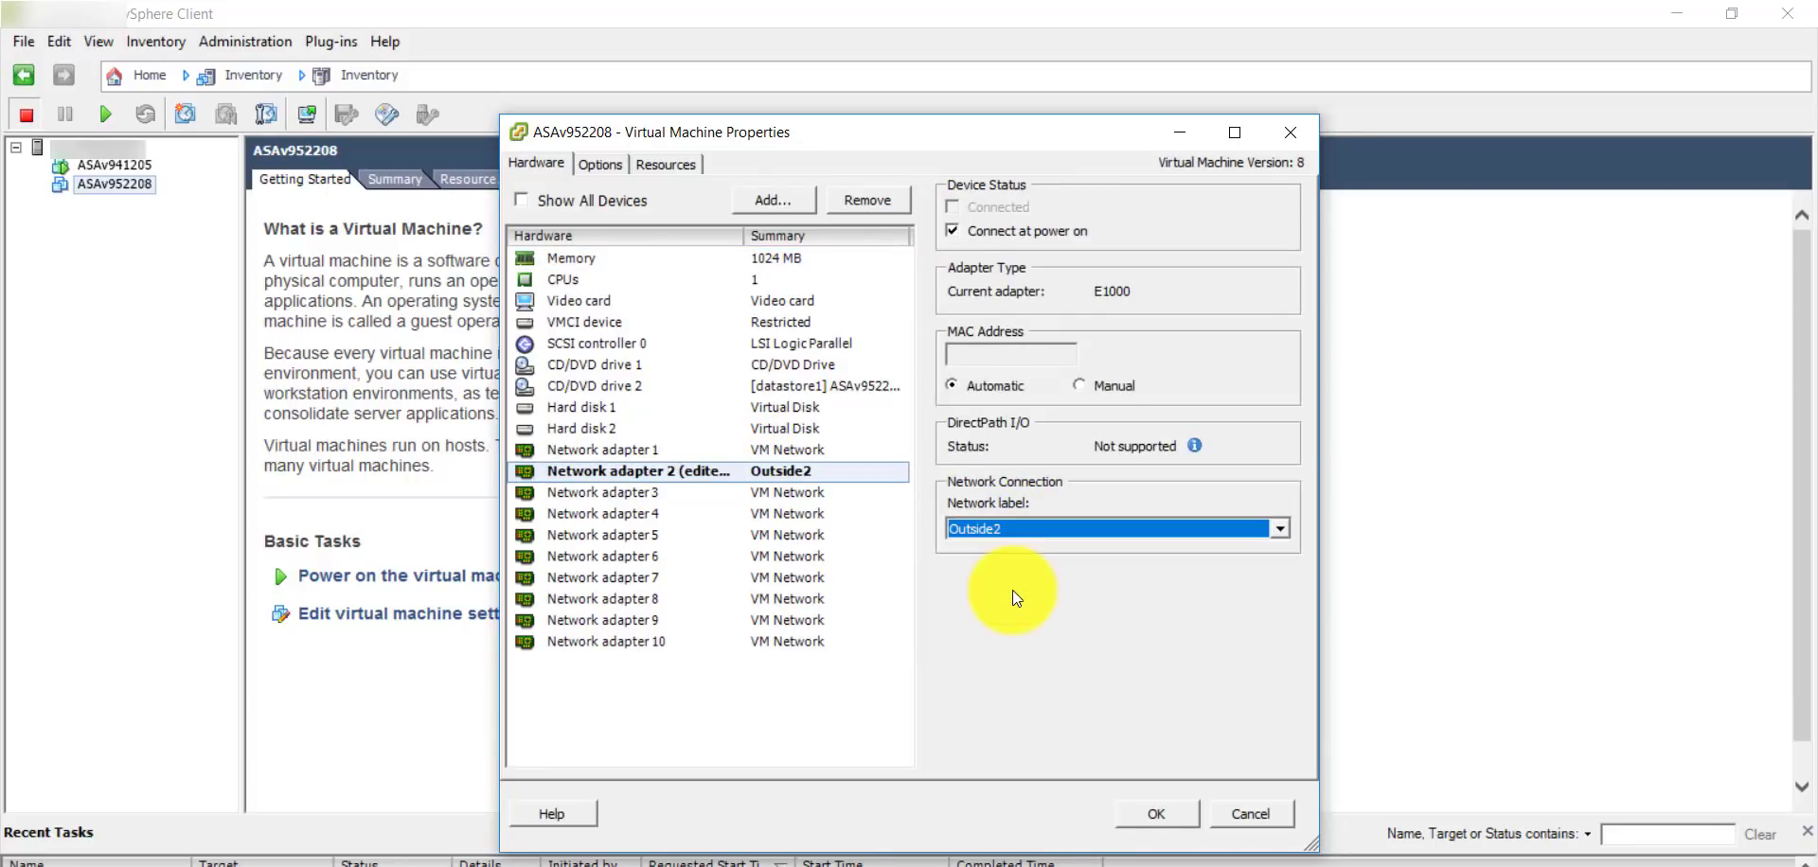
# Connect network adapter 3 of ASAv952208 to the Inside2 network, save the settings, and power on the virtual machine.
pyautogui.click(809, 492)
pyautogui.click(1047, 527)
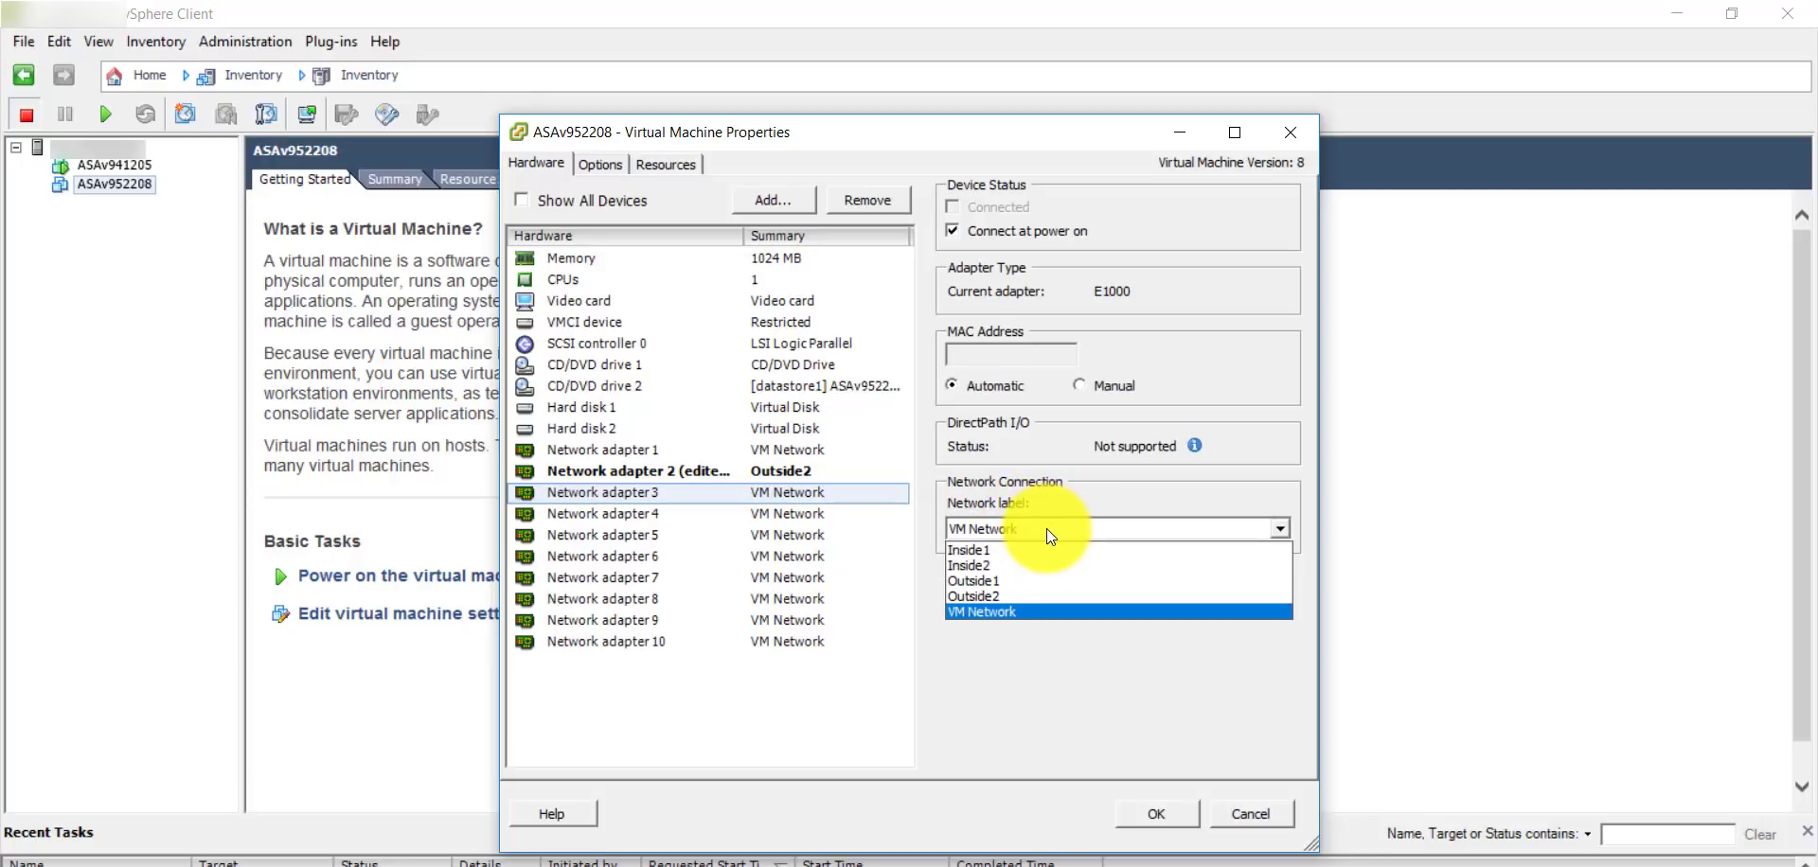
pyautogui.click(1031, 561)
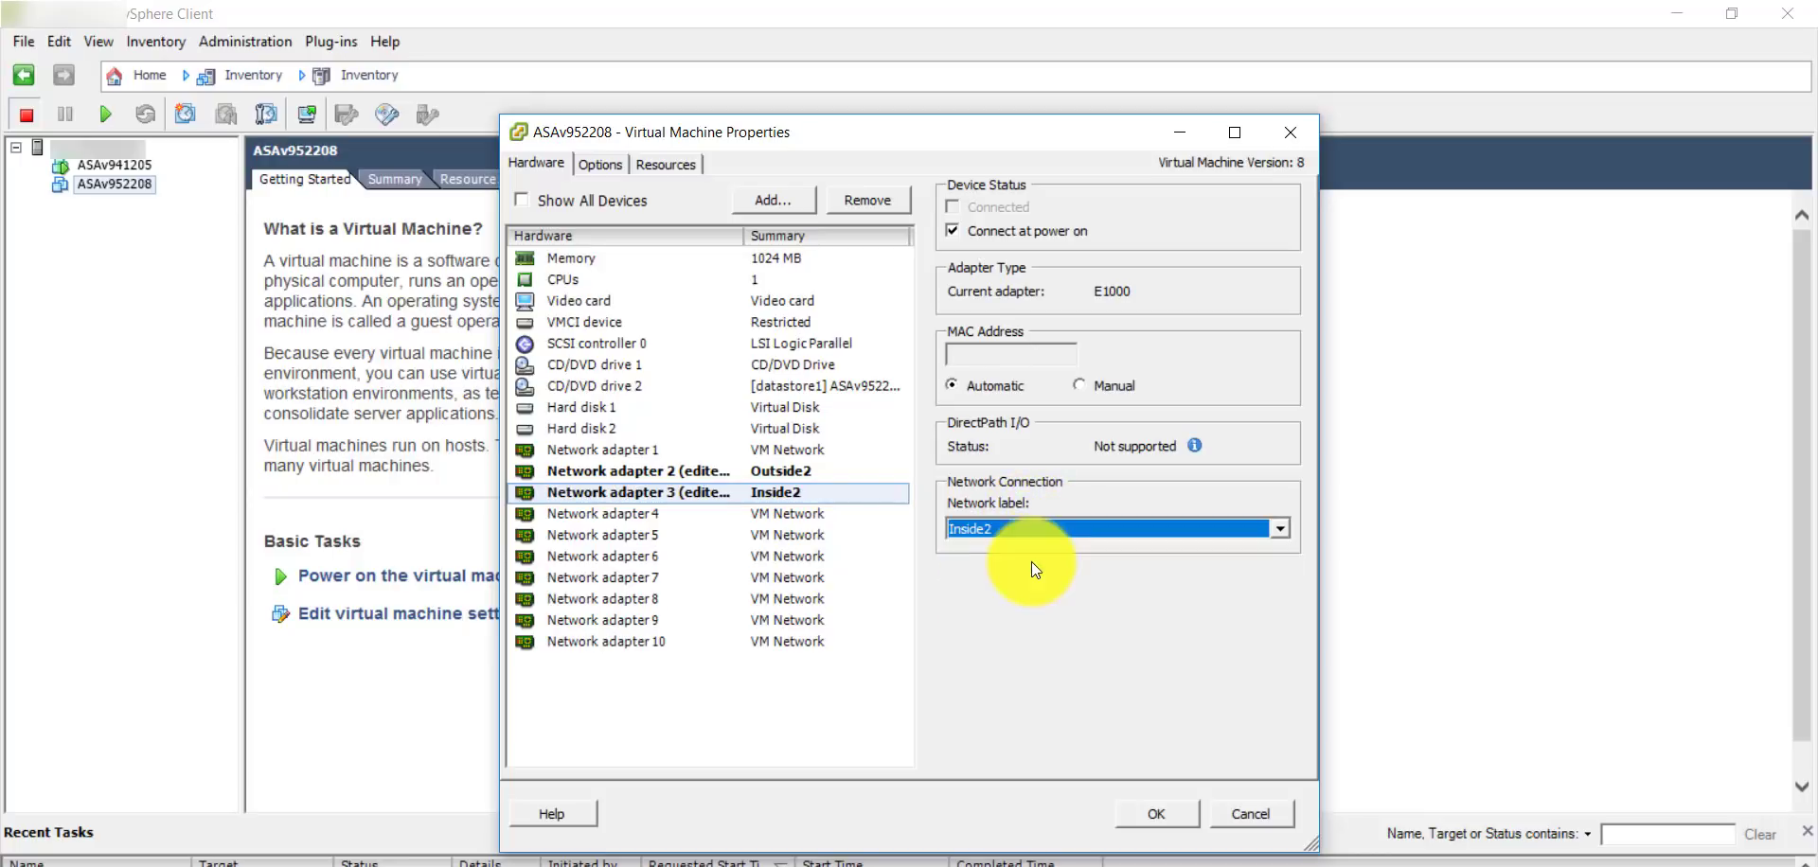
pyautogui.click(1163, 819)
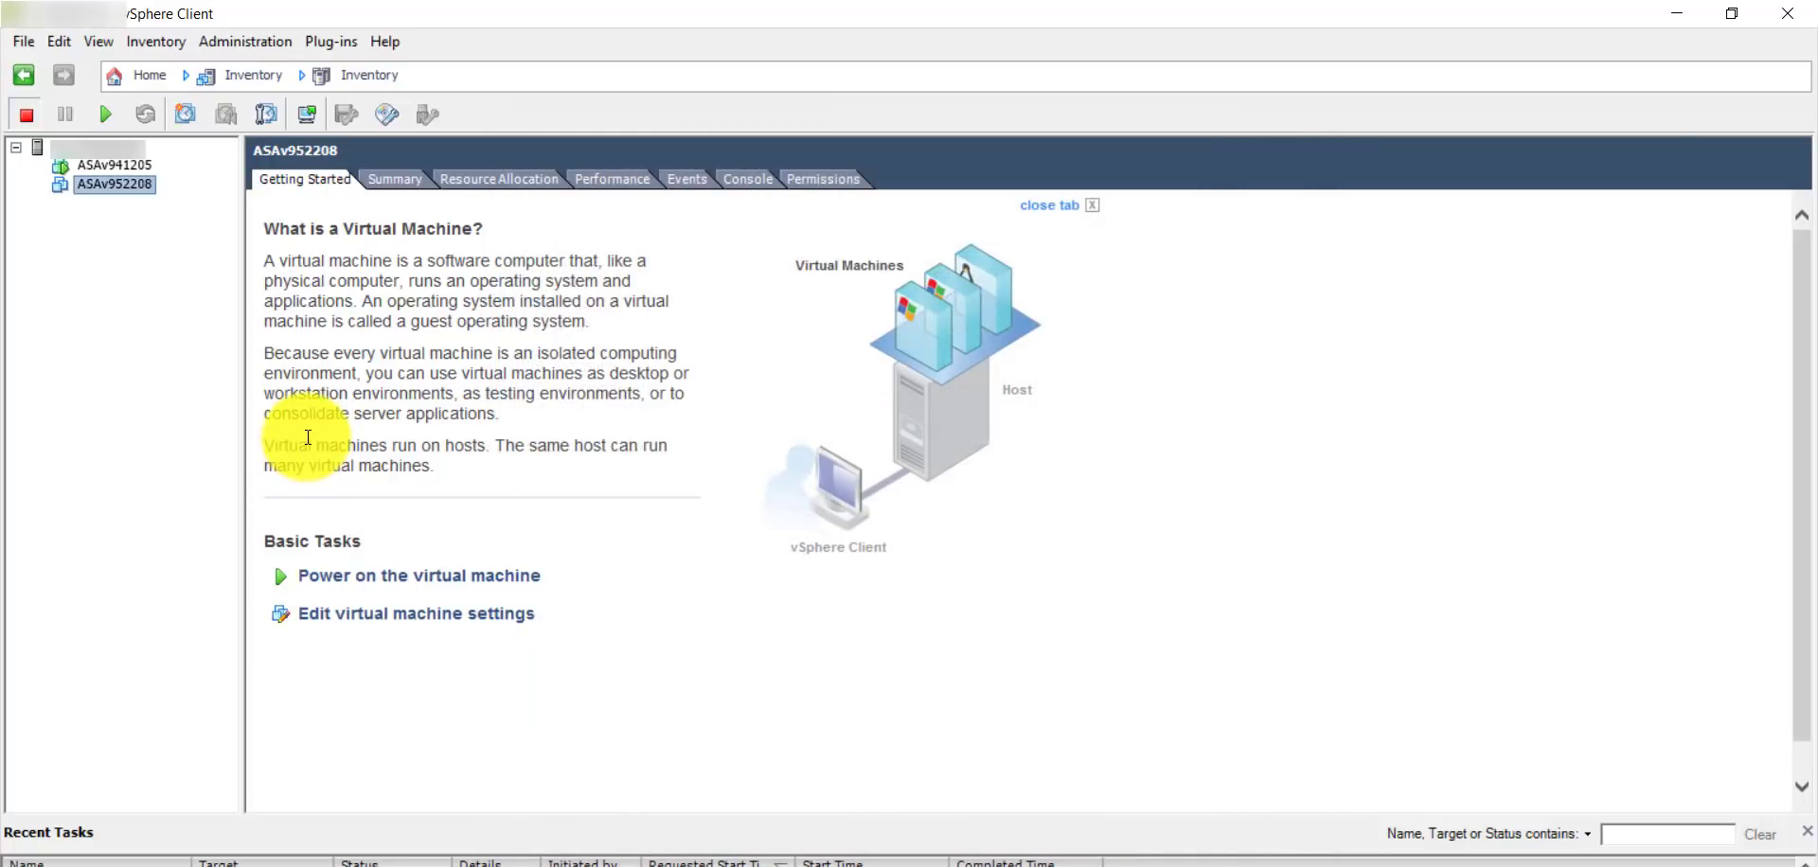
pyautogui.click(106, 115)
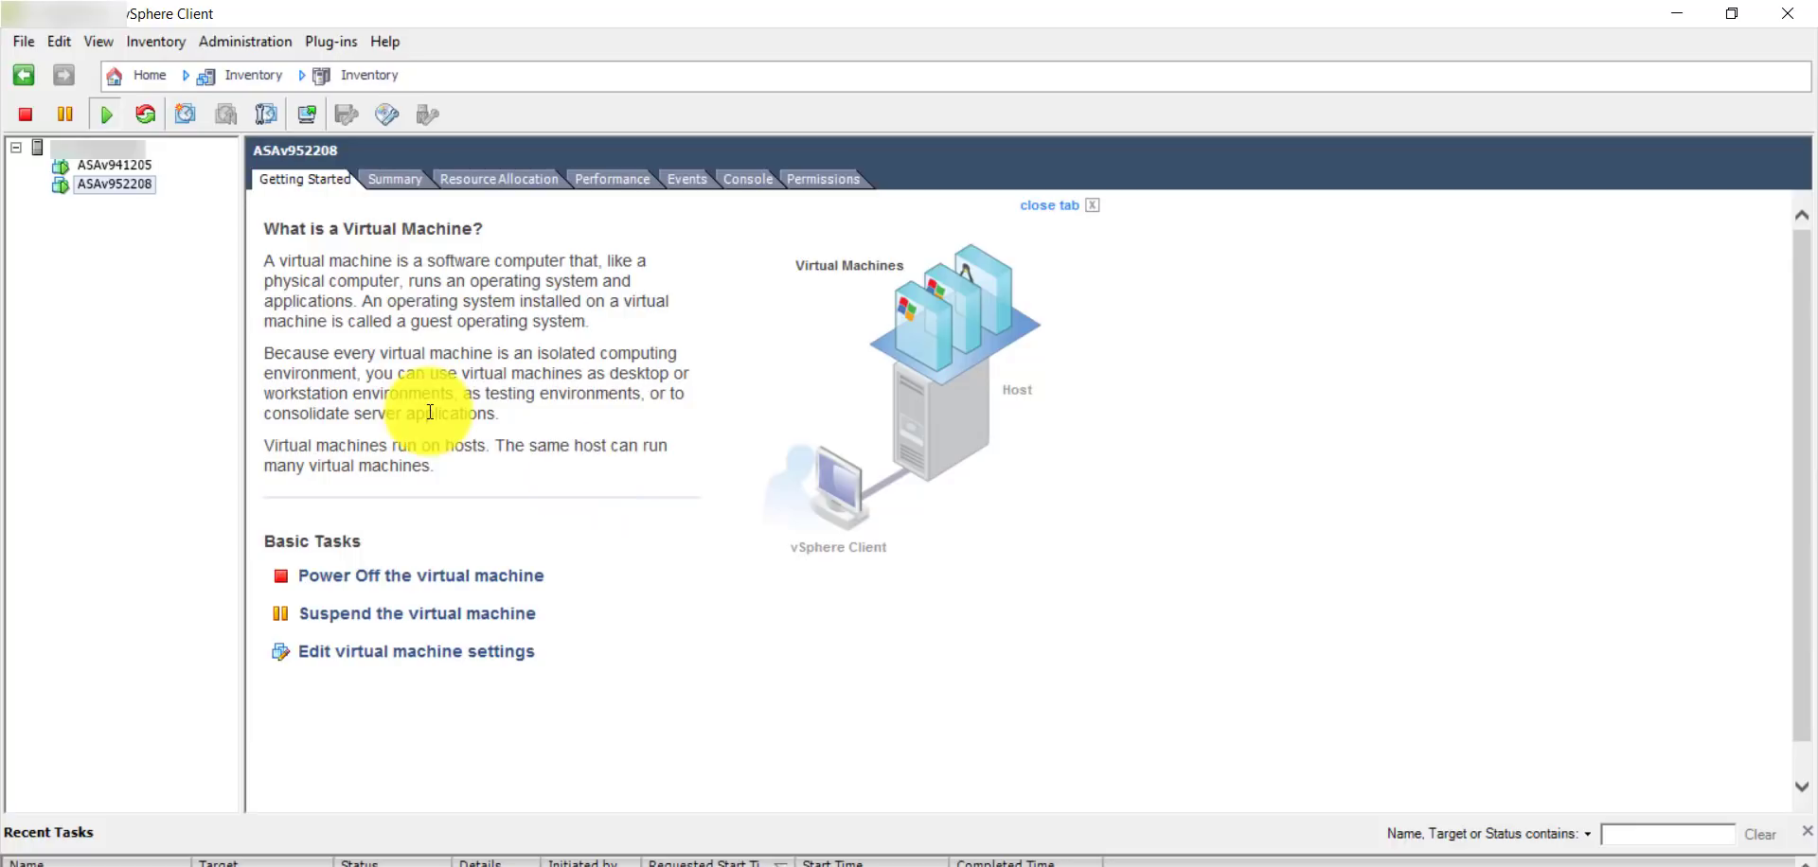
# Examine the ESXi host's networking configuration for which virtual machines connect to each standard switch, including Outside1, Inside1, Outside2 and Inside2.
pyautogui.click(124, 167)
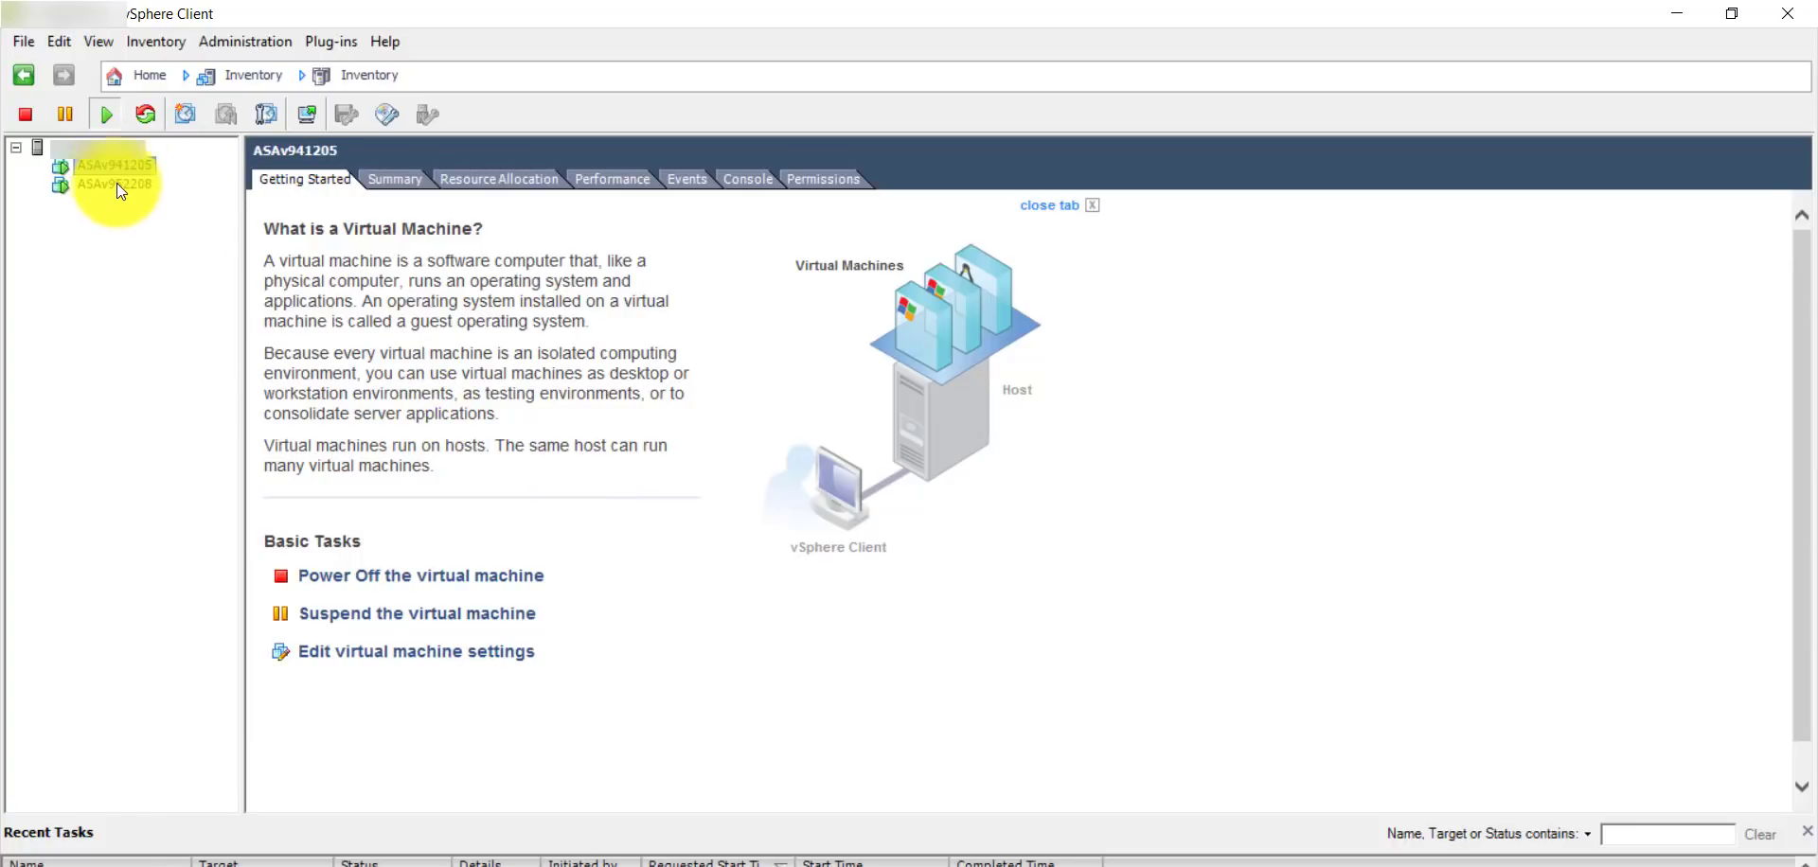
pyautogui.click(115, 186)
pyautogui.click(118, 168)
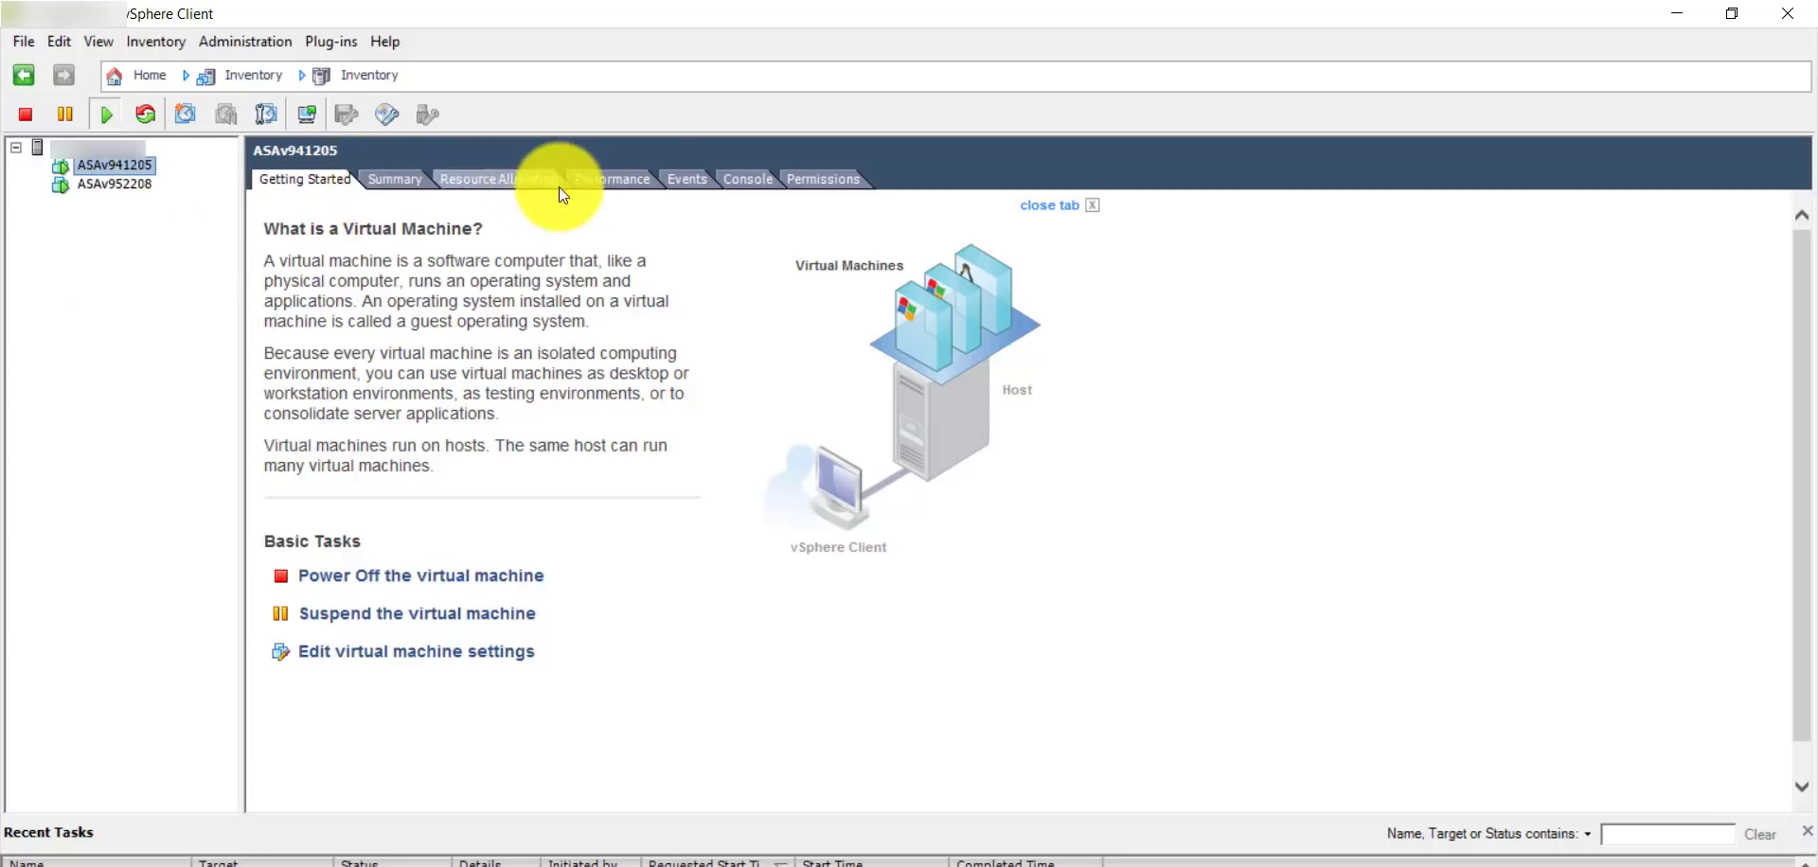
pyautogui.click(104, 147)
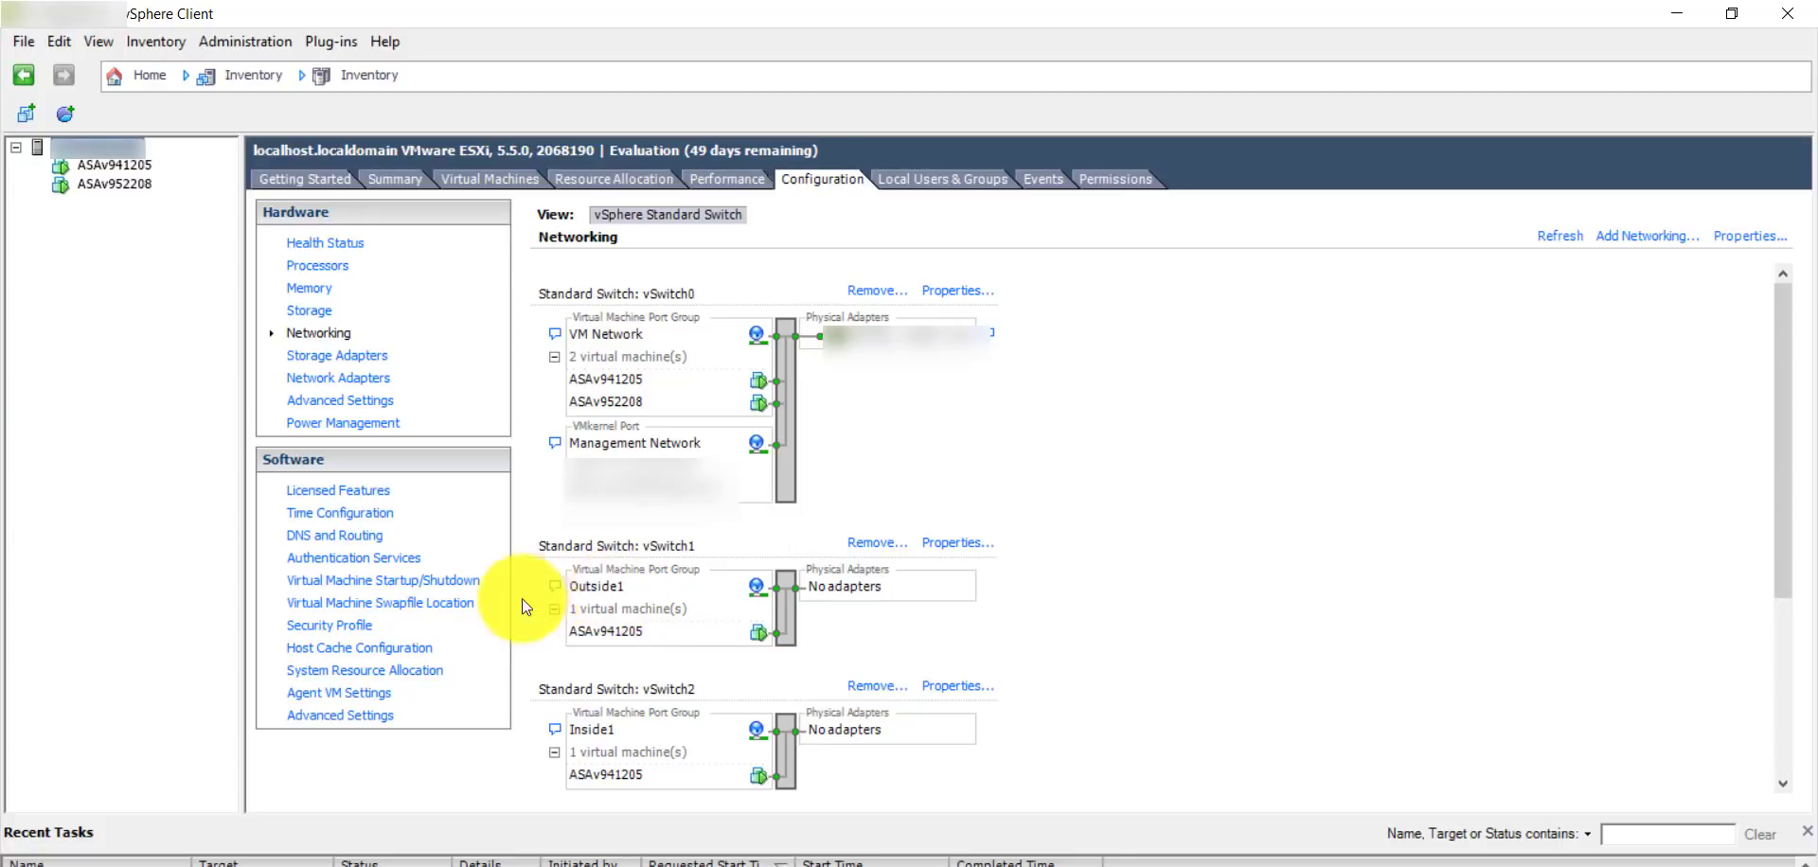
pyautogui.scroll(-3, 963, 568)
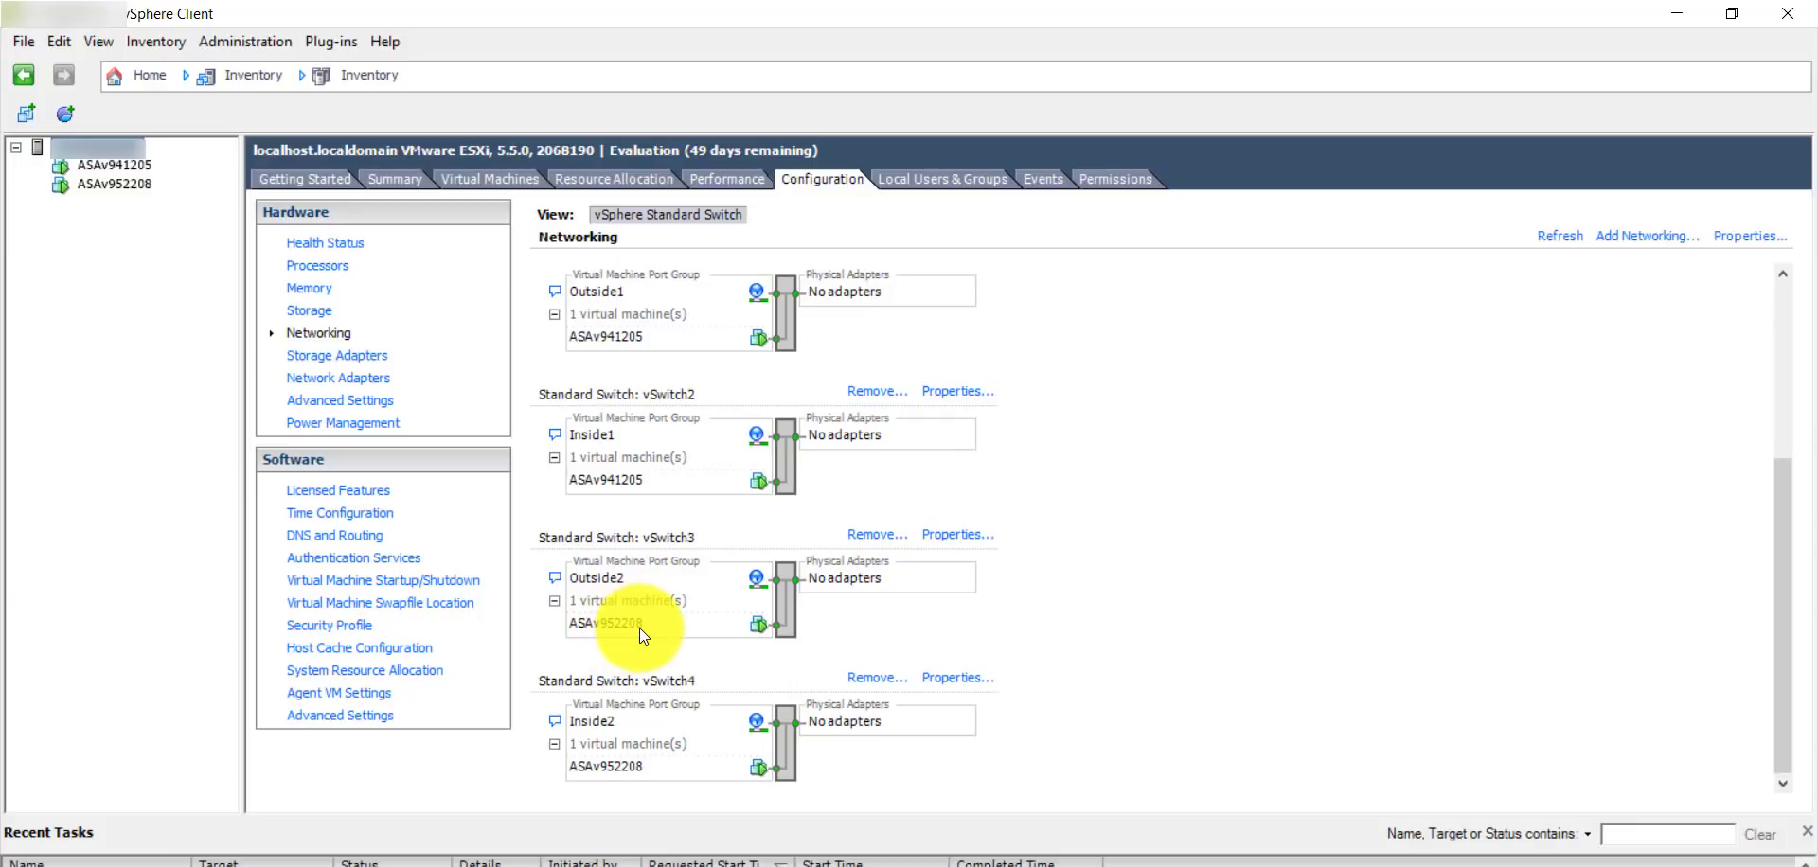
pyautogui.scroll(3, 640, 627)
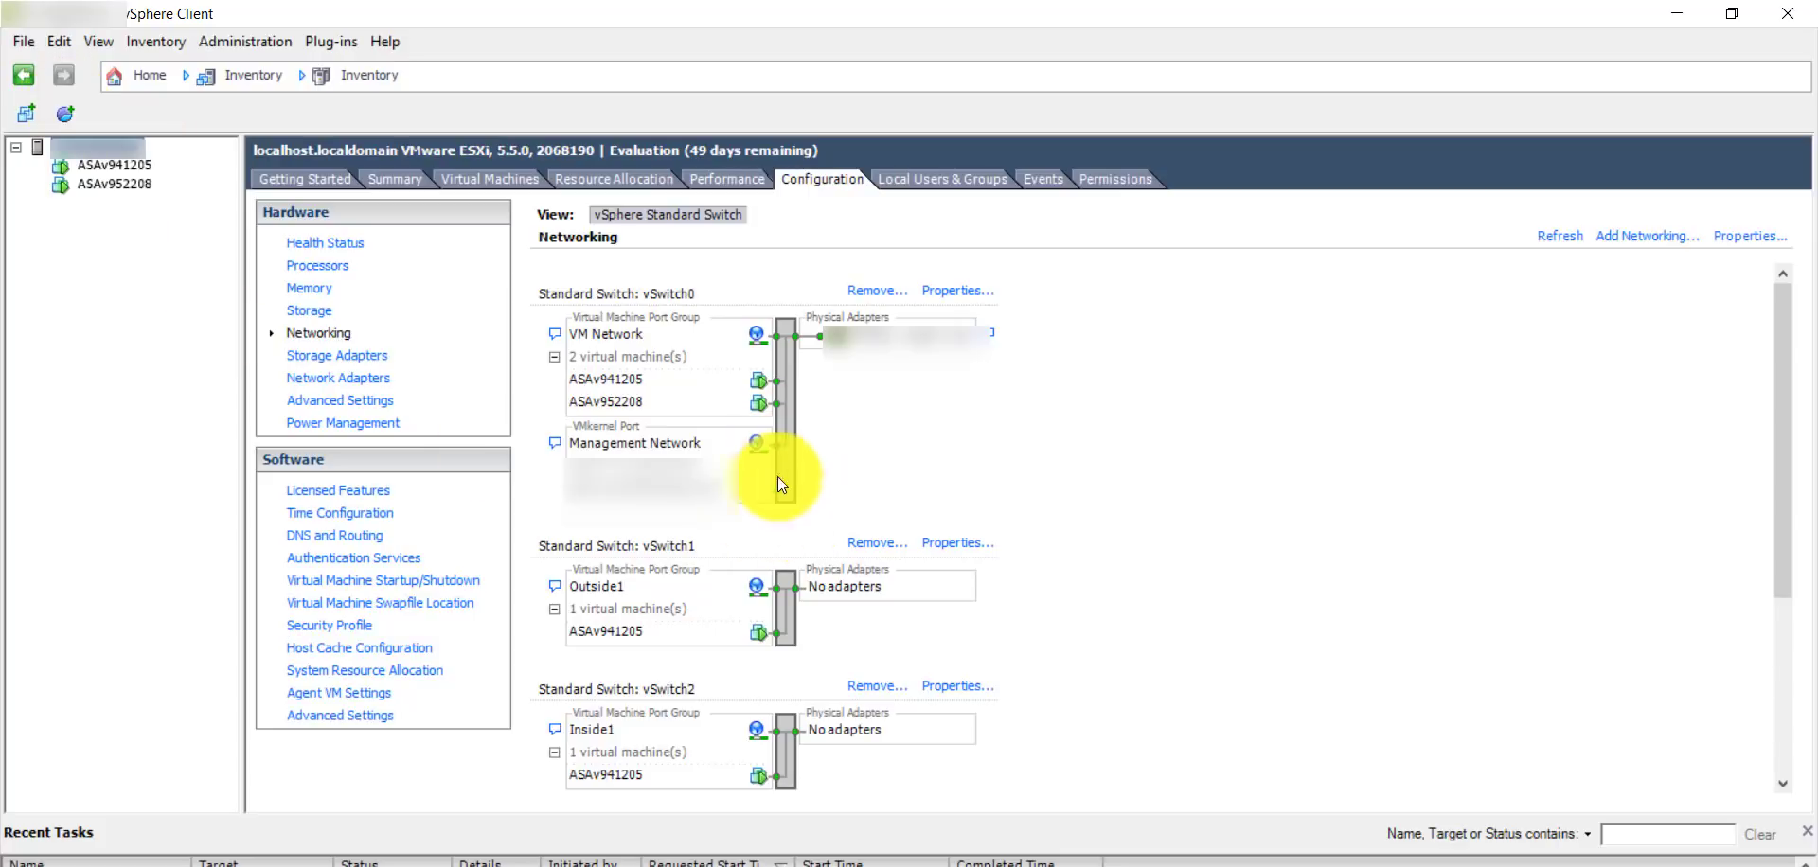
pyautogui.scroll(-3, 781, 682)
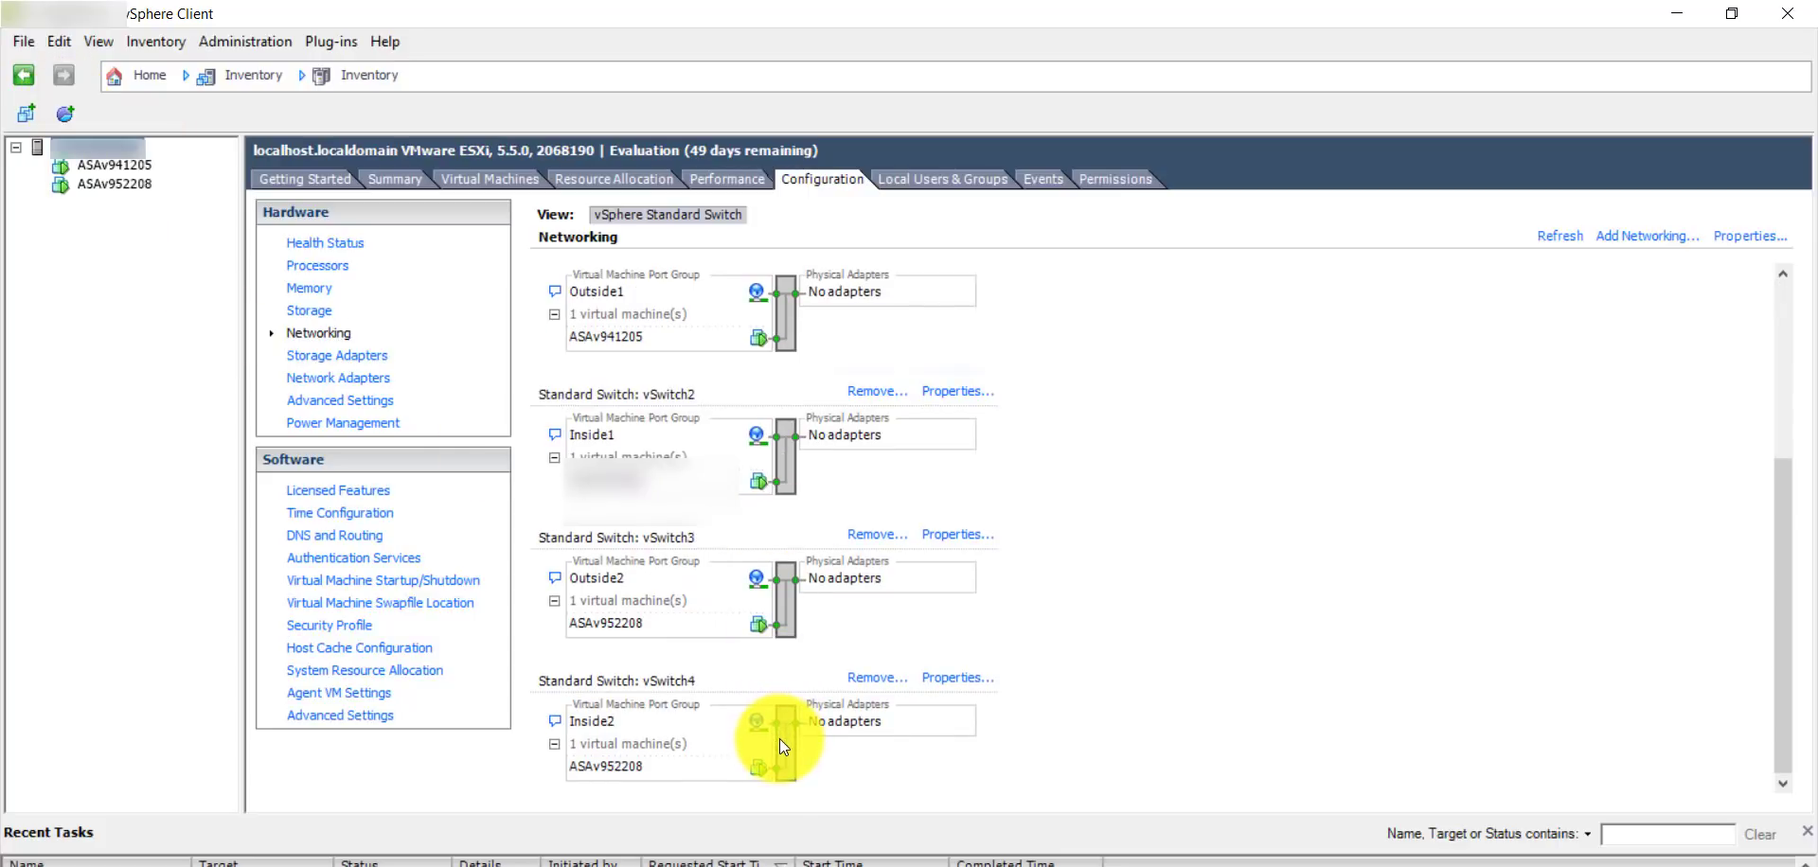
pyautogui.scroll(2, 780, 739)
pyautogui.scroll(-2, 781, 737)
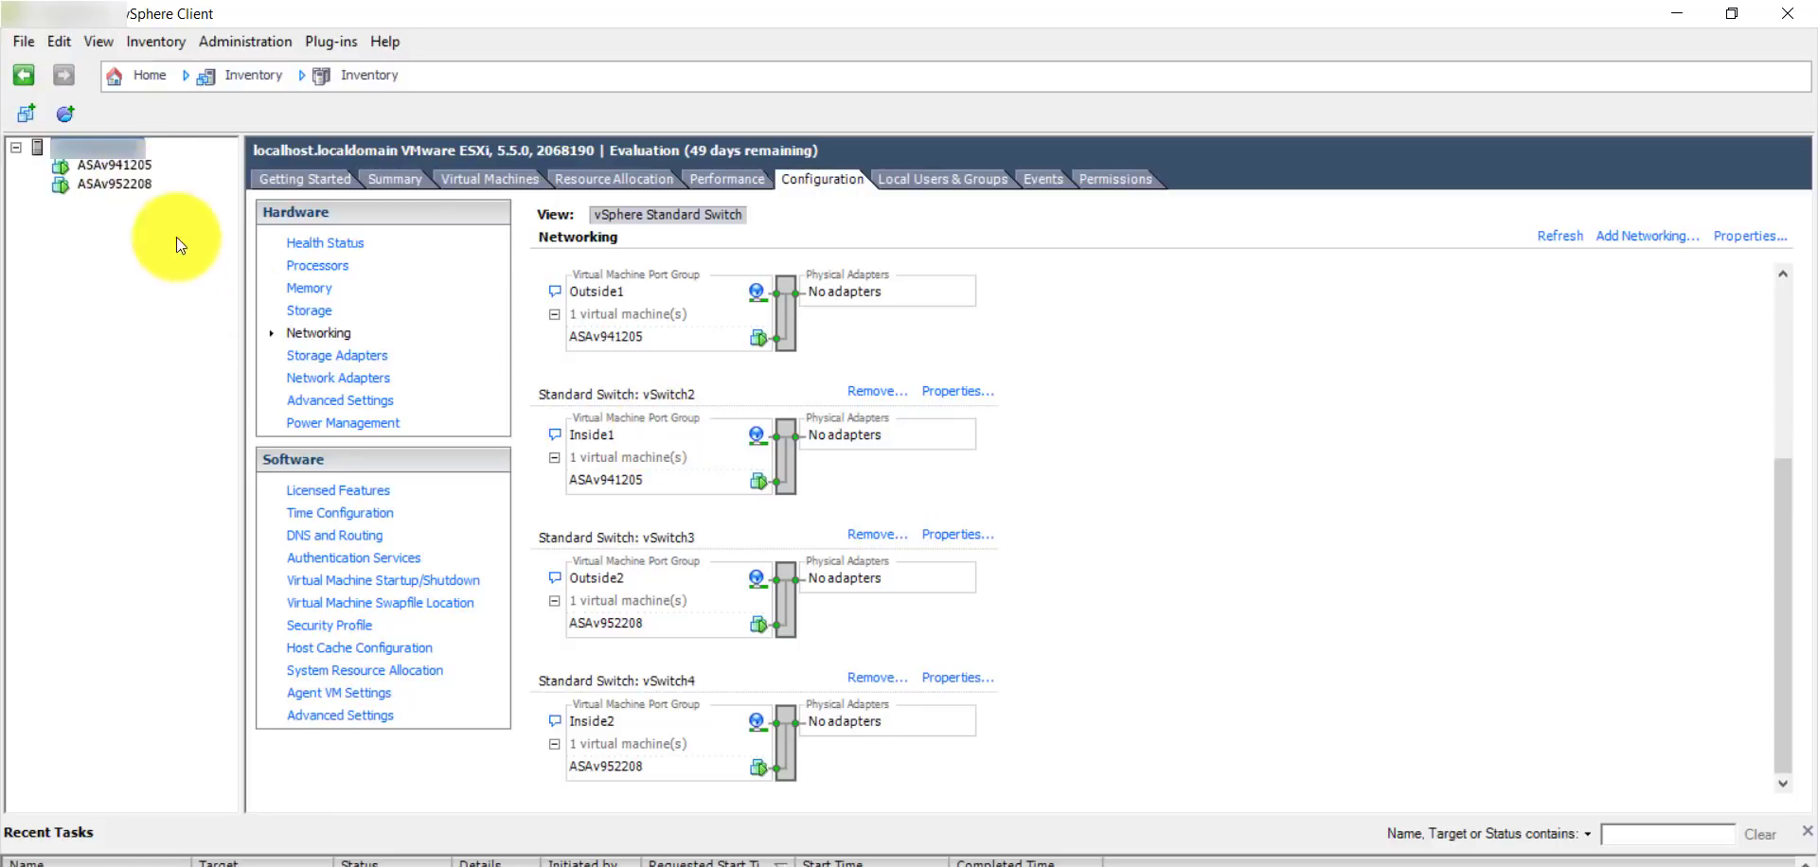
# Start deploying an OVF template from csr1000v-universalk9.03.13.03.S.154-3.S3-ext in the D:\CiscoASA folder and continue past the template details.
pyautogui.click(19, 43)
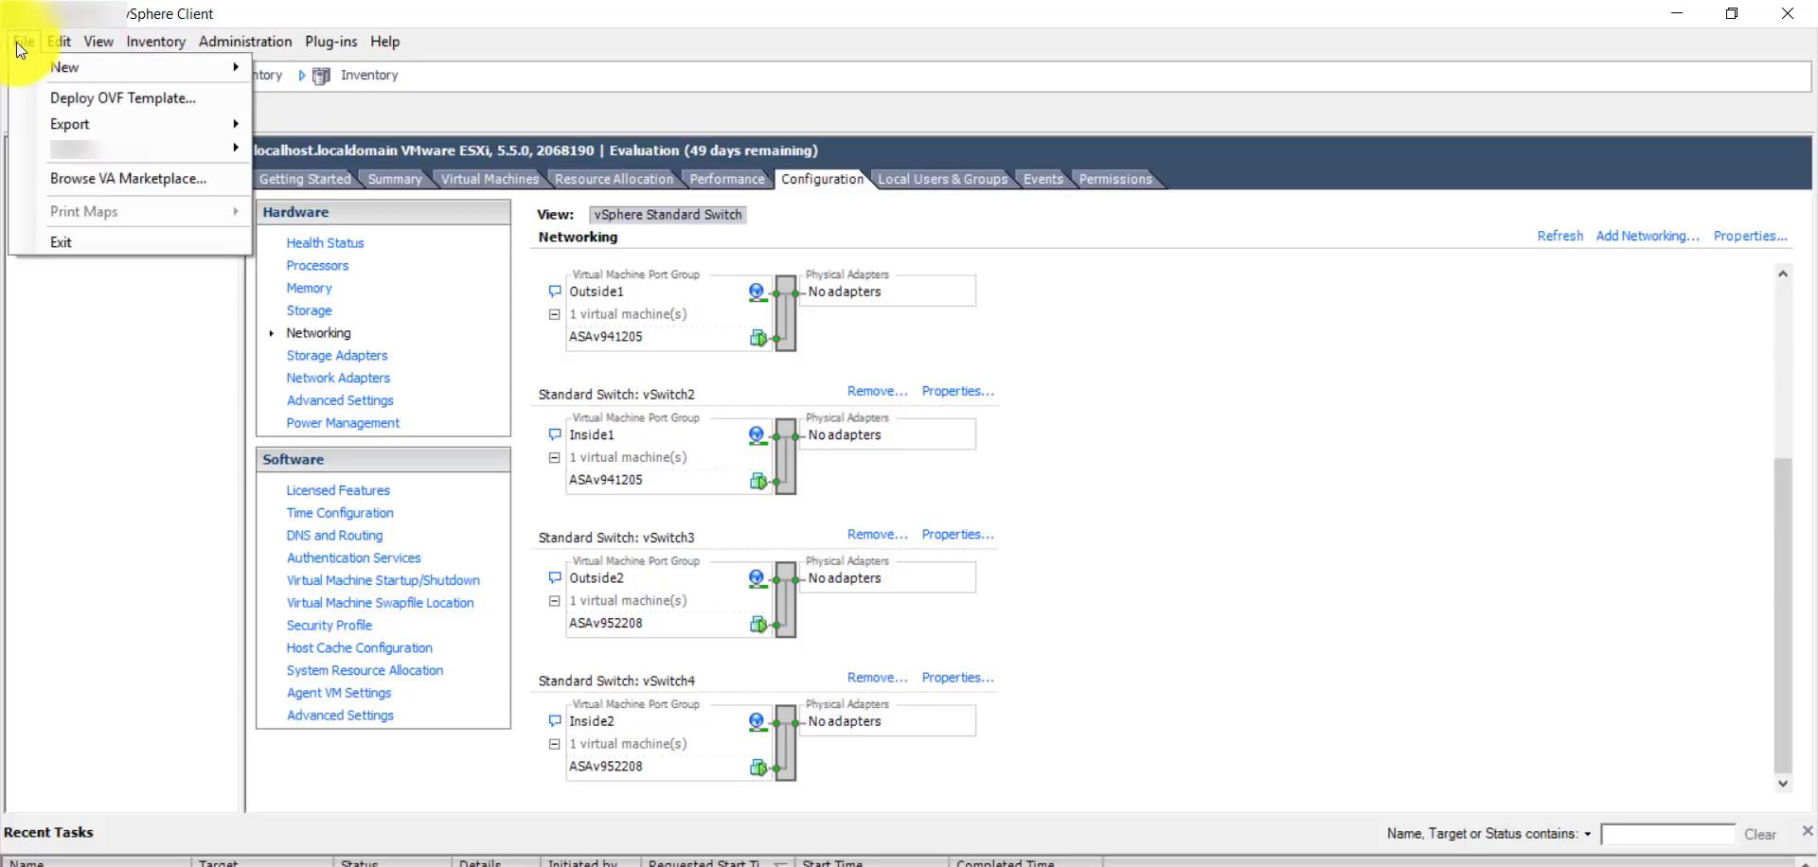
pyautogui.click(83, 103)
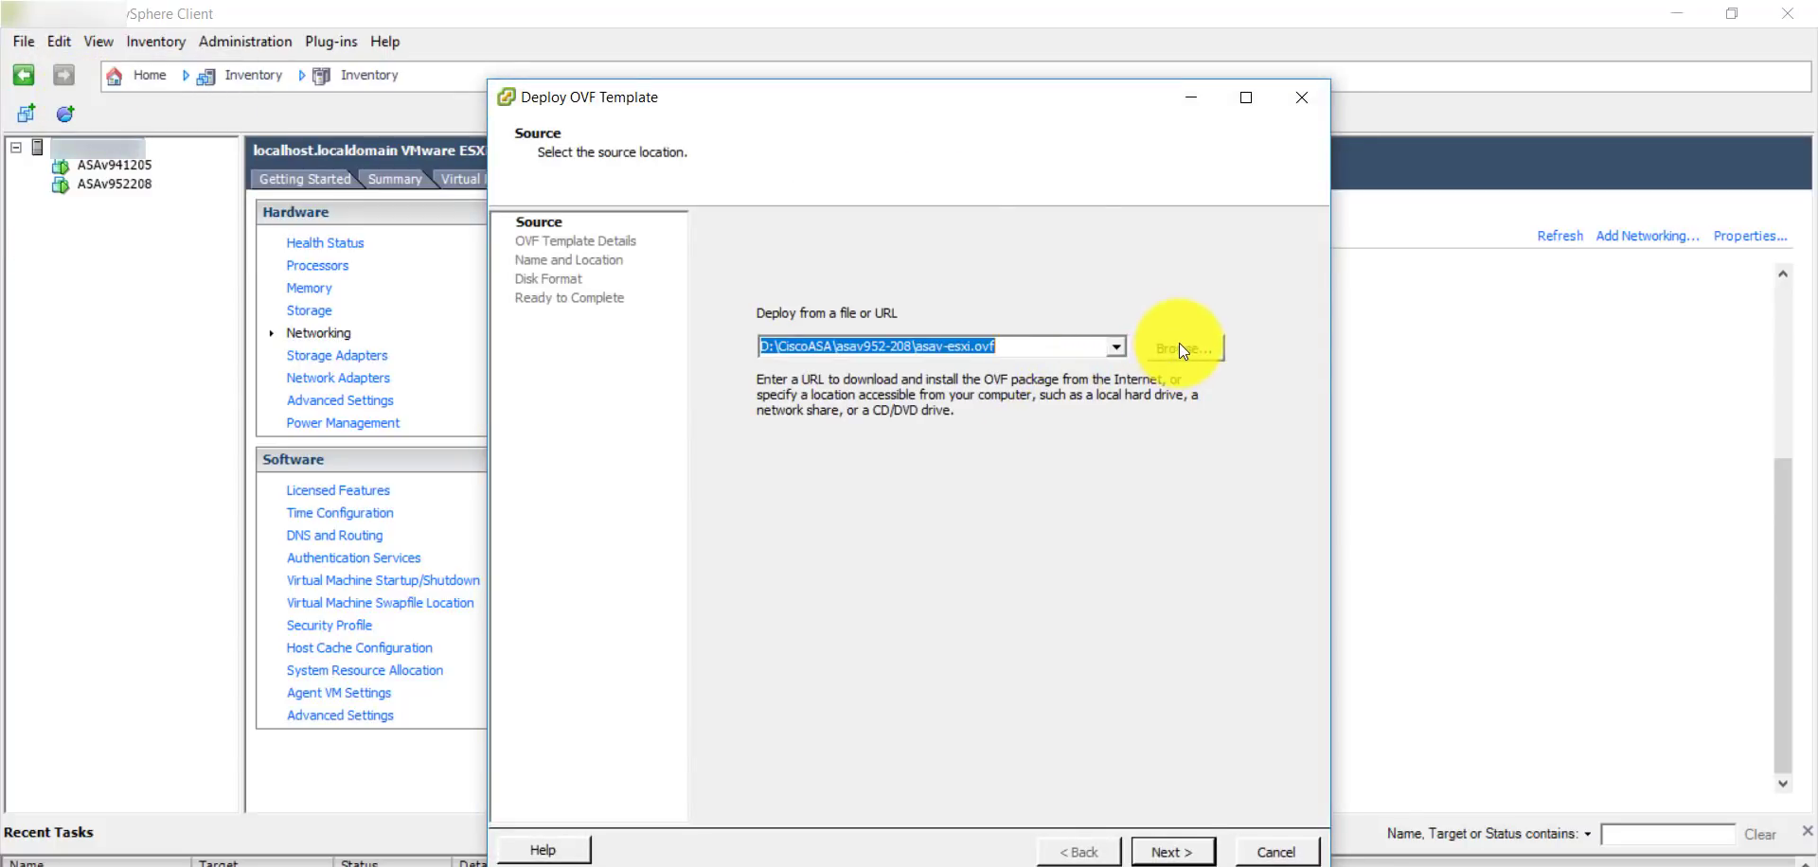
pyautogui.click(1180, 348)
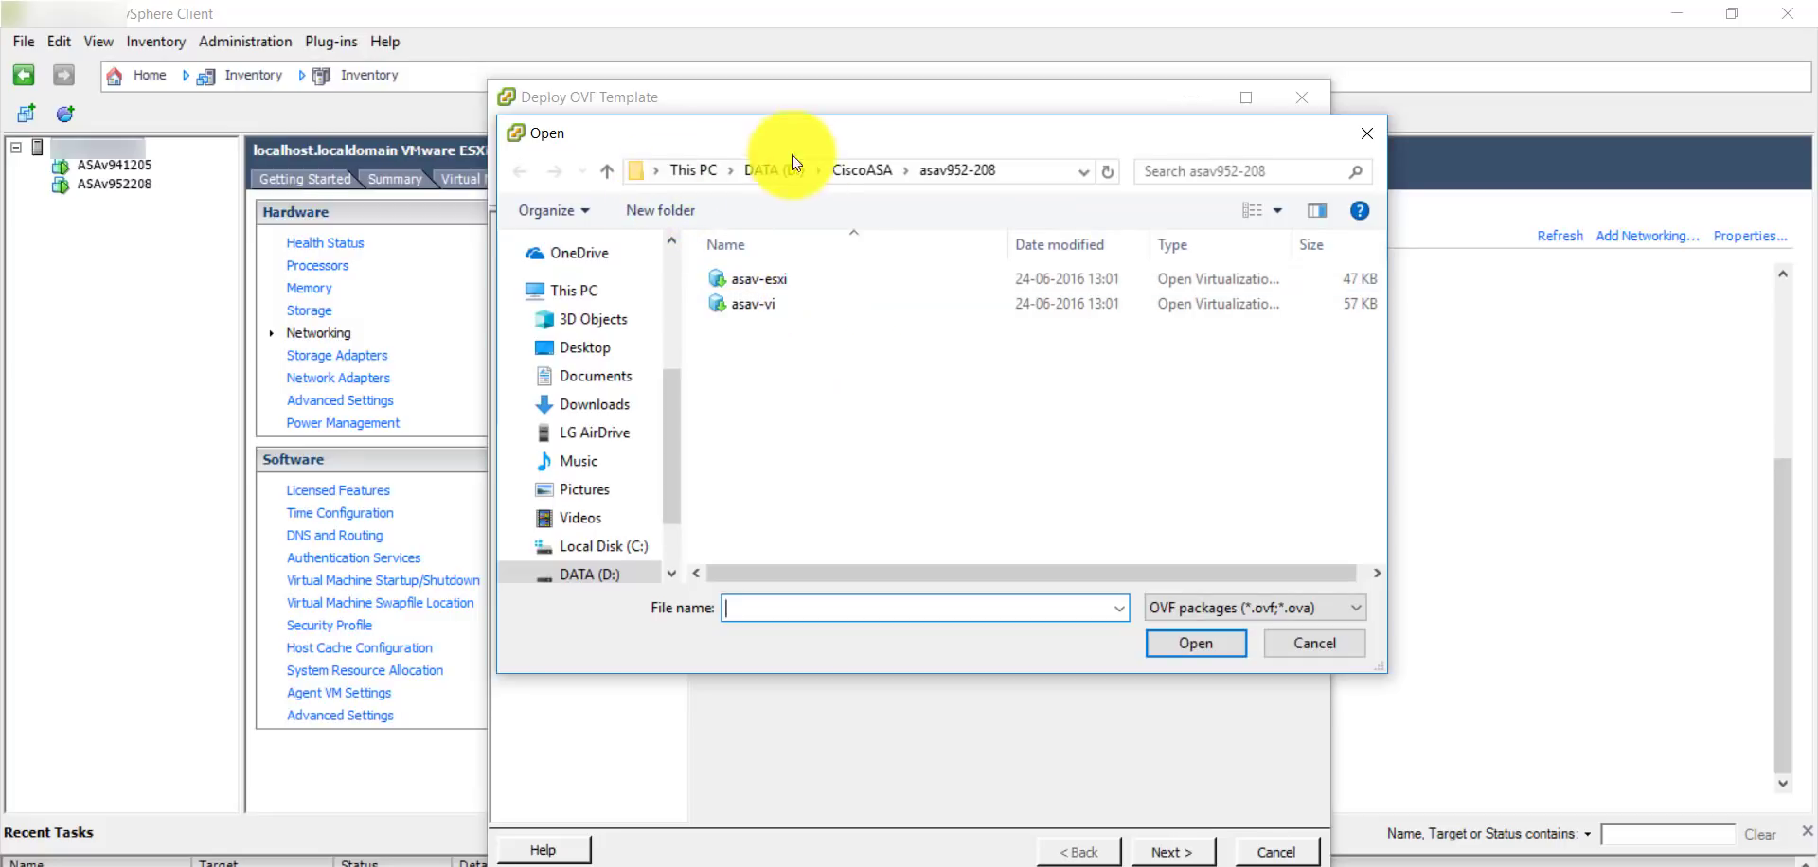
pyautogui.click(858, 169)
pyautogui.click(774, 330)
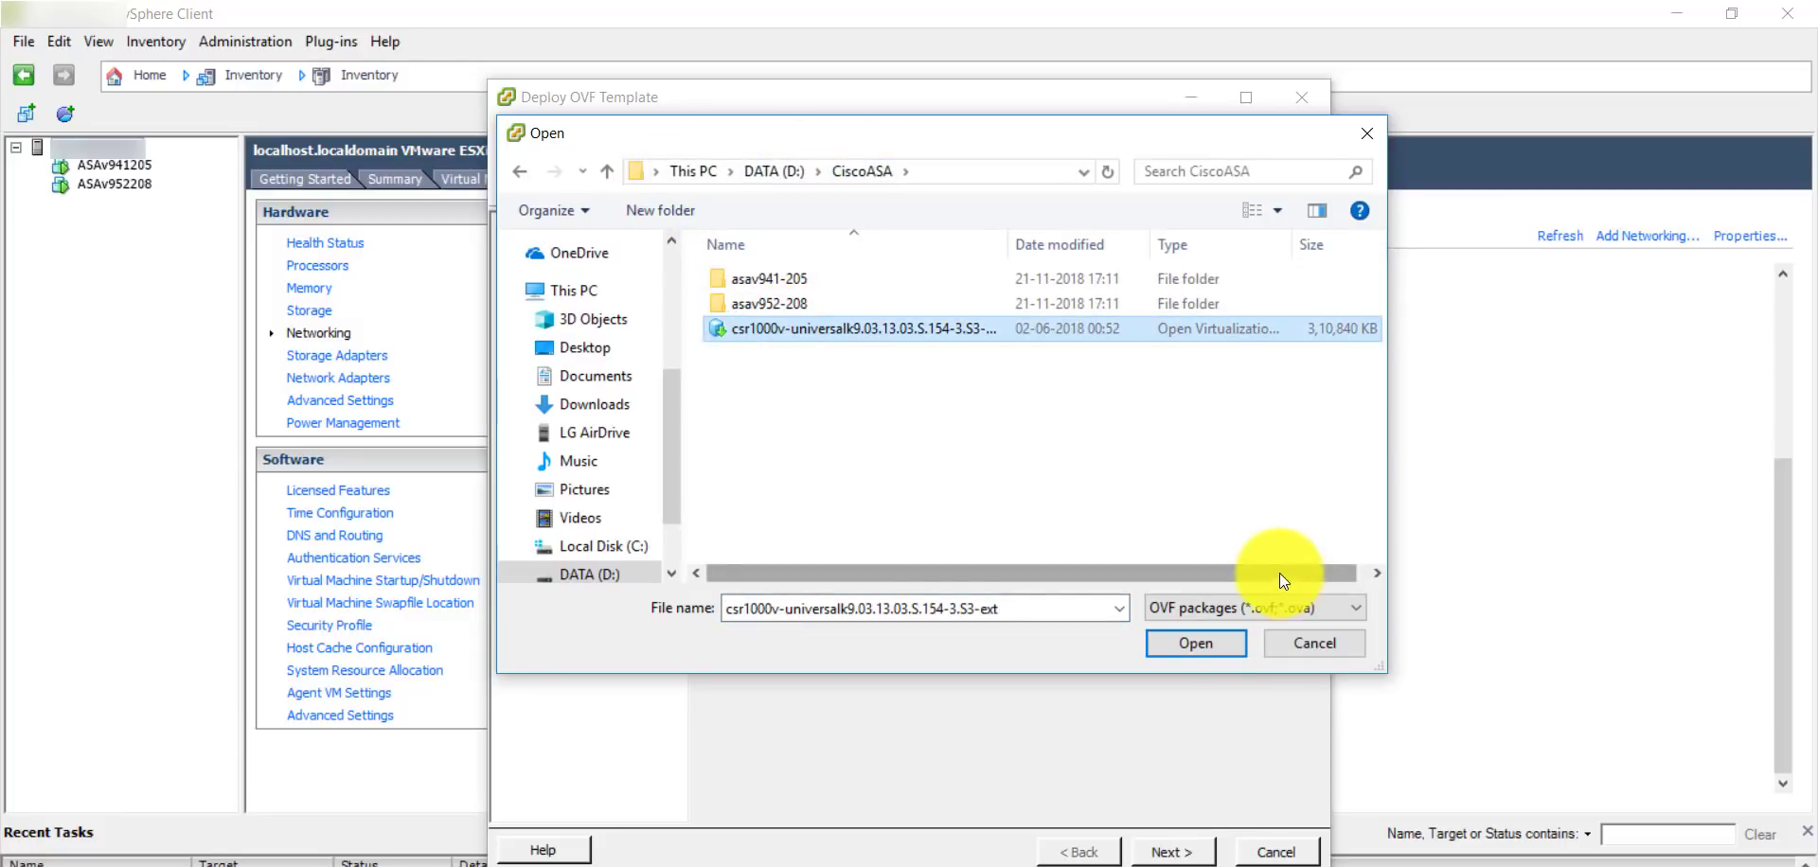
pyautogui.click(1197, 643)
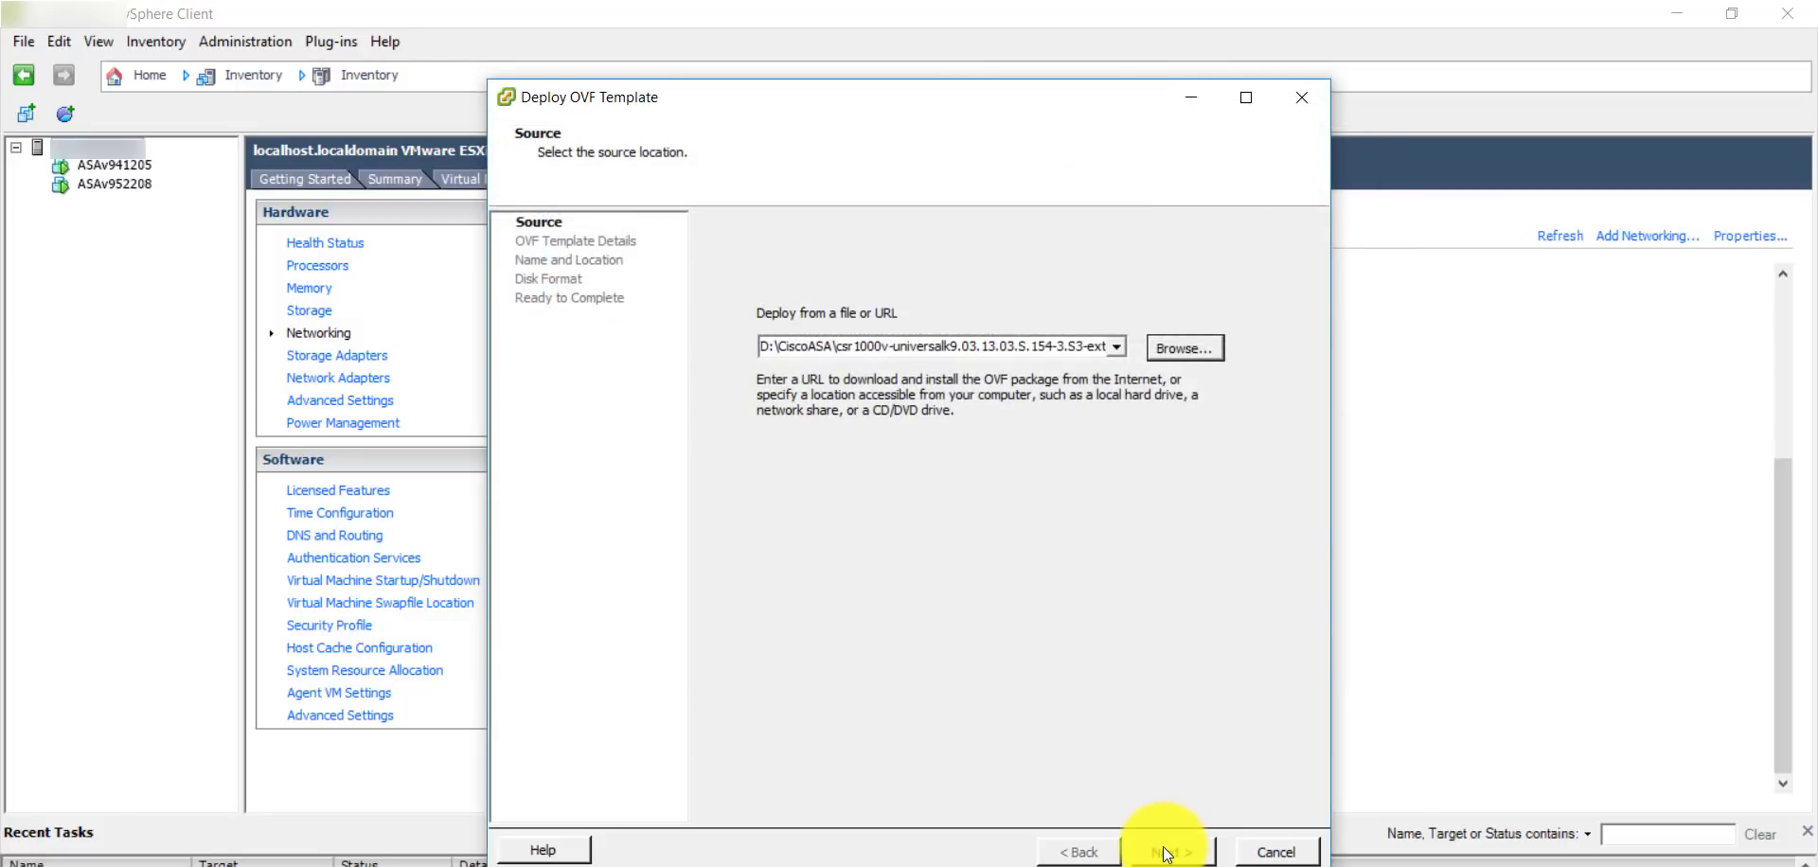
pyautogui.click(1168, 853)
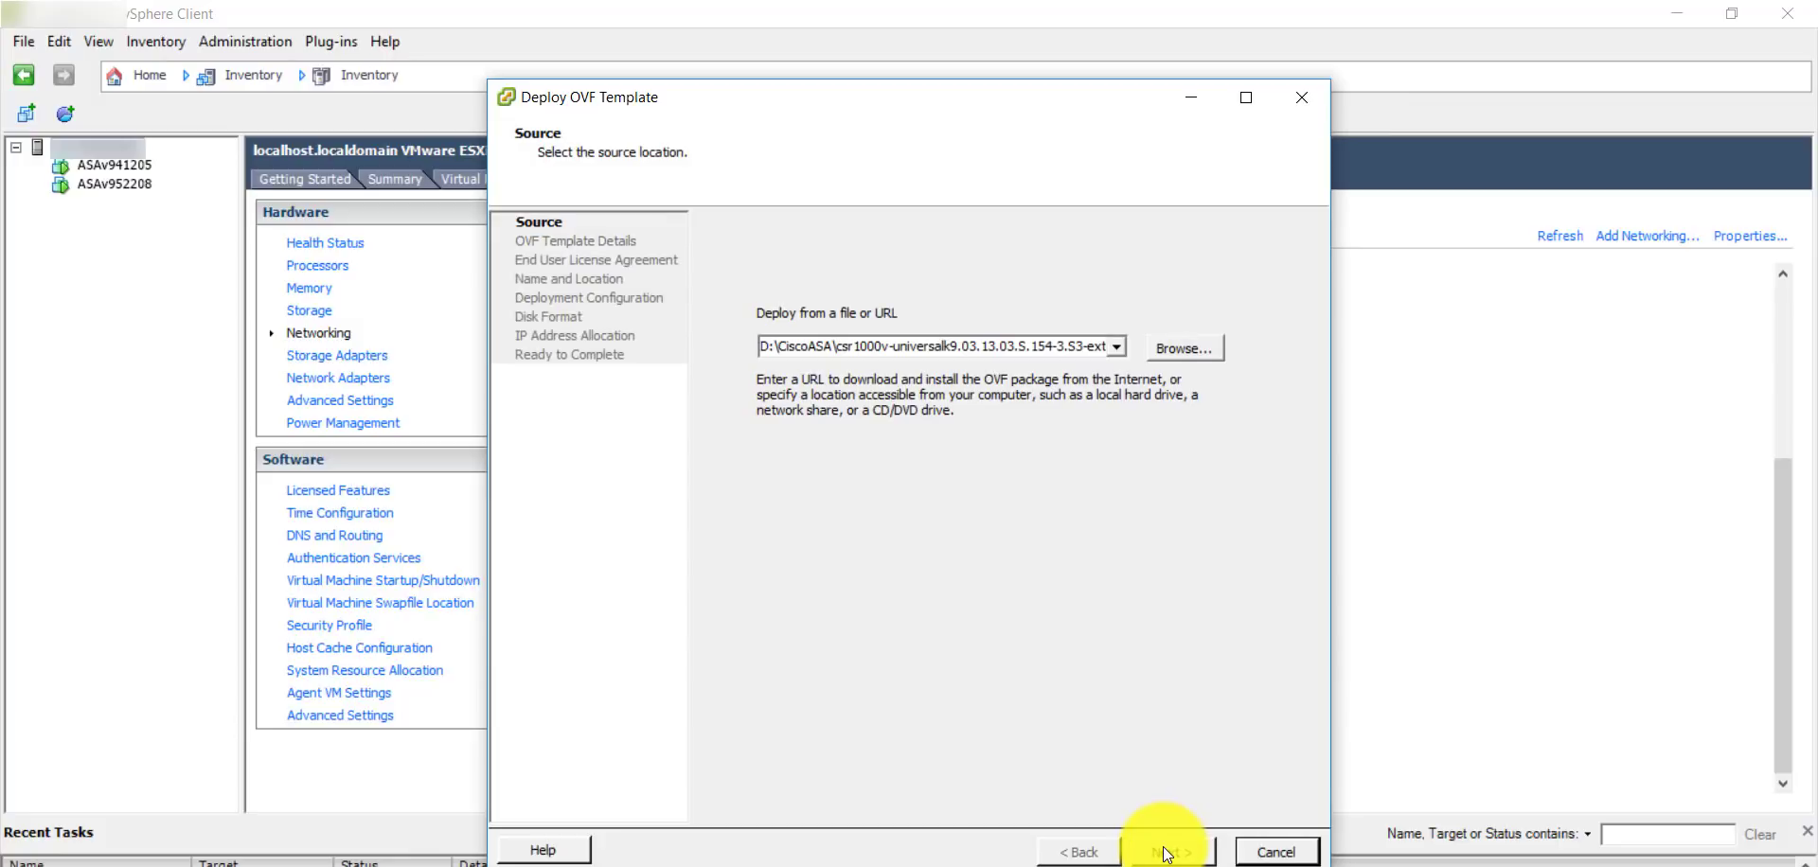
pyautogui.click(1168, 852)
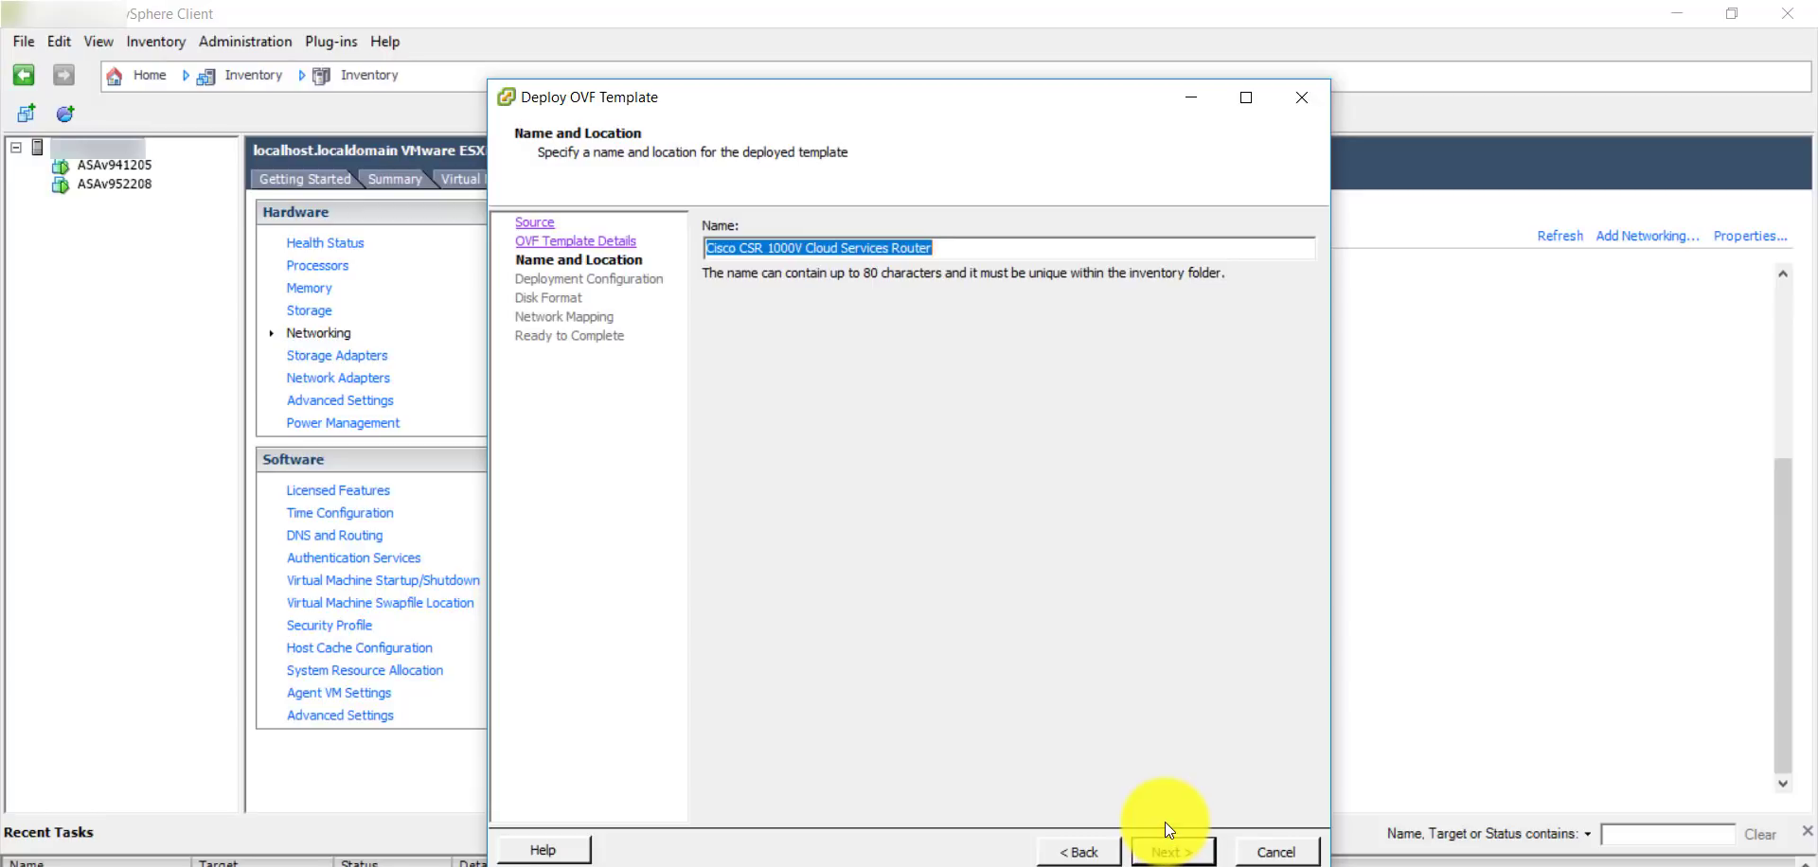
pyautogui.write('INTERNET')
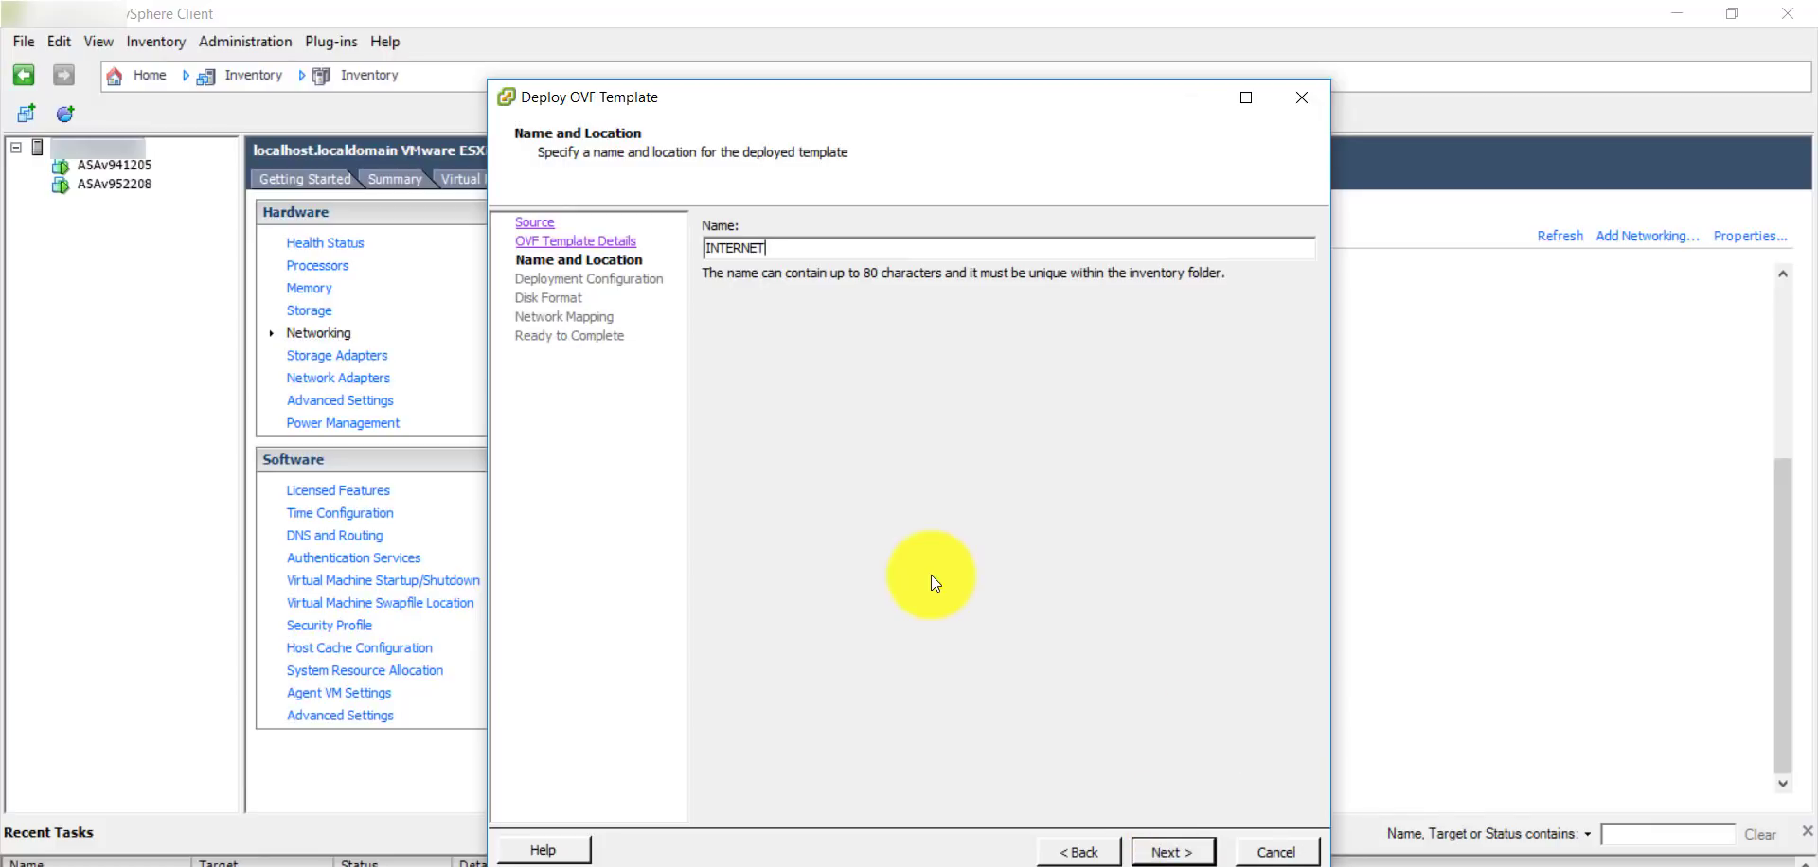
pyautogui.press('BackSpace')
pyautogui.press('BackSpace')
pyautogui.press('BackSpace')
pyautogui.press('BackSpace')
pyautogui.press('BackSpace')
pyautogui.press('BackSpace')
pyautogui.press('BackSpace')
pyautogui.press('BackSpace')
# Name the virtual machine ISP and choose the Medium deployment configuration, keeping the default disk format.
pyautogui.write('ISP')
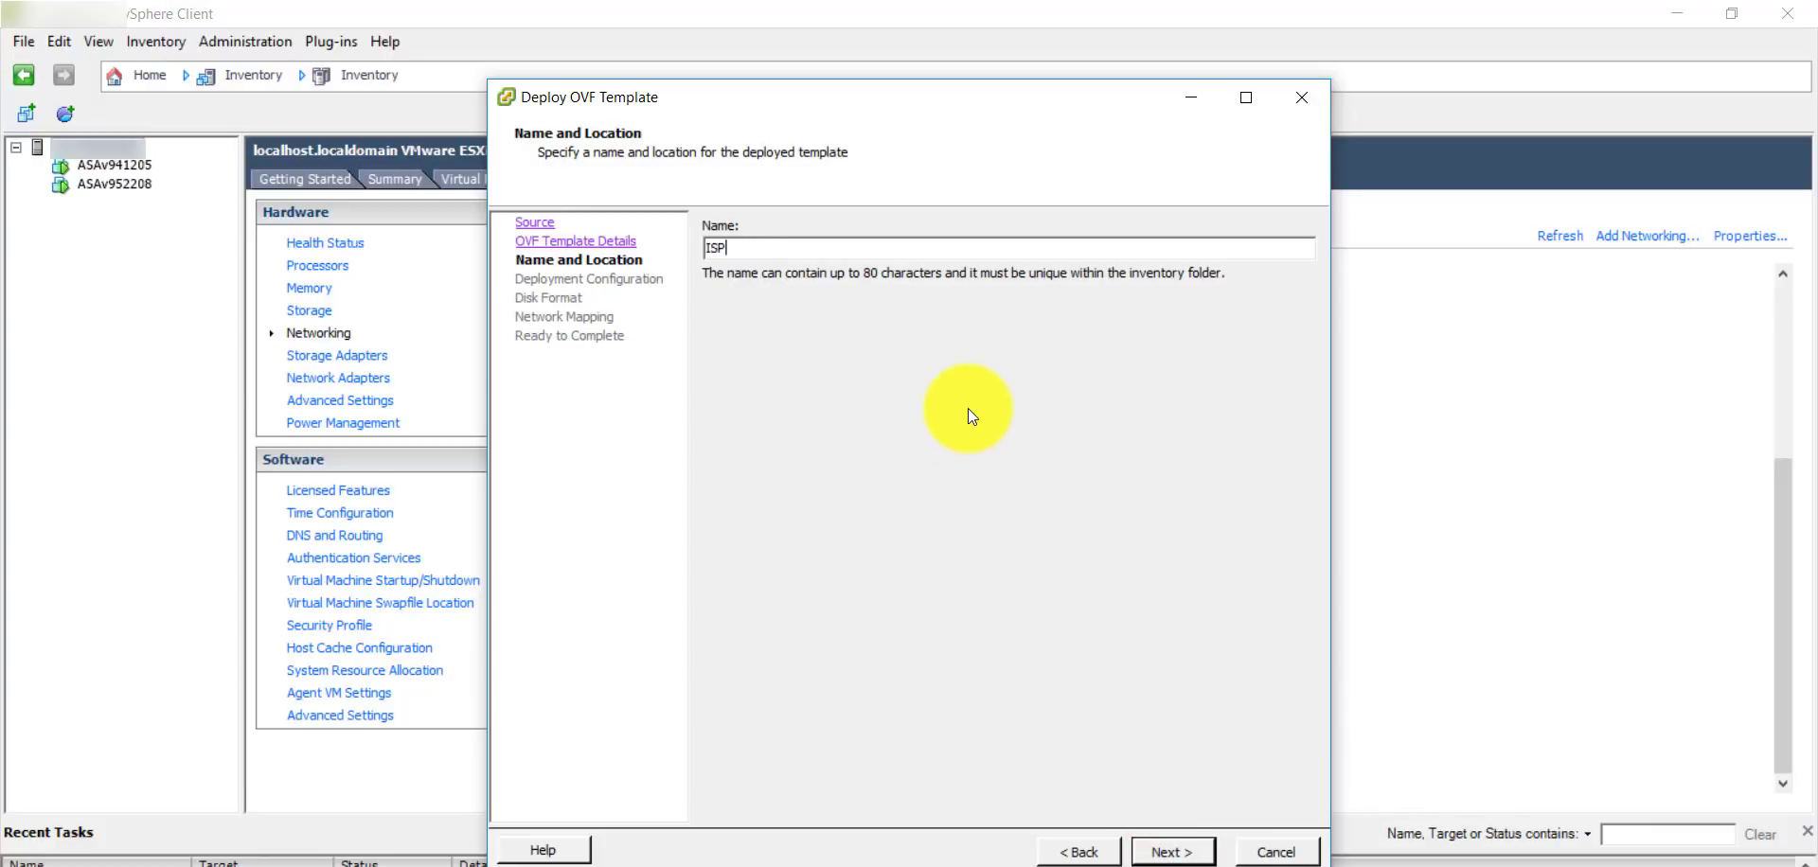
pyautogui.click(1166, 853)
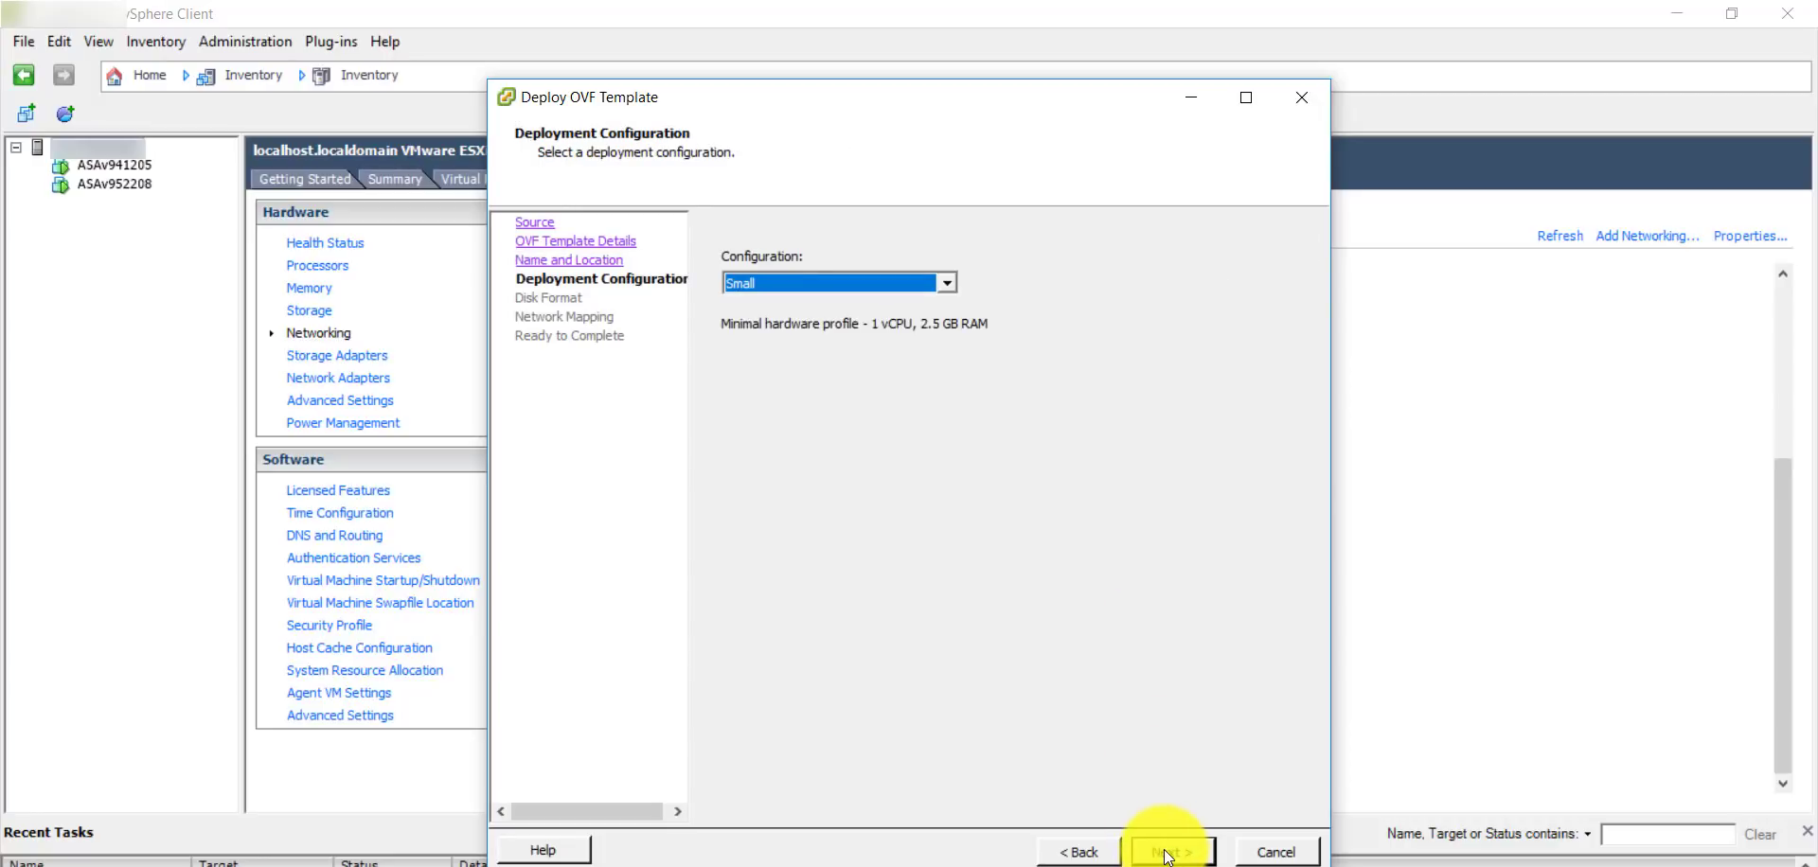
pyautogui.click(943, 284)
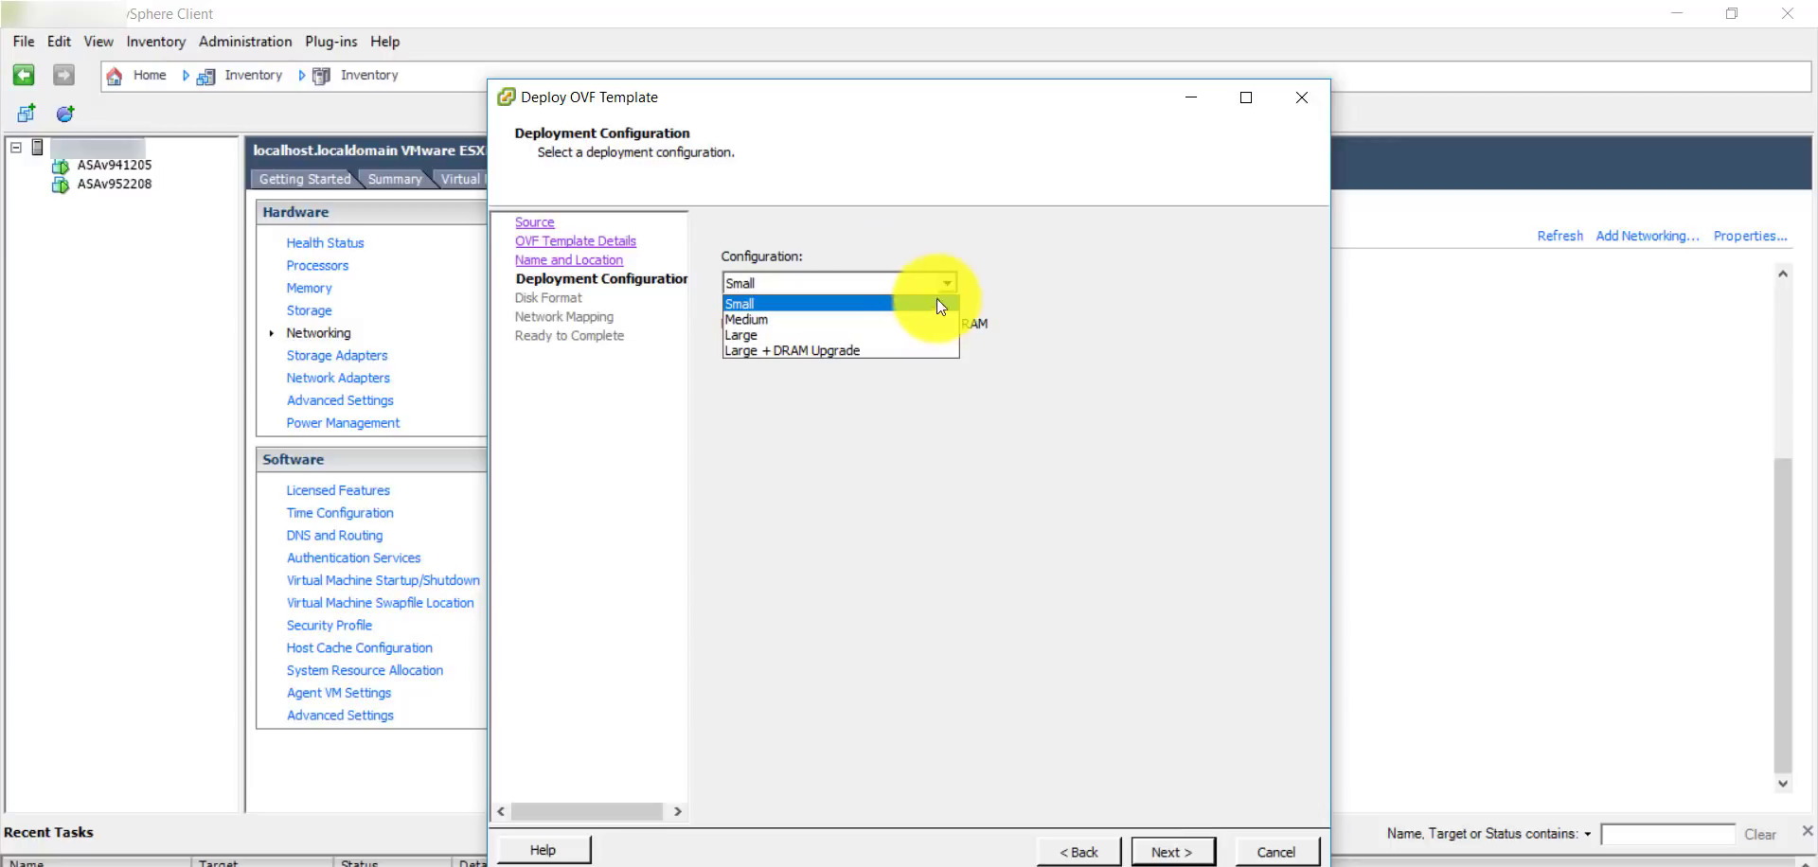
pyautogui.click(920, 327)
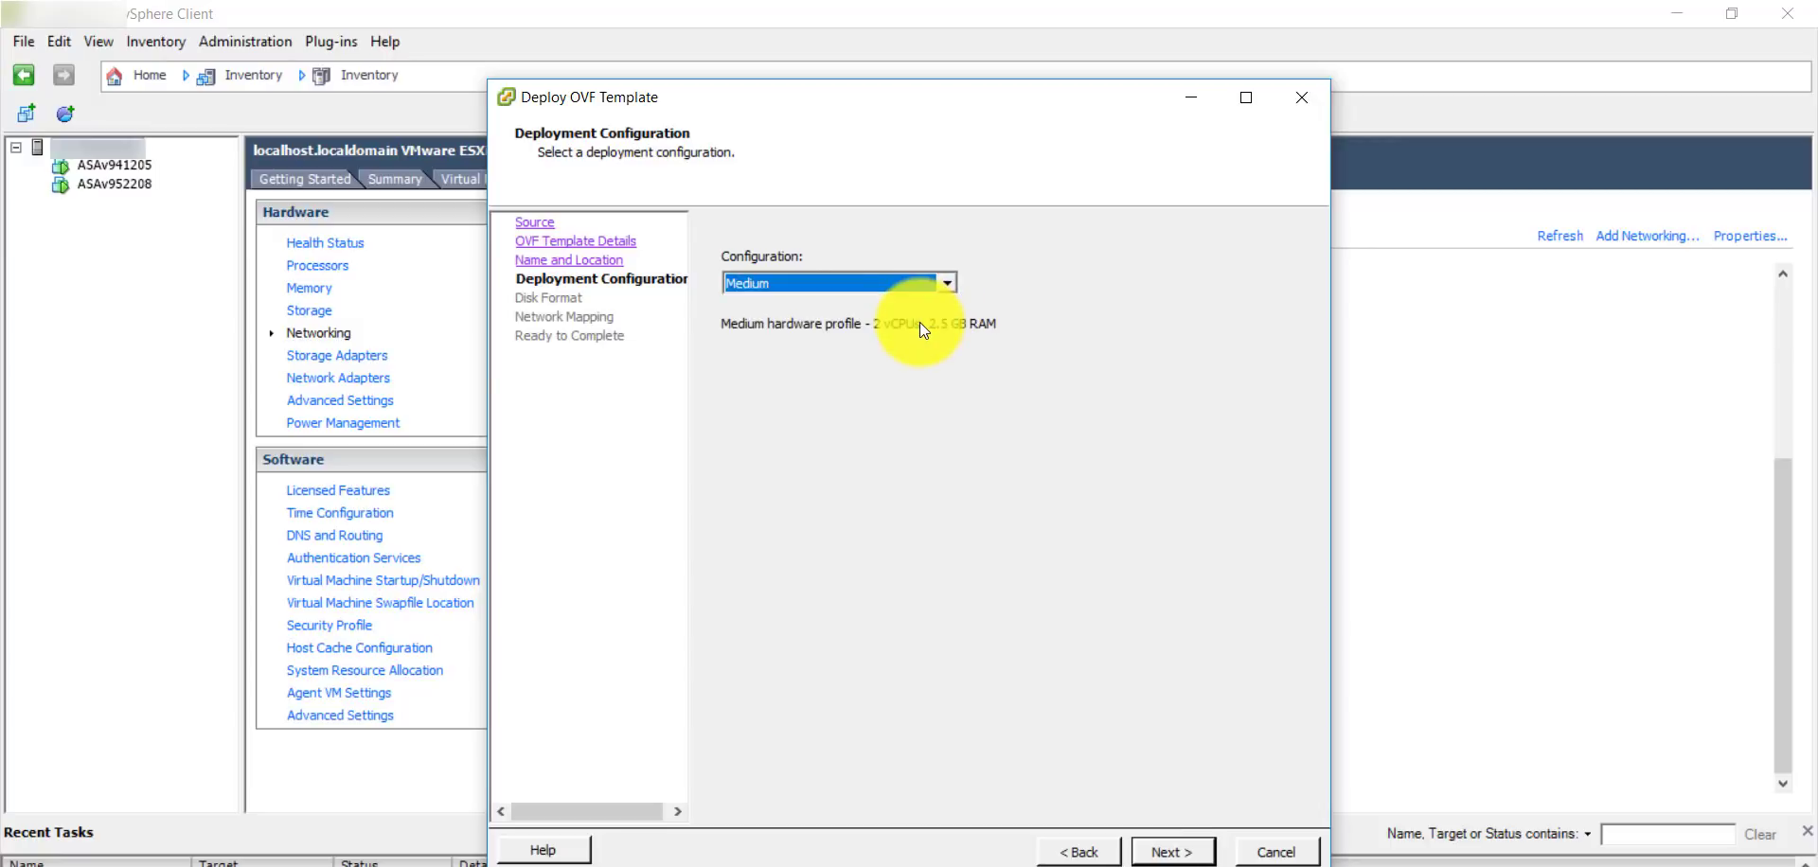
pyautogui.click(943, 284)
pyautogui.click(875, 319)
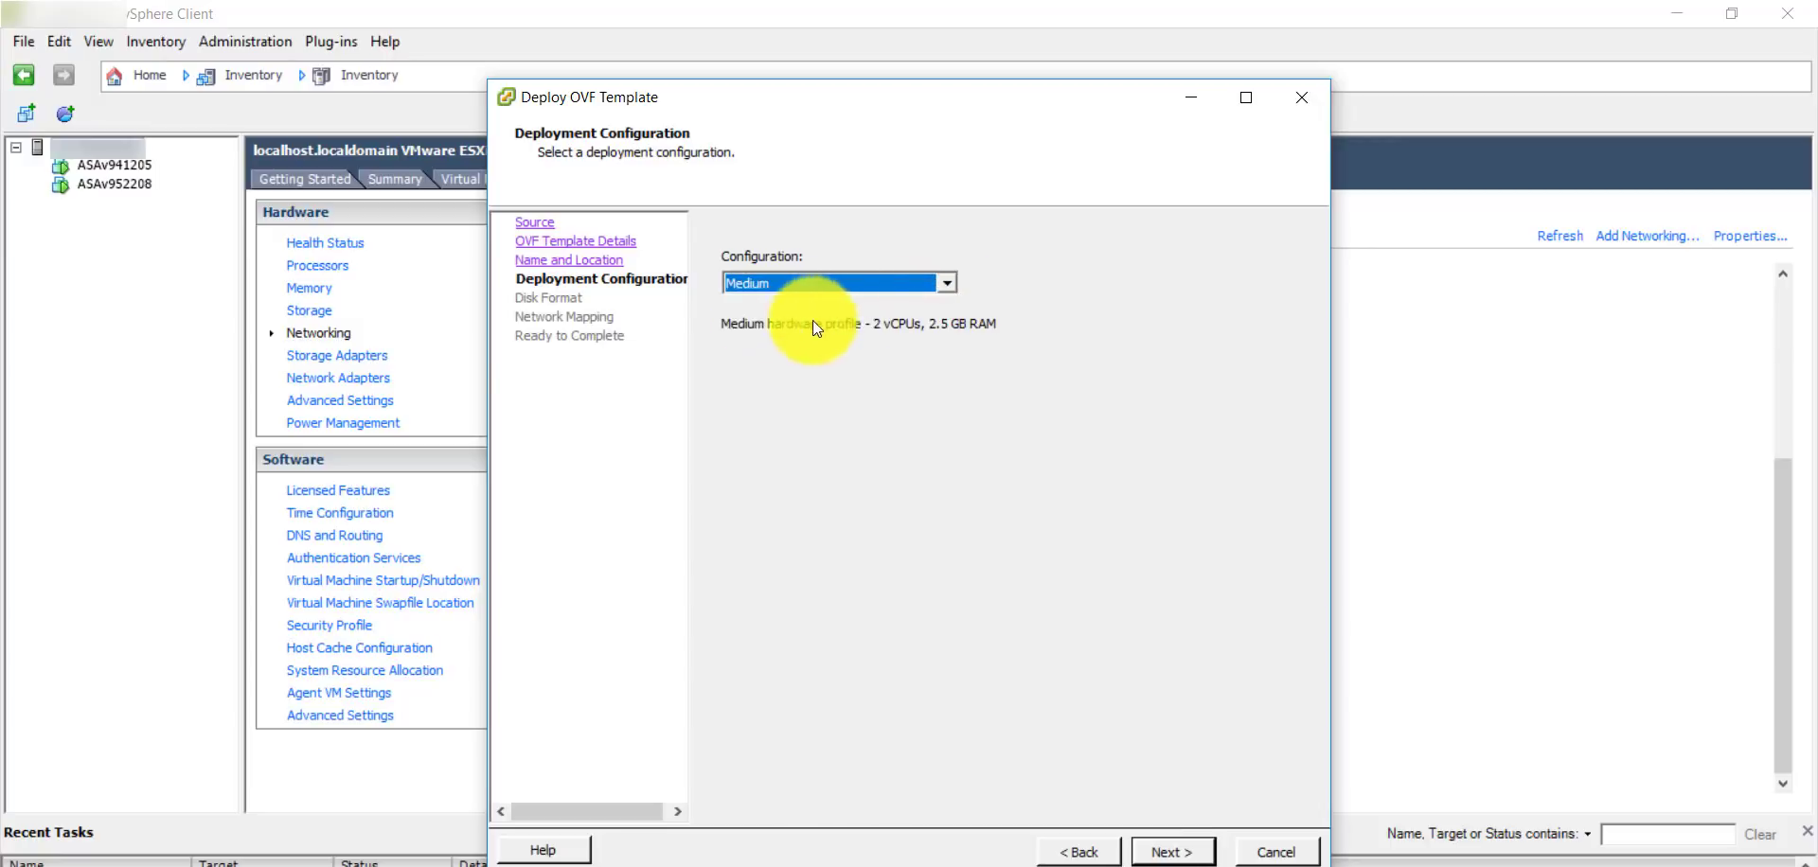
pyautogui.click(1171, 854)
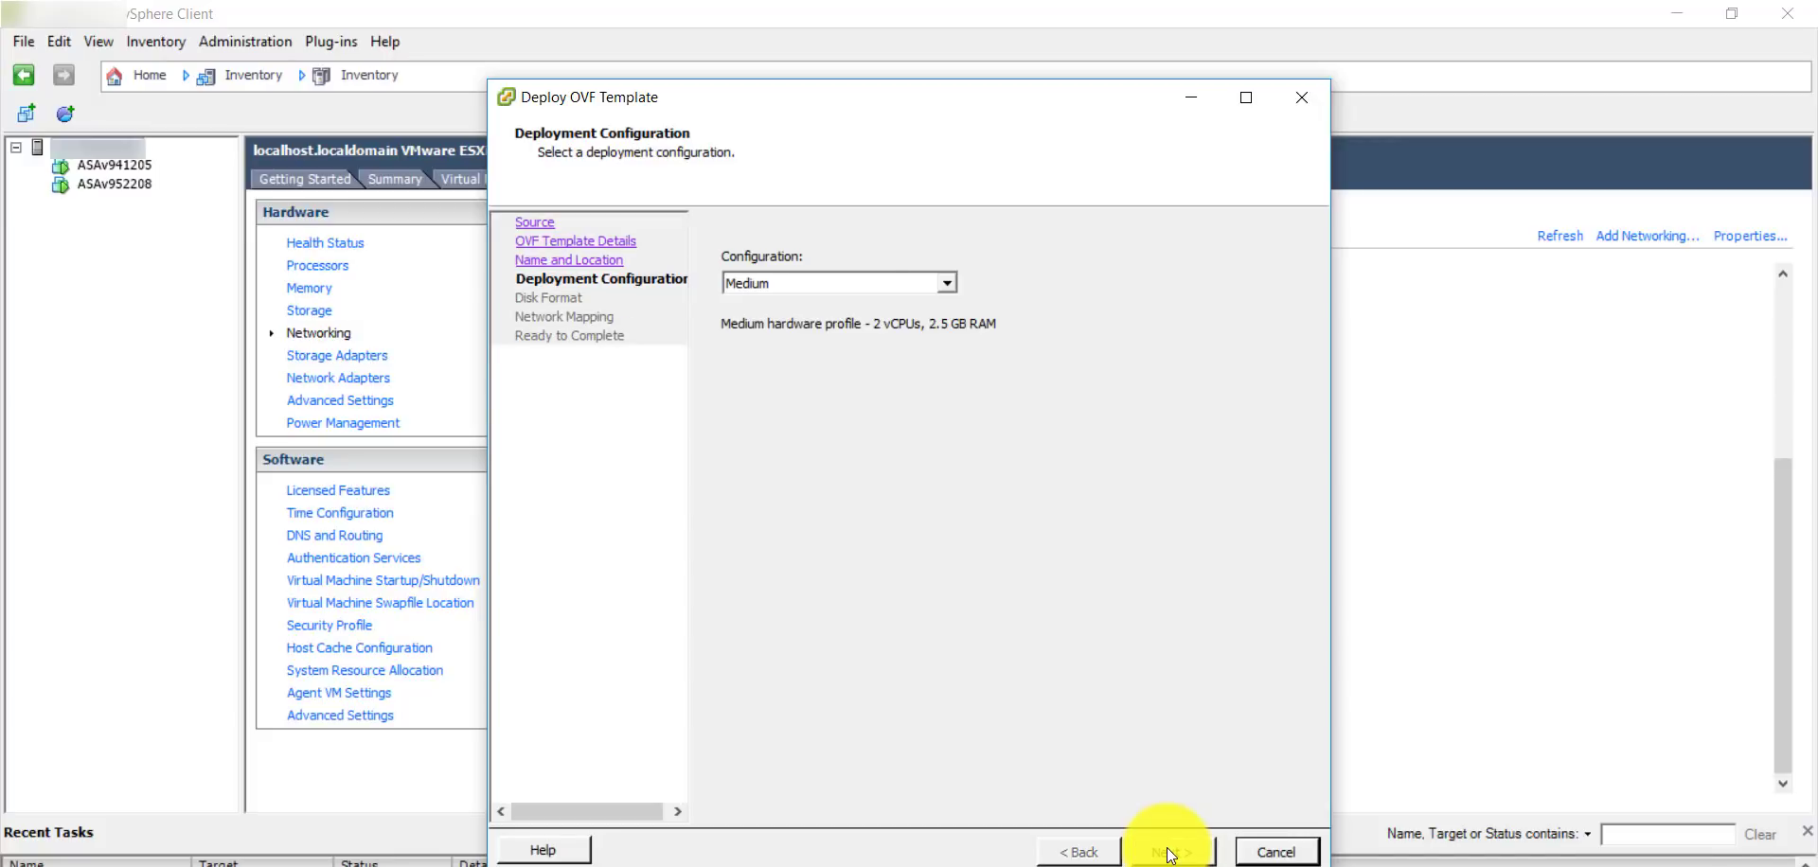
pyautogui.click(1171, 854)
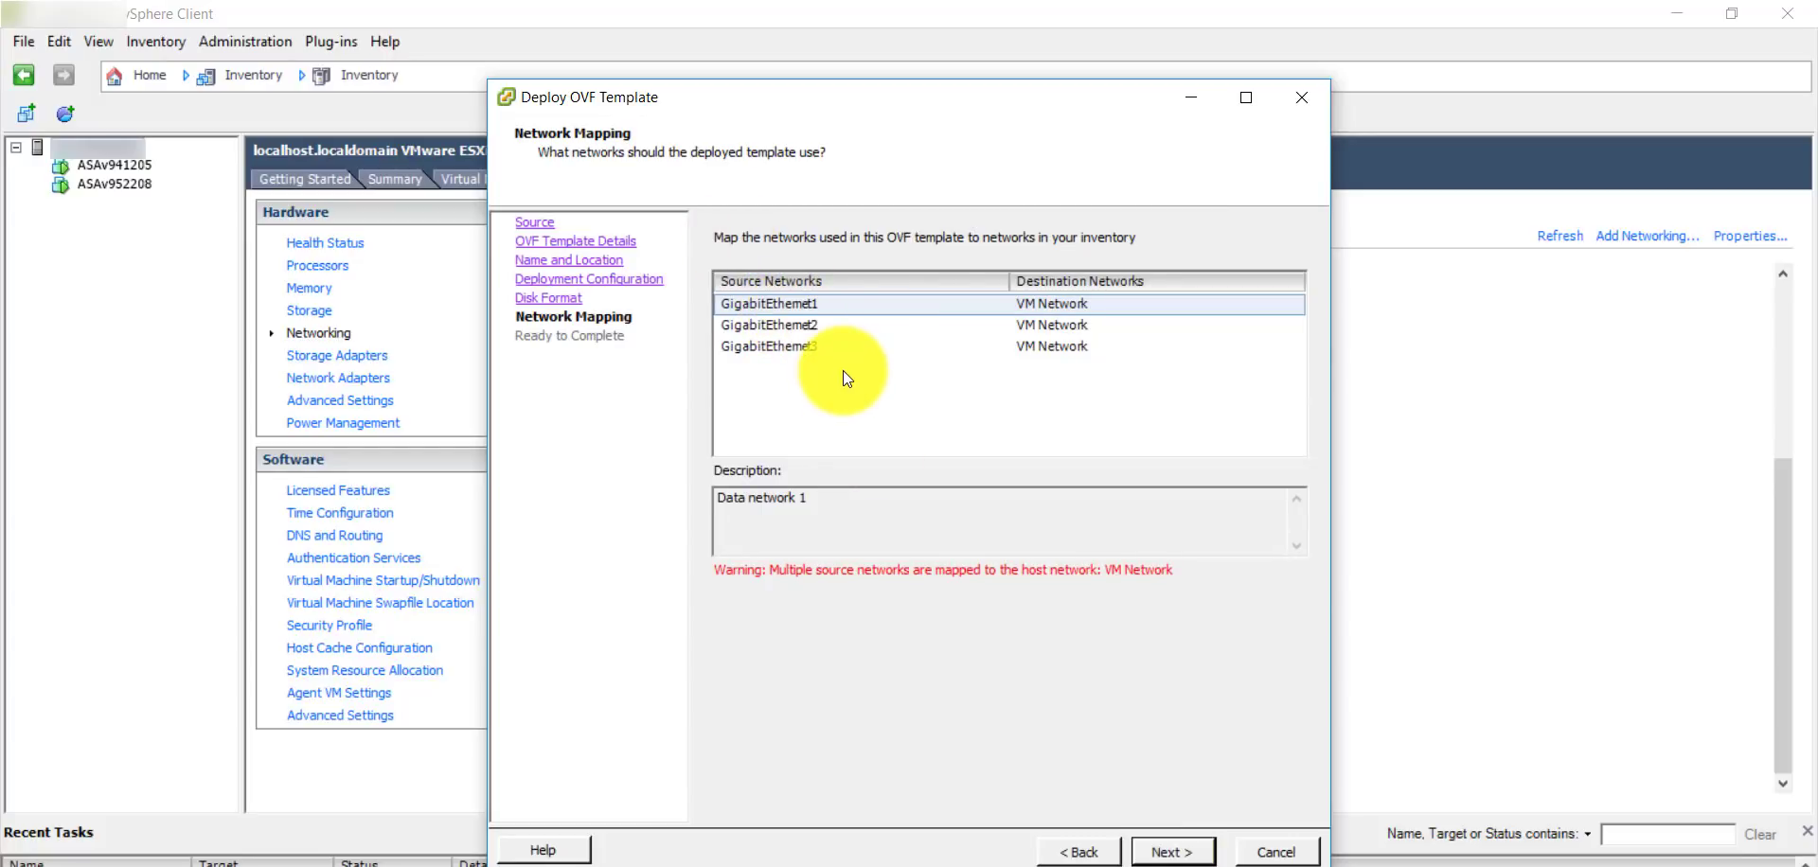
# Map the template's source network GigabitEthernet1 to the Outside1 destination network.
pyautogui.click(1117, 304)
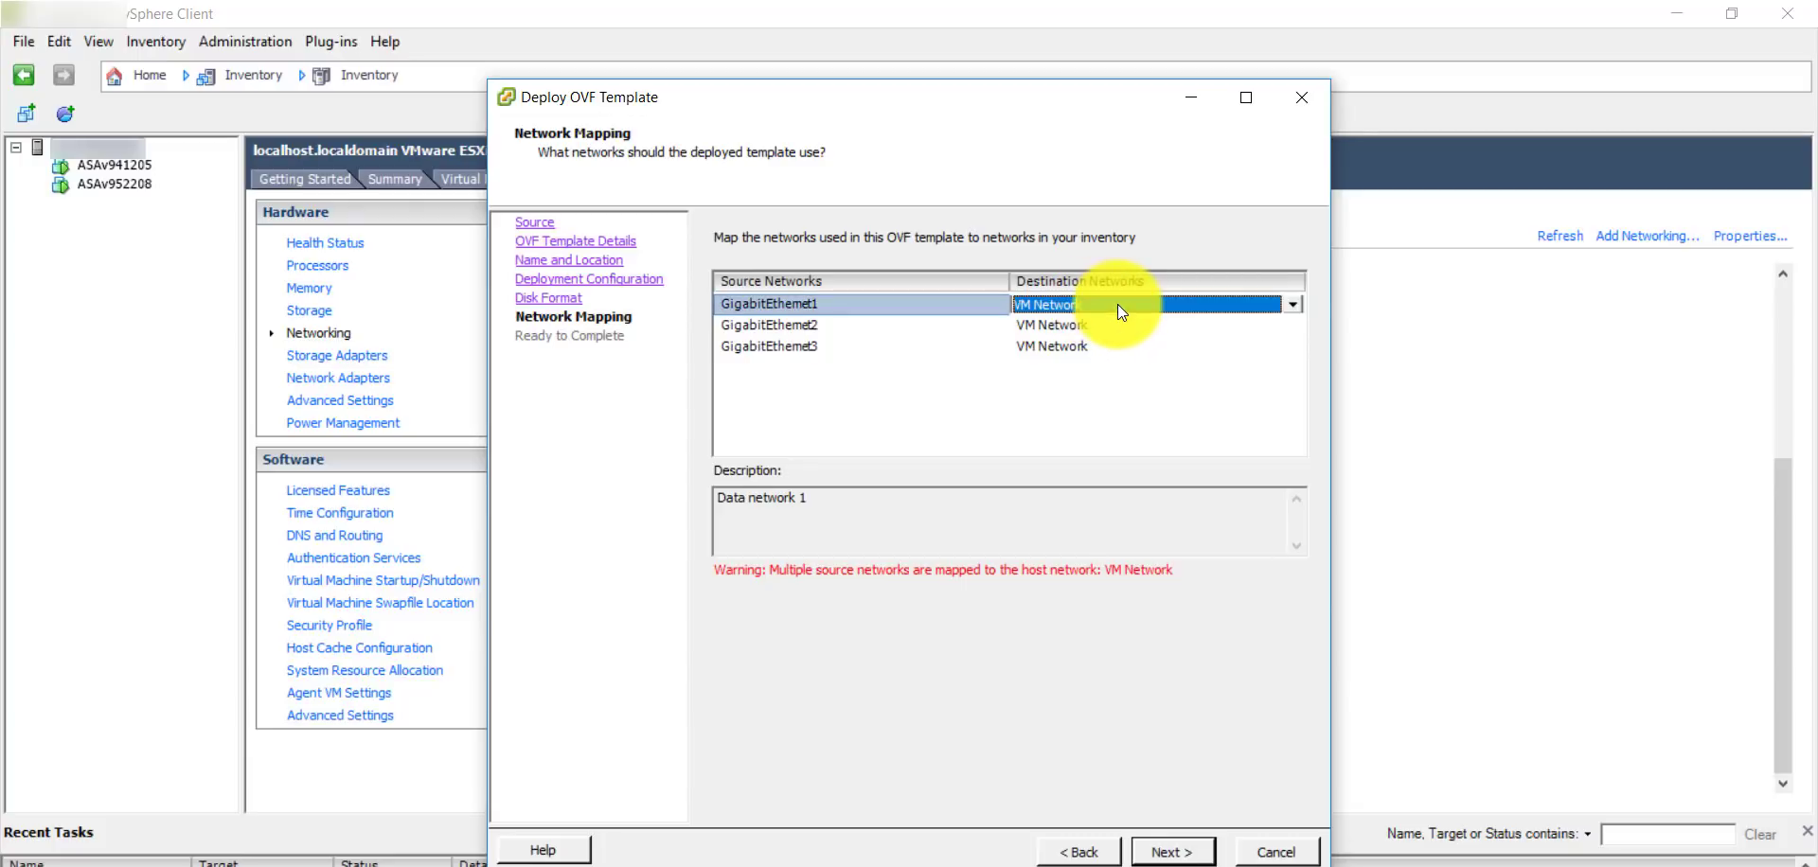
pyautogui.click(1117, 304)
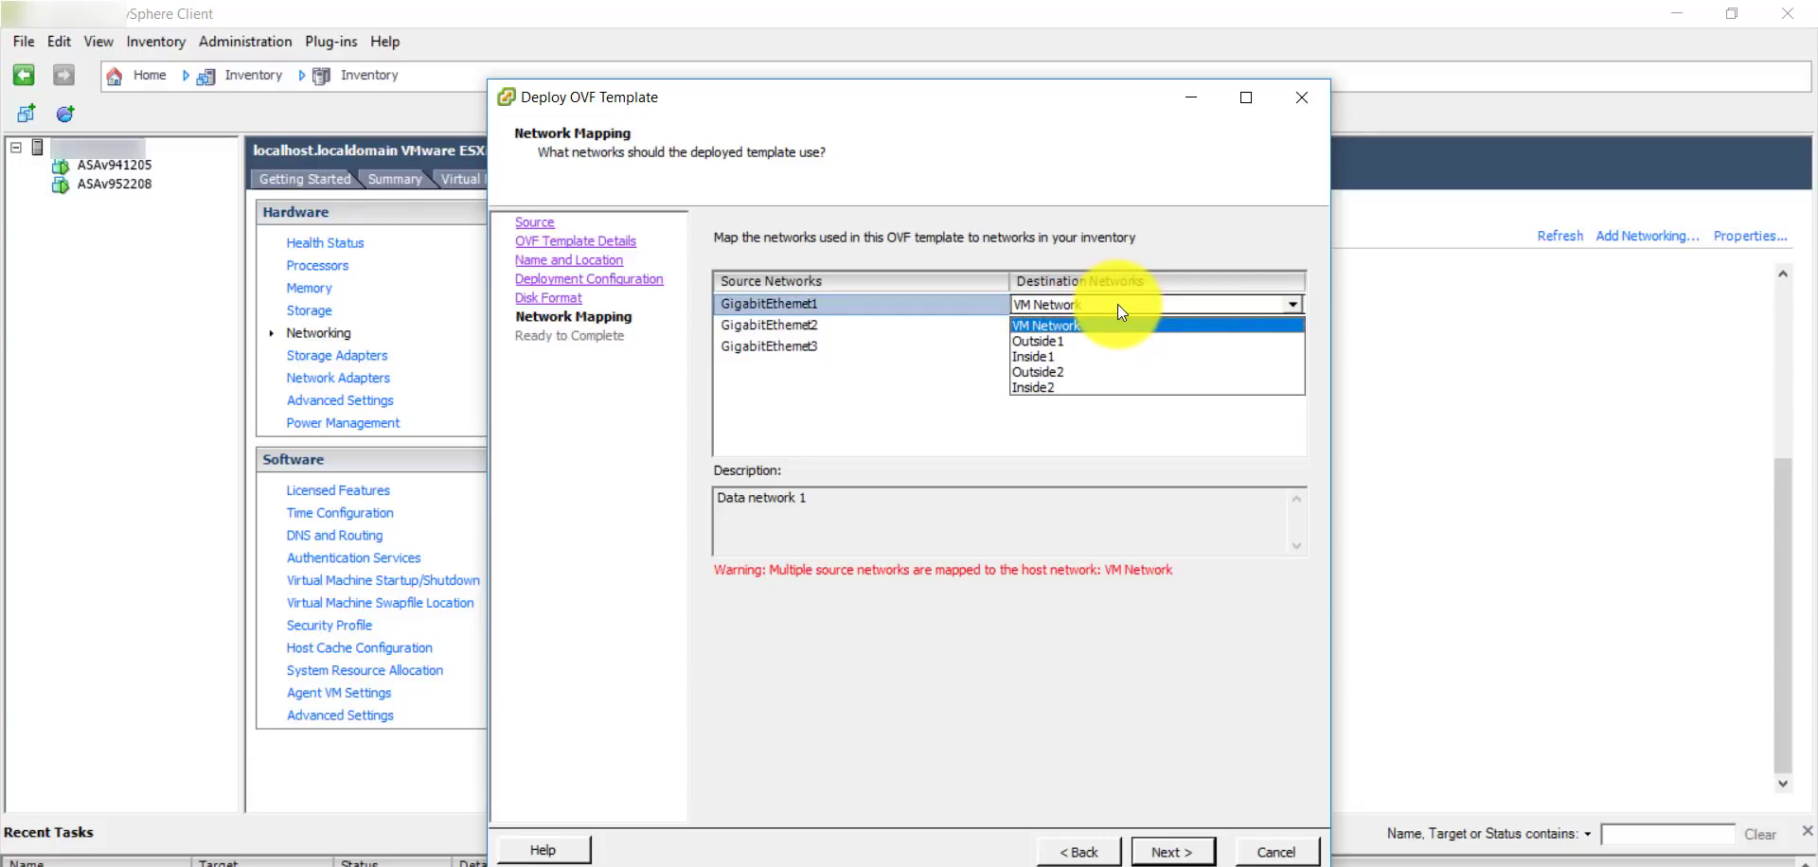
pyautogui.click(1089, 343)
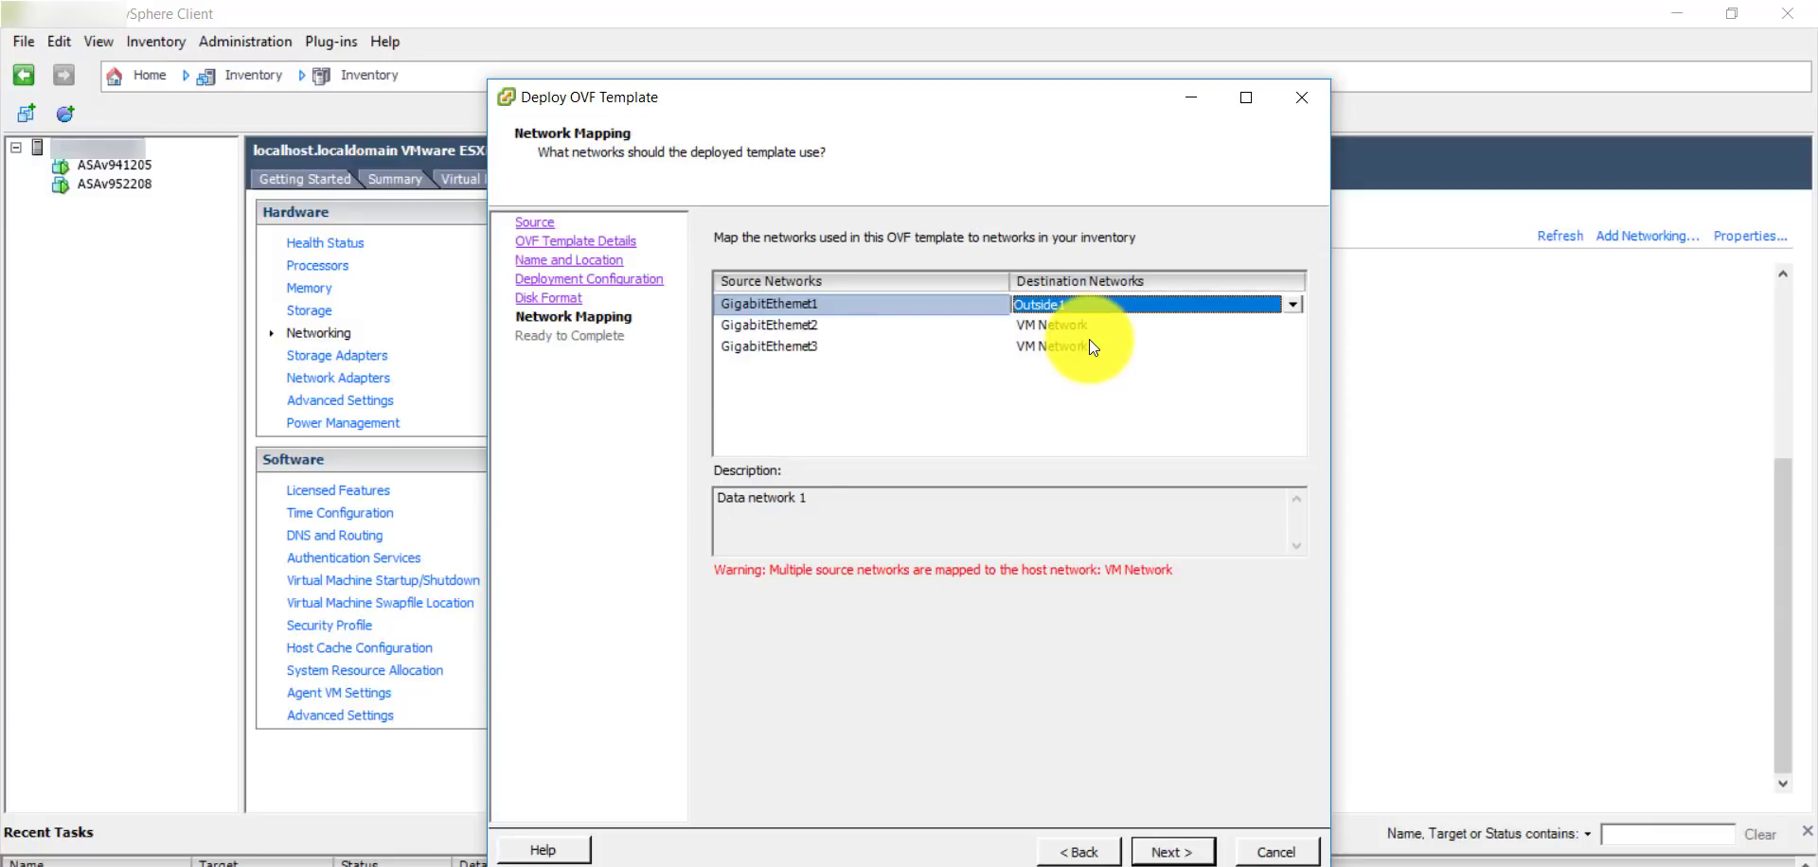
# Map the source network GigabitEthernet2 to Outside2 and start the ISP deployment.
pyautogui.click(1098, 325)
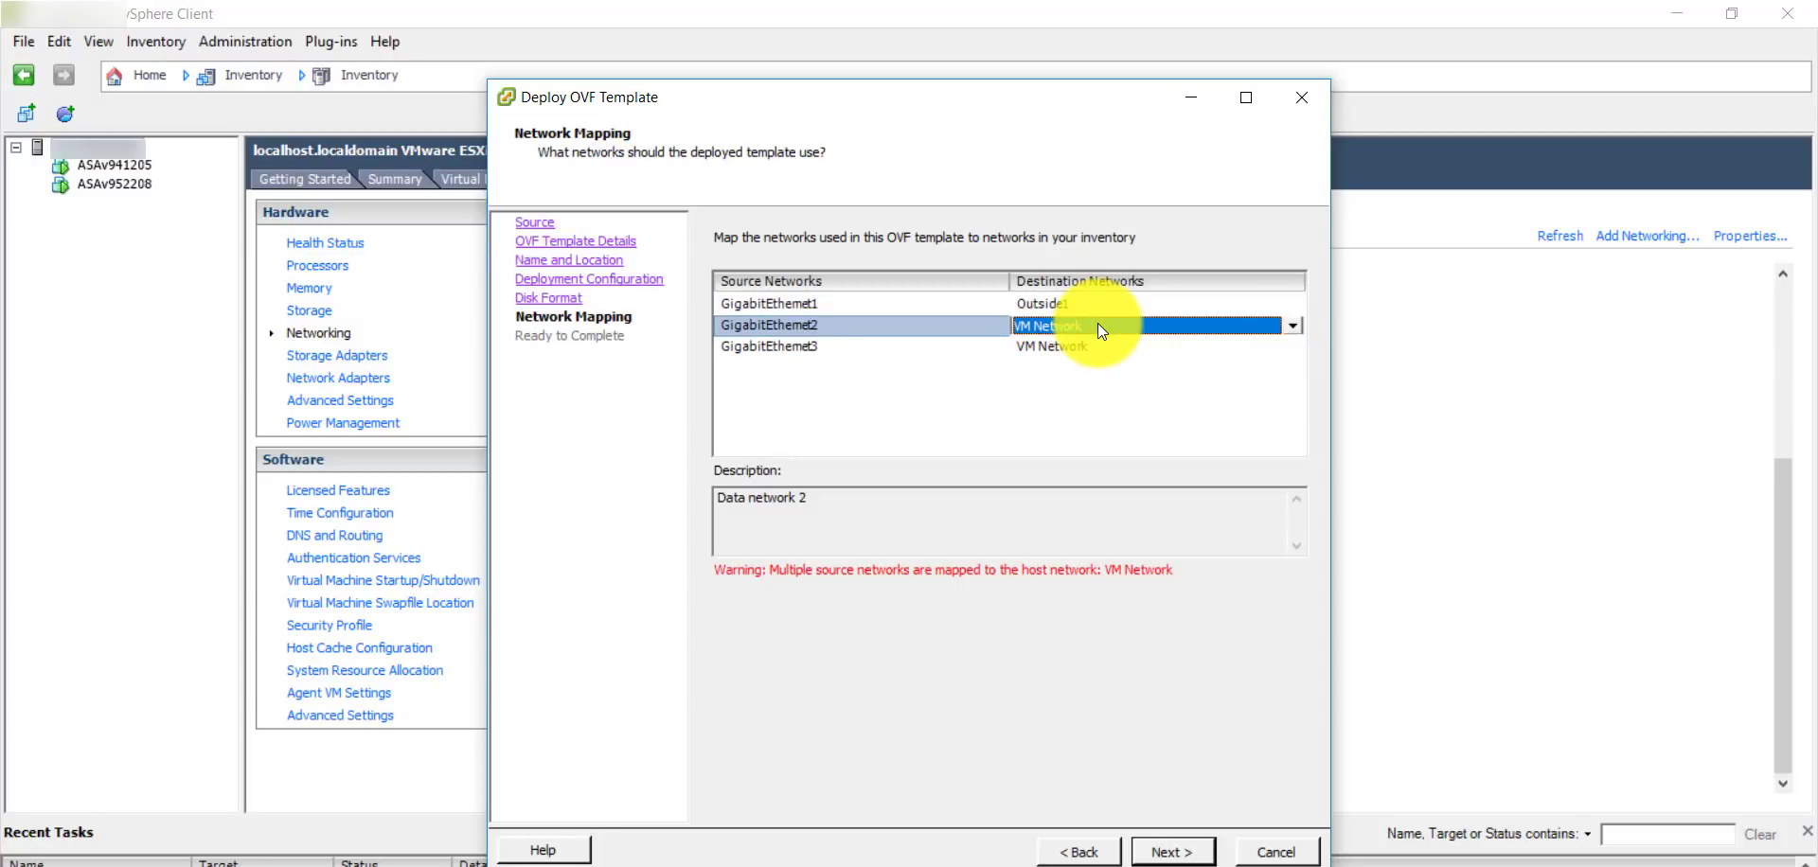
pyautogui.click(1098, 322)
pyautogui.click(1070, 392)
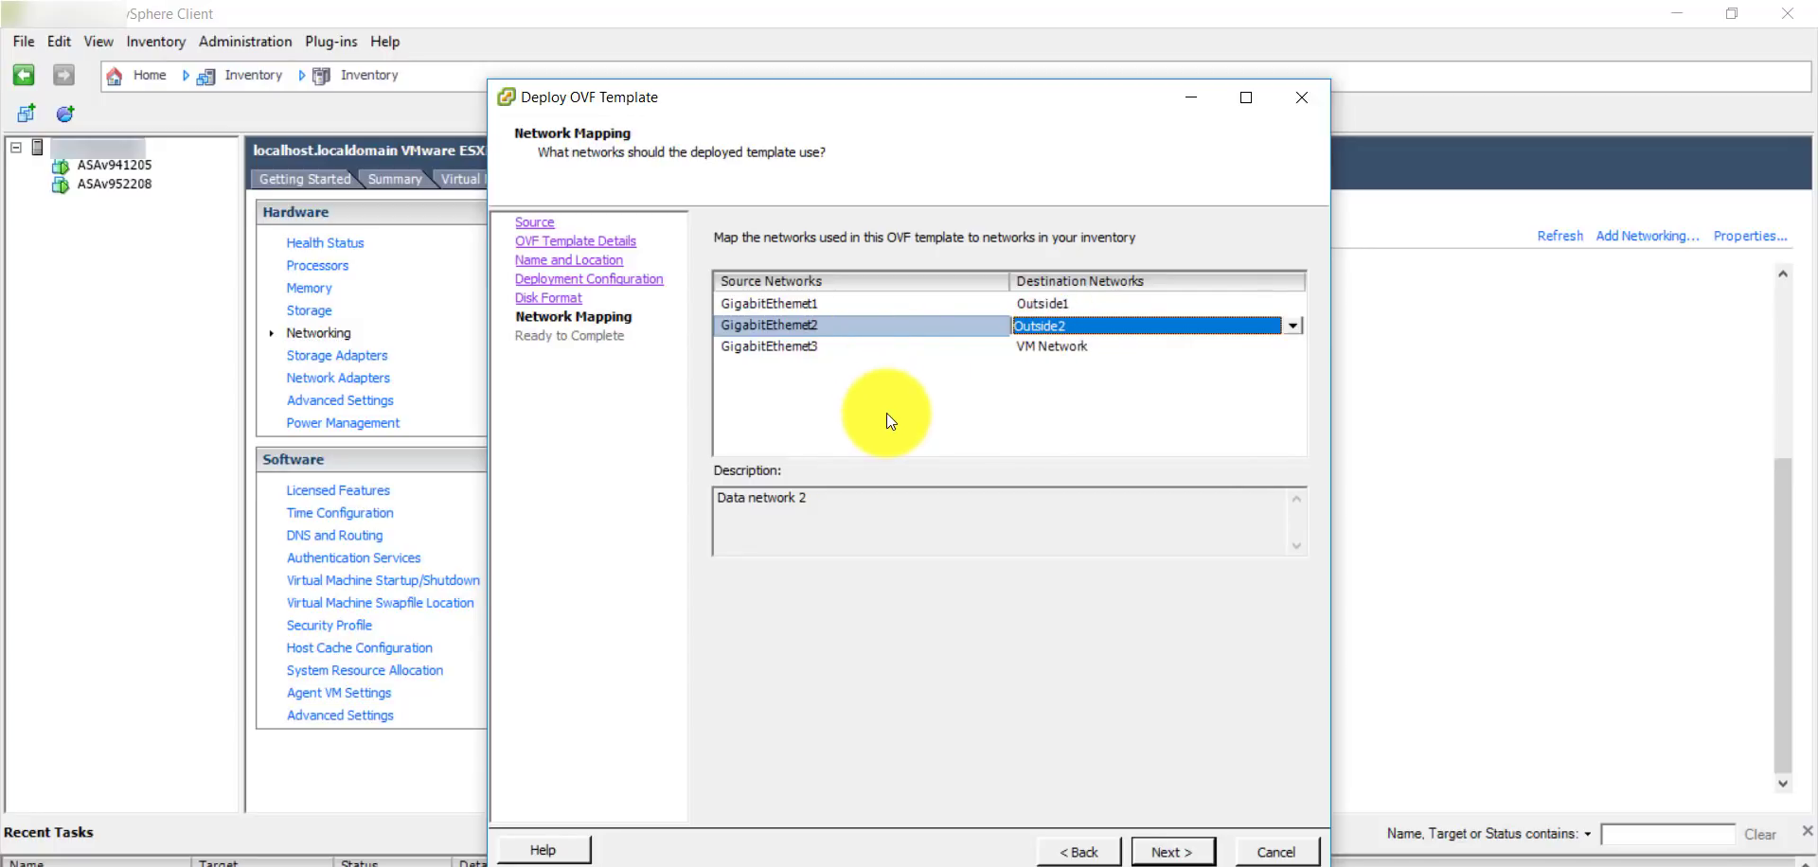
pyautogui.click(1172, 846)
pyautogui.click(1172, 846)
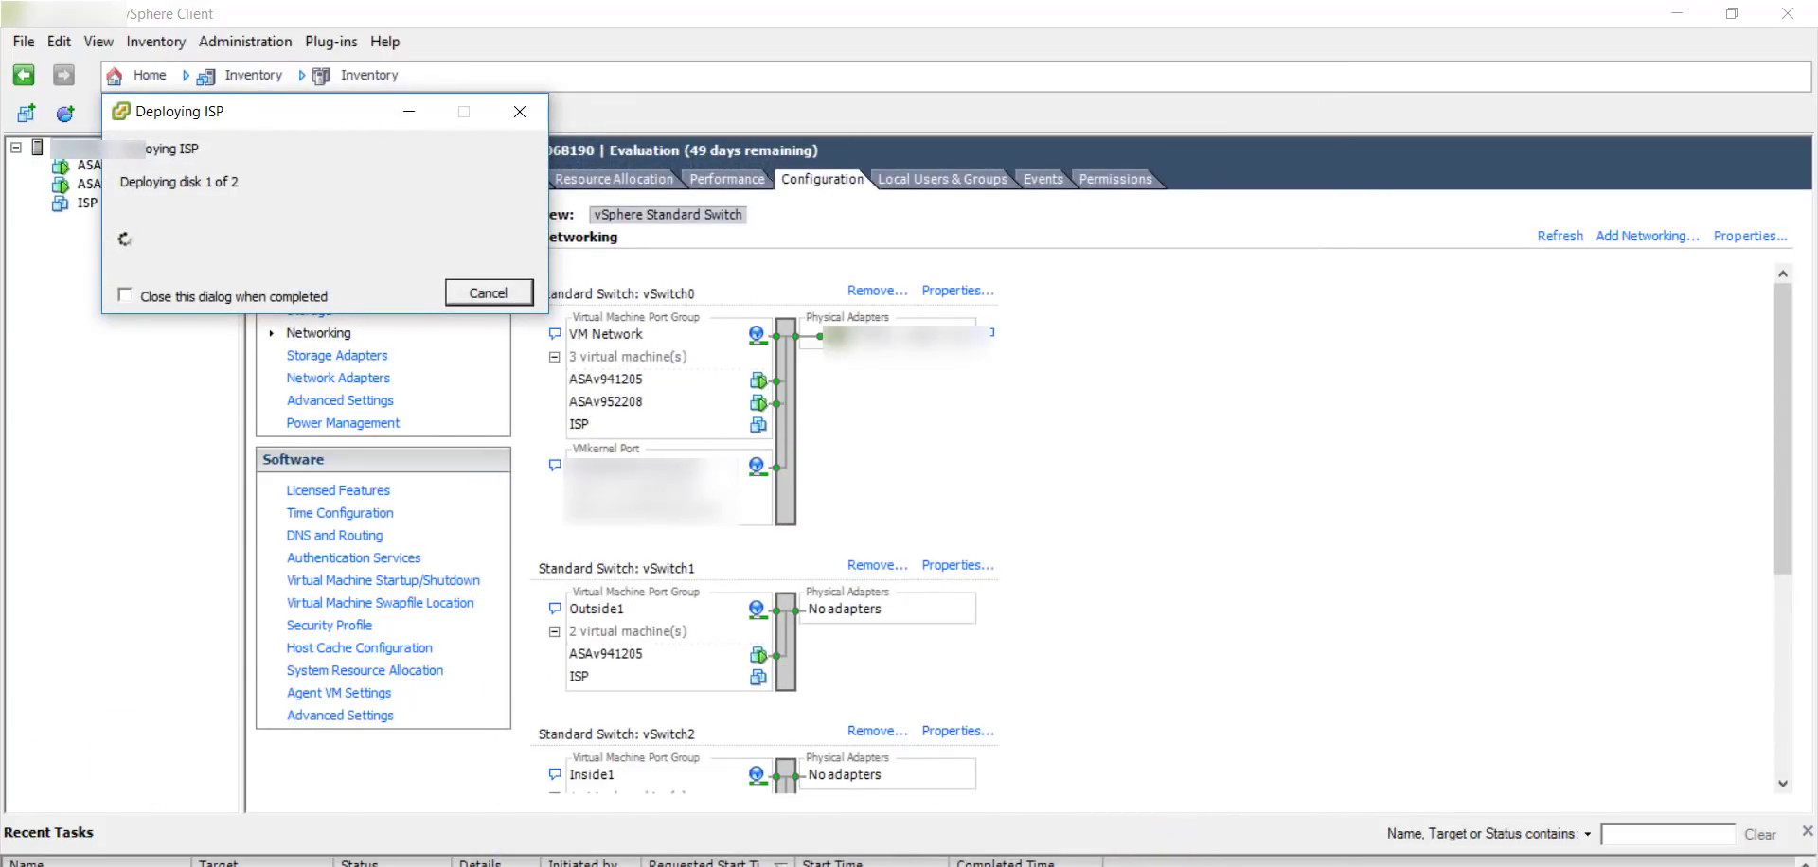
# Open Paint in a maximized window and enlarge the blank canvas to fill most of the window.
pyautogui.press('super')
pyautogui.write('p')
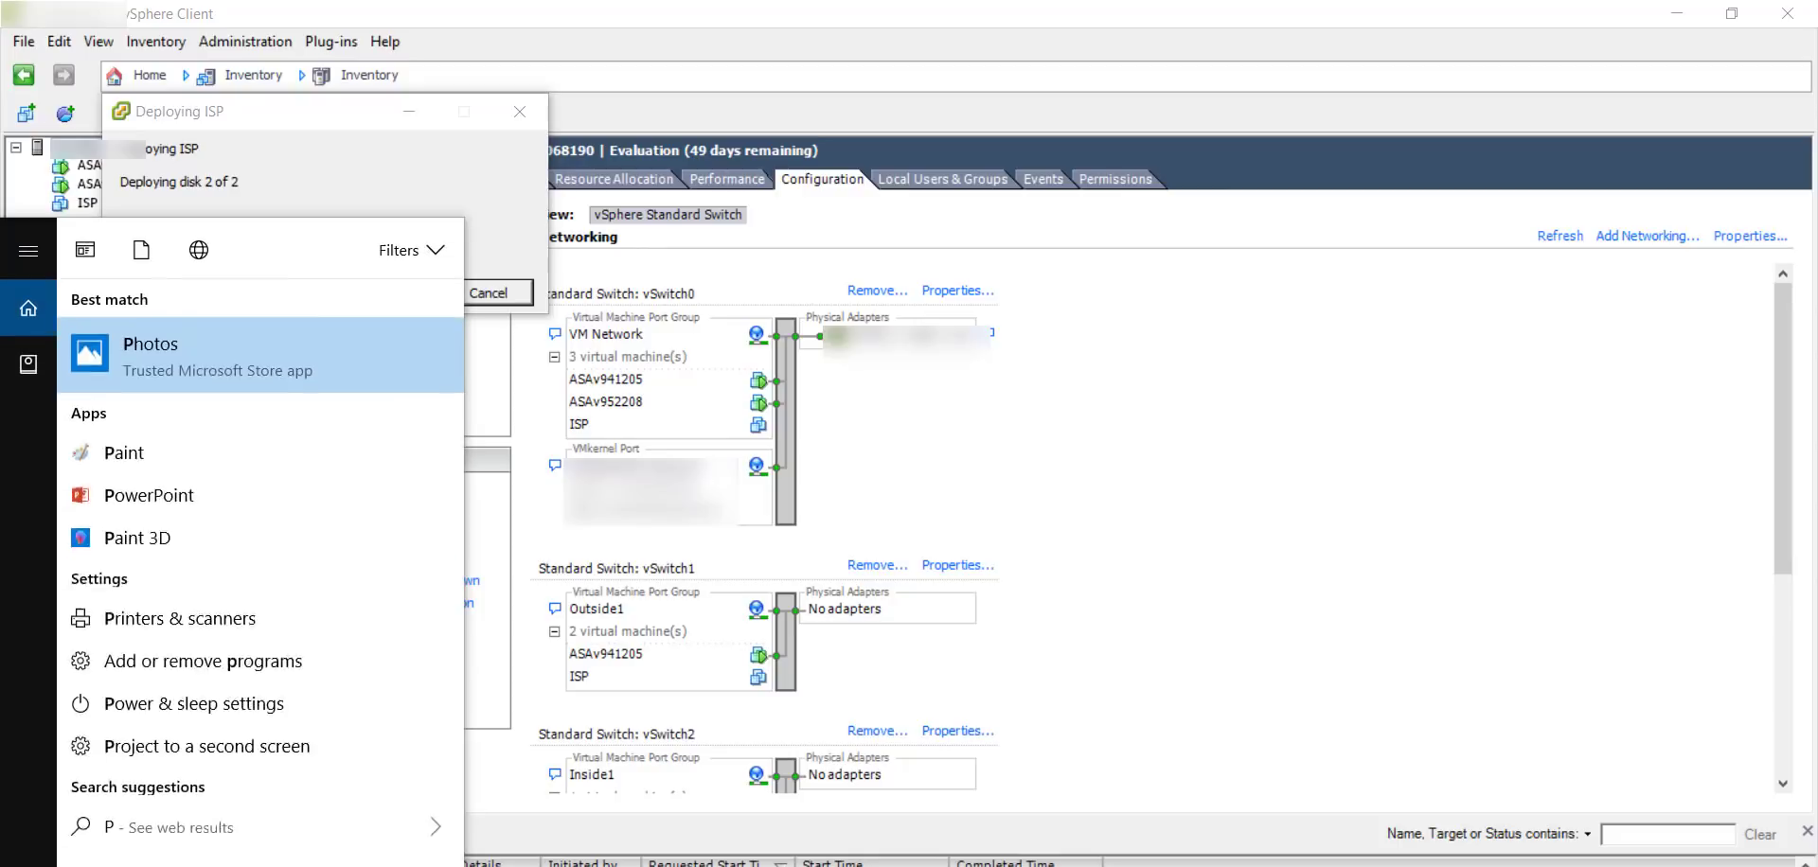
pyautogui.write('aint')
pyautogui.press('Return')
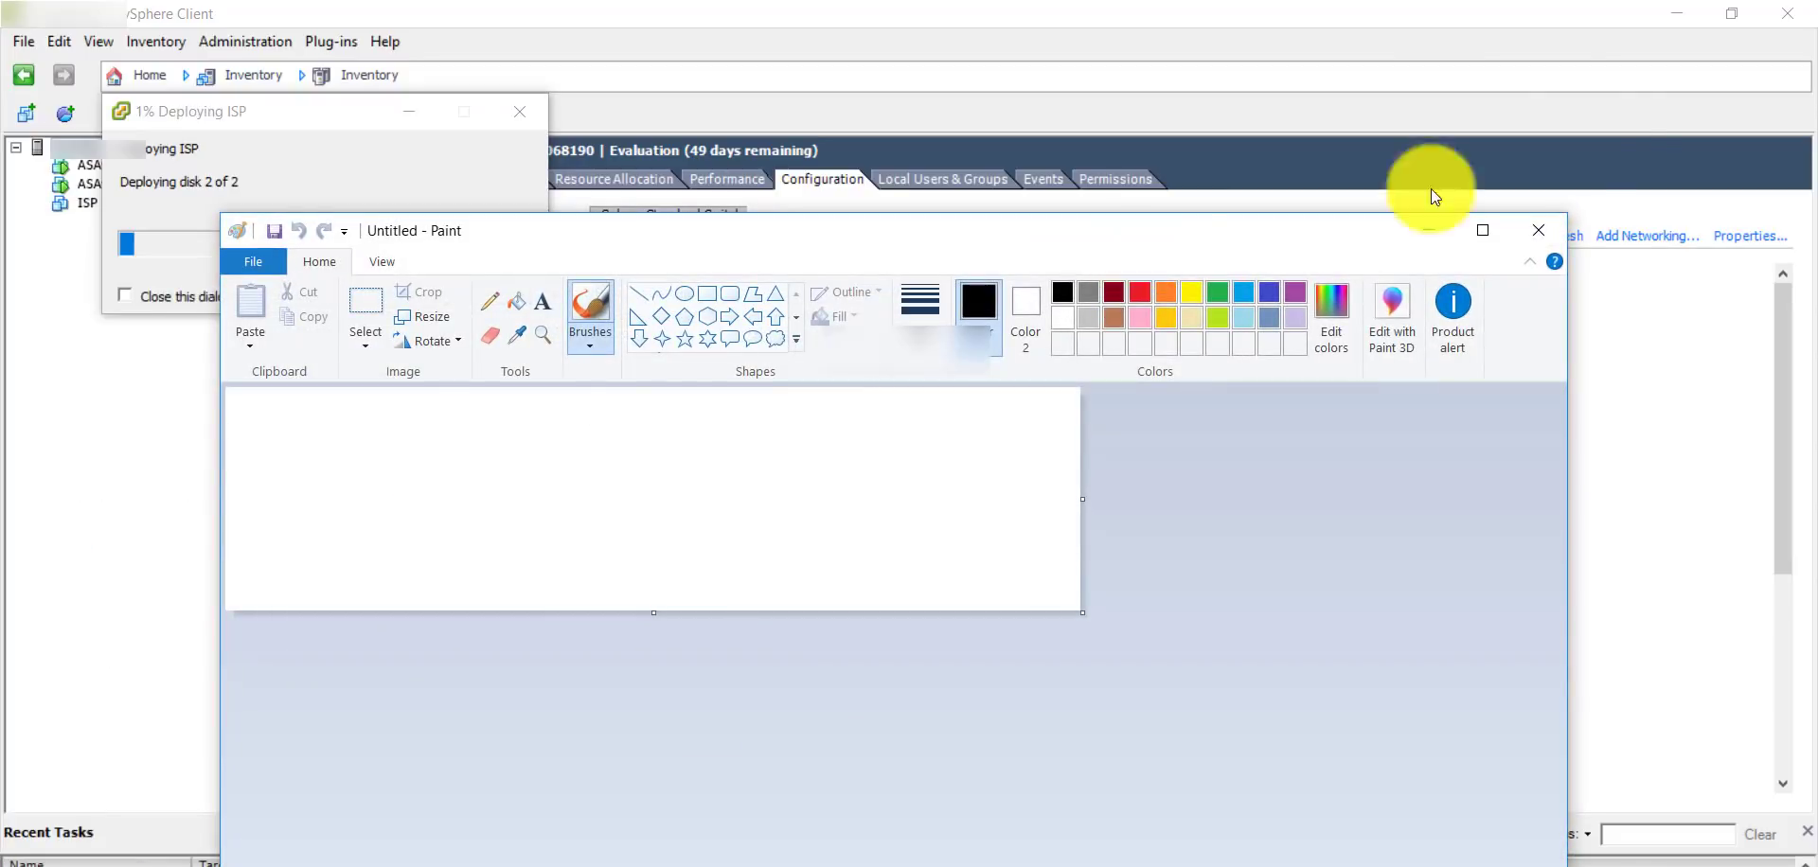
pyautogui.click(1479, 232)
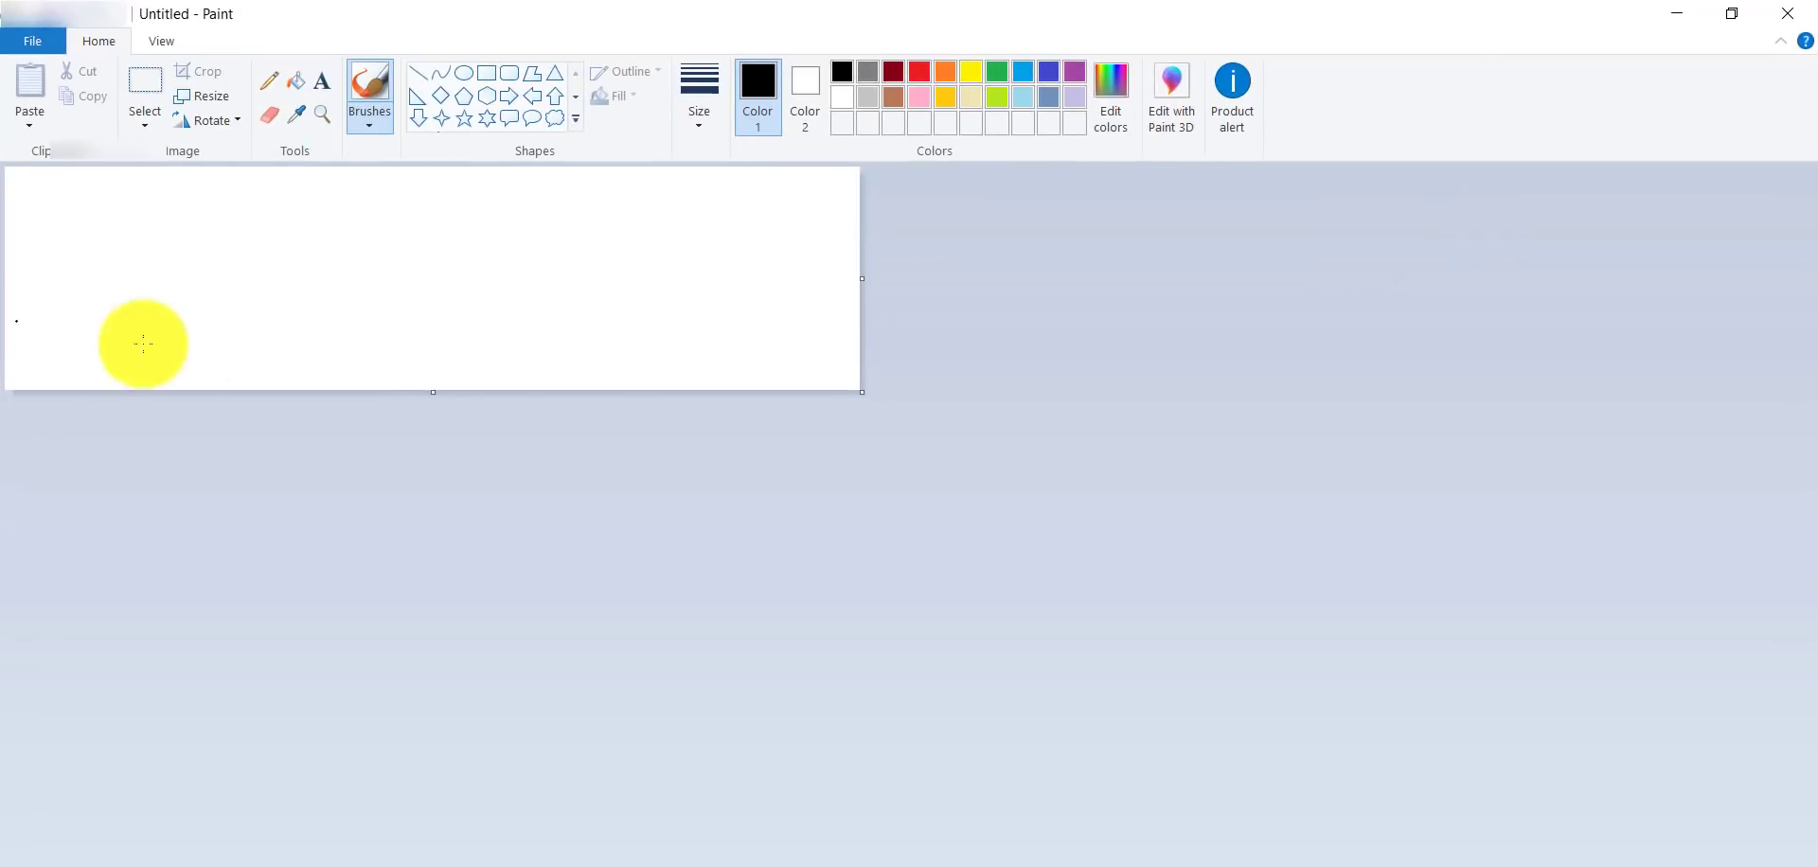
pyautogui.moveTo(862, 392)
pyautogui.mouseDown()
pyautogui.moveTo(962, 508)
pyautogui.moveTo(1617, 703)
pyautogui.mouseUp()
# Draw two similar upright rectangles side by side in the upper half of the canvas, widely spaced apart.
pyautogui.click(463, 96)
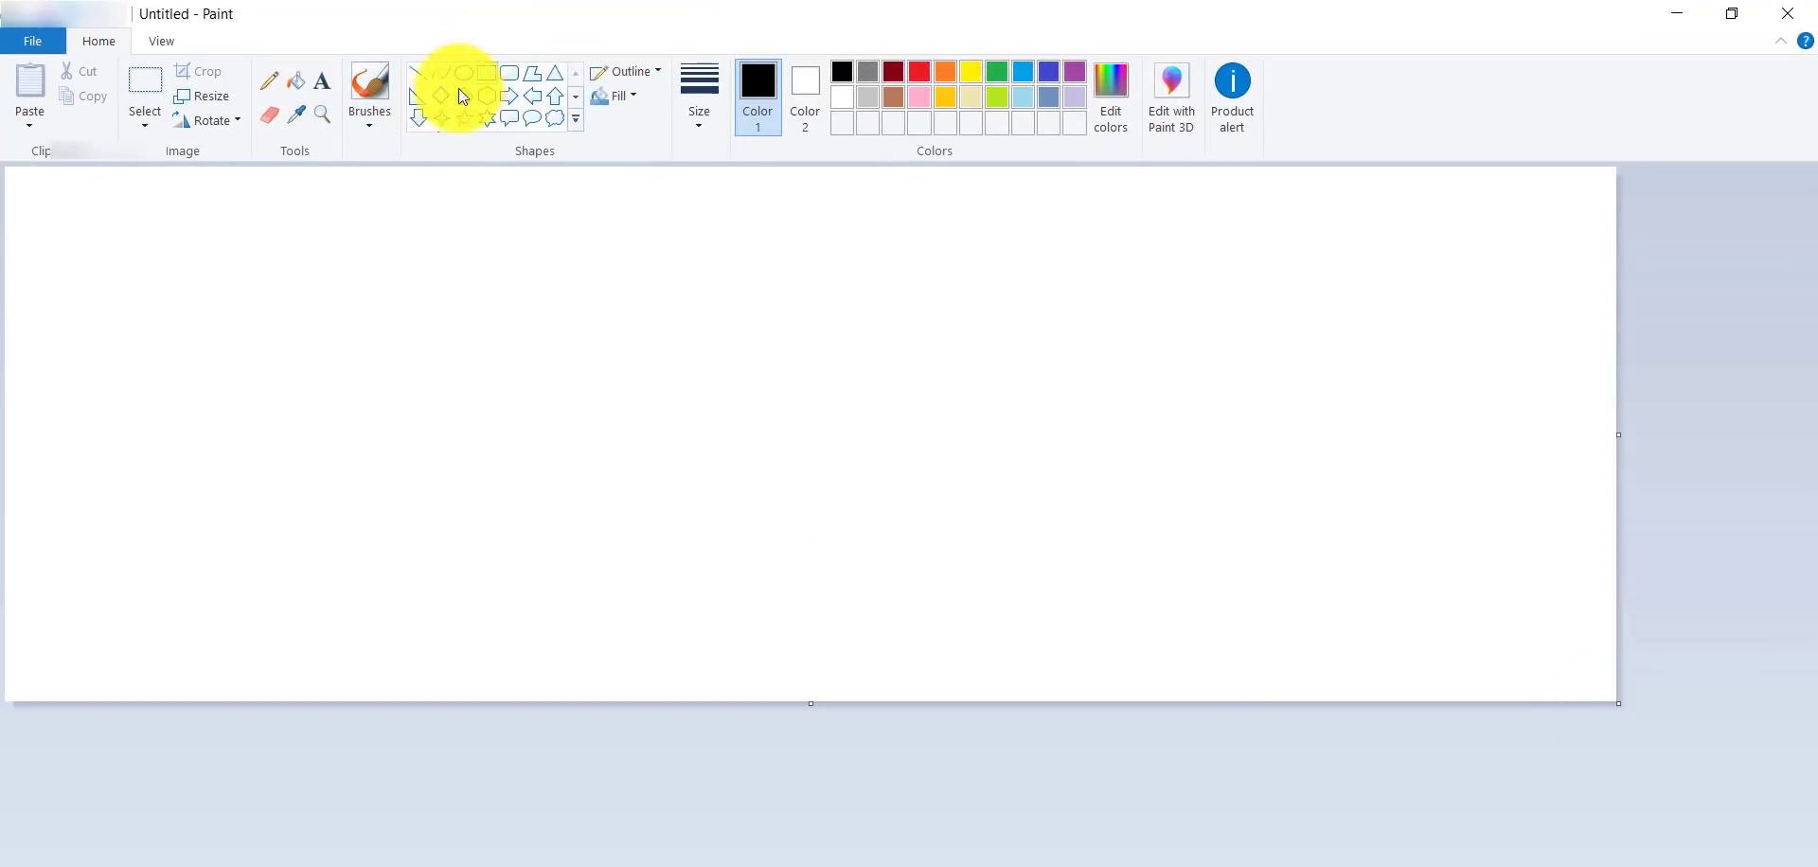
pyautogui.click(486, 73)
pyautogui.moveTo(287, 260); pyautogui.dragTo(380, 375)
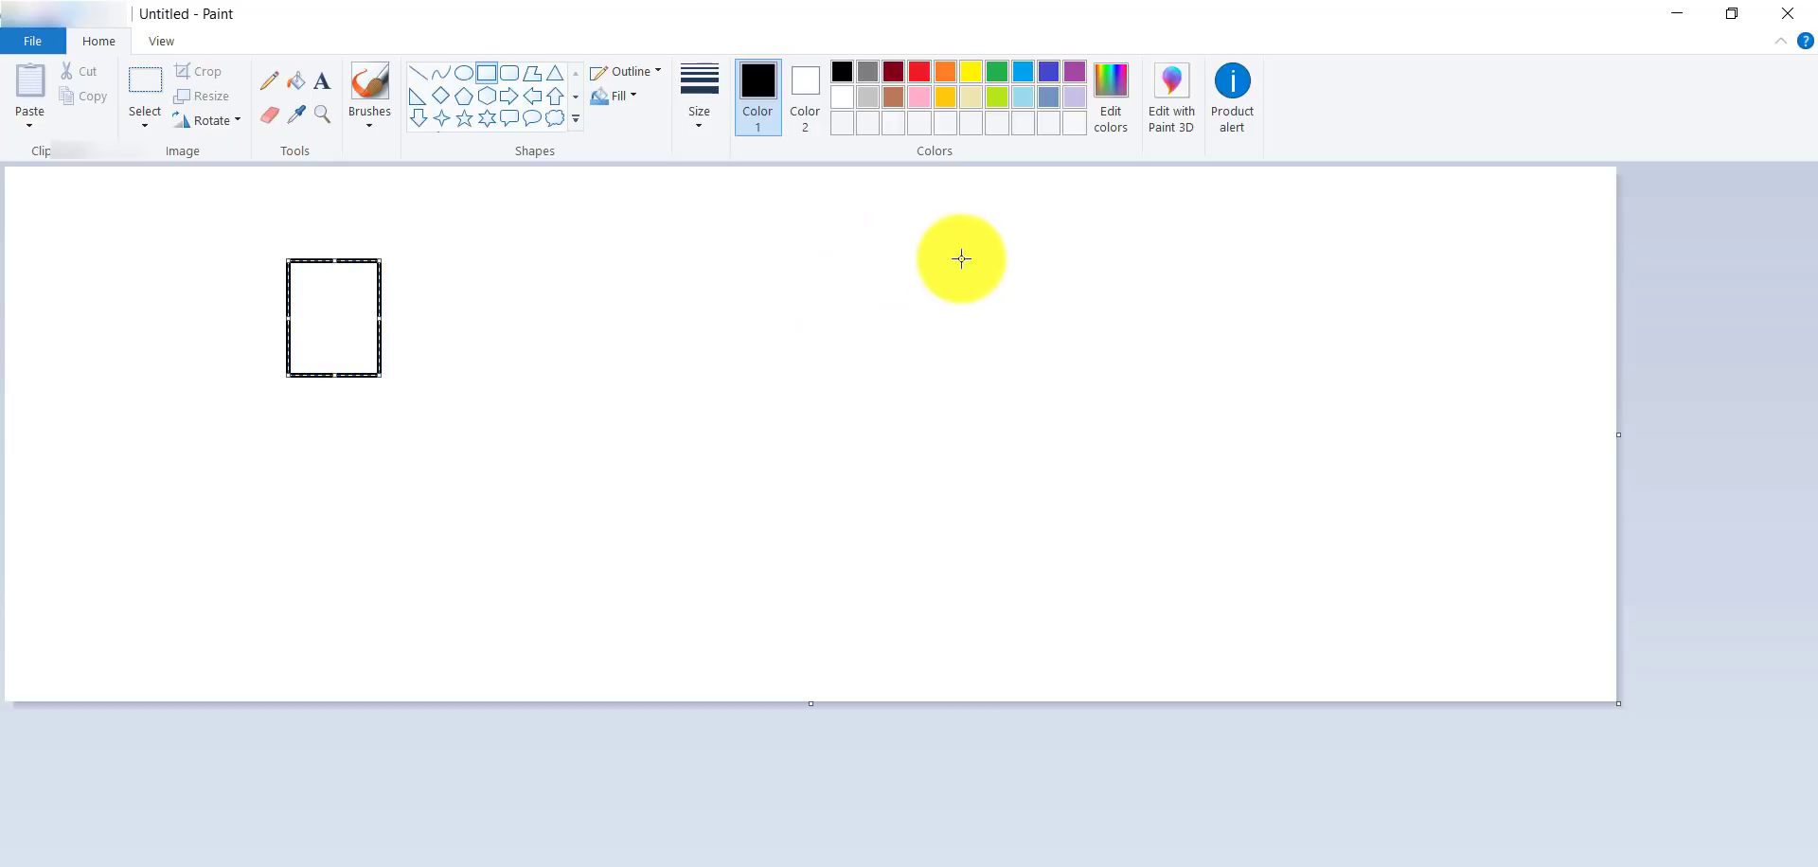
pyautogui.moveTo(962, 258); pyautogui.dragTo(1059, 381)
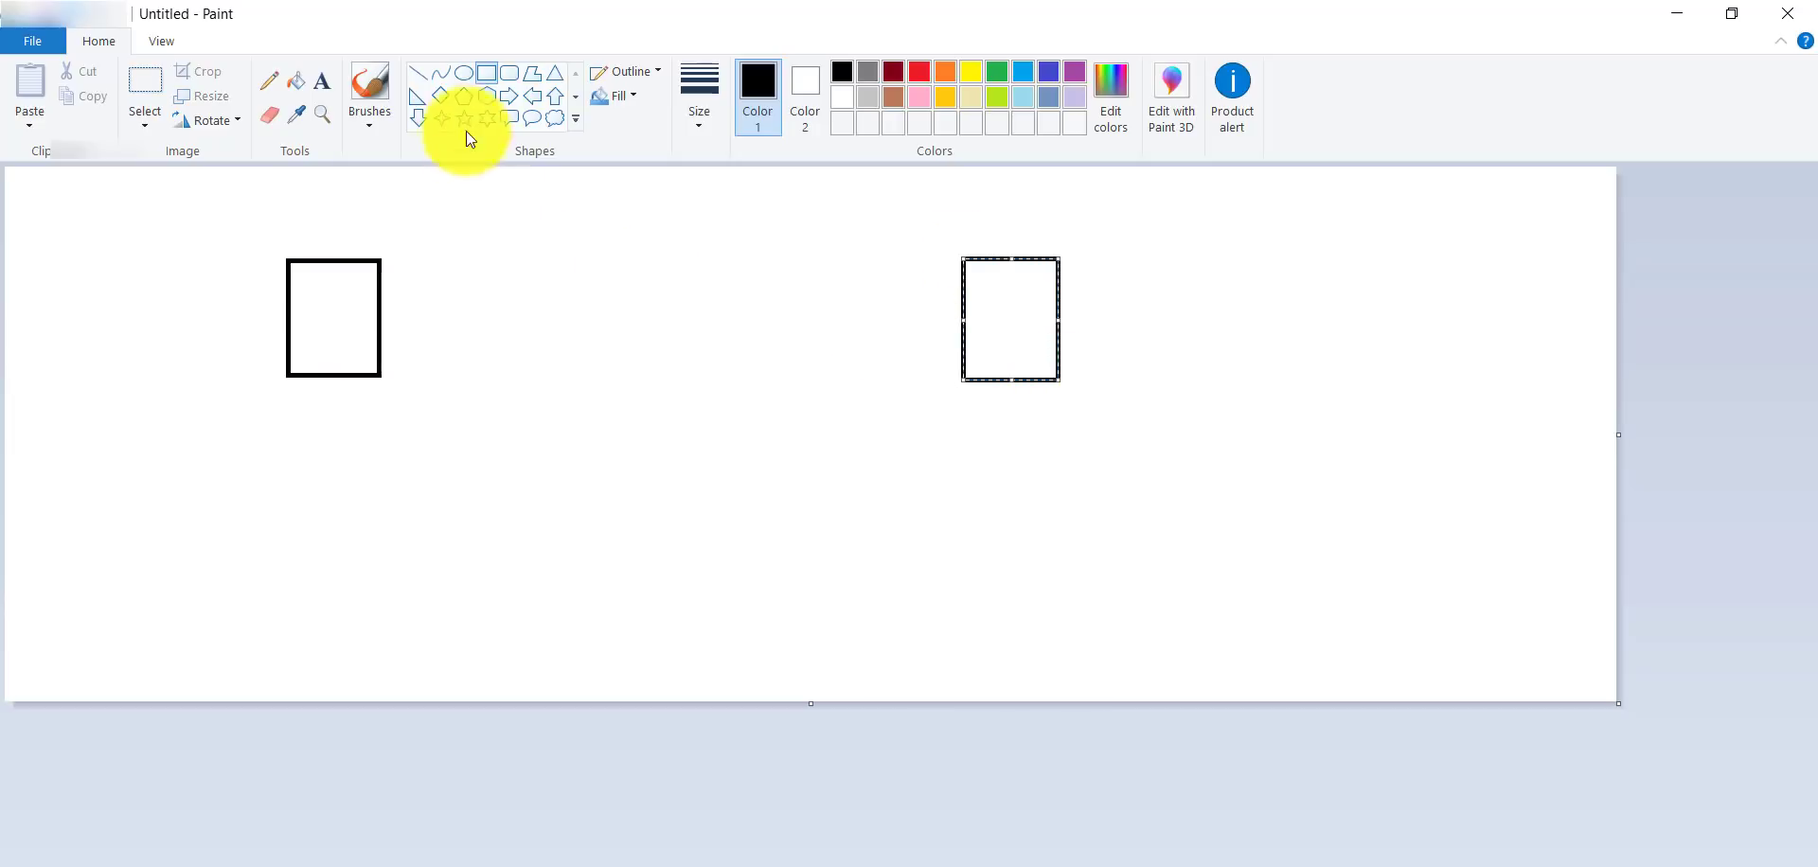
# Draw a circle roughly midway between the two rectangles, similar to them in height and centred on the same level.
pyautogui.click(465, 76)
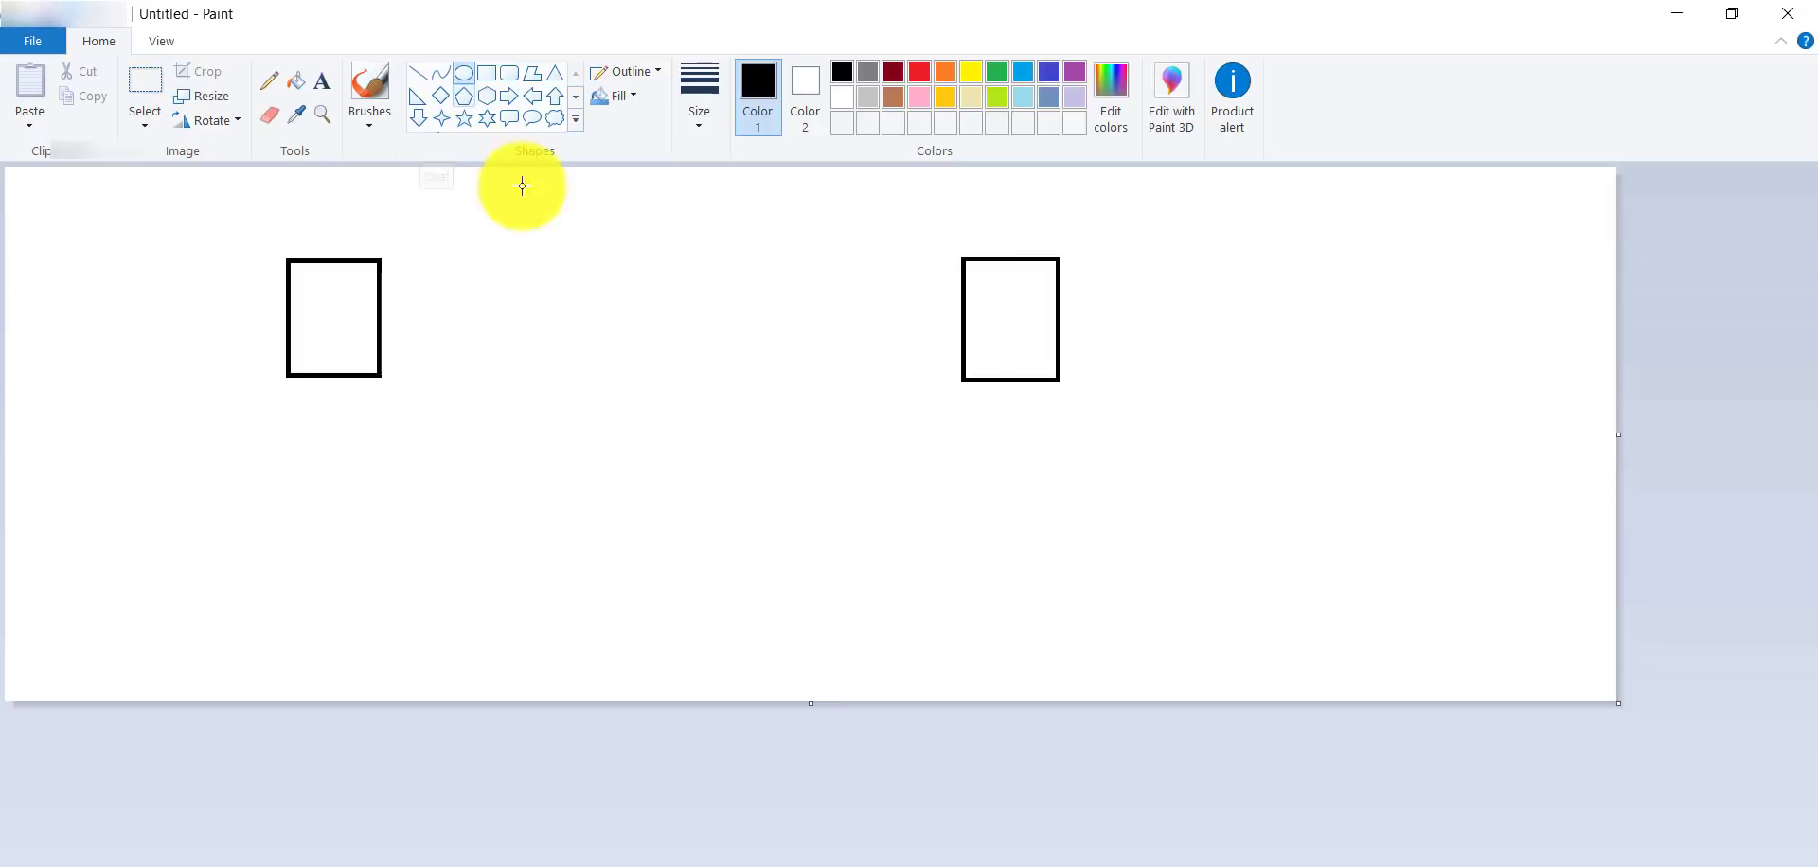
pyautogui.moveTo(576, 263)
pyautogui.mouseDown()
pyautogui.moveTo(592, 325)
pyautogui.moveTo(682, 366)
pyautogui.mouseUp()
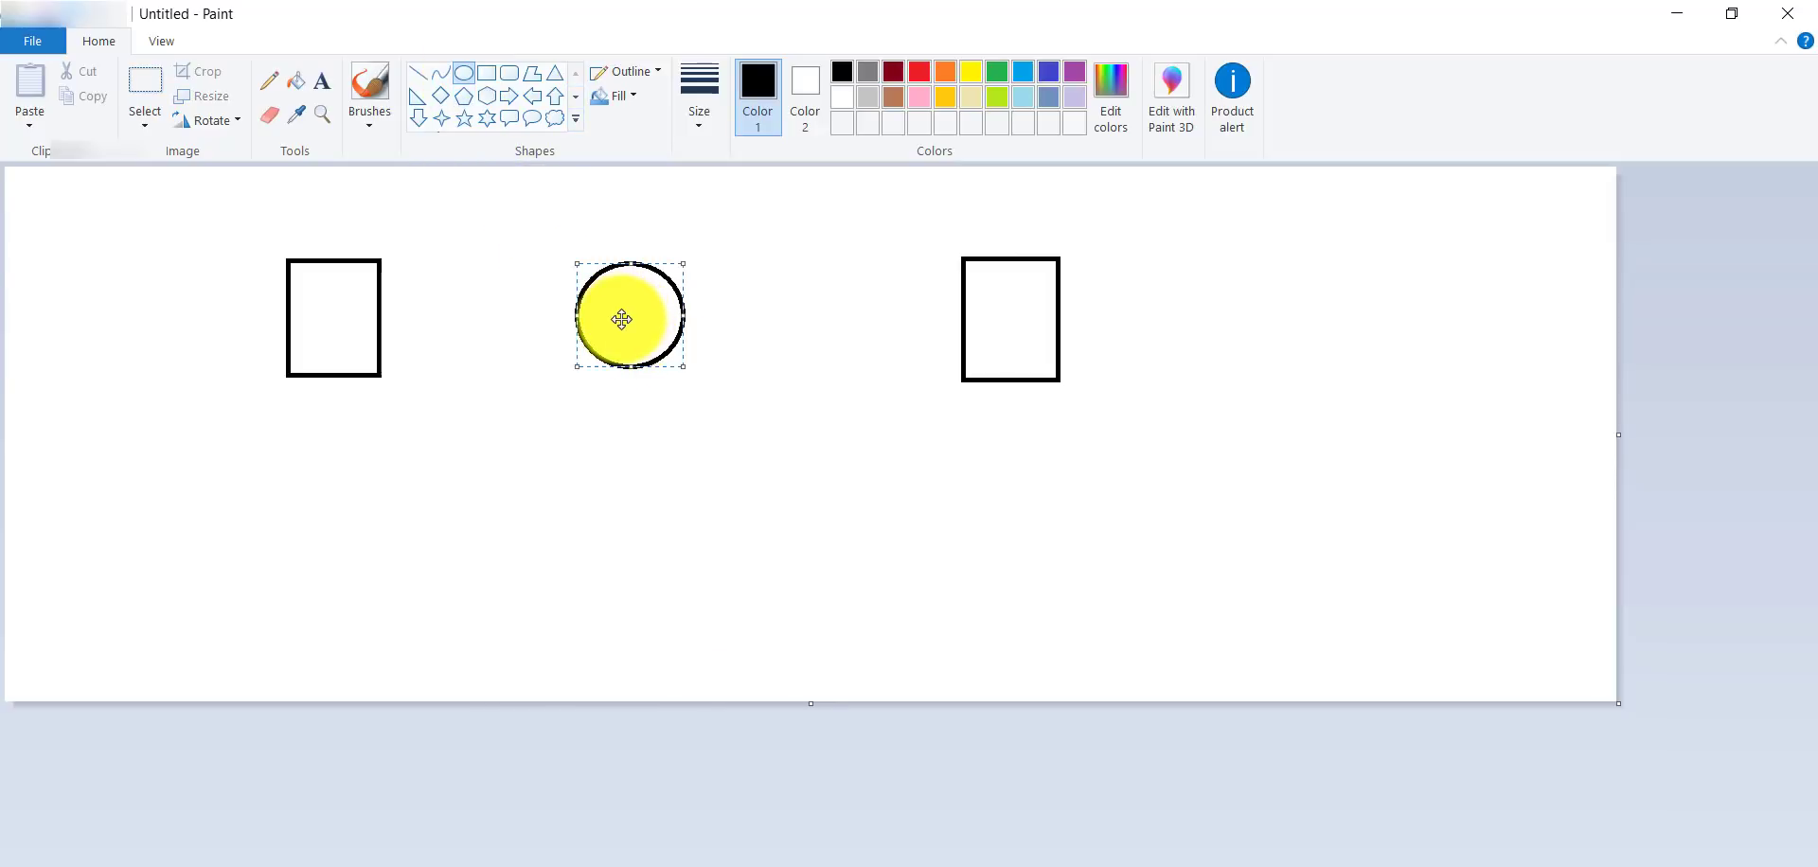
pyautogui.moveTo(622, 312); pyautogui.dragTo(652, 317)
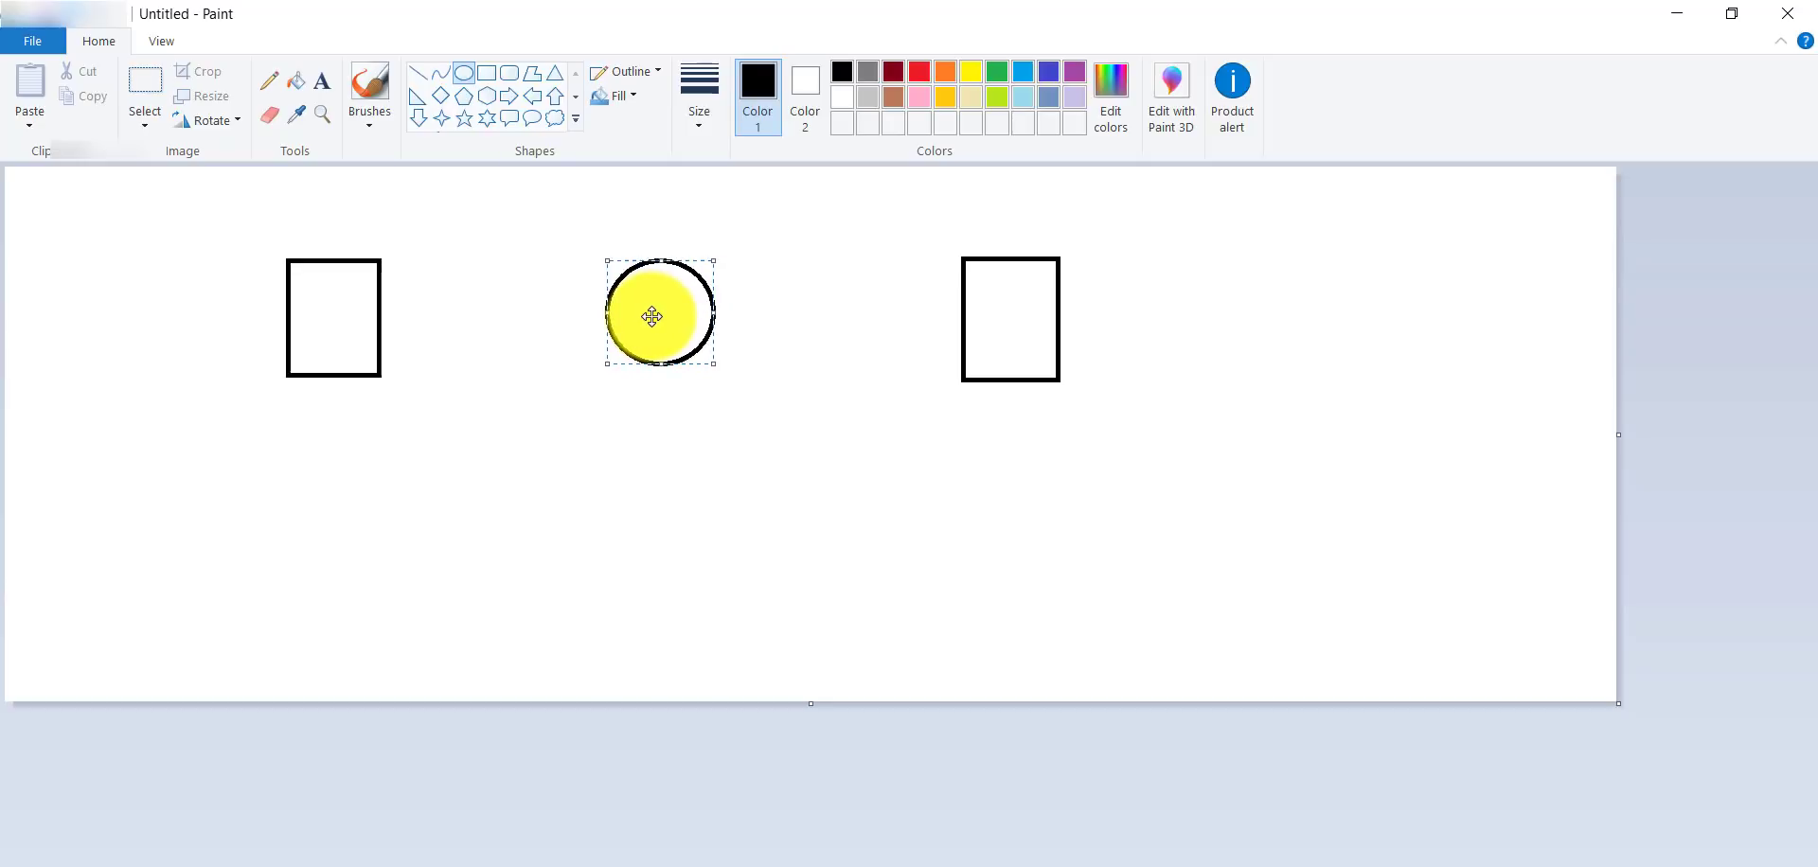
# Connect the circle to the left and right rectangles with straight horizontal lines.
pyautogui.click(417, 73)
pyautogui.moveTo(379, 318); pyautogui.dragTo(607, 318)
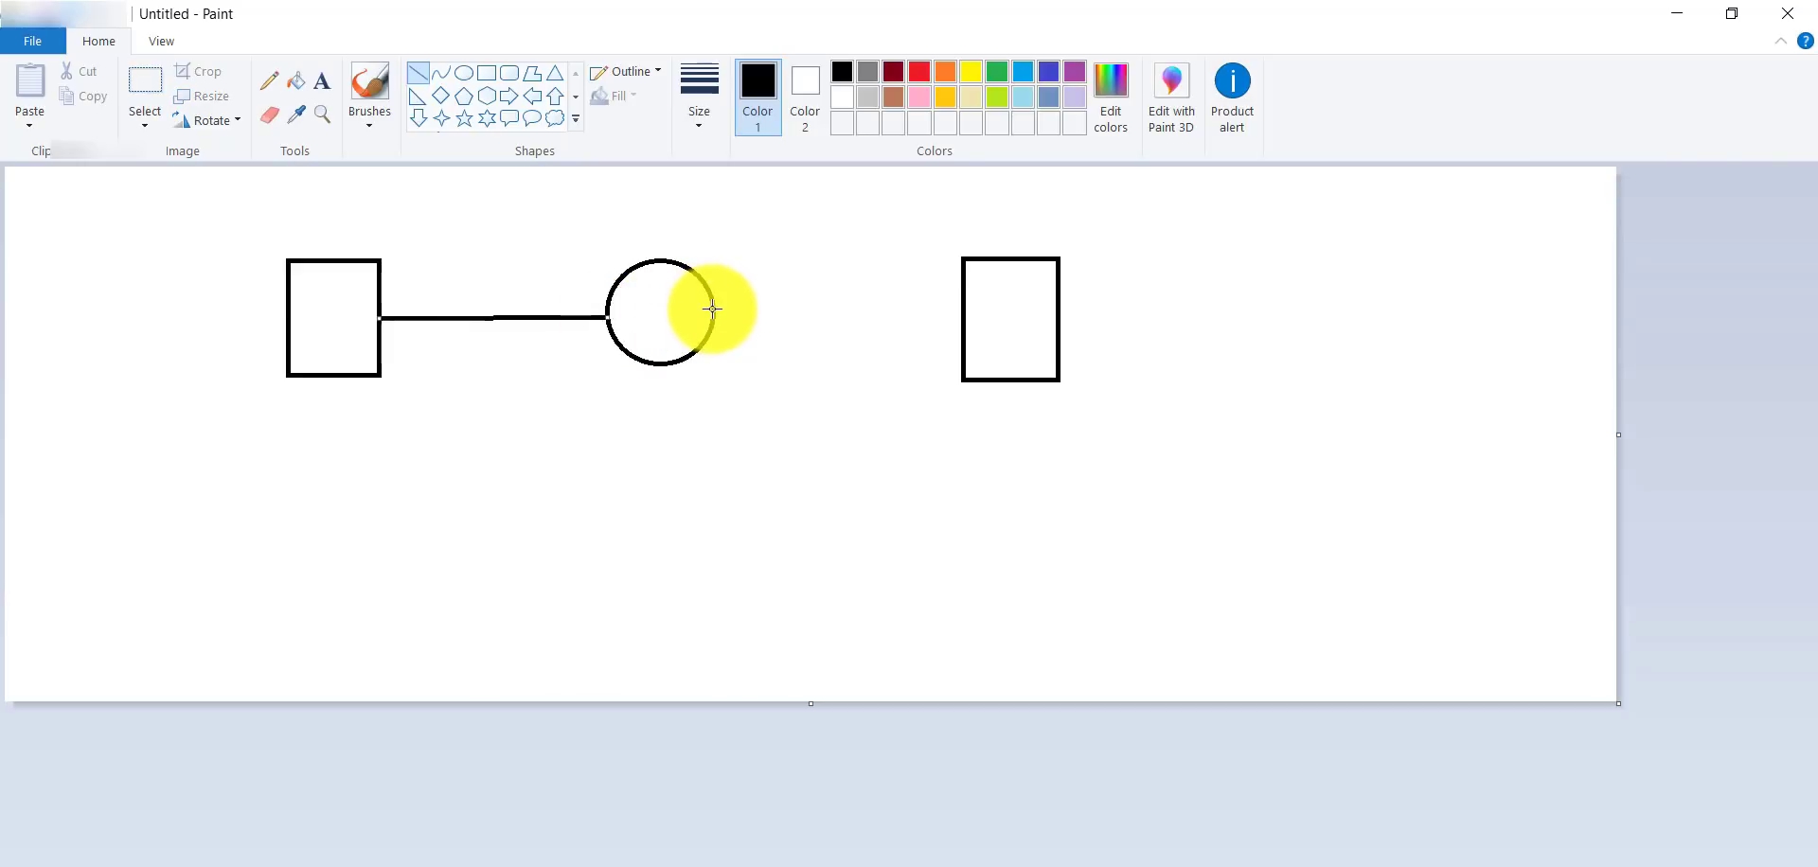
pyautogui.moveTo(715, 309); pyautogui.dragTo(963, 313)
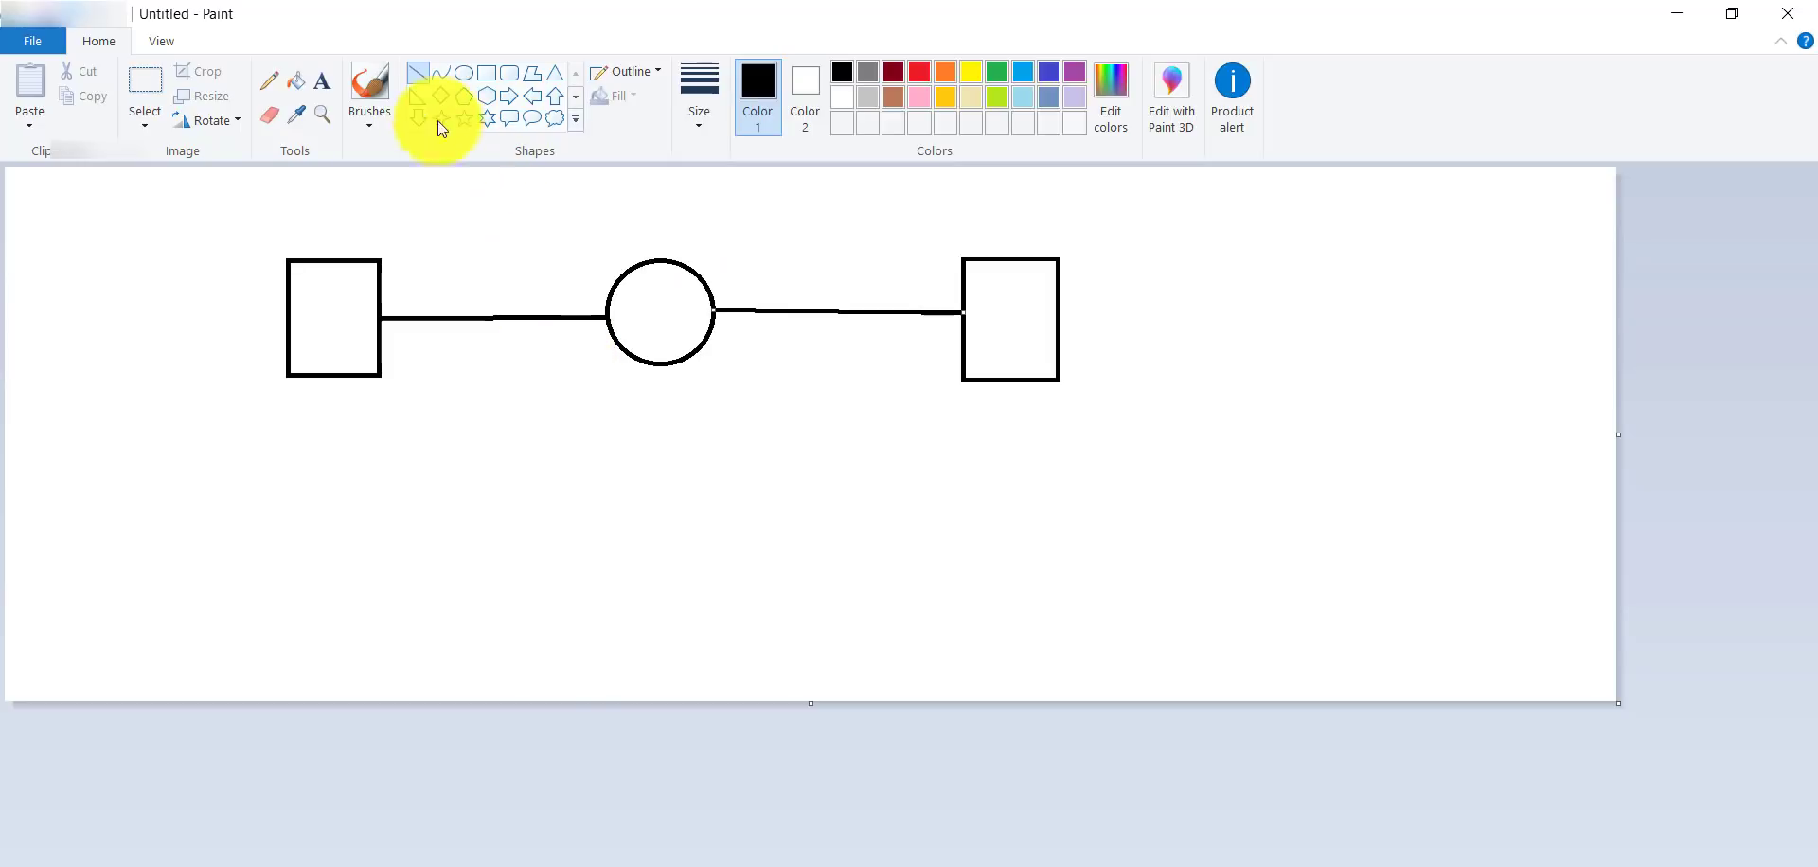
# Add the text label Outside1 above the left connecting line, beside the left rectangle.
pyautogui.click(320, 83)
pyautogui.click(395, 293)
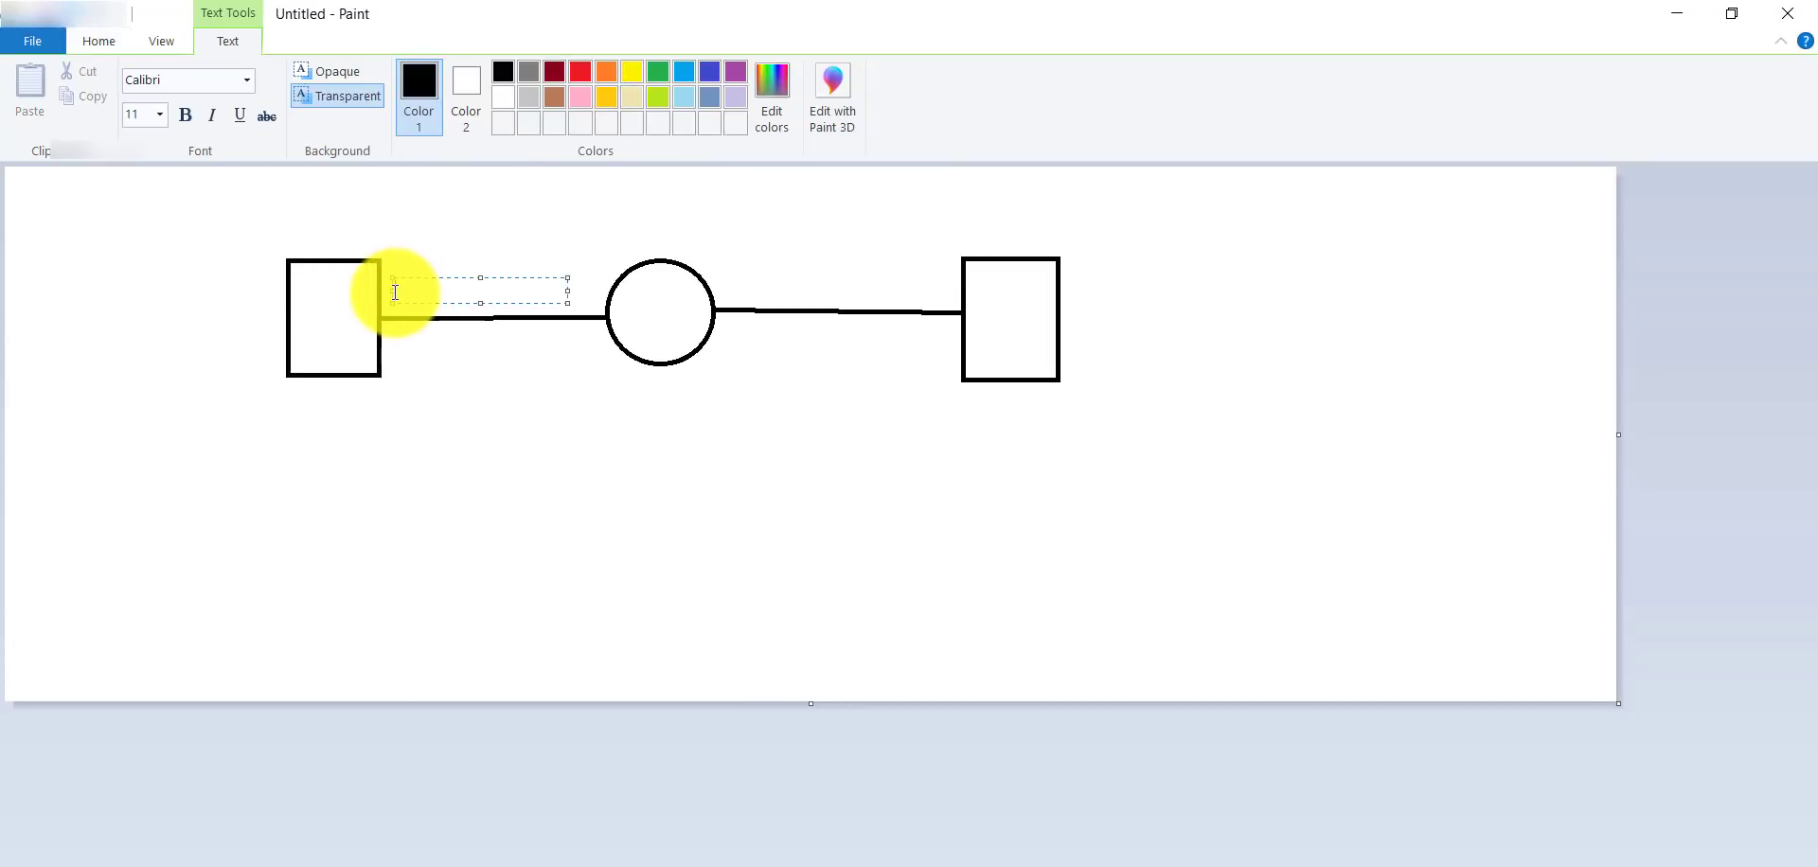
pyautogui.write('Du')
pyautogui.write('tside1')
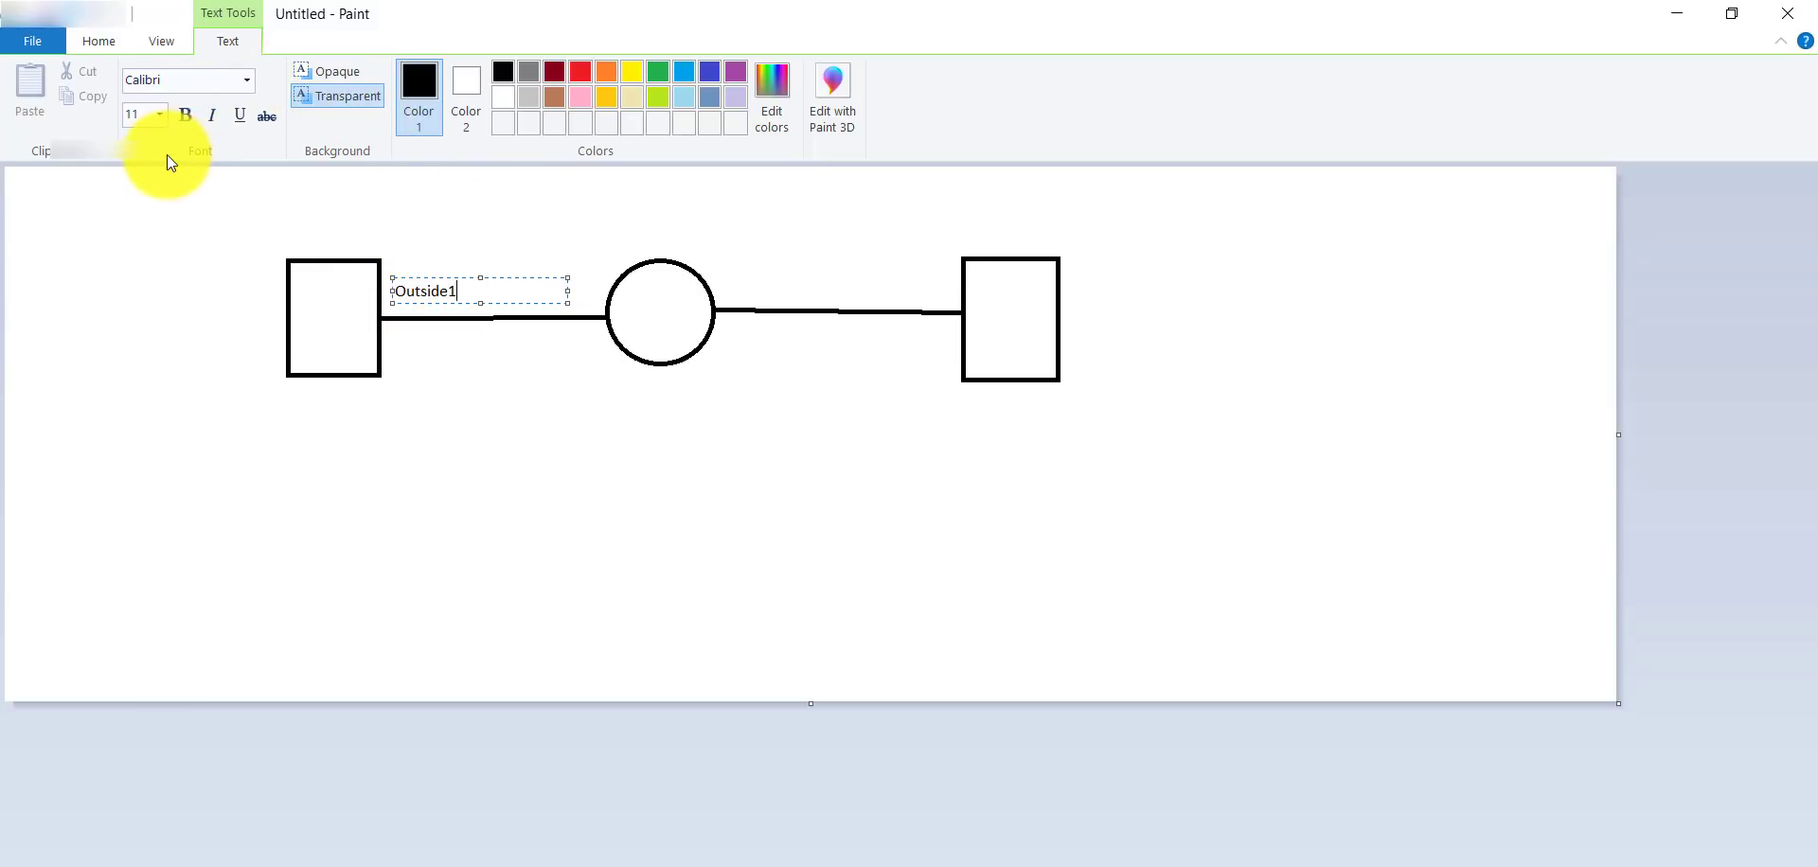
pyautogui.click(620, 237)
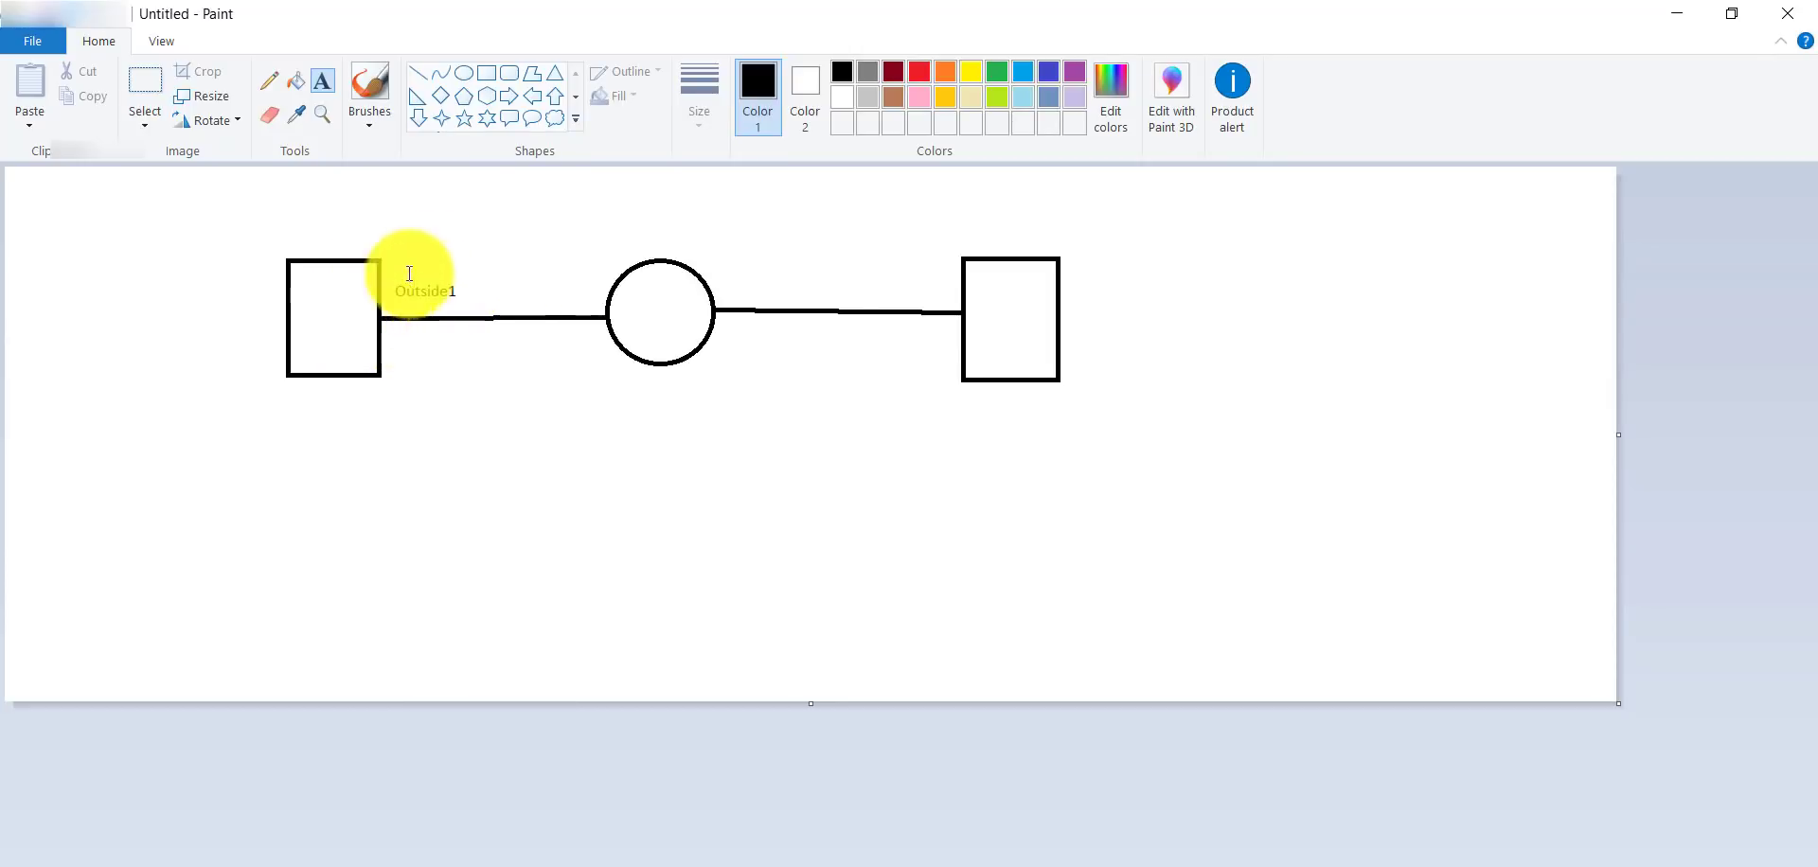
# Add the text label Gig1 above the left connecting line, near the circle.
pyautogui.click(521, 284)
pyautogui.write('Outside1')
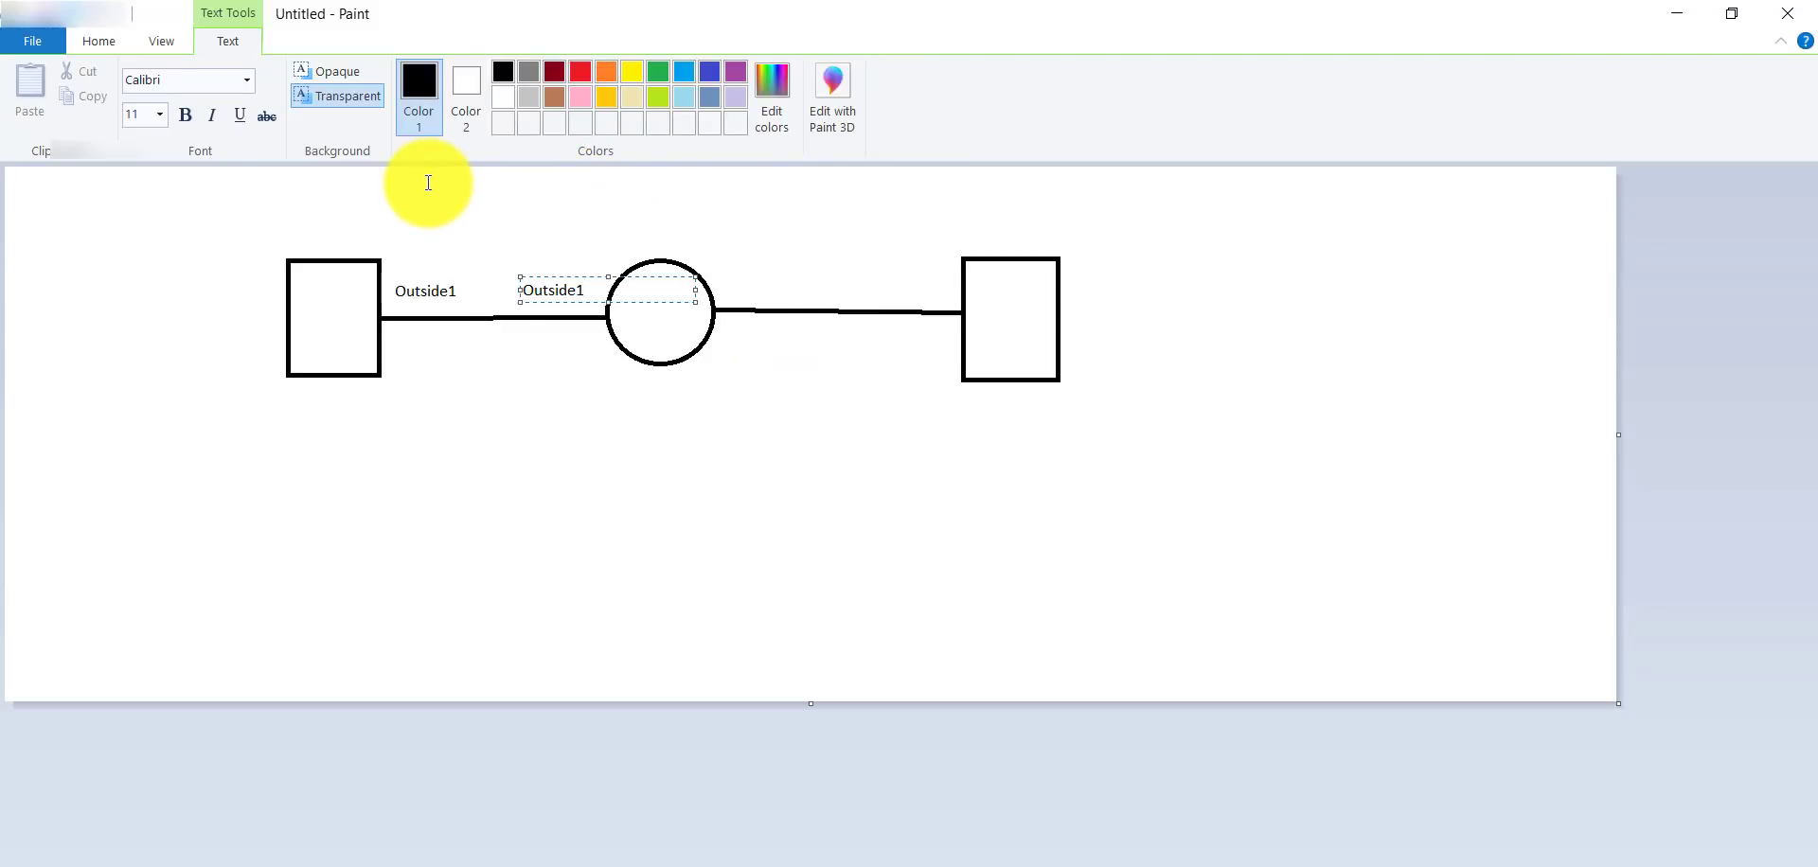
pyautogui.press('BackSpace')
pyautogui.press('BackSpace')
pyautogui.press('BackSpace')
pyautogui.press('BackSpace')
pyautogui.press('BackSpace')
pyautogui.press('BackSpace')
pyautogui.press('BackSpace')
pyautogui.press('BackSpace')
pyautogui.write('Gig1')
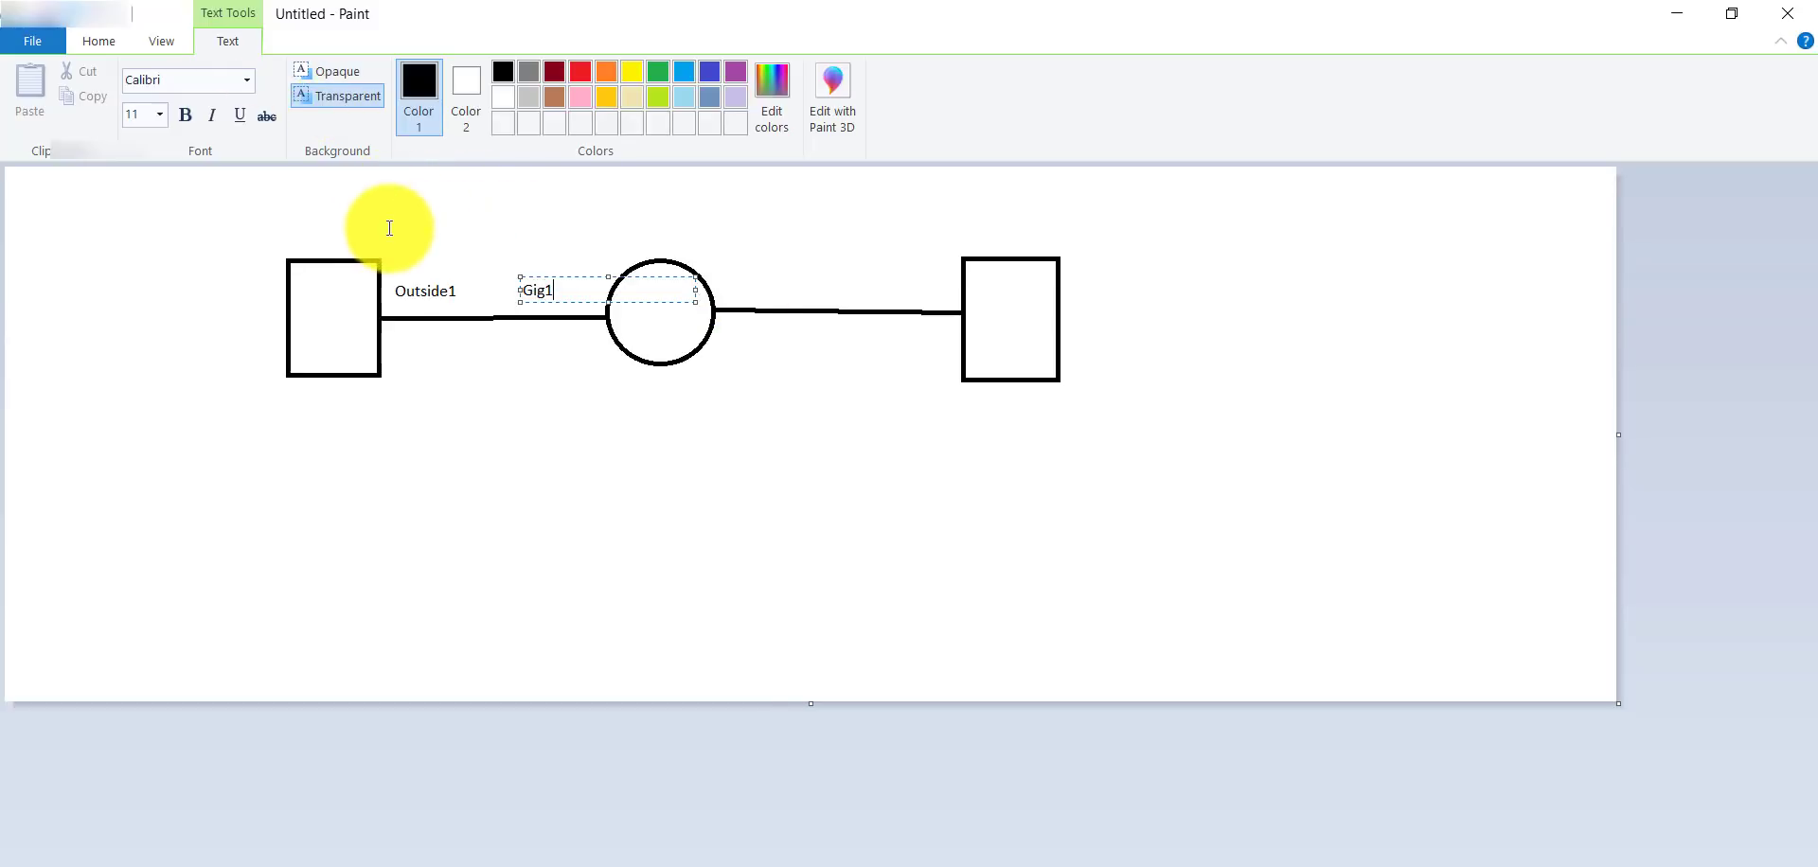
pyautogui.click(383, 340)
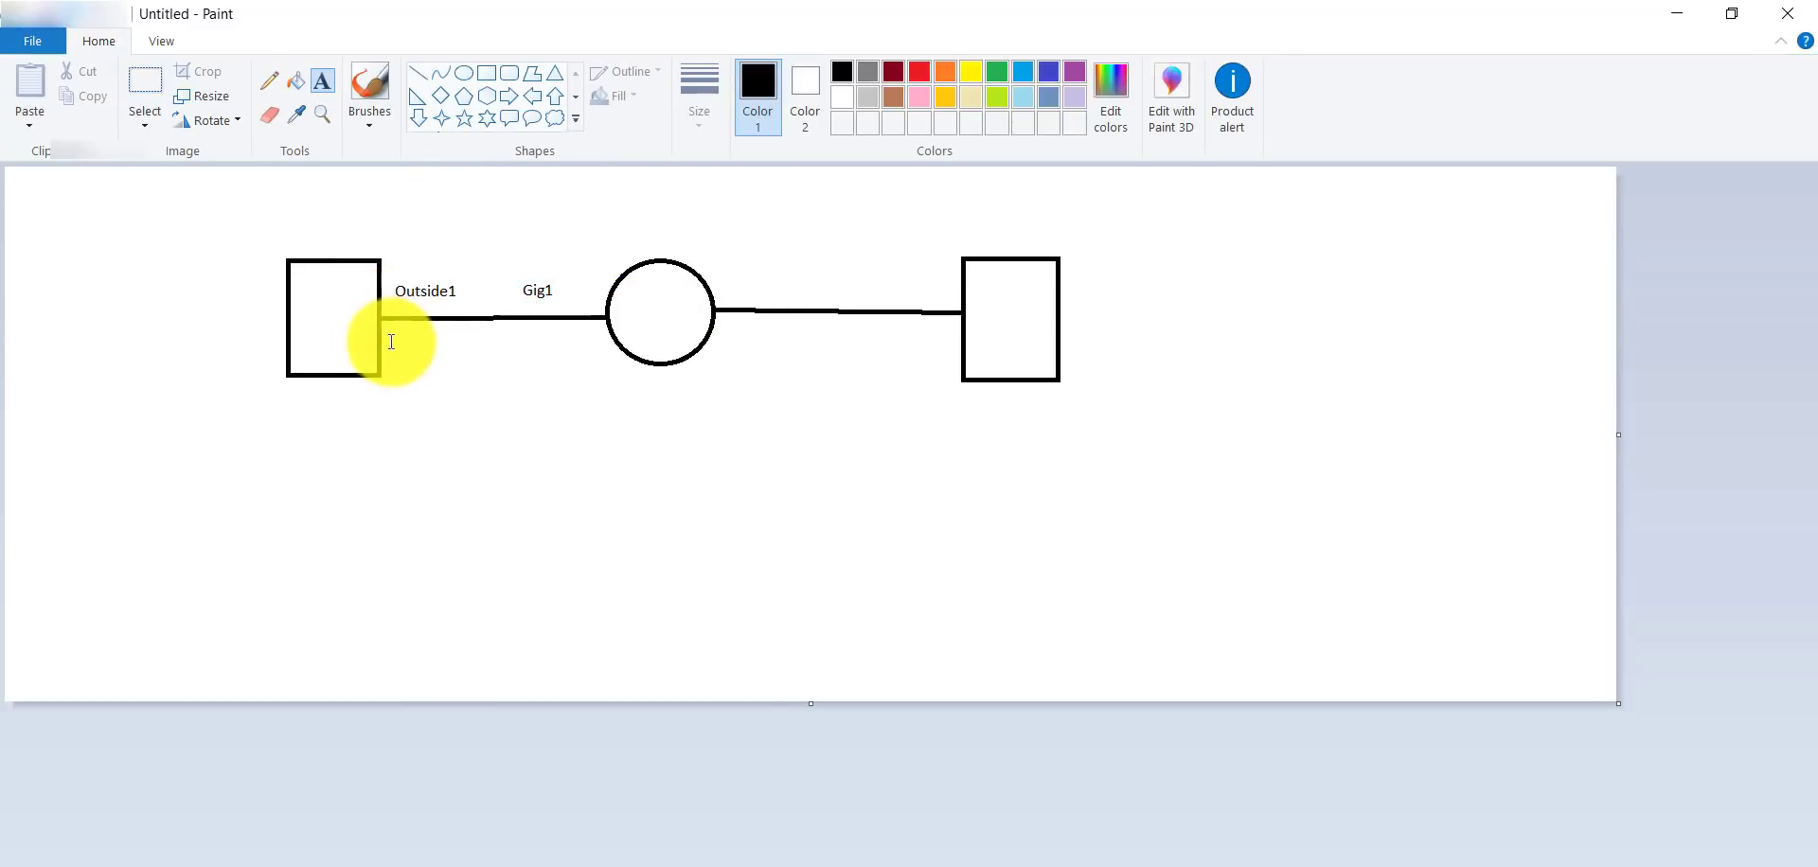
# Add the text label G0/0 below the left connecting line, beside the left rectangle.
pyautogui.click(391, 341)
pyautogui.write('G0')
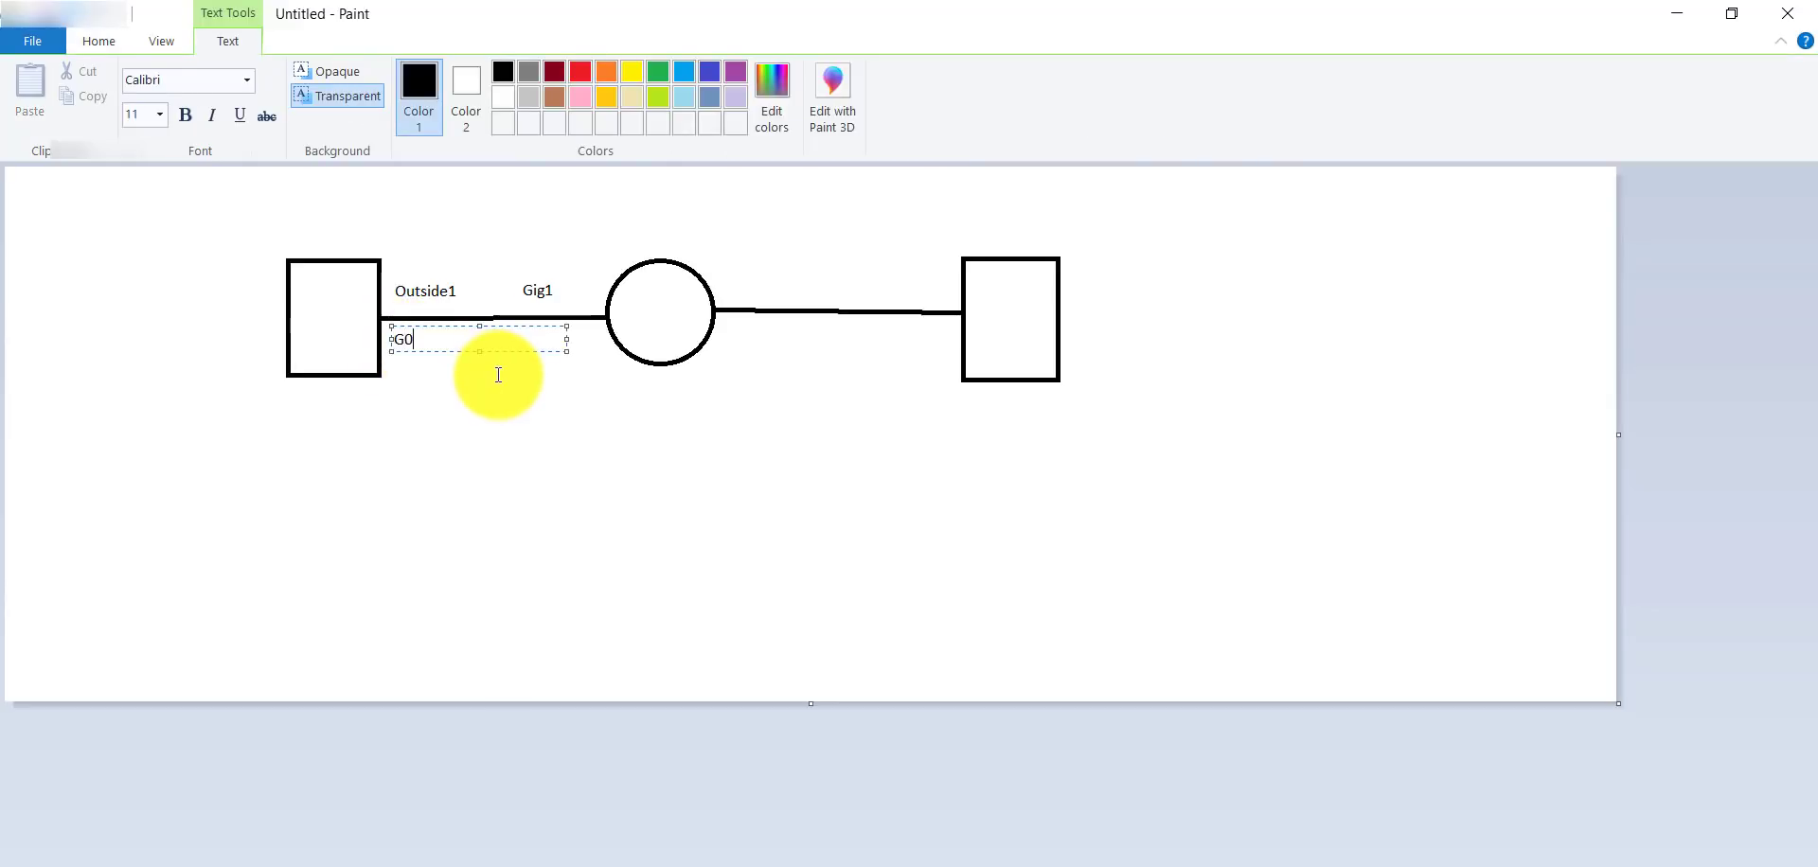
pyautogui.write('/0')
pyautogui.click(475, 244)
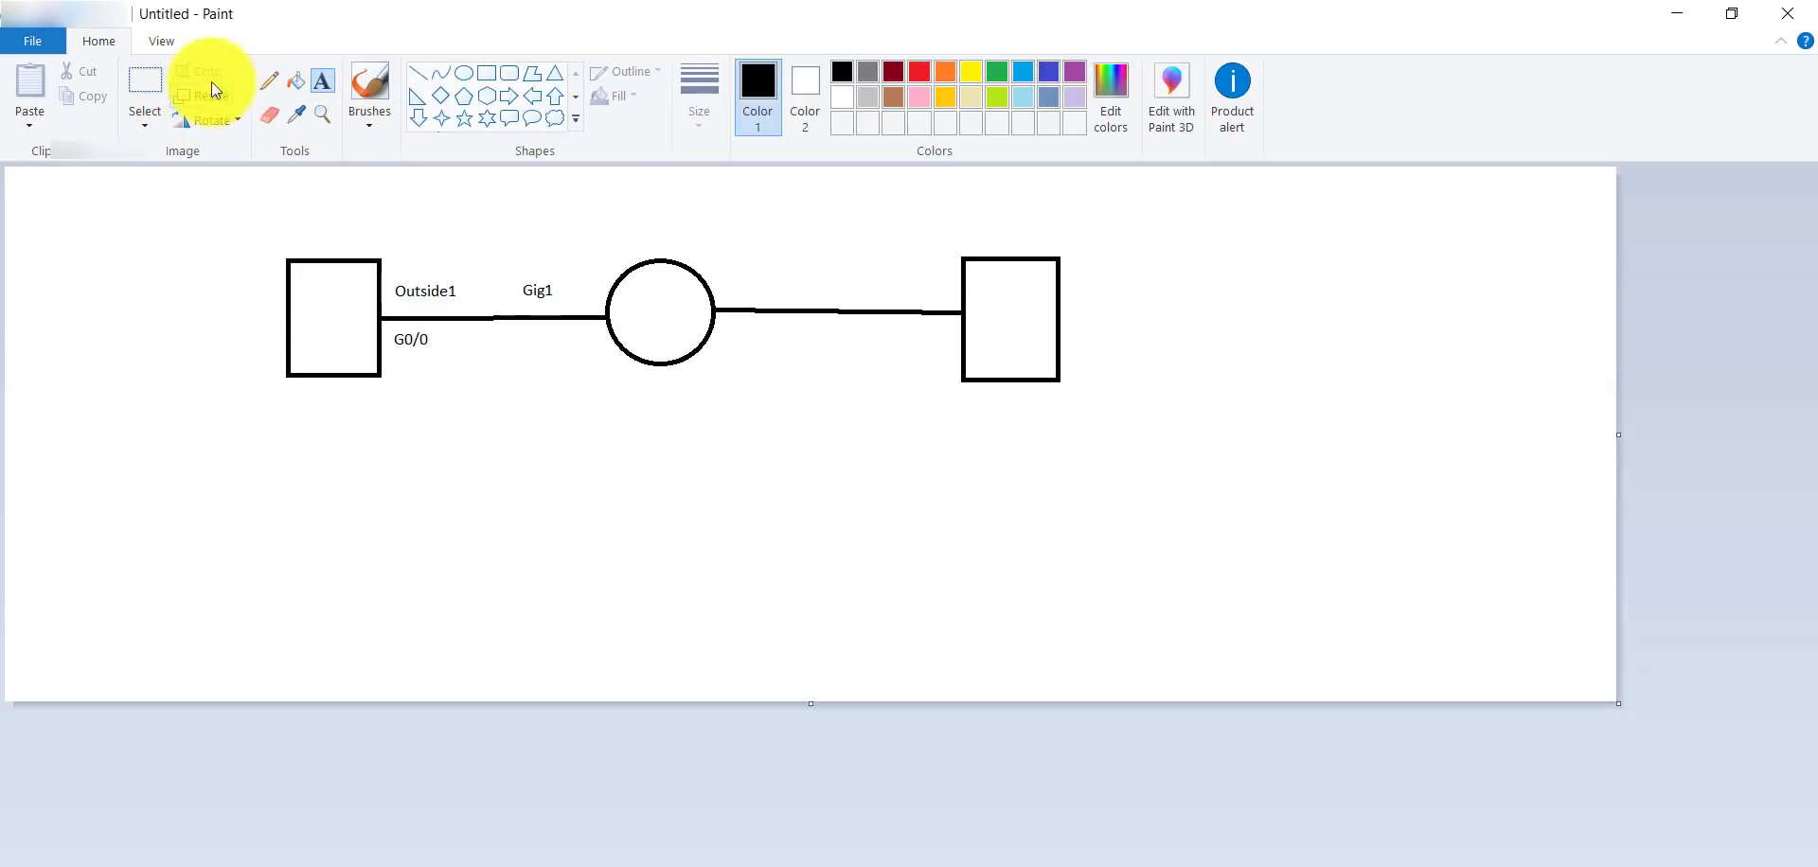
pyautogui.click(138, 82)
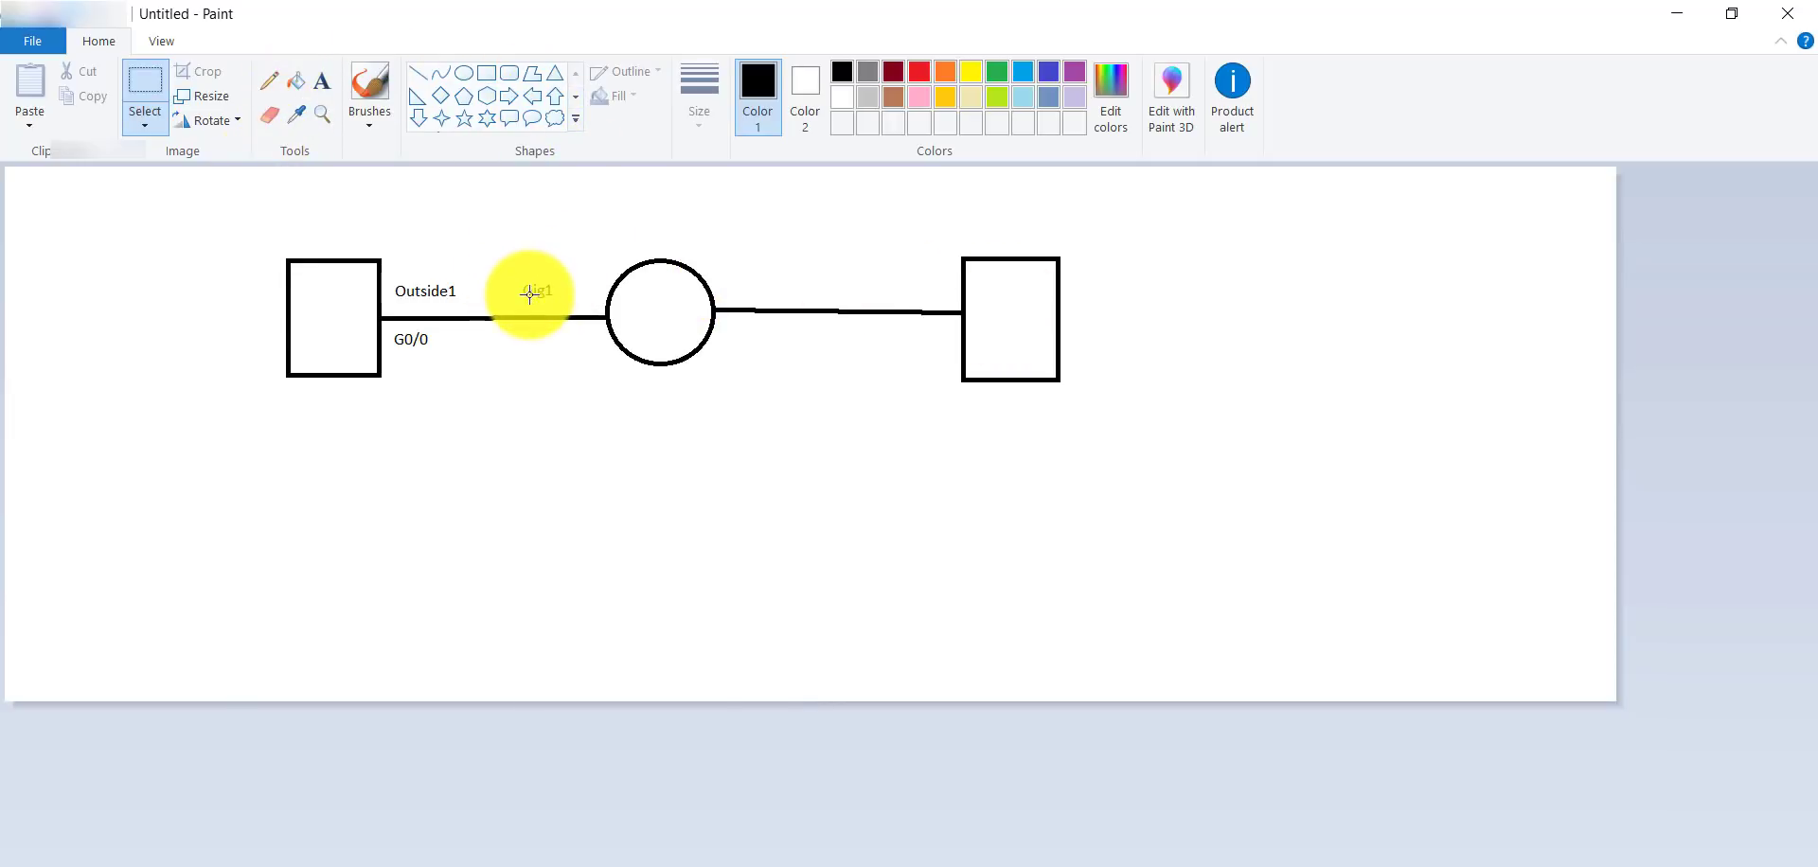
# Add the text label Outside2 above the right connecting line, near its middle.
pyautogui.click(323, 81)
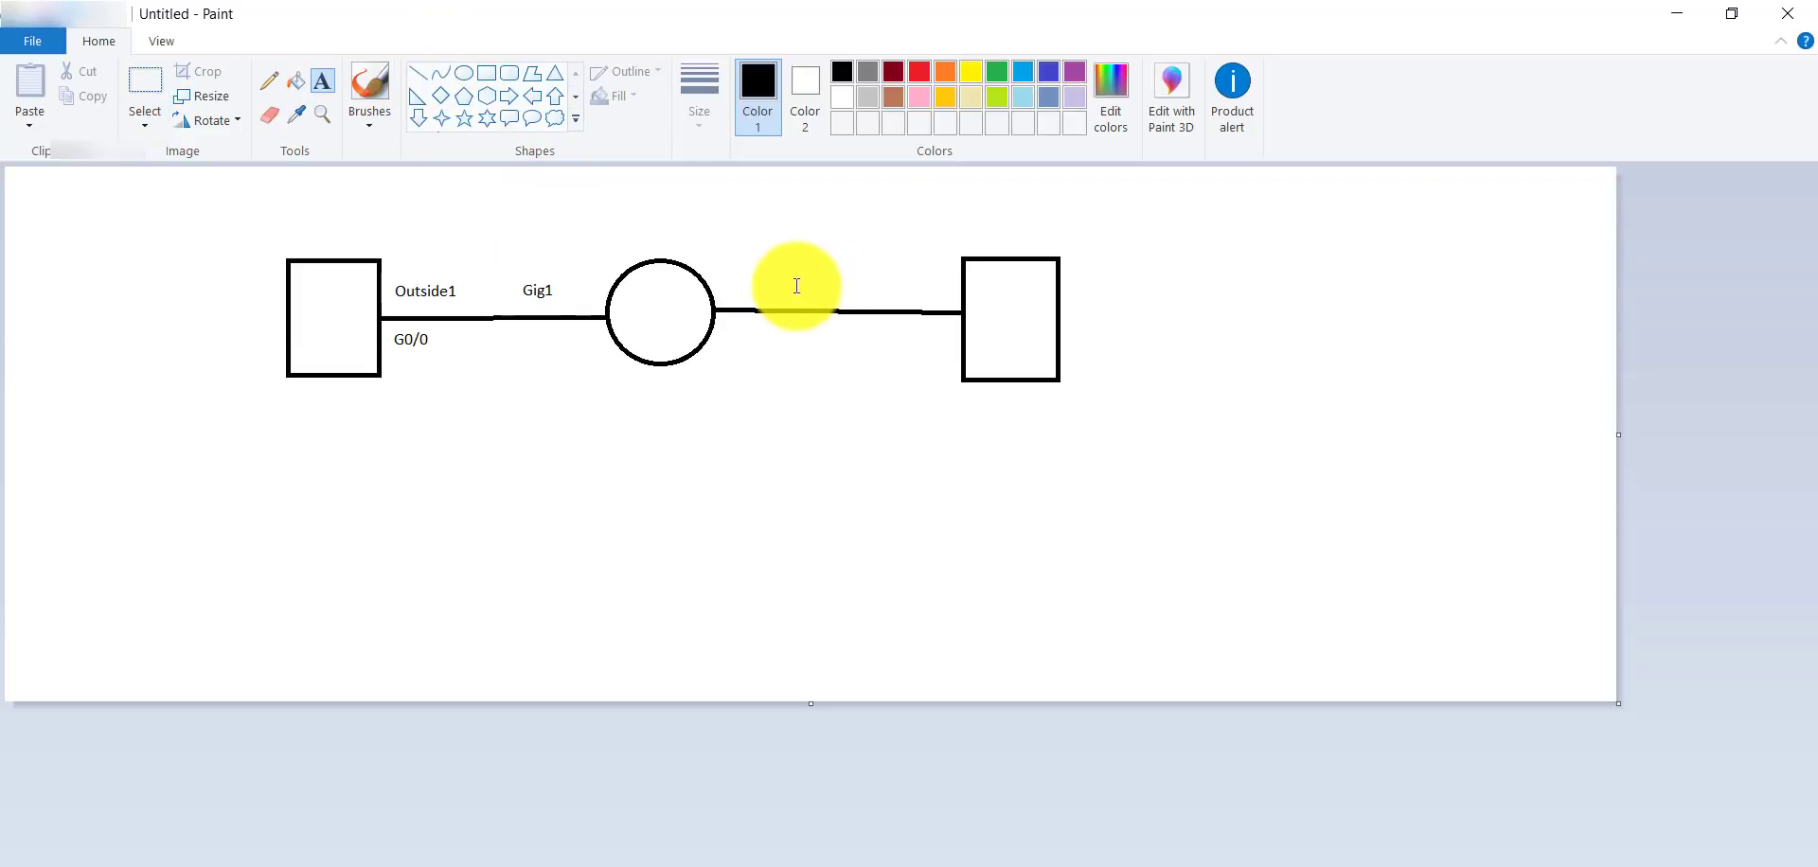
pyautogui.click(769, 282)
pyautogui.write('Outside2')
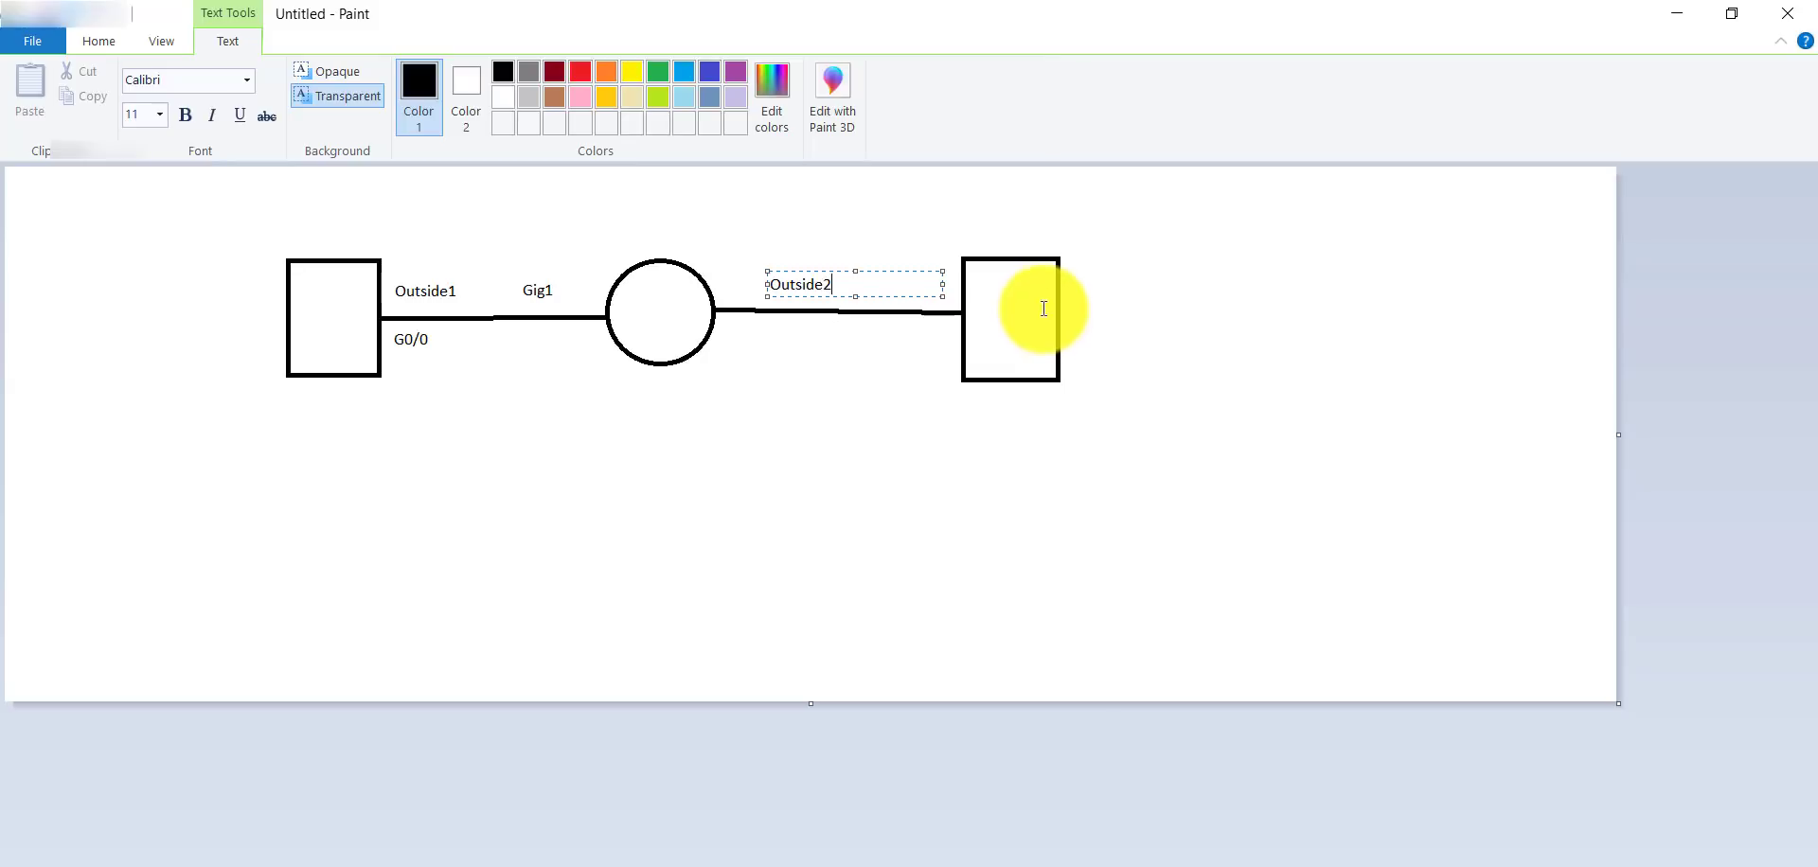
pyautogui.click(629, 184)
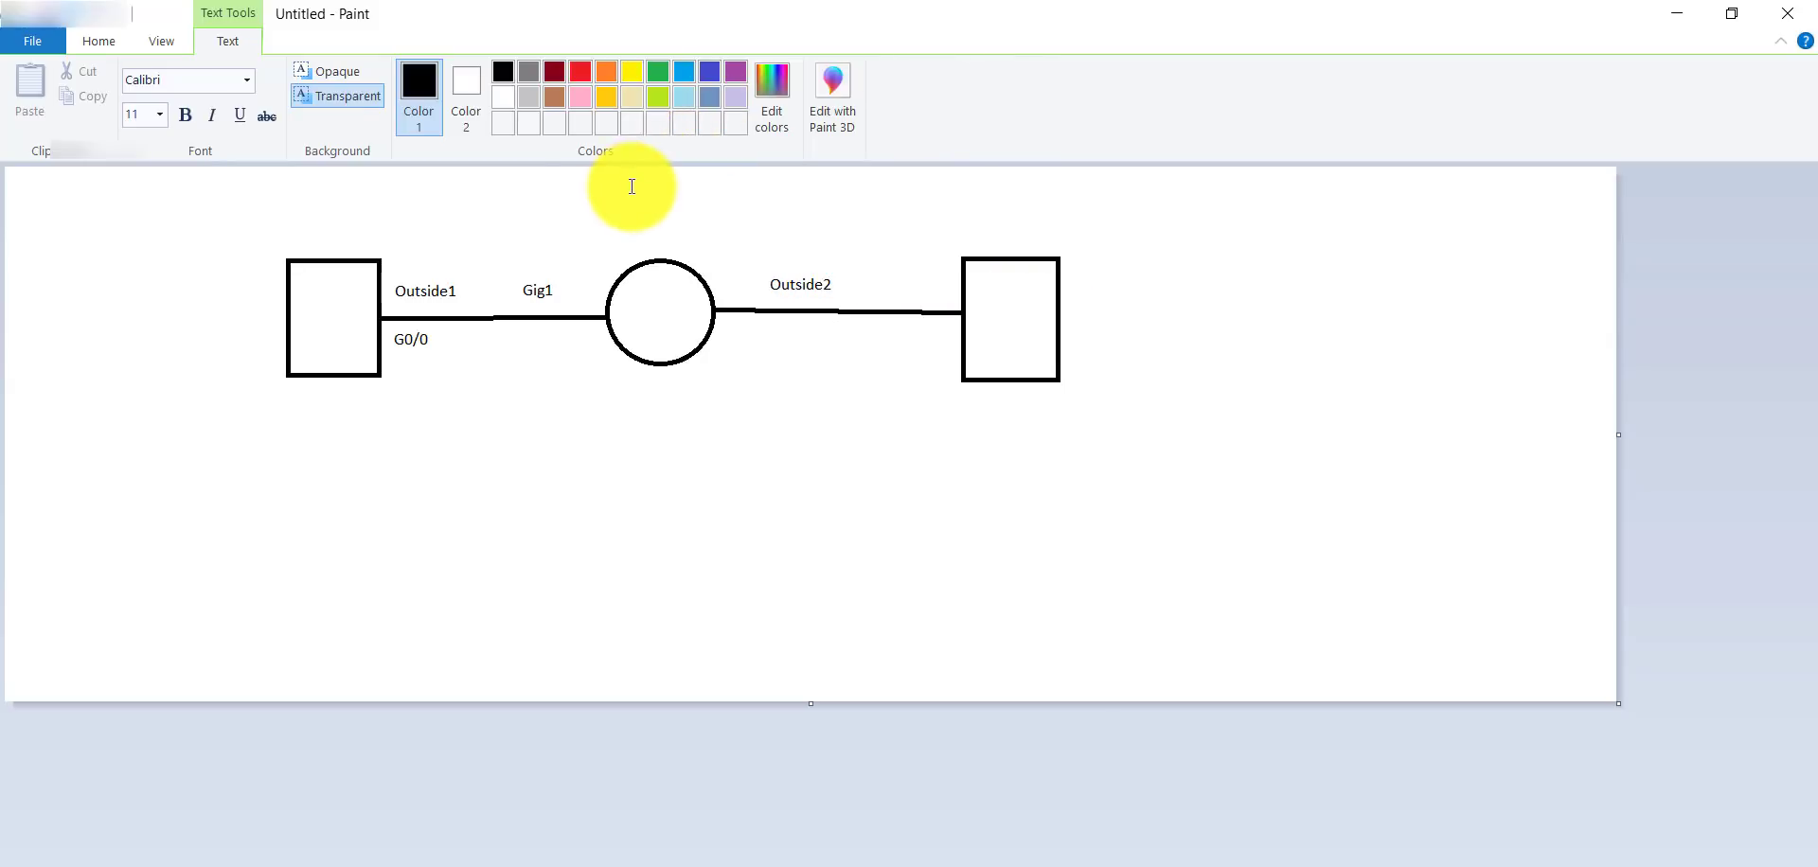
# Label the right connecting line's ends with Gig2 beside the circle and G0/0 beside the right rectangle.
pyautogui.click(712, 280)
pyautogui.write('Gig2')
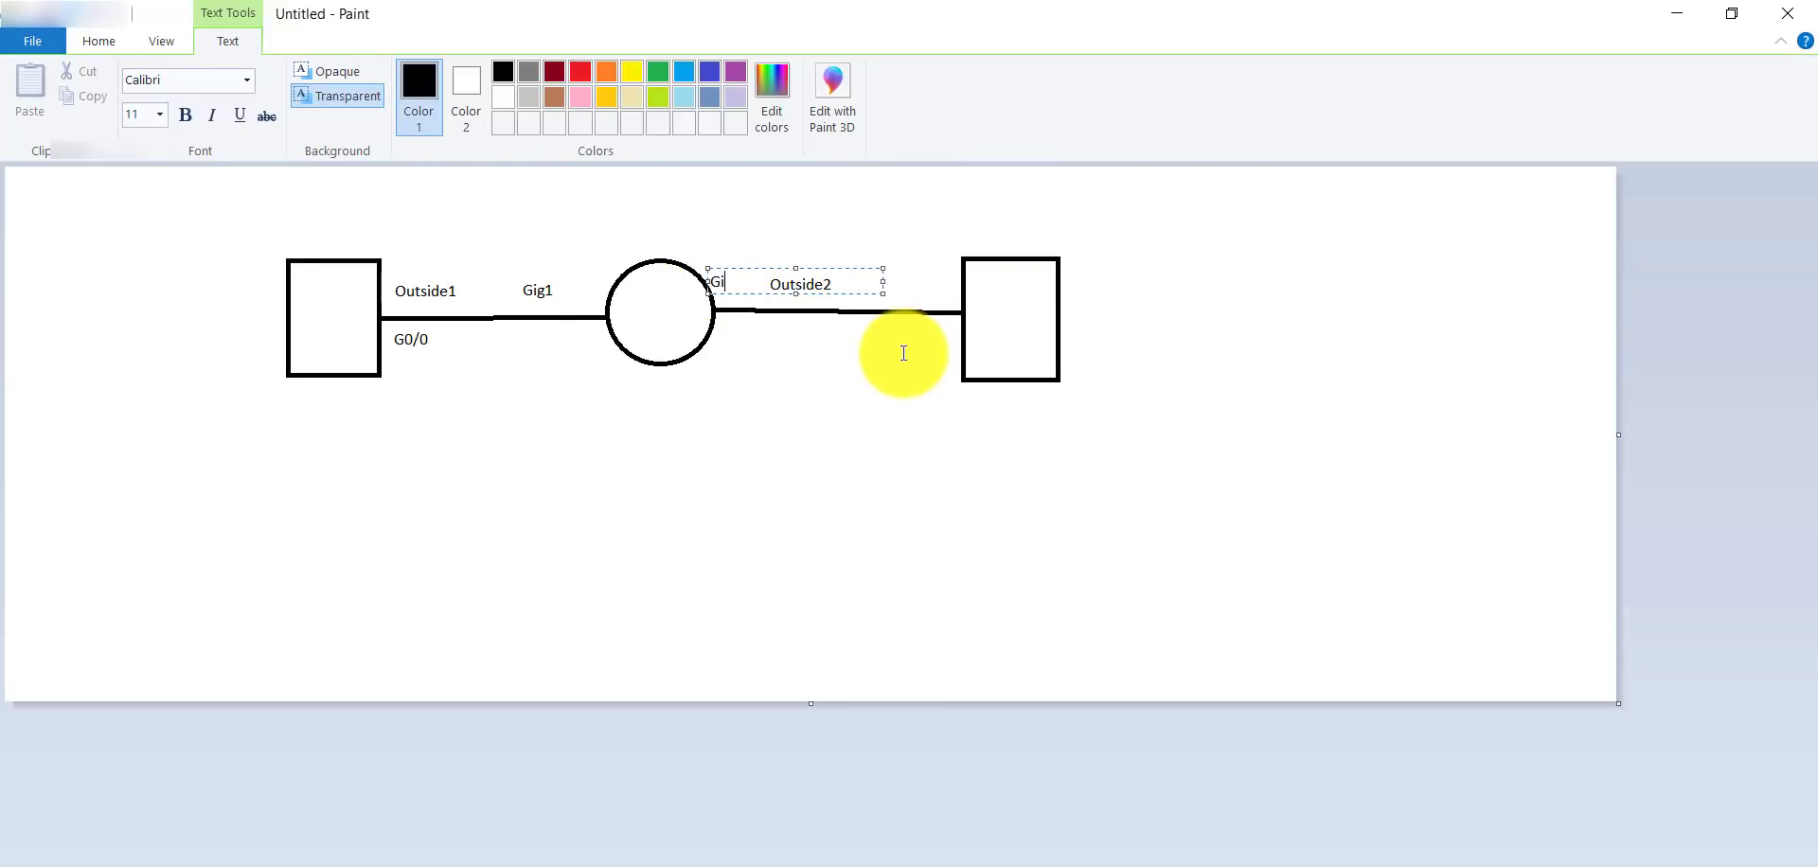
pyautogui.click(914, 289)
pyautogui.click(925, 285)
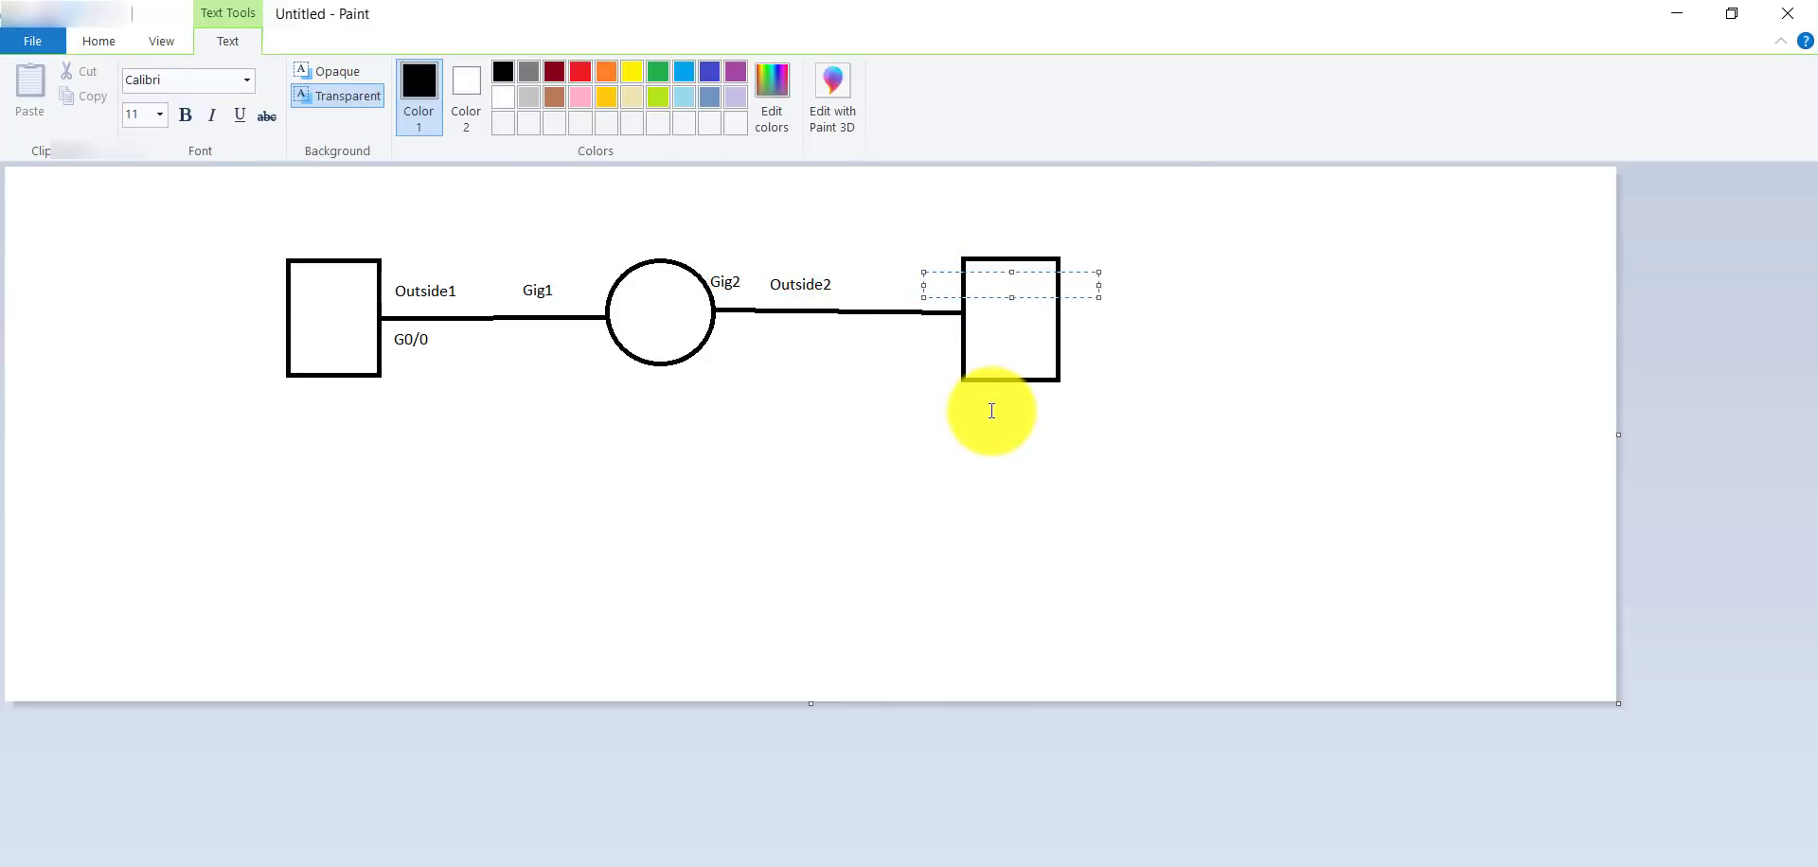
pyautogui.write('G0/0')
pyautogui.click(1151, 323)
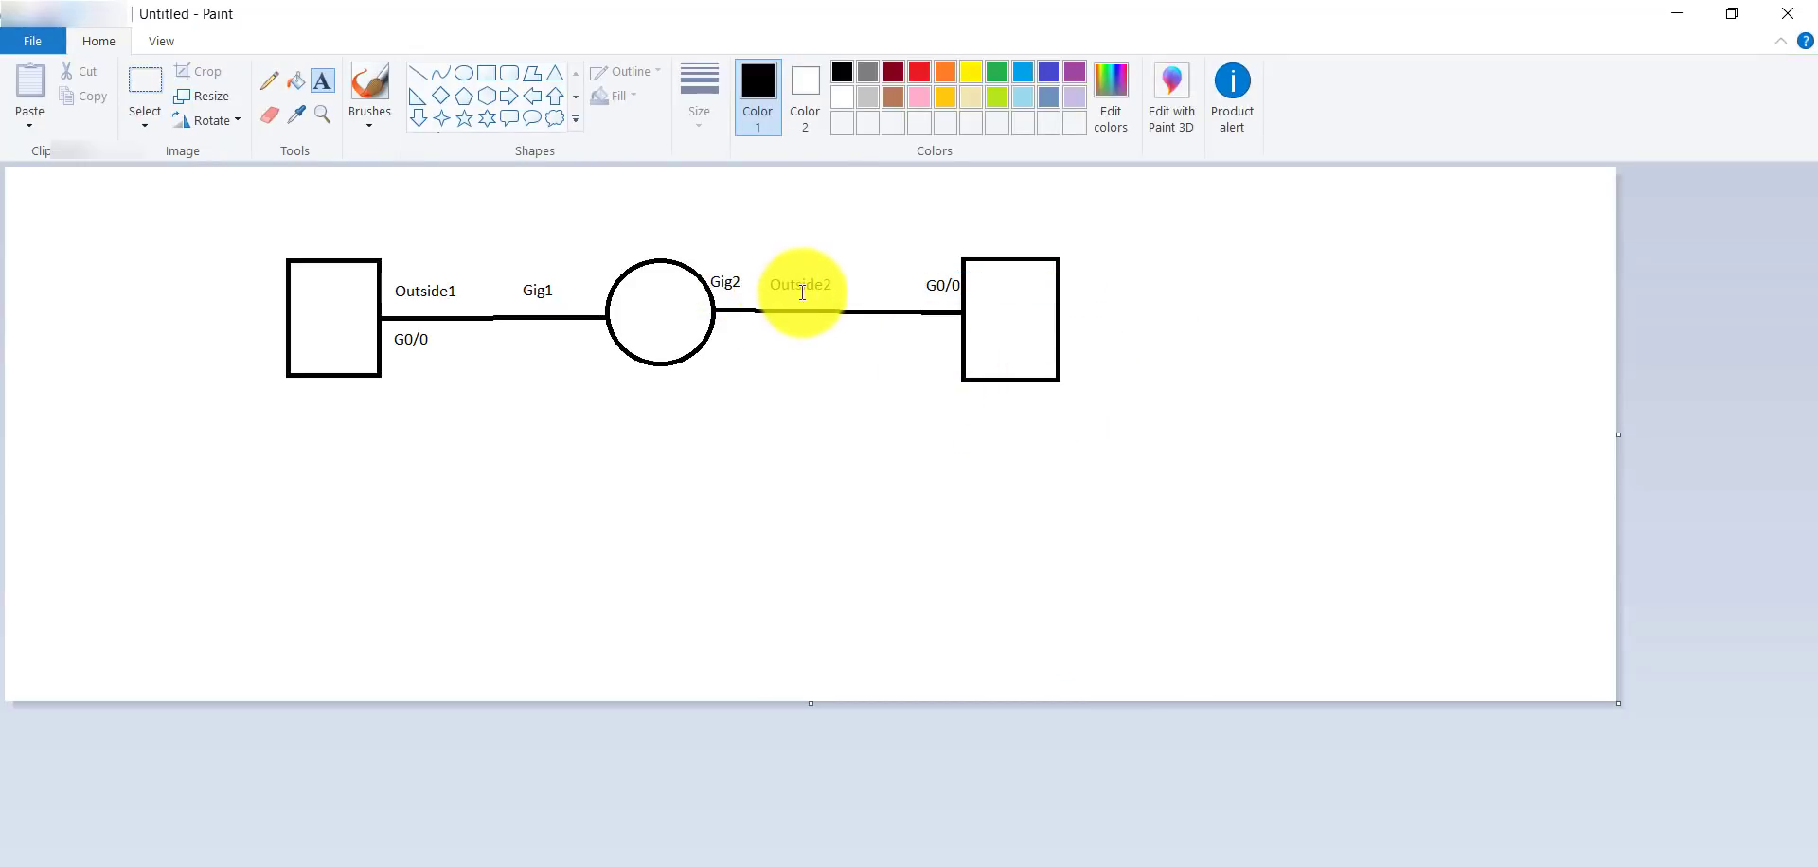
# Select the entire diagram, including both rectangles, the circle, the connecting lines and all labels.
pyautogui.click(148, 98)
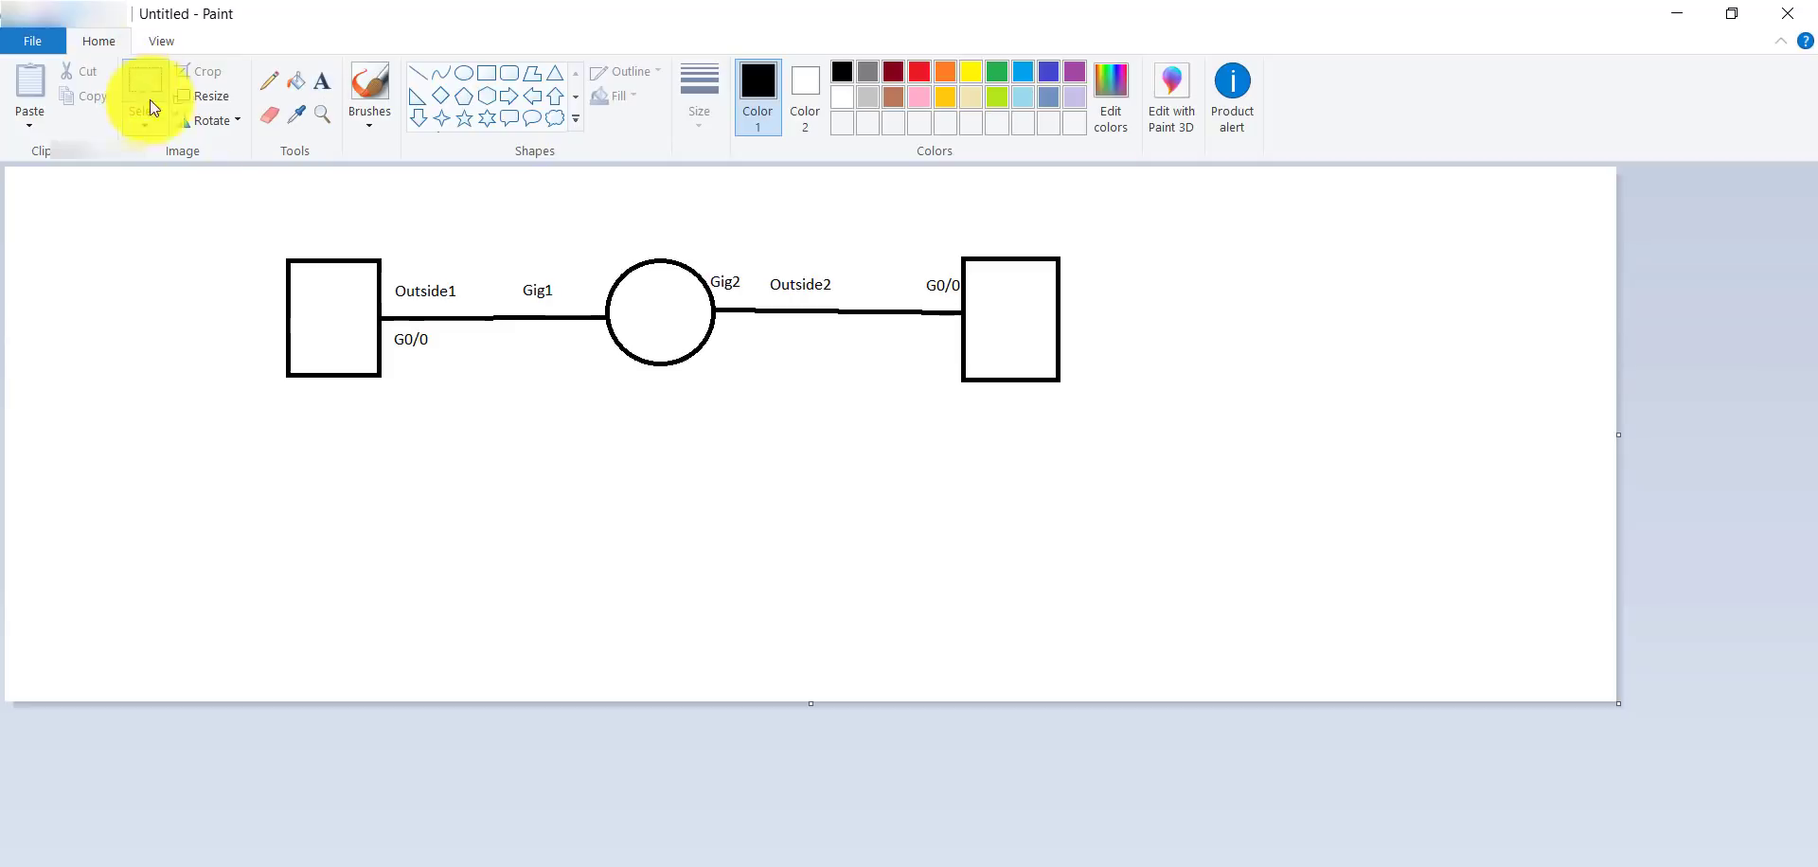
pyautogui.moveTo(227, 205); pyautogui.dragTo(1107, 448)
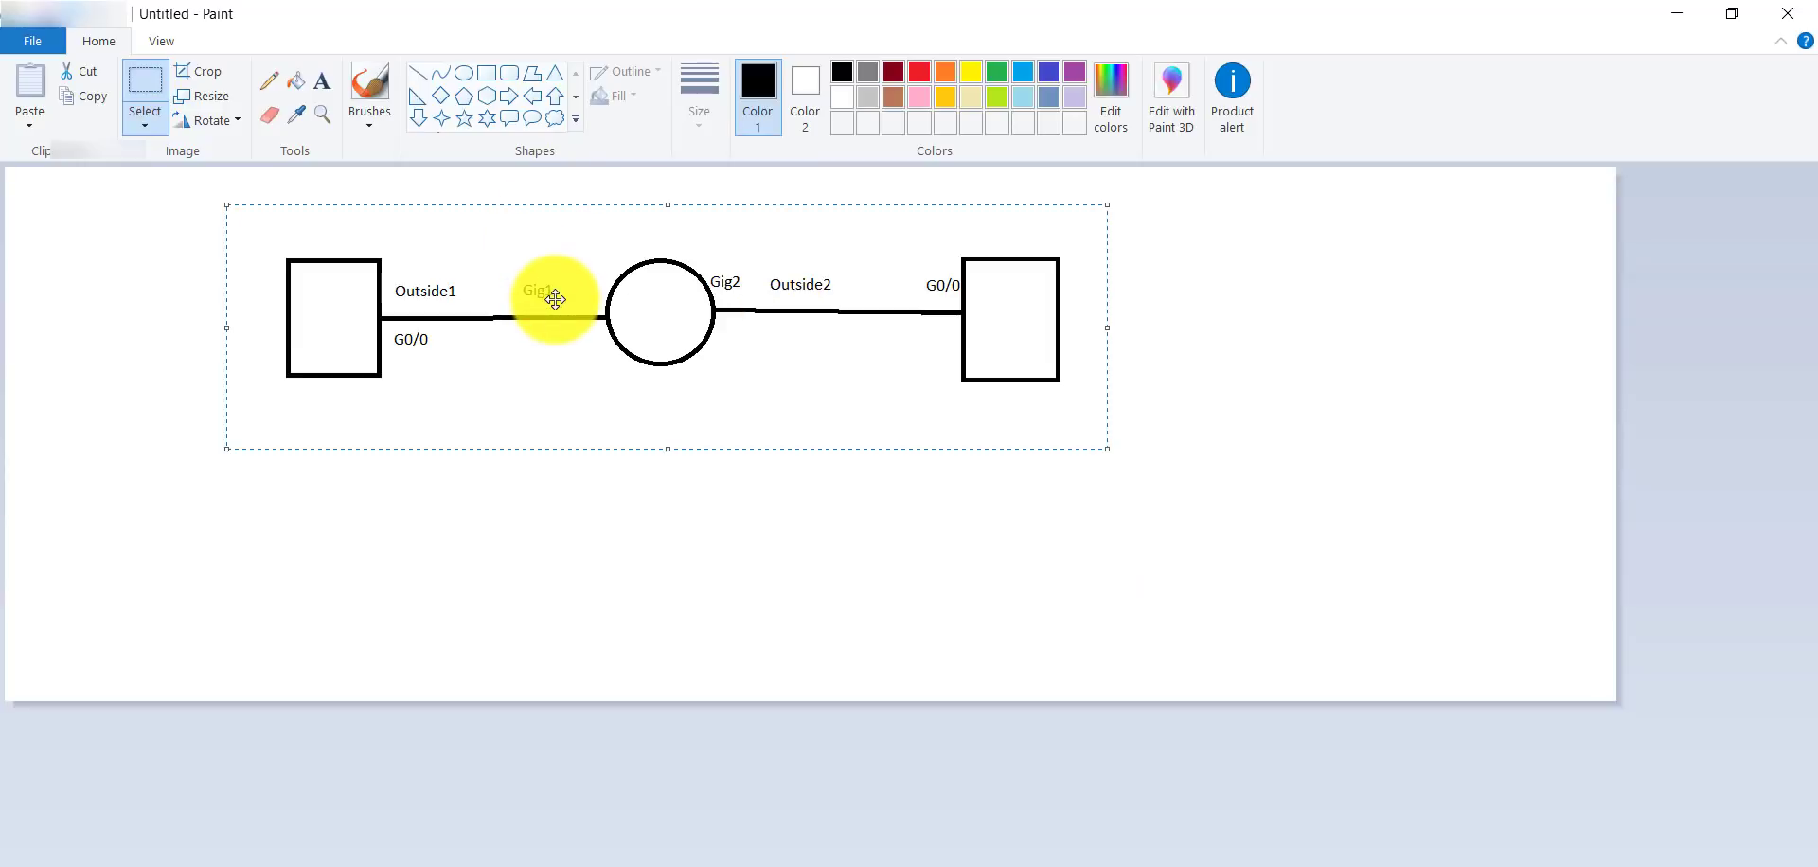
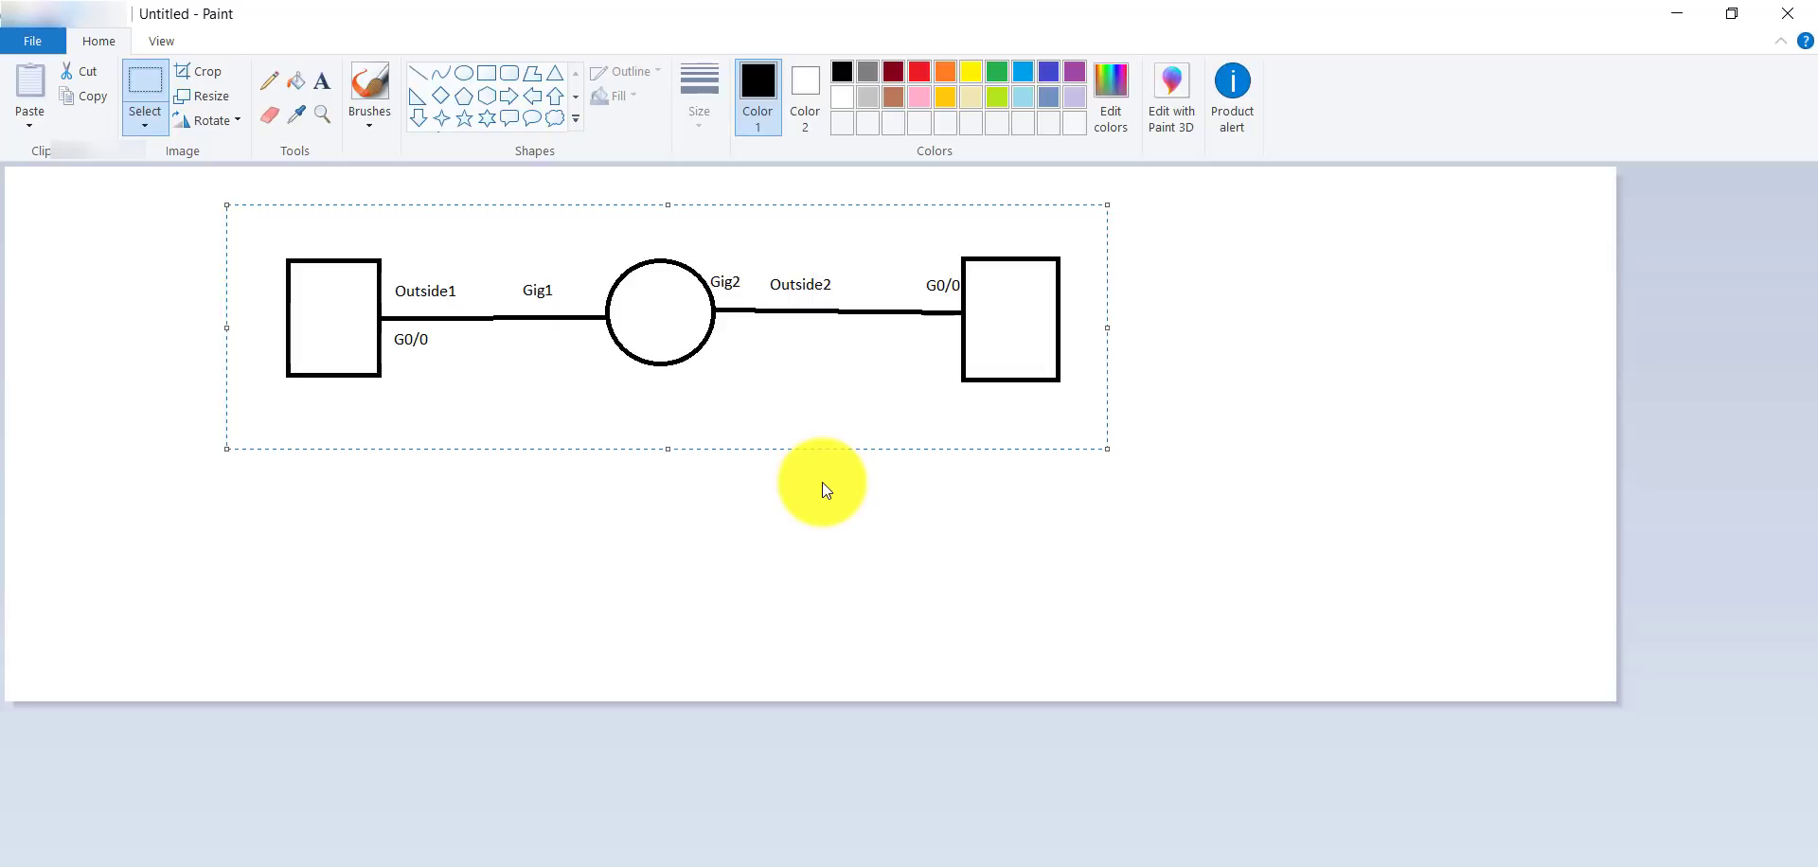
# Deselect the network diagram, switch to the vSphere Client and move the ISP deployment progress window clear of the inventory.
pyautogui.click(706, 569)
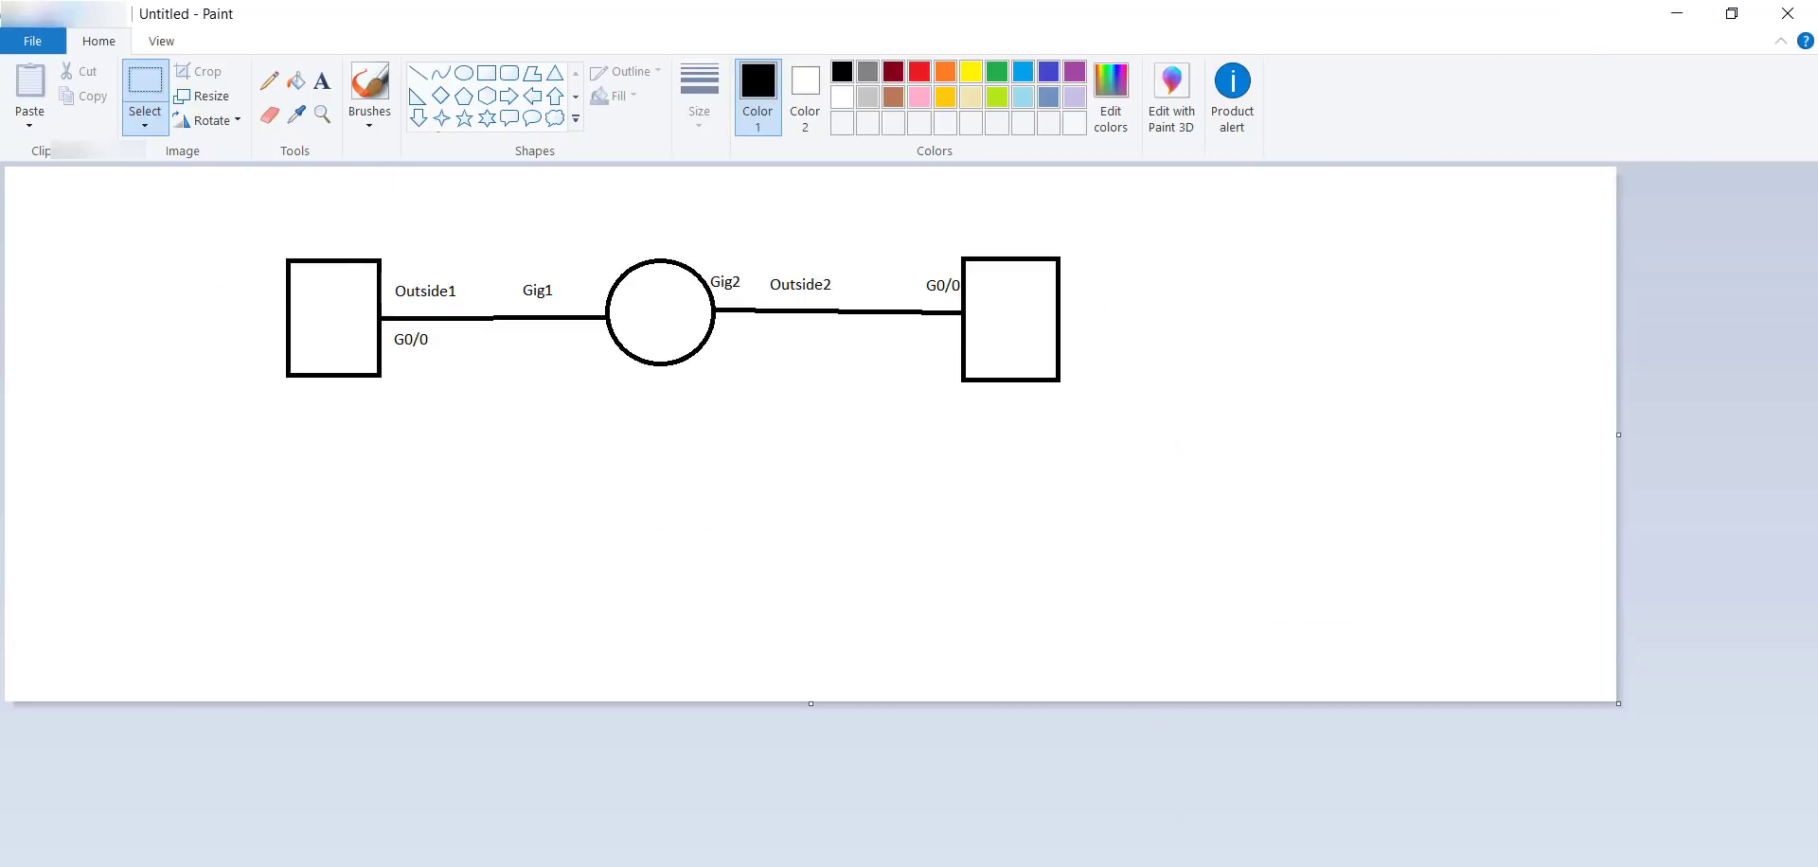
pyautogui.click(880, 849)
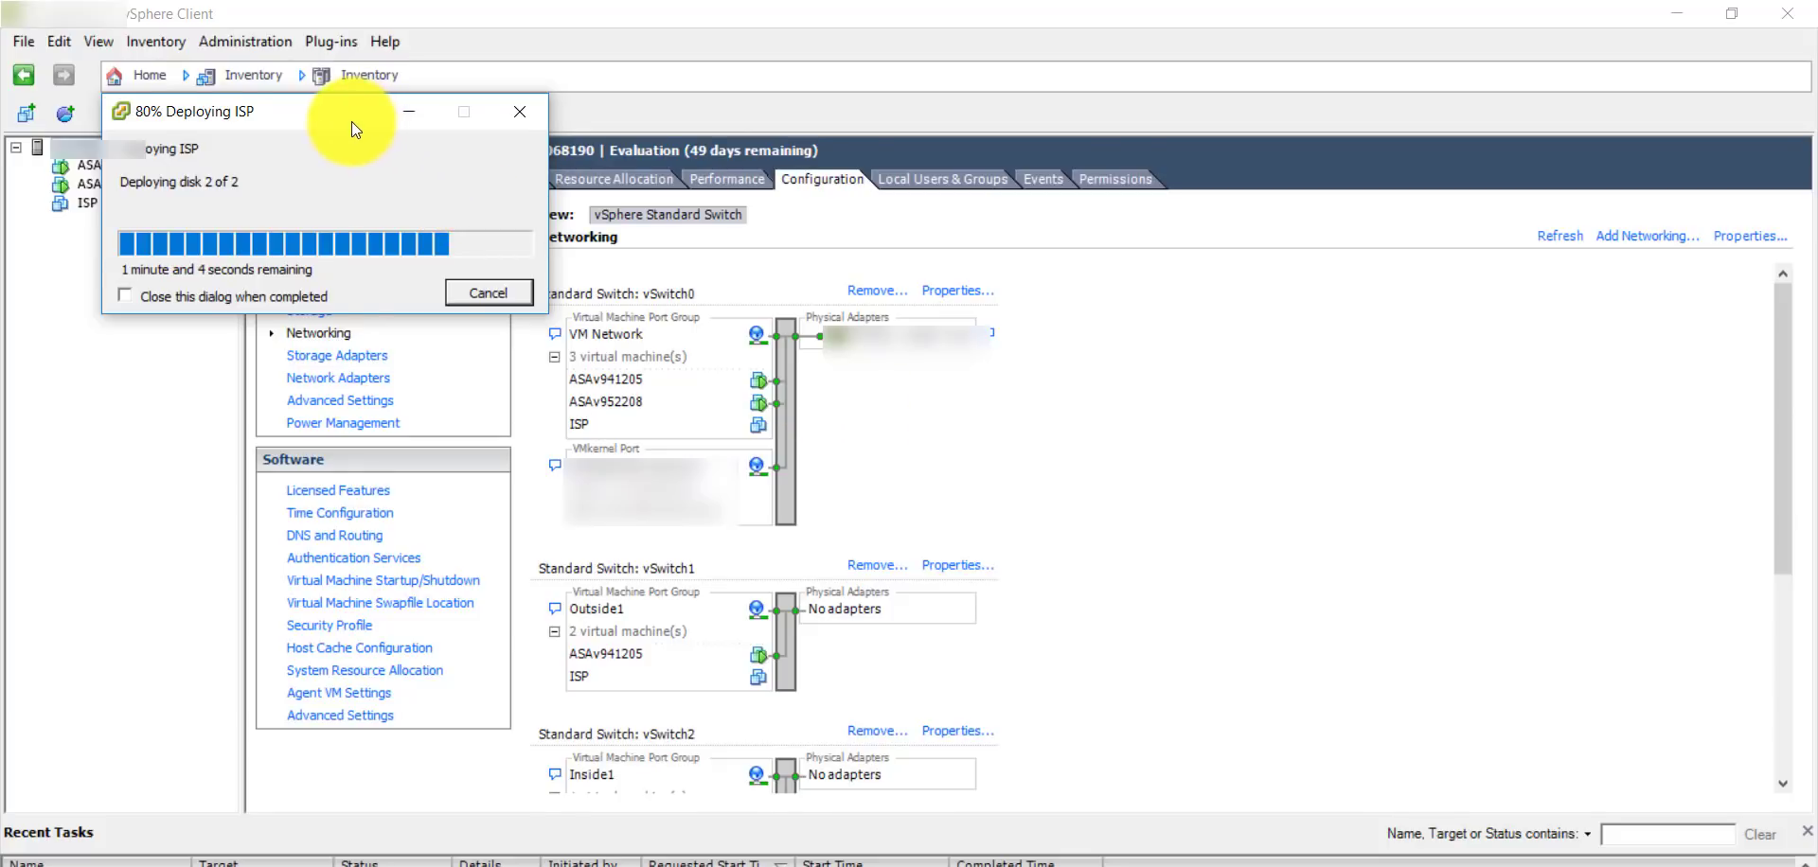
pyautogui.moveTo(350, 121); pyautogui.dragTo(1361, 245)
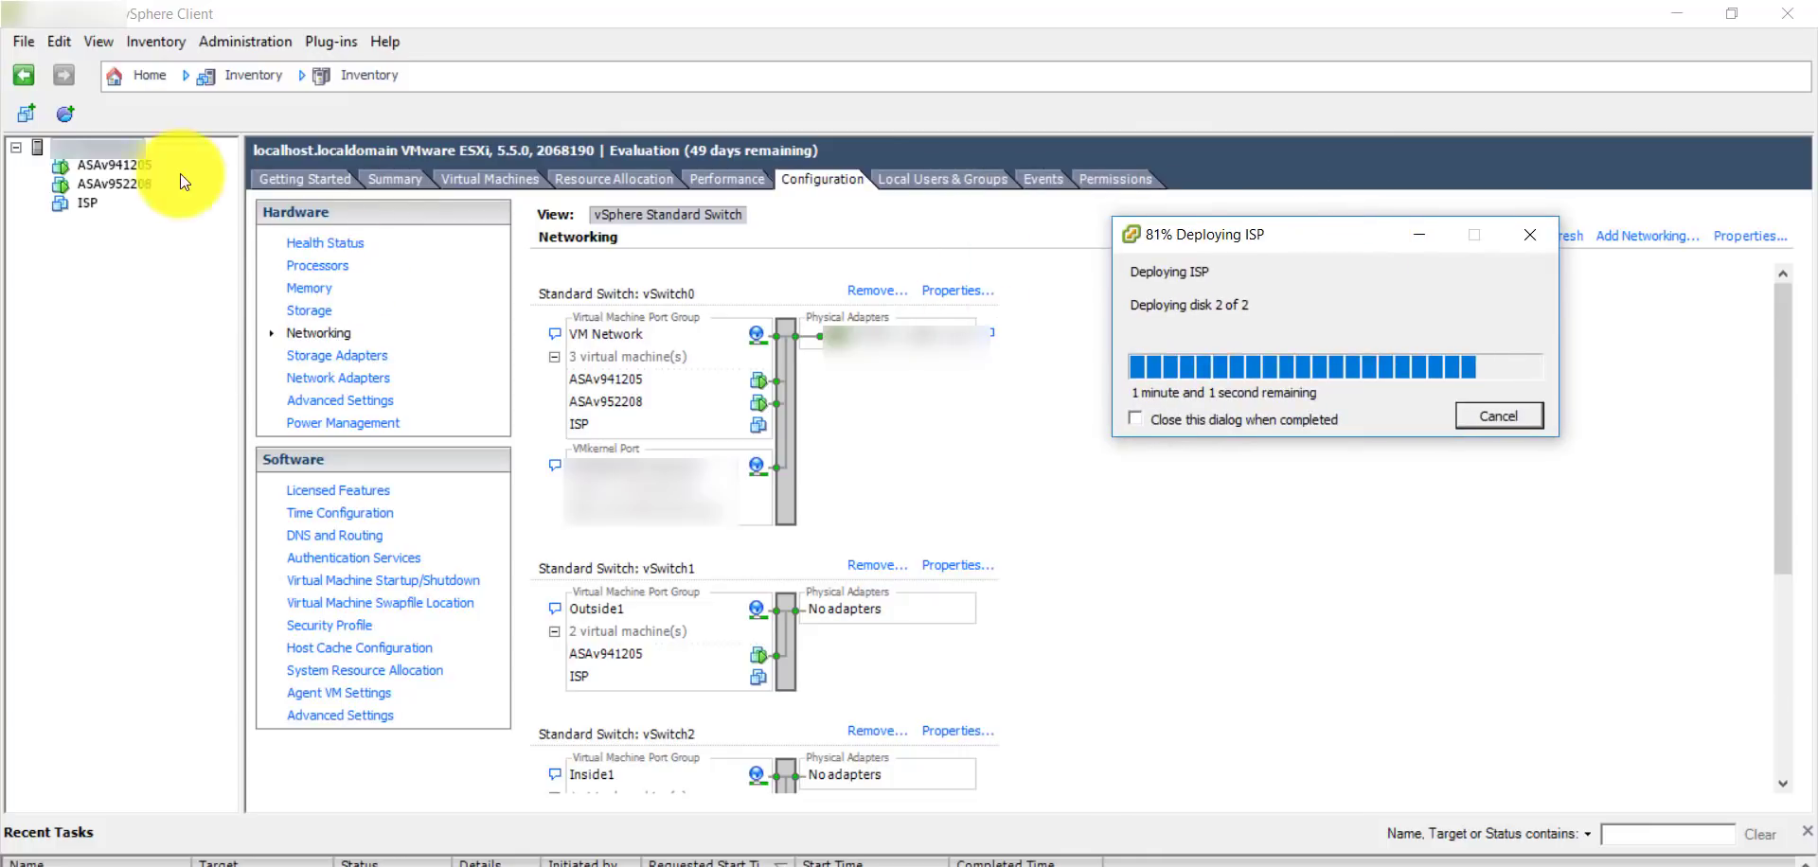
# Start deploying an OVF template from the csr1000v-universalk9.03.13.03.S.154-3.S3-ext file in D:\CiscoASA and accept the template details.
pyautogui.click(25, 42)
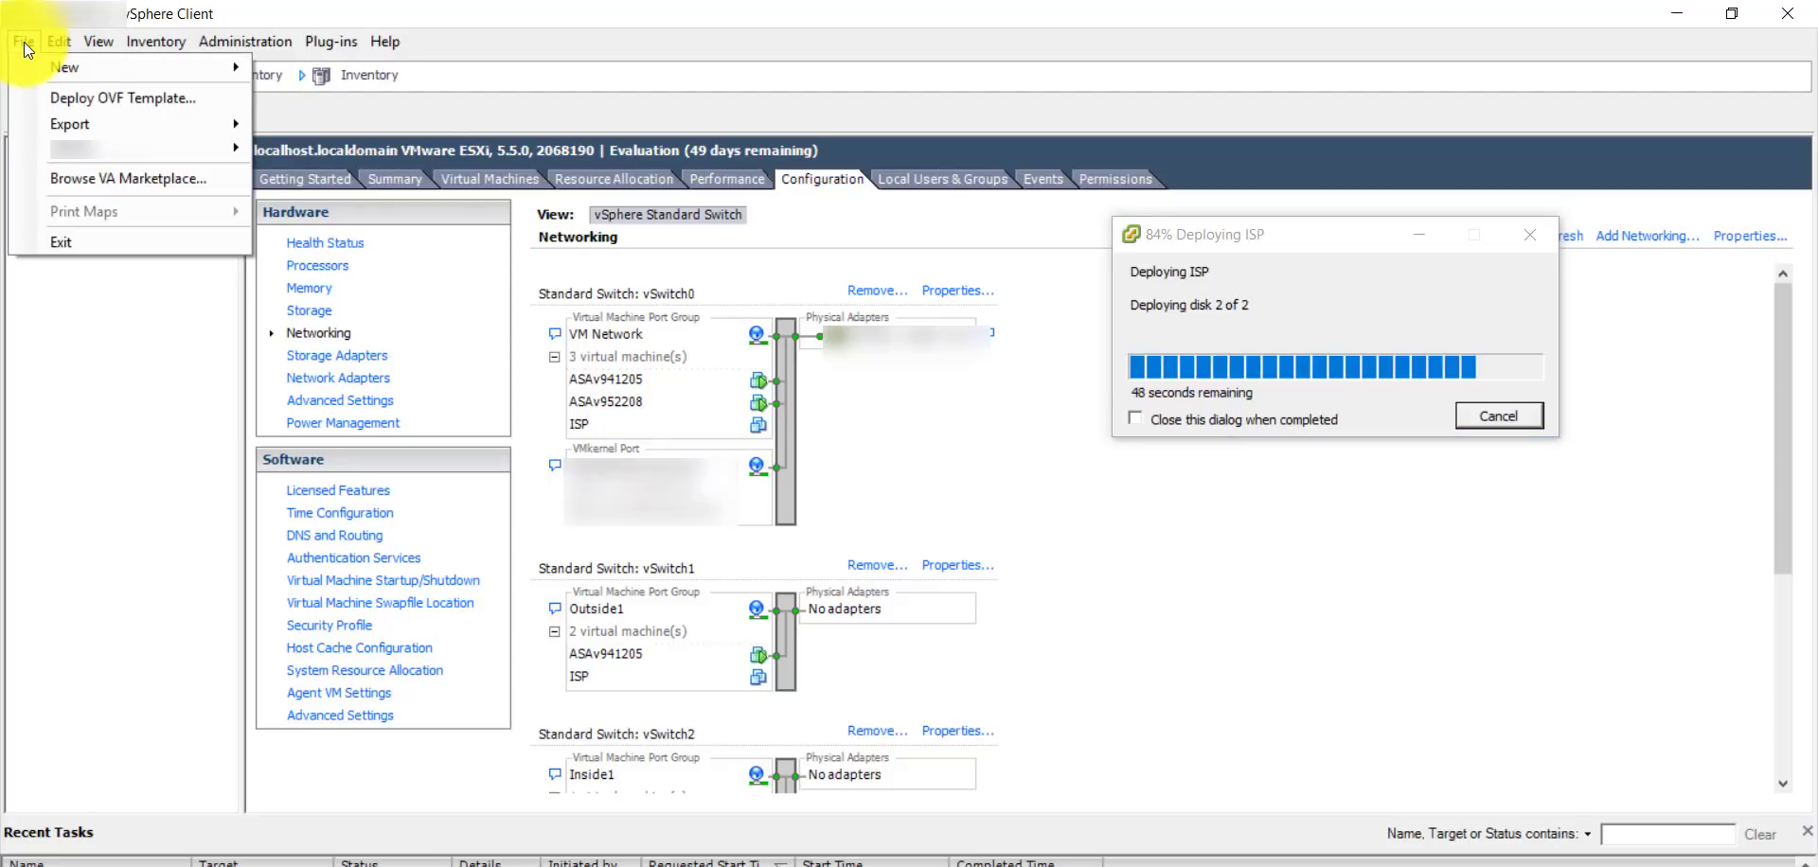
pyautogui.click(24, 41)
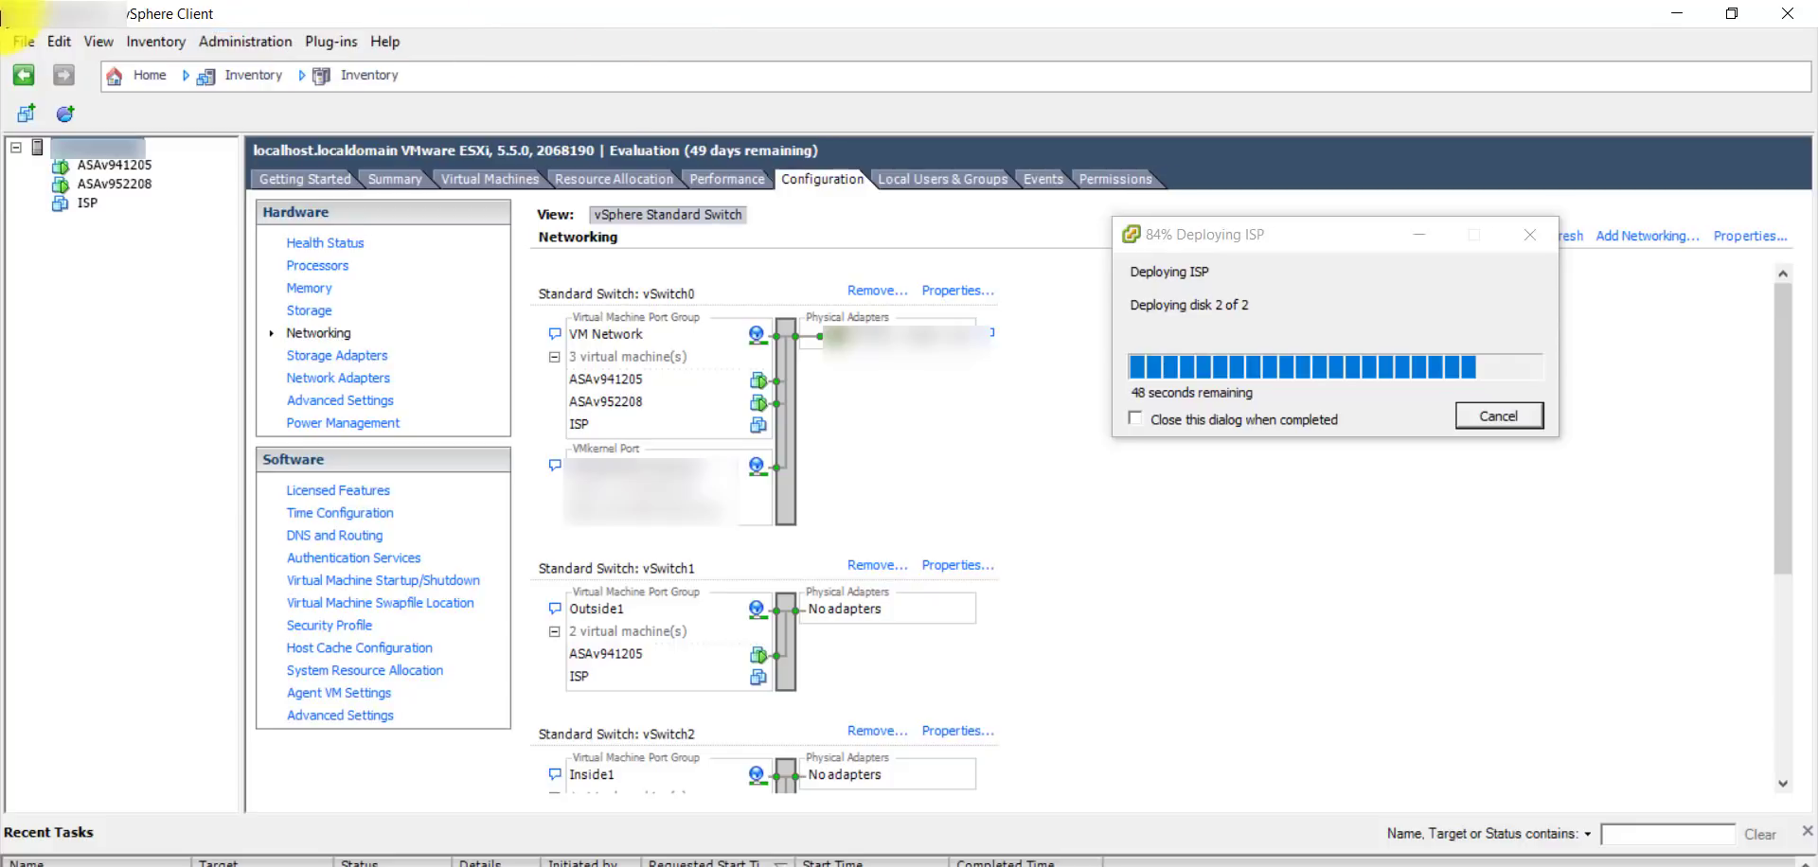
pyautogui.click(34, 40)
pyautogui.moveTo(56, 42)
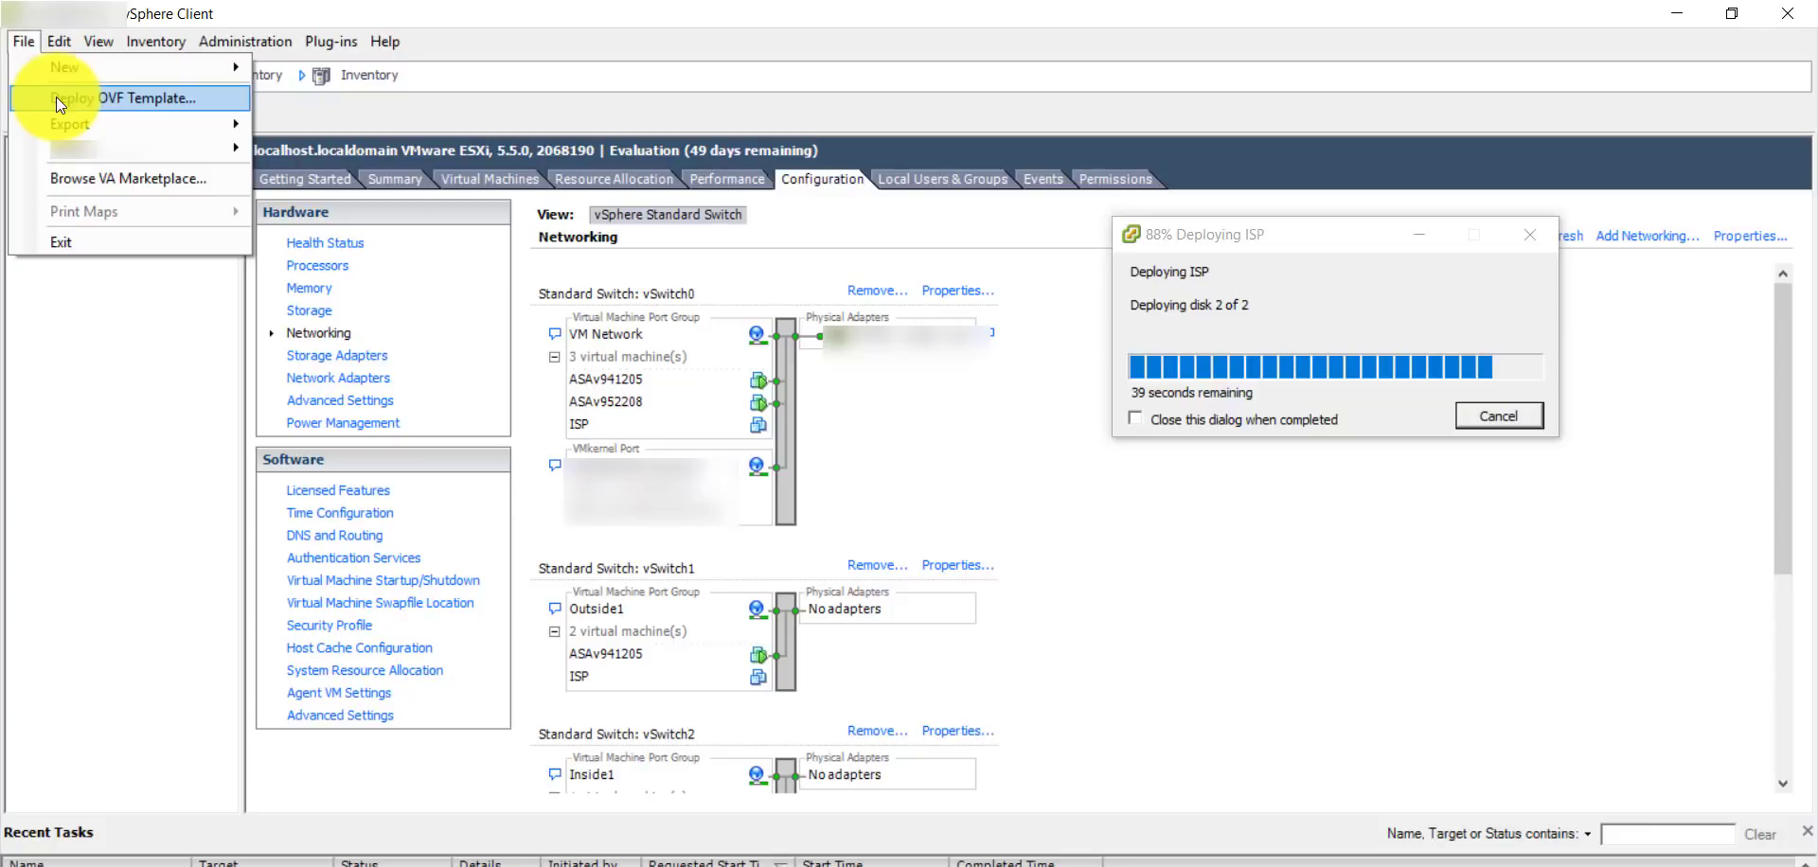
pyautogui.click(55, 97)
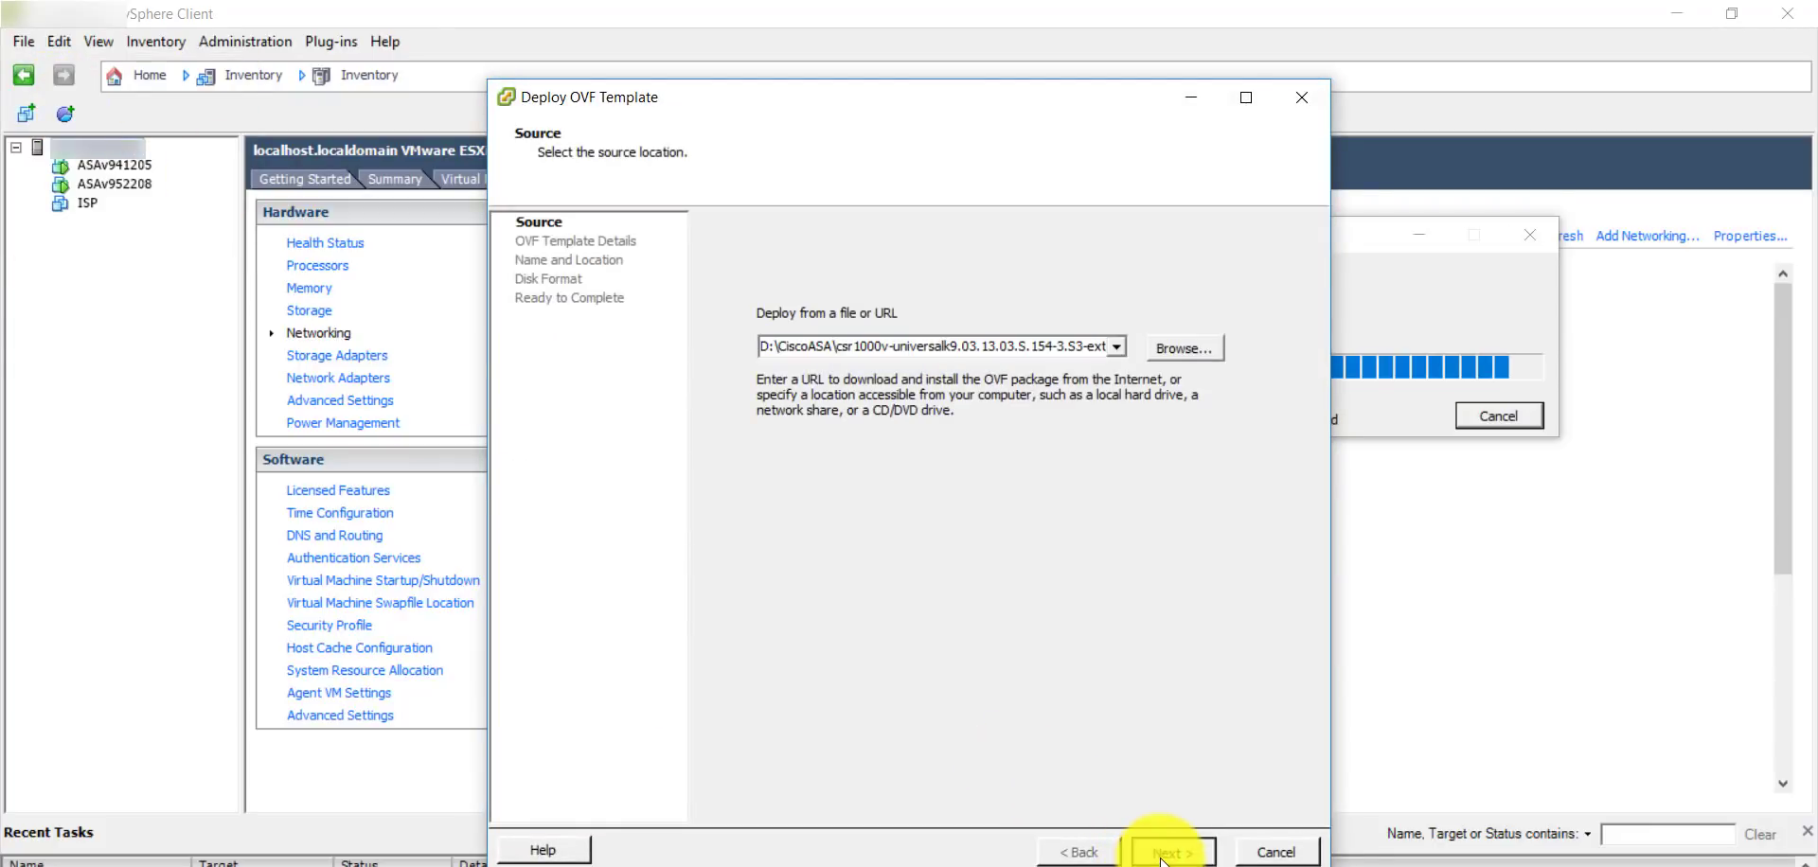
pyautogui.click(1163, 853)
pyautogui.click(1165, 853)
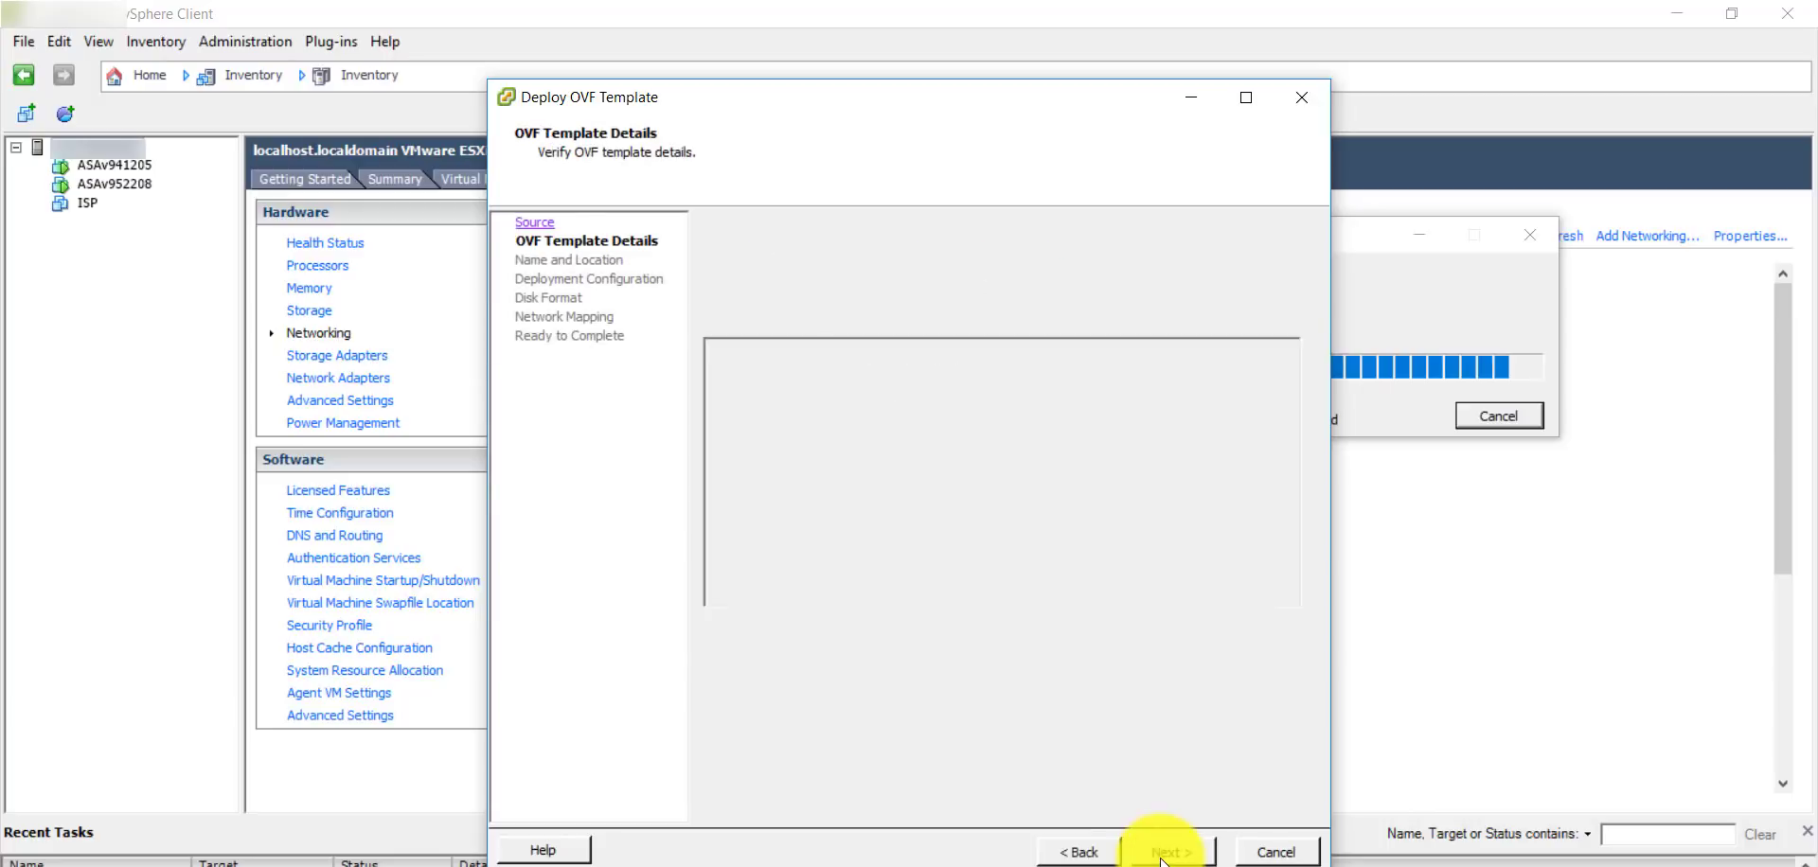
pyautogui.click(1163, 853)
pyautogui.click(1108, 852)
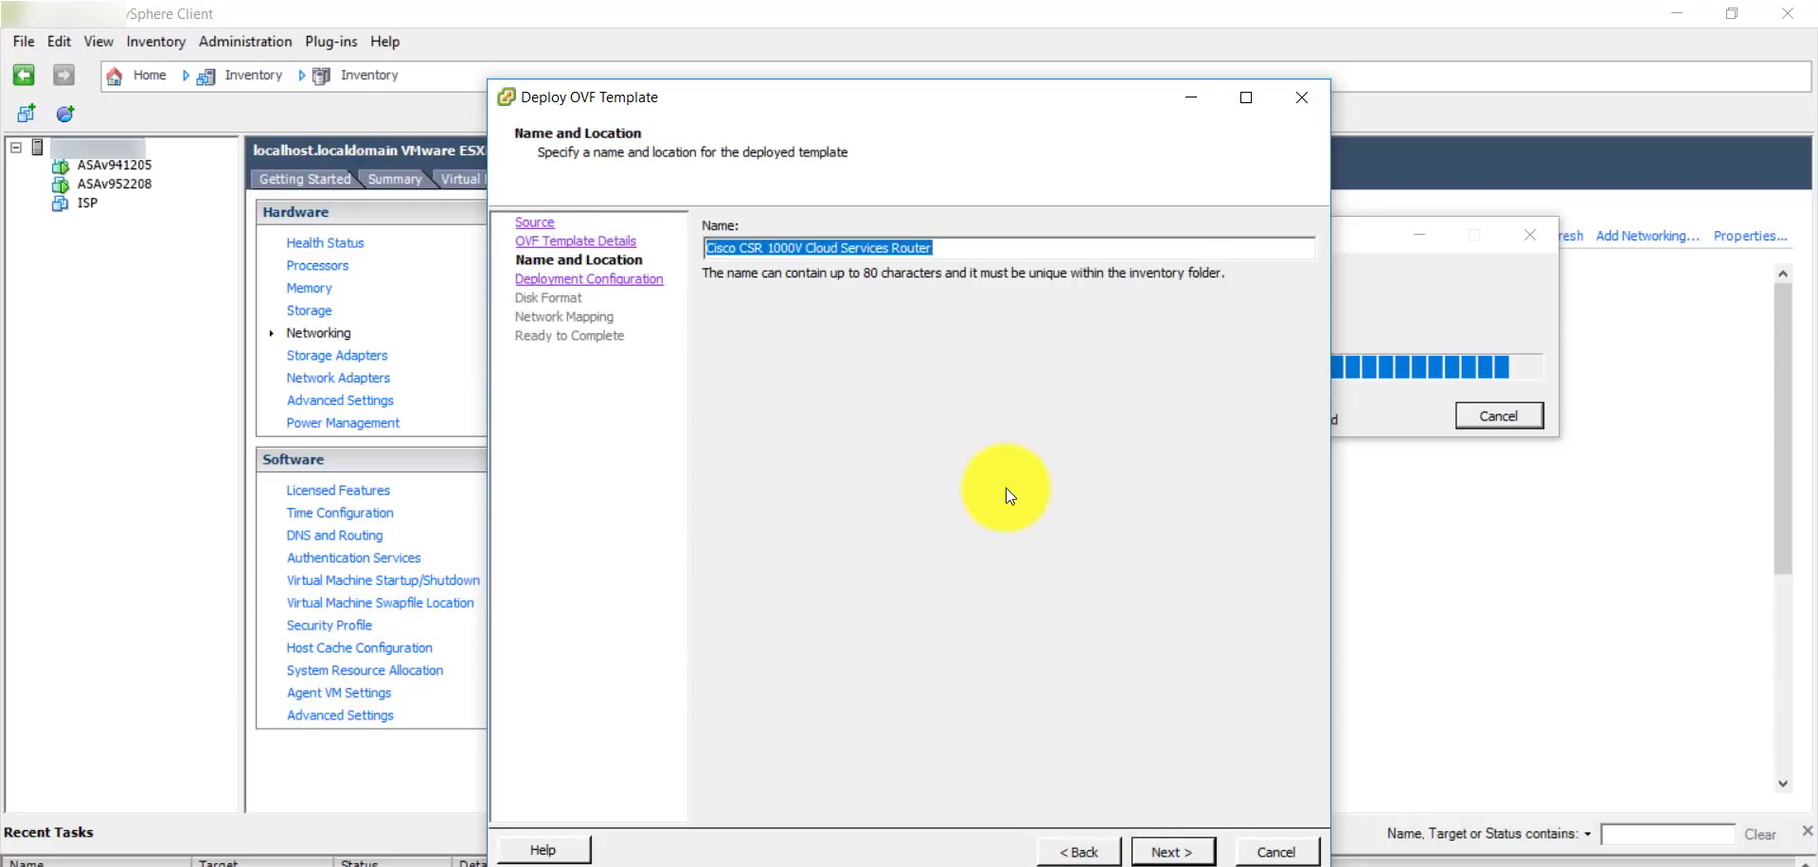
# Name the new virtual machine PC1 and accept the default deployment configuration and disk format.
pyautogui.write('PC1')
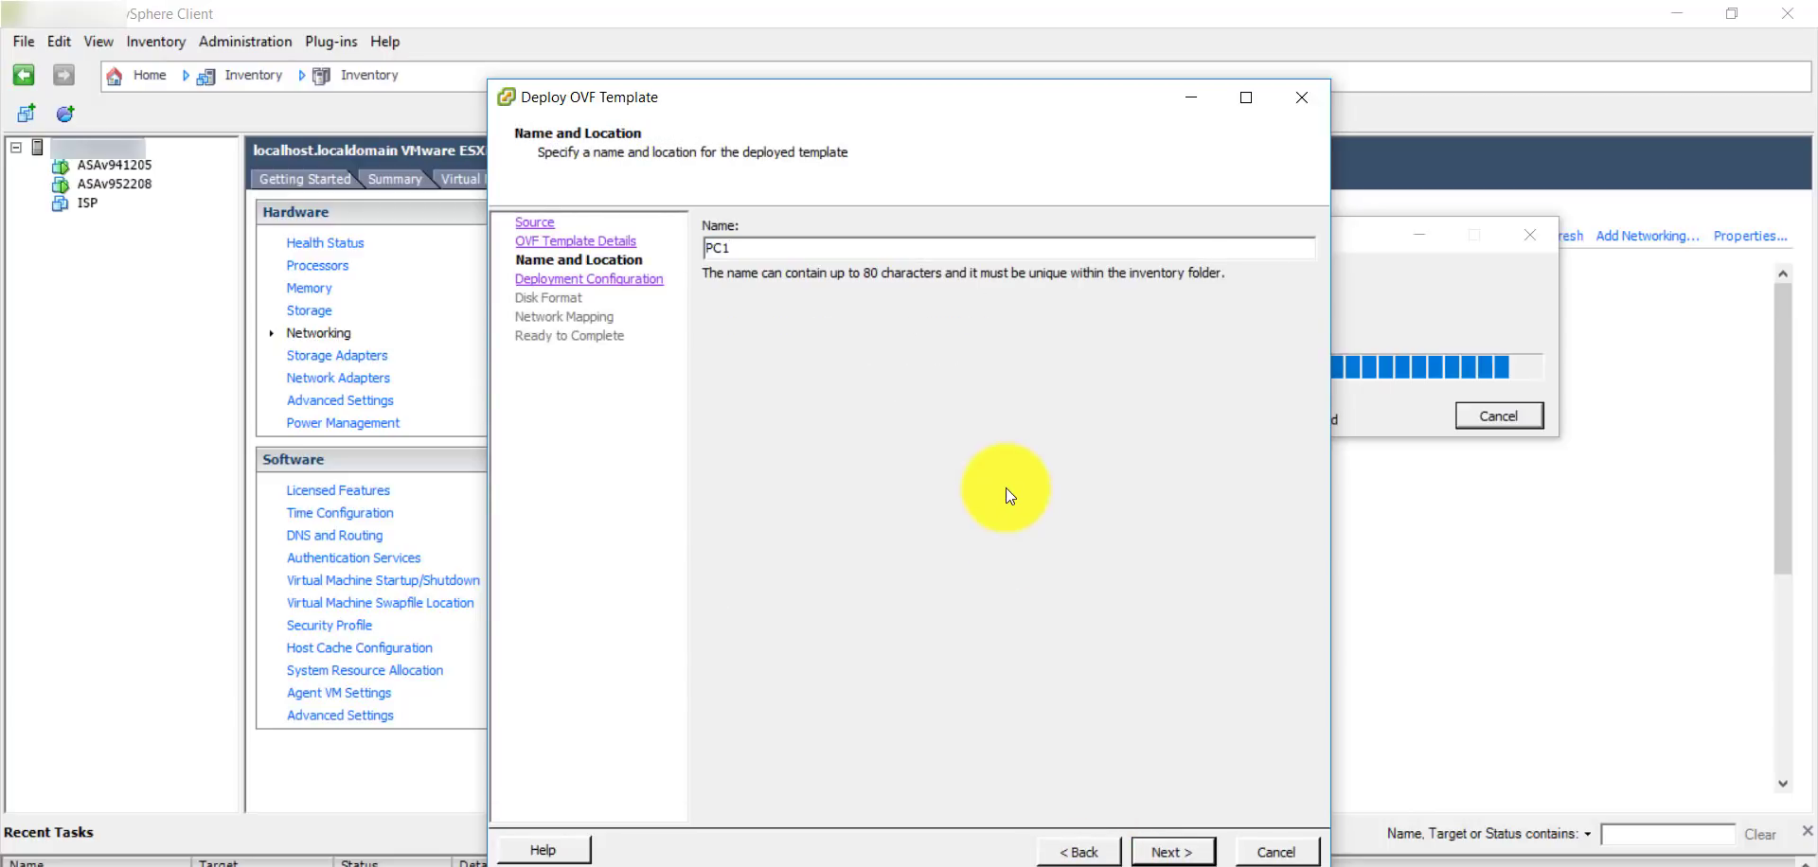
pyautogui.click(1157, 852)
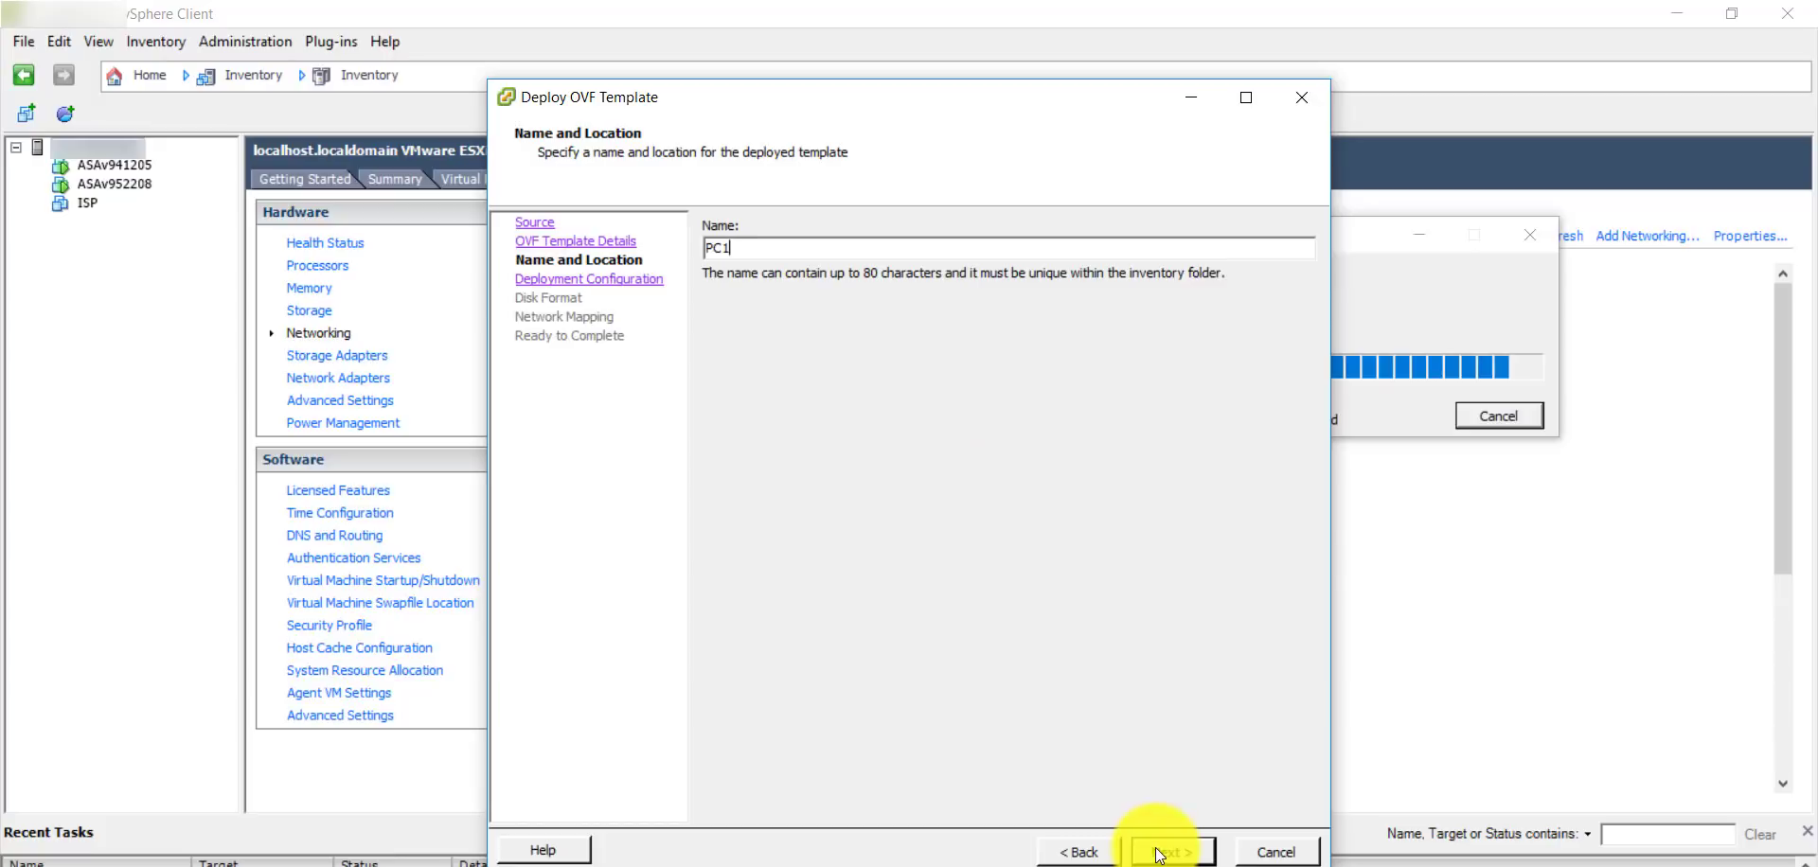
pyautogui.click(1159, 853)
pyautogui.click(1171, 852)
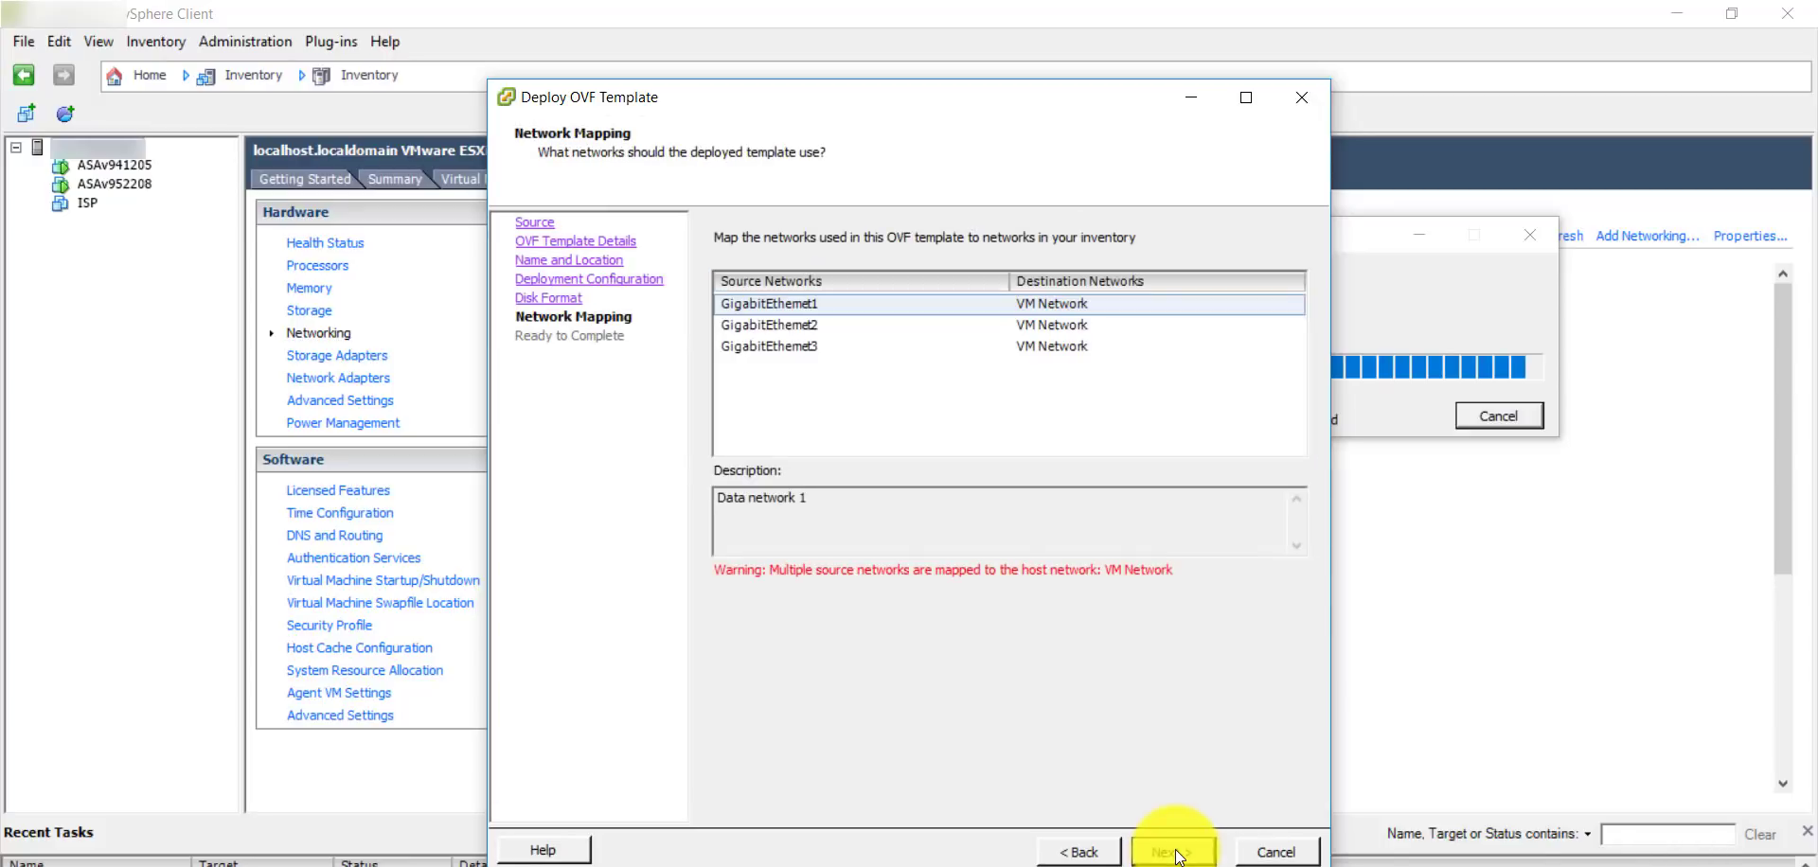
# Map PC1's GigabitEthernet1 to the Inside1 network and start the deployment.
pyautogui.click(1189, 305)
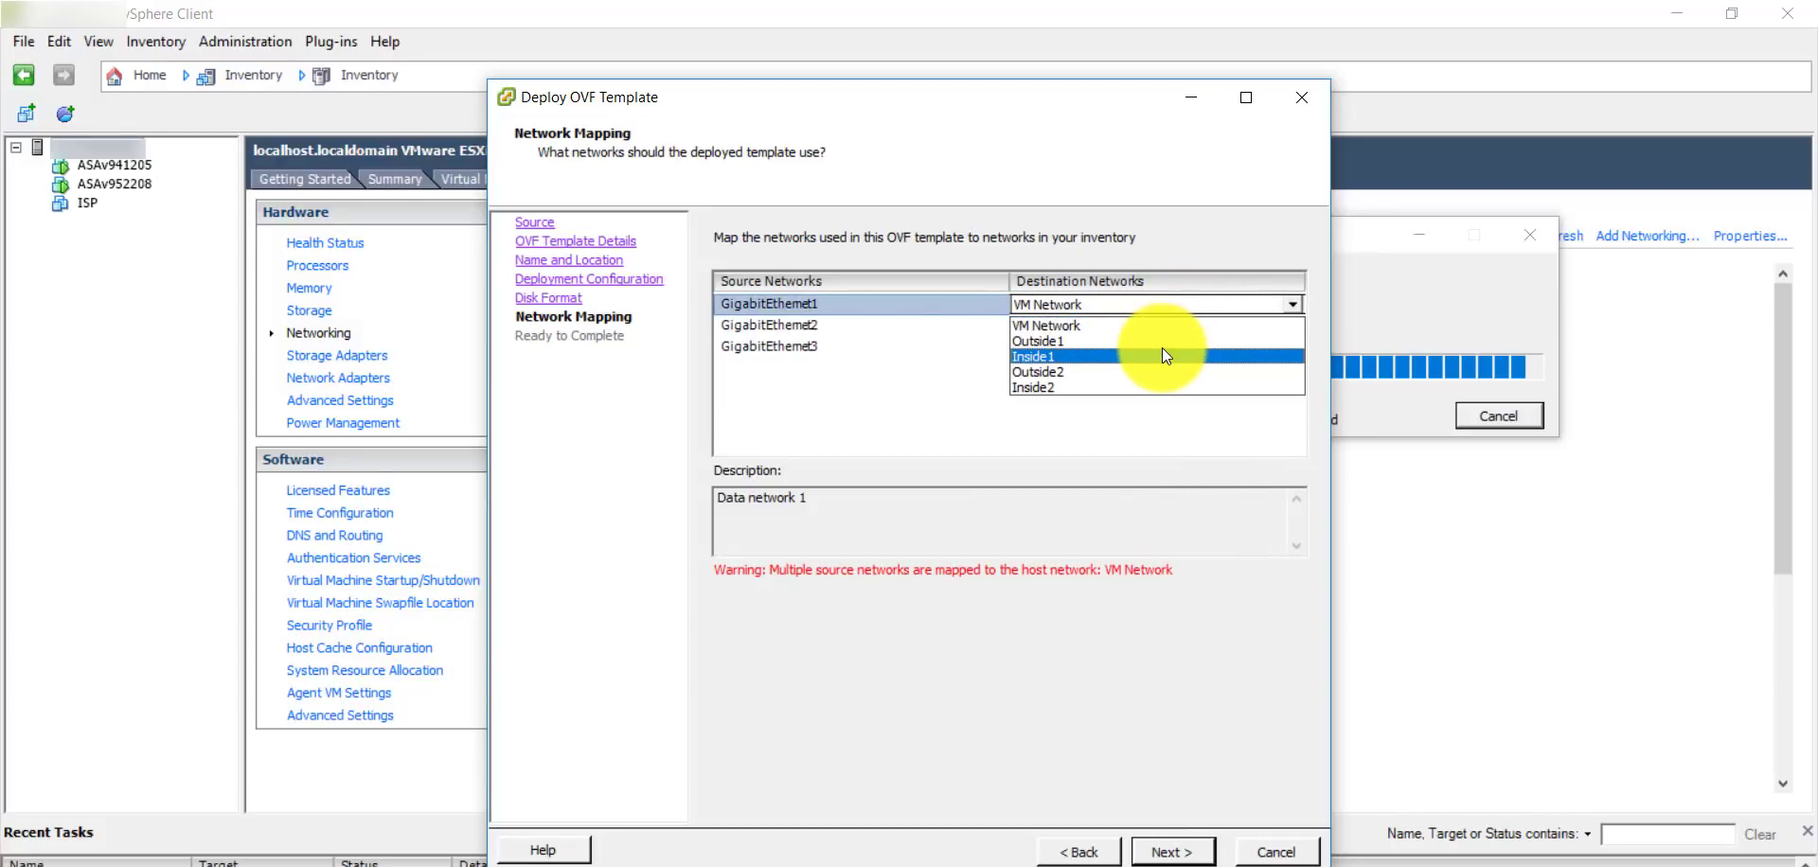
pyautogui.click(1161, 356)
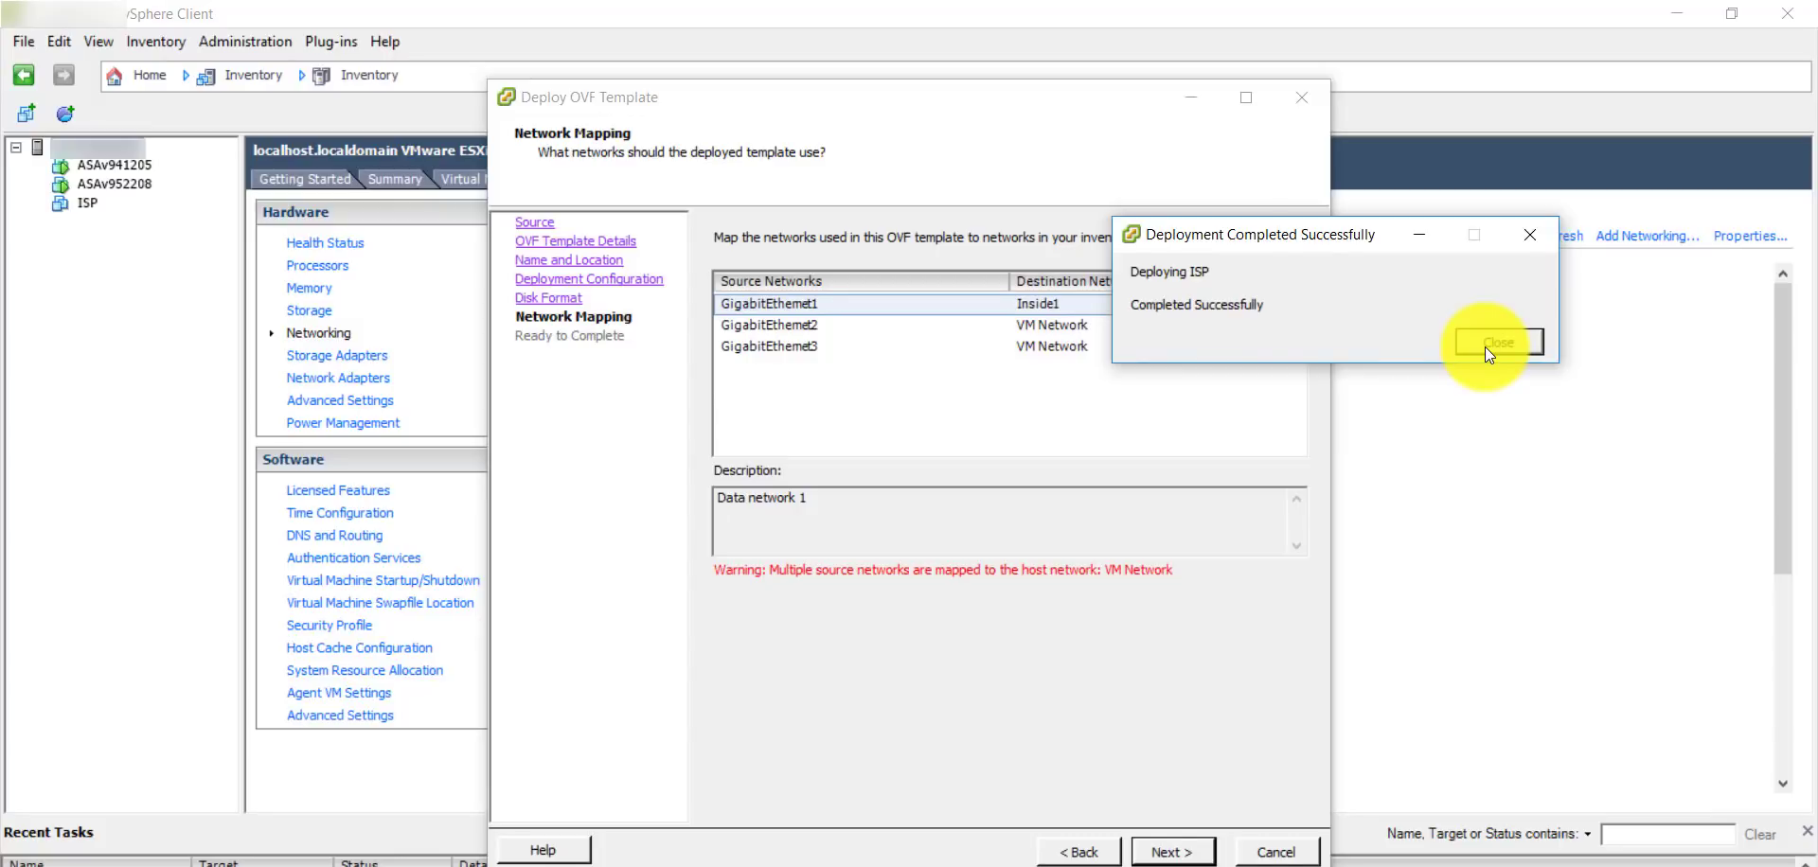
pyautogui.click(1172, 851)
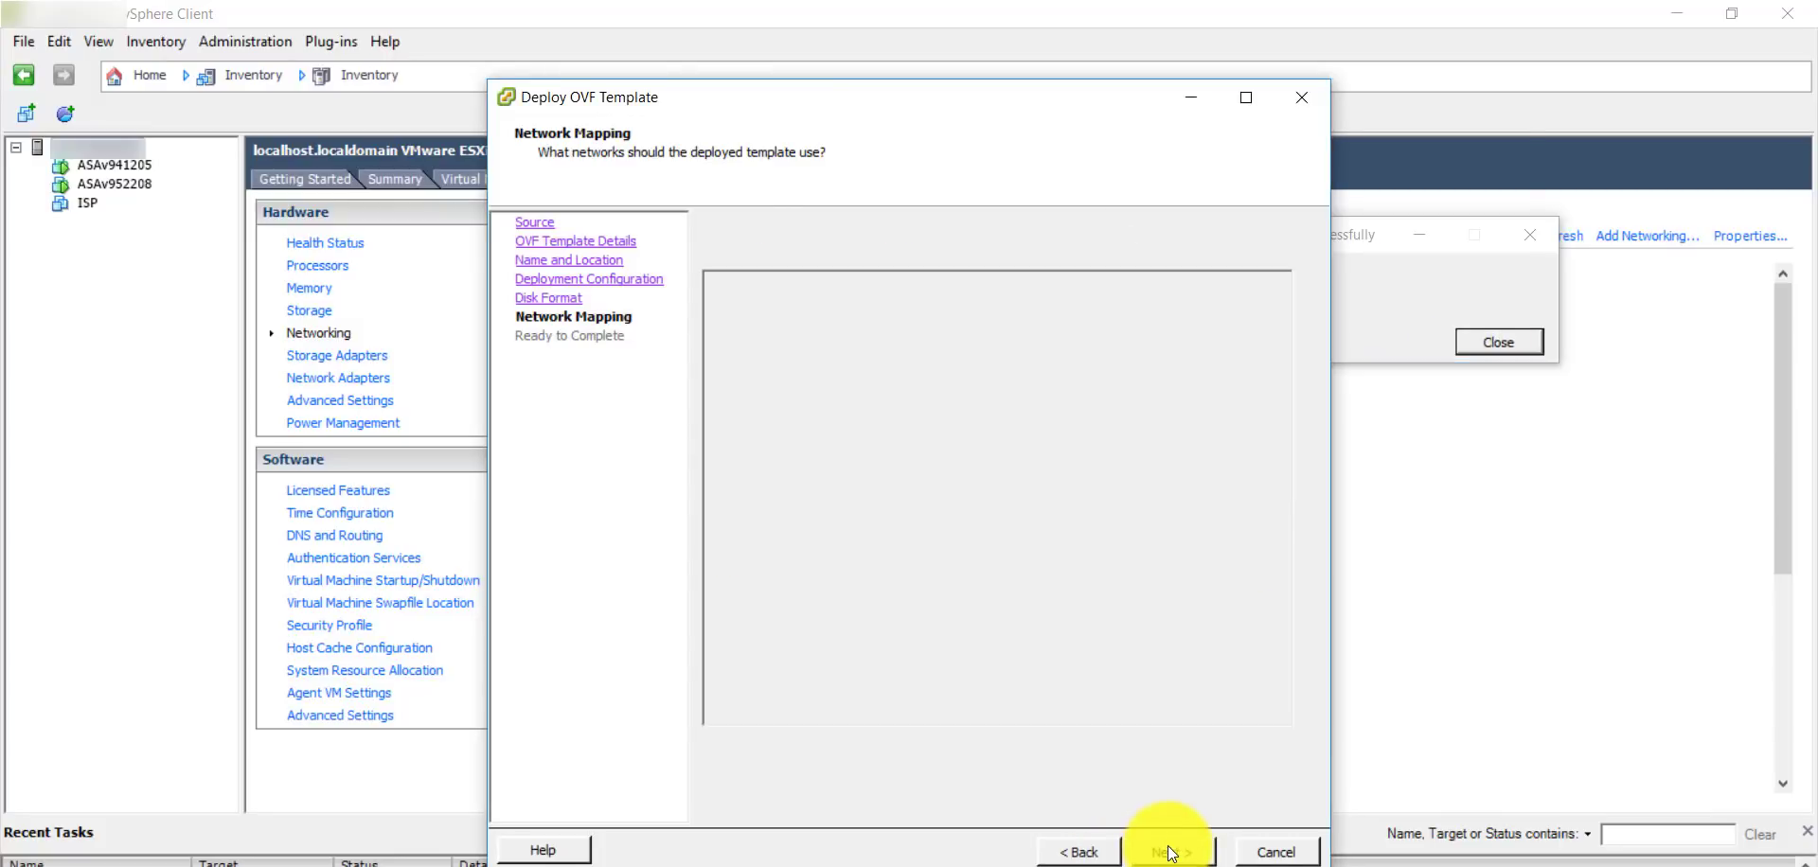
pyautogui.click(1172, 851)
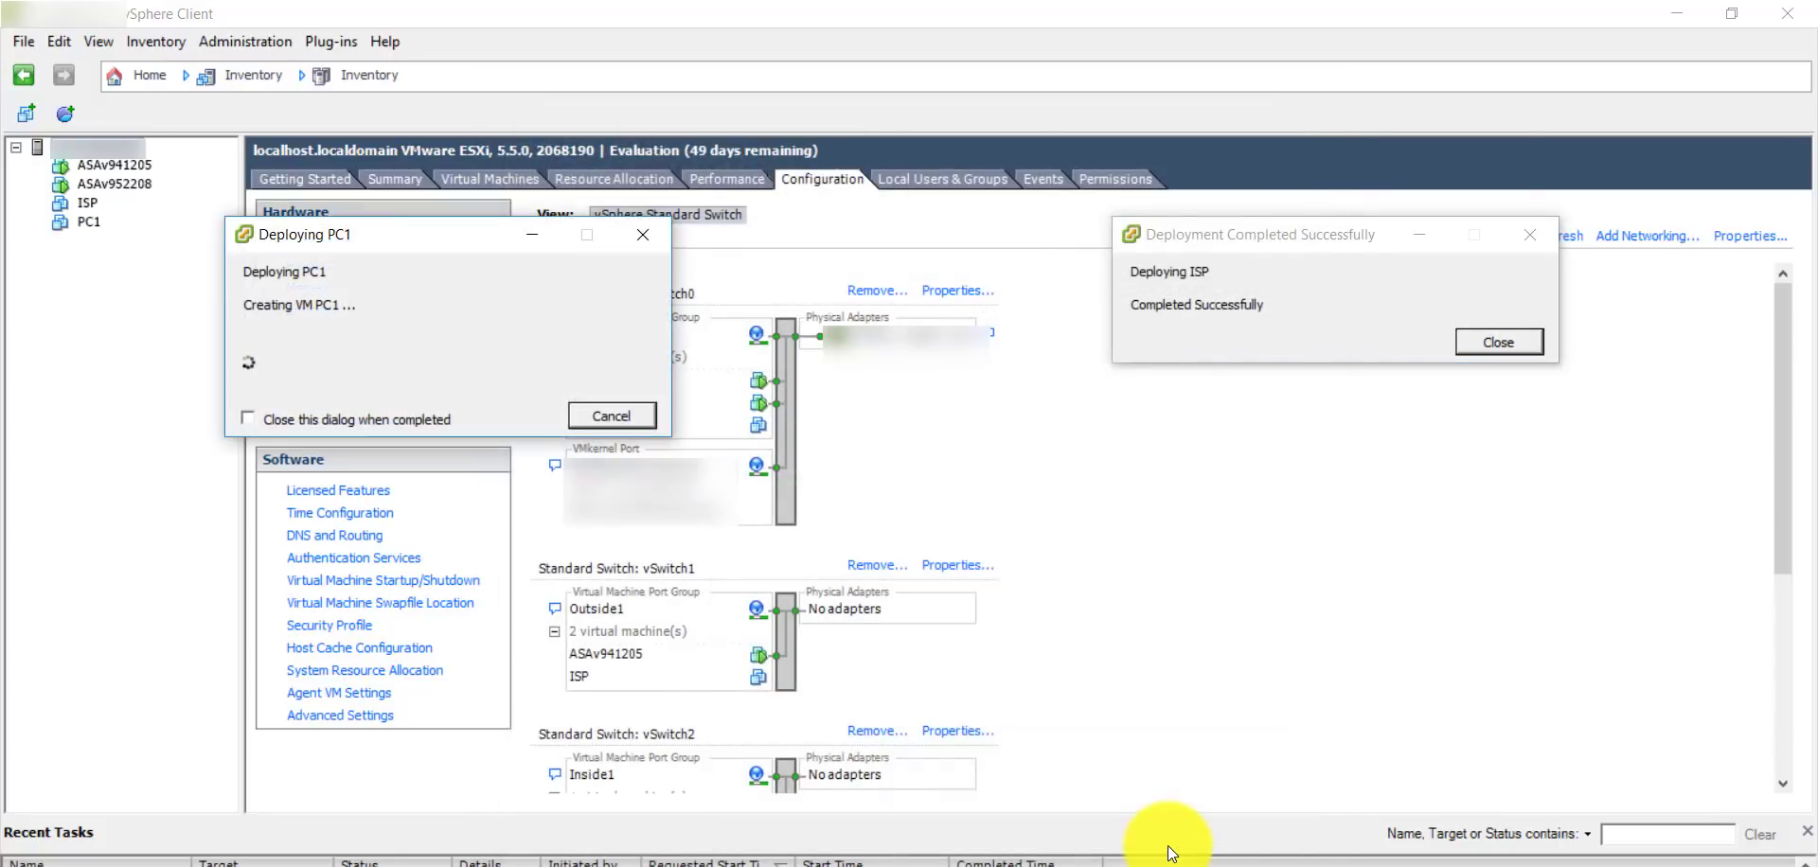
# Dismiss the finished ISP deployment window, power on the ISP virtual machine and move the PC1 progress window aside.
pyautogui.click(1496, 342)
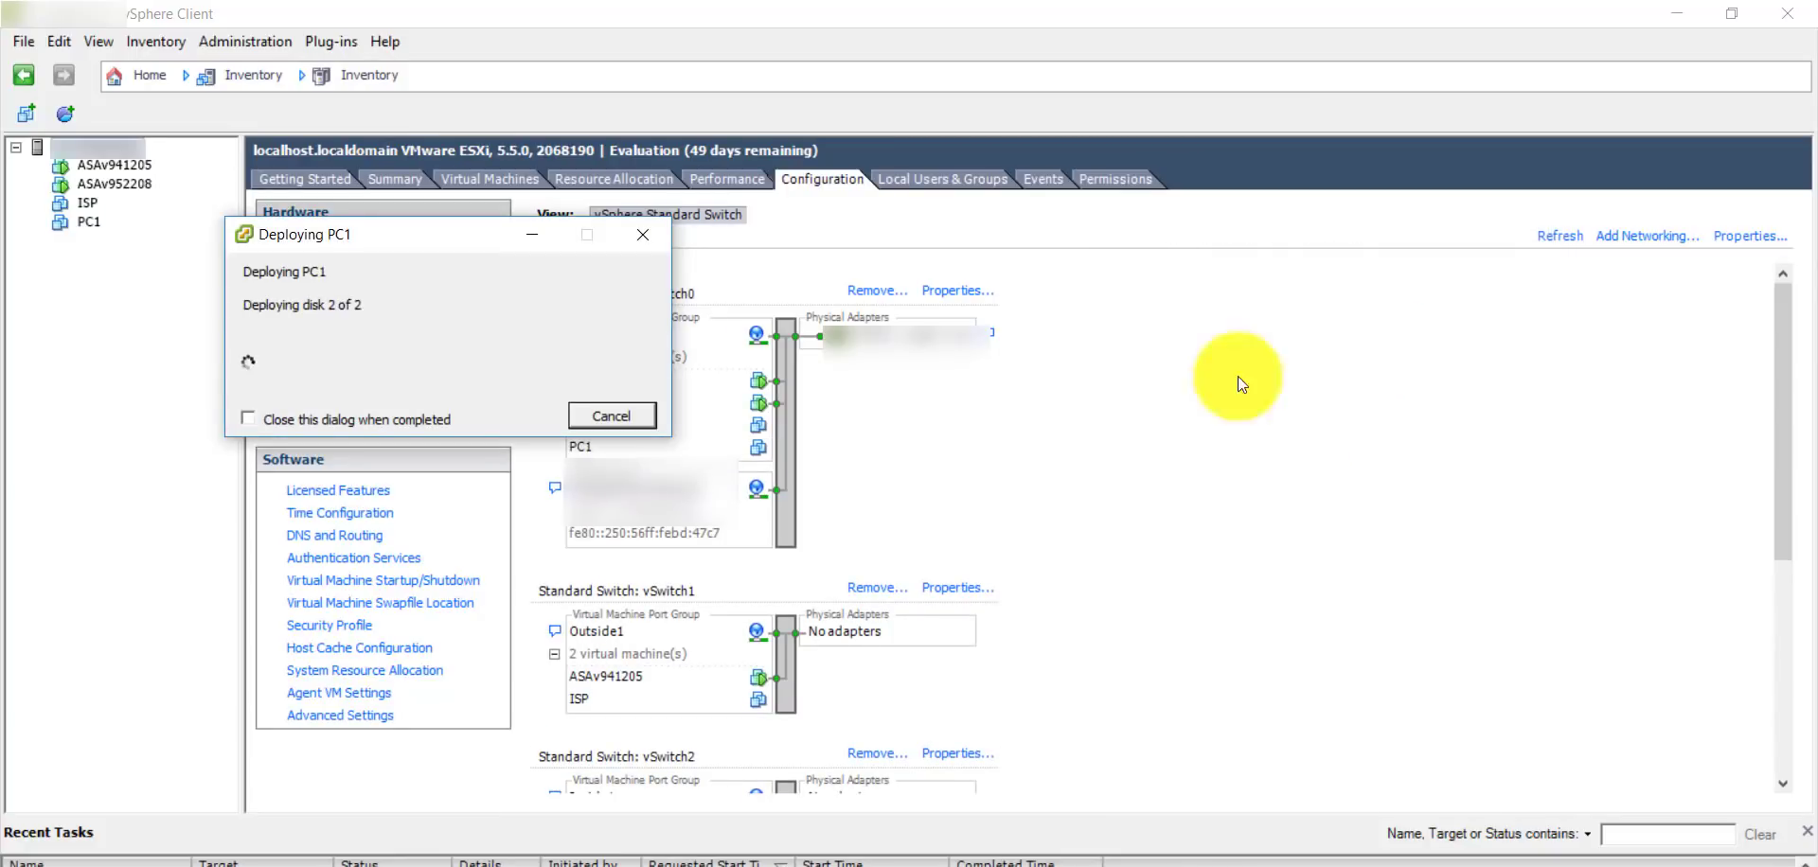
pyautogui.click(85, 203)
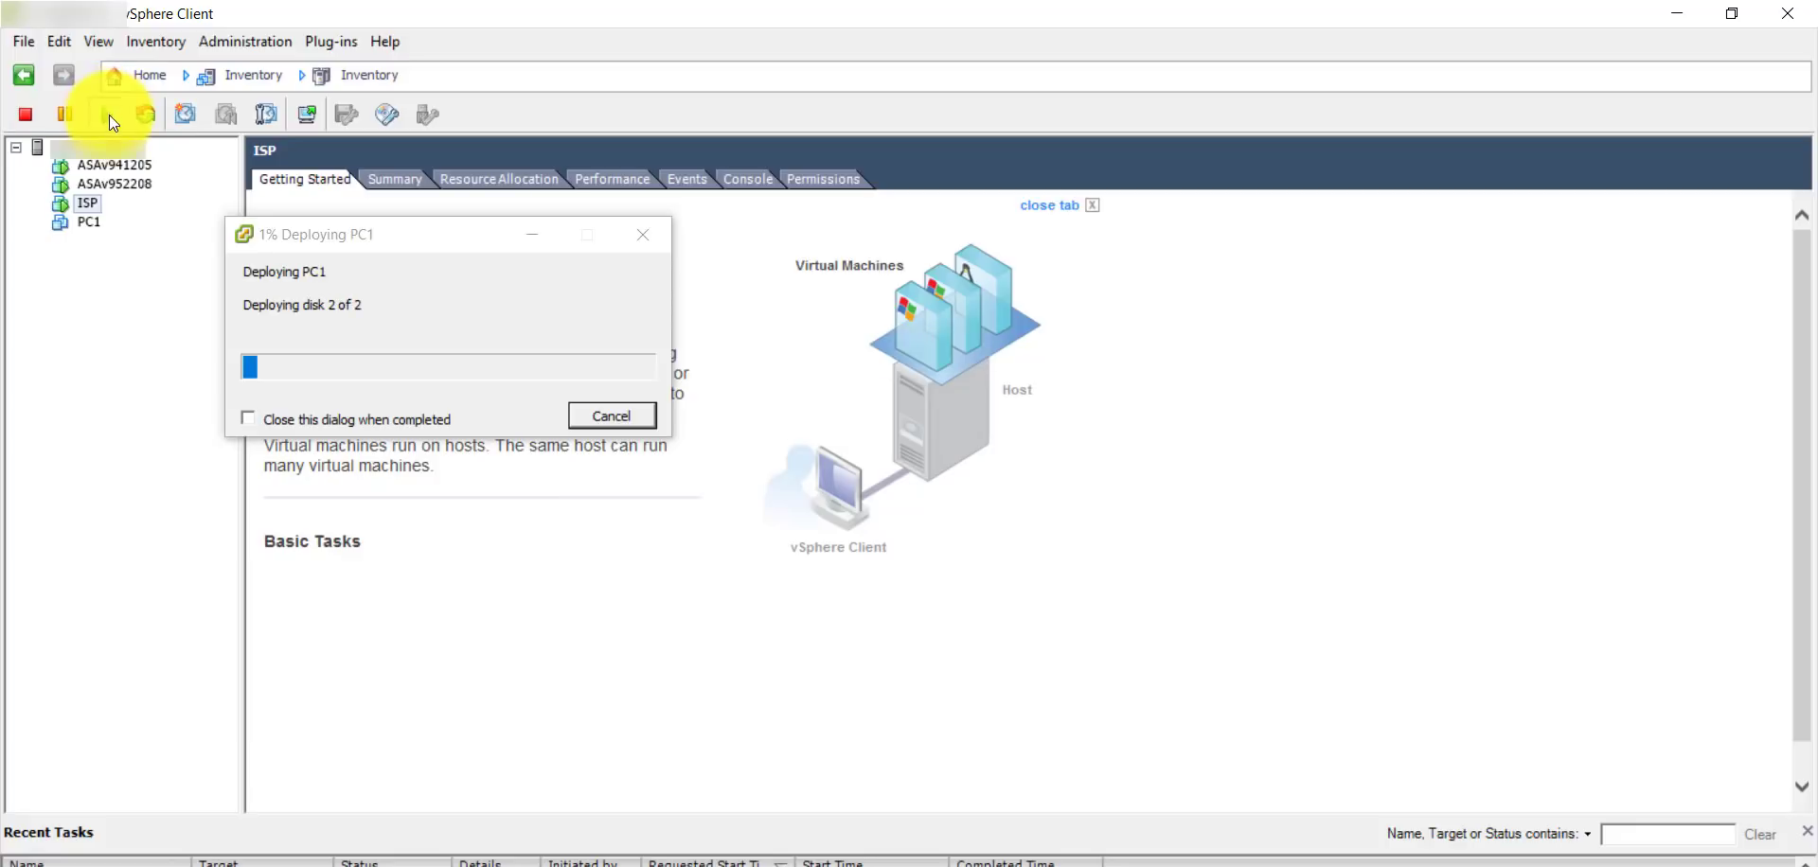
pyautogui.moveTo(391, 227); pyautogui.dragTo(541, 225)
pyautogui.moveTo(926, 241); pyautogui.dragTo(1435, 294)
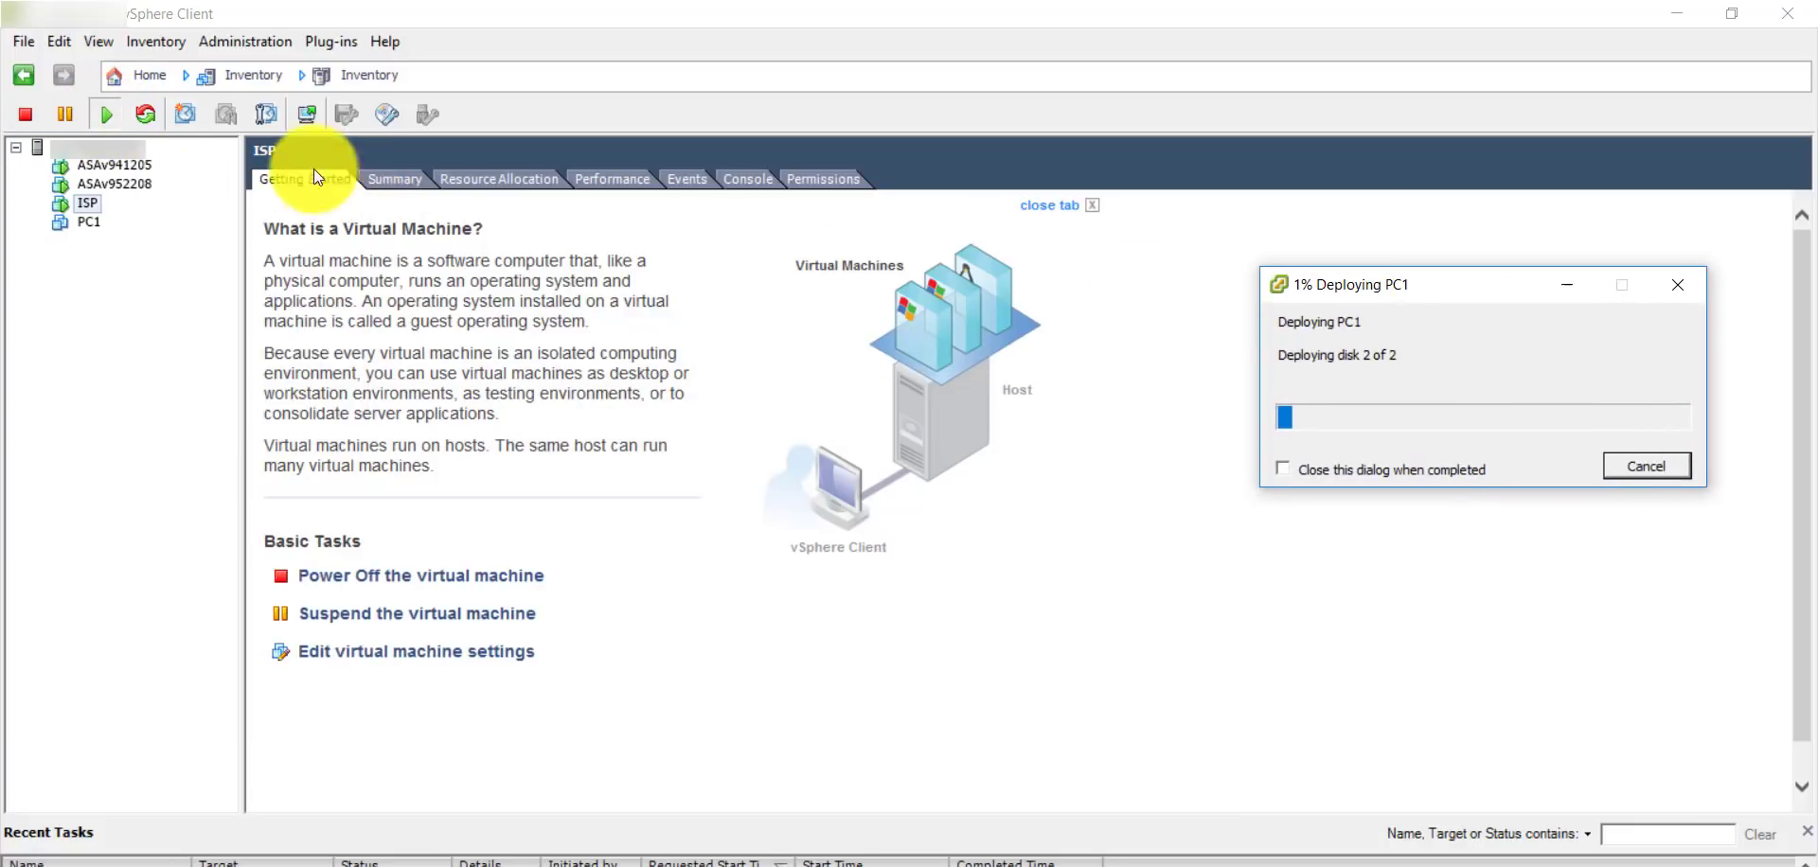
# Start another OVF template deployment from the same csr1000v source file and accept its template details.
pyautogui.click(21, 41)
pyautogui.click(80, 96)
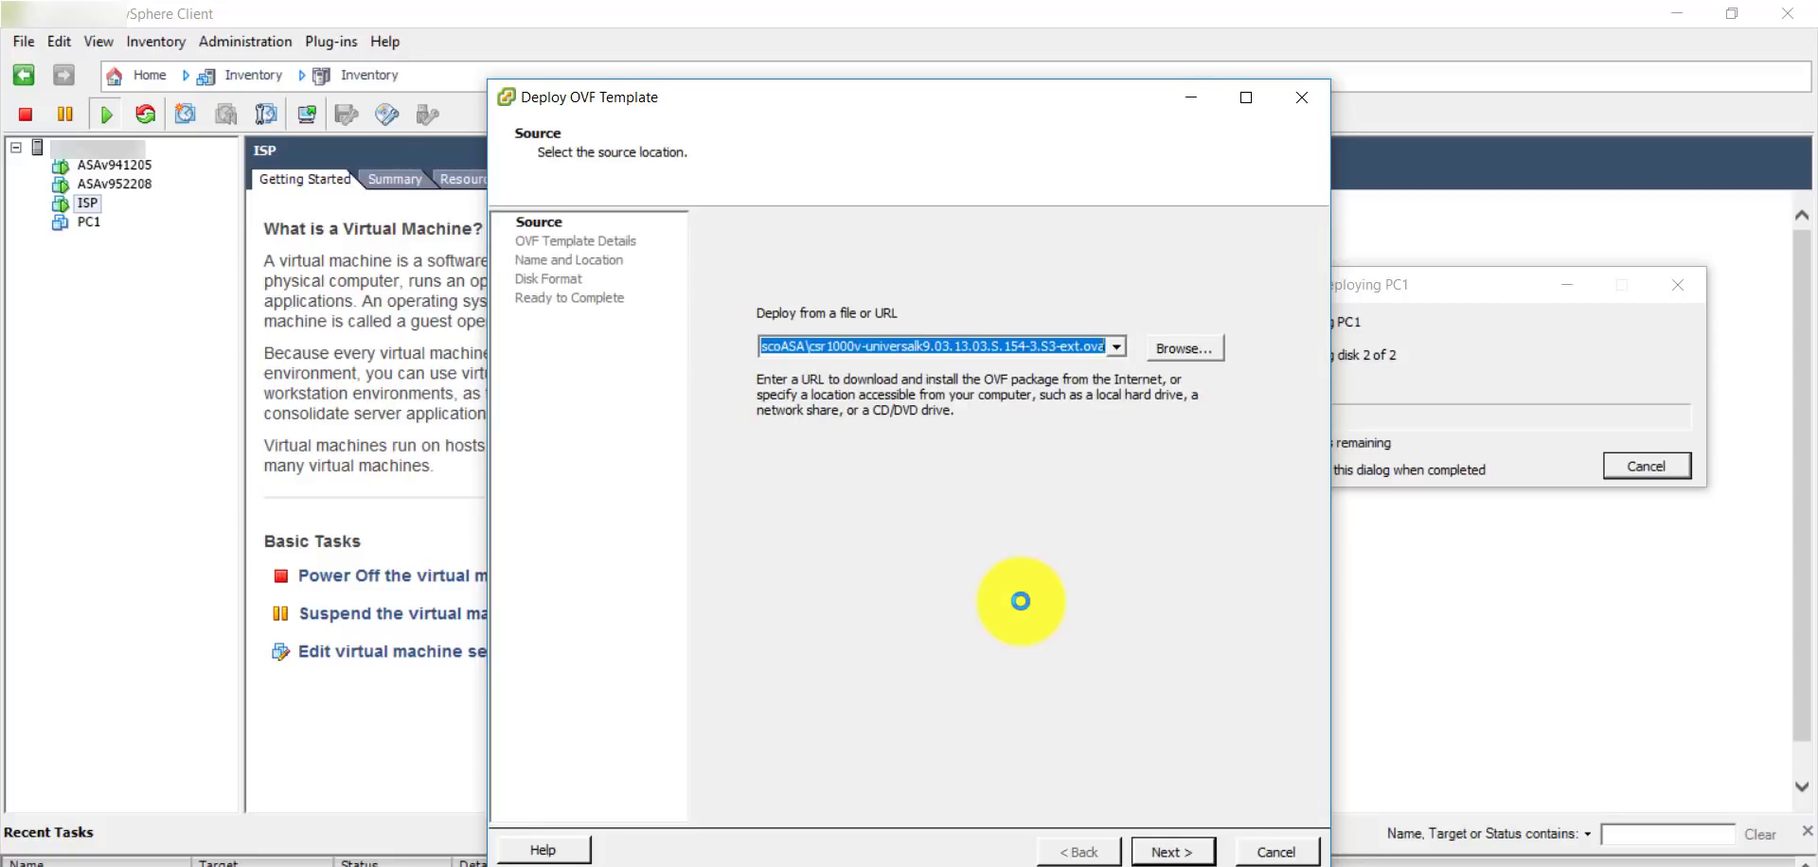
pyautogui.click(1161, 850)
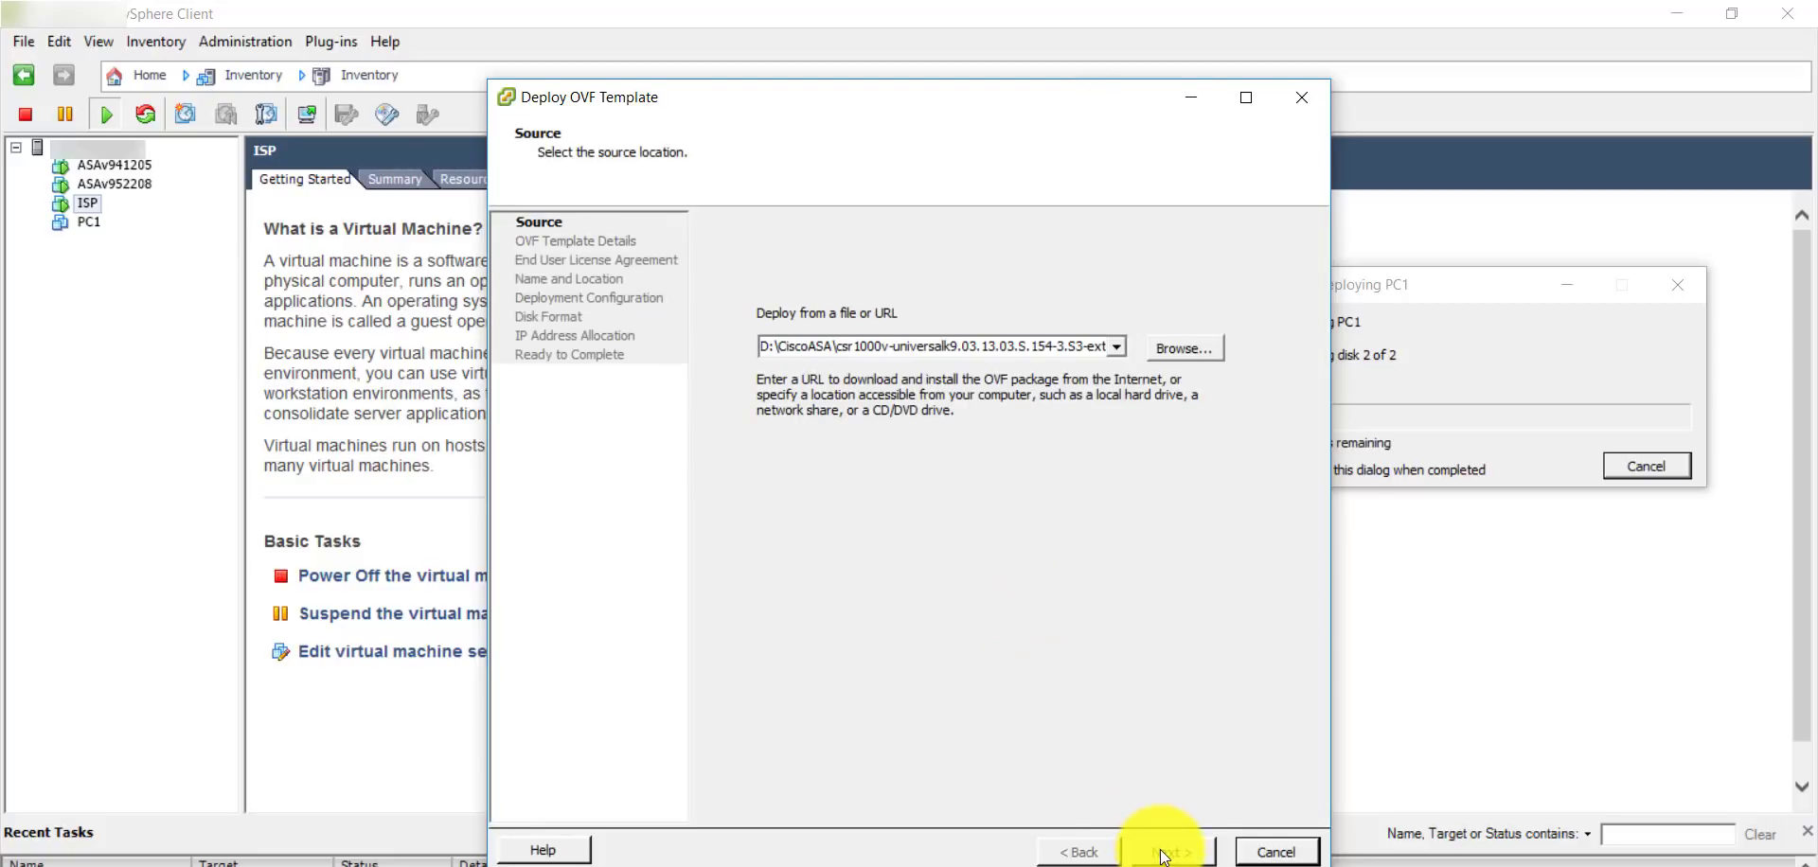
pyautogui.click(1163, 850)
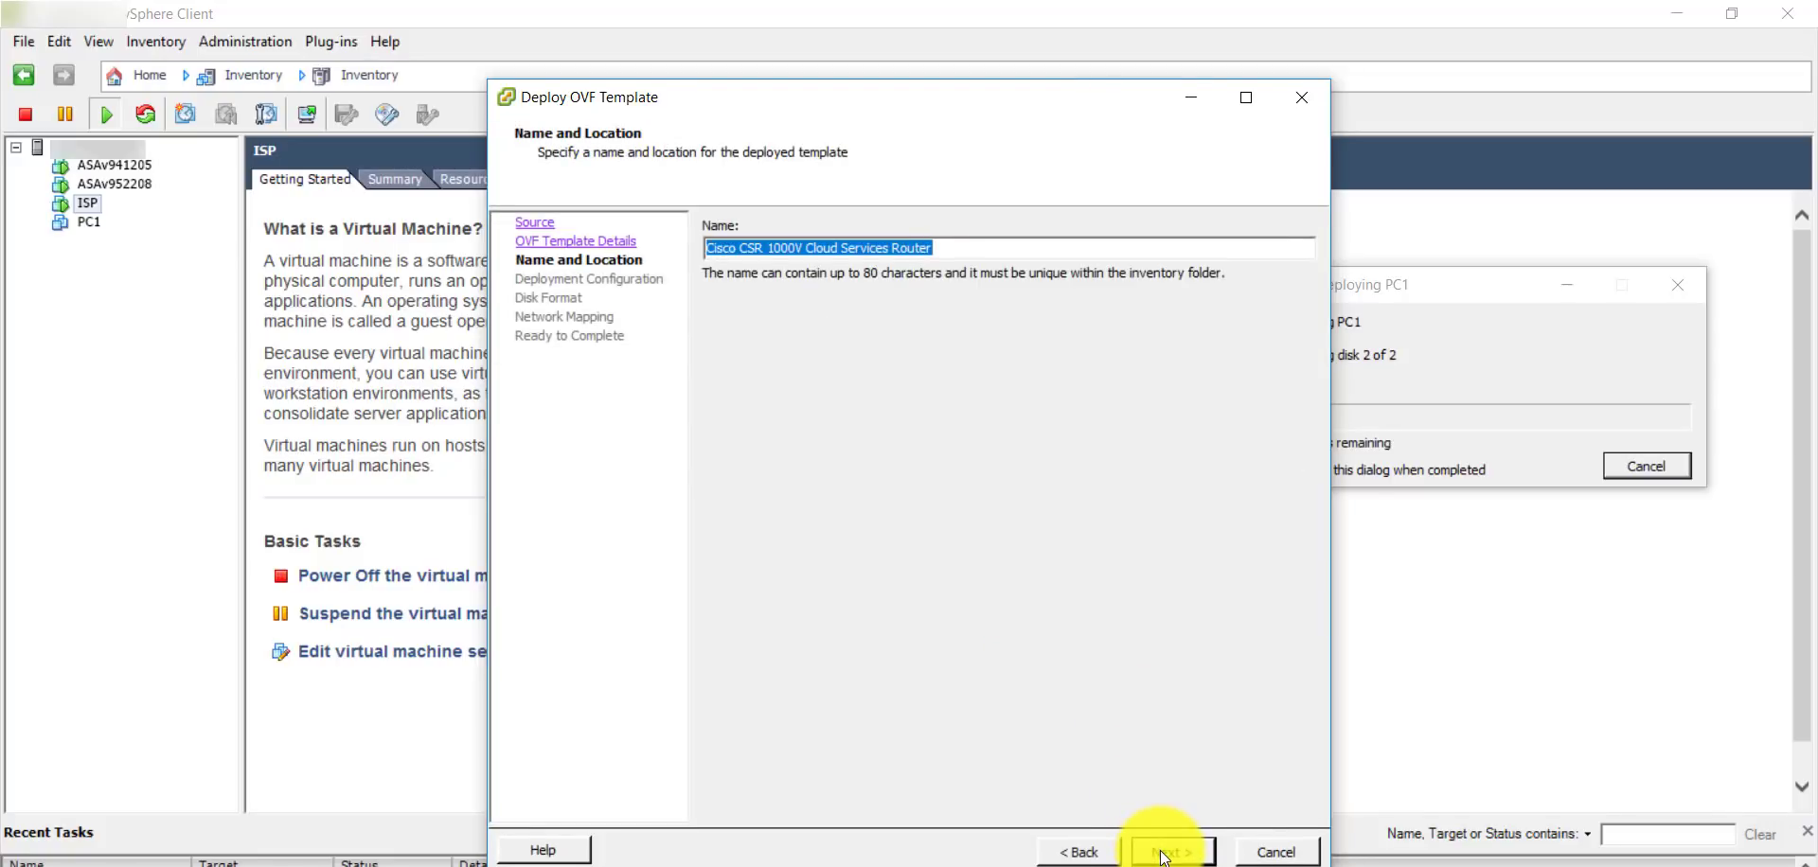
# Name the virtual machine PC2 and accept the Small deployment configuration and the default disk format.
pyautogui.write('PC2')
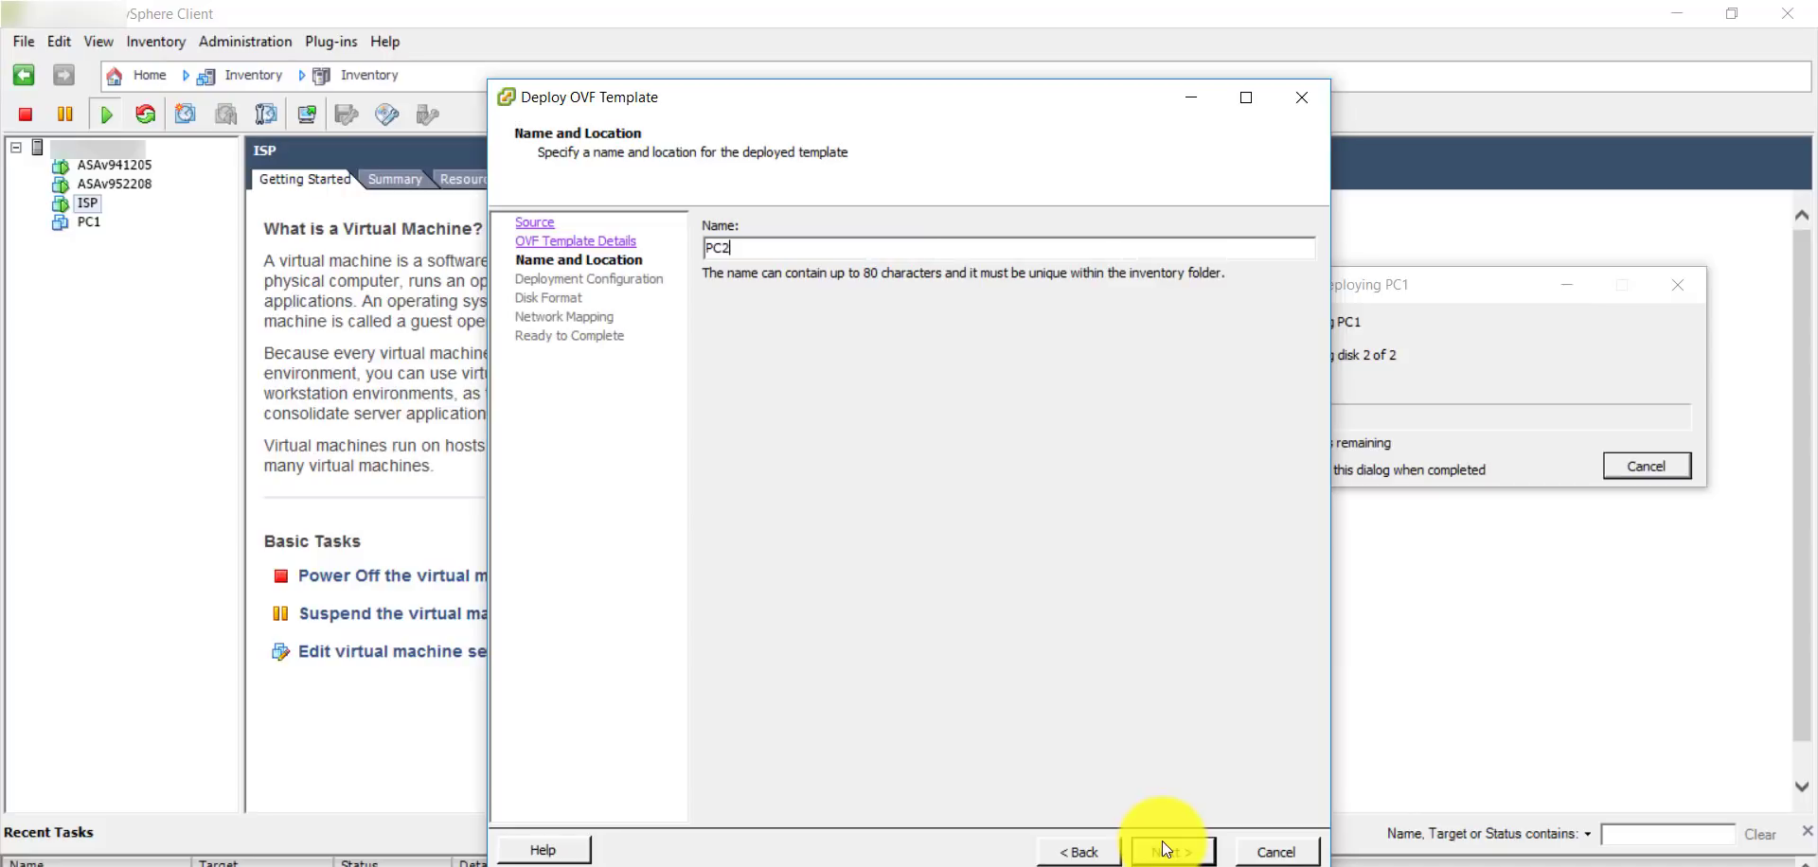
pyautogui.click(1163, 852)
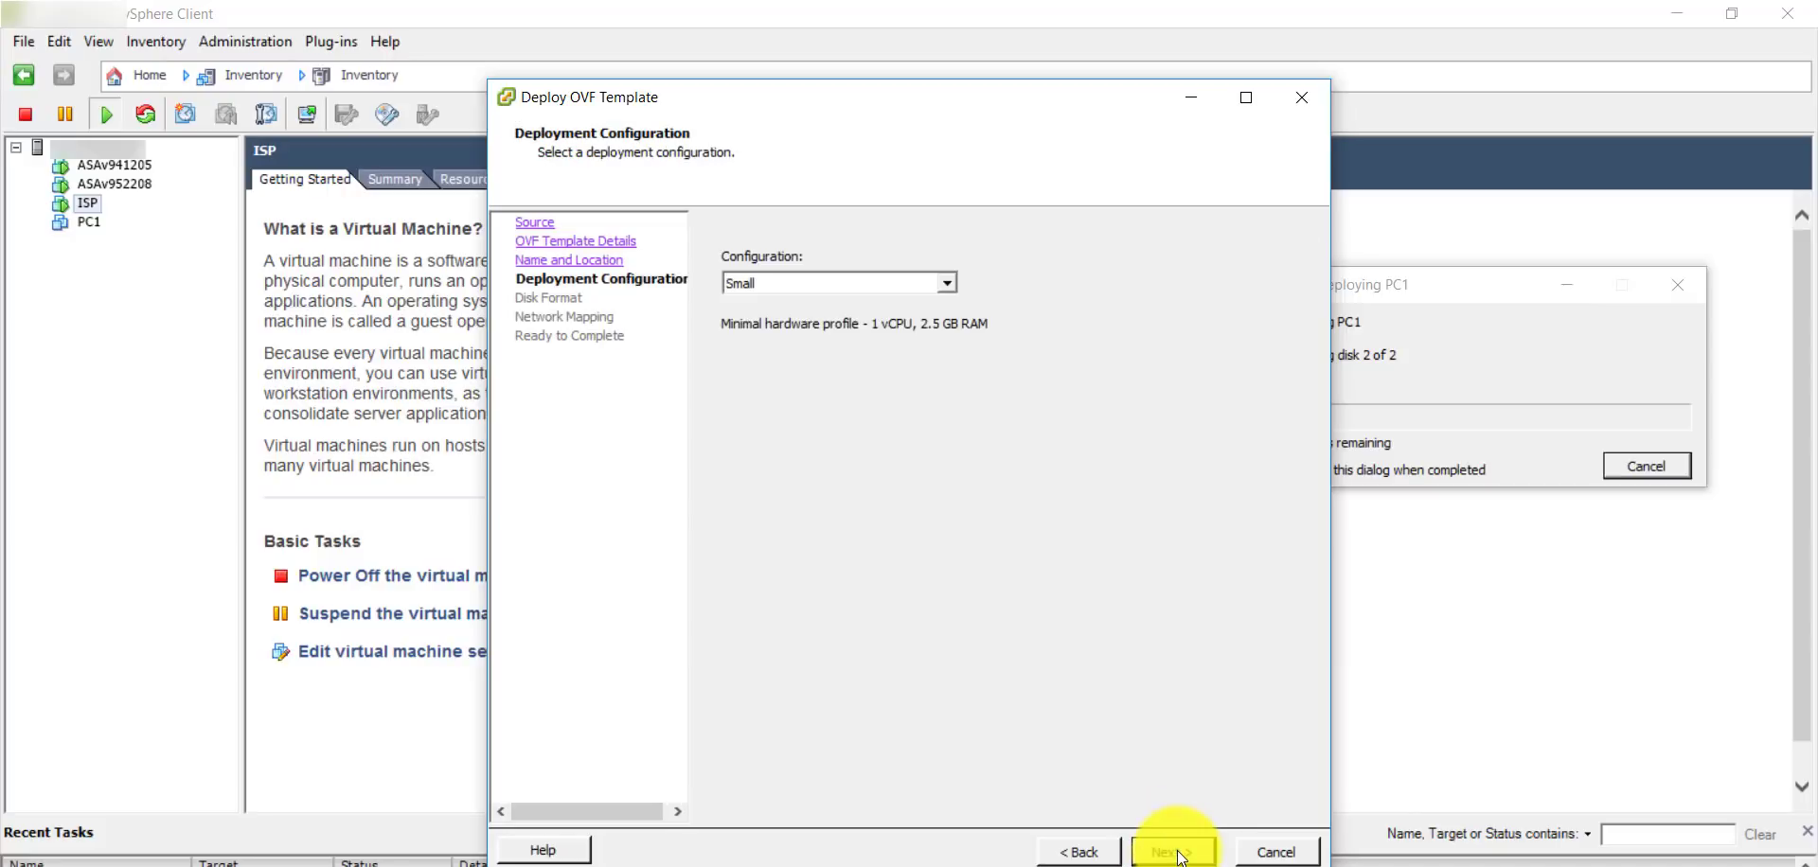
pyautogui.click(1177, 852)
pyautogui.click(1177, 852)
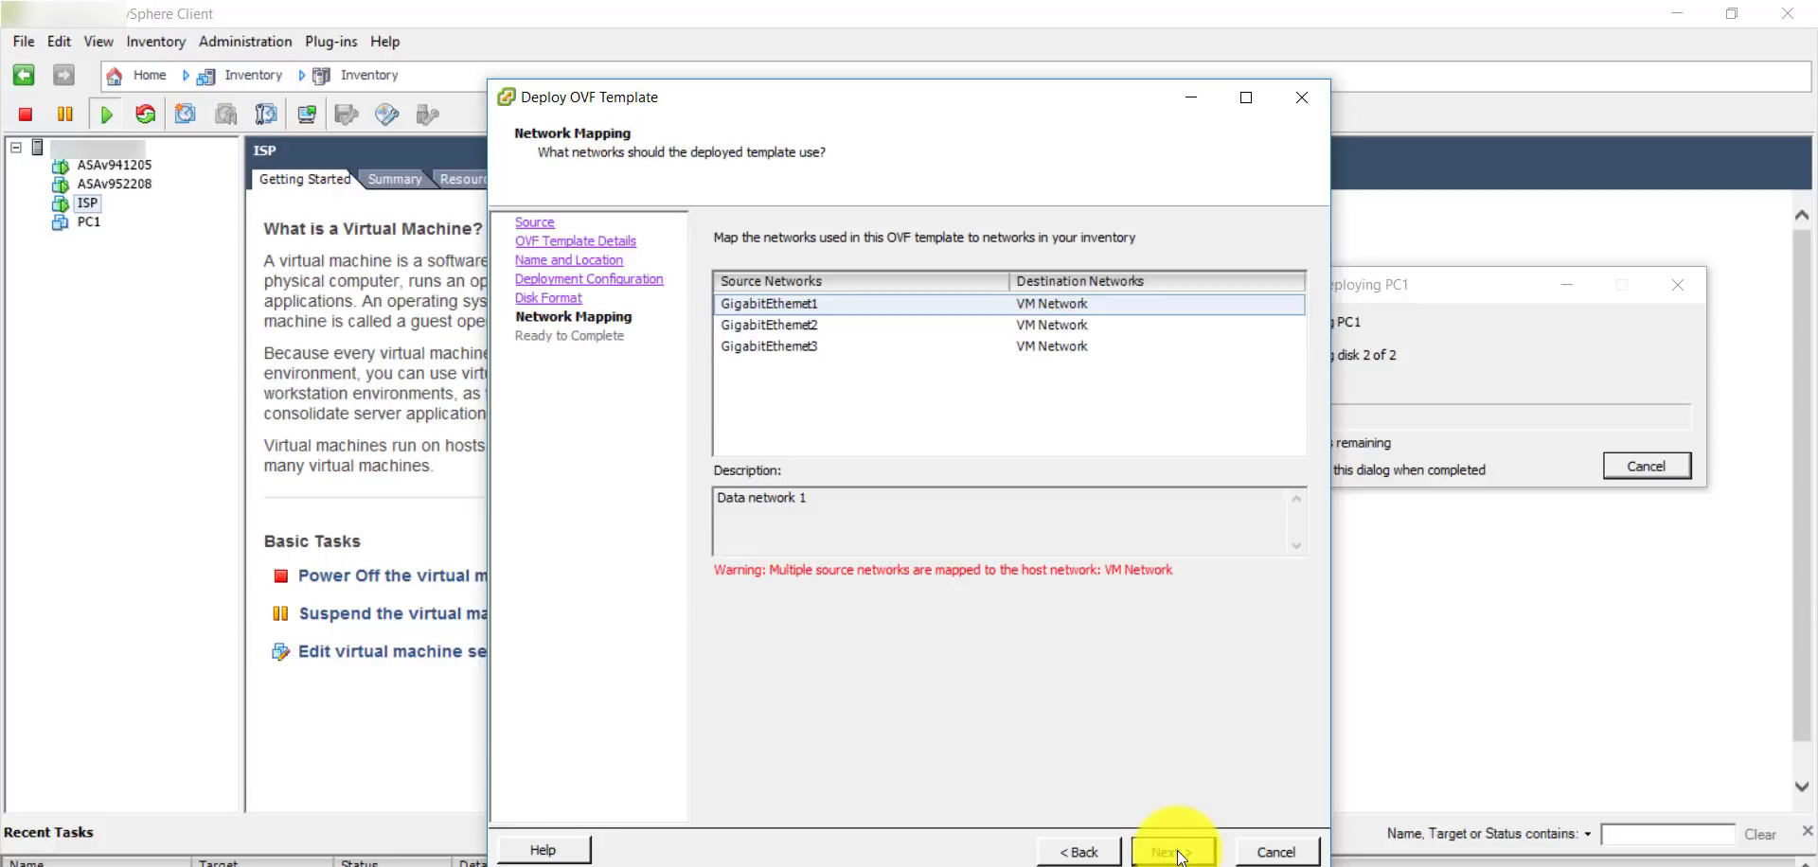
# Map PC2's GigabitEthernet1 to the Inside2 network, start the deployment and move its progress window off the inventory.
pyautogui.click(1132, 305)
pyautogui.click(1133, 305)
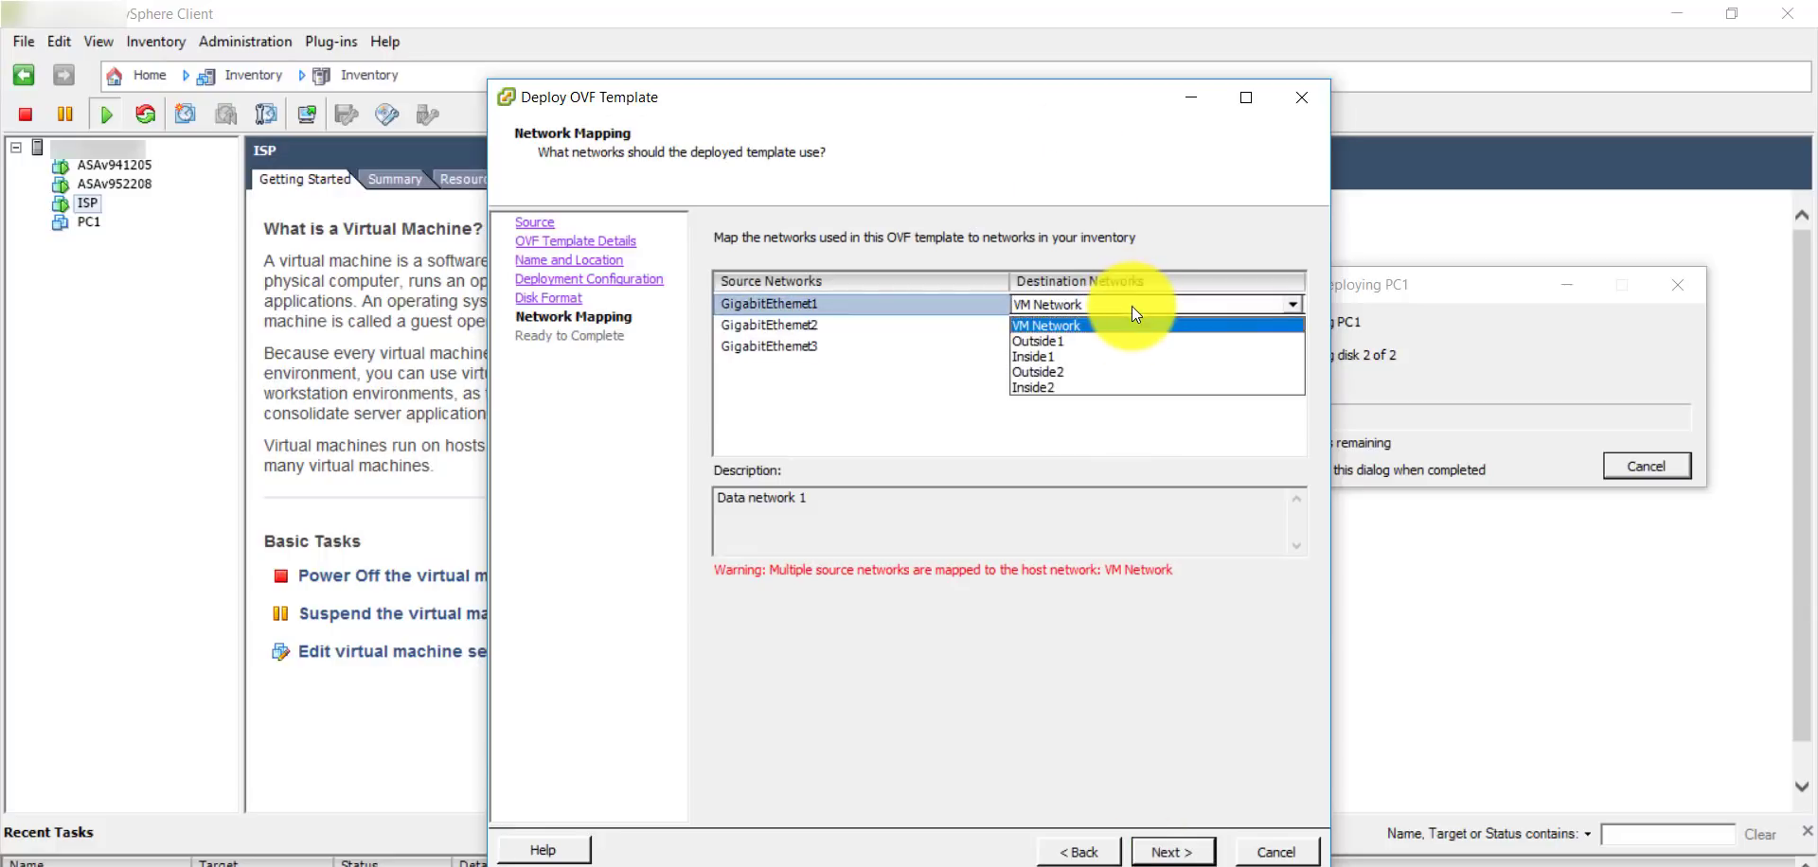
pyautogui.click(1111, 388)
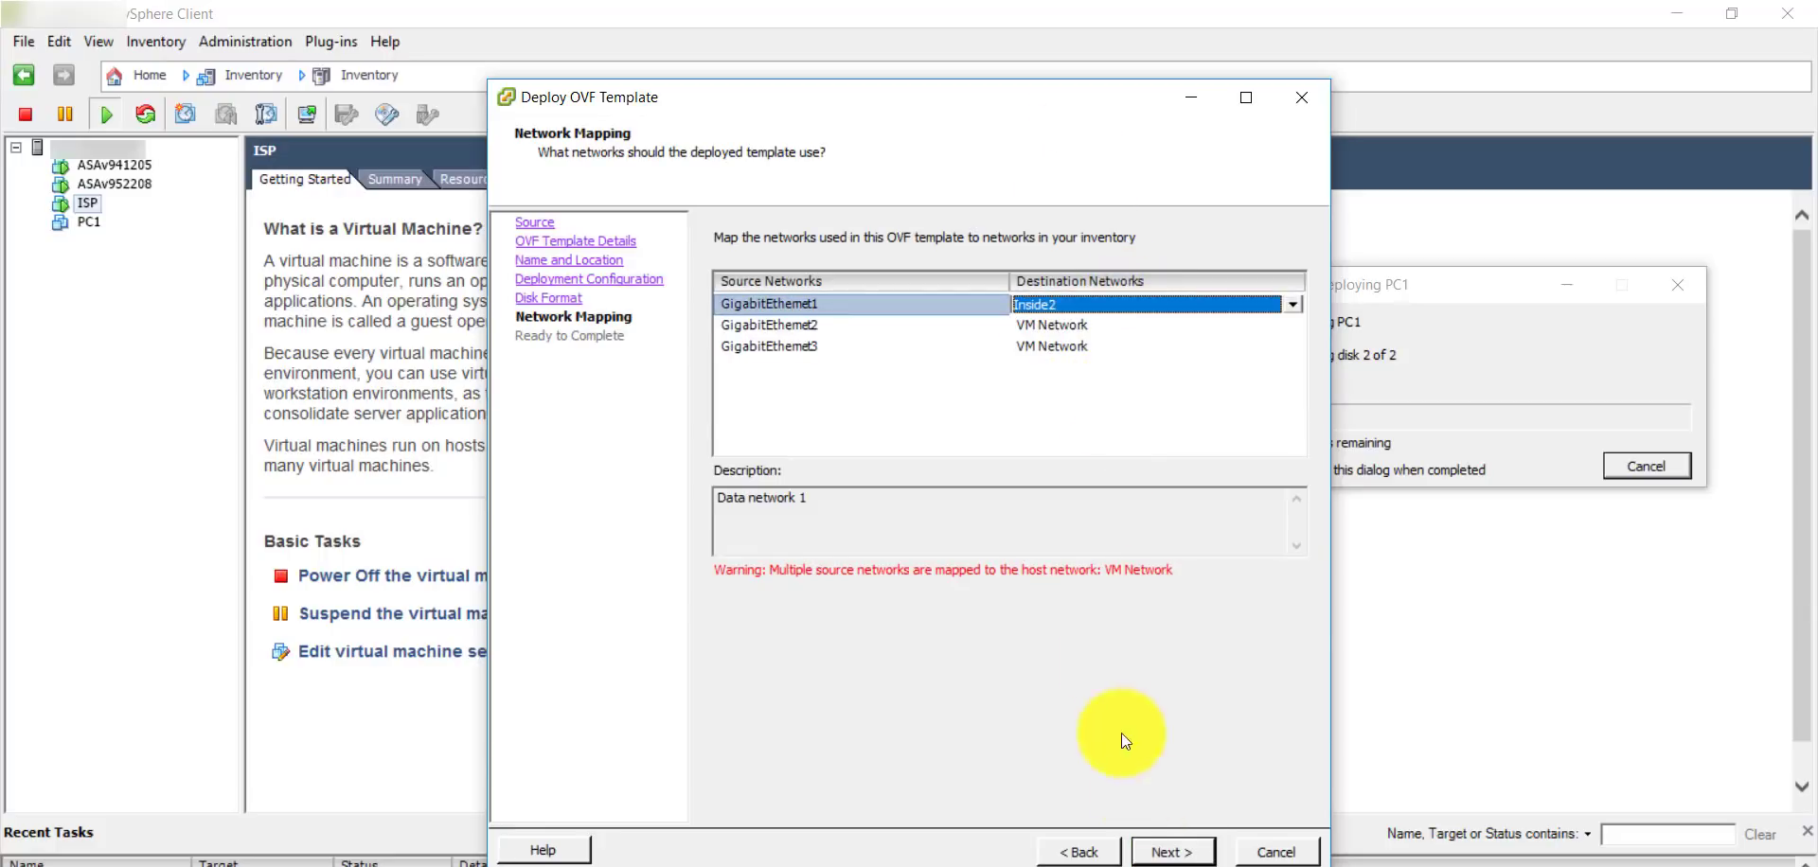
pyautogui.click(1174, 852)
pyautogui.click(1172, 853)
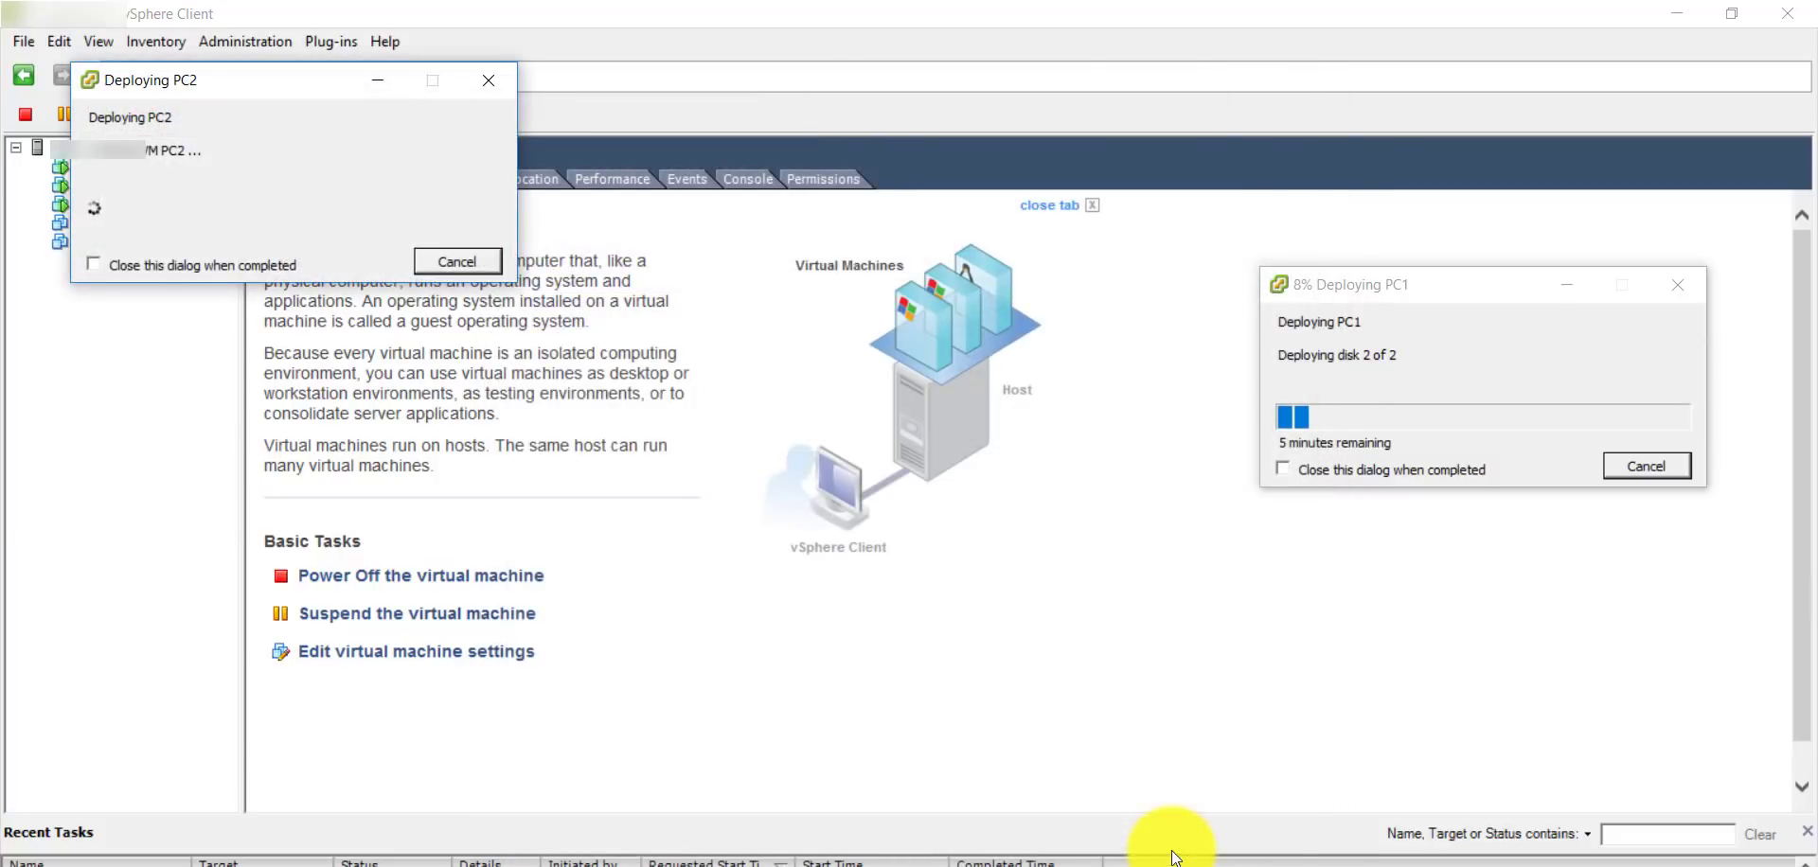
pyautogui.moveTo(263, 89); pyautogui.dragTo(883, 429)
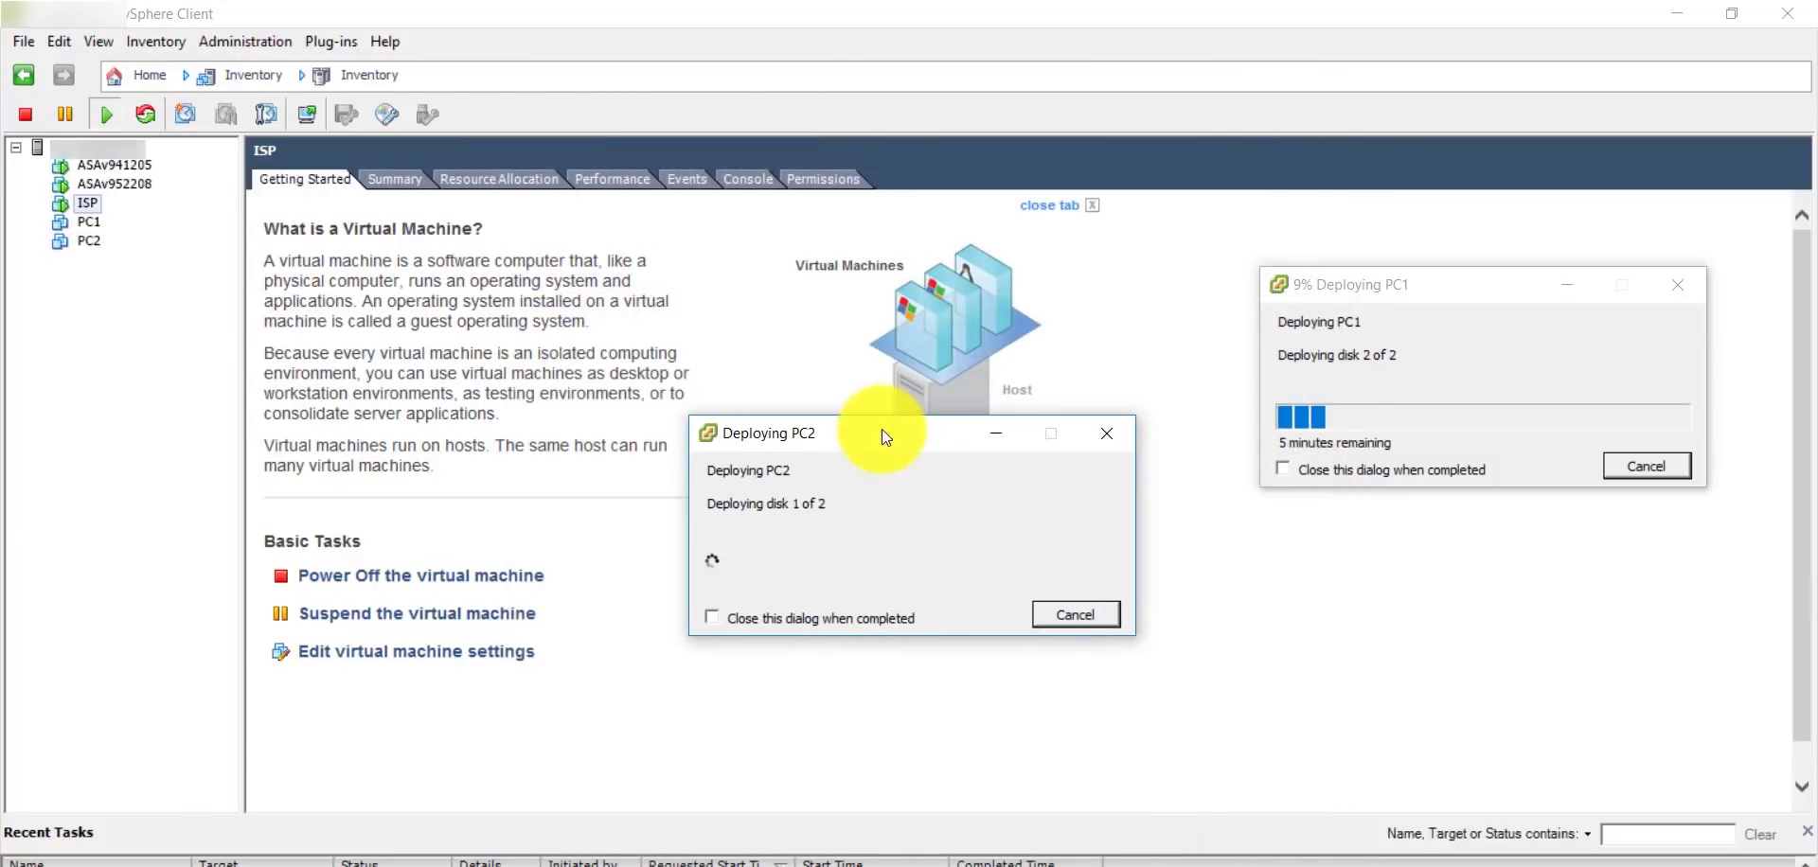
# Open the console of the ASAv941205 virtual machine and minimize the PC2 and PC1 deployment windows.
pyautogui.click(98, 167)
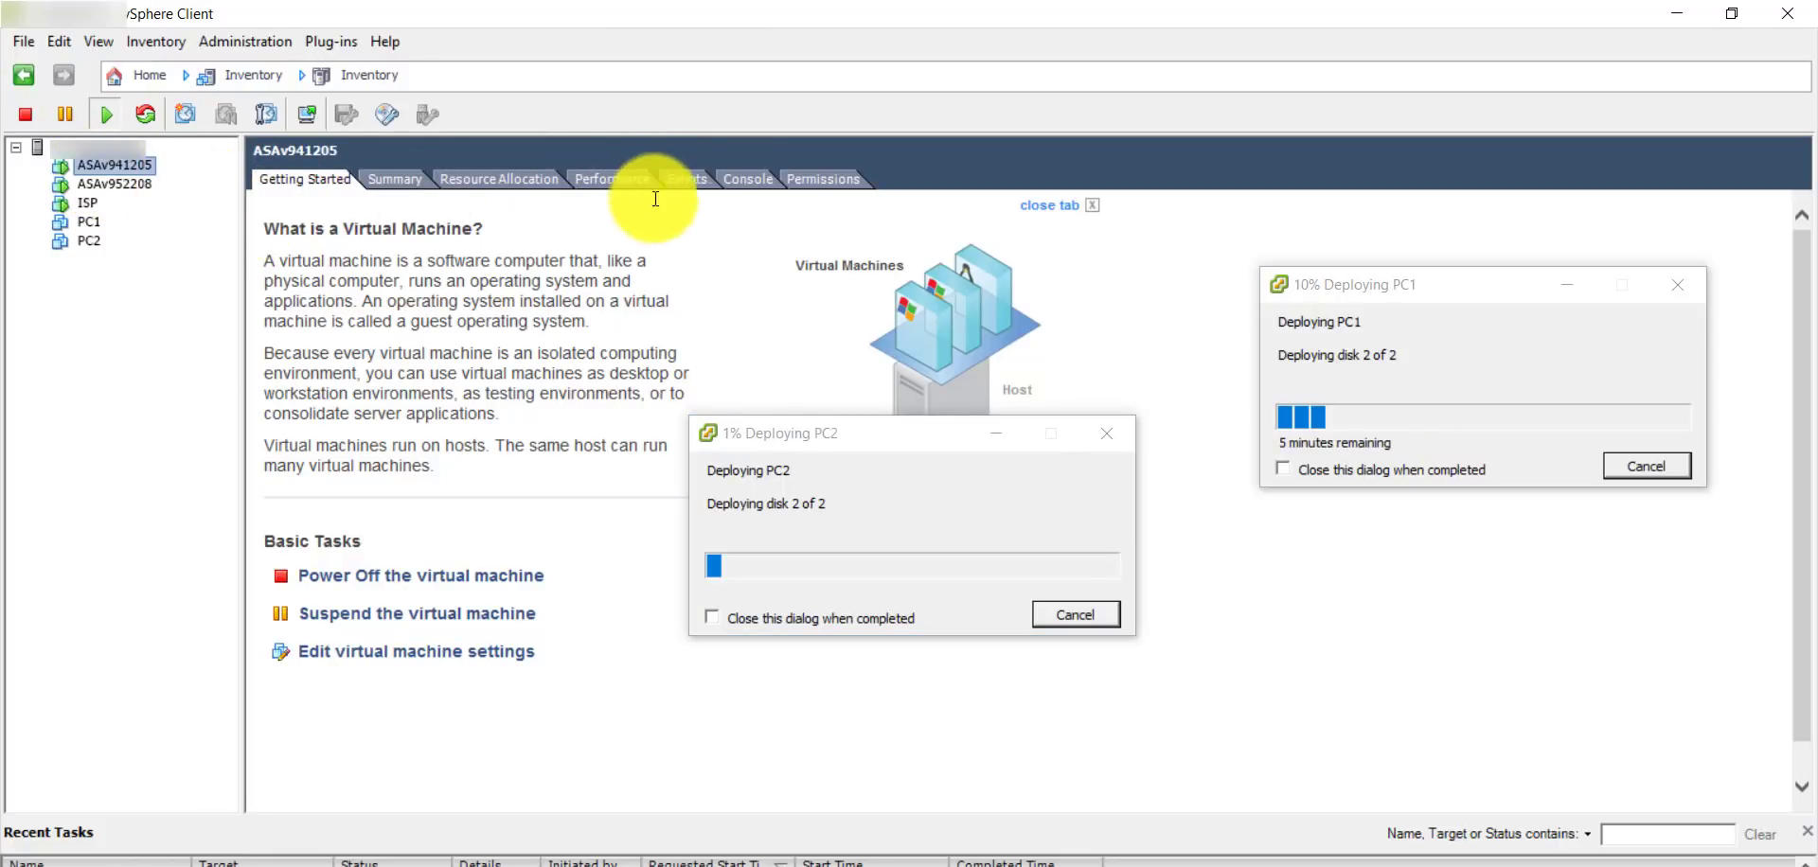
pyautogui.click(748, 179)
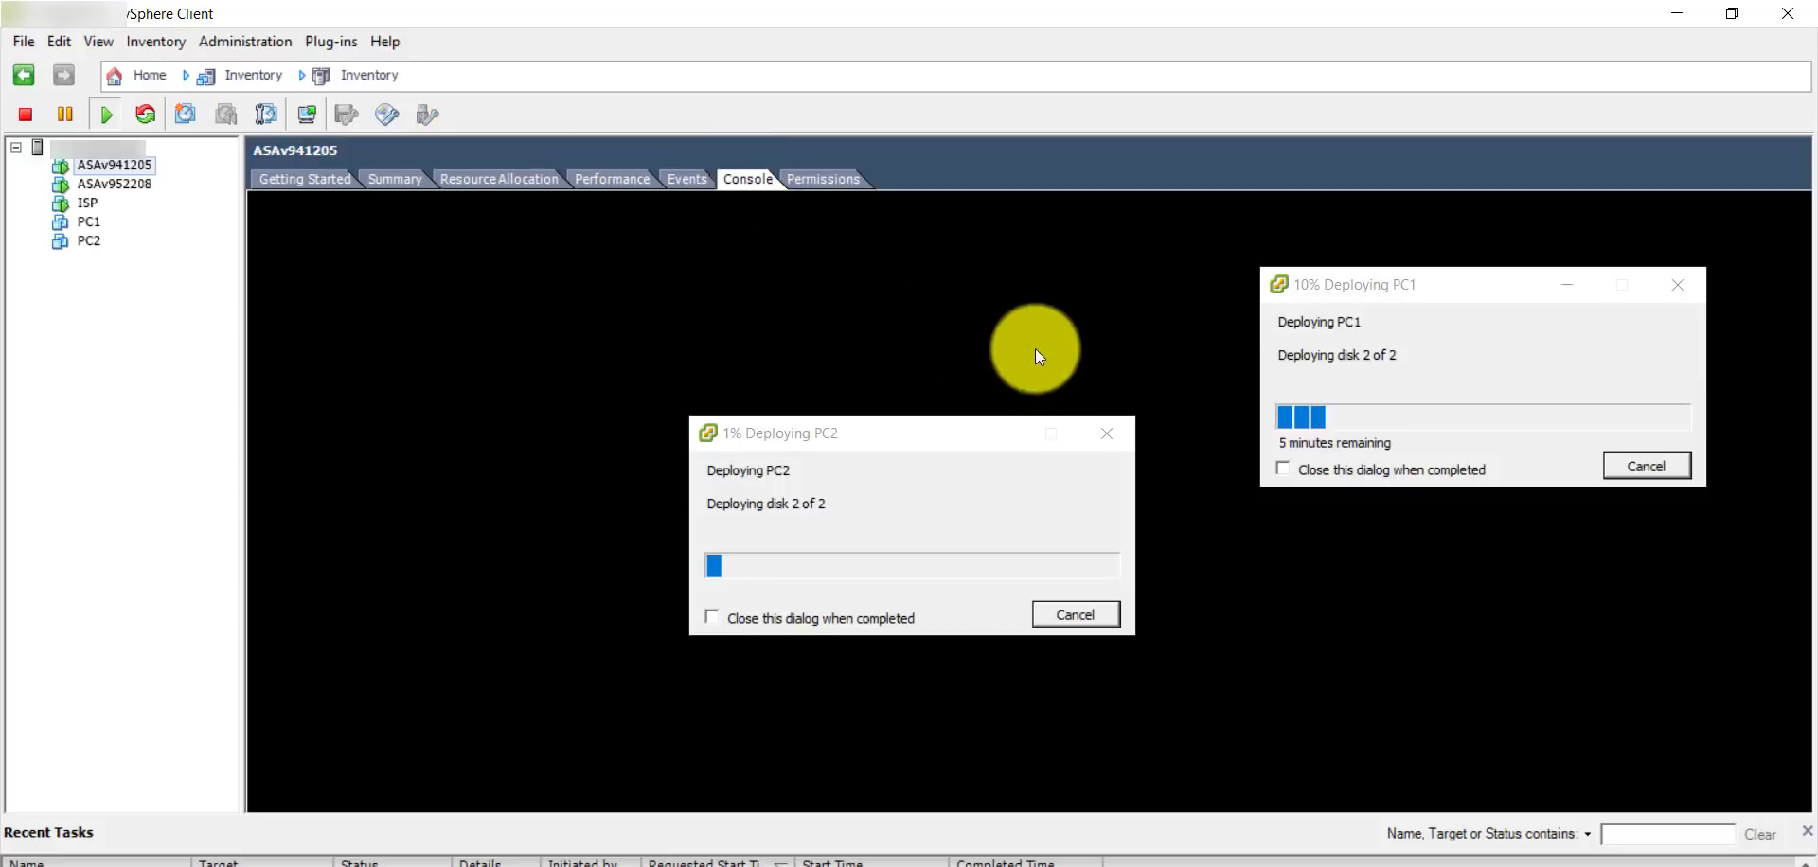
pyautogui.click(998, 445)
pyautogui.click(1570, 286)
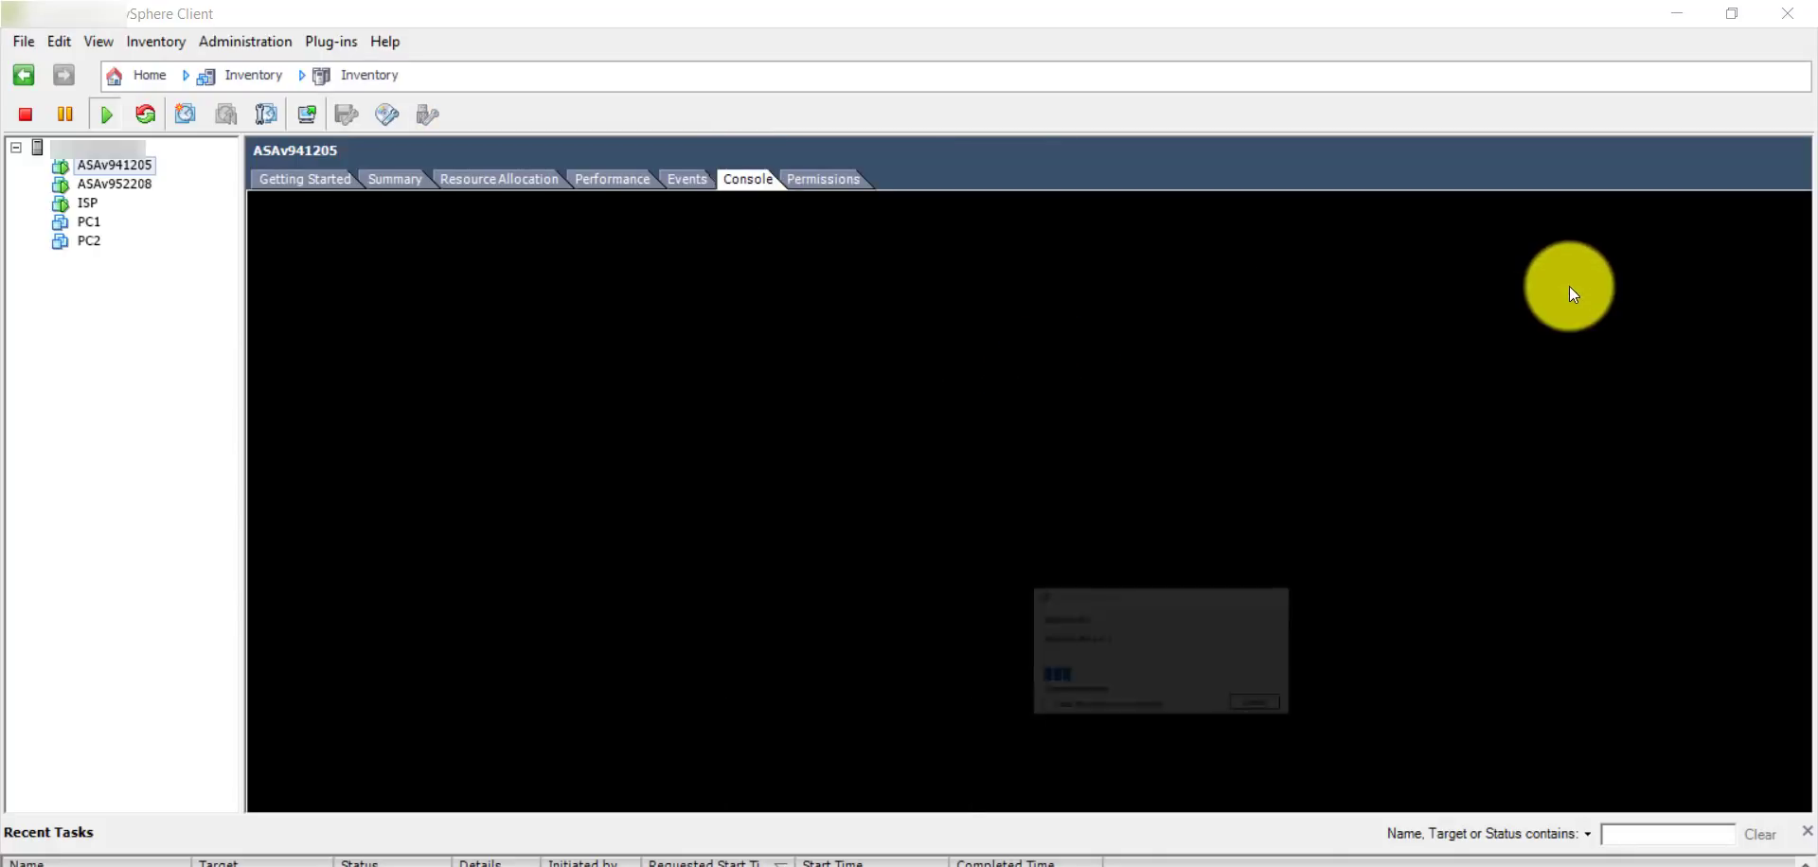
# Give the ASAv941205 console keyboard focus and bring up a fresh ciscoasa> prompt.
pyautogui.click(831, 438)
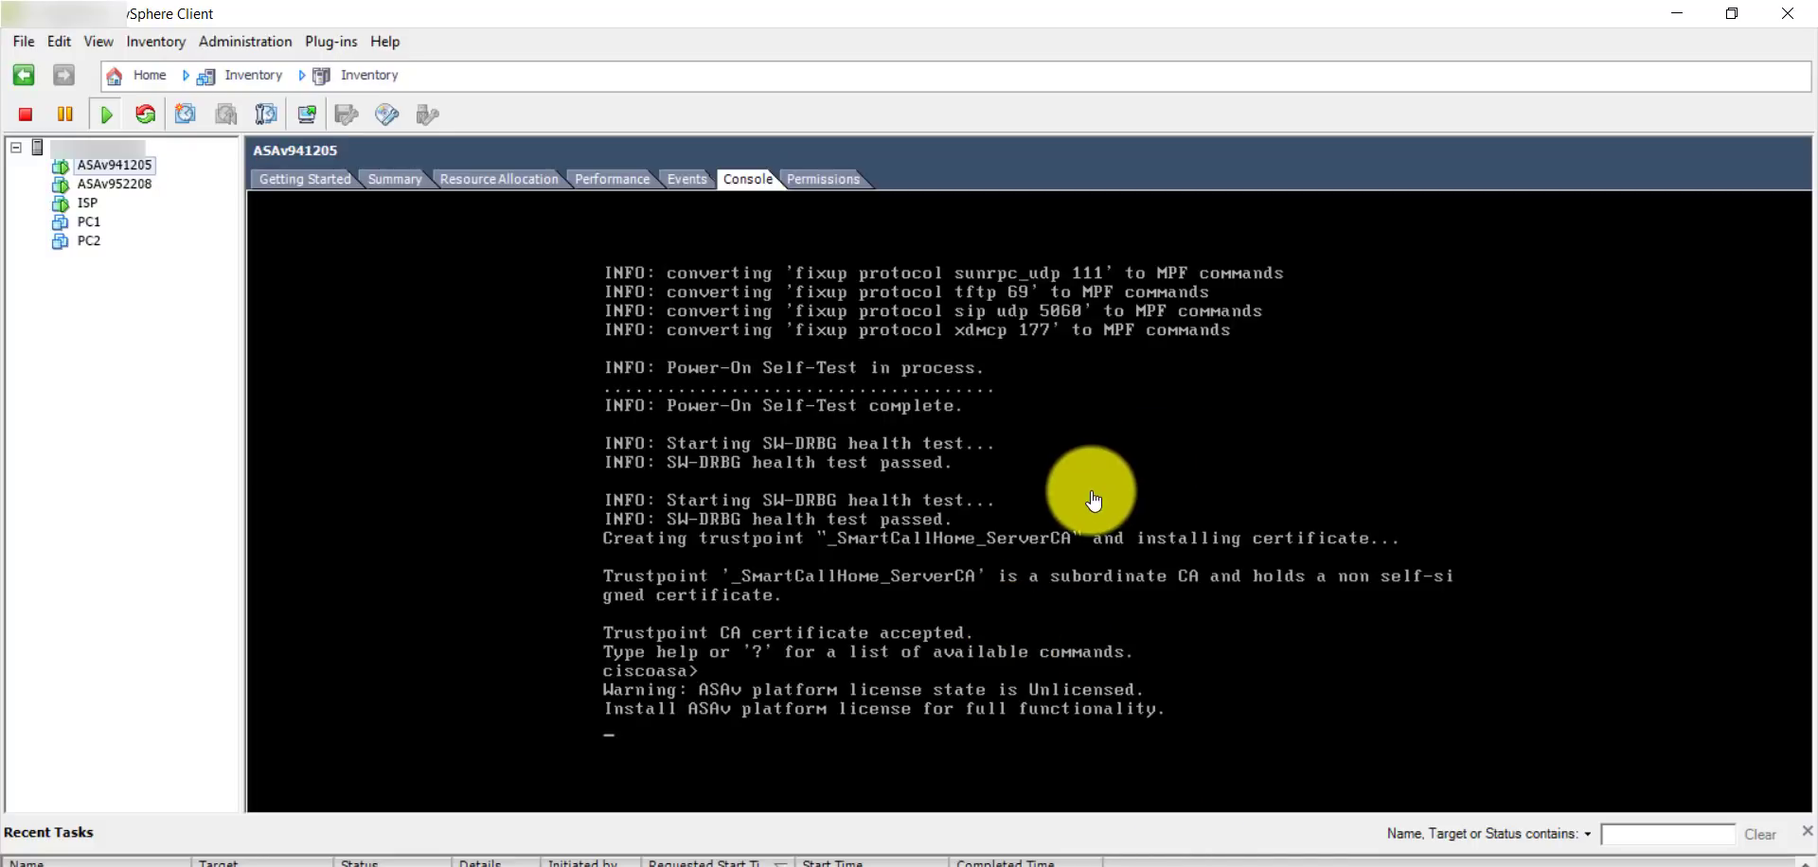
pyautogui.press('Return')
pyautogui.press('Return')
pyautogui.press('Return')
pyautogui.press('Return')
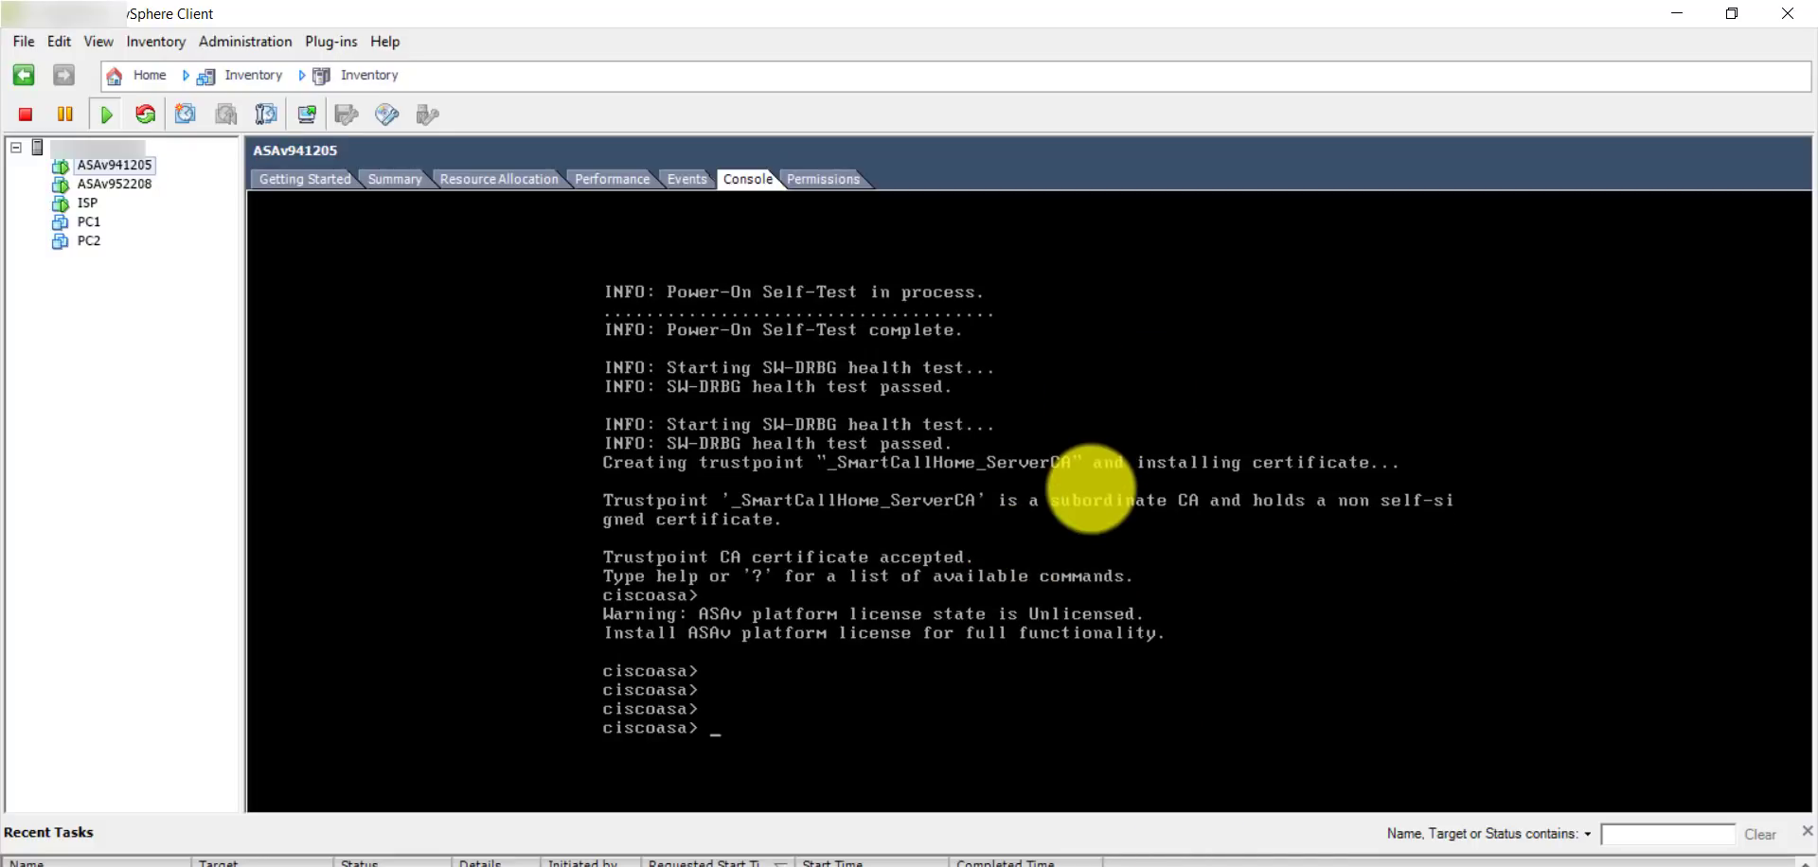
# Enter privileged EXEC mode on the ASAv941205 firewall with a blank password and start global configuration with conf t.
pyautogui.write('en')
pyautogui.press('Return')
pyautogui.press('Return')
pyautogui.press('Return')
pyautogui.write('c')
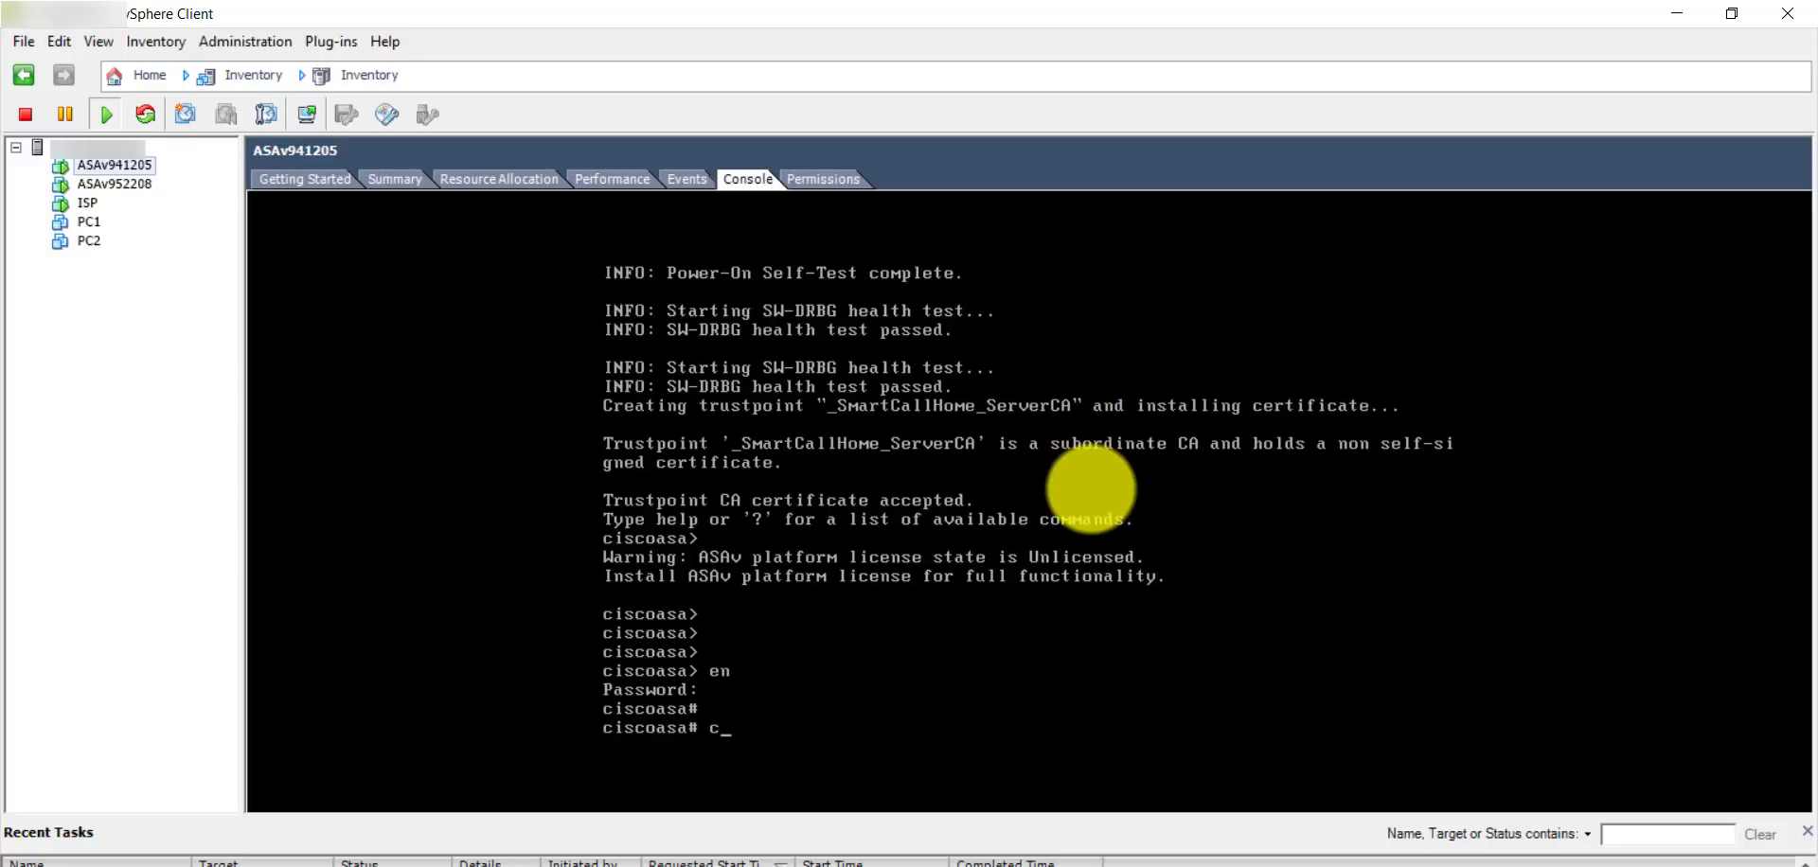
pyautogui.write('onf t')
pyautogui.press('Return')
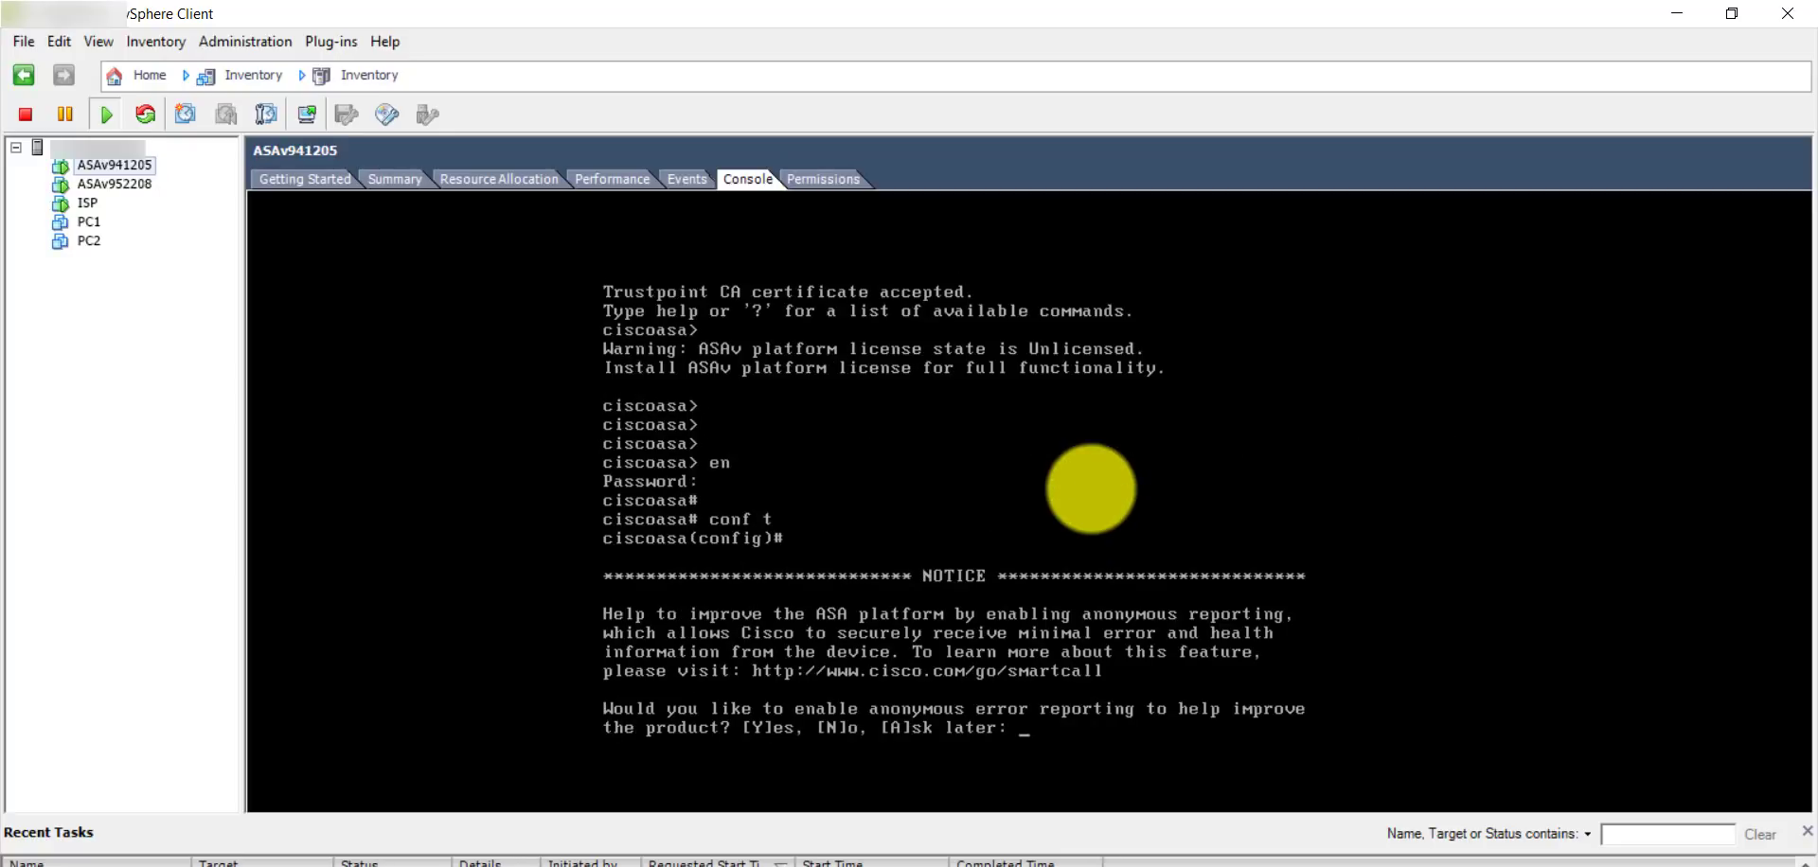
# Decline anonymous error reporting with N and bring up a fresh configuration prompt.
pyautogui.write('N')
pyautogui.press('Return')
pyautogui.press('Return')
pyautogui.press('Return')
pyautogui.press('Return')
pyautogui.press('Return')
pyautogui.press('Return')
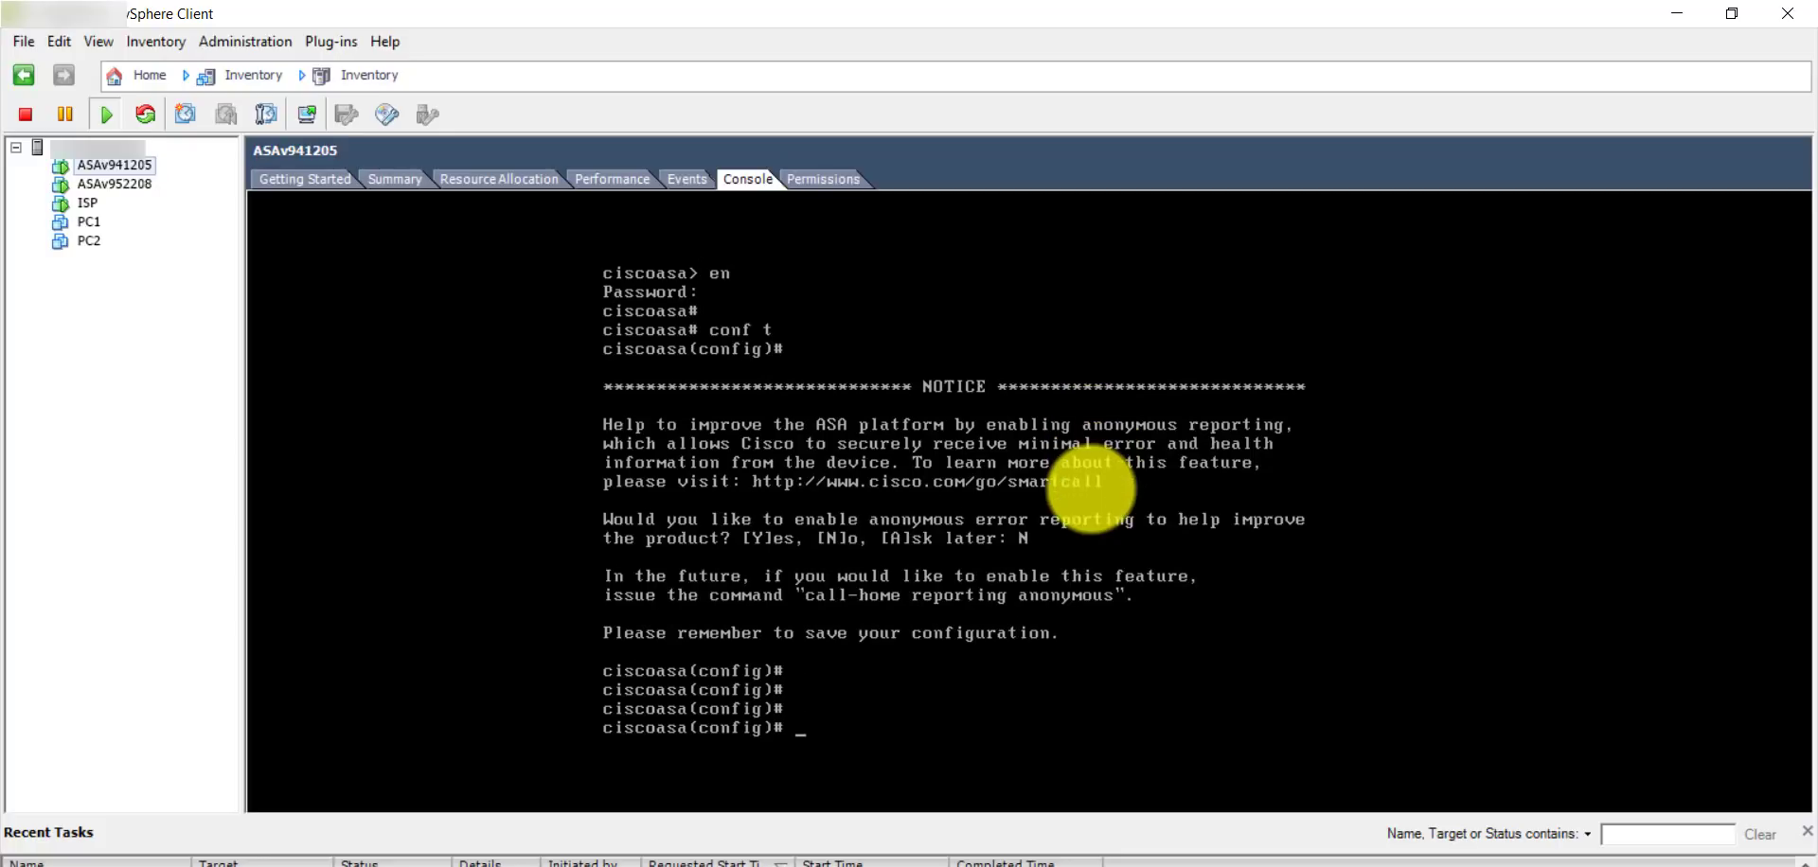
# Set the firewall's hostname to ASAv941205.
pyautogui.write('hos')
pyautogui.press('Tab')
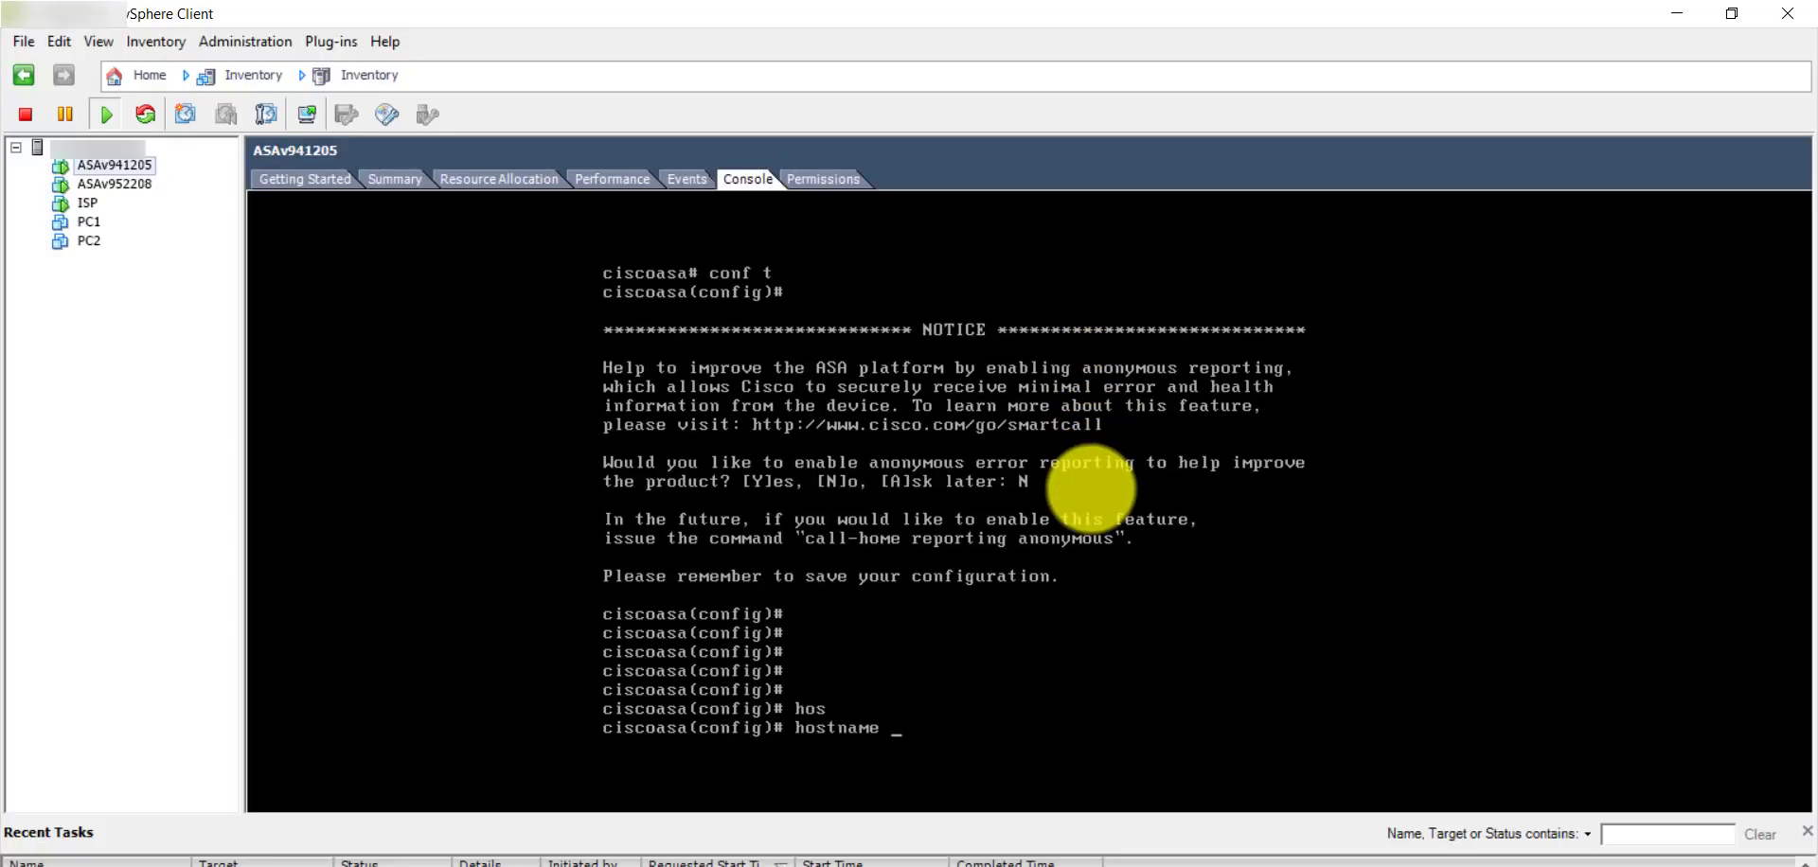
pyautogui.write('ASAv941205')
pyautogui.press('Return')
pyautogui.press('Return')
pyautogui.press('Return')
pyautogui.press('Return')
pyautogui.press('Return')
# Save the ASAv941205 configuration with wr and return to a fresh prompt.
pyautogui.write('wr')
pyautogui.press('Return')
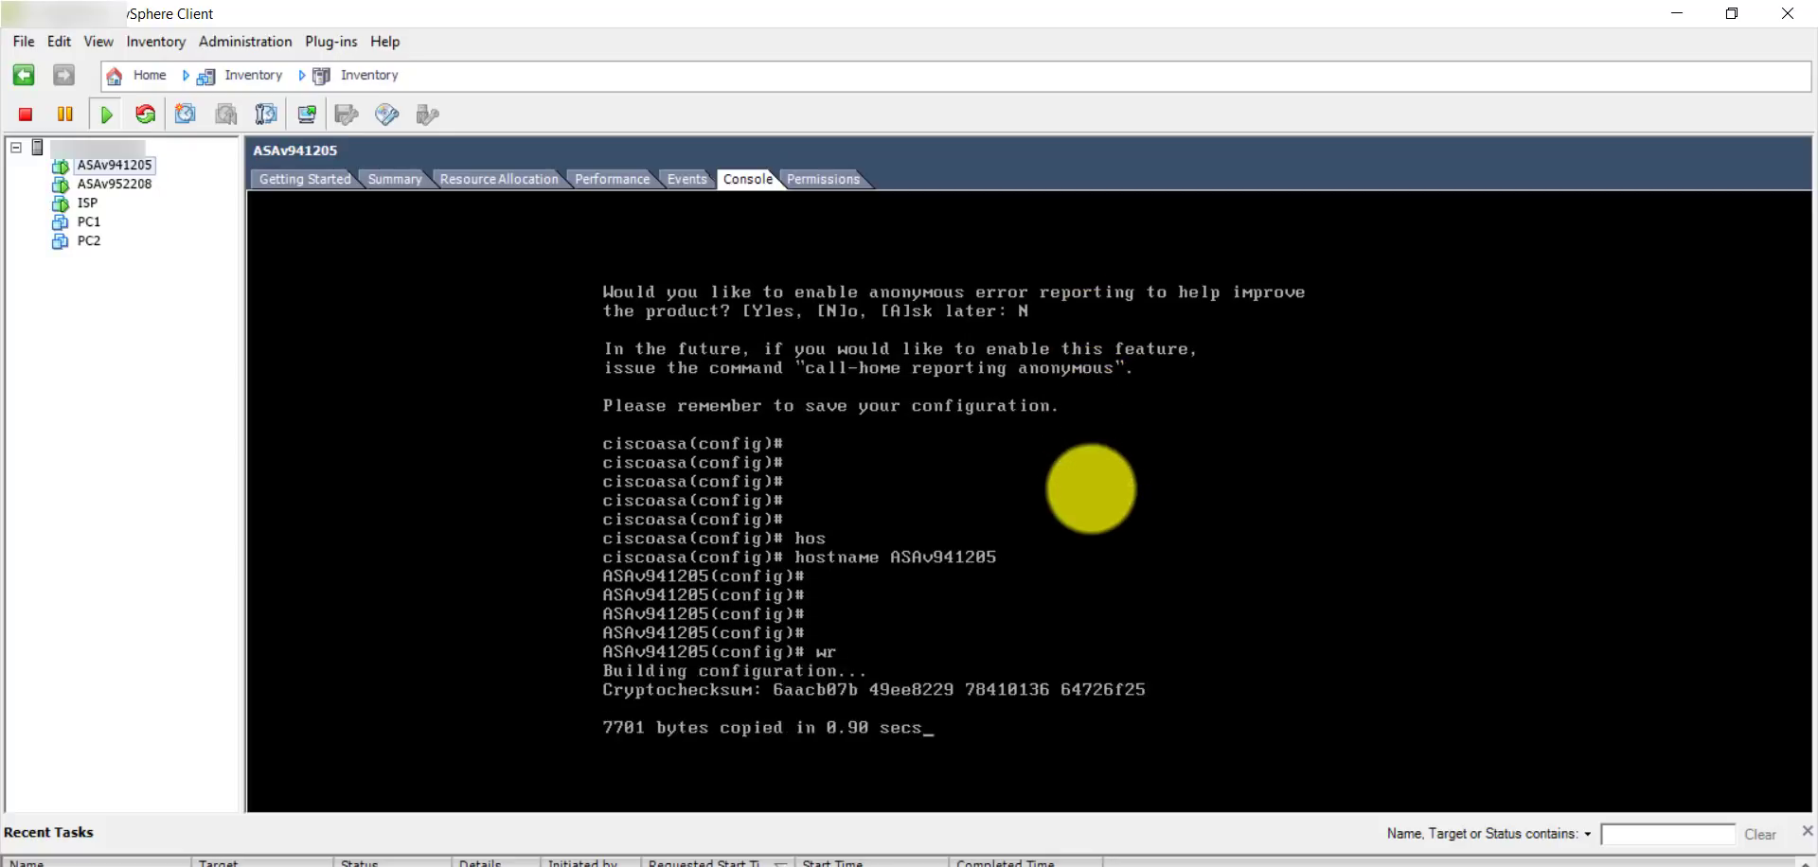
pyautogui.press('Return')
pyautogui.press('Return')
pyautogui.press('Return')
pyautogui.press('Return')
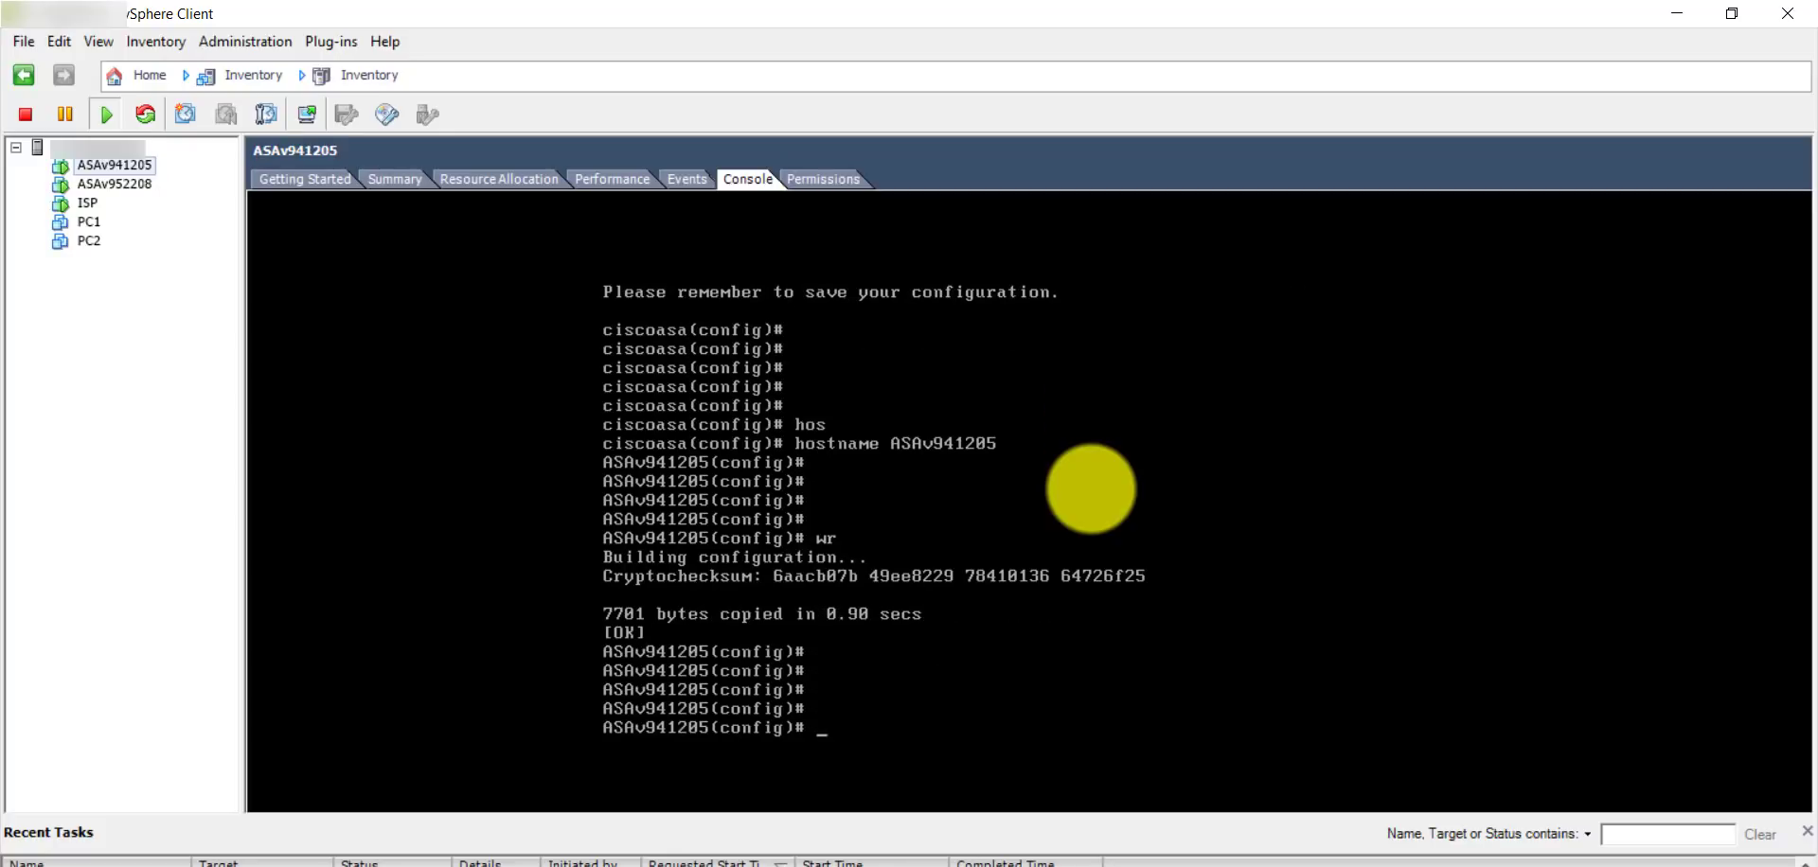
# List the firewall's IP addresses and interface status with sh ip and sh int ip brief.
pyautogui.write('sh ip')
pyautogui.press('Return')
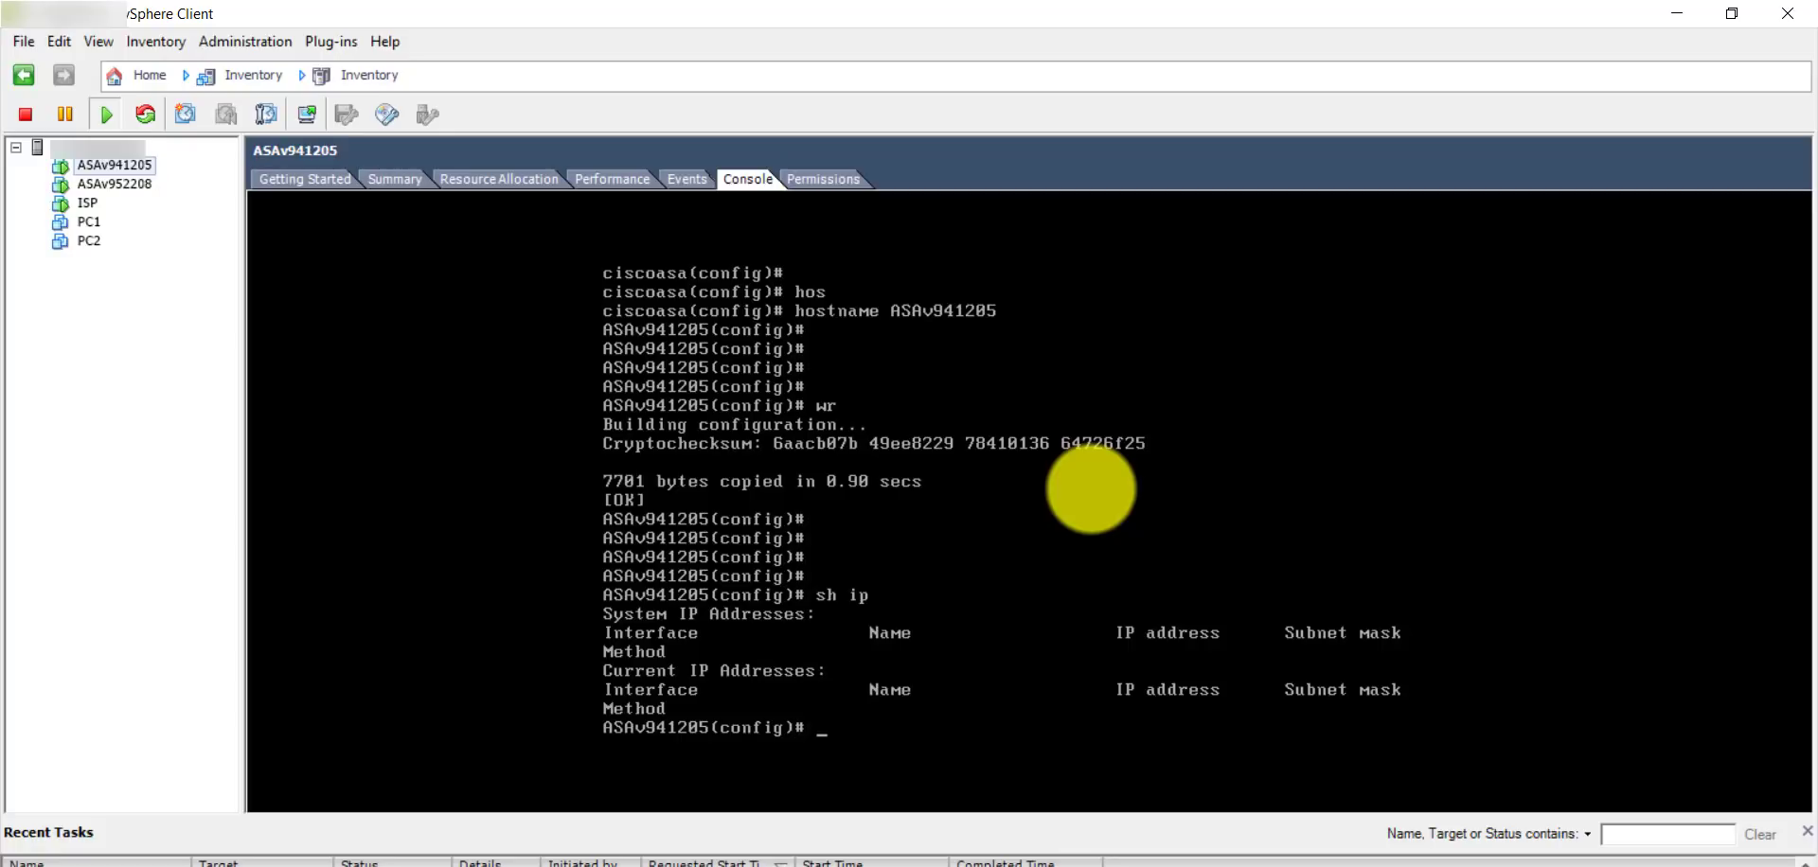
pyautogui.write('sh int ip brief')
pyautogui.press('Return')
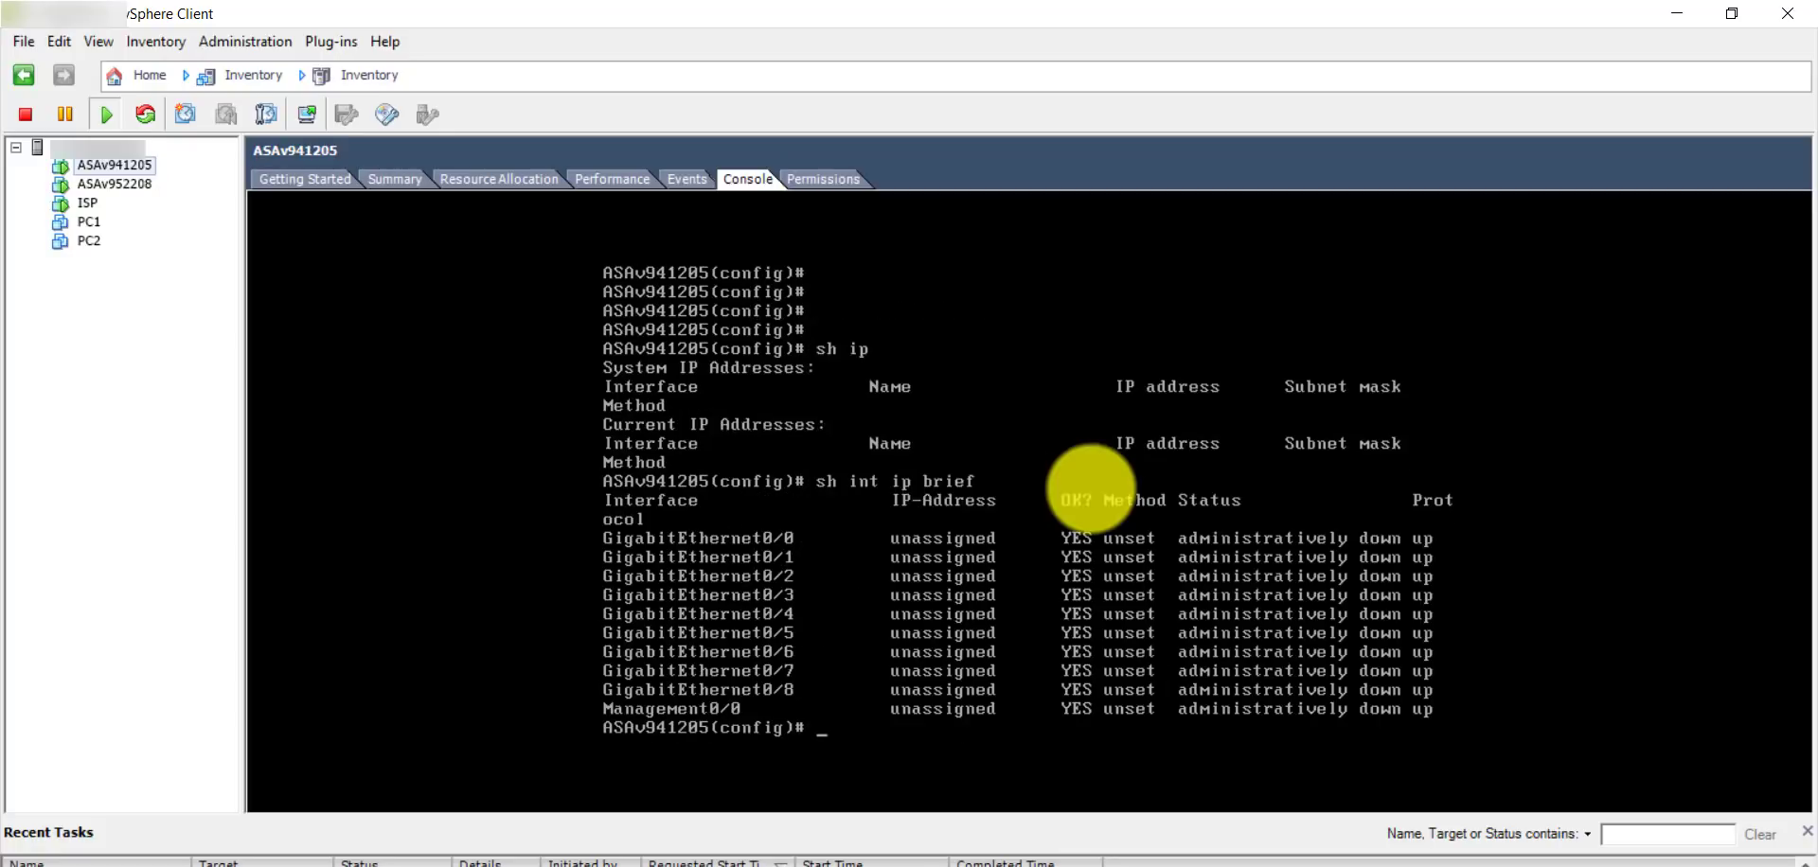
# Enter interface g0/0 configuration and name the interface Outside1.
pyautogui.write('int g0/0')
pyautogui.press('Return')
pyautogui.write('nameif')
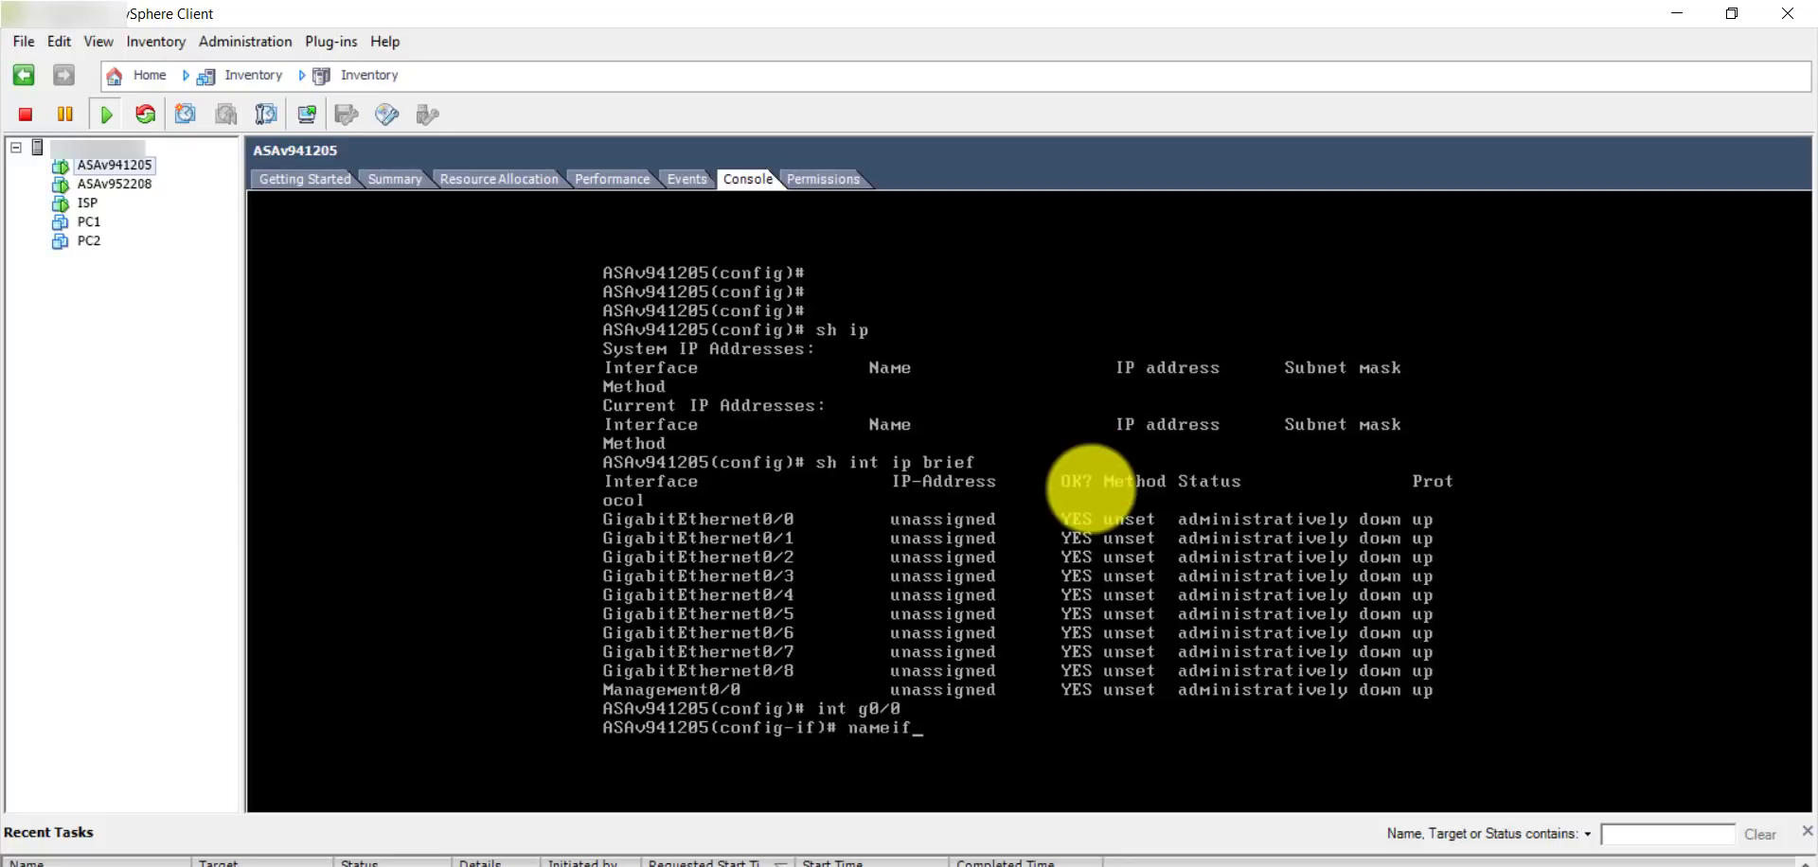
pyautogui.write(' Outside1')
pyautogui.press('Return')
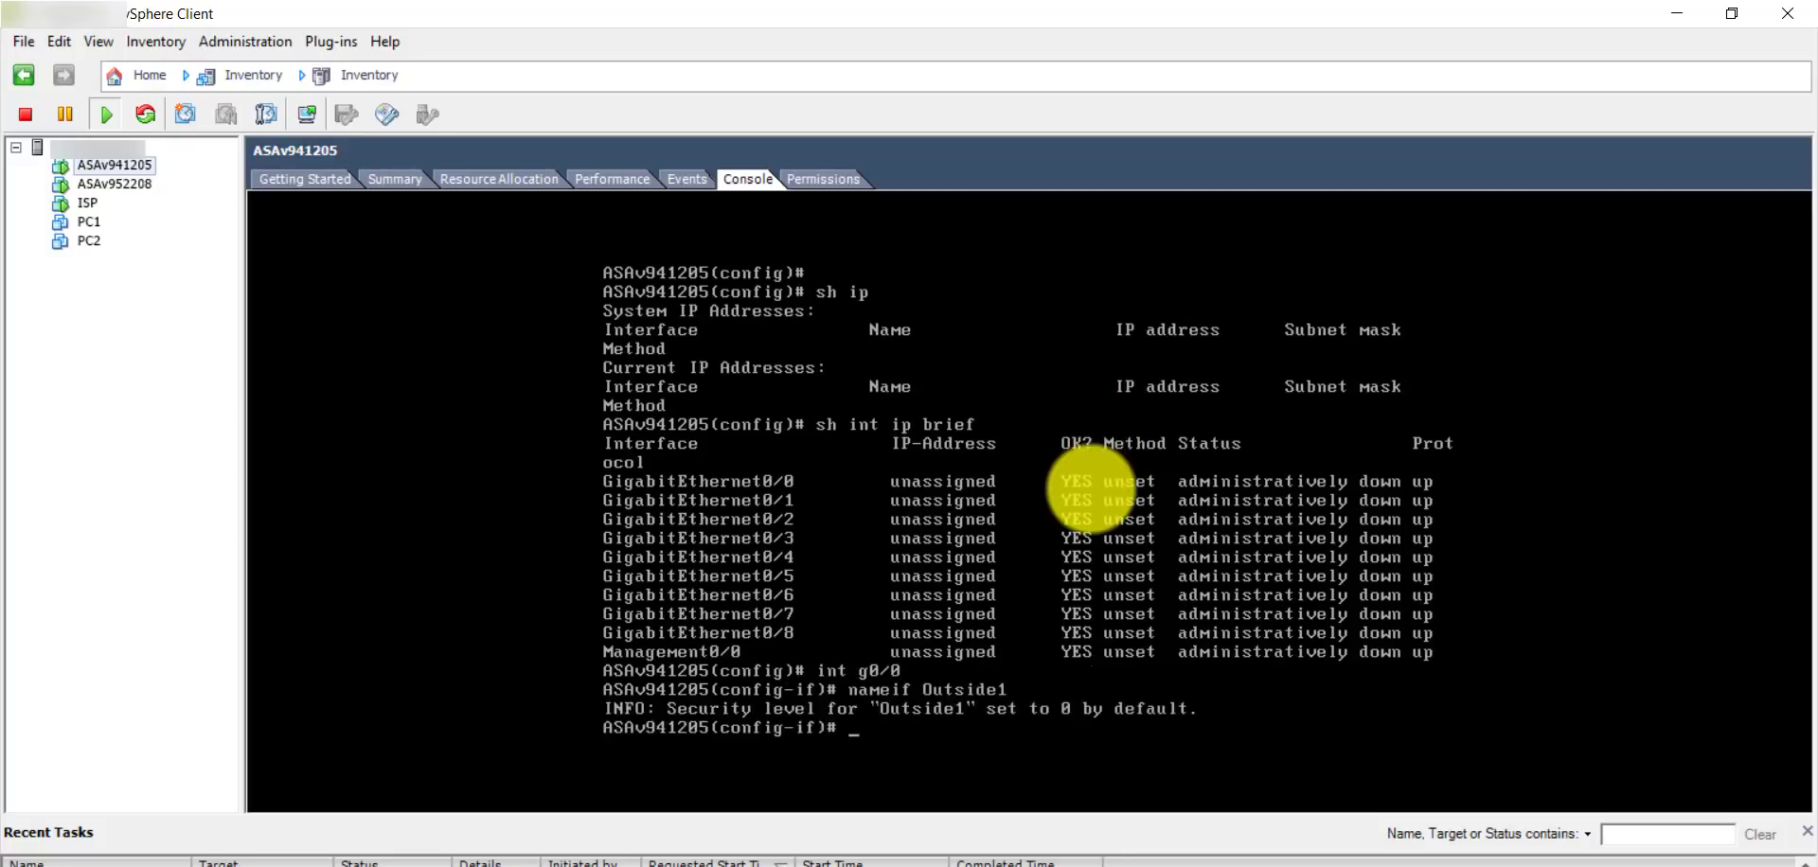
# Assign 1.1.1.1 255.255.255.0 to the Outside1 interface, enable it with no shut and exit interface configuration.
pyautogui.write('ip add 1.1.1.1 255.255.255.')
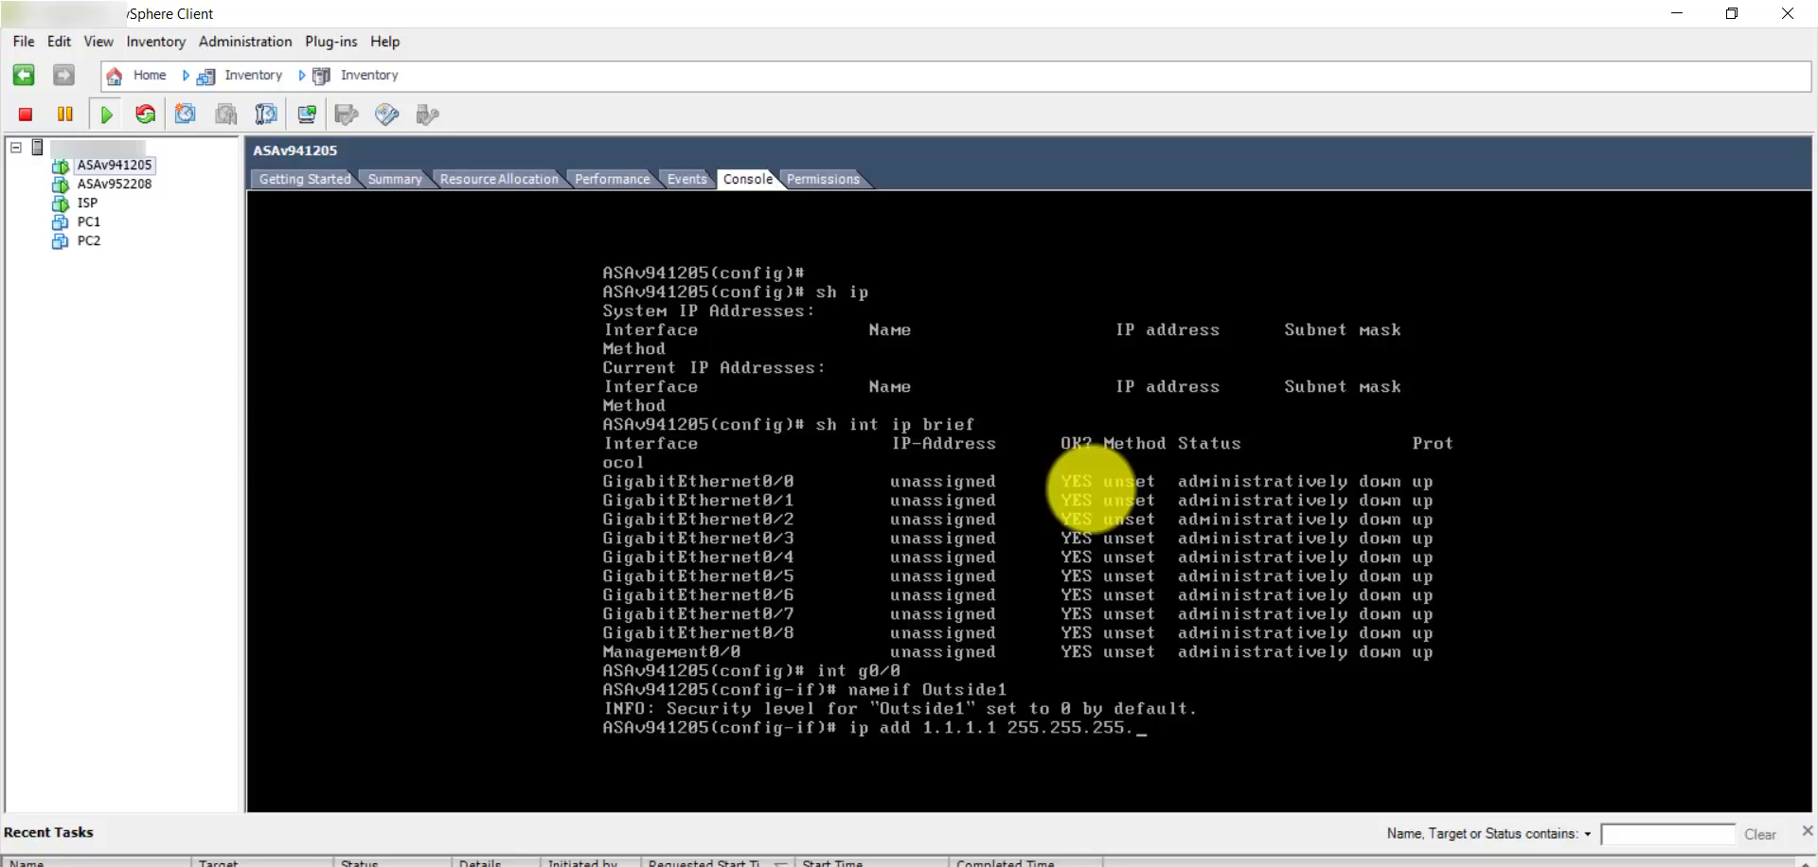
pyautogui.write('0')
pyautogui.press('Return')
pyautogui.write('no shut')
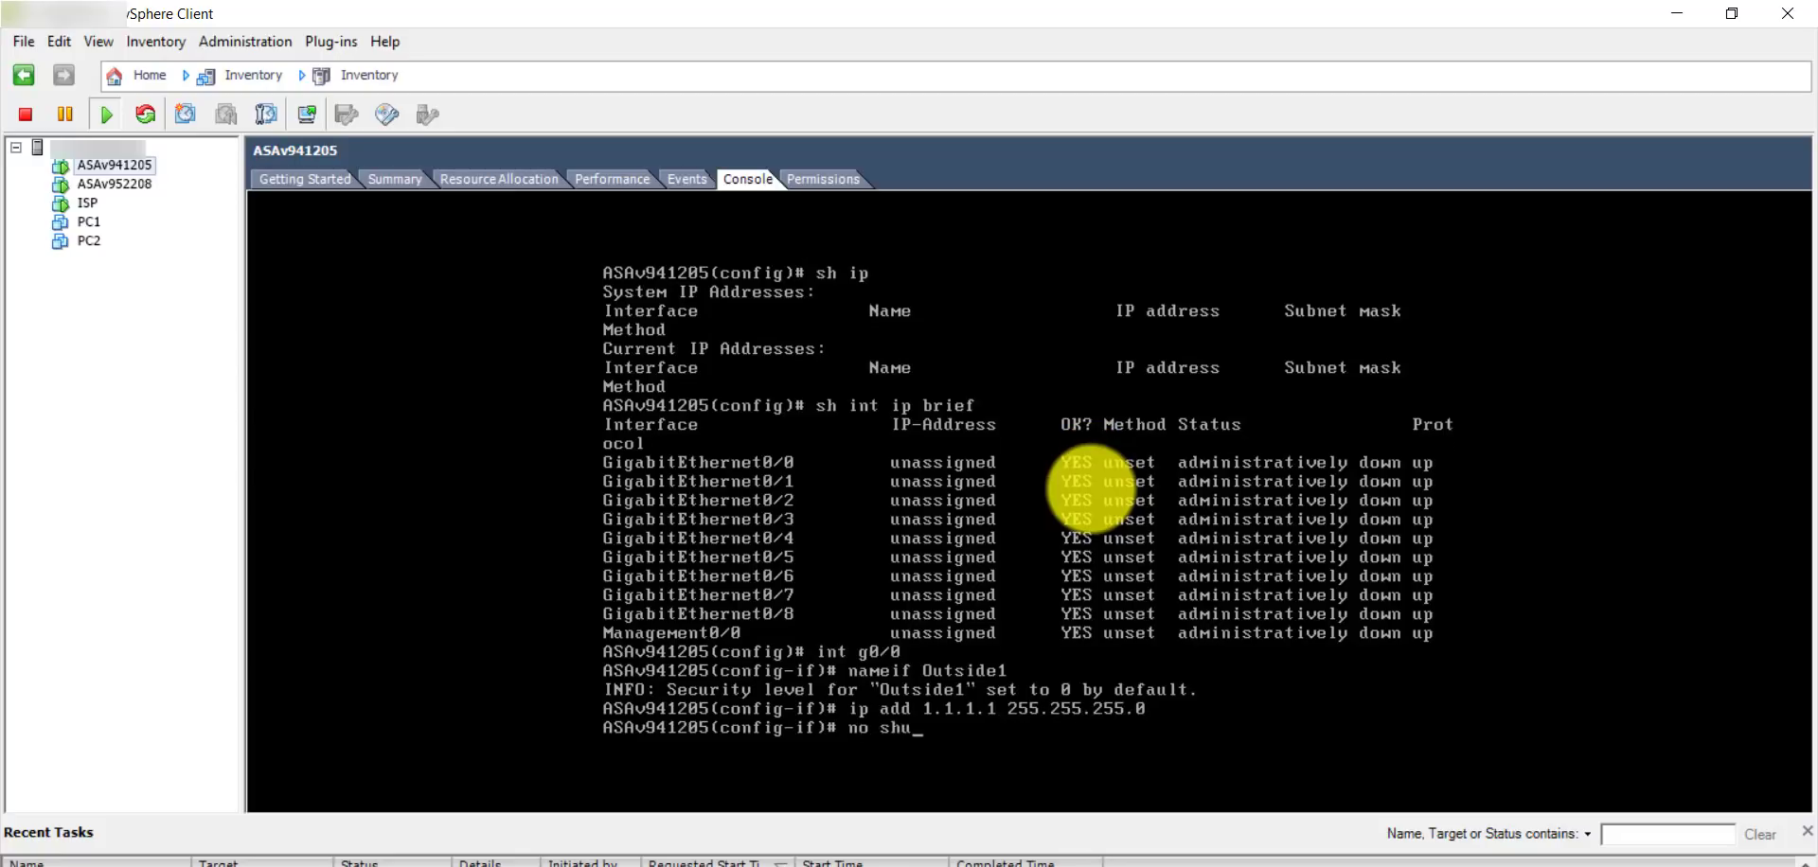
pyautogui.press('Return')
pyautogui.write('exit')
pyautogui.press('Return')
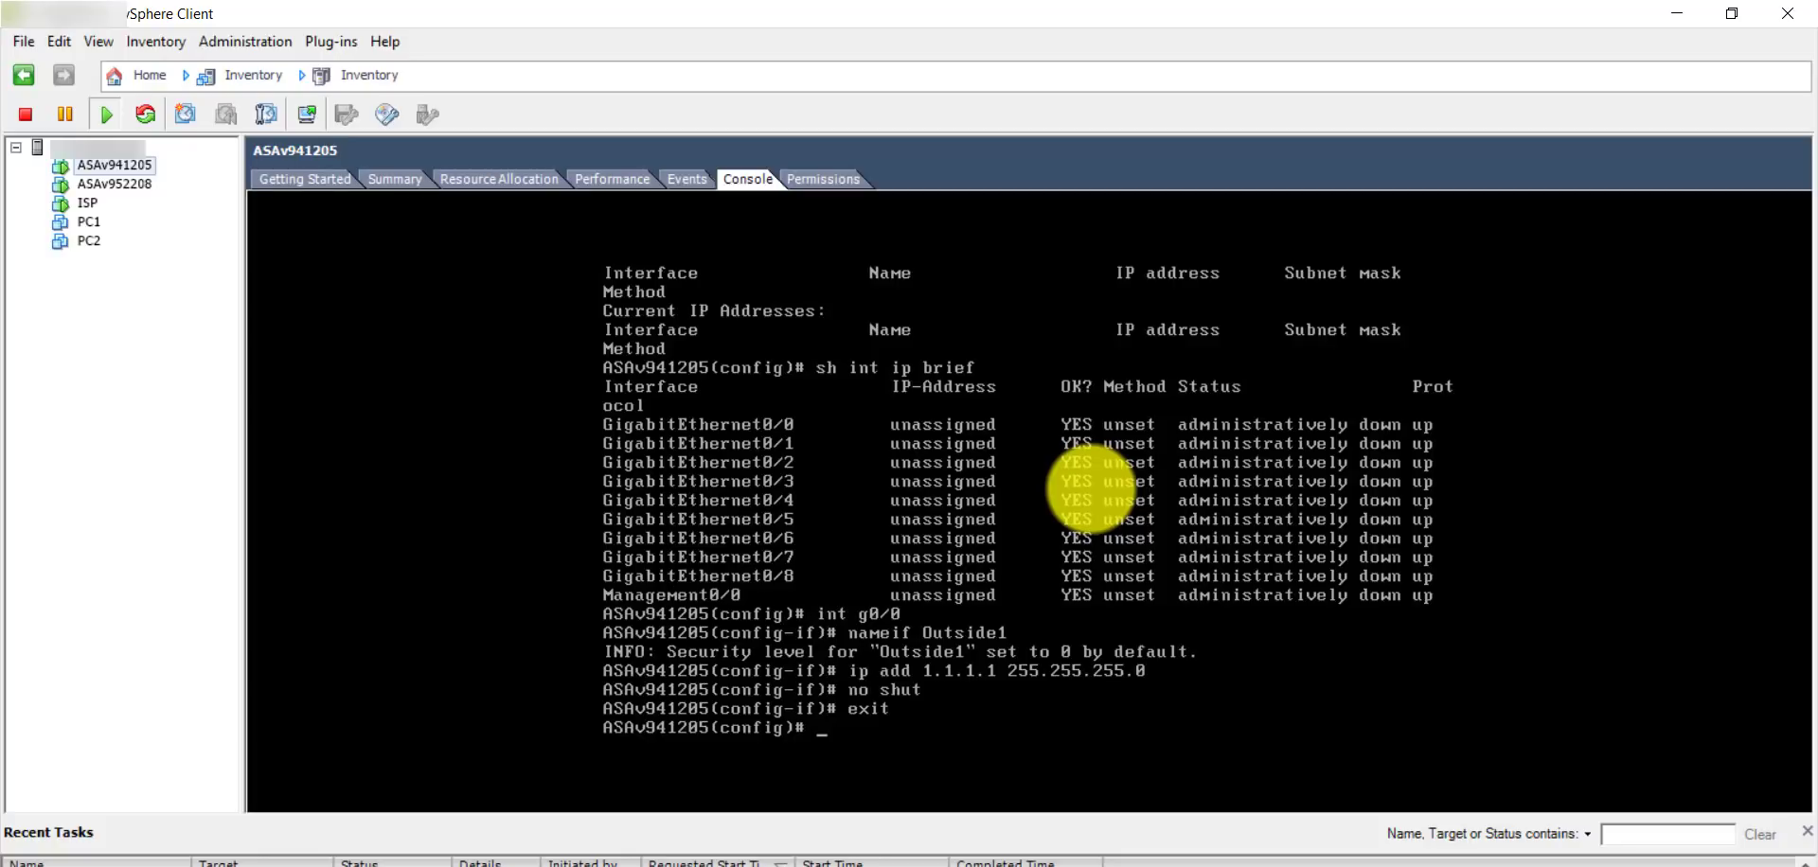
# Enter interface G0/1 configuration and name the interface Inside1.
pyautogui.write('int G0/1')
pyautogui.press('Return')
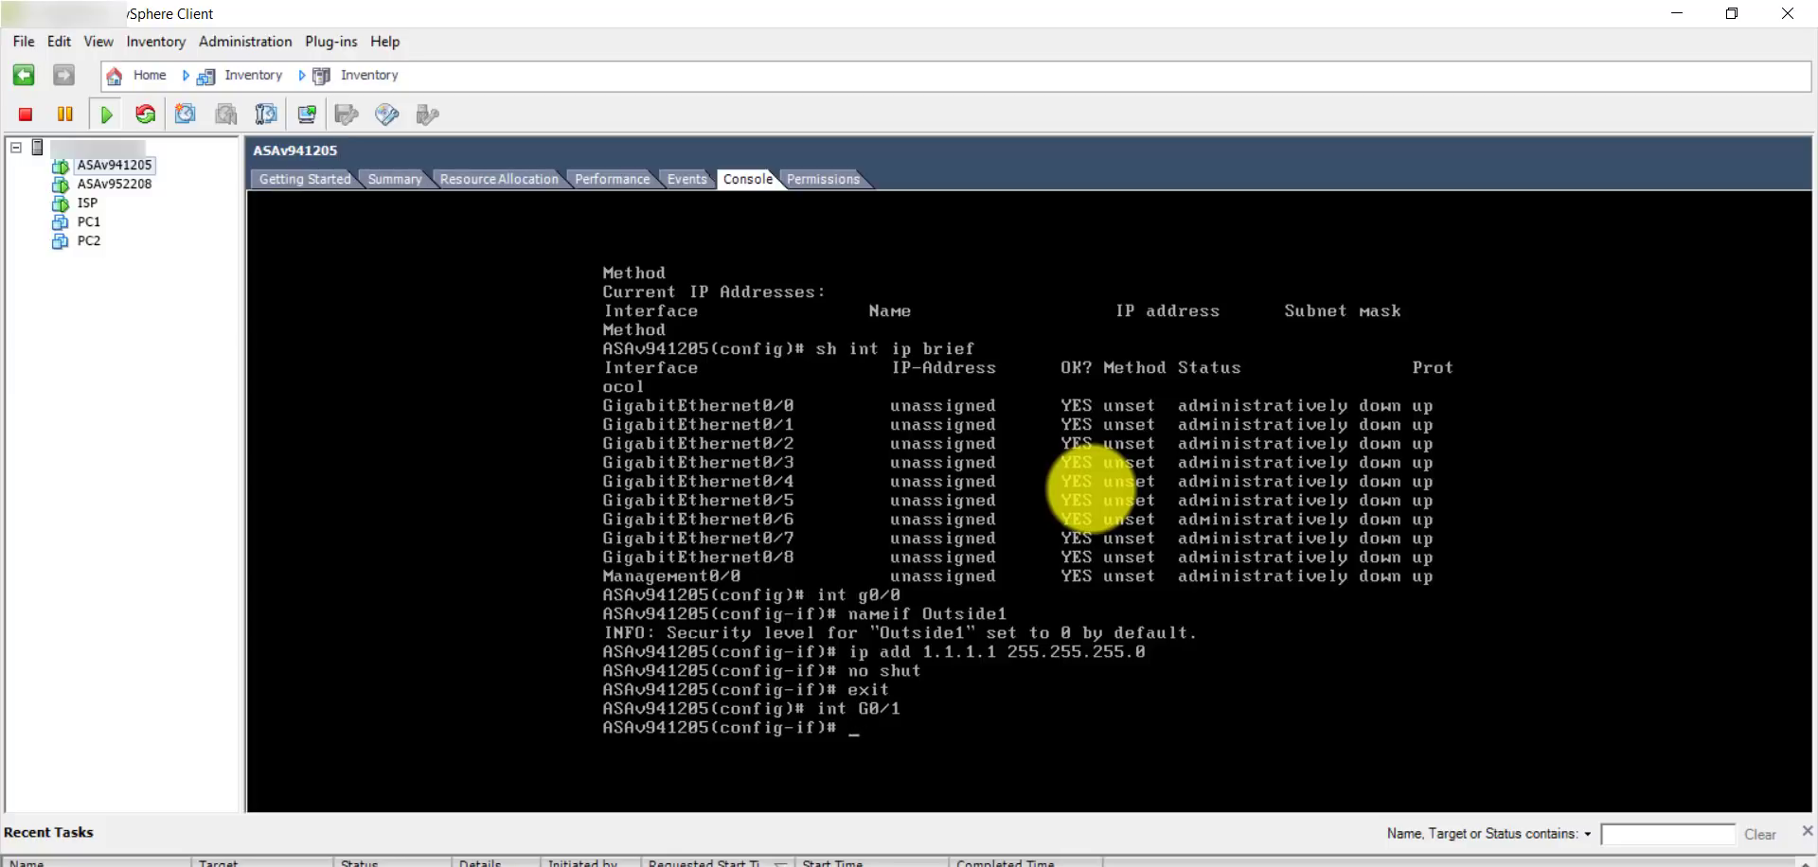
pyautogui.write('nameif Inside1')
pyautogui.press('Return')
# Try to assign 192.168.1.0 with mask 255.255.255.0 to the Inside1 interface.
pyautogui.write('ip add ')
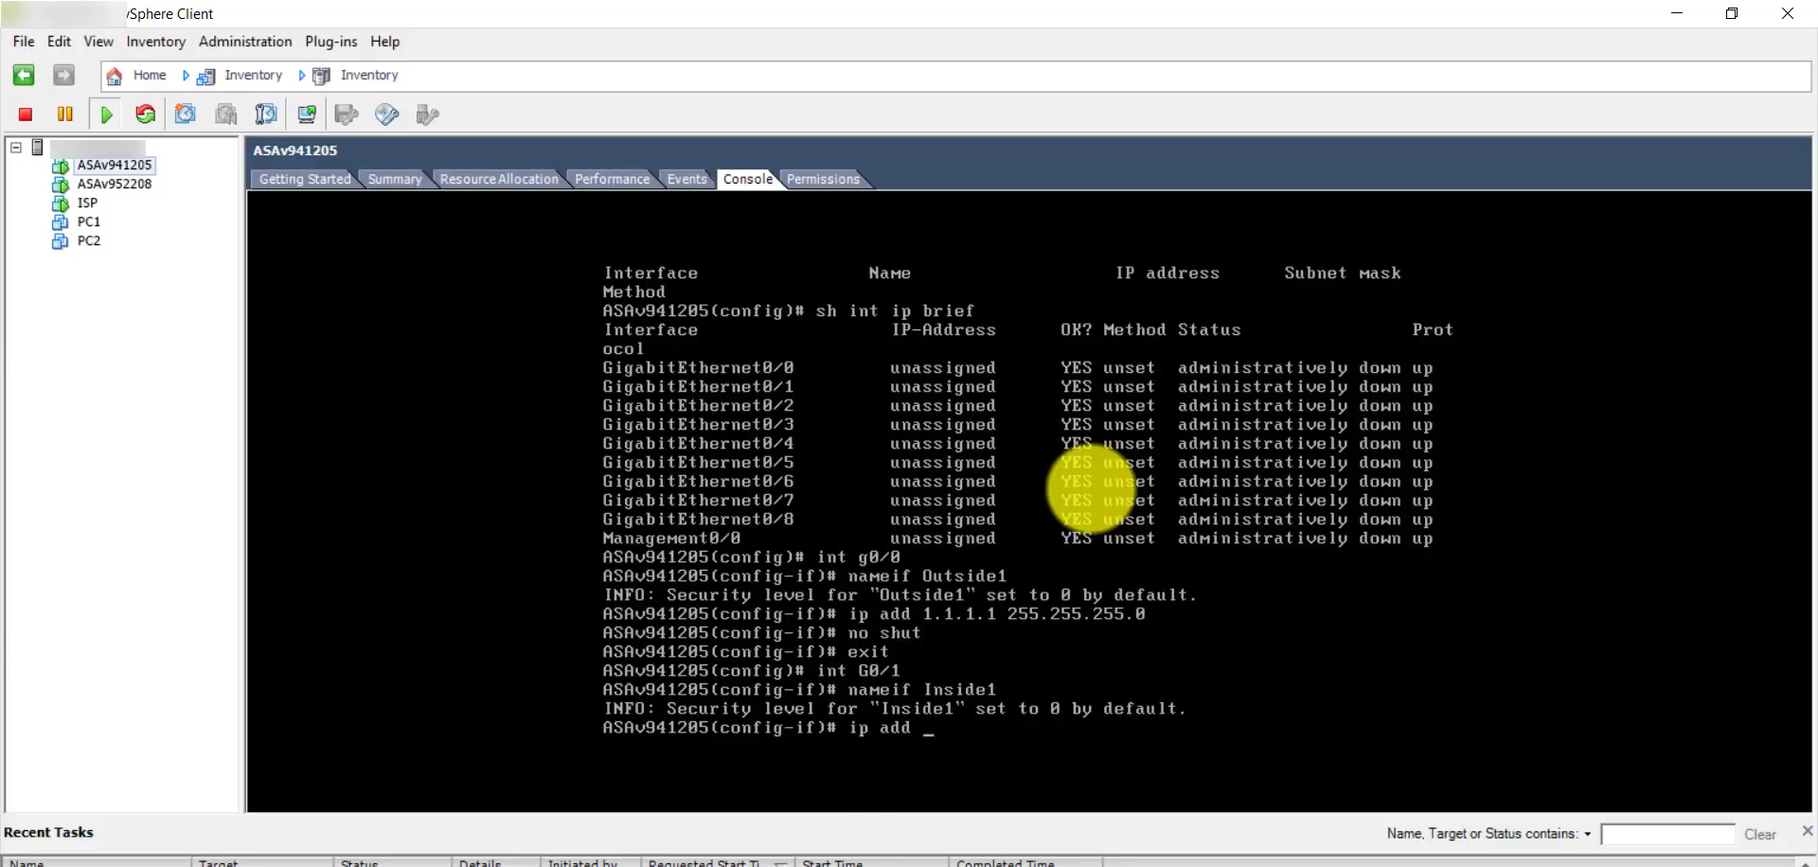
pyautogui.write('192.168.1.0 255.255.255.0')
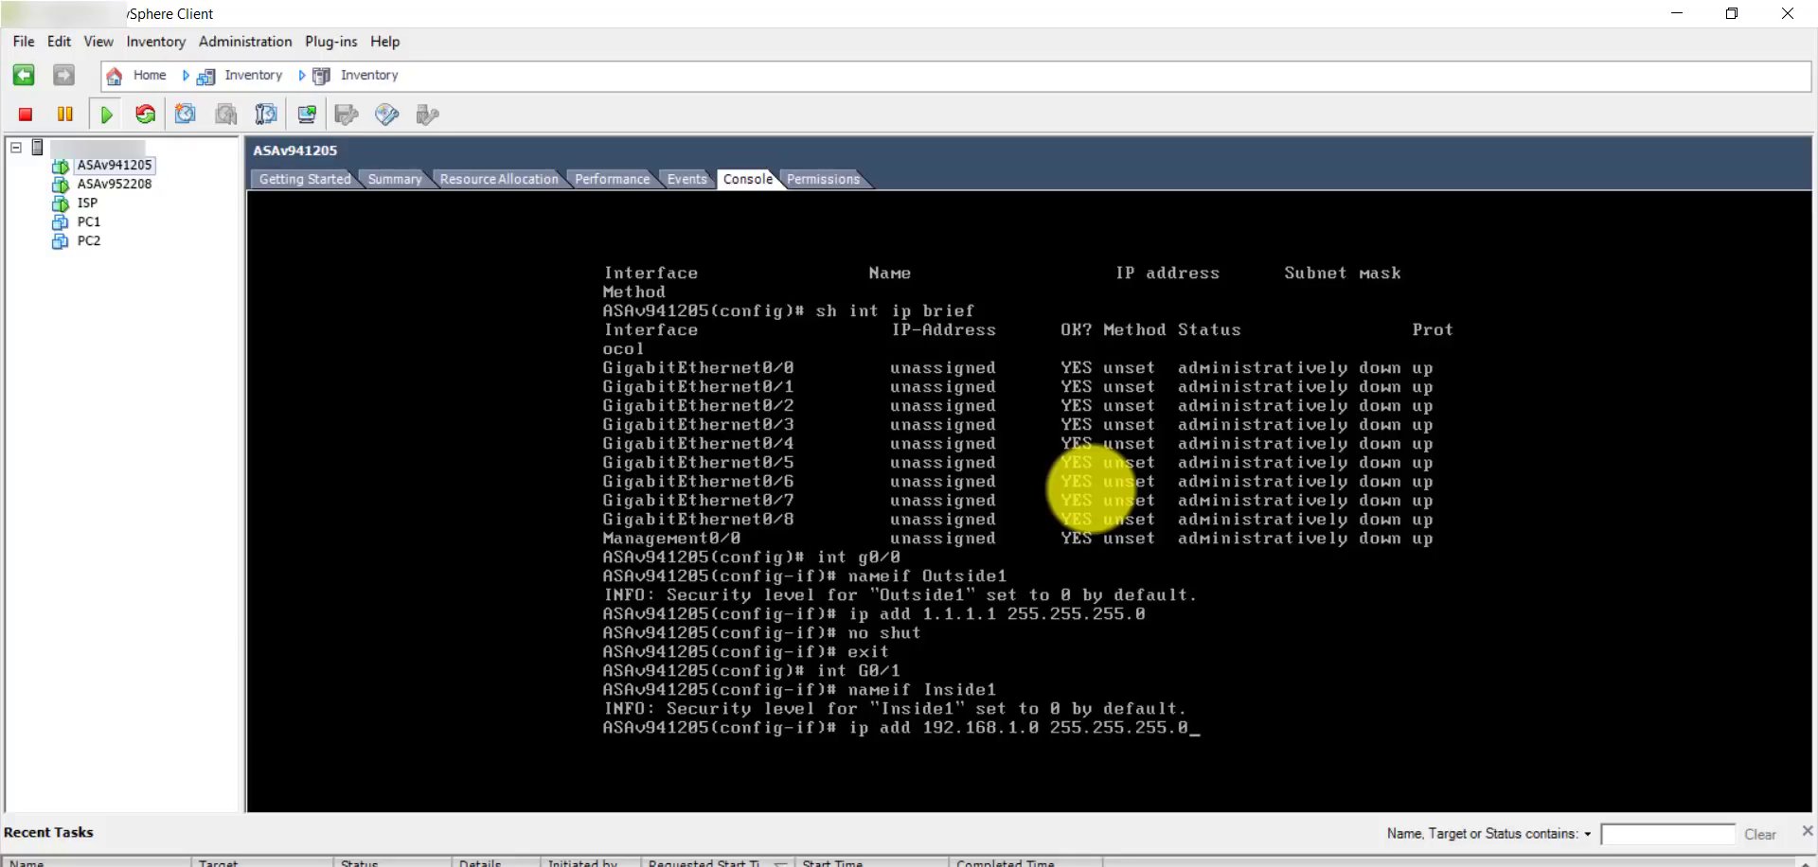
pyautogui.press('Return')
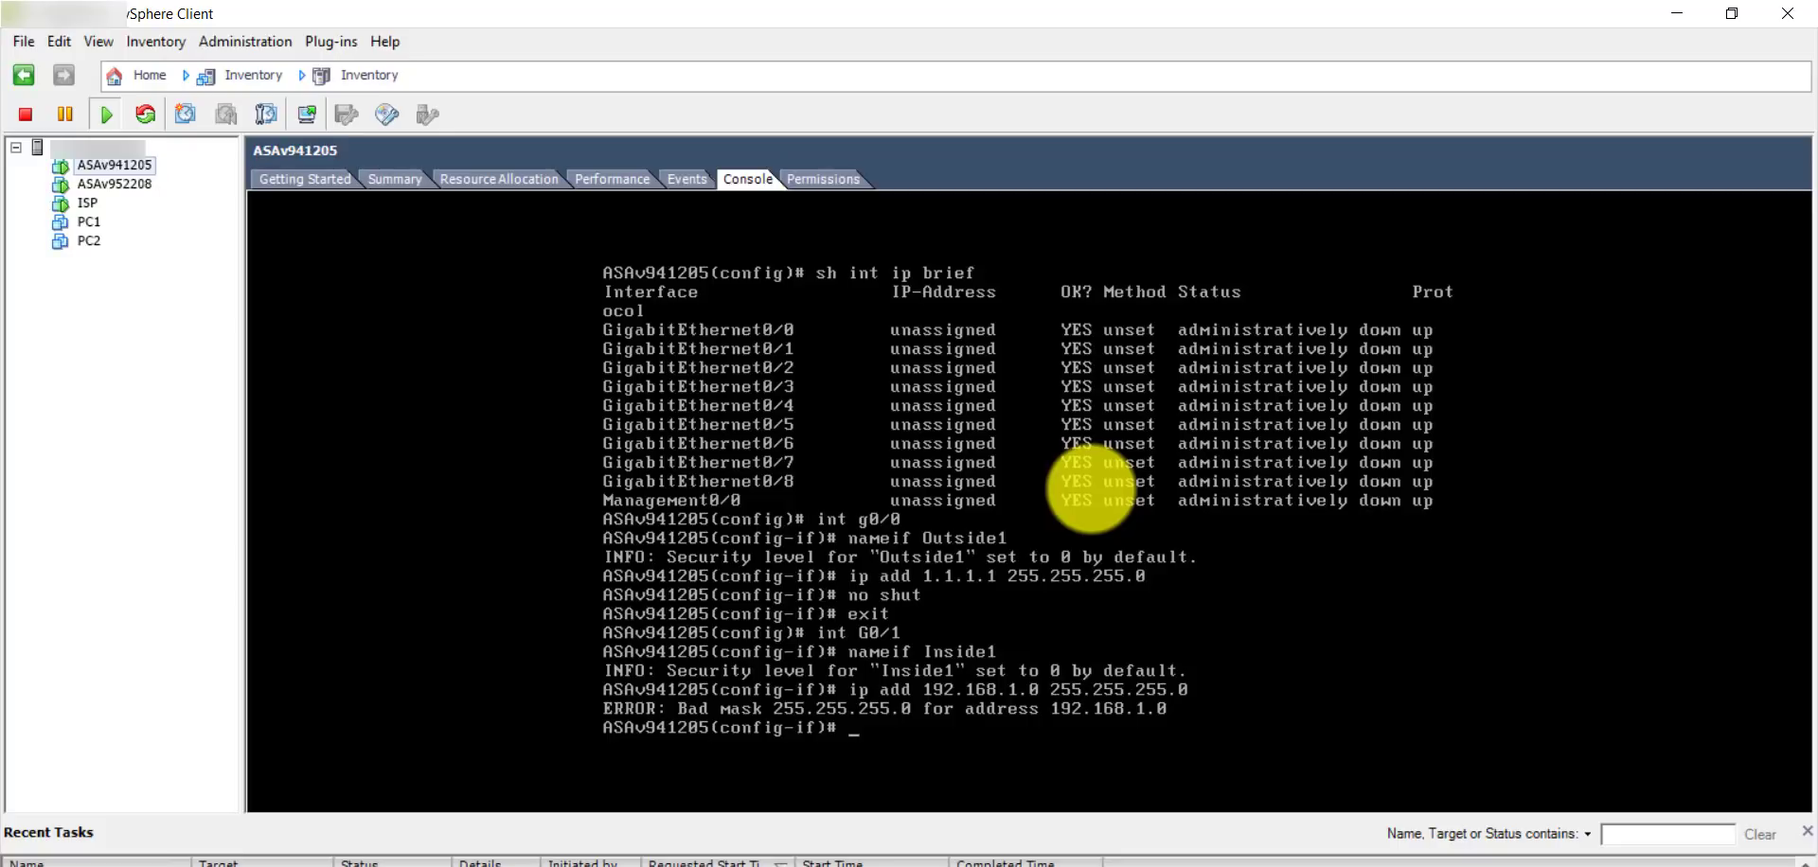
# Query the options allowed after ip add 192.168.1.0, and retry the address with mask 255.255.255.0.
pyautogui.press('Up')
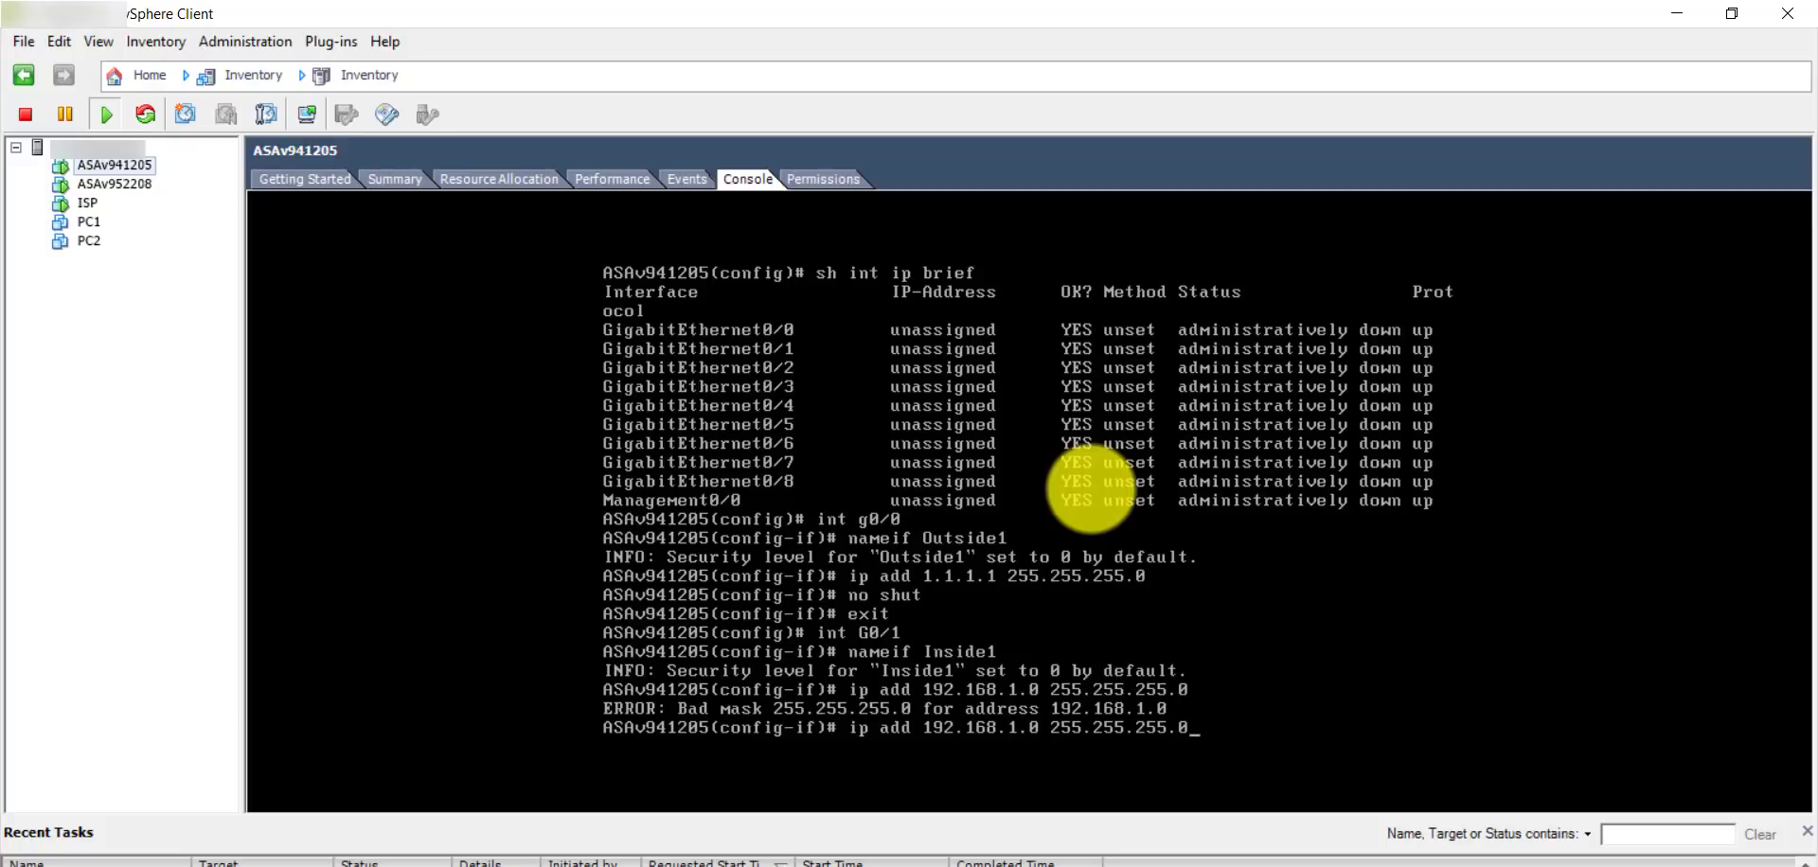
pyautogui.press('BackSpace')
pyautogui.press('BackSpace')
pyautogui.press('BackSpace')
pyautogui.press('BackSpace')
pyautogui.press('BackSpace')
pyautogui.press('BackSpace')
pyautogui.press('BackSpace')
pyautogui.press('BackSpace')
pyautogui.press('BackSpace')
pyautogui.press('BackSpace')
pyautogui.press('BackSpace')
pyautogui.press('BackSpace')
pyautogui.press('BackSpace')
pyautogui.write('?')
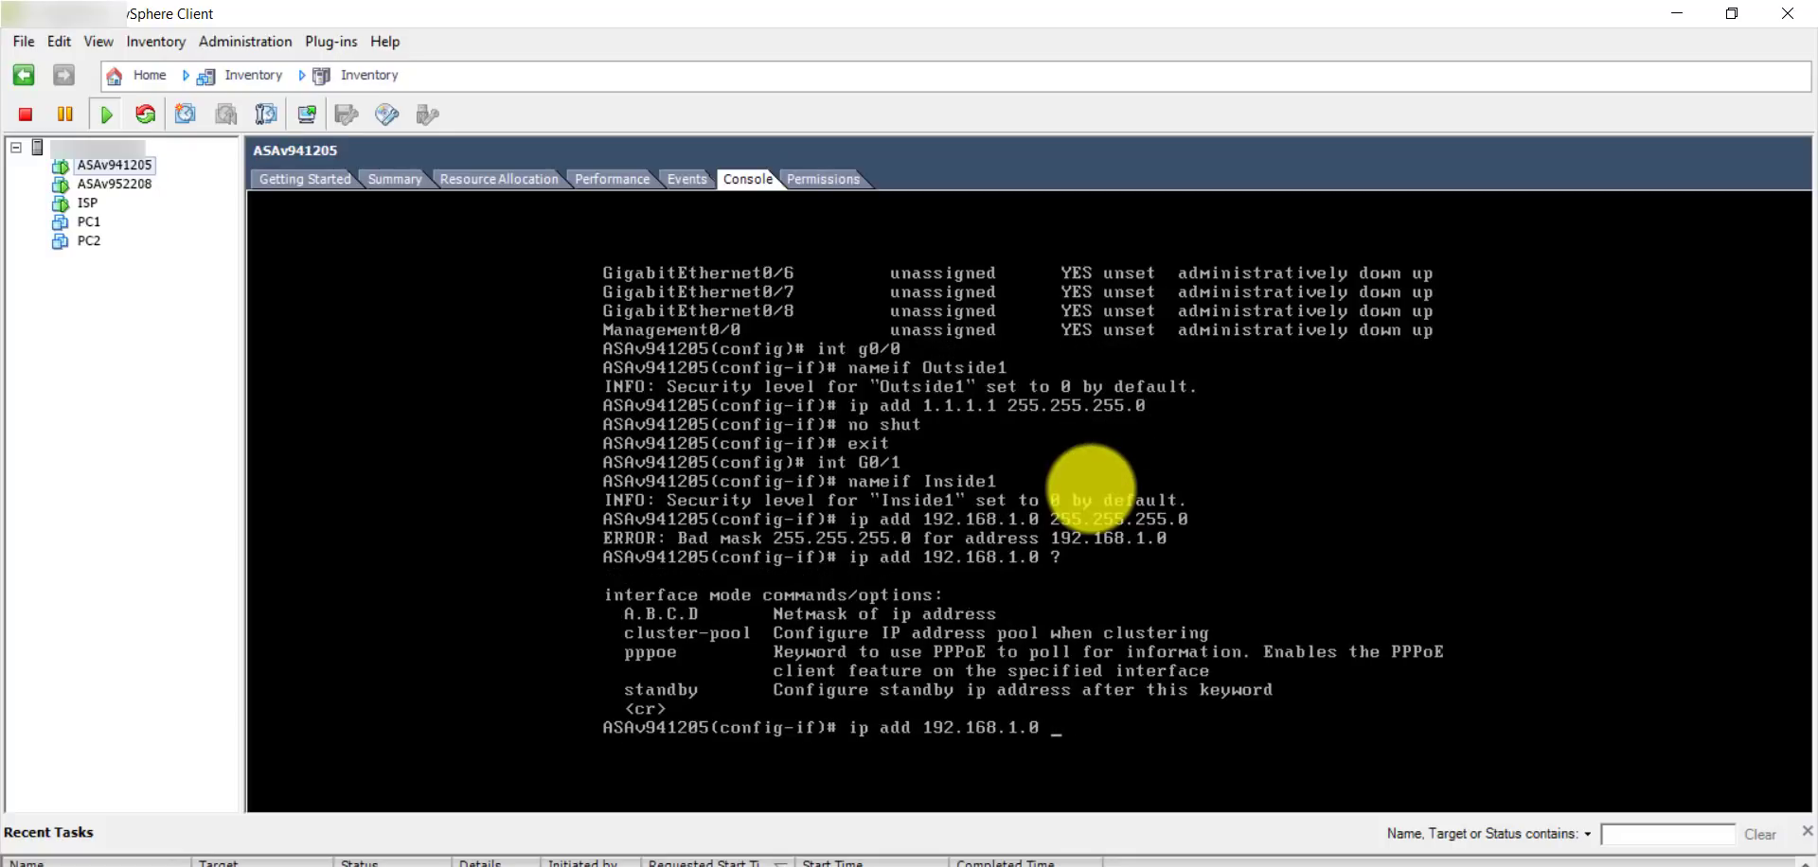
pyautogui.write('255.255.255.0')
pyautogui.press('Return')
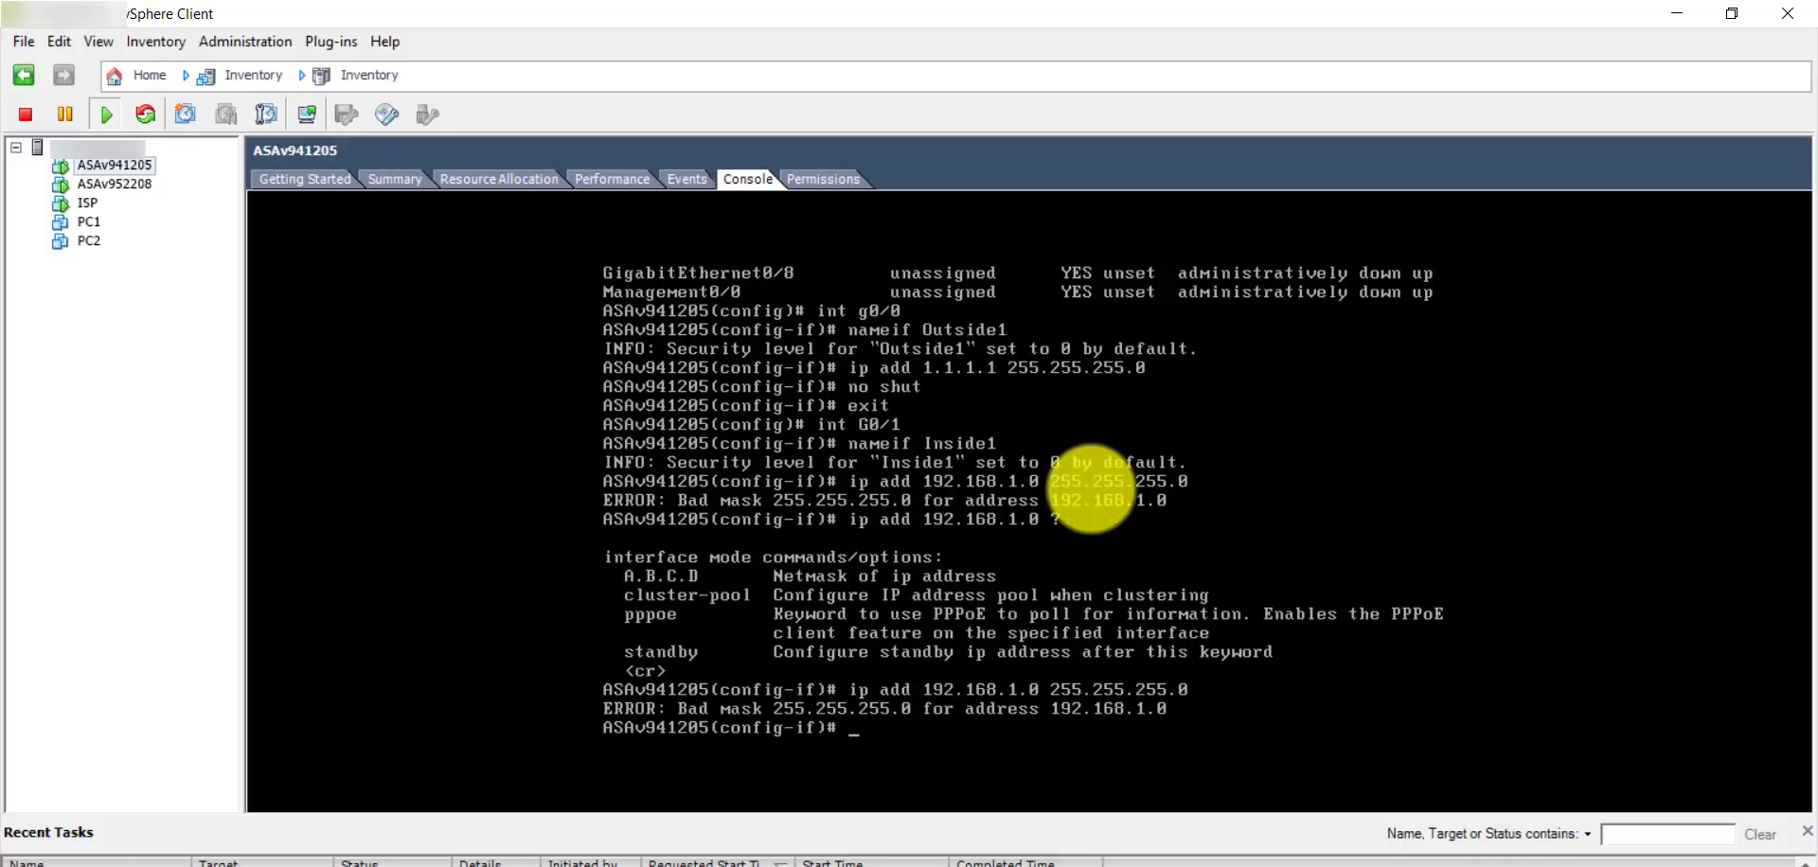
# Assign 192.168.1.1 255.255.255.0 to the Inside1 interface, enable it with no shut and exit interface configuration.
pyautogui.press('Up')
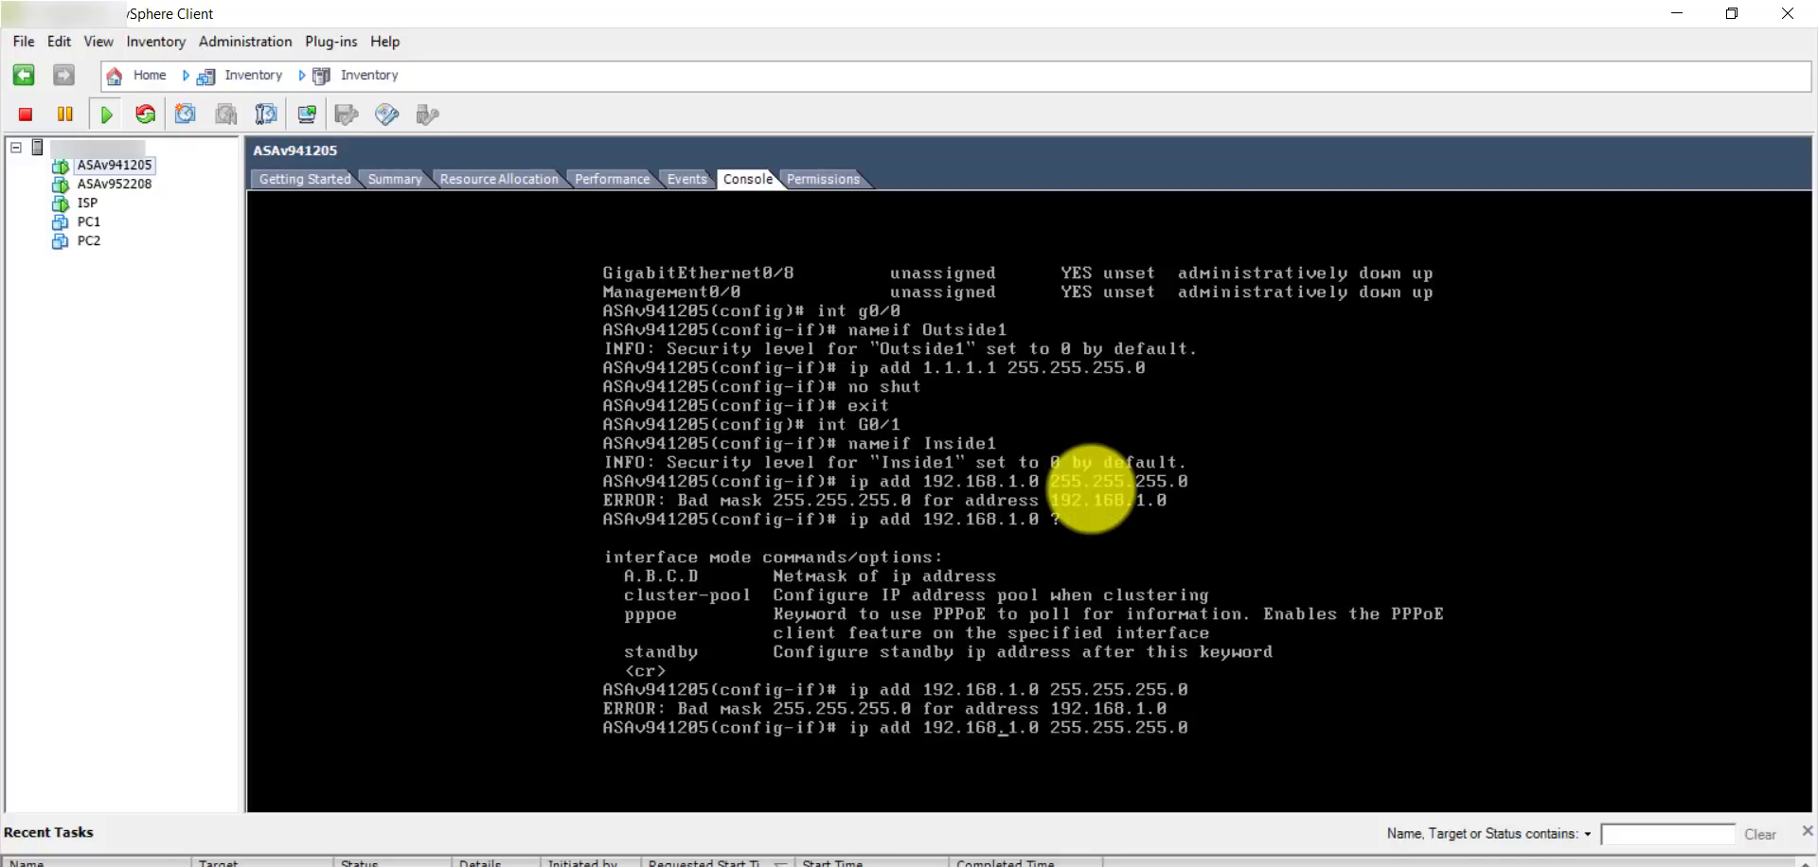
pyautogui.press('Right')
pyautogui.press('Right')
pyautogui.press('Right')
pyautogui.press('BackSpace')
pyautogui.write('1')
pyautogui.press('Return')
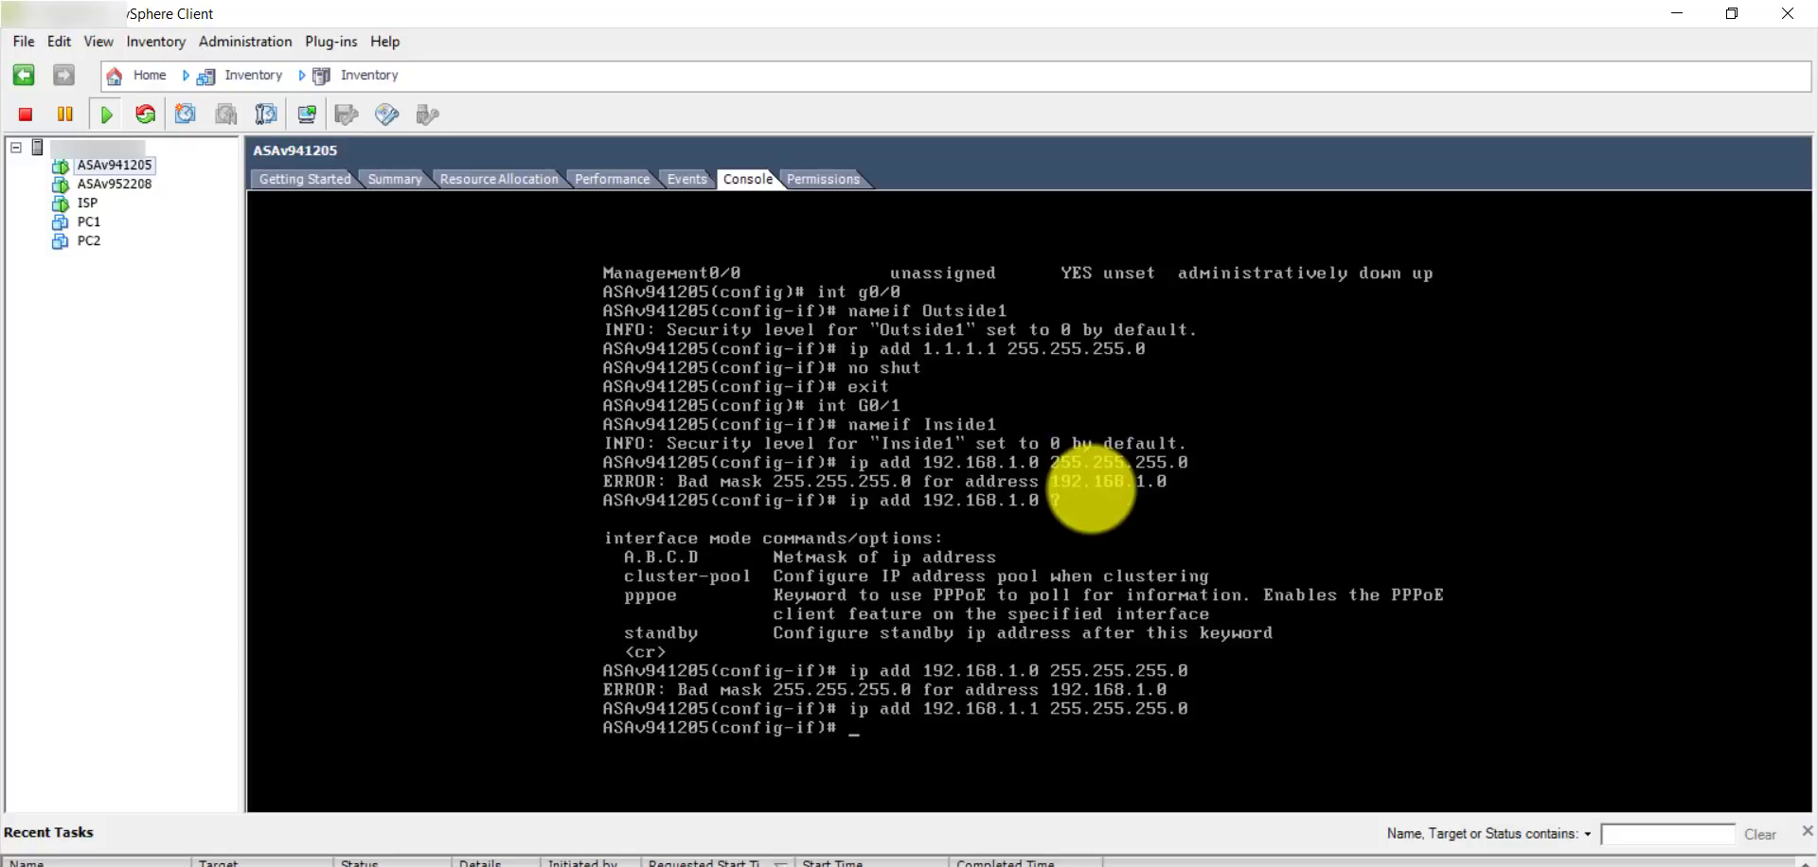
pyautogui.write('no shut')
pyautogui.press('Return')
pyautogui.write('exit')
pyautogui.press('Return')
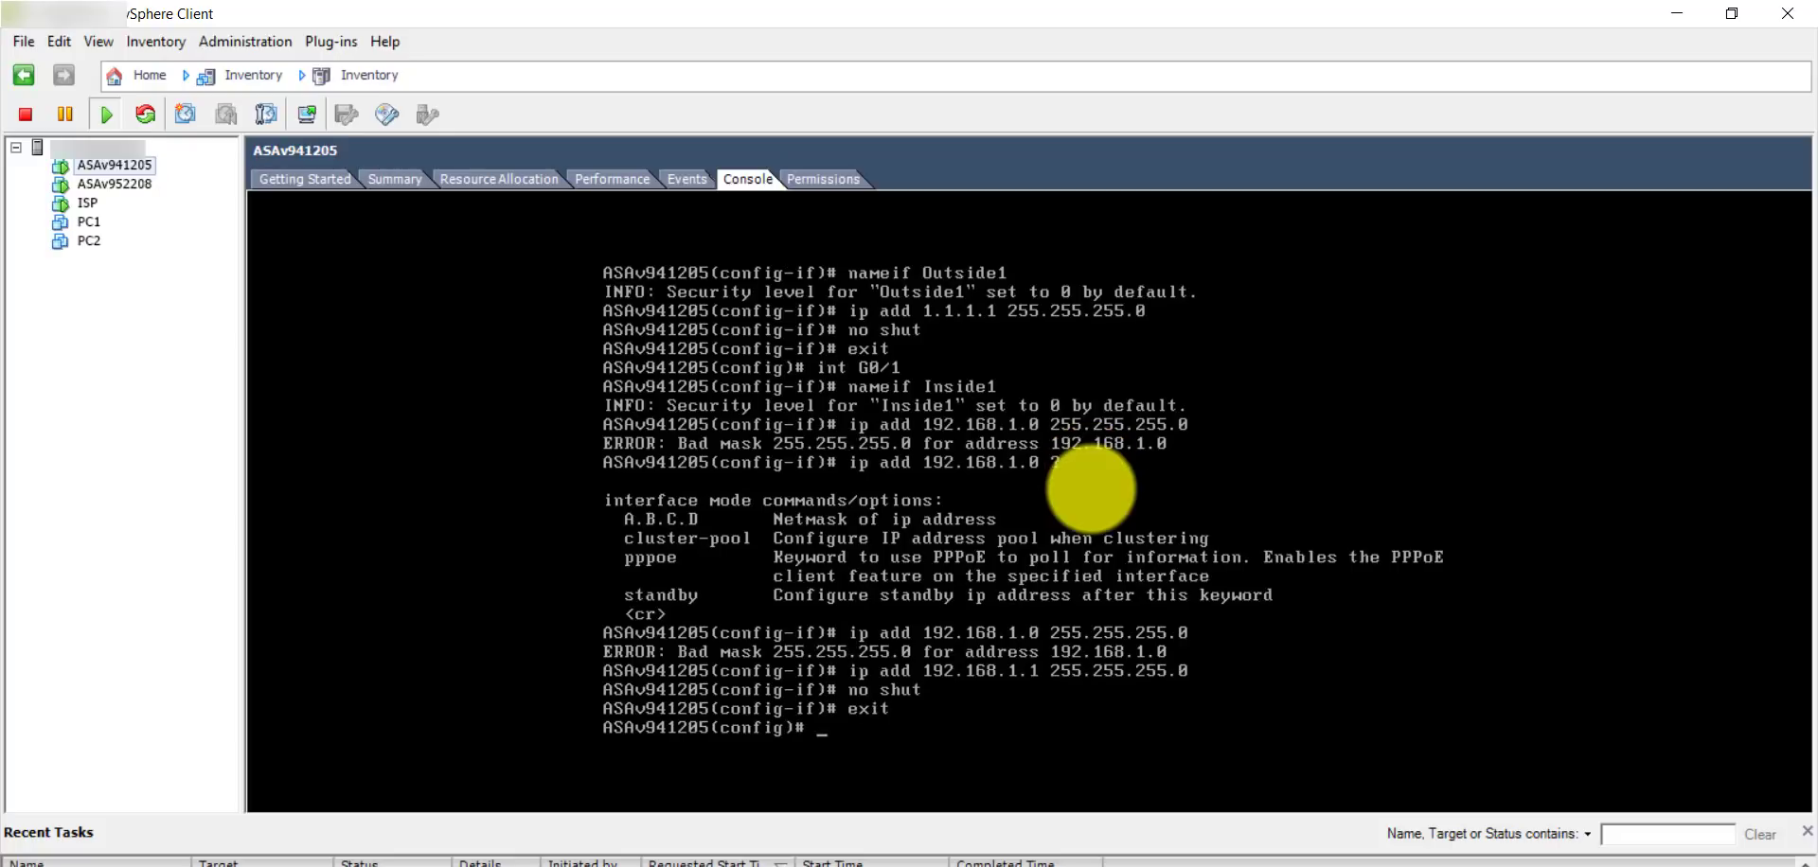
# Check the addresses and status of the configured interfaces with sh ip and sh int ip brief.
pyautogui.write('sh ip')
pyautogui.press('Return')
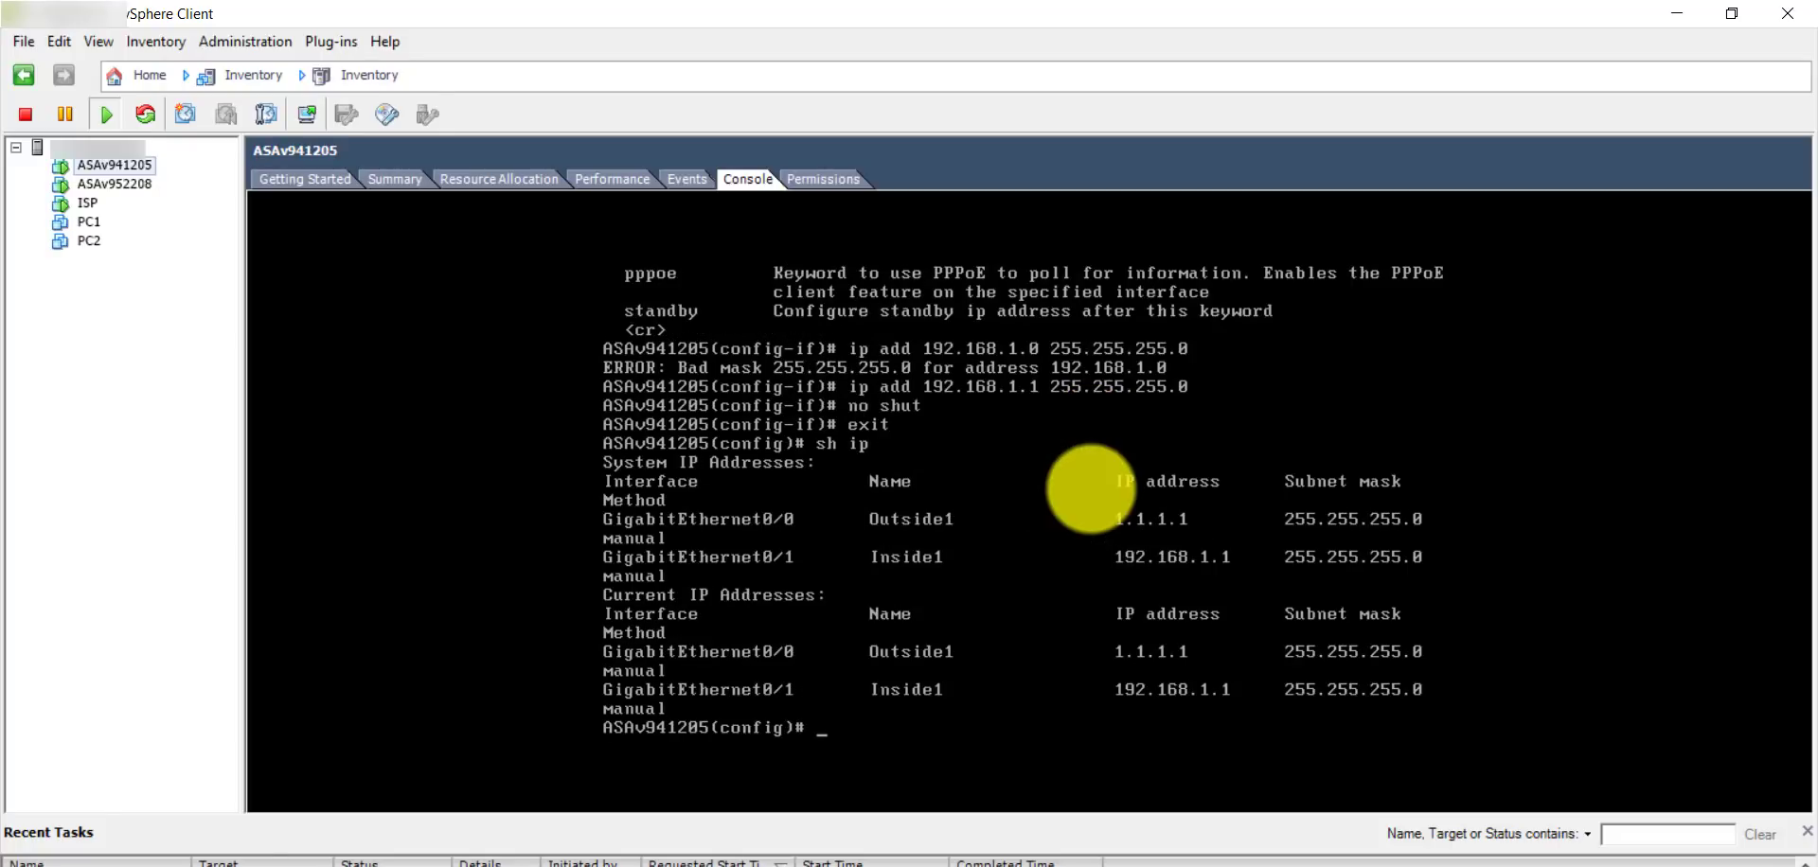
pyautogui.write('sh int ip brief')
pyautogui.press('Return')
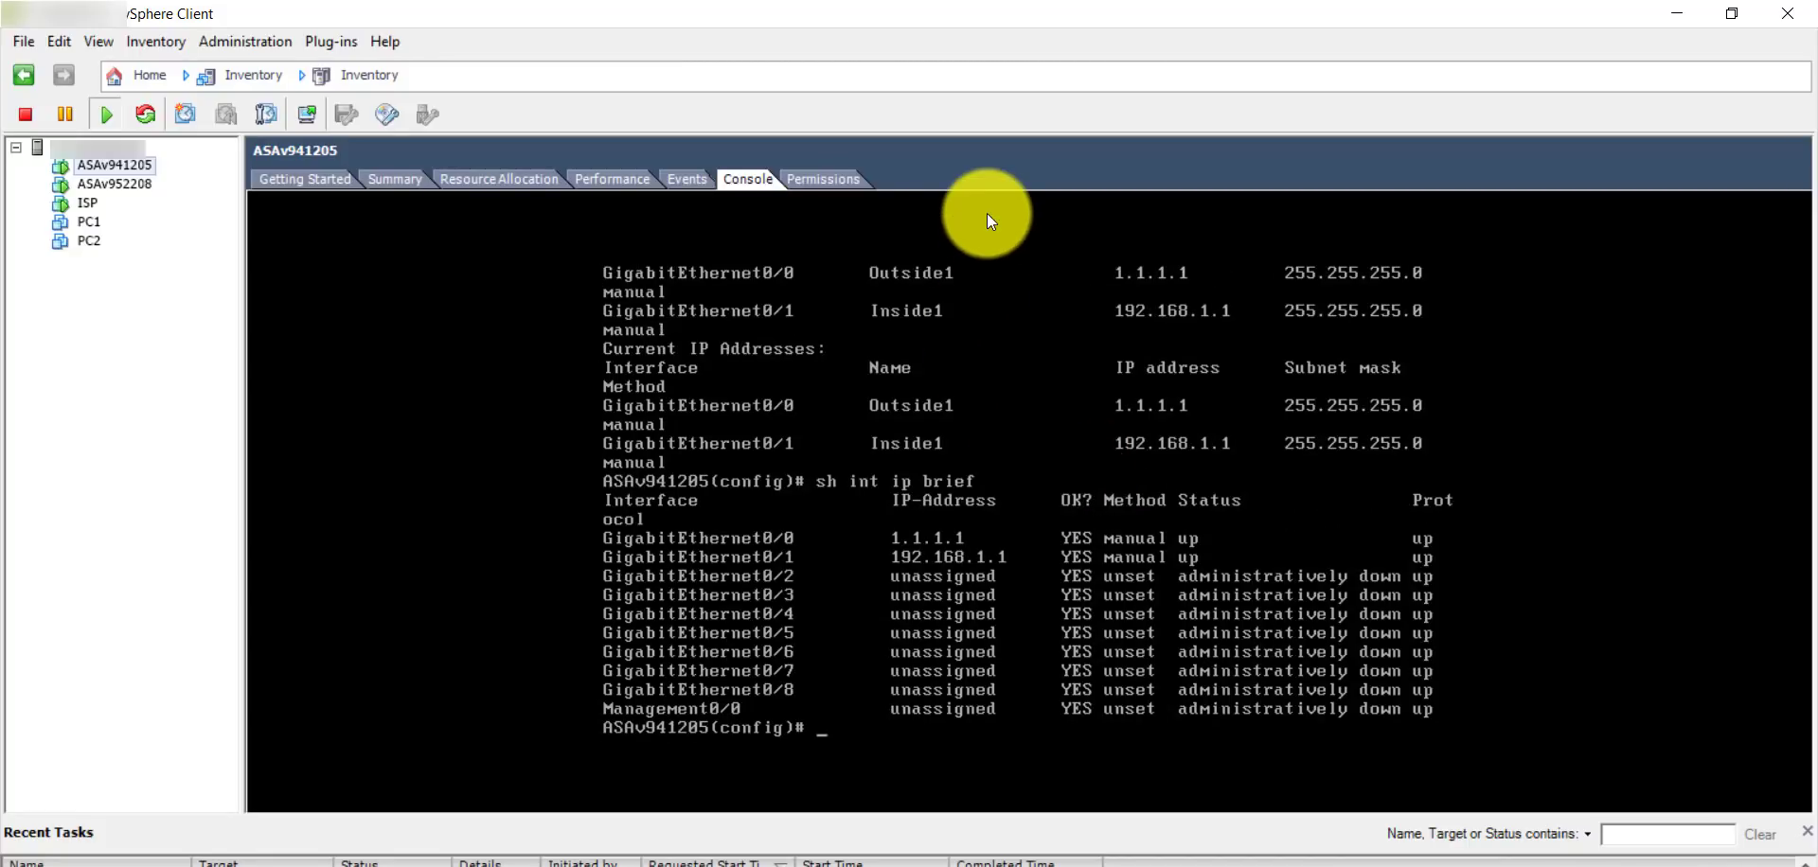
# Save the ASAv941205 interface configuration with wr.
pyautogui.write('wr')
pyautogui.press('Return')
pyautogui.press('Return')
pyautogui.press('Return')
pyautogui.press('Return')
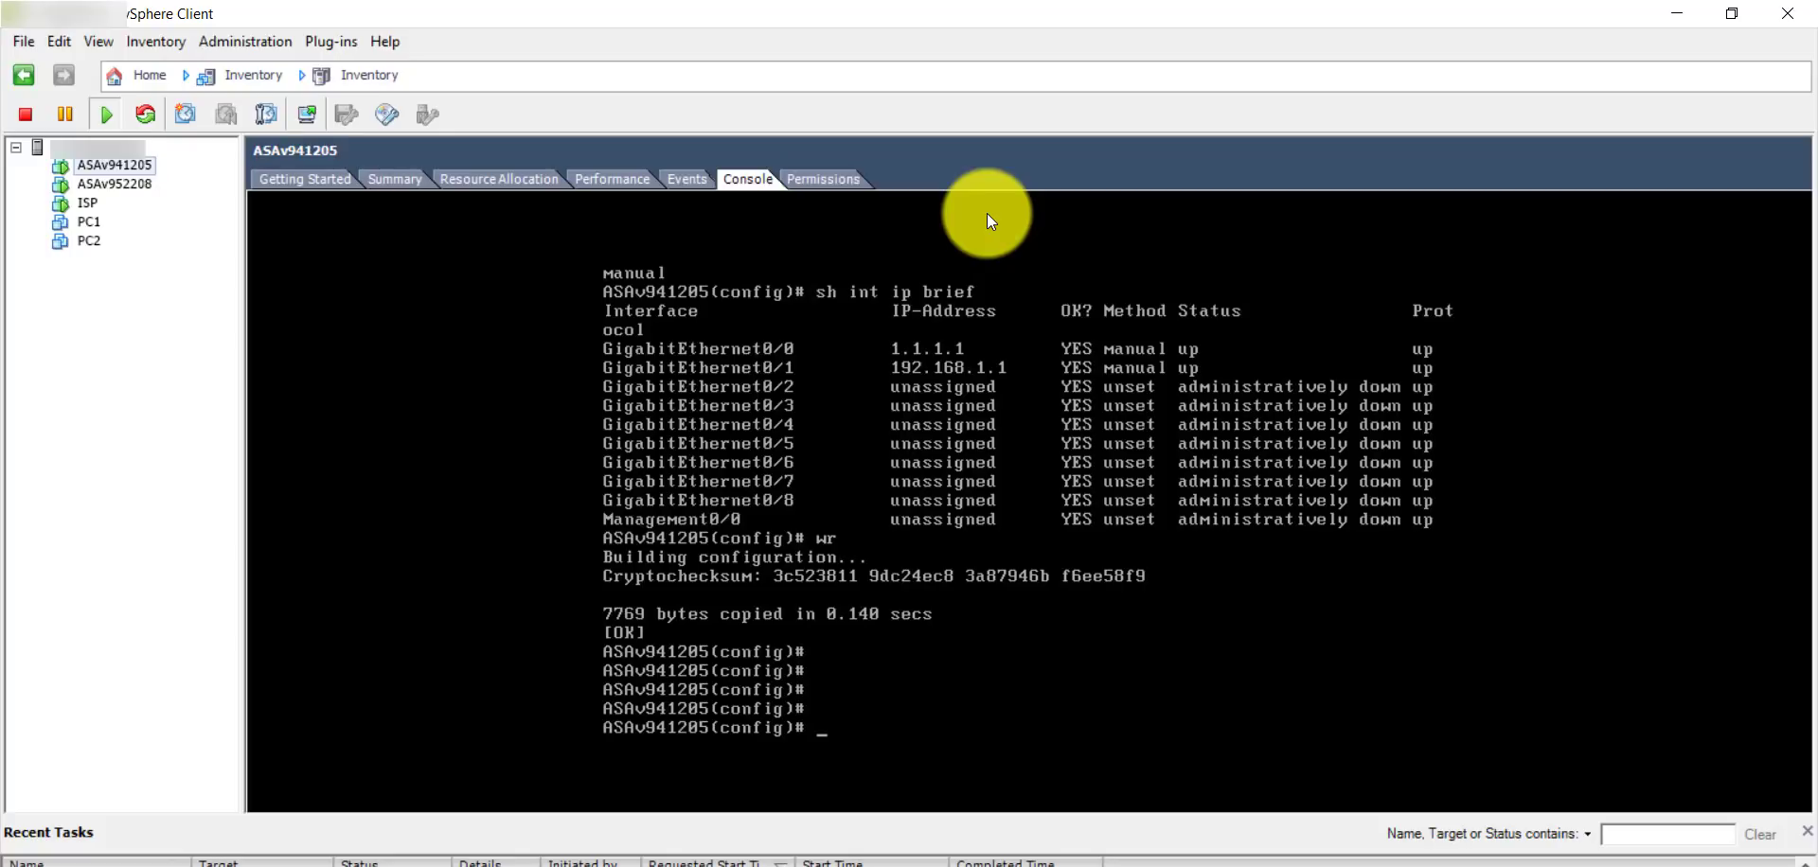
# Open the console of the ASAv952208 virtual machine, give it keyboard focus and bring up a ciscoasa> prompt.
pyautogui.click(89, 184)
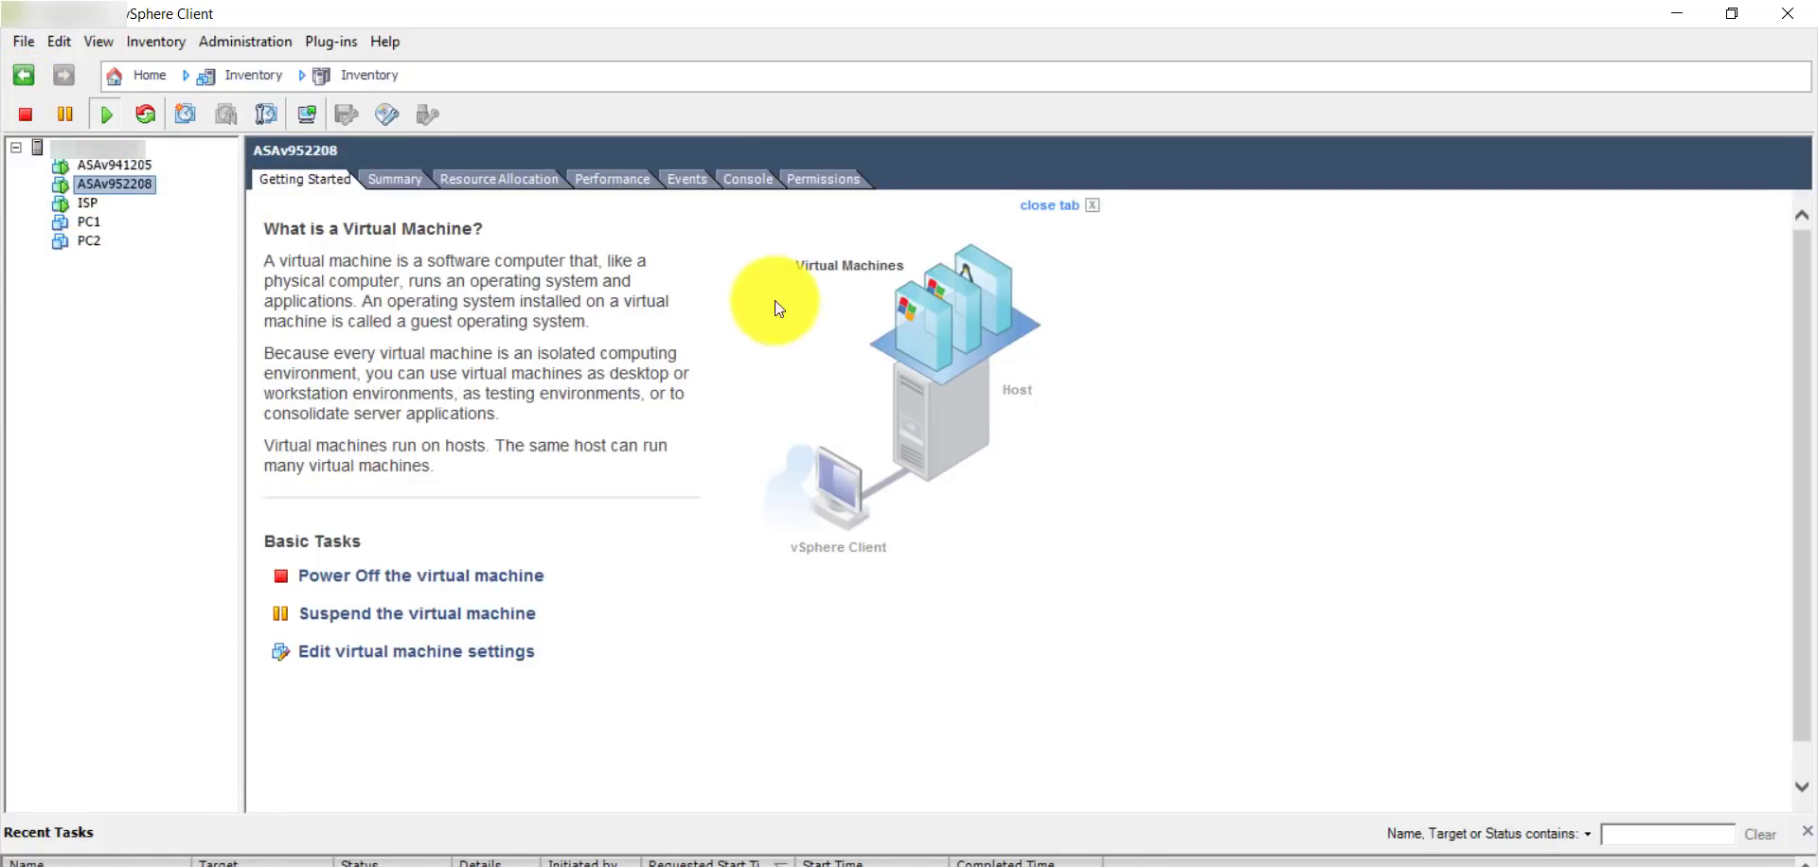
pyautogui.click(746, 185)
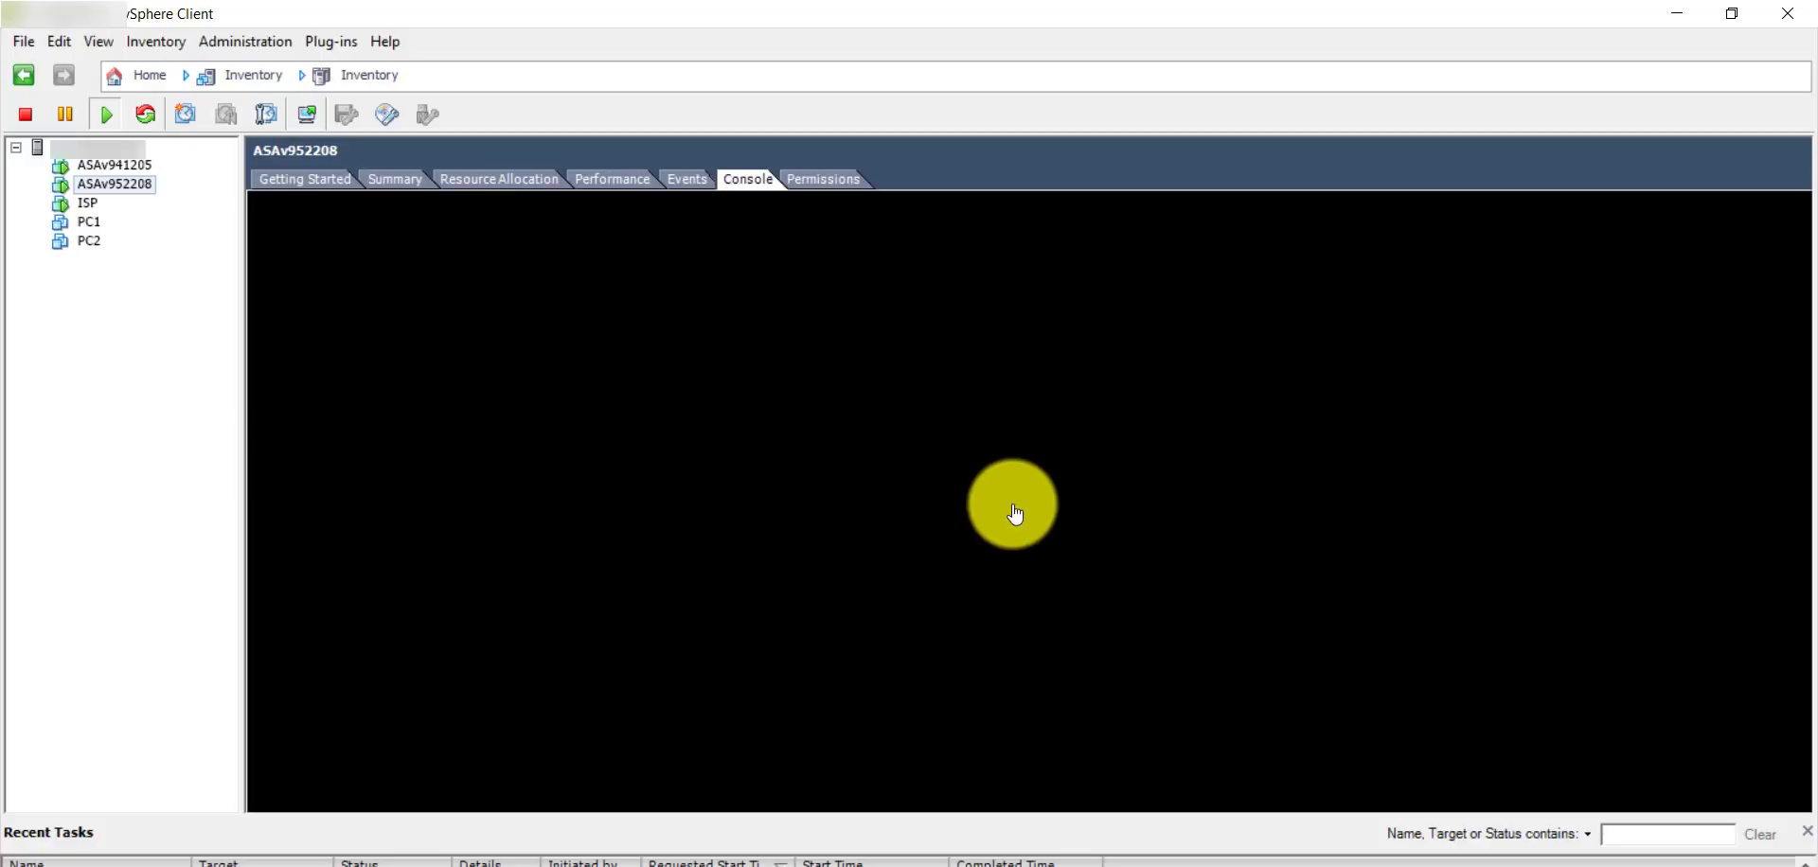
pyautogui.click(984, 548)
pyautogui.press('Return')
pyautogui.press('Return')
pyautogui.press('Return')
pyautogui.press('Return')
pyautogui.press('Return')
pyautogui.press('Return')
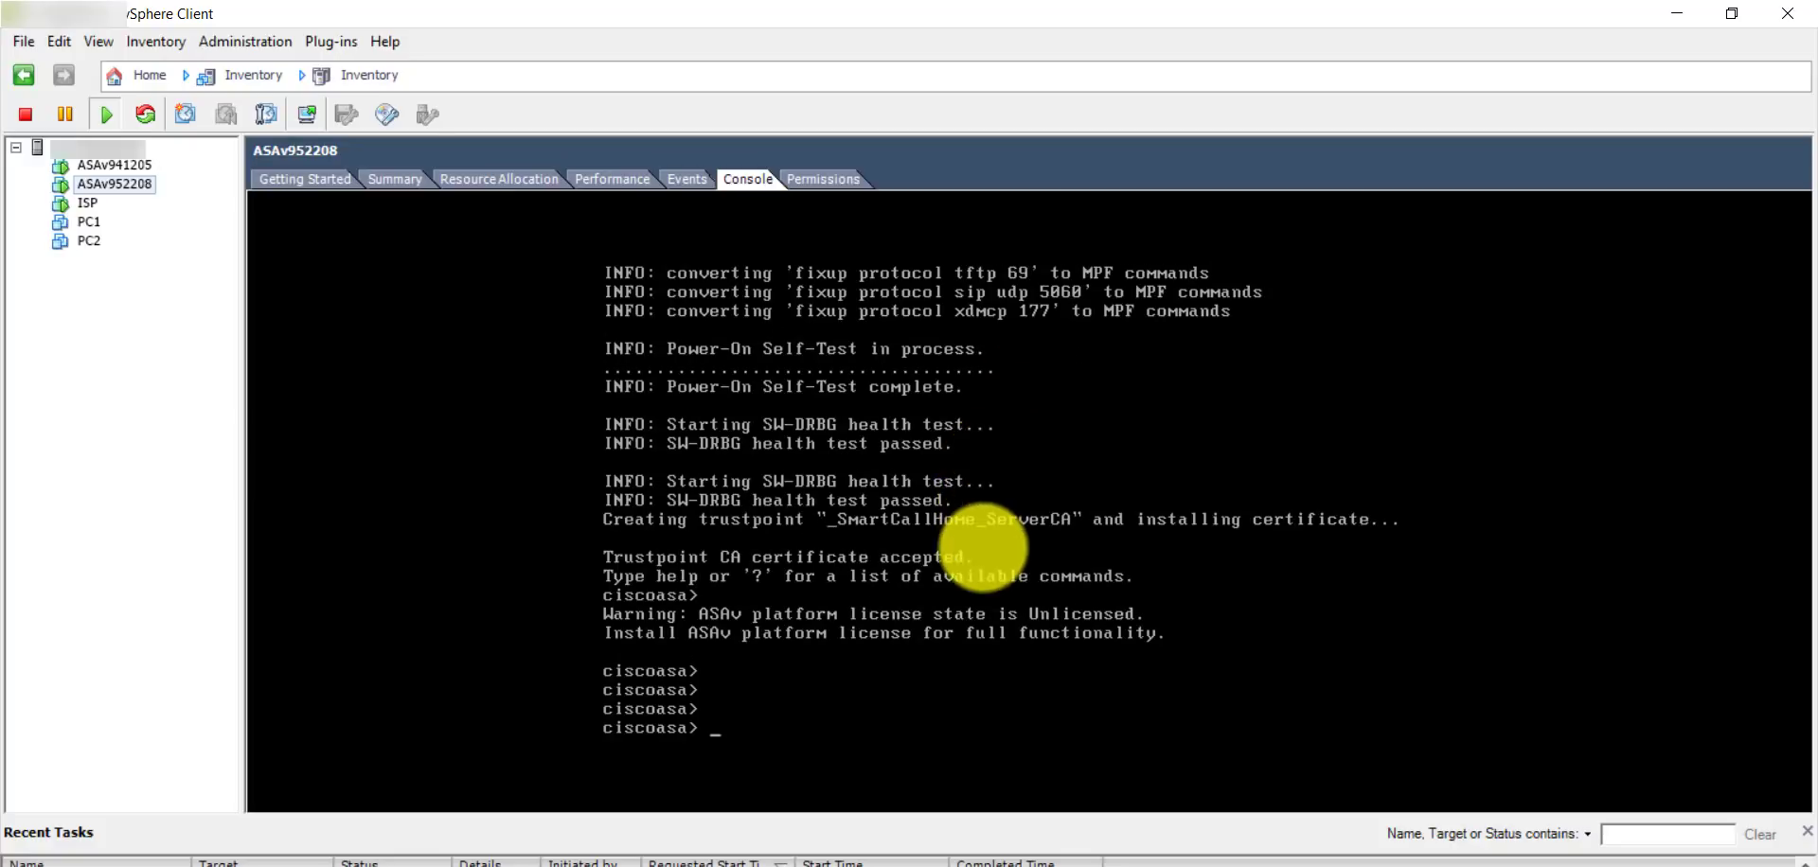
# Enter privileged EXEC mode on the ASAv952208 firewall with a blank password and start global configuration with conf t.
pyautogui.write('en')
pyautogui.press('Return')
pyautogui.press('Return')
pyautogui.press('Return')
pyautogui.press('Return')
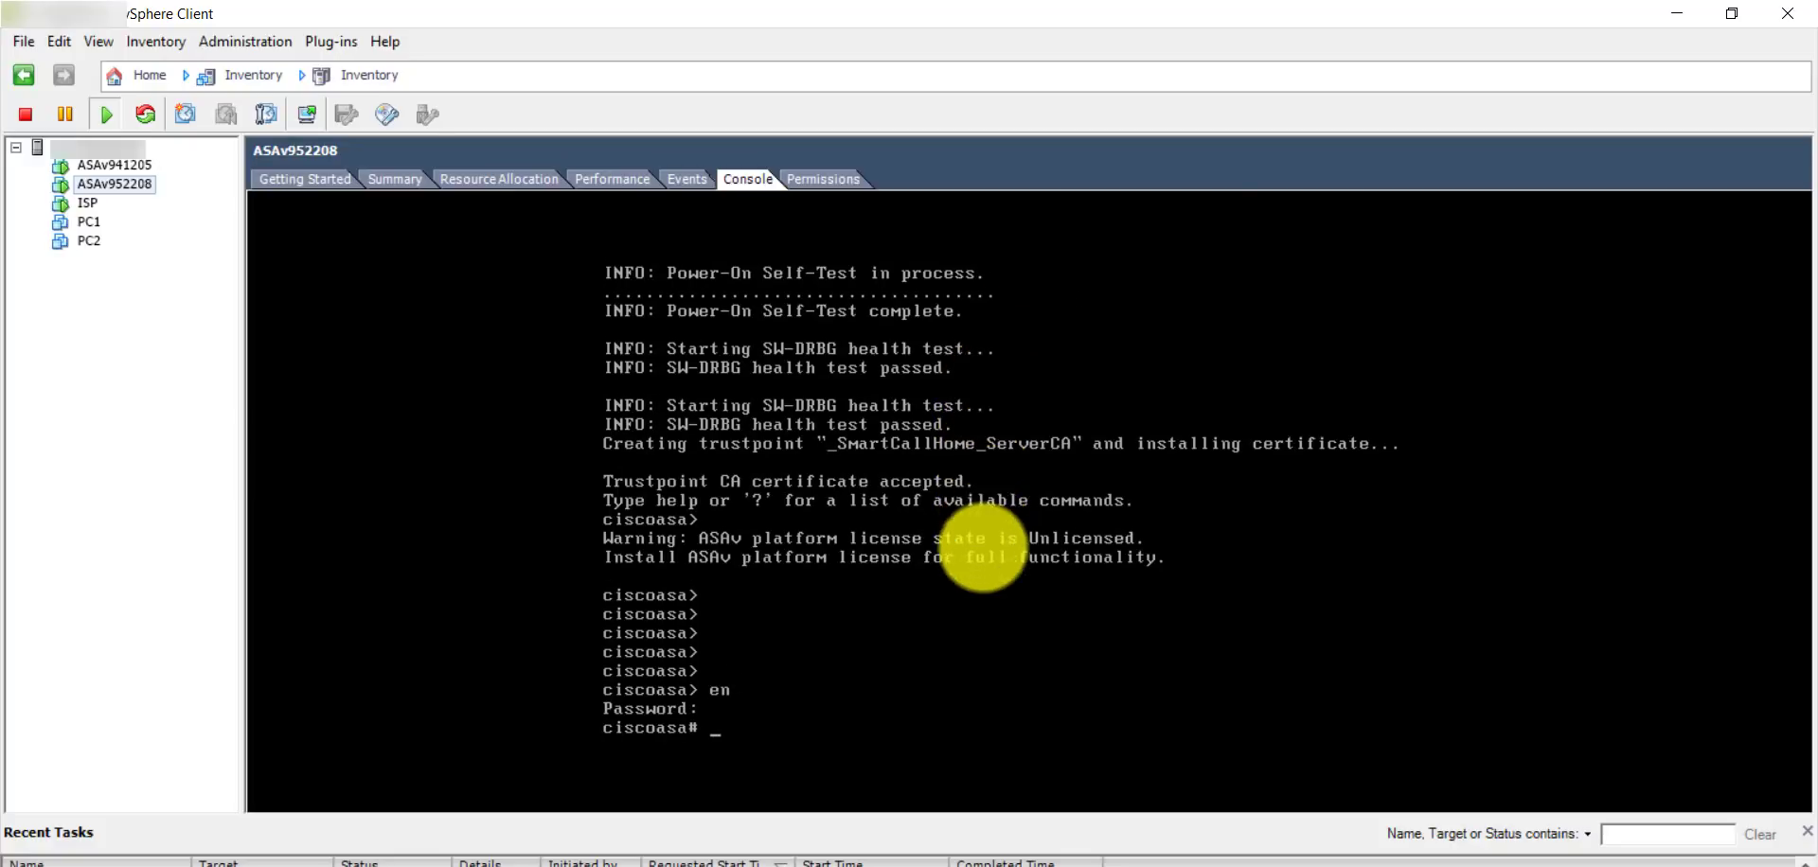
pyautogui.write('conf t')
pyautogui.press('Return')
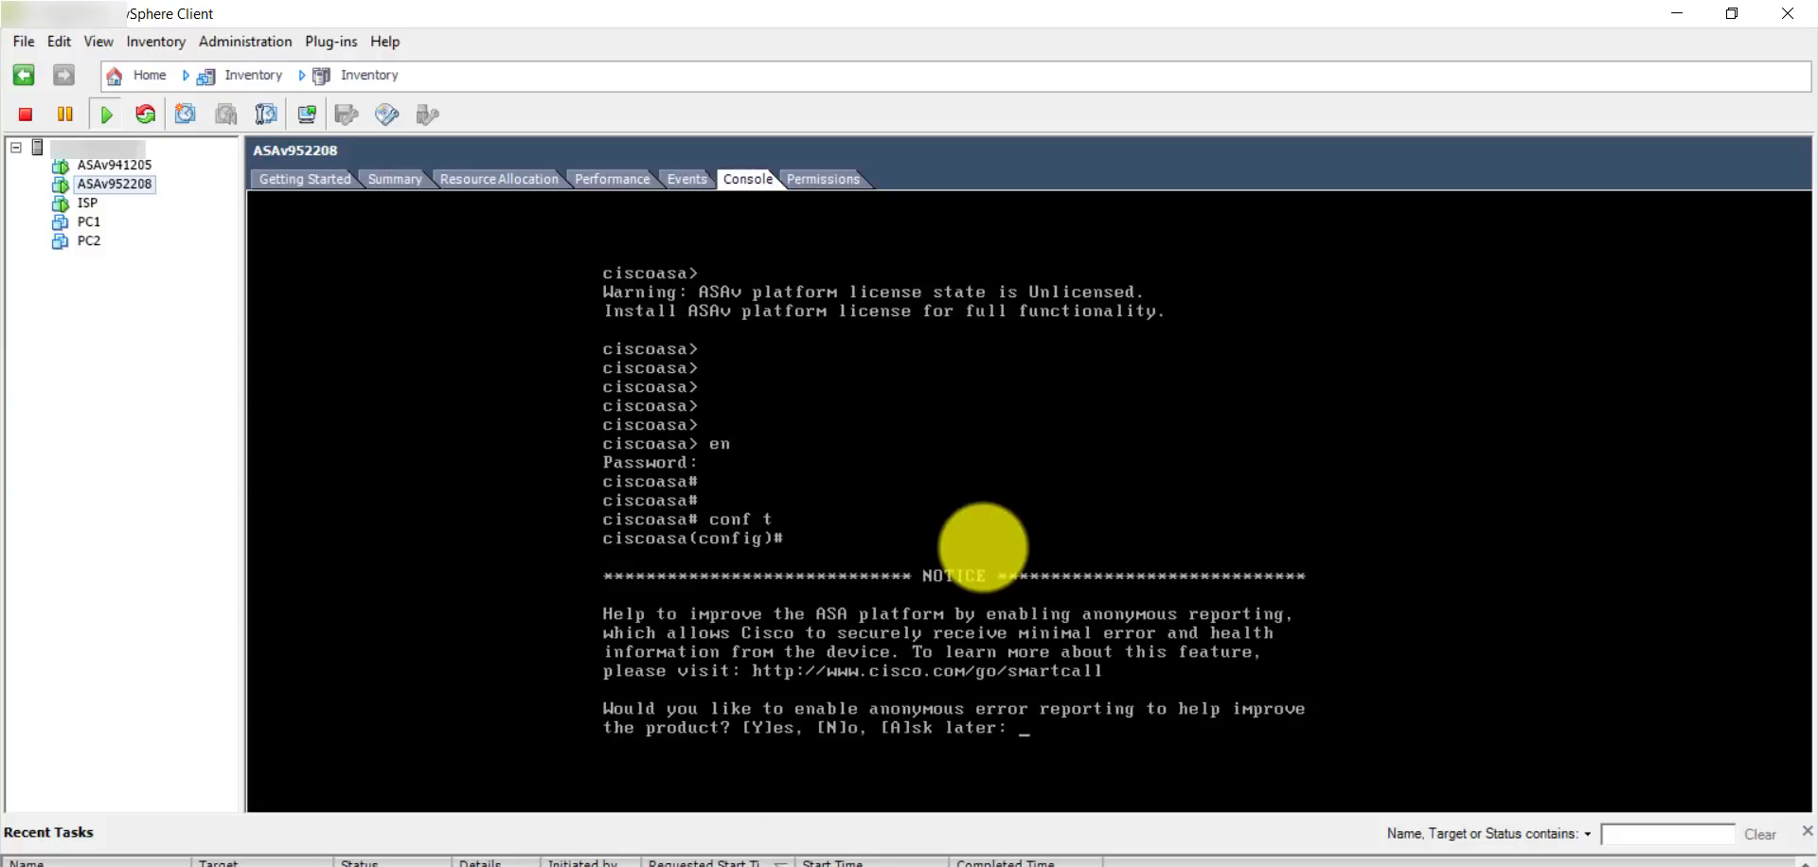
# Decline anonymous error reporting with N and set the firewall's hostname to ASAv952208.
pyautogui.write('N')
pyautogui.press('Return')
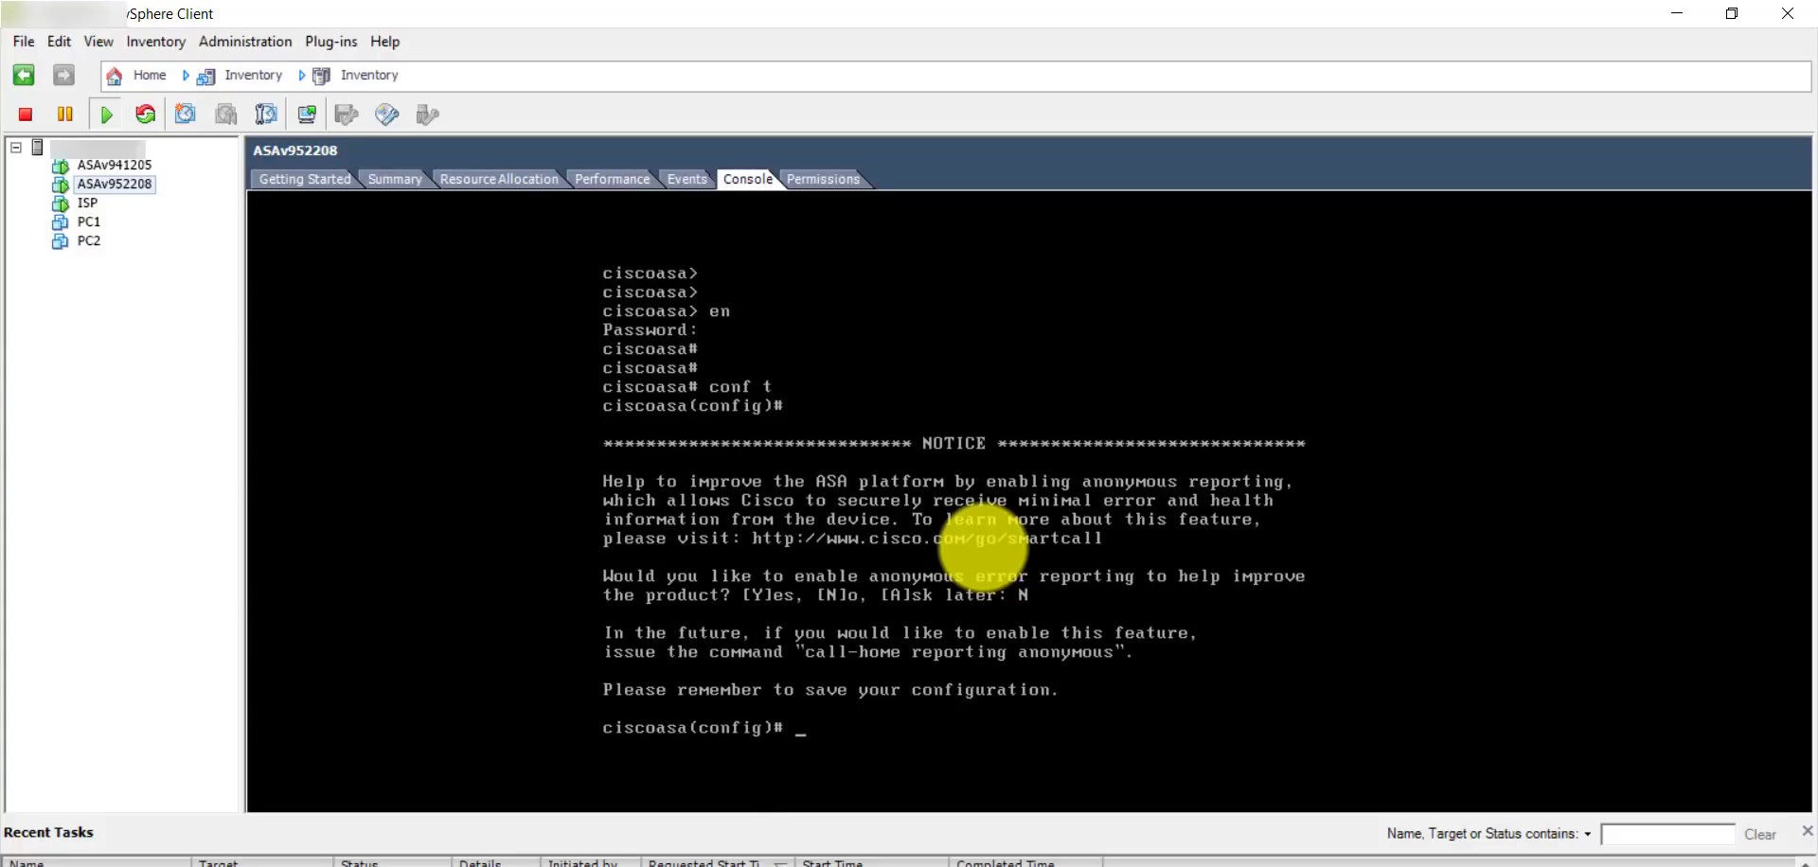
pyautogui.write('hos')
pyautogui.press('Tab')
pyautogui.write('ASA')
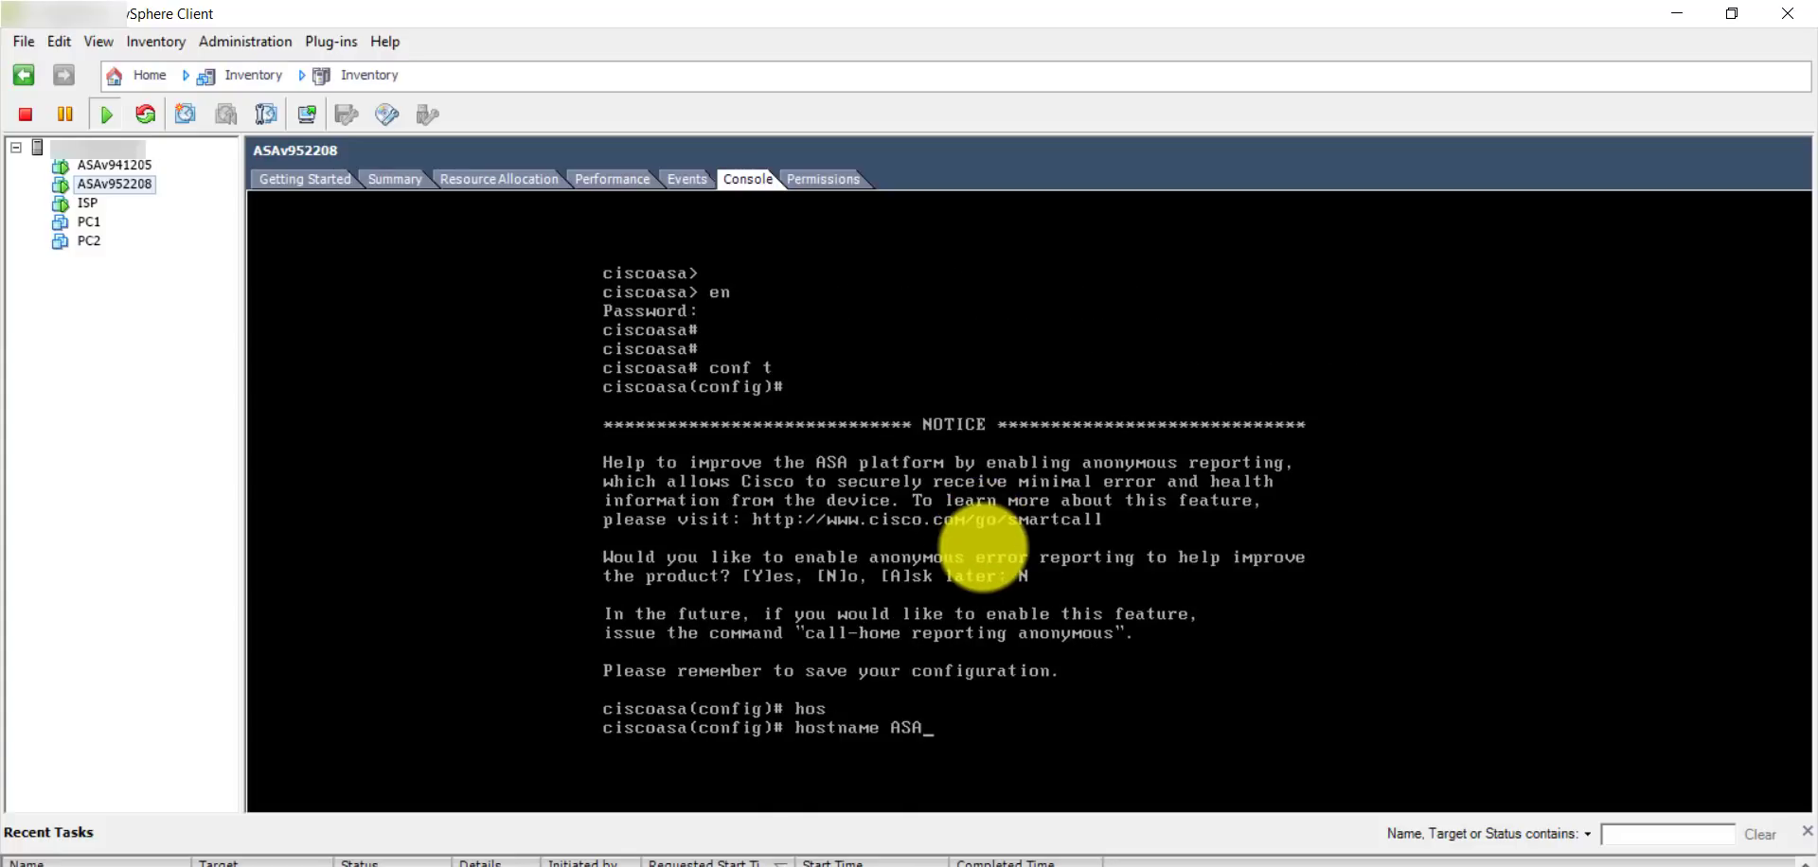
pyautogui.write('v952208')
pyautogui.press('Return')
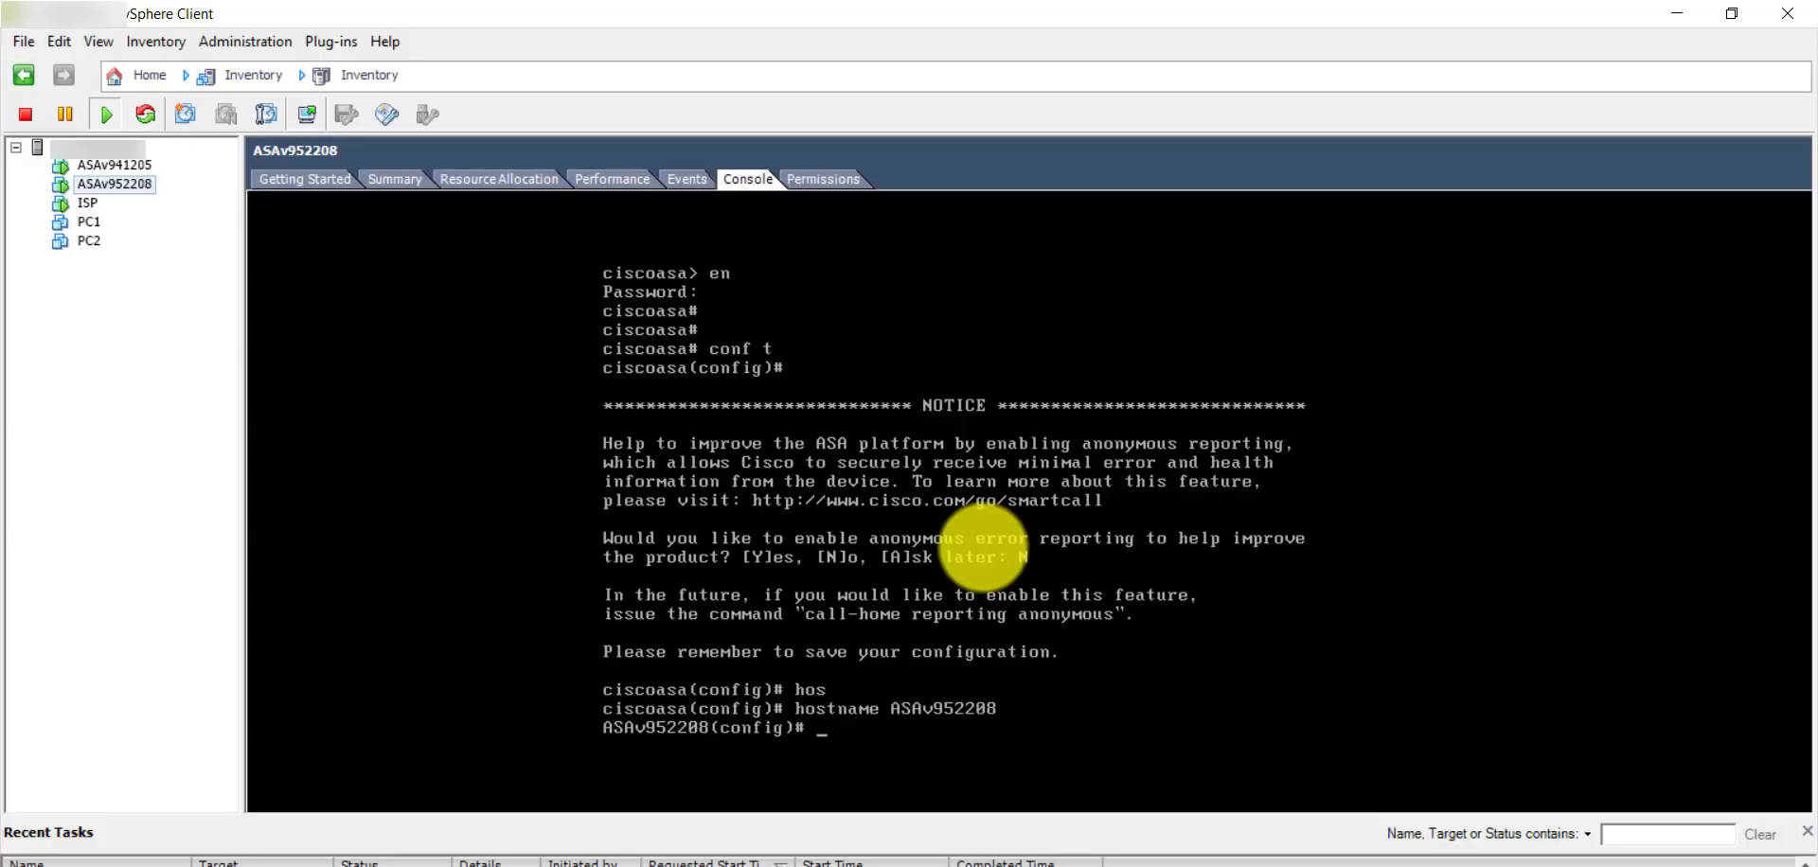
# Save the ASAv952208 configuration with wr and return to a fresh prompt.
pyautogui.write('wr')
pyautogui.press('Return')
pyautogui.press('Return')
pyautogui.press('Return')
pyautogui.press('Return')
pyautogui.press('Return')
pyautogui.press('Return')
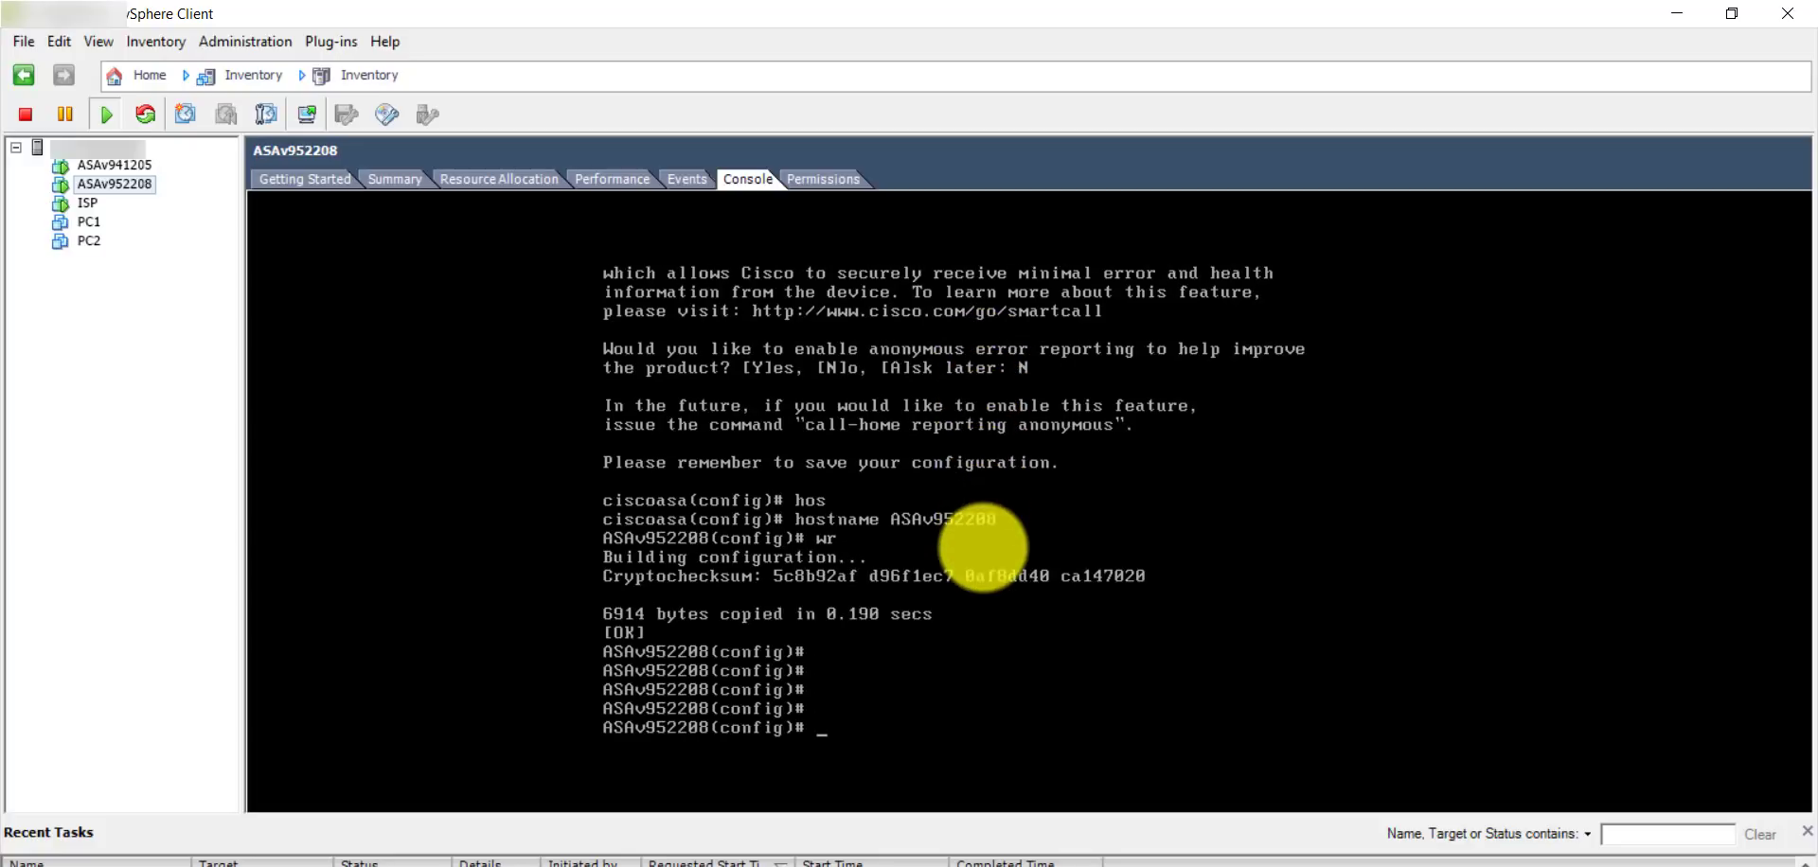
# Enter interface configuration for g0/0 on the ASAv952208 firewall and name the interface Outside2.
pyautogui.write('int g0/0')
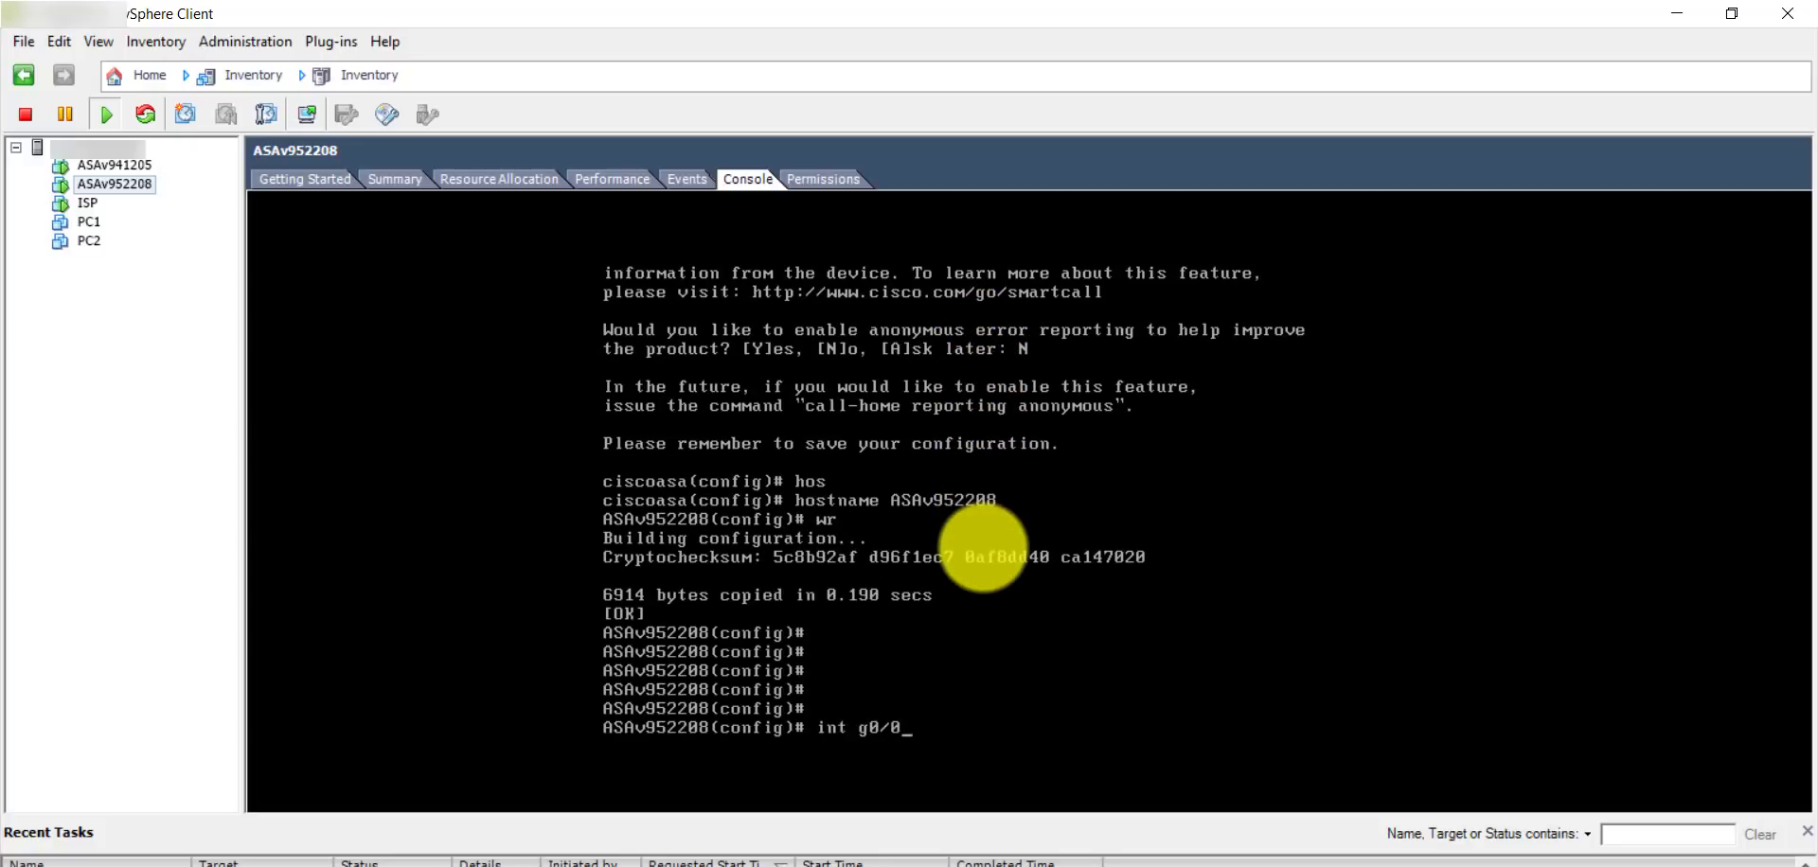
pyautogui.press('Return')
pyautogui.write('nami')
pyautogui.press('BackSpace')
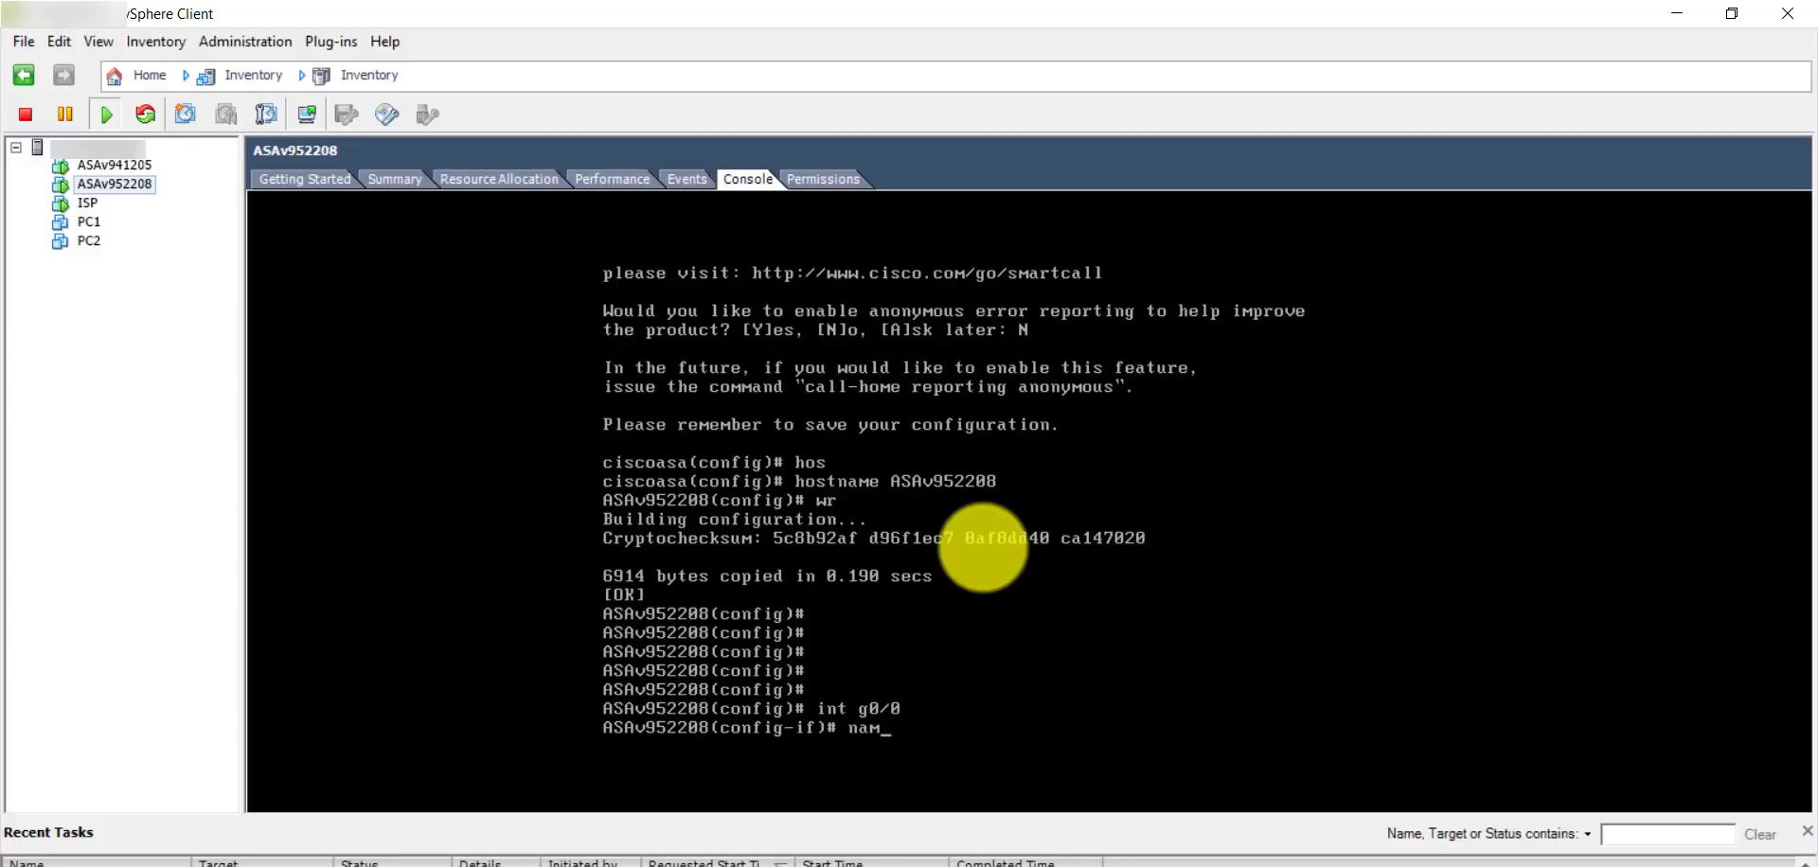
pyautogui.write('eif Outside2')
pyautogui.press('Return')
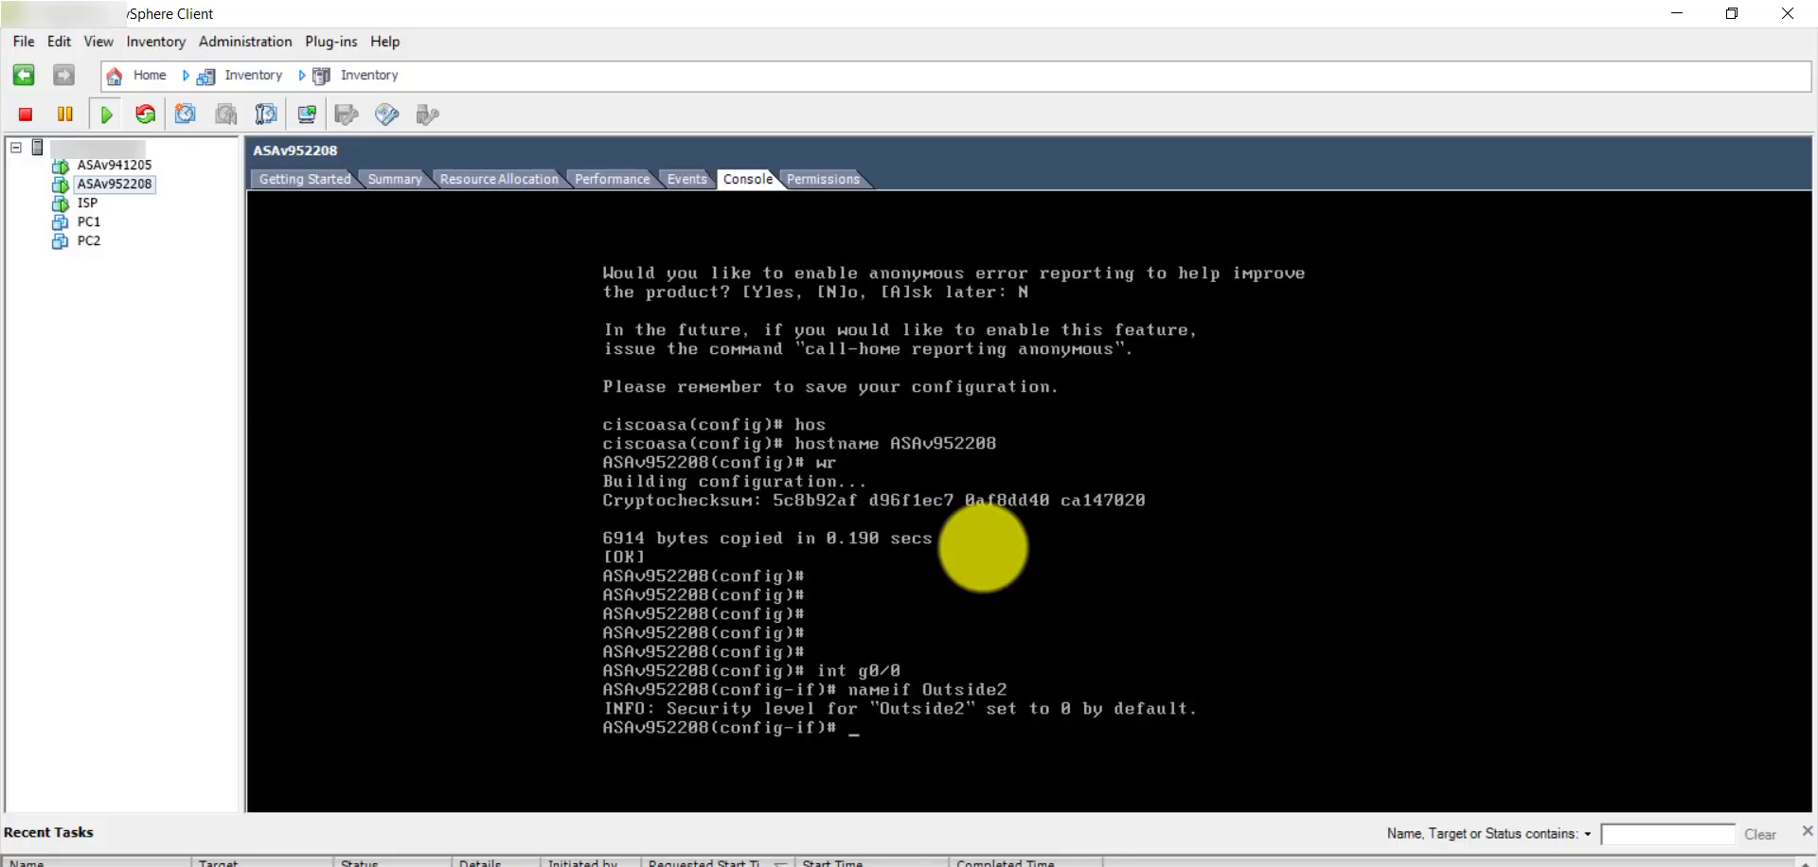
# Assign 2.2.2.1 255.255.255.0 to the Outside2 interface, enable it with no shut and exit interface configuration.
pyautogui.write('ip add 2.2.2.1 255.255.255.0')
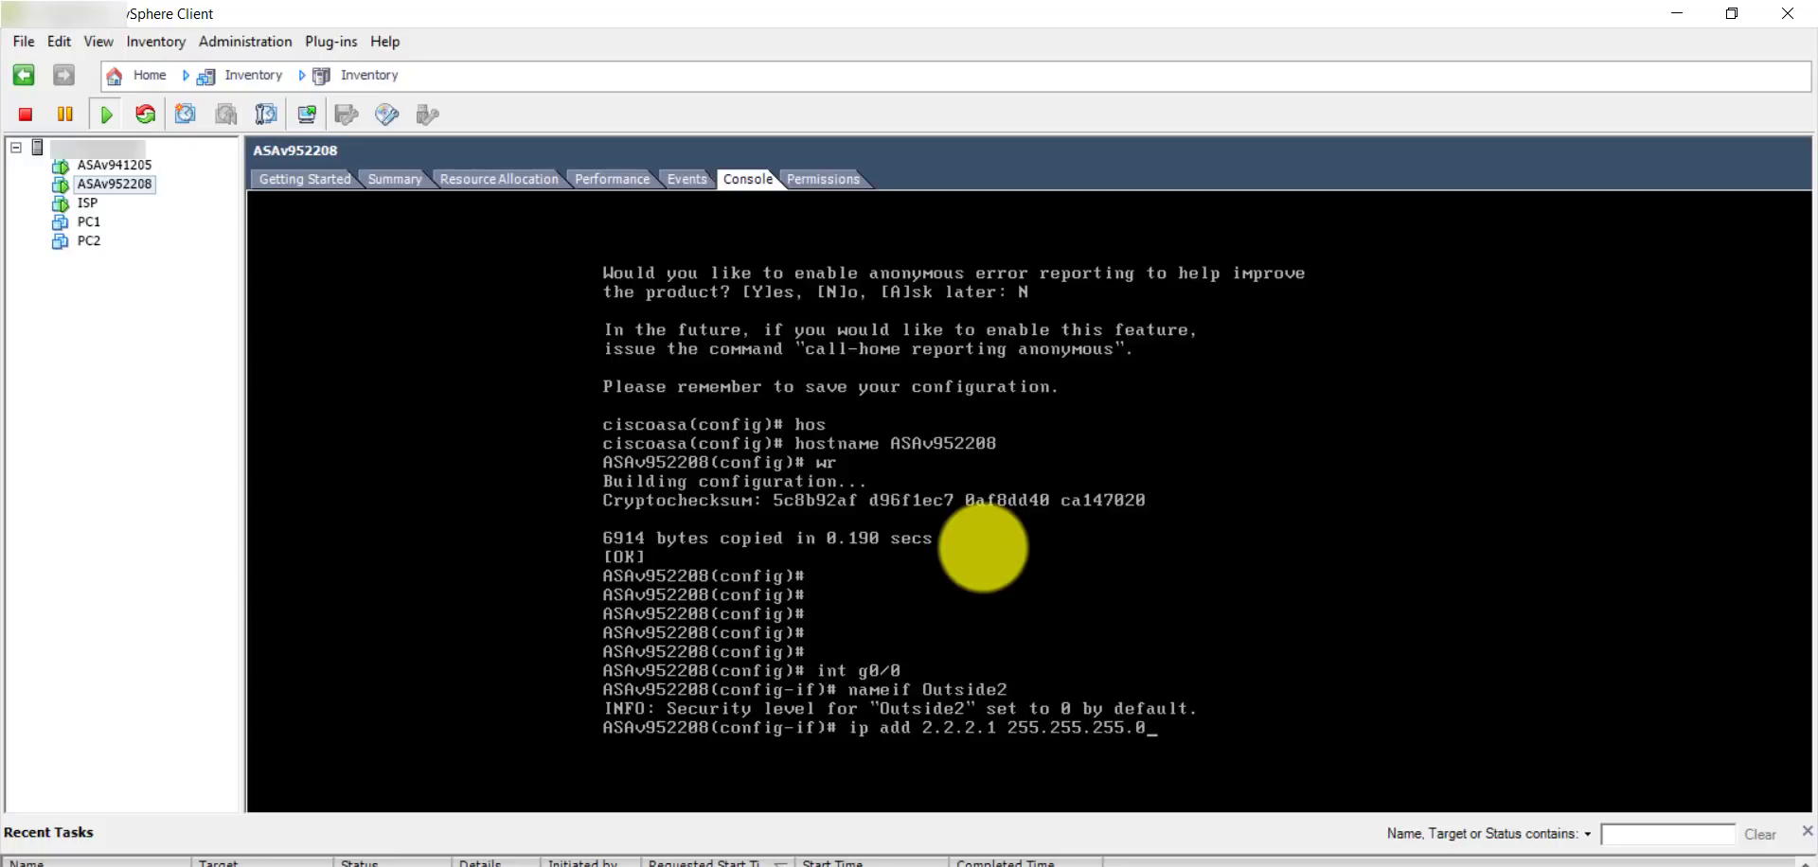
pyautogui.press('Return')
pyautogui.write('no shut')
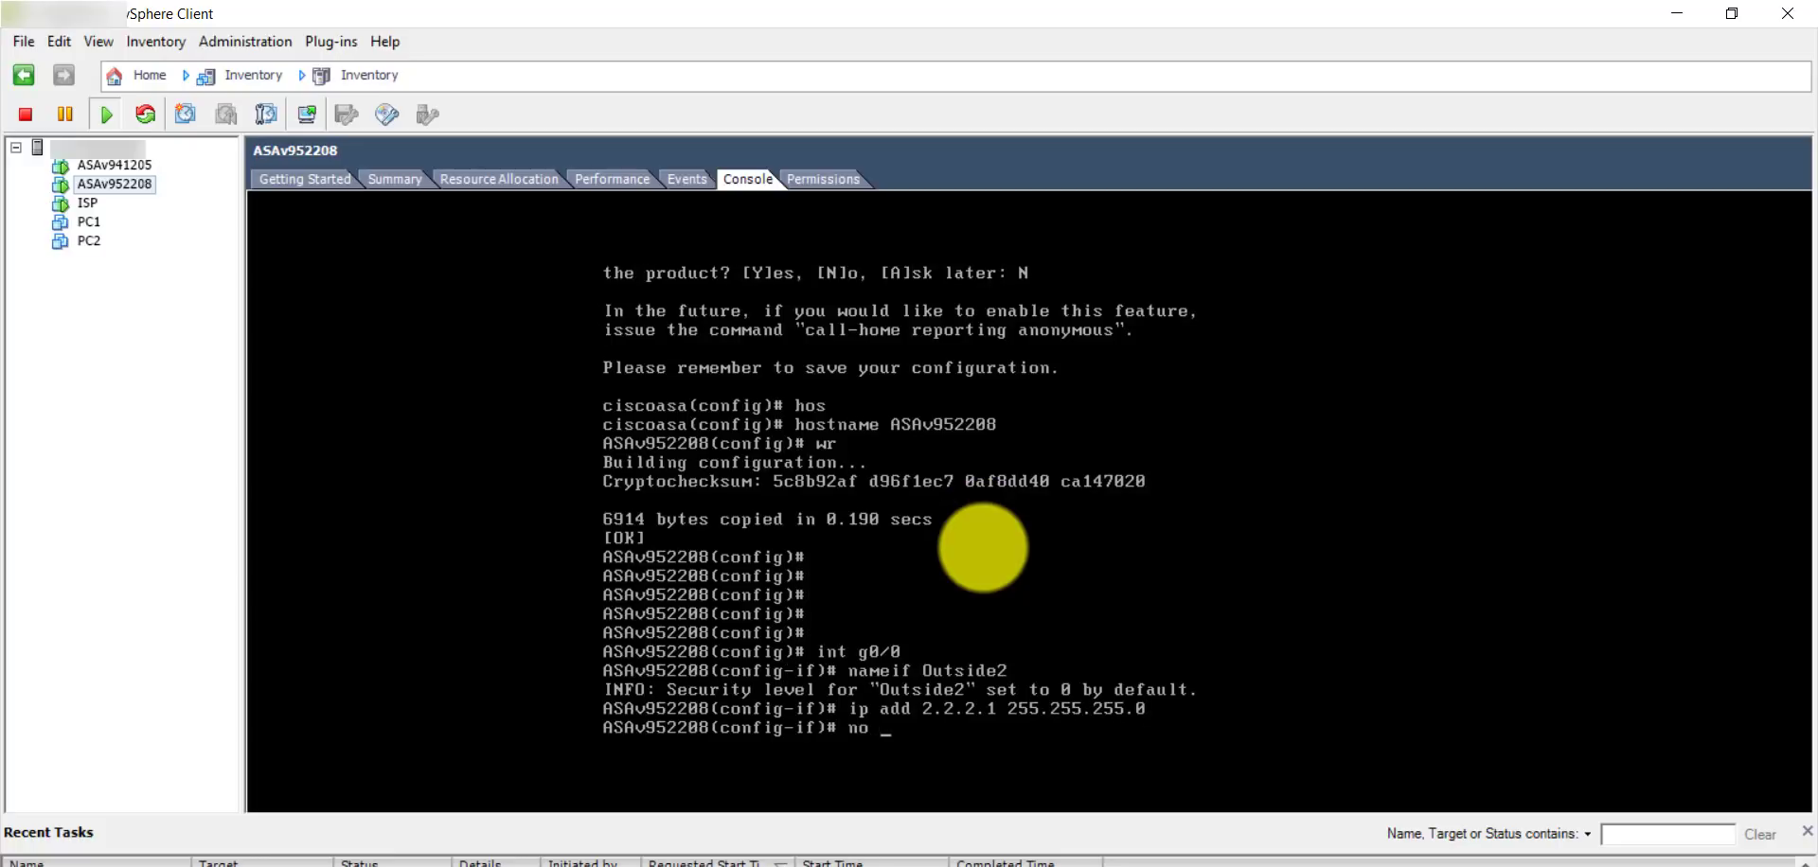
pyautogui.press('Return')
pyautogui.write('exit')
pyautogui.press('Return')
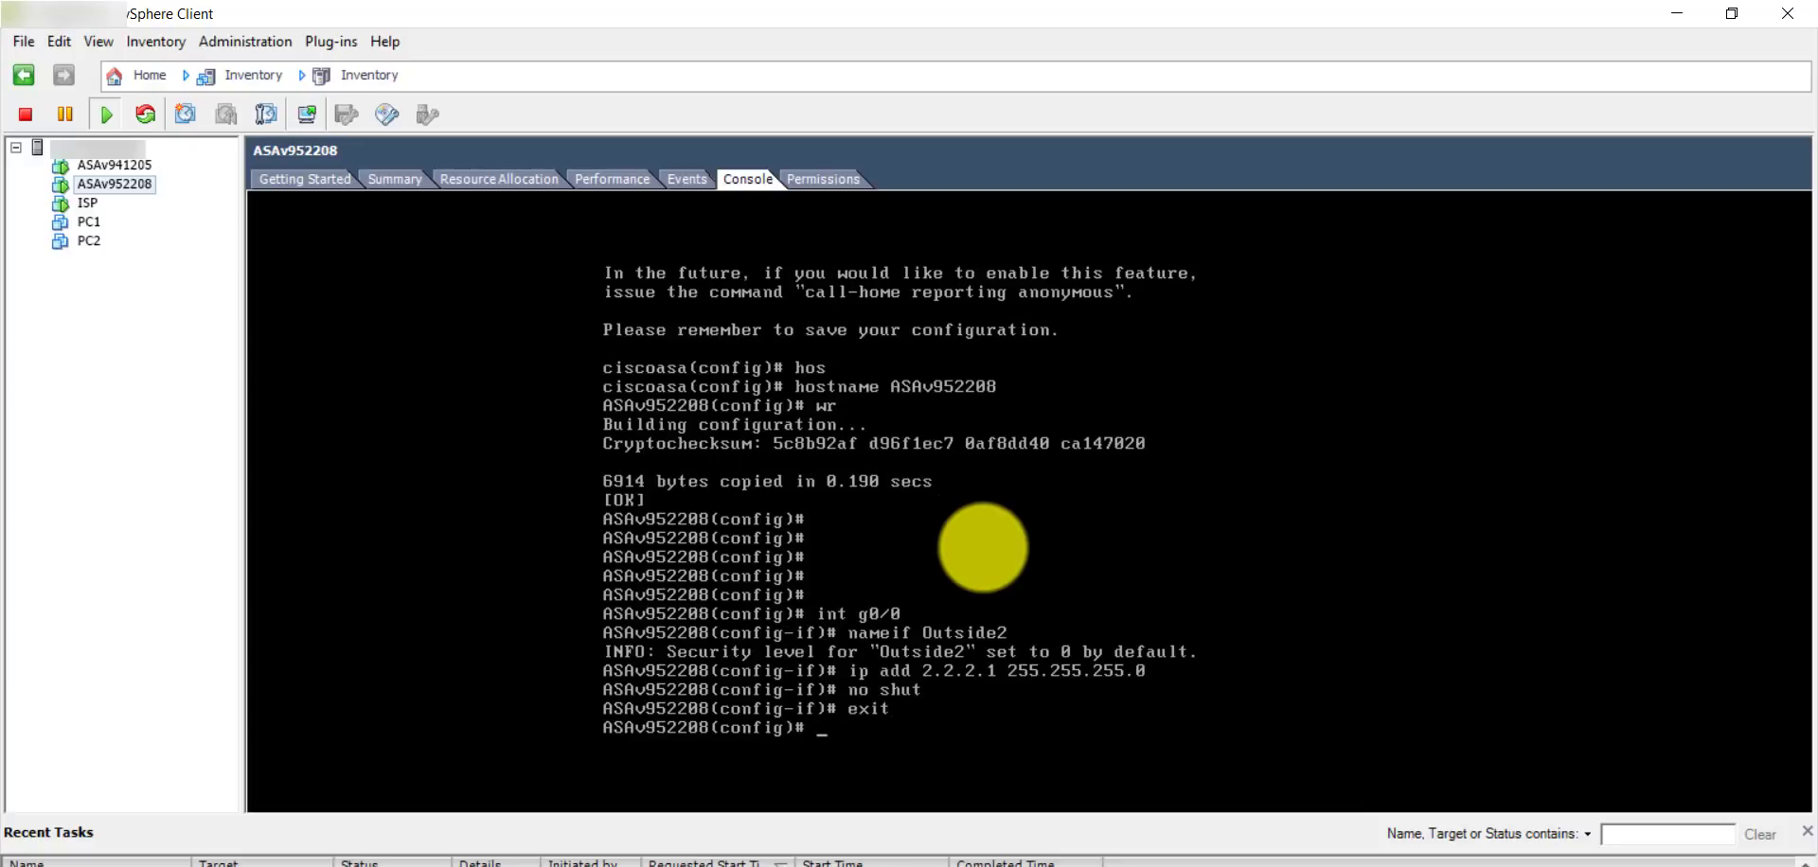
# Enter interface configuration for g0/1 on ASAv952208 and name the interface Inside2.
pyautogui.write('int g0/1')
pyautogui.press('Return')
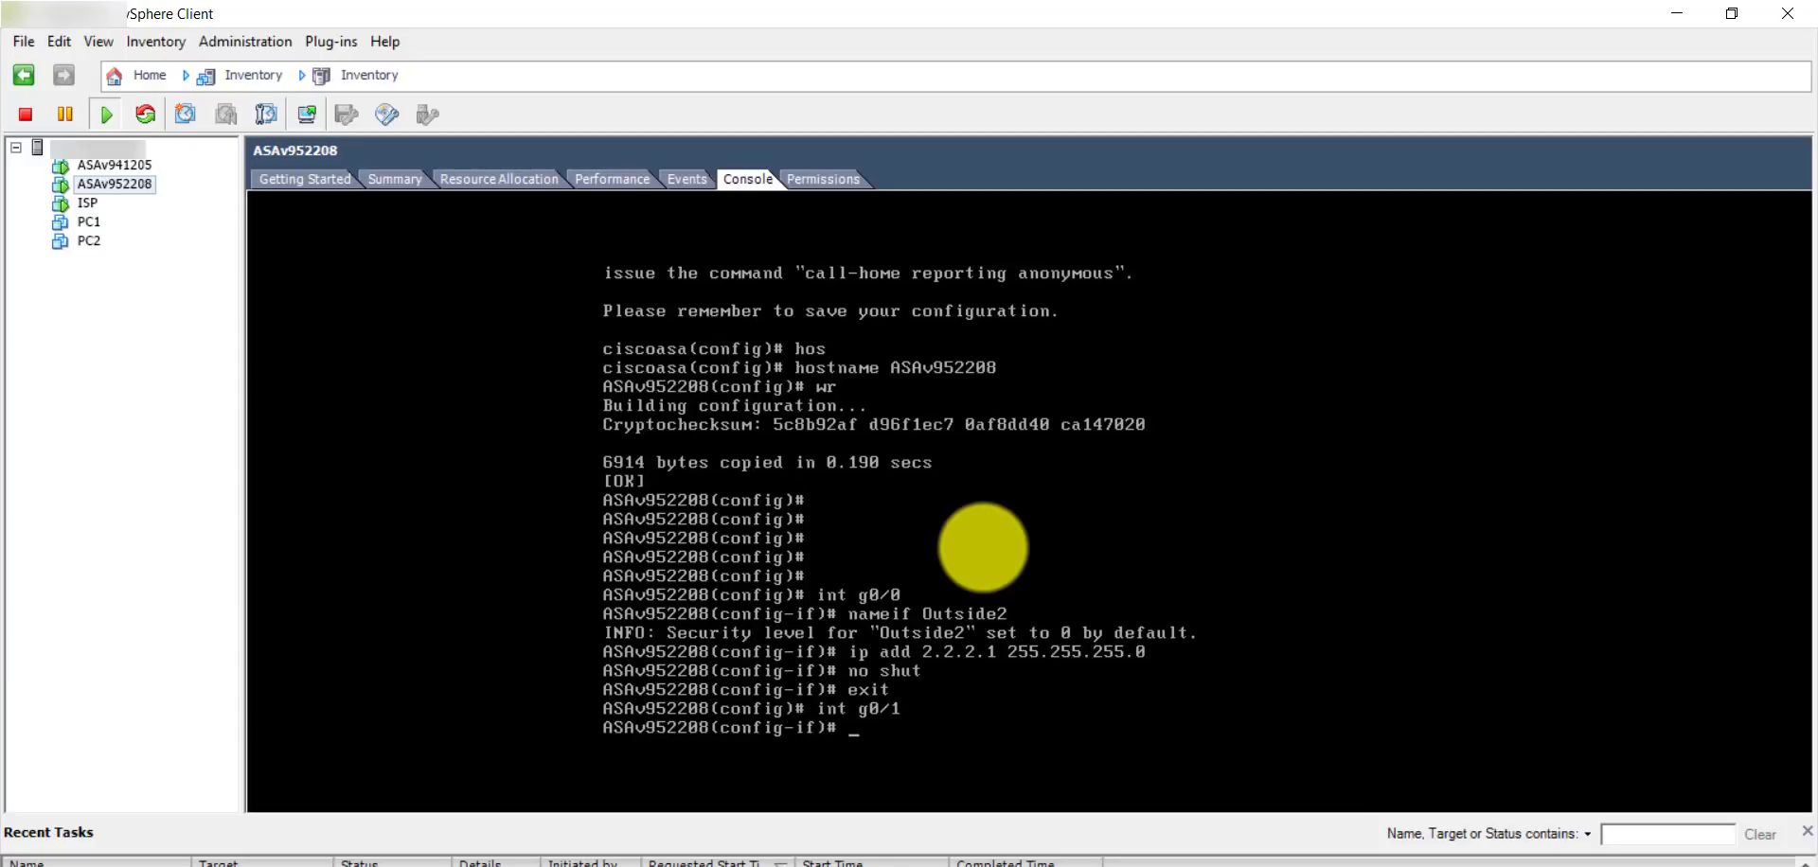
pyautogui.write('nameif Inside')
pyautogui.write('2')
pyautogui.press('Return')
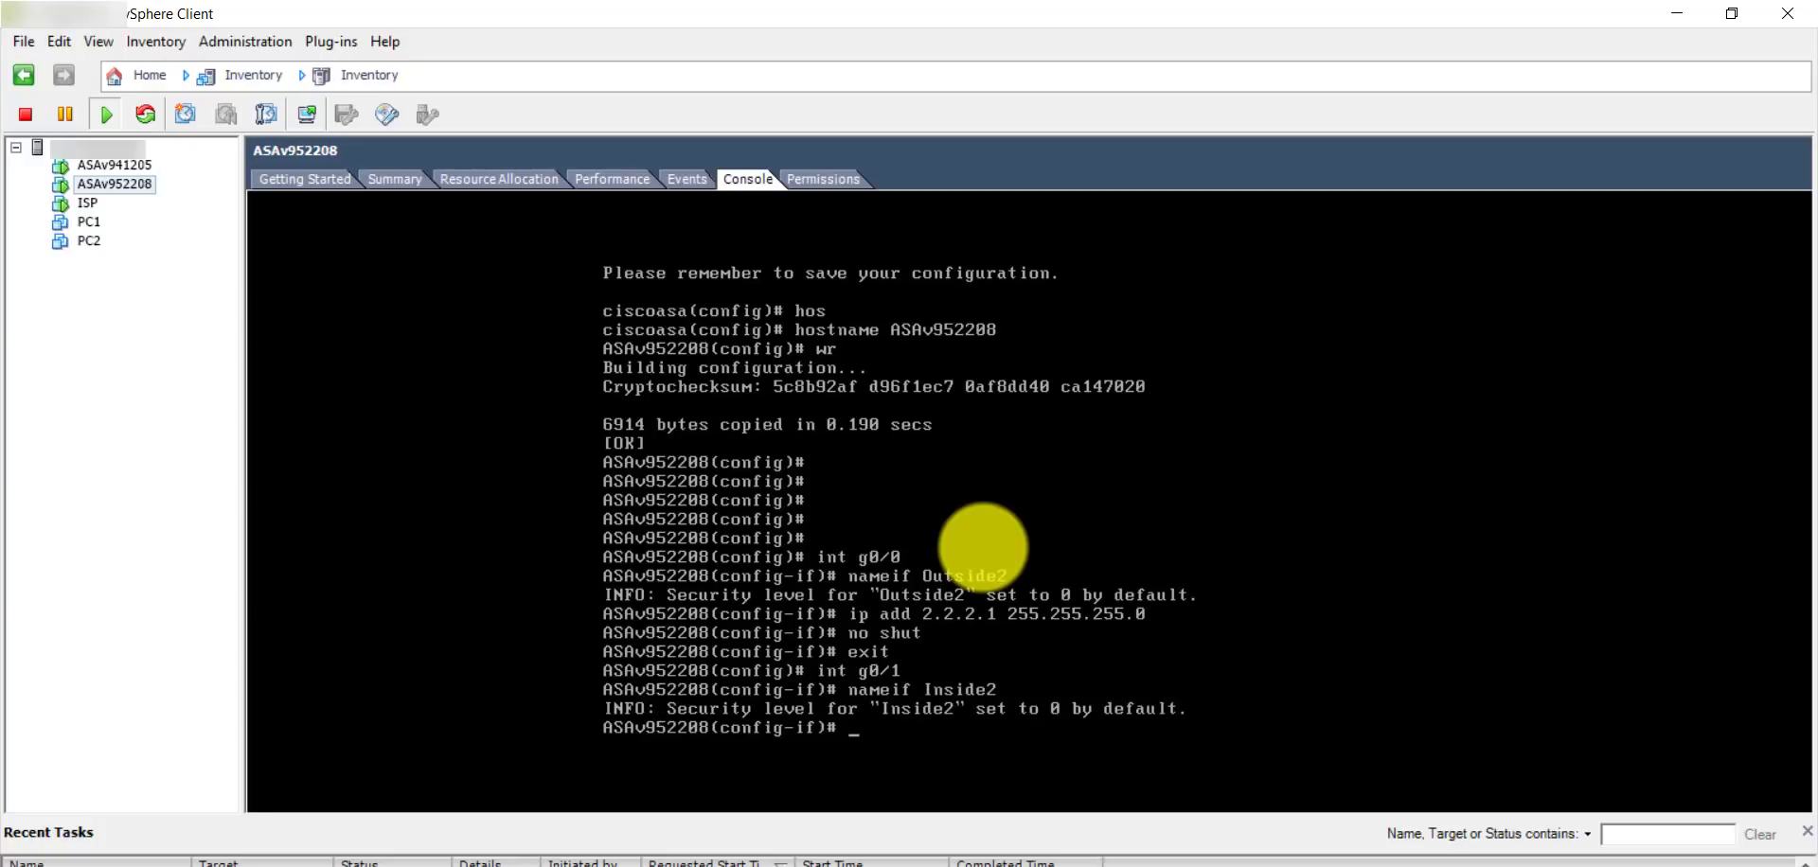
# Assign 192.168.2.1 255.255.255.0 to the Inside2 interface, enable it with no shut and exit interface configuration.
pyautogui.write('ip add 192.168.2.1 255.255.255.0')
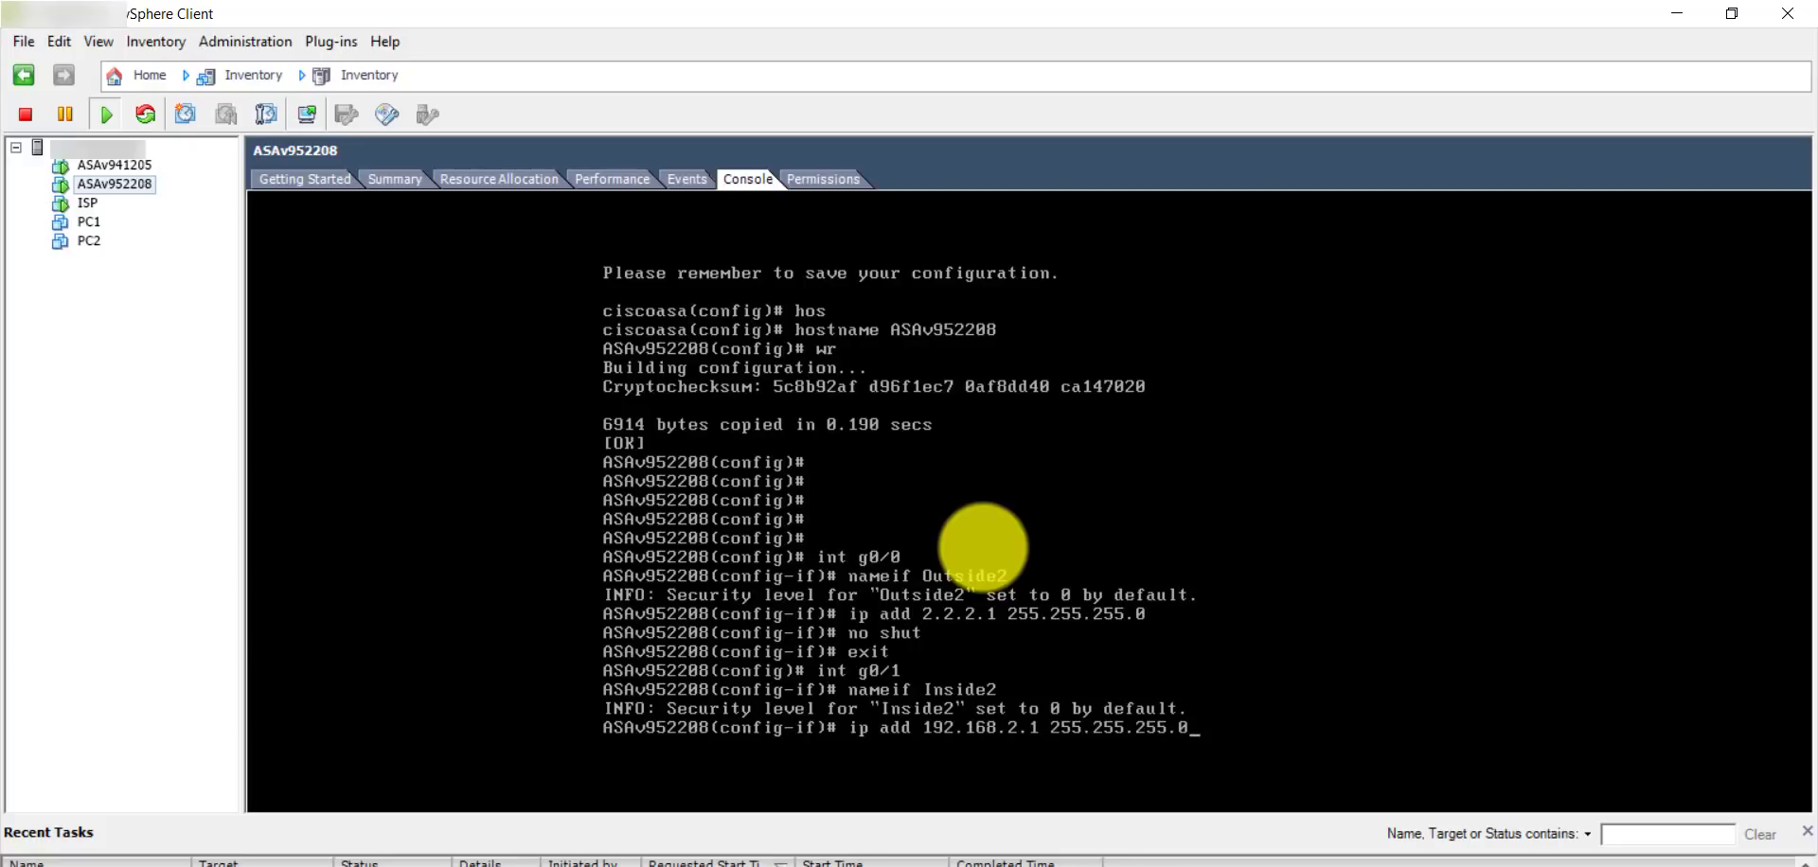
pyautogui.press('Return')
pyautogui.write('no shut')
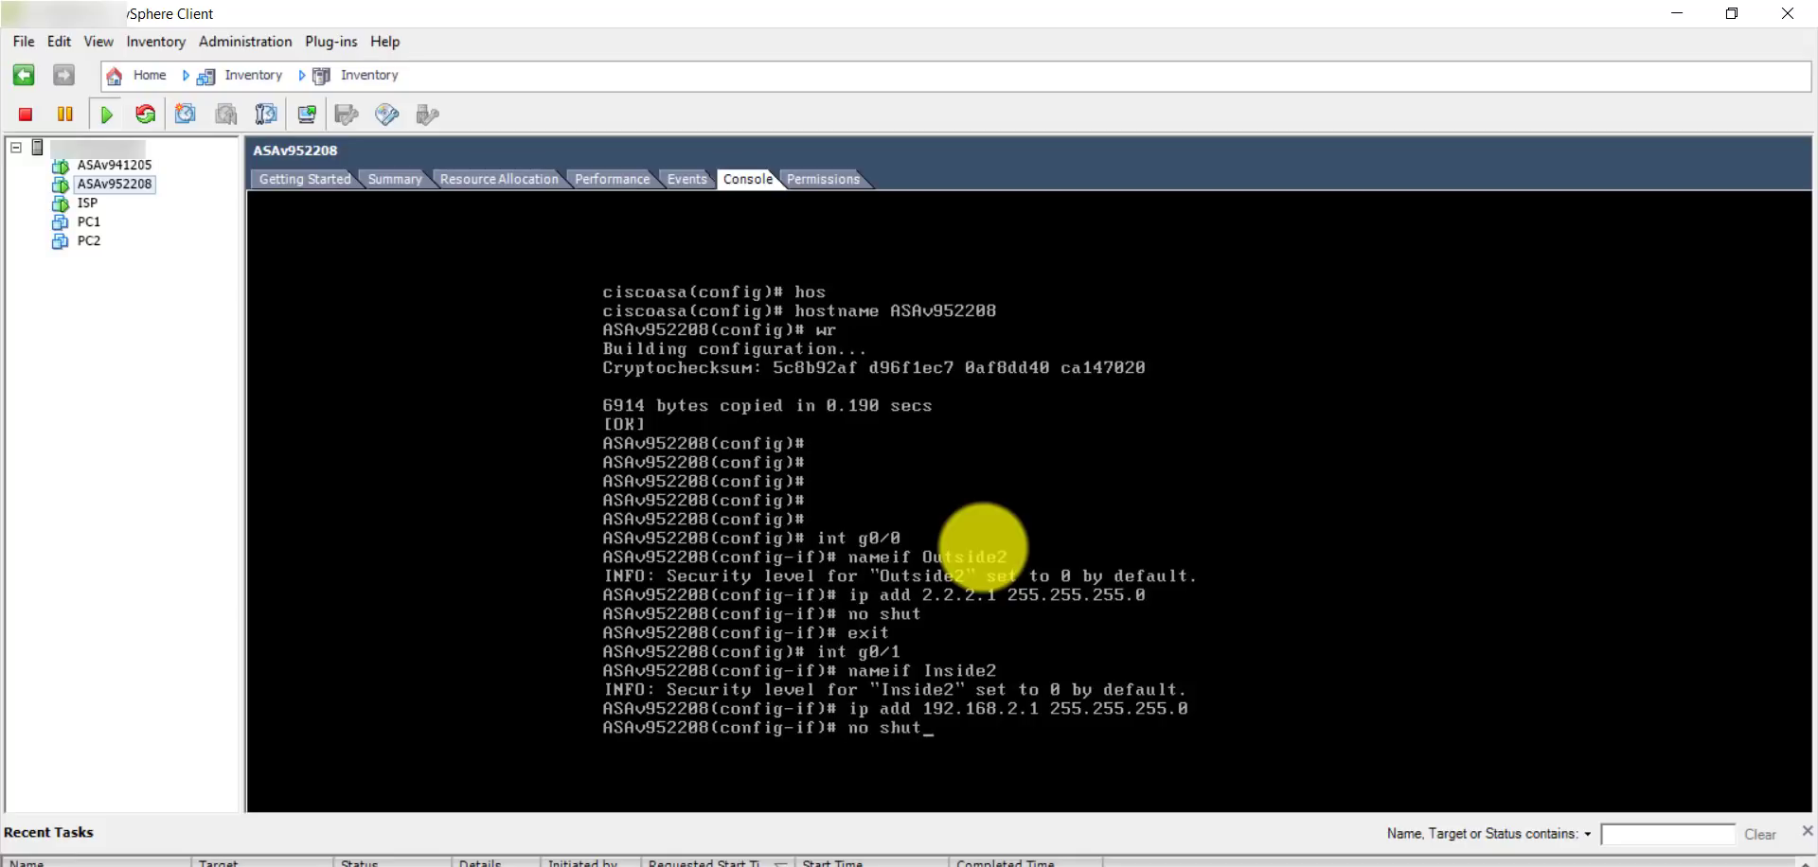
pyautogui.press('Return')
pyautogui.write('t')
pyautogui.press('Return')
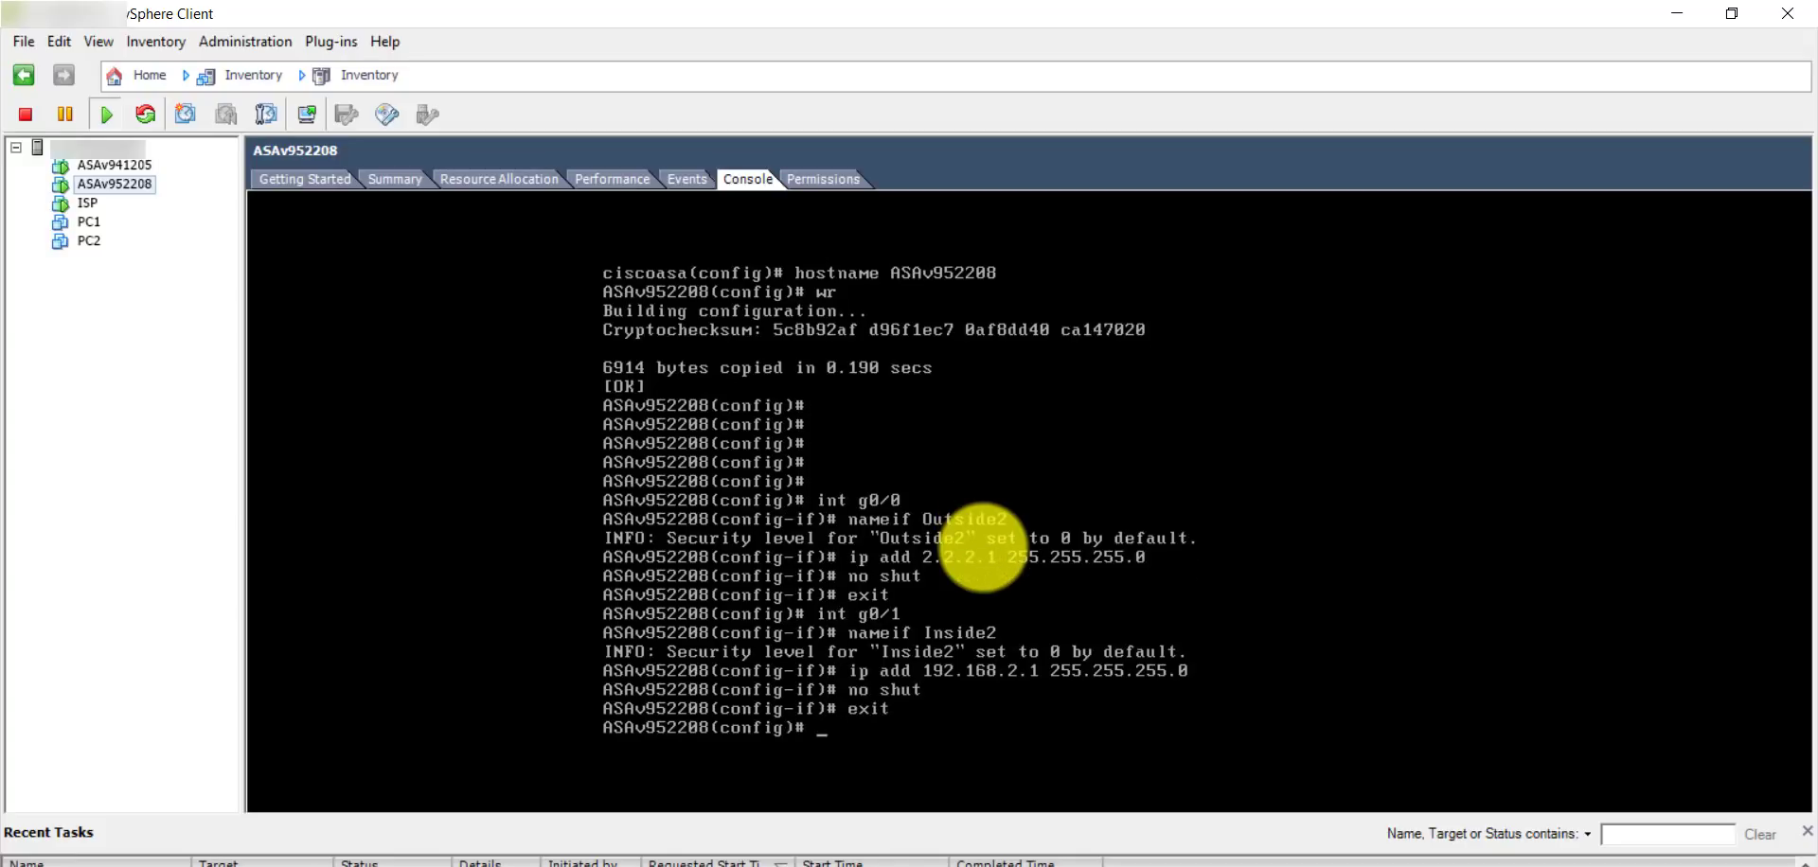
# Check the ASAv952208 interface addresses with sh int ip brief and sh ip, and save the configuration with wr.
pyautogui.write('sh int ip brief')
pyautogui.press('Return')
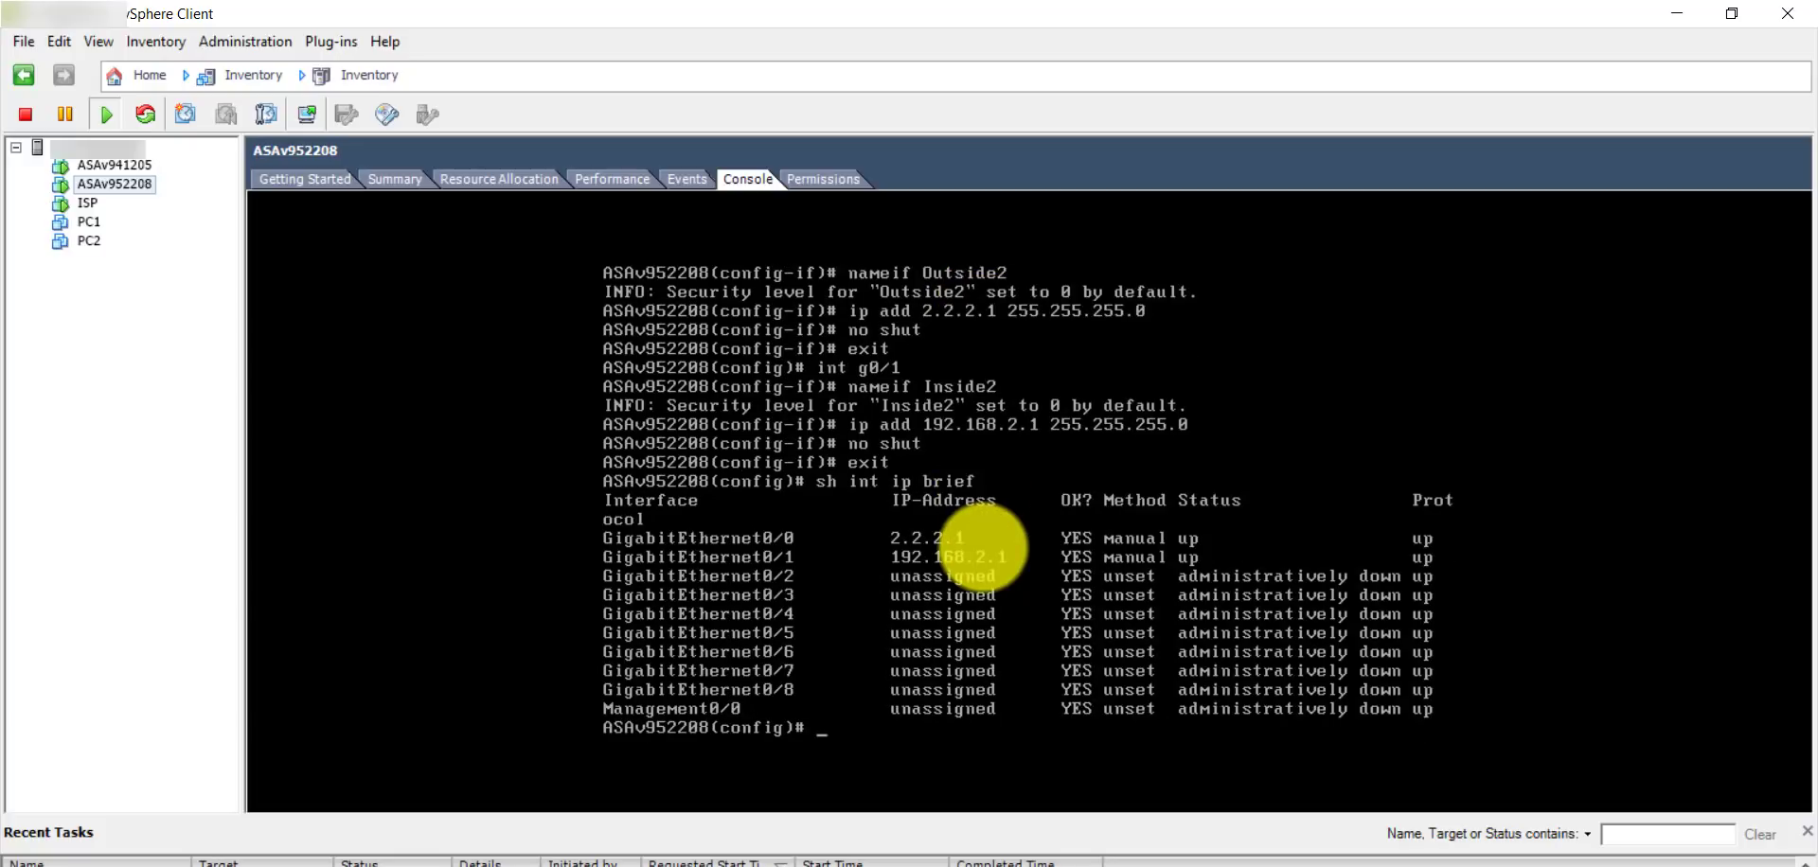
pyautogui.write('sh ip')
pyautogui.press('Return')
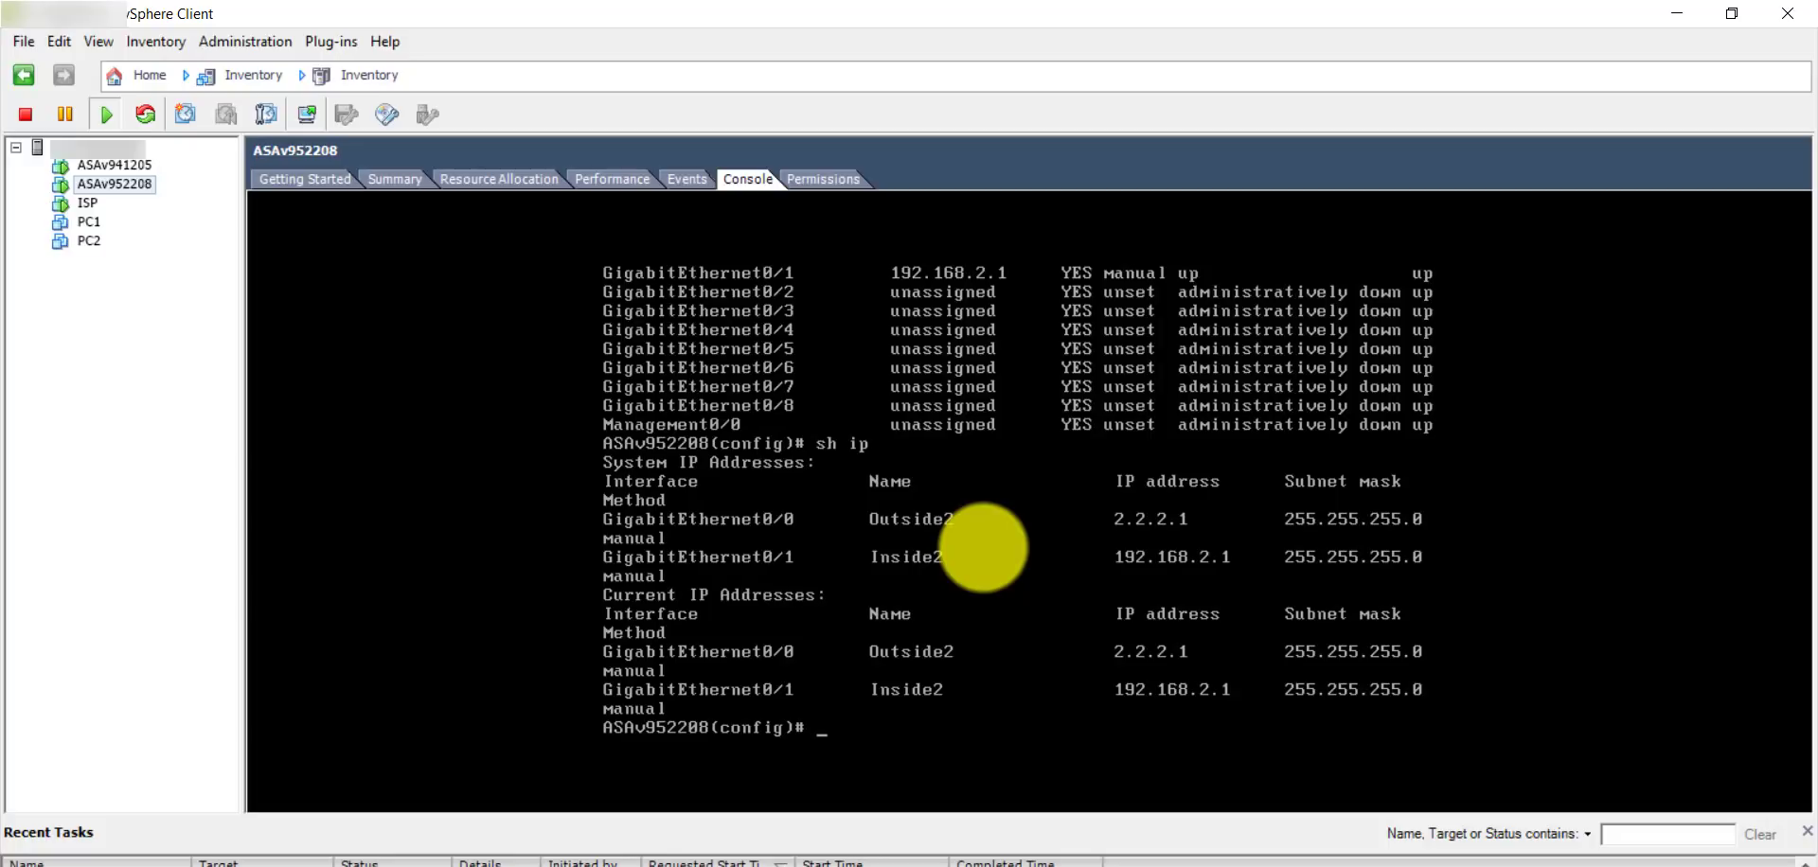
pyautogui.write('wr')
pyautogui.press('Return')
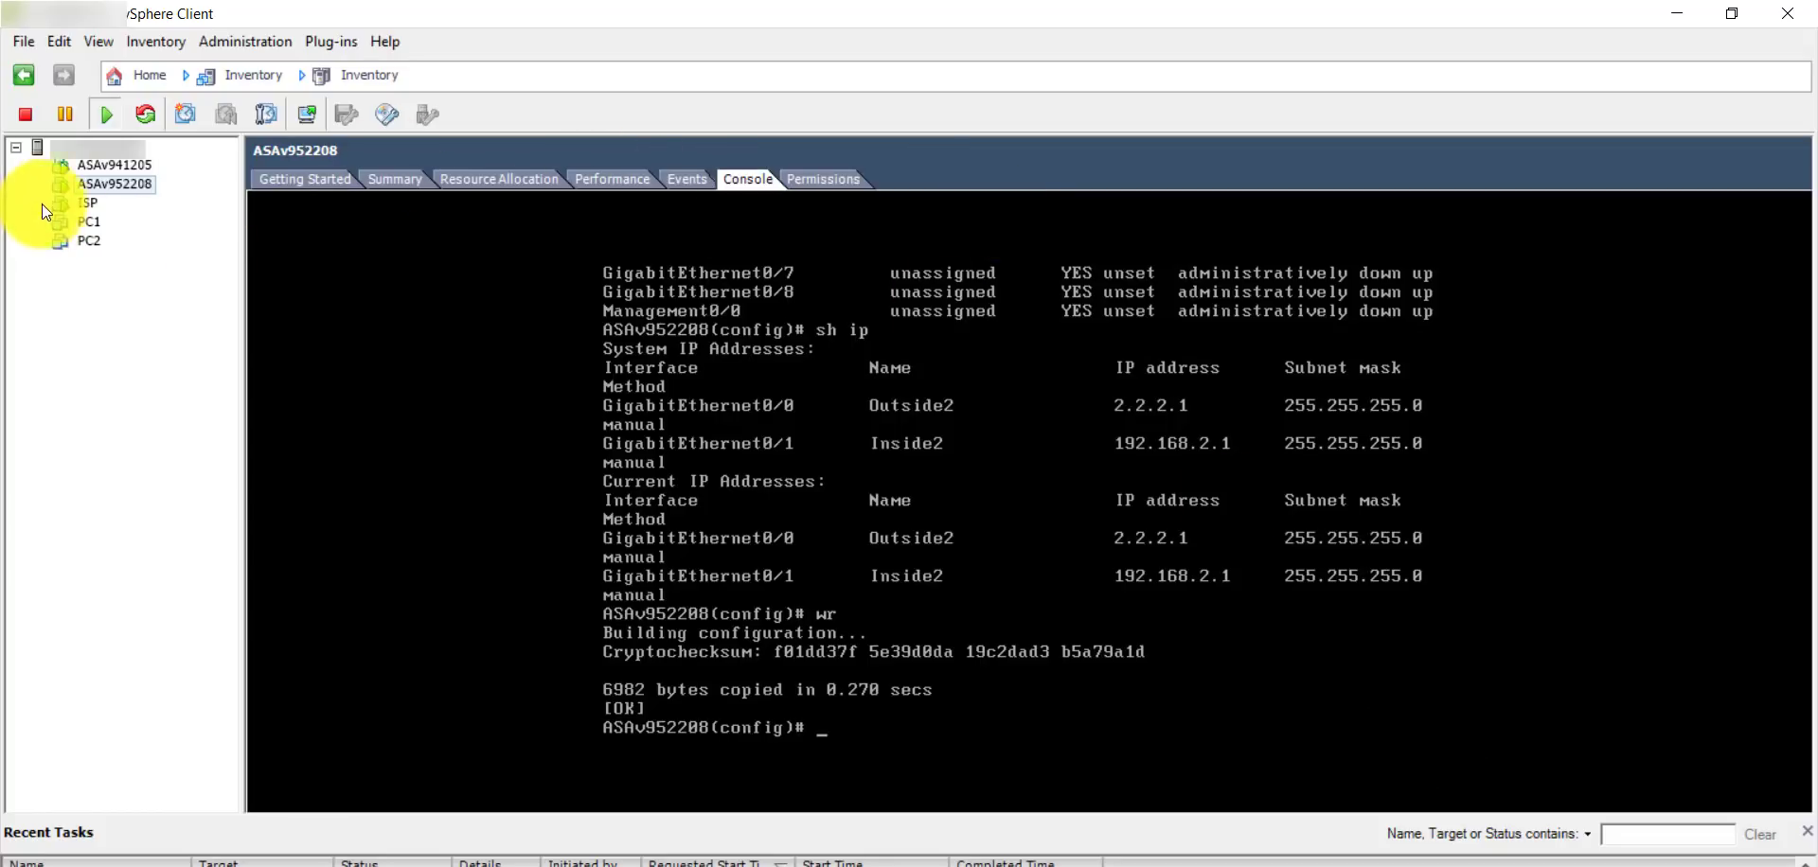
# Open the console of the ISP virtual machine and check the deployment progress of PC1 and PC2, minimizing both progress windows.
pyautogui.click(89, 202)
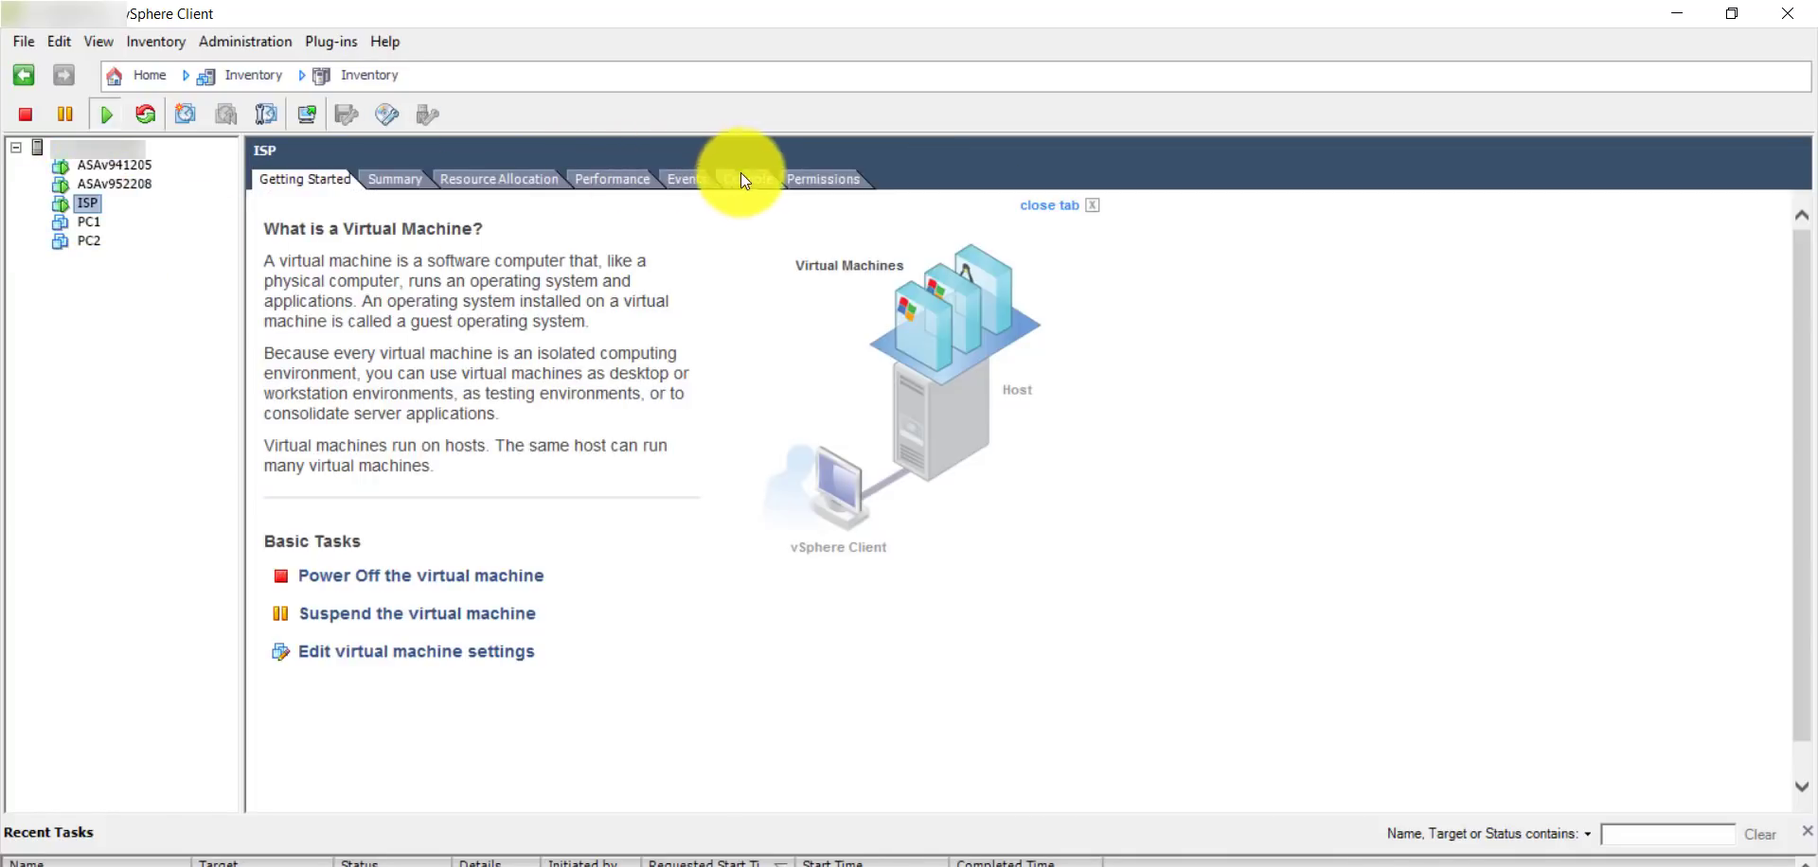
pyautogui.click(753, 180)
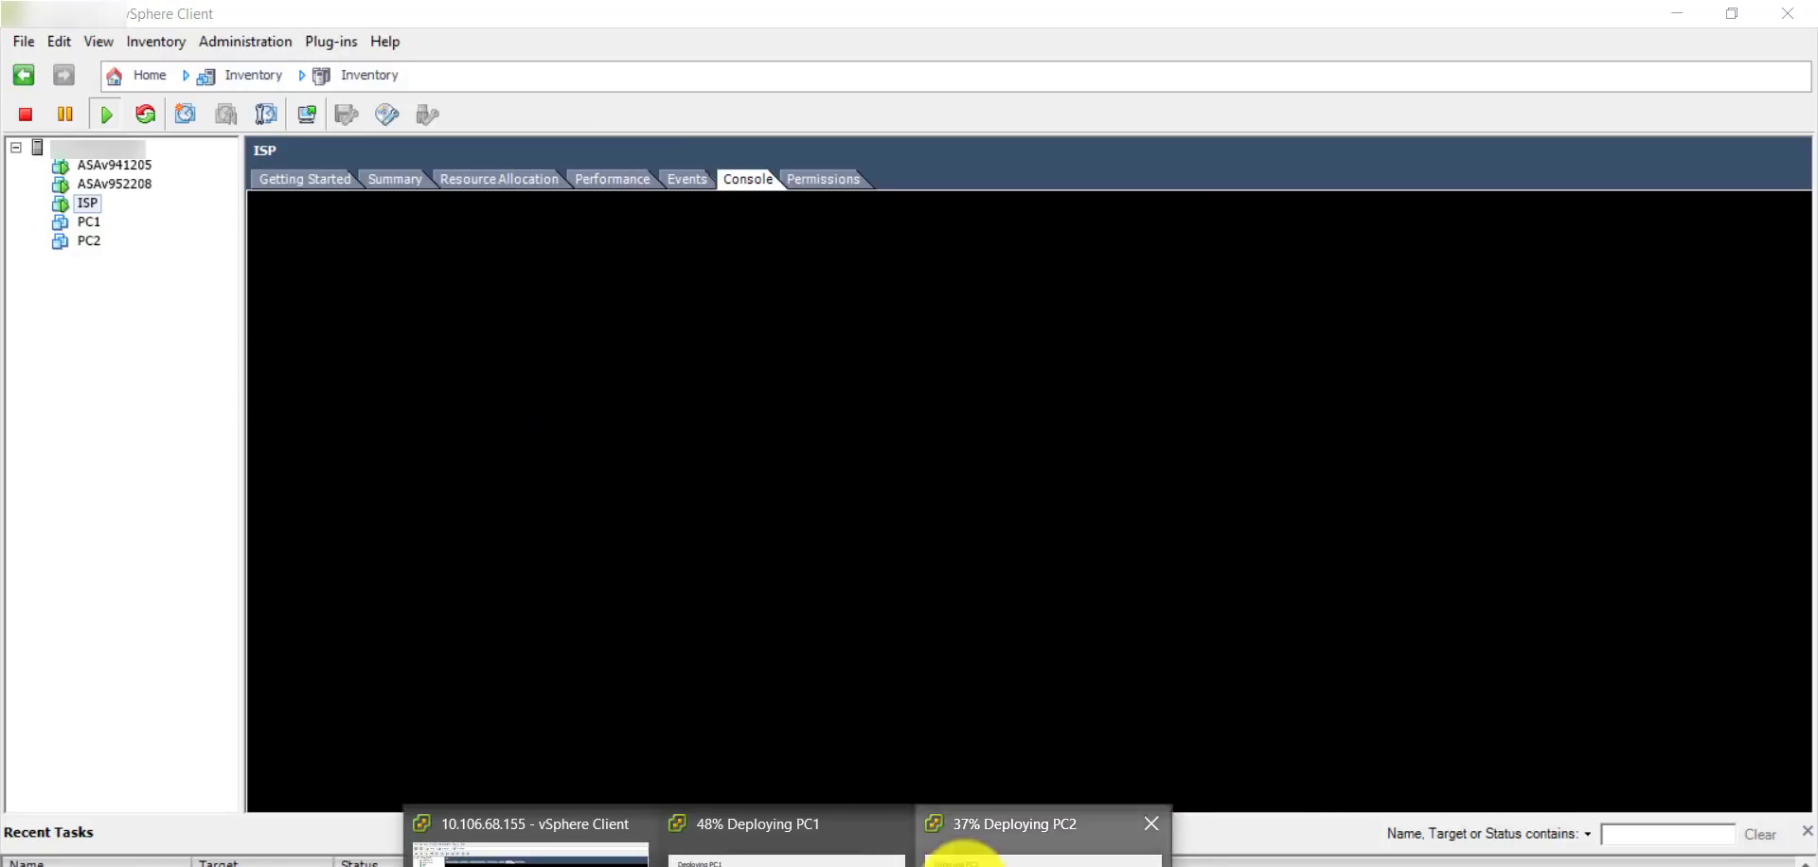
pyautogui.click(946, 838)
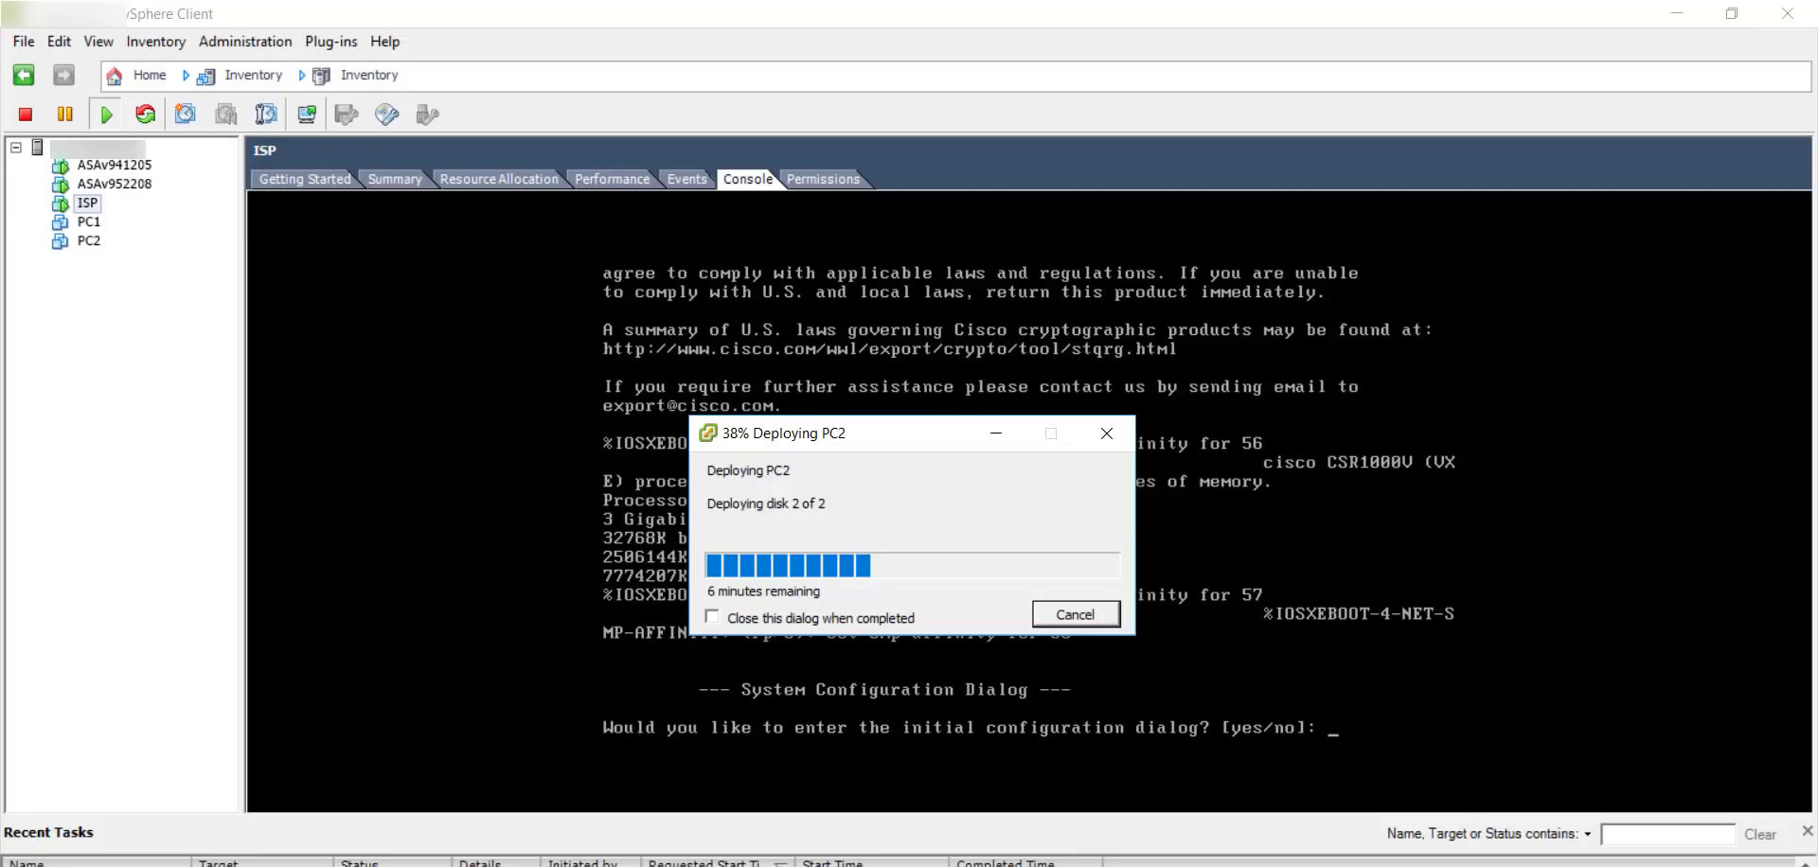
pyautogui.click(786, 838)
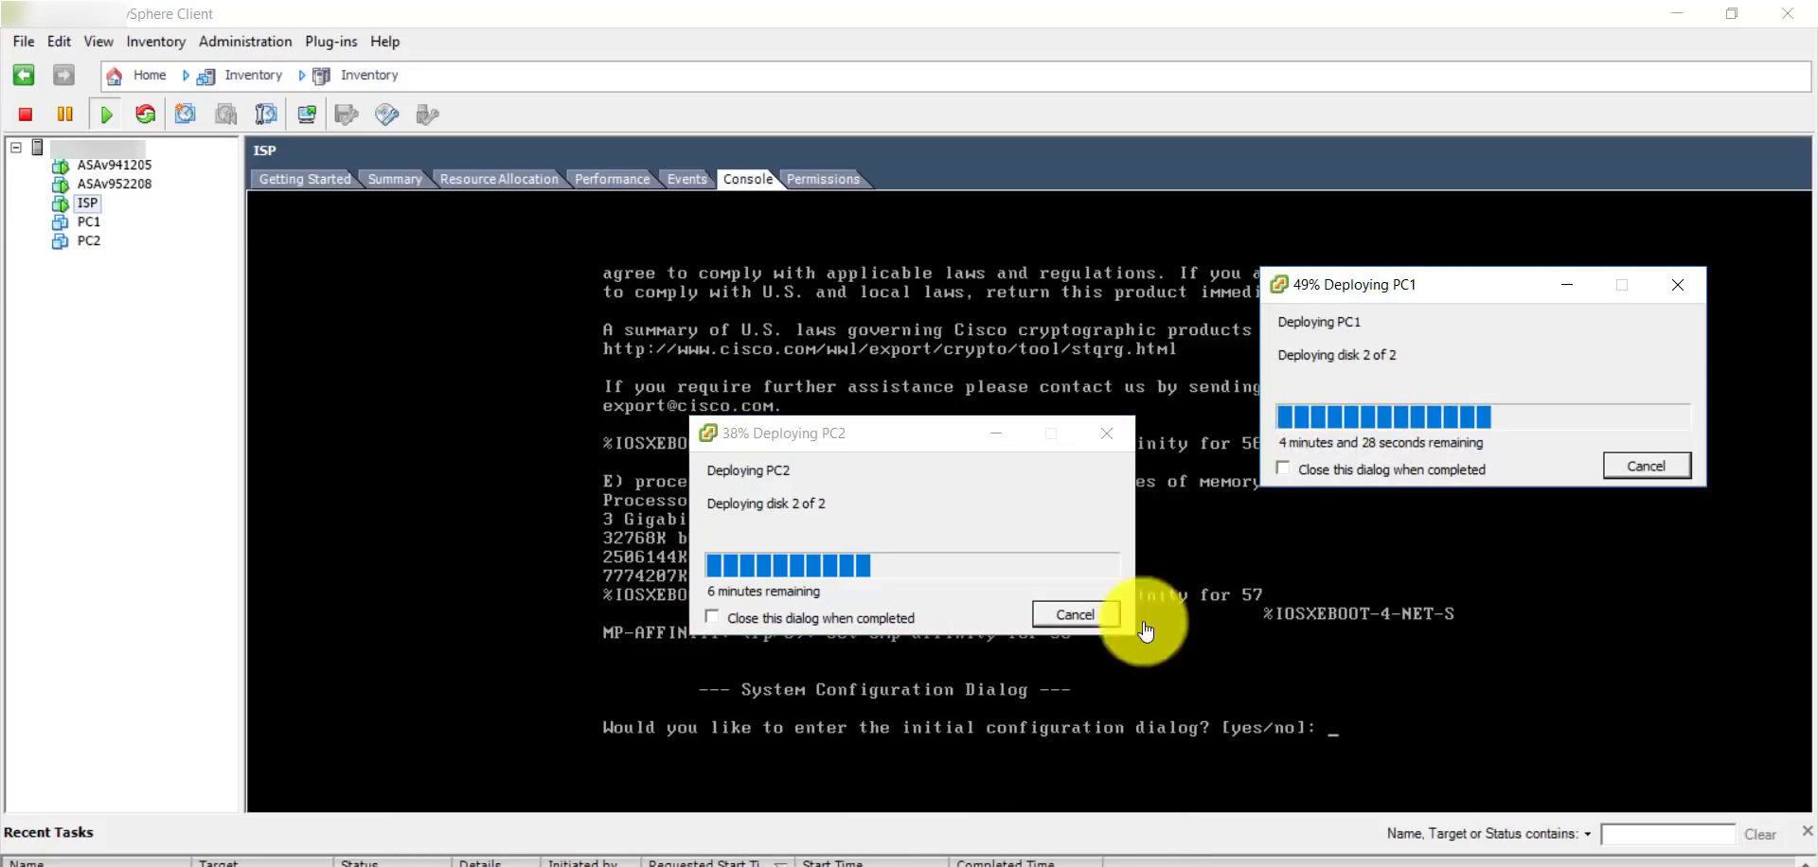
pyautogui.click(1567, 285)
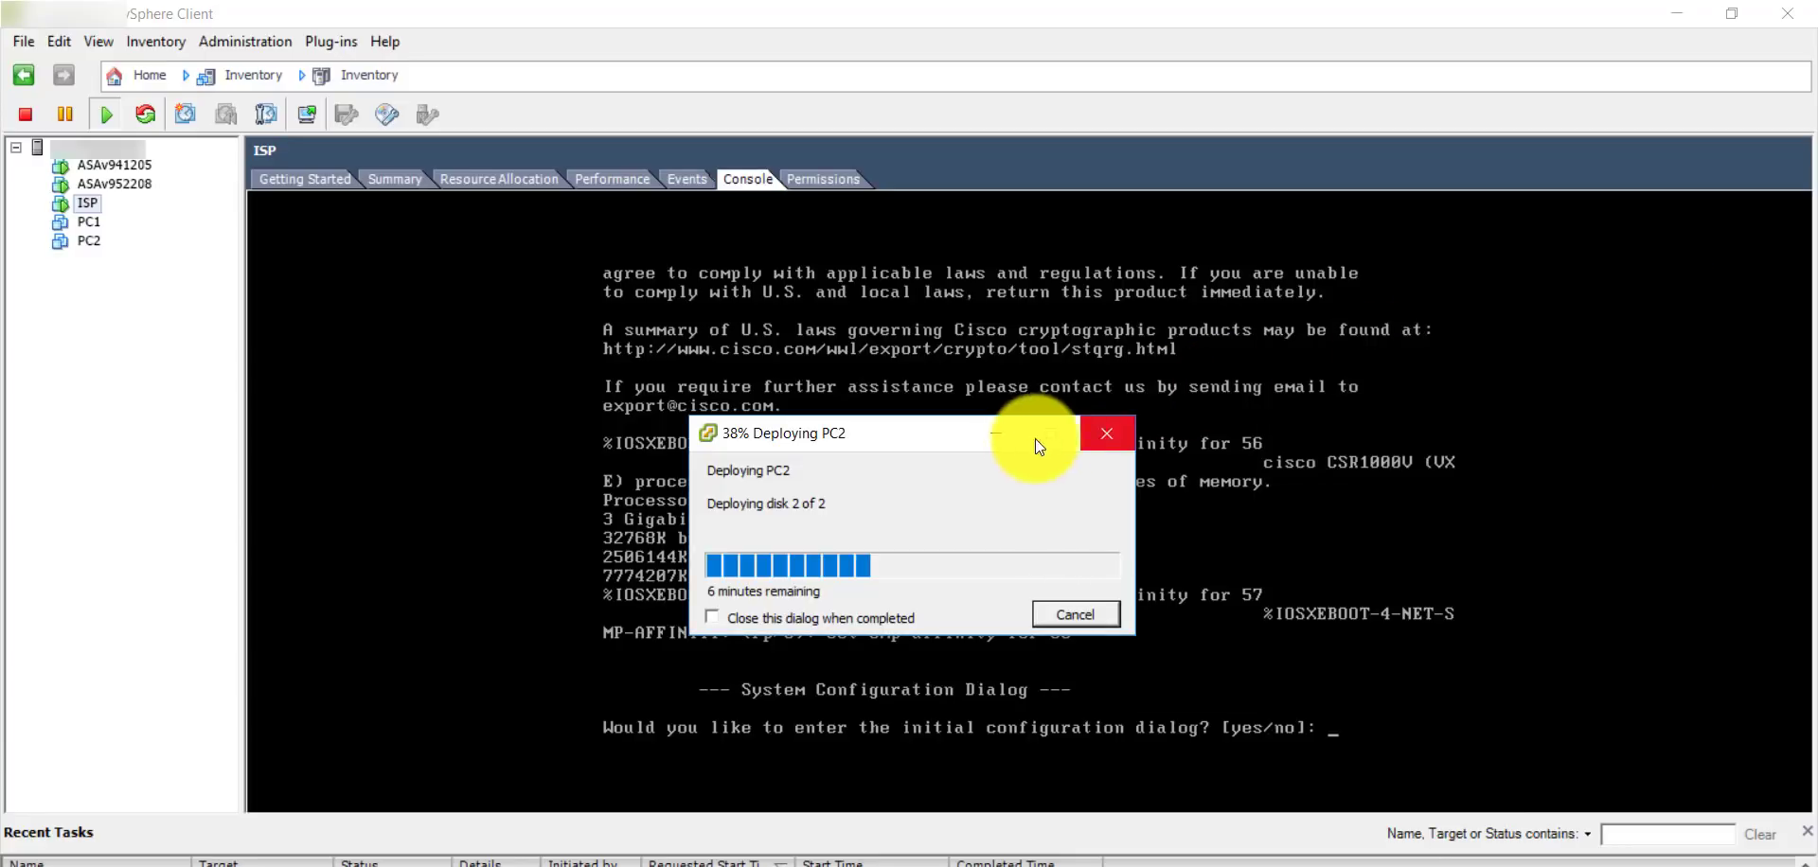
pyautogui.click(997, 434)
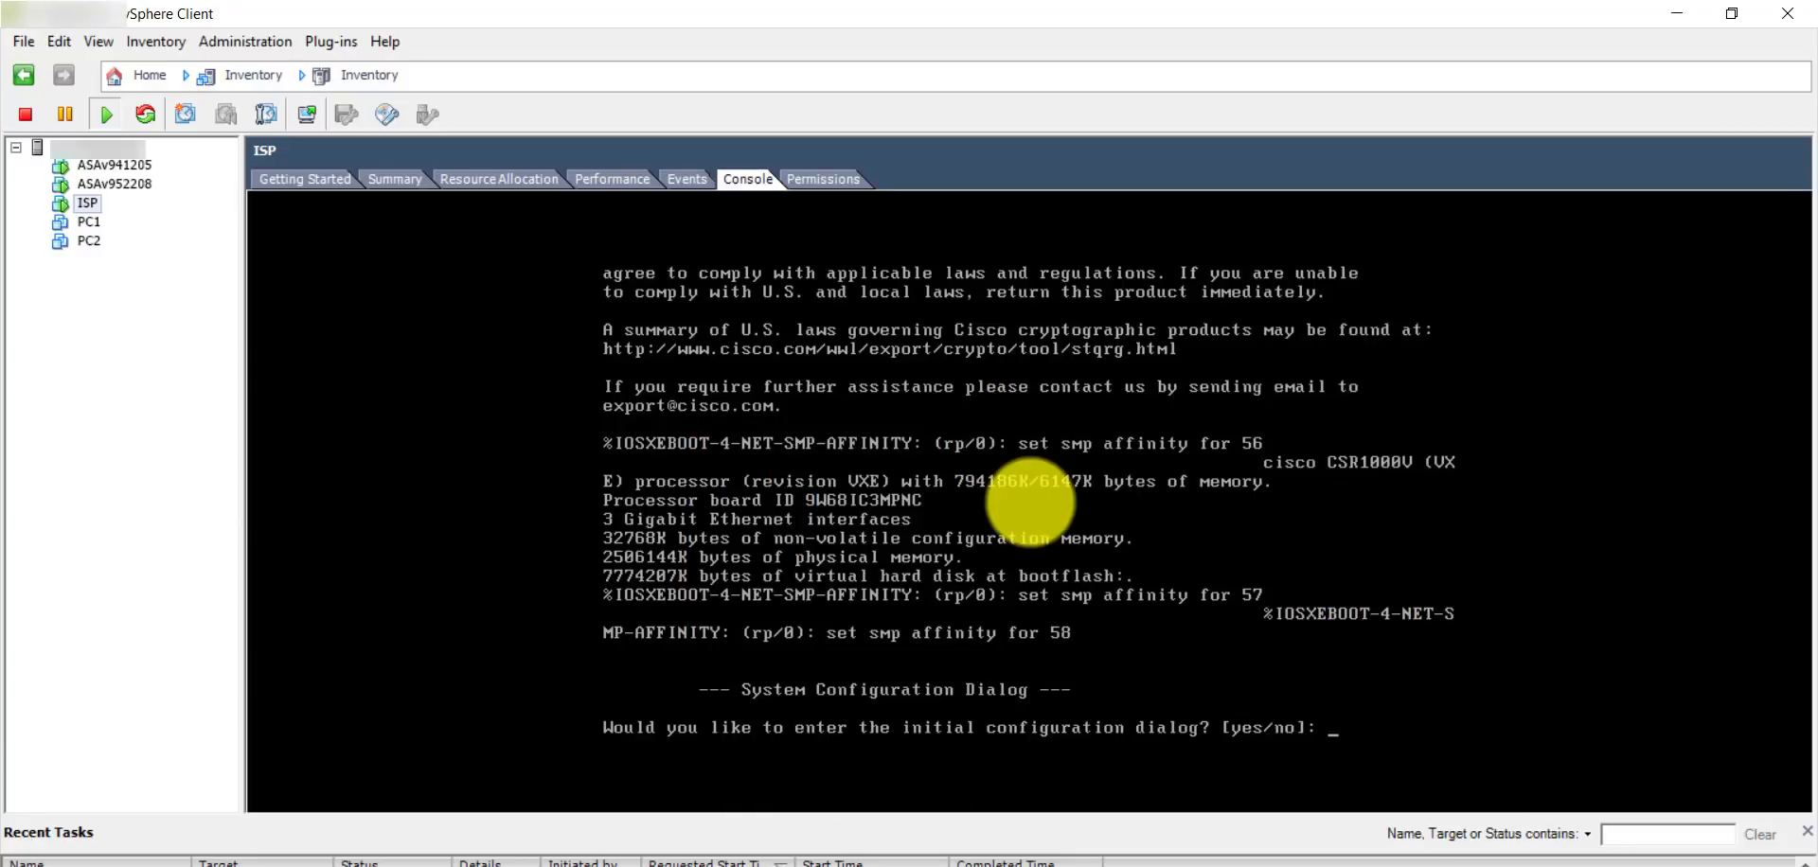
# Decline the initial configuration dialog on the ISP router with no and bring up the Router> prompt.
pyautogui.write('no')
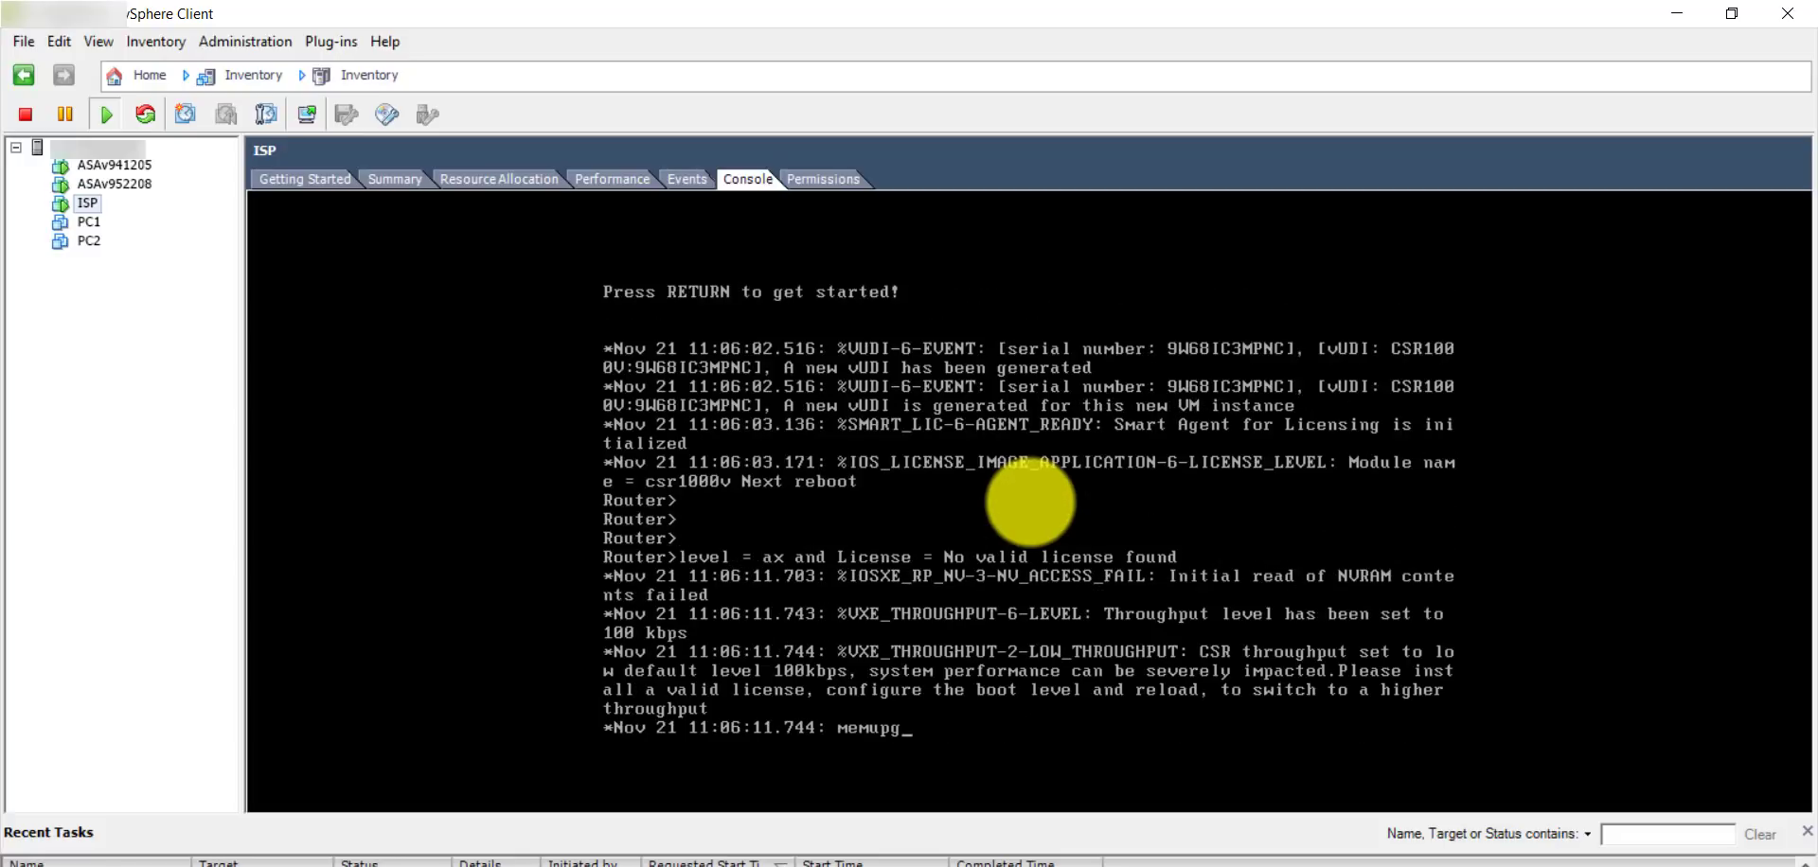
pyautogui.press('Return')
pyautogui.press('Return')
pyautogui.press('Return')
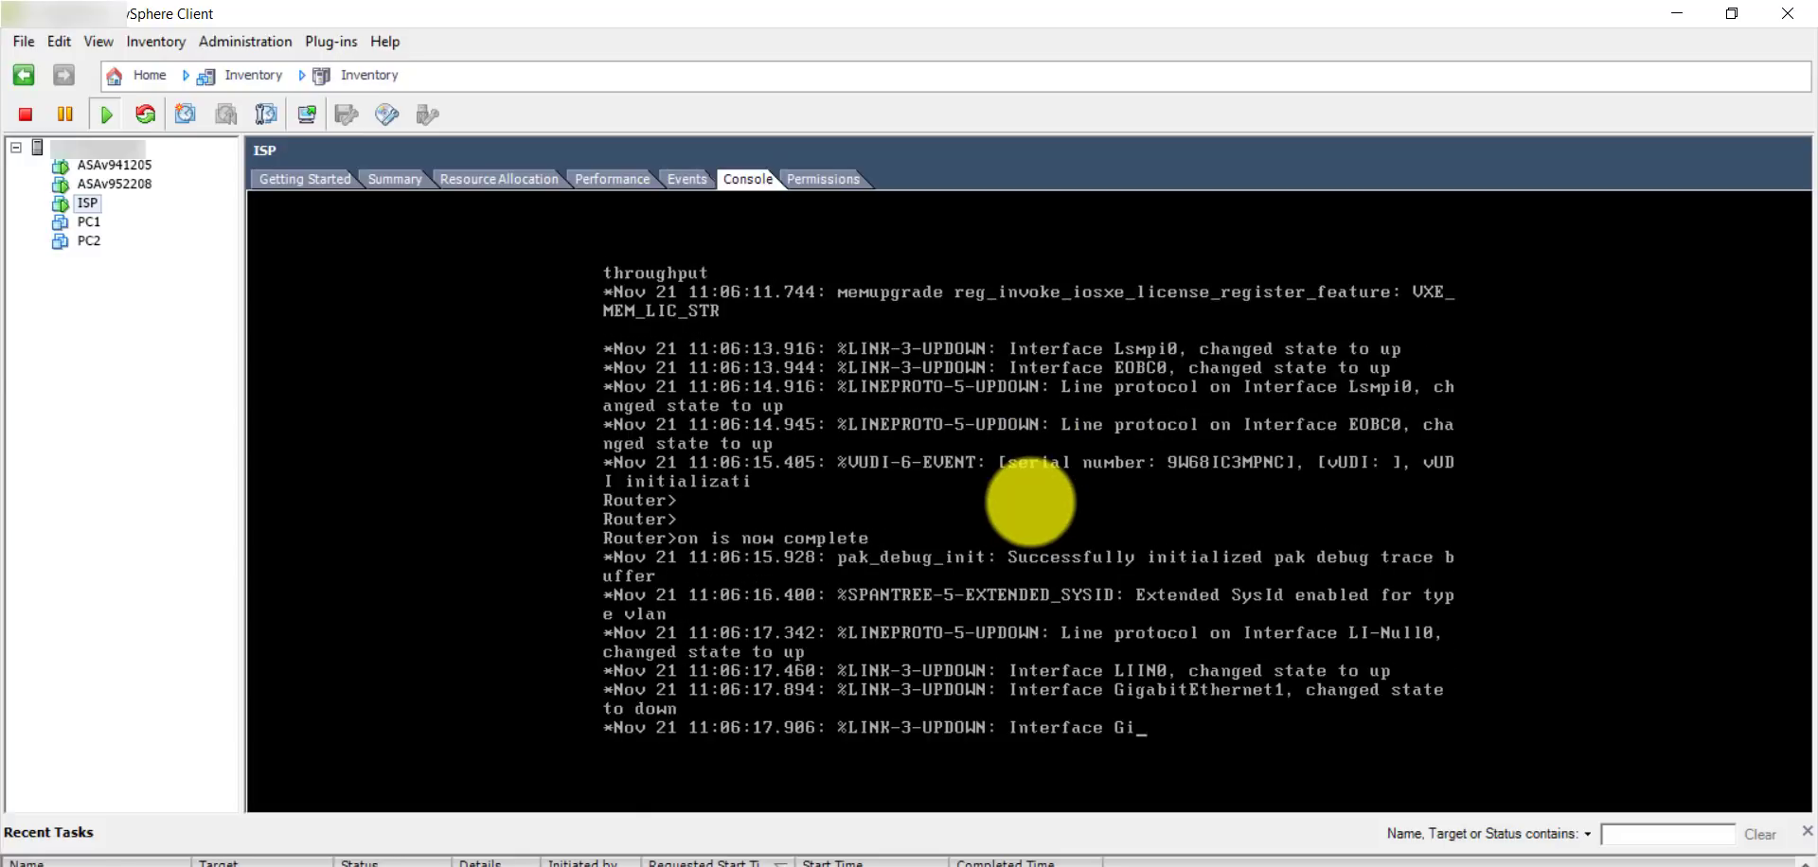
pyautogui.press('Return')
pyautogui.press('Return')
pyautogui.press('Return')
pyautogui.press('Return')
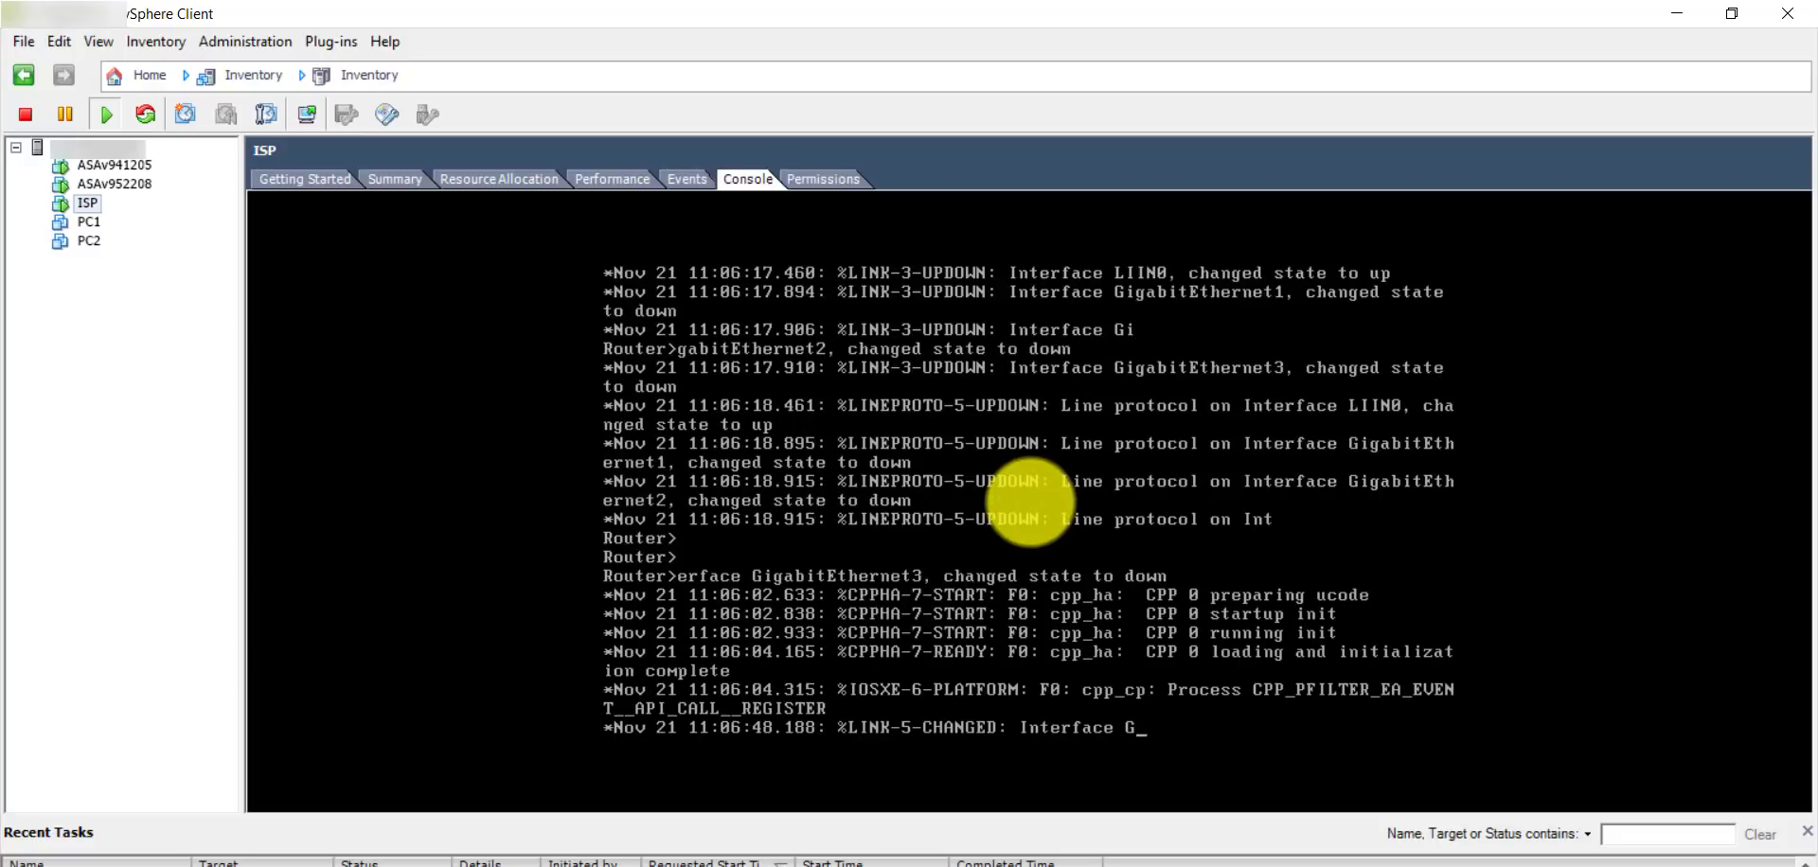
pyautogui.press('Return')
pyautogui.press('Return')
pyautogui.press('Return')
pyautogui.press('Return')
pyautogui.press('Return')
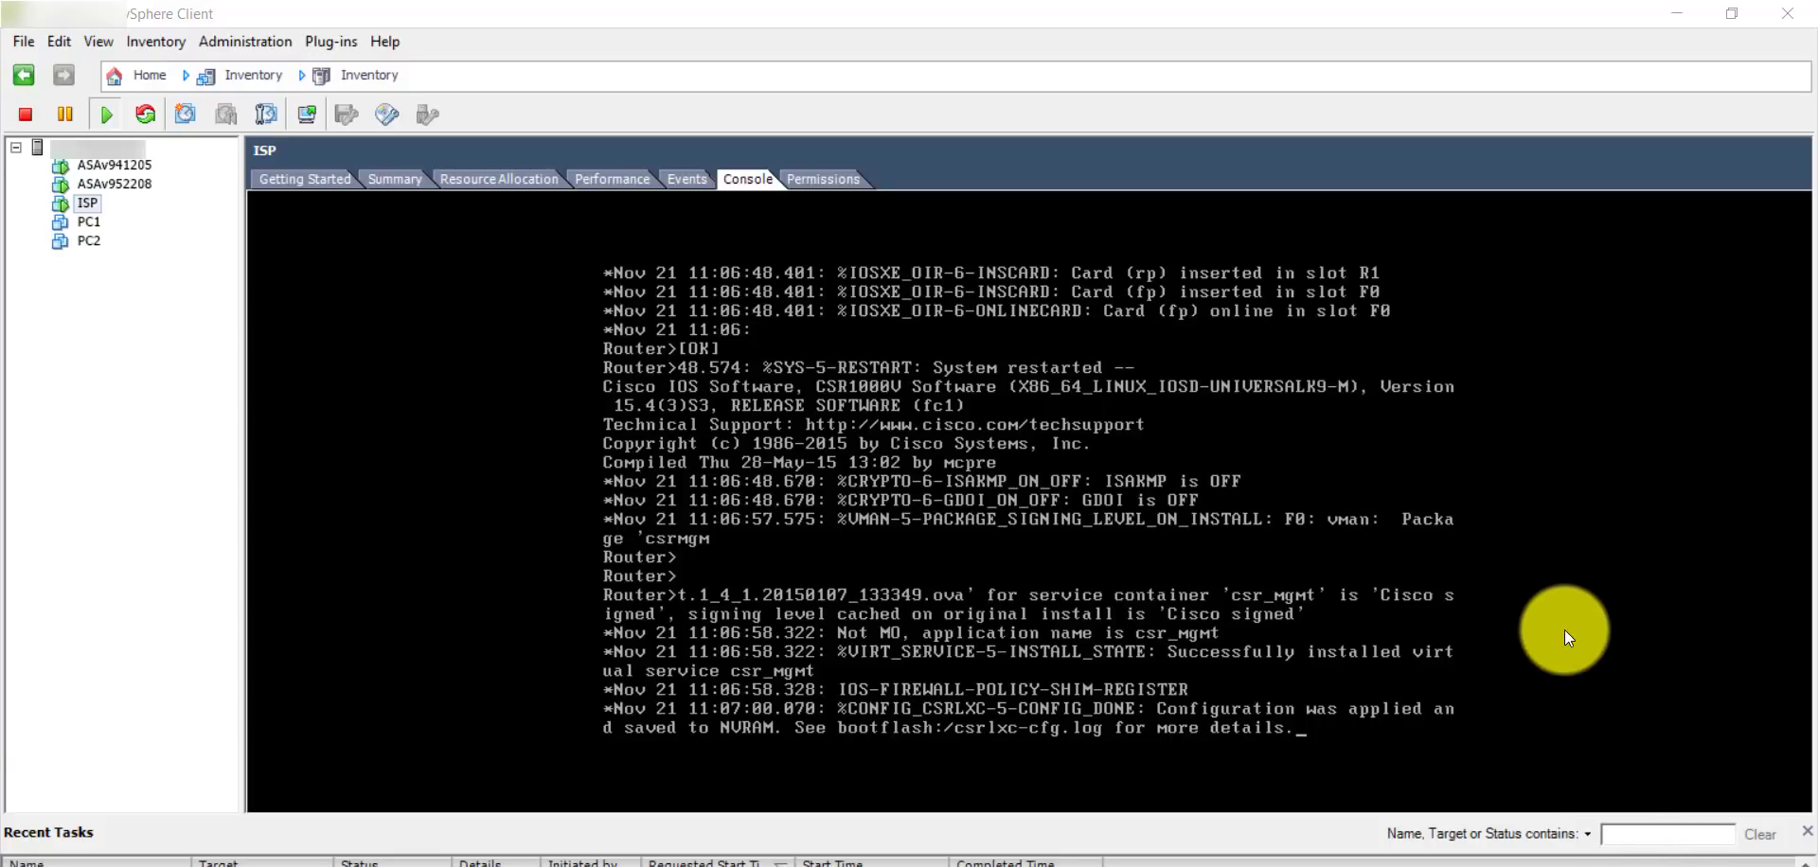
# Give the ISP console keyboard focus again and bring up a clean Router> prompt after the boot messages.
pyautogui.click(1564, 623)
pyautogui.press('Return')
pyautogui.press('Return')
pyautogui.press('Return')
pyautogui.press('Return')
pyautogui.press('Return')
pyautogui.press('Return')
pyautogui.press('Return')
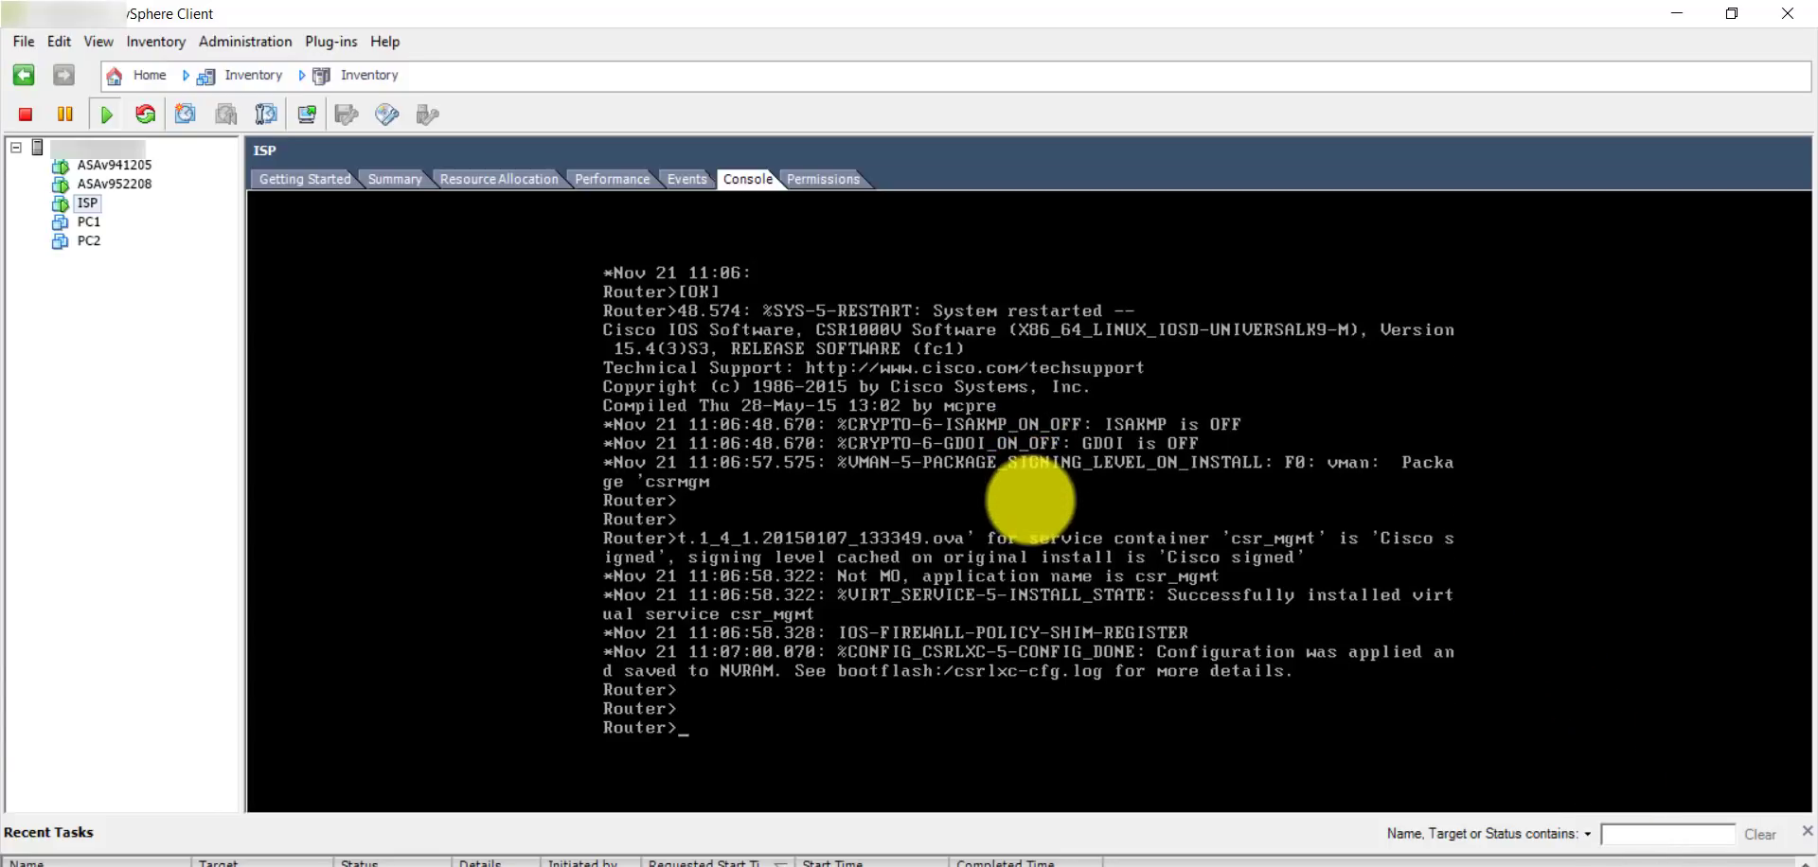
# Enter privileged EXEC mode on the ISP router with en and list its interfaces with sh ip int brief.
pyautogui.write('en')
pyautogui.press('Return')
pyautogui.press('Return')
pyautogui.press('Return')
pyautogui.press('Return')
pyautogui.press('Return')
pyautogui.press('Return')
pyautogui.press('Return')
pyautogui.press('Return')
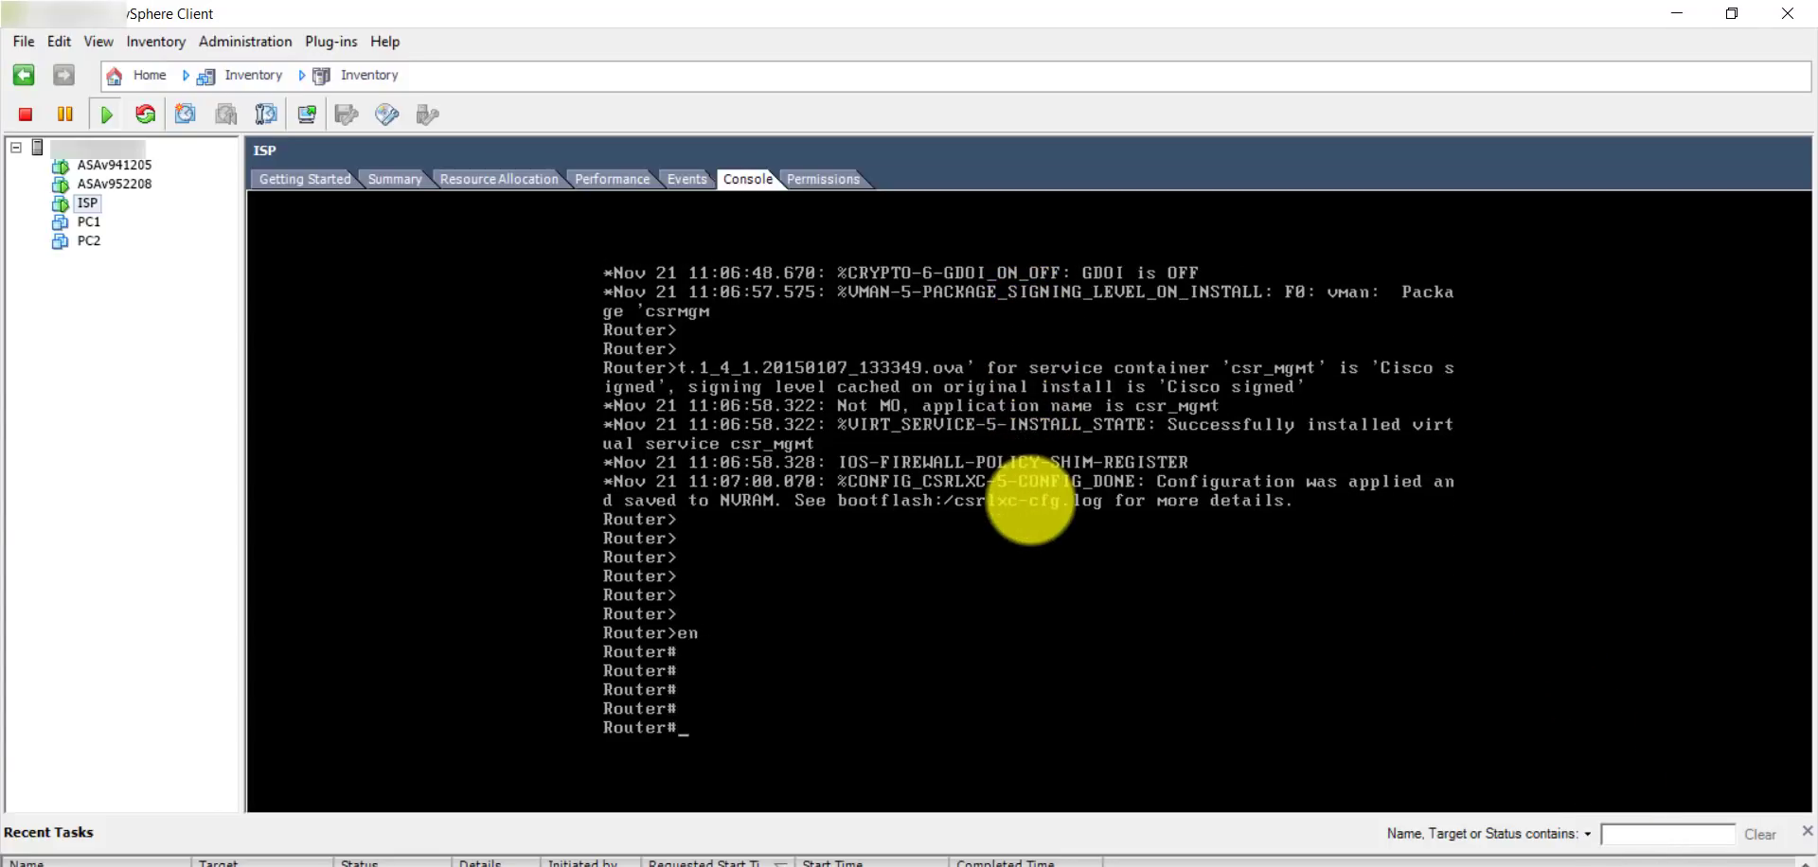
pyautogui.write('sh ip int brief')
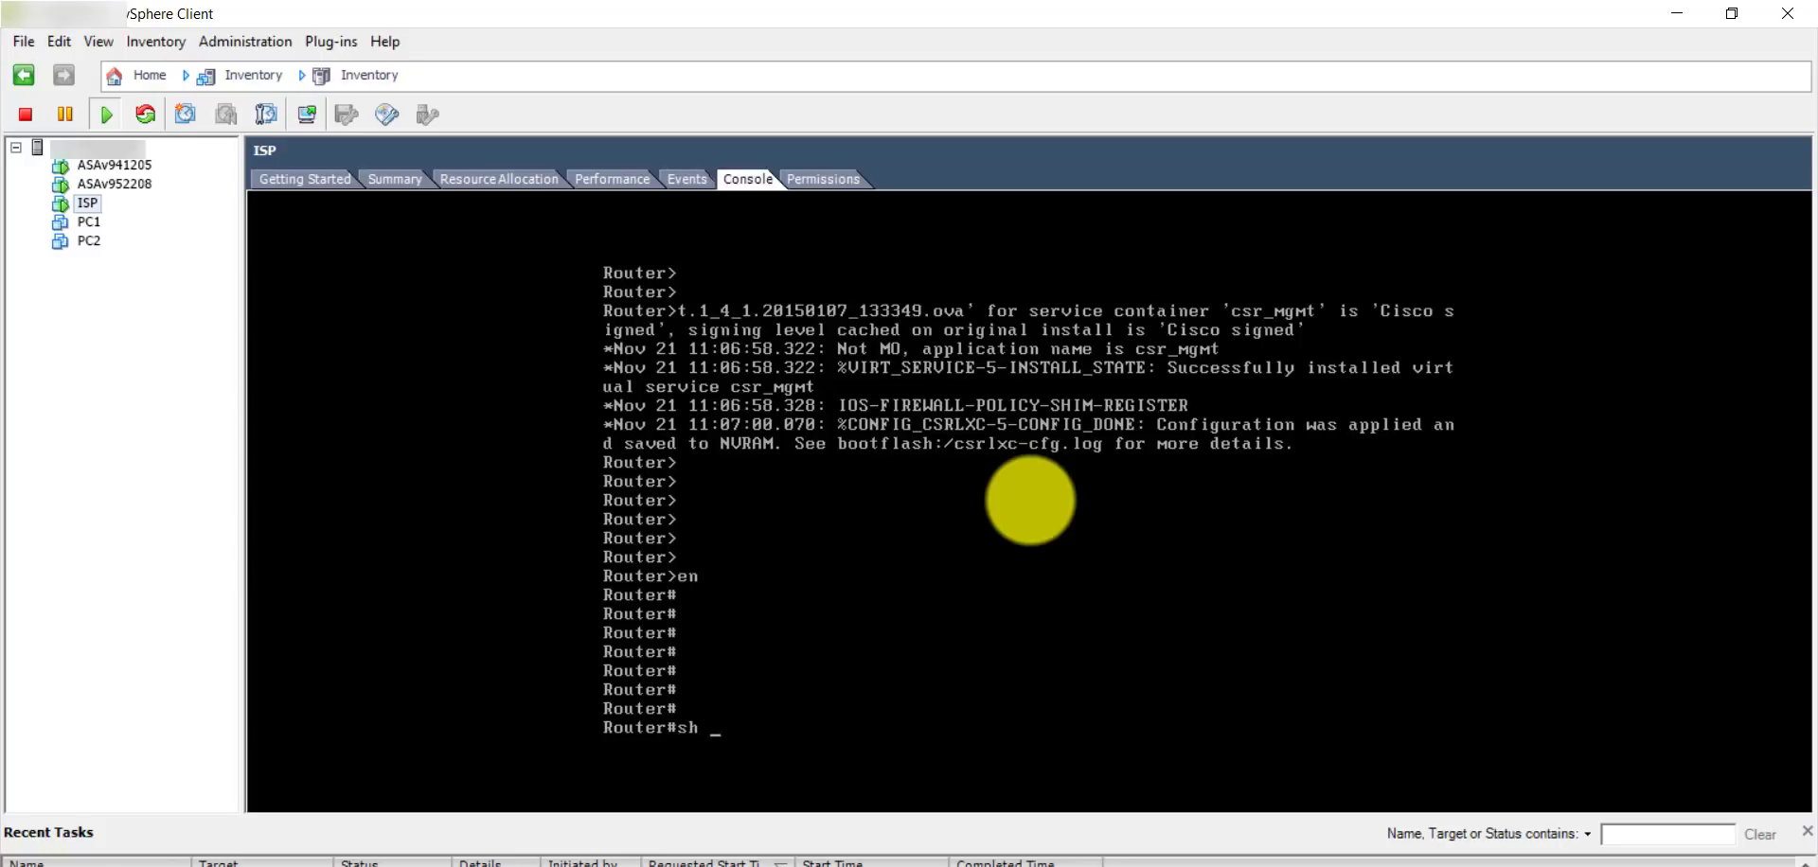
pyautogui.press('Return')
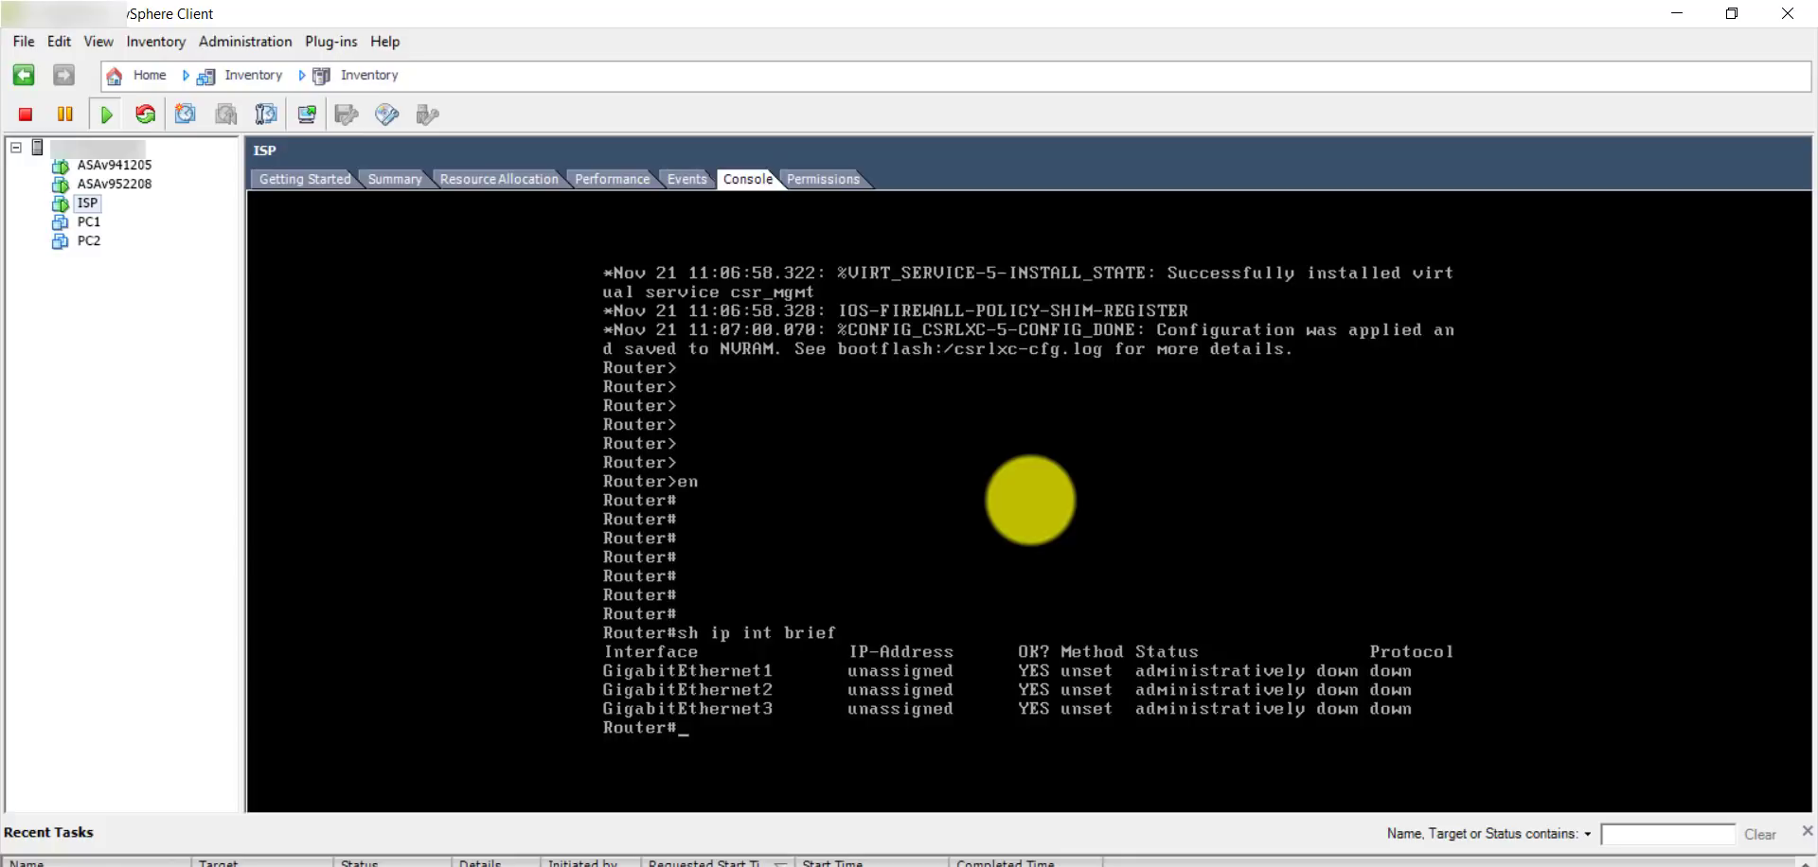
# Start global configuration with conf t and set the router's hostname to ISP.
pyautogui.write('conf t')
pyautogui.press('Return')
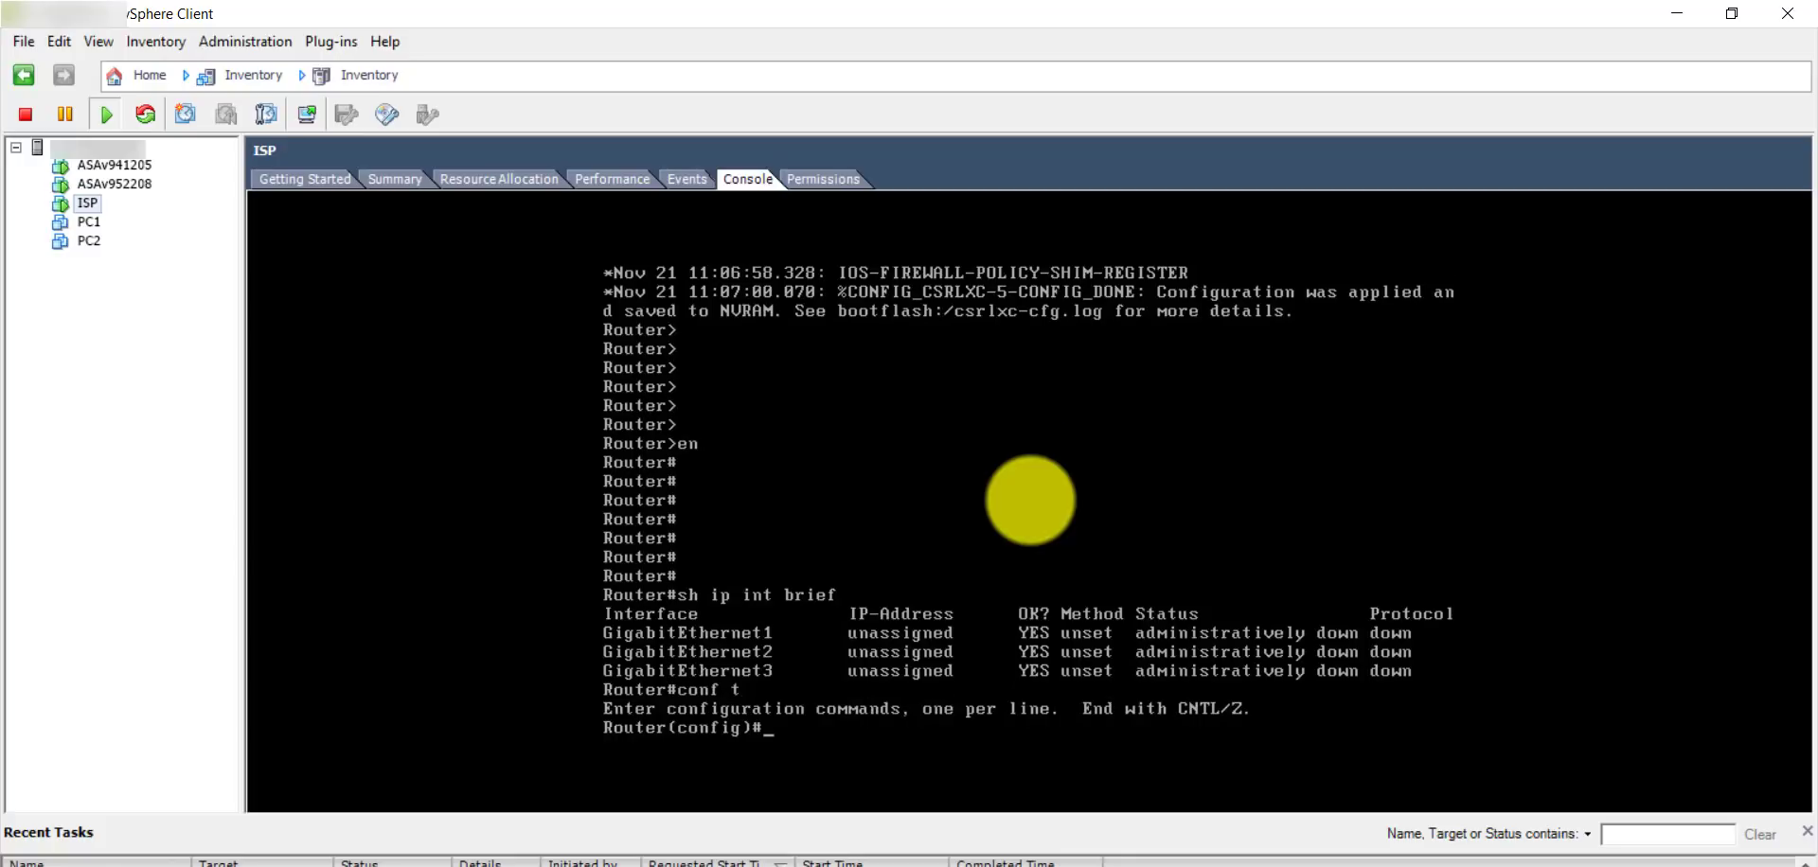
pyautogui.write('hos')
pyautogui.press('Tab')
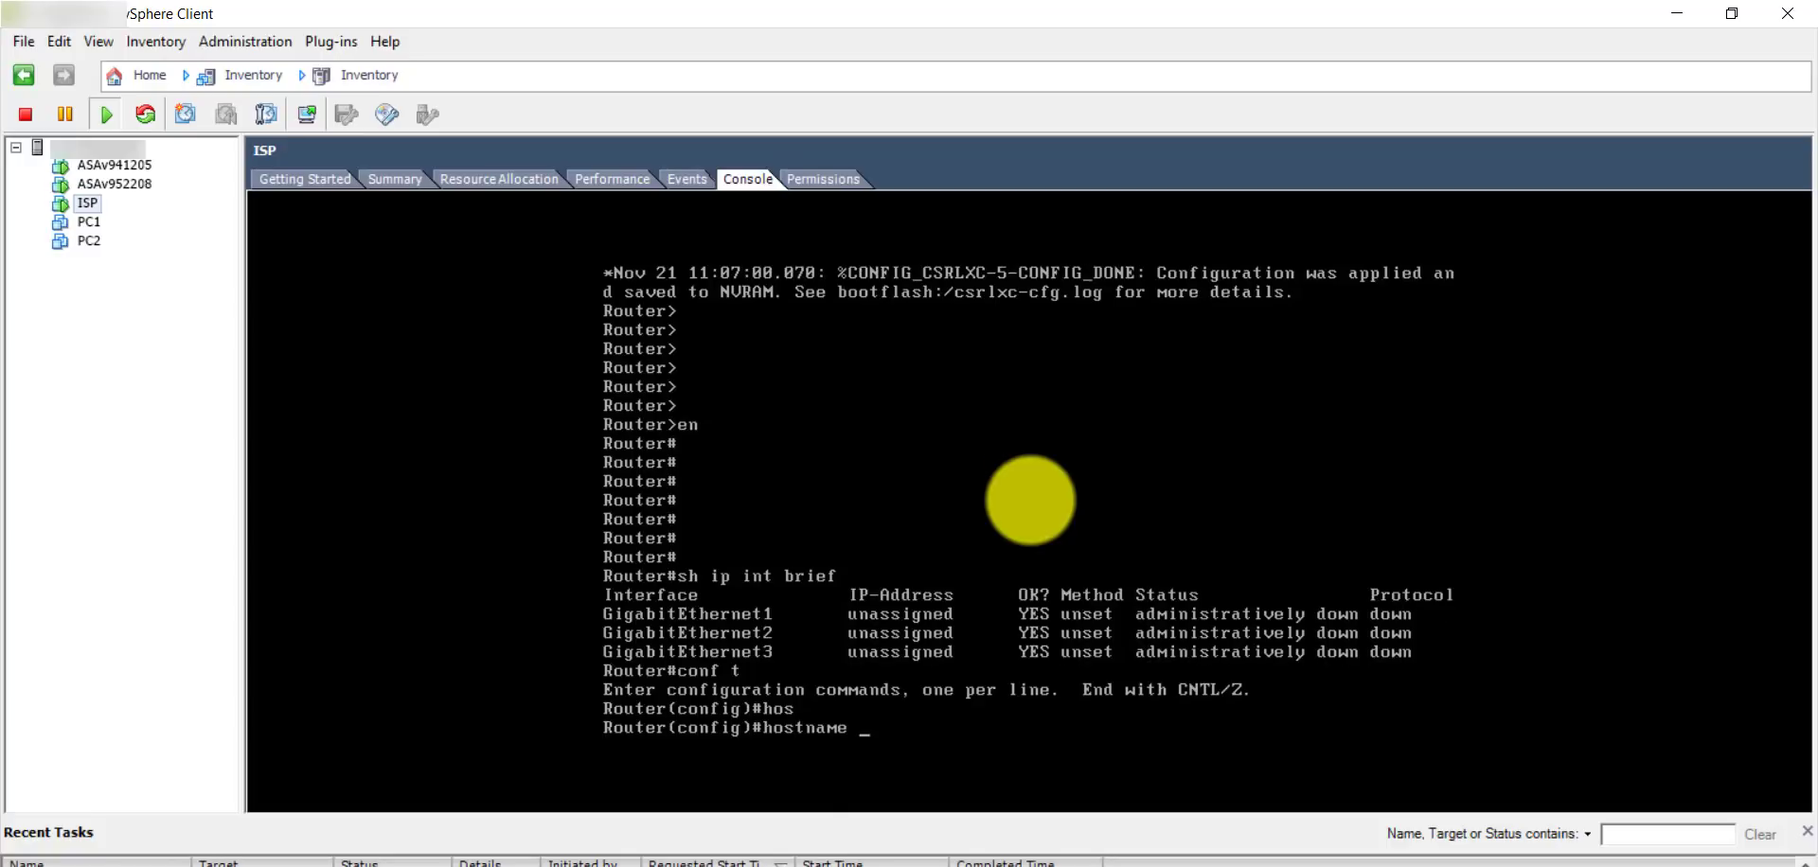
pyautogui.write('ISP')
pyautogui.press('Return')
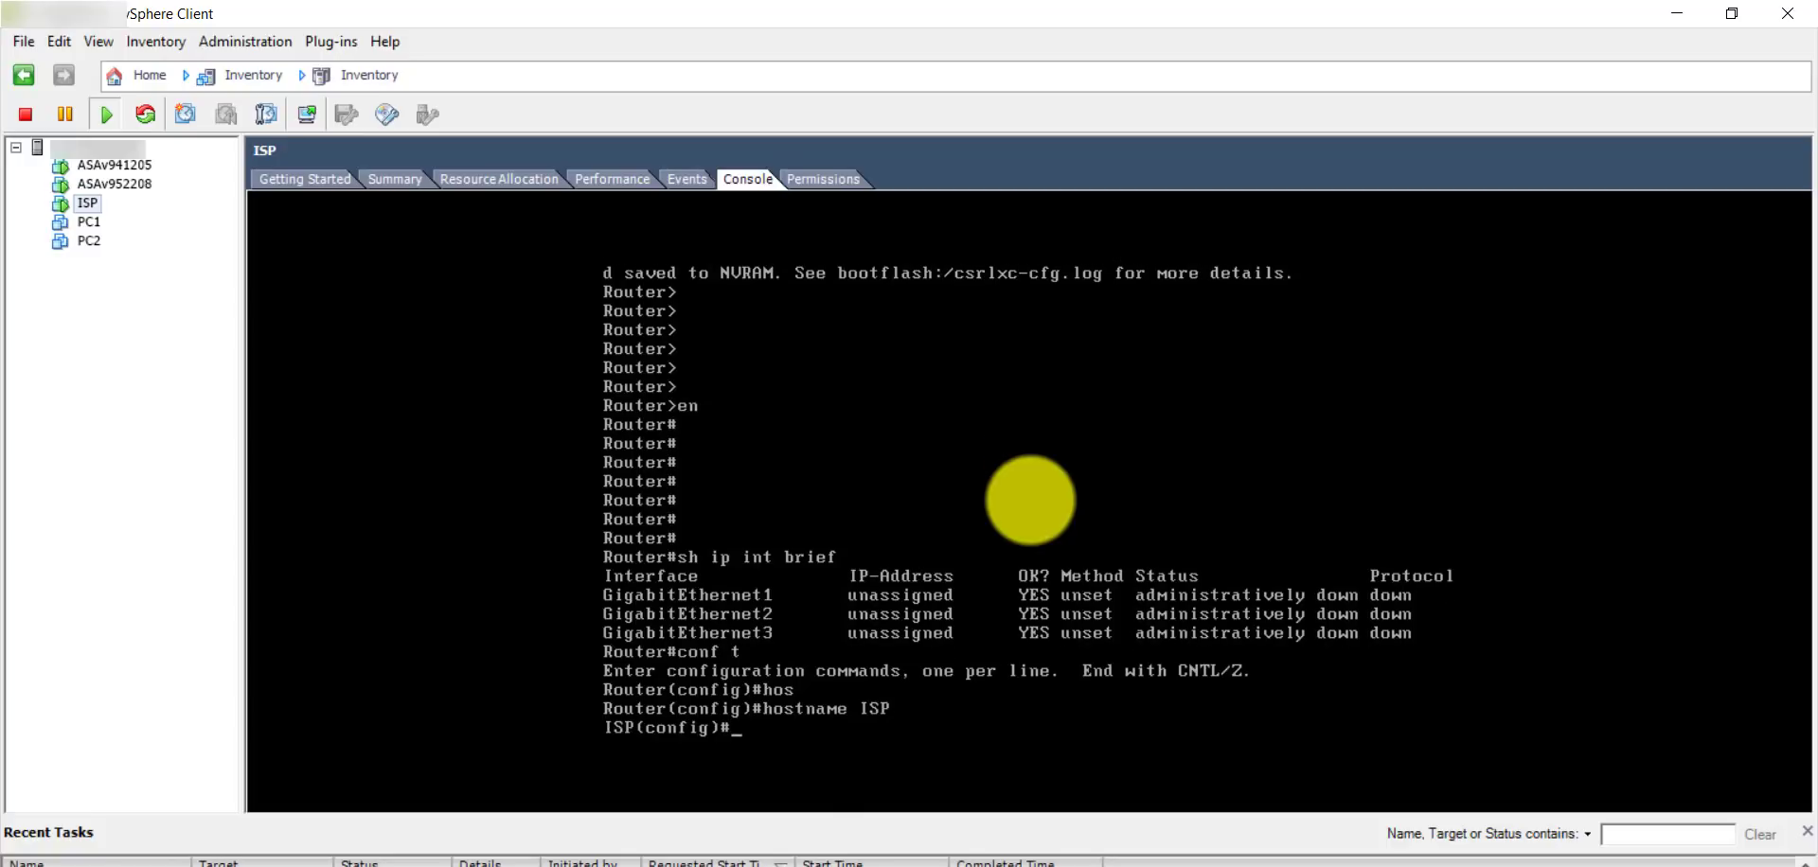
# Save the ISP router's configuration with do wr and return to a fresh configuration prompt.
pyautogui.write('do wr')
pyautogui.press('Return')
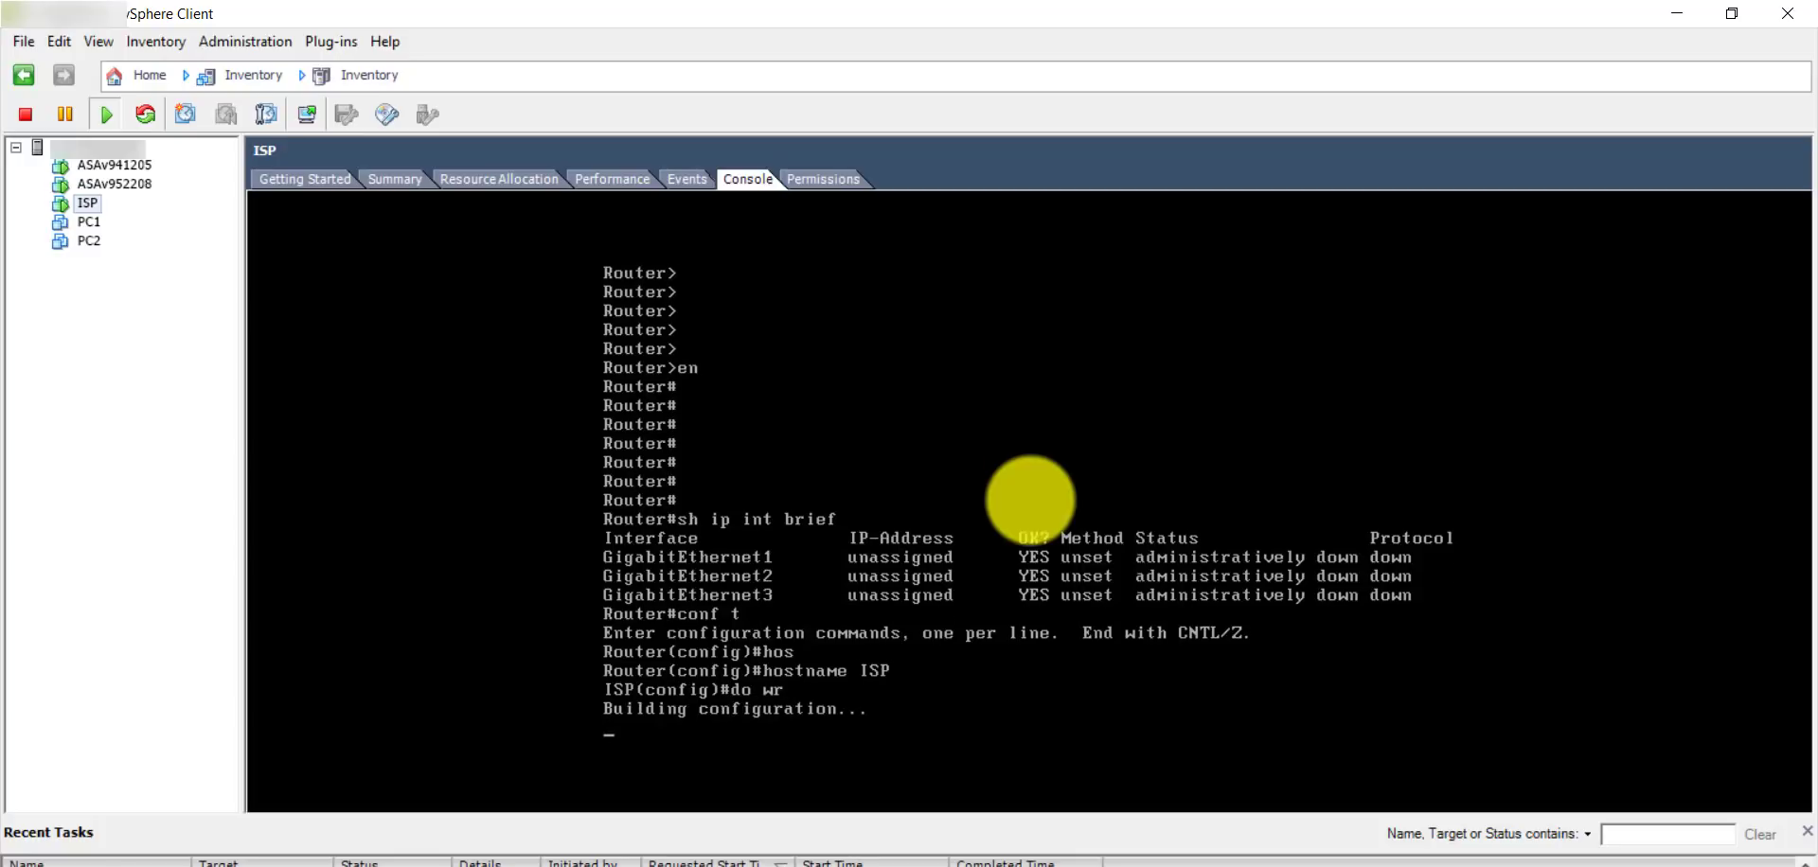
pyautogui.press('Return')
pyautogui.press('Return')
pyautogui.press('Return')
pyautogui.press('Return')
pyautogui.press('Return')
# Enter interface configuration for g1 on the ISP router and assign it 1.1.1.2 255.255.255.0.
pyautogui.write('int g0')
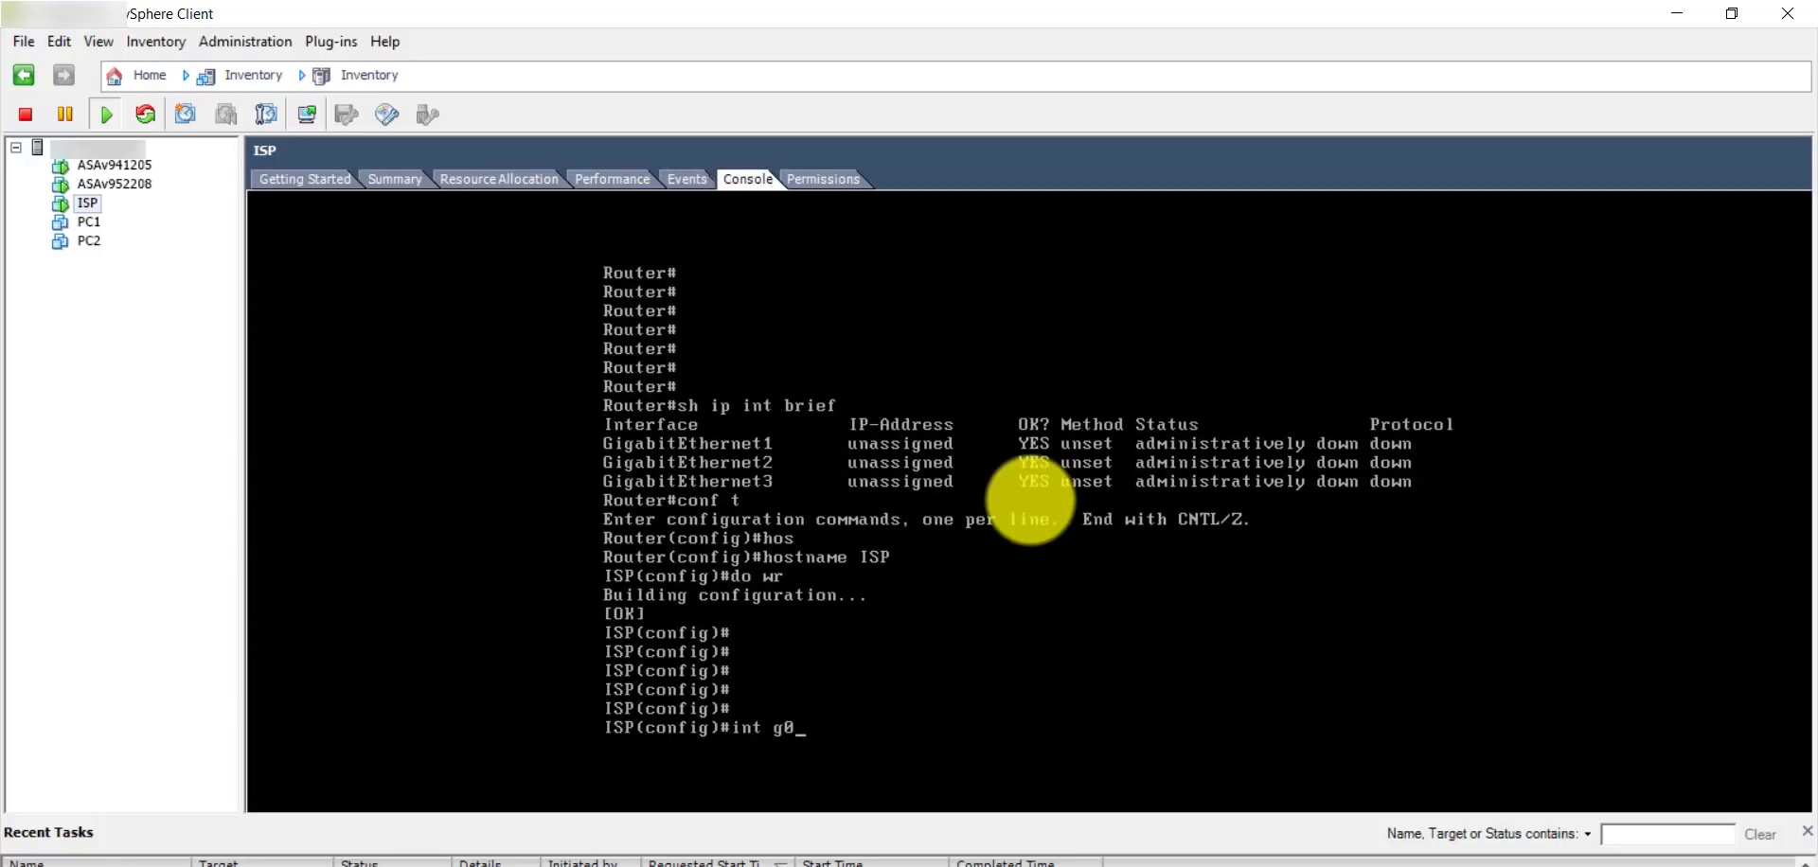
pyautogui.press('BackSpace')
pyautogui.write('1')
pyautogui.press('Return')
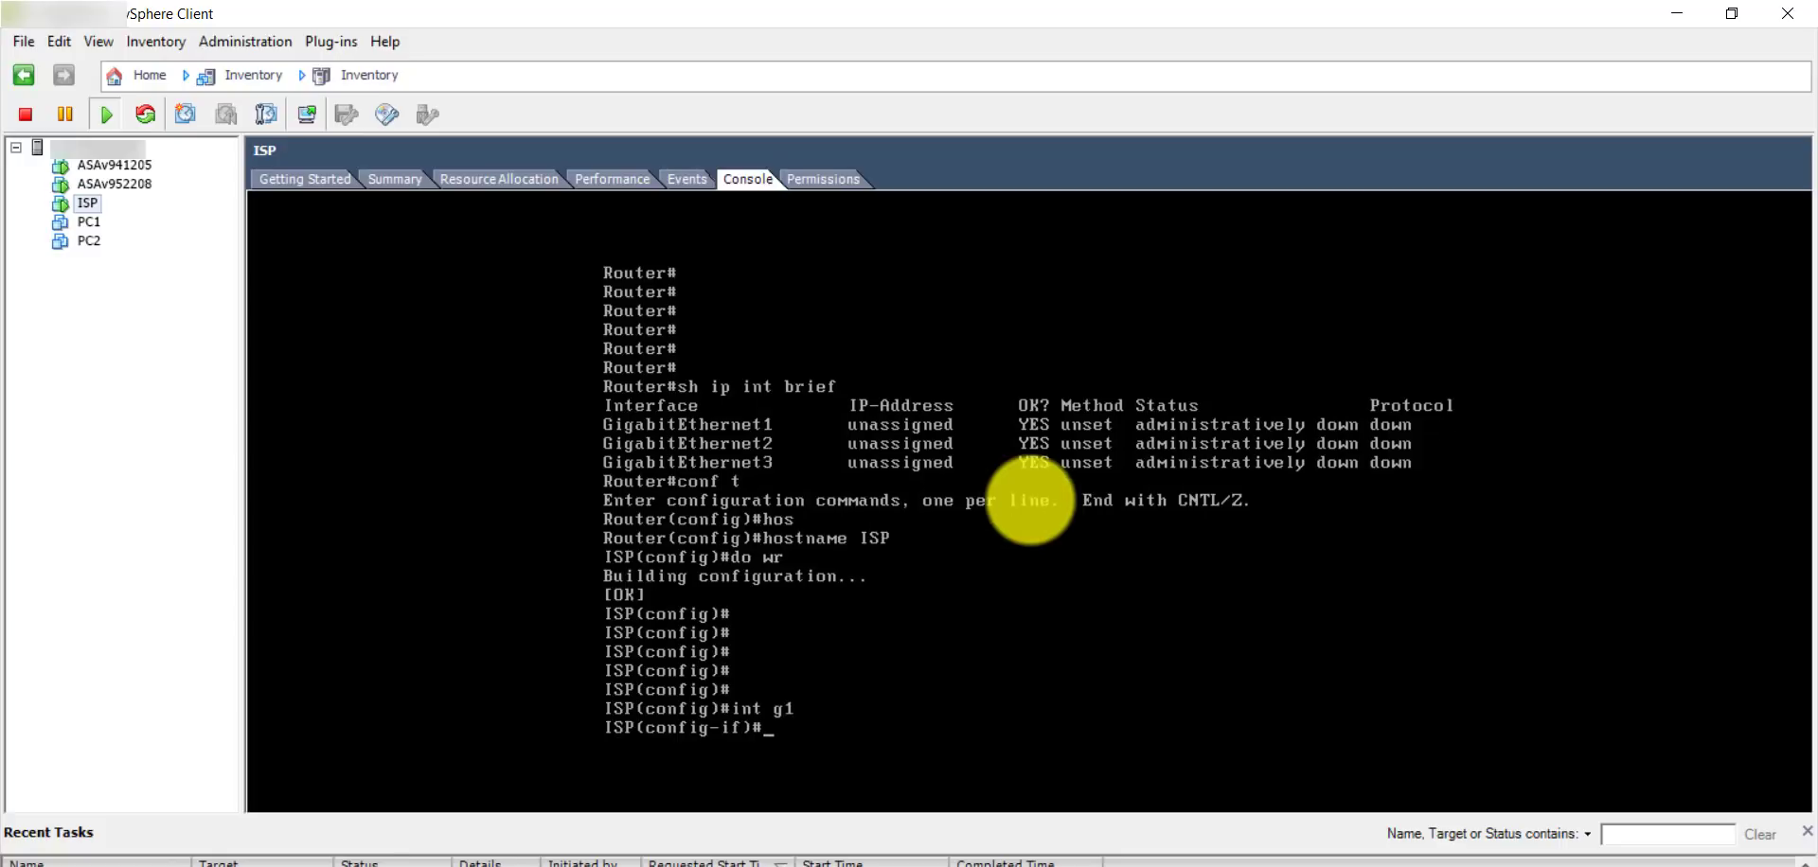
pyautogui.write('ip add 1.1.1.2 255.255.255.0')
pyautogui.press('Return')
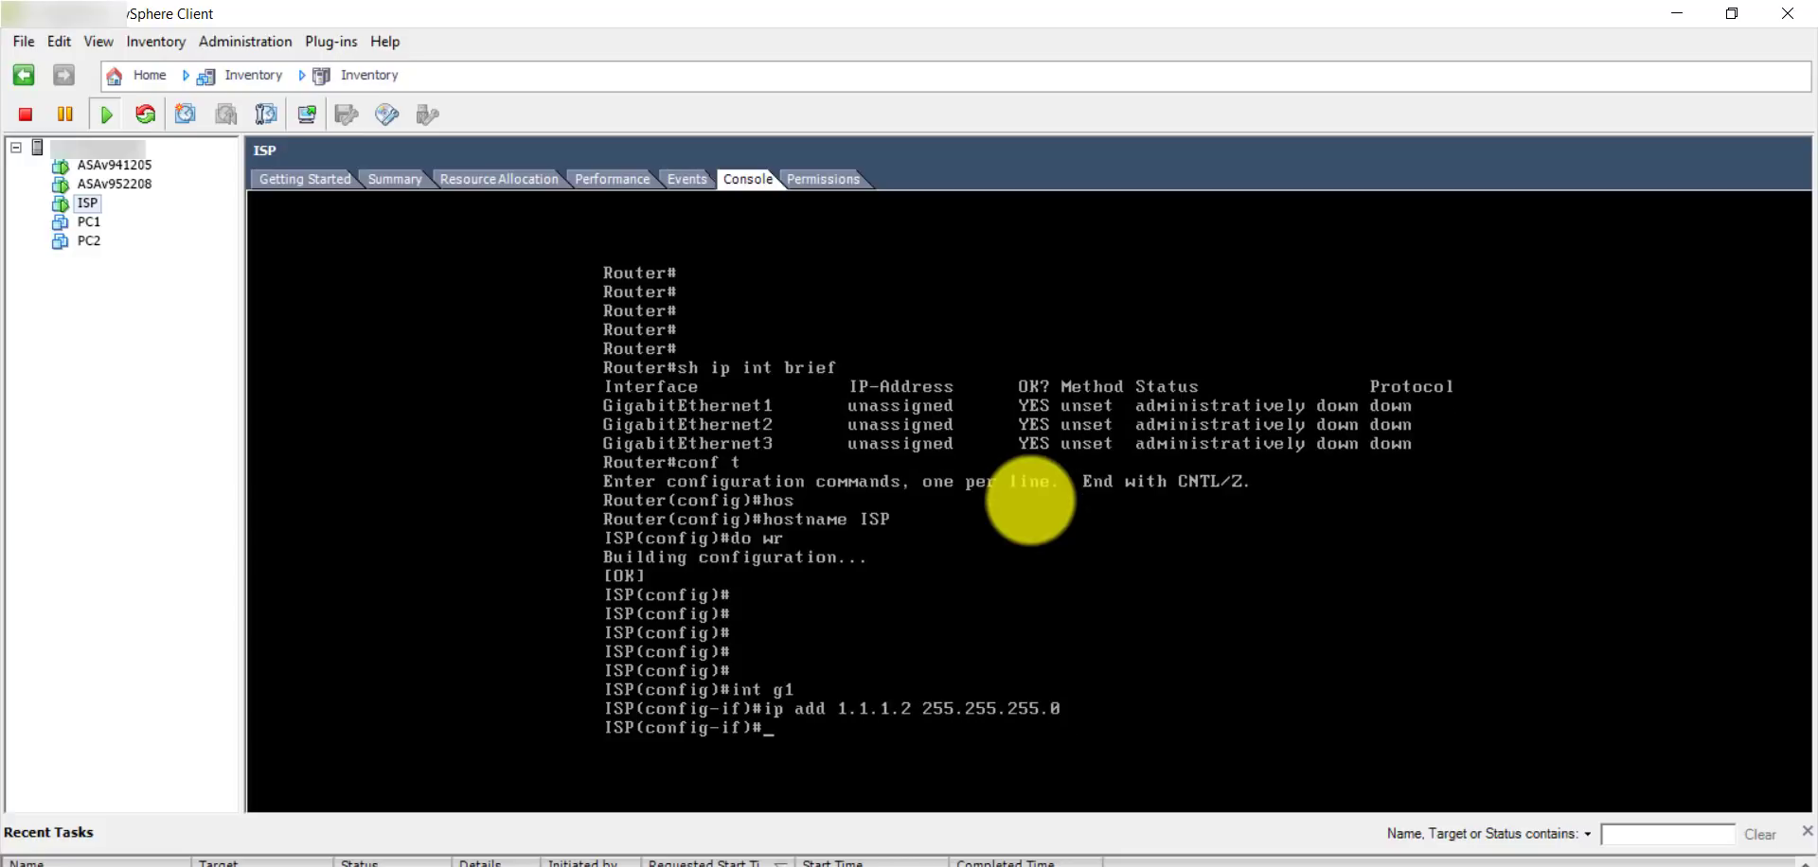
# Enable interface g1 on the ISP router with no shut and return to global configuration mode.
pyautogui.write('n shut')
pyautogui.press('Return')
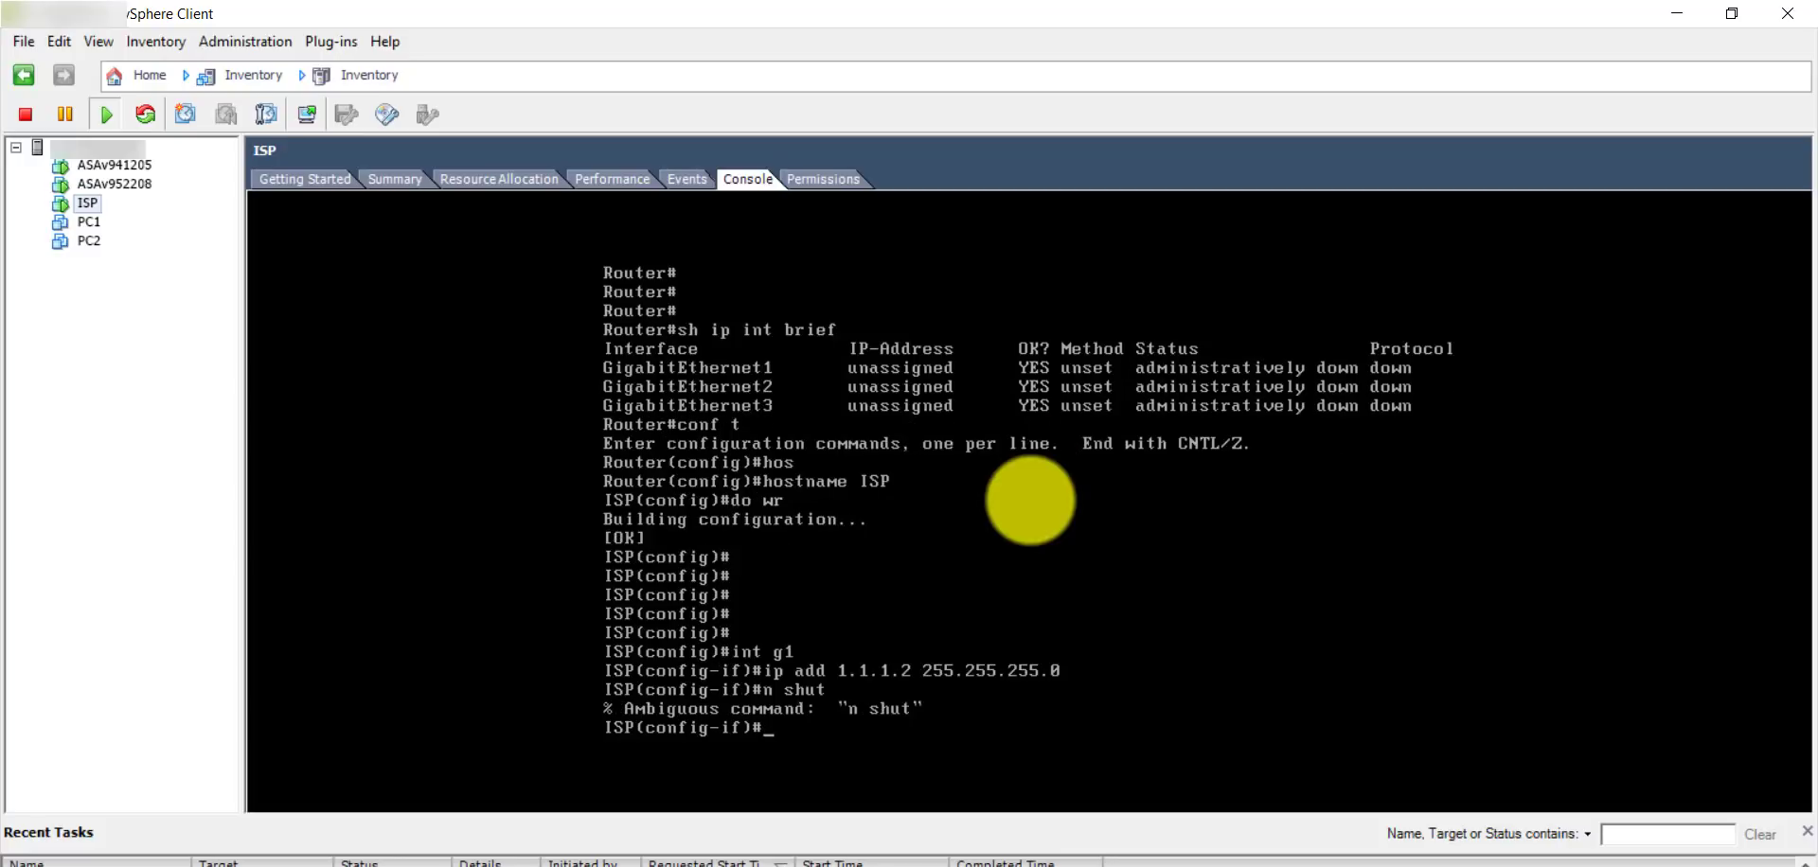
pyautogui.write('no shut')
pyautogui.press('Return')
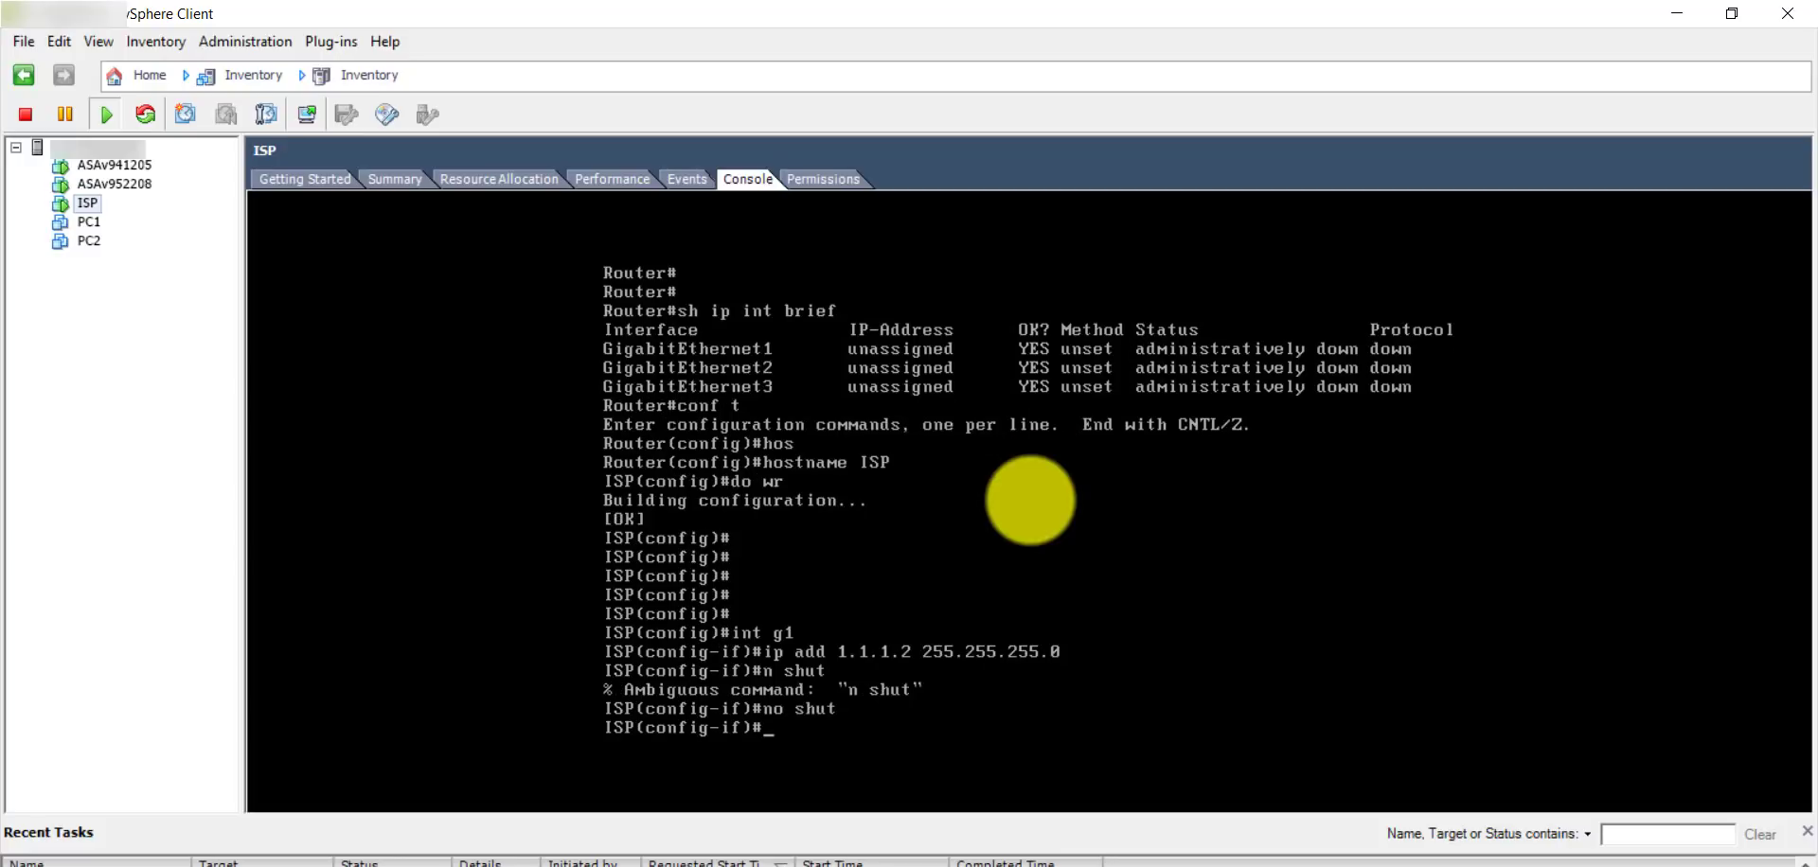
pyautogui.write('exit')
pyautogui.press('Return')
# Assign 2.2.2.2 255.255.255.0 to the ISP router's g2 interface, enable it with no shut, and exit to global configuration.
pyautogui.write('int g2')
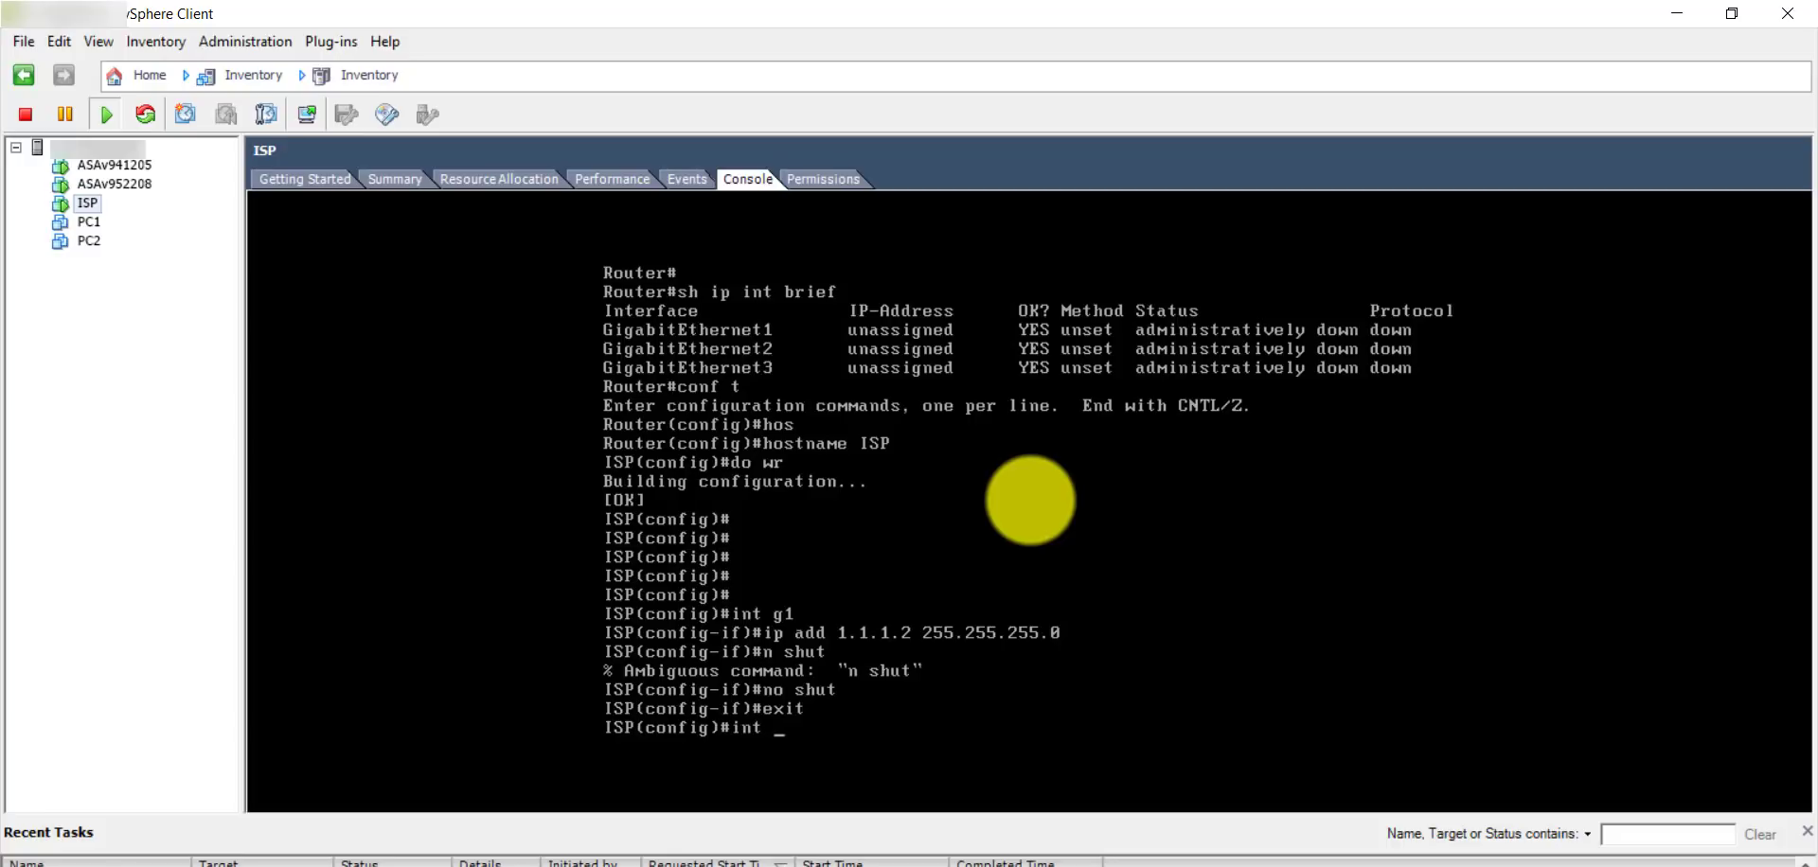
pyautogui.press('Return')
pyautogui.write('ip add')
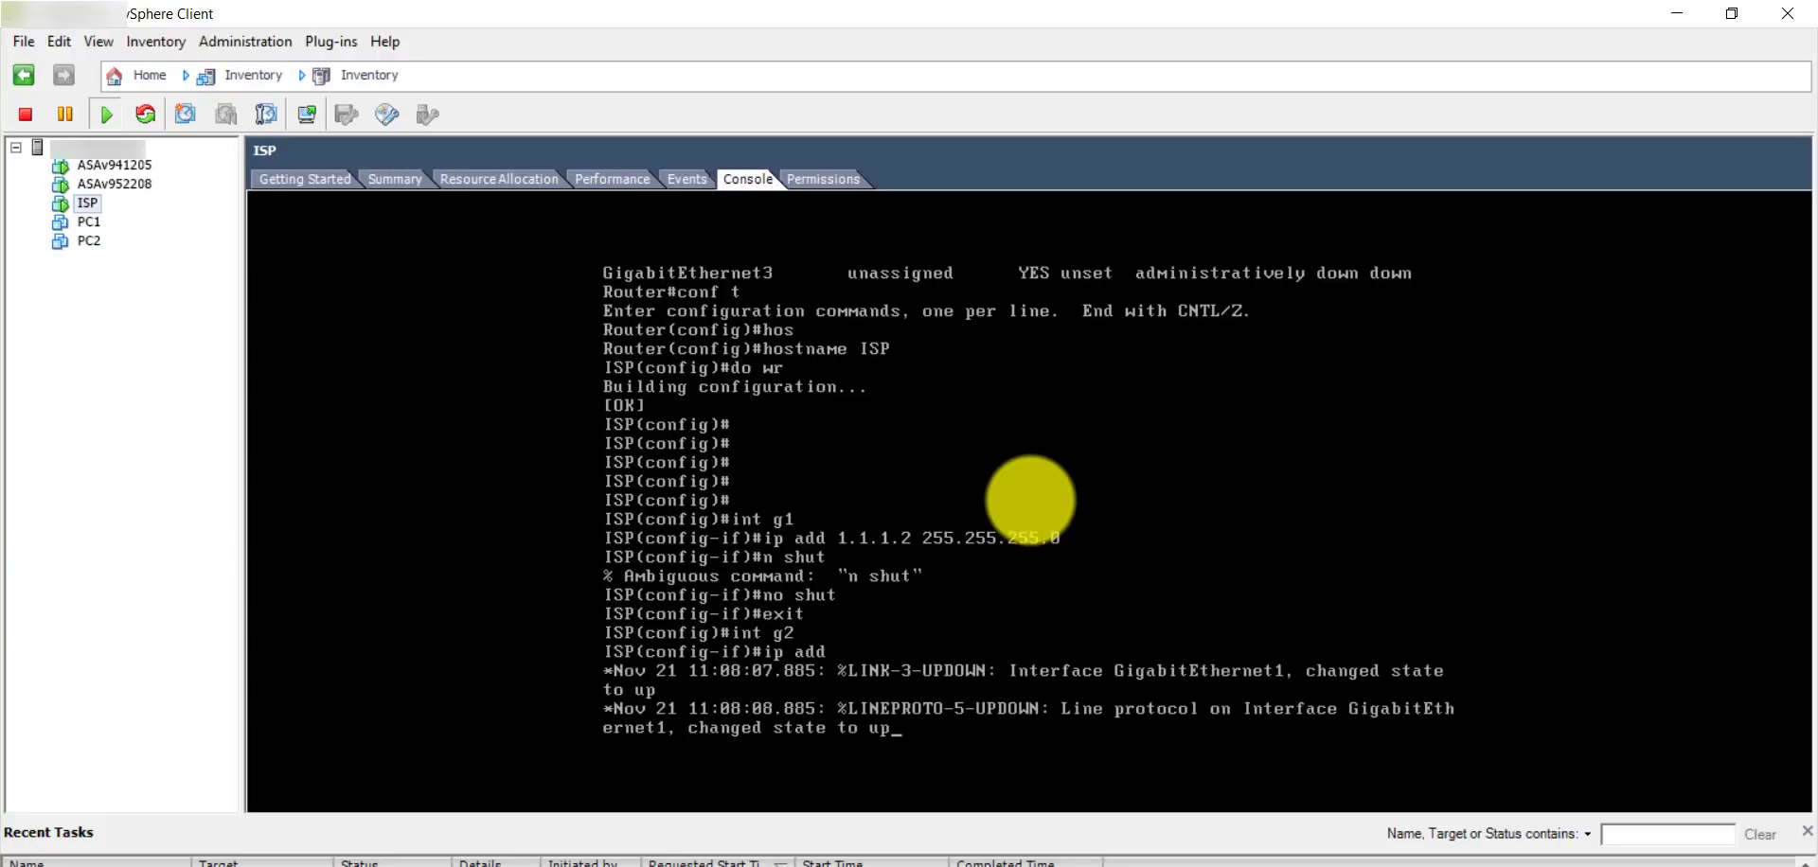
pyautogui.write('2.2.2.2 255.255.255.0')
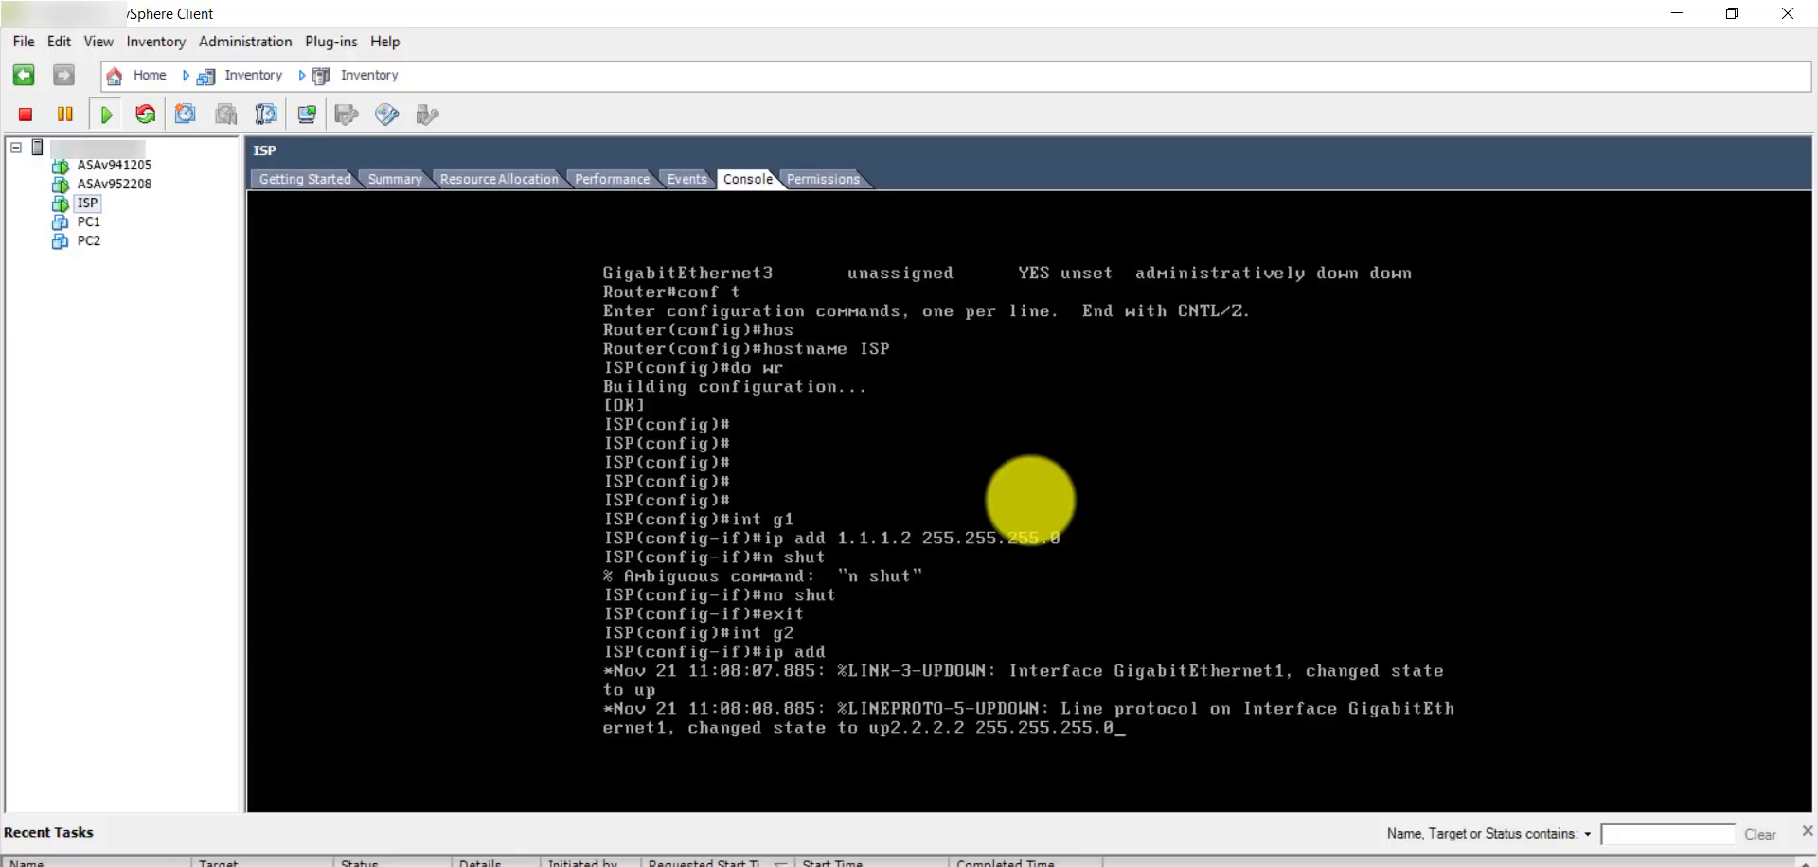
pyautogui.press('Return')
pyautogui.write('no shut')
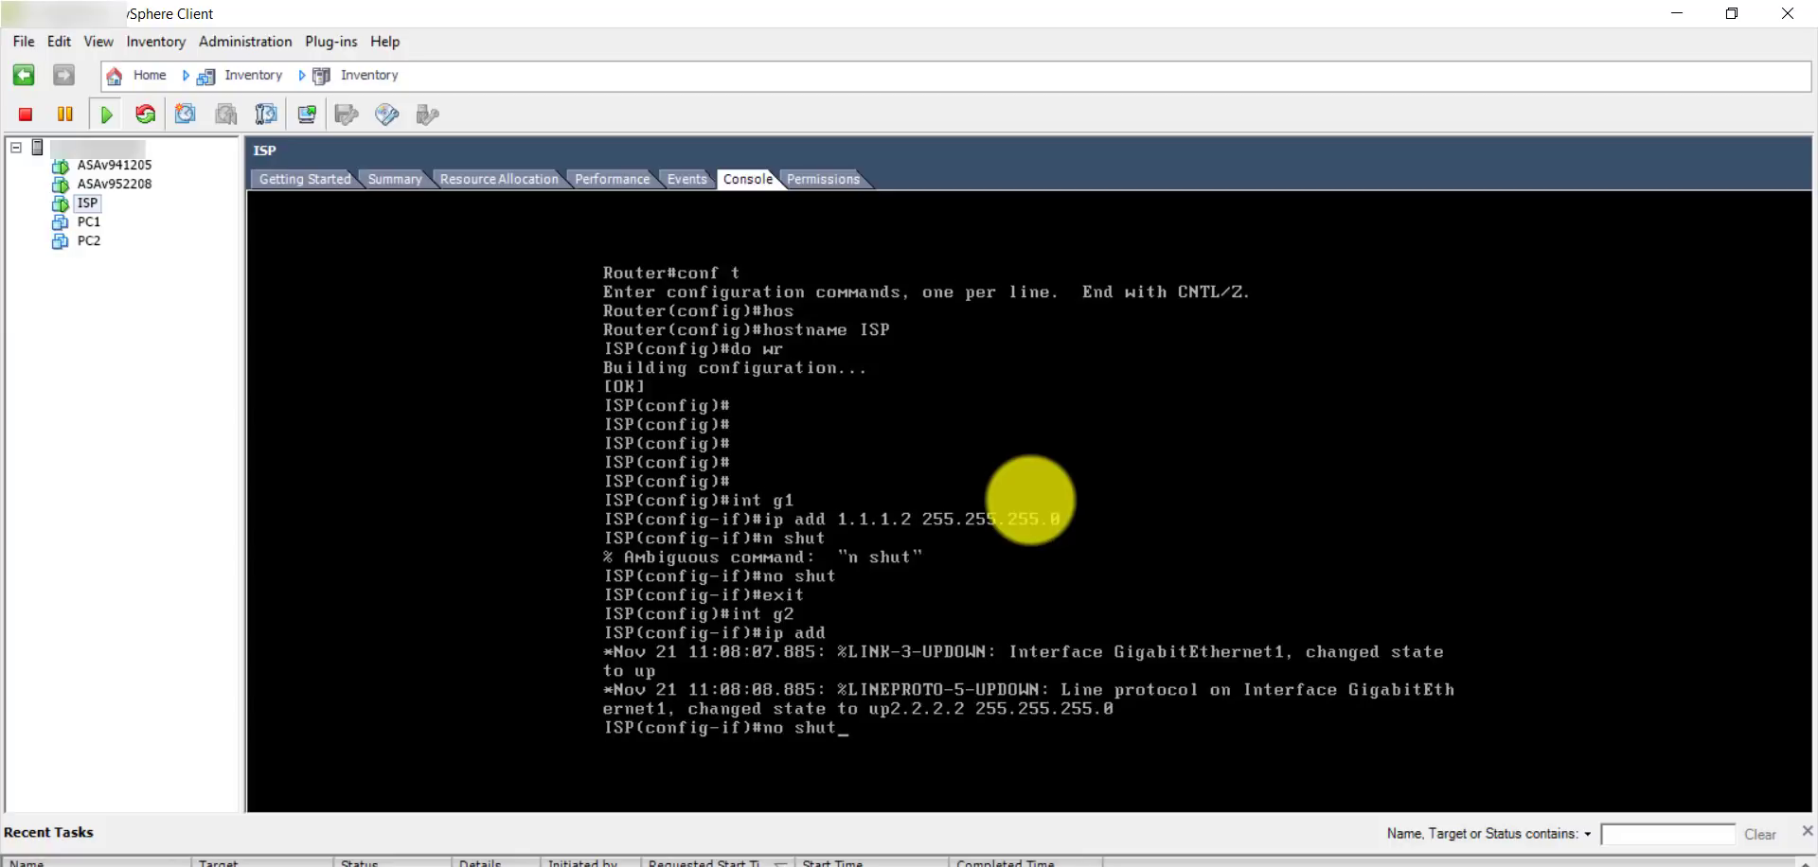
pyautogui.press('Return')
pyautogui.write('exit')
pyautogui.press('Return')
pyautogui.press('Return')
pyautogui.press('Return')
pyautogui.press('Return')
pyautogui.press('Return')
pyautogui.press('Return')
pyautogui.press('Return')
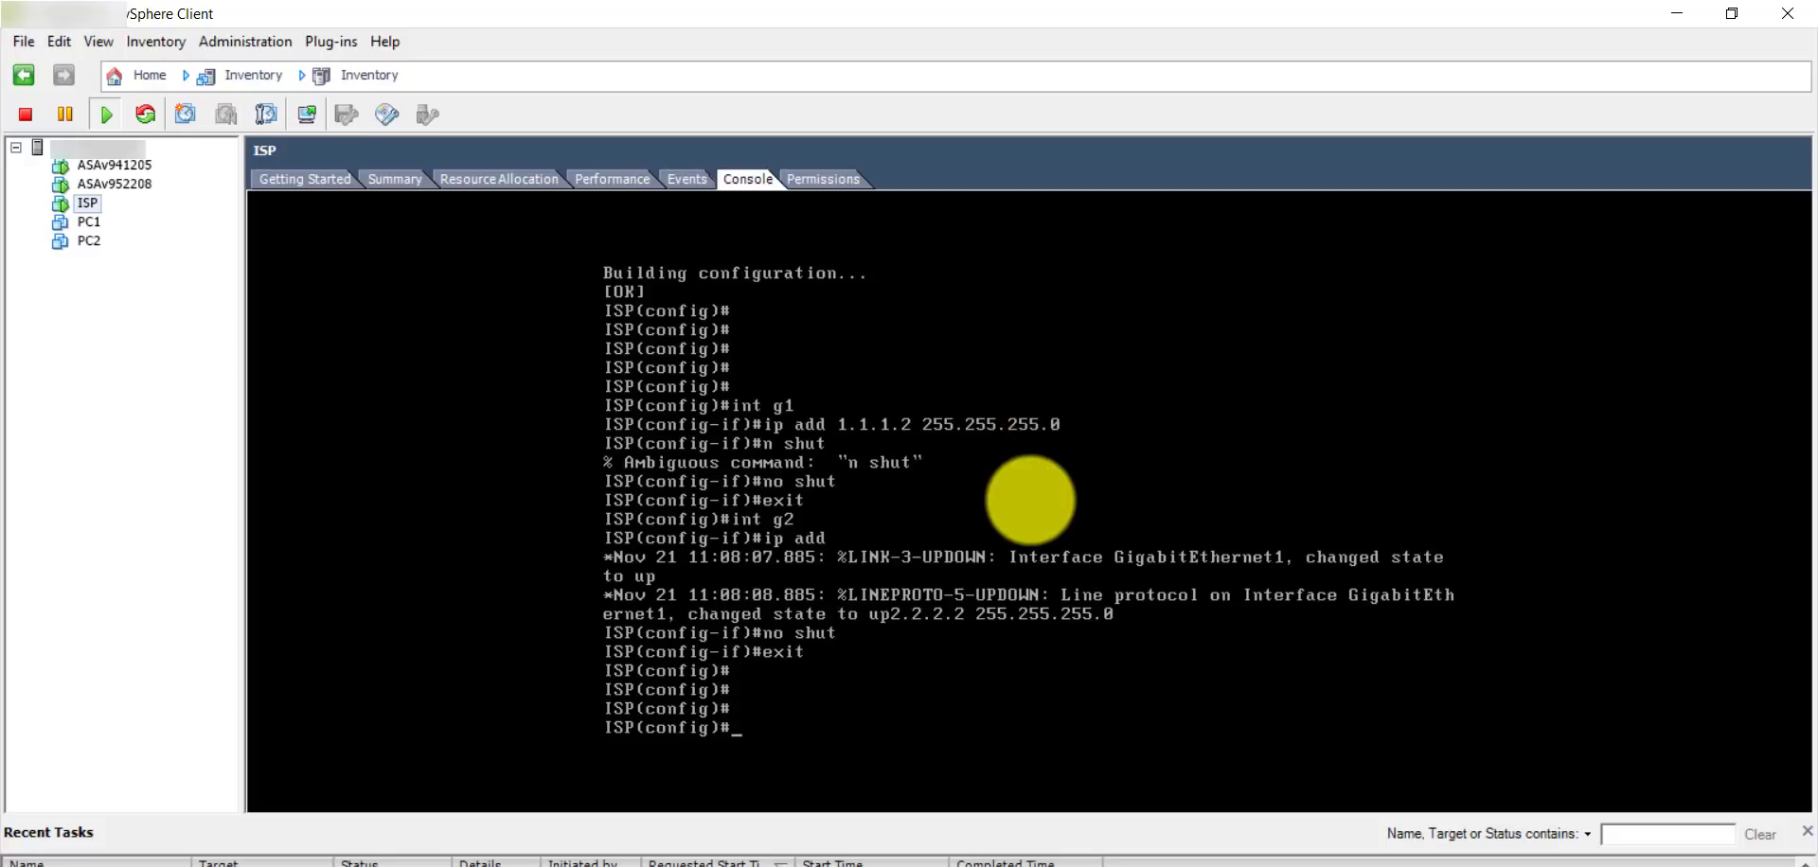
# List the ISP router's interfaces from configuration mode with do sh ip int brief.
pyautogui.write('sh ip in')
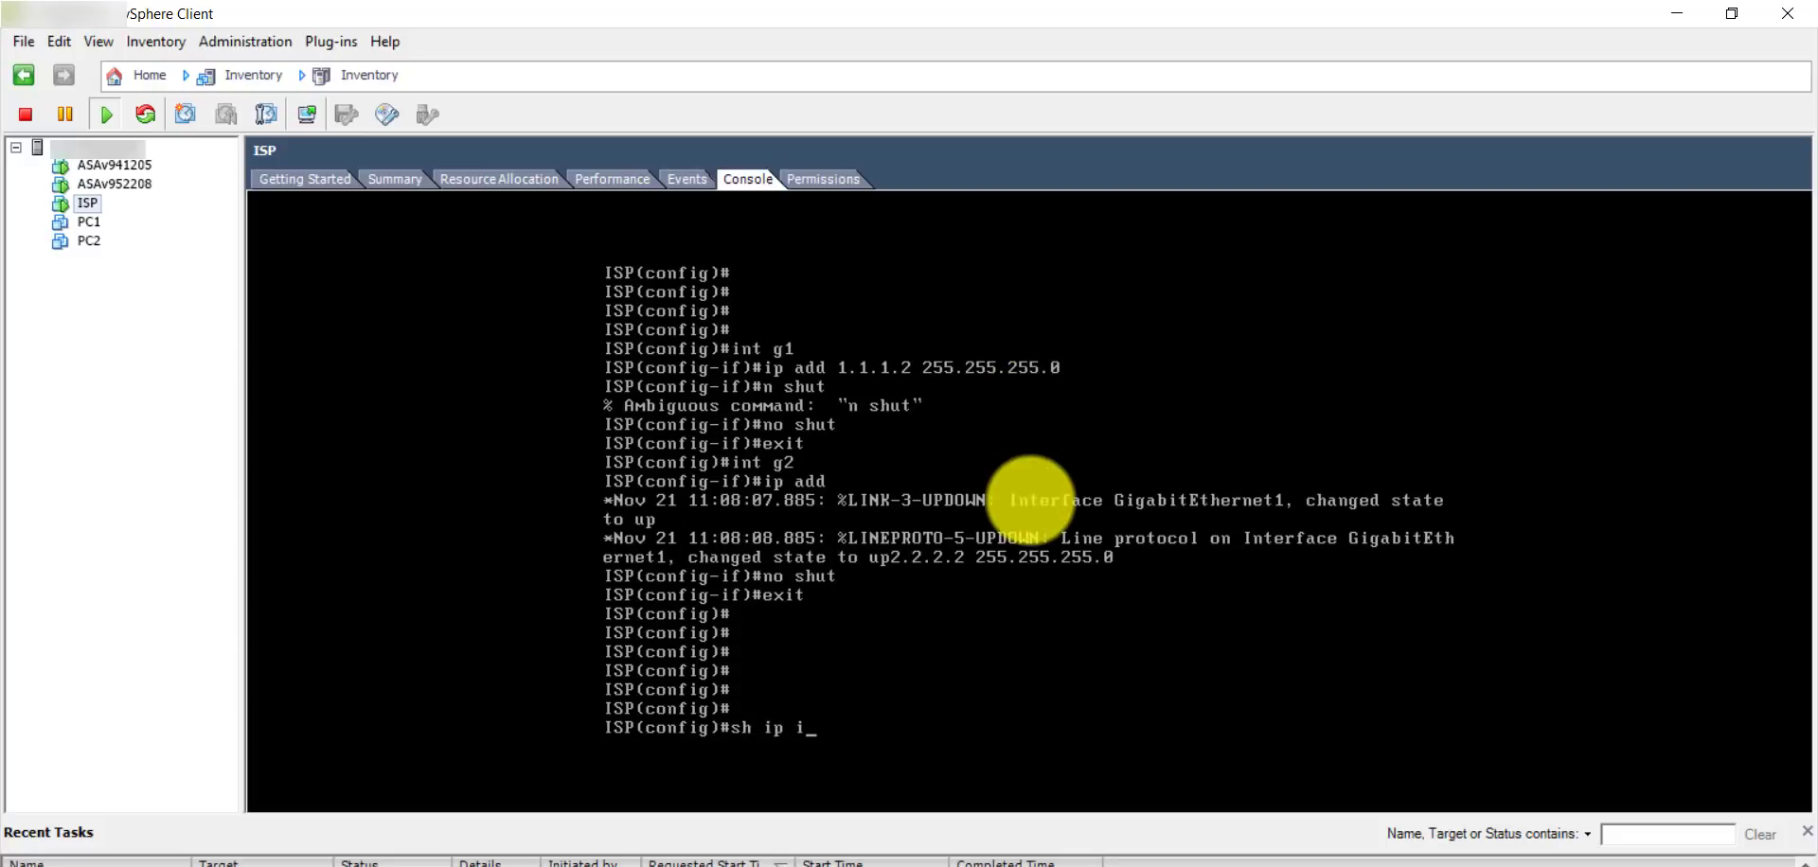
pyautogui.press('BackSpace')
pyautogui.press('BackSpace')
pyautogui.press('BackSpace')
pyautogui.press('BackSpace')
pyautogui.press('BackSpace')
pyautogui.press('BackSpace')
pyautogui.press('BackSpace')
pyautogui.press('BackSpace')
pyautogui.write('do sh ip int brief')
pyautogui.press('Return')
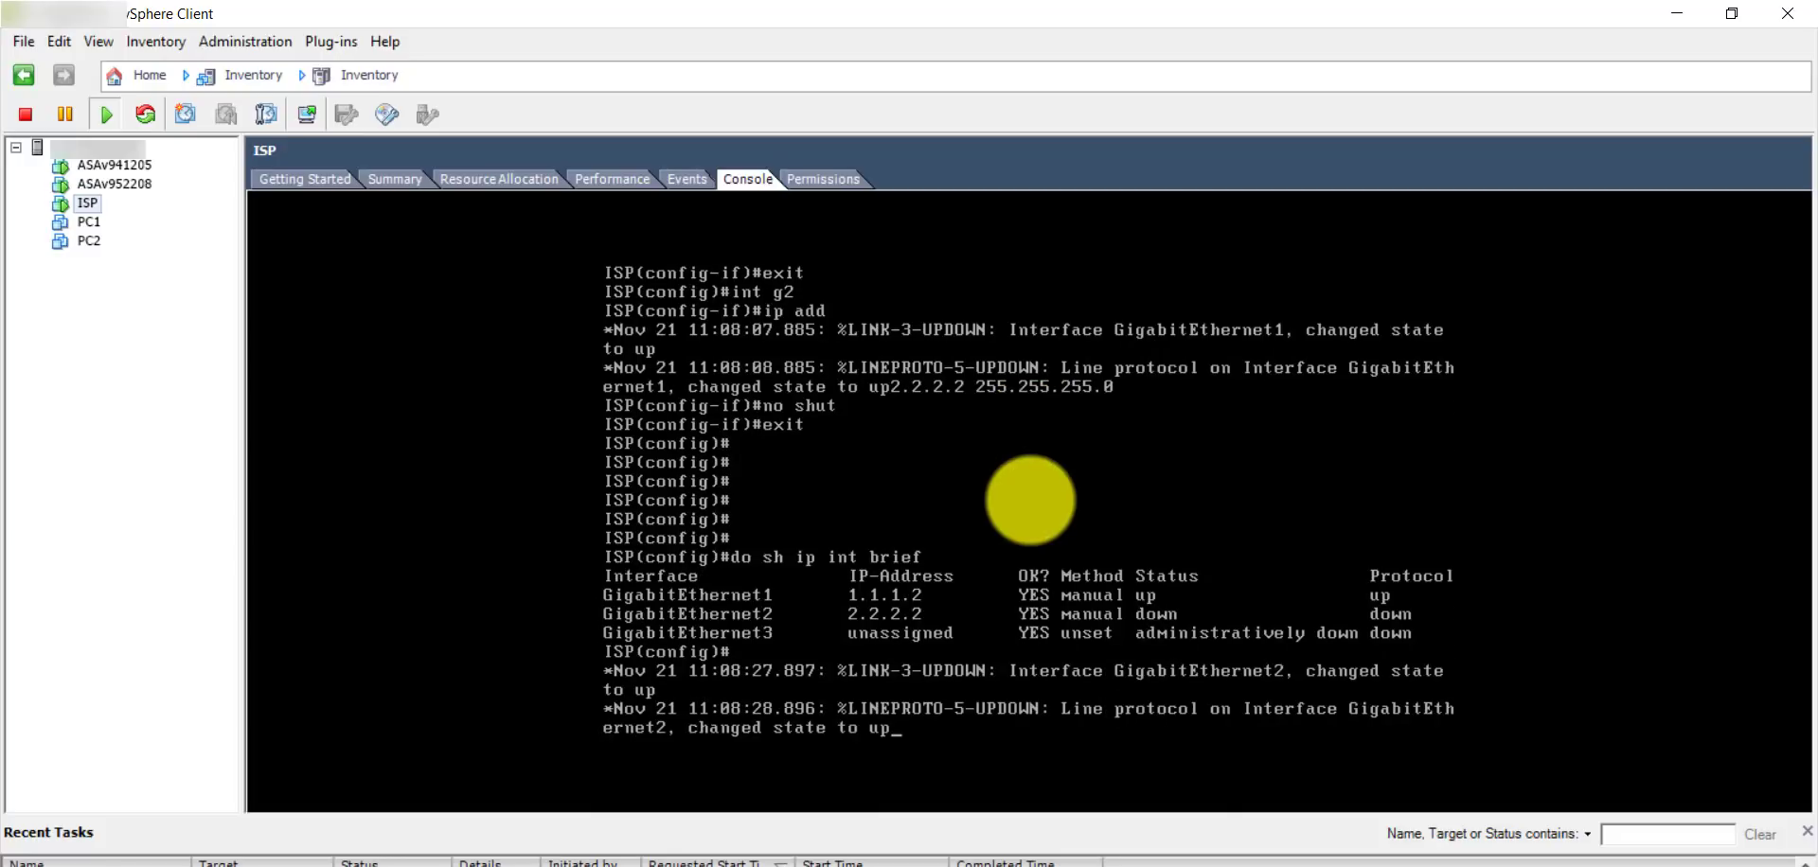
# Repeat the interface summary on the ISP router to recheck the link states.
pyautogui.press('Return')
pyautogui.press('Return')
pyautogui.press('Return')
pyautogui.press('Up')
pyautogui.press('Return')
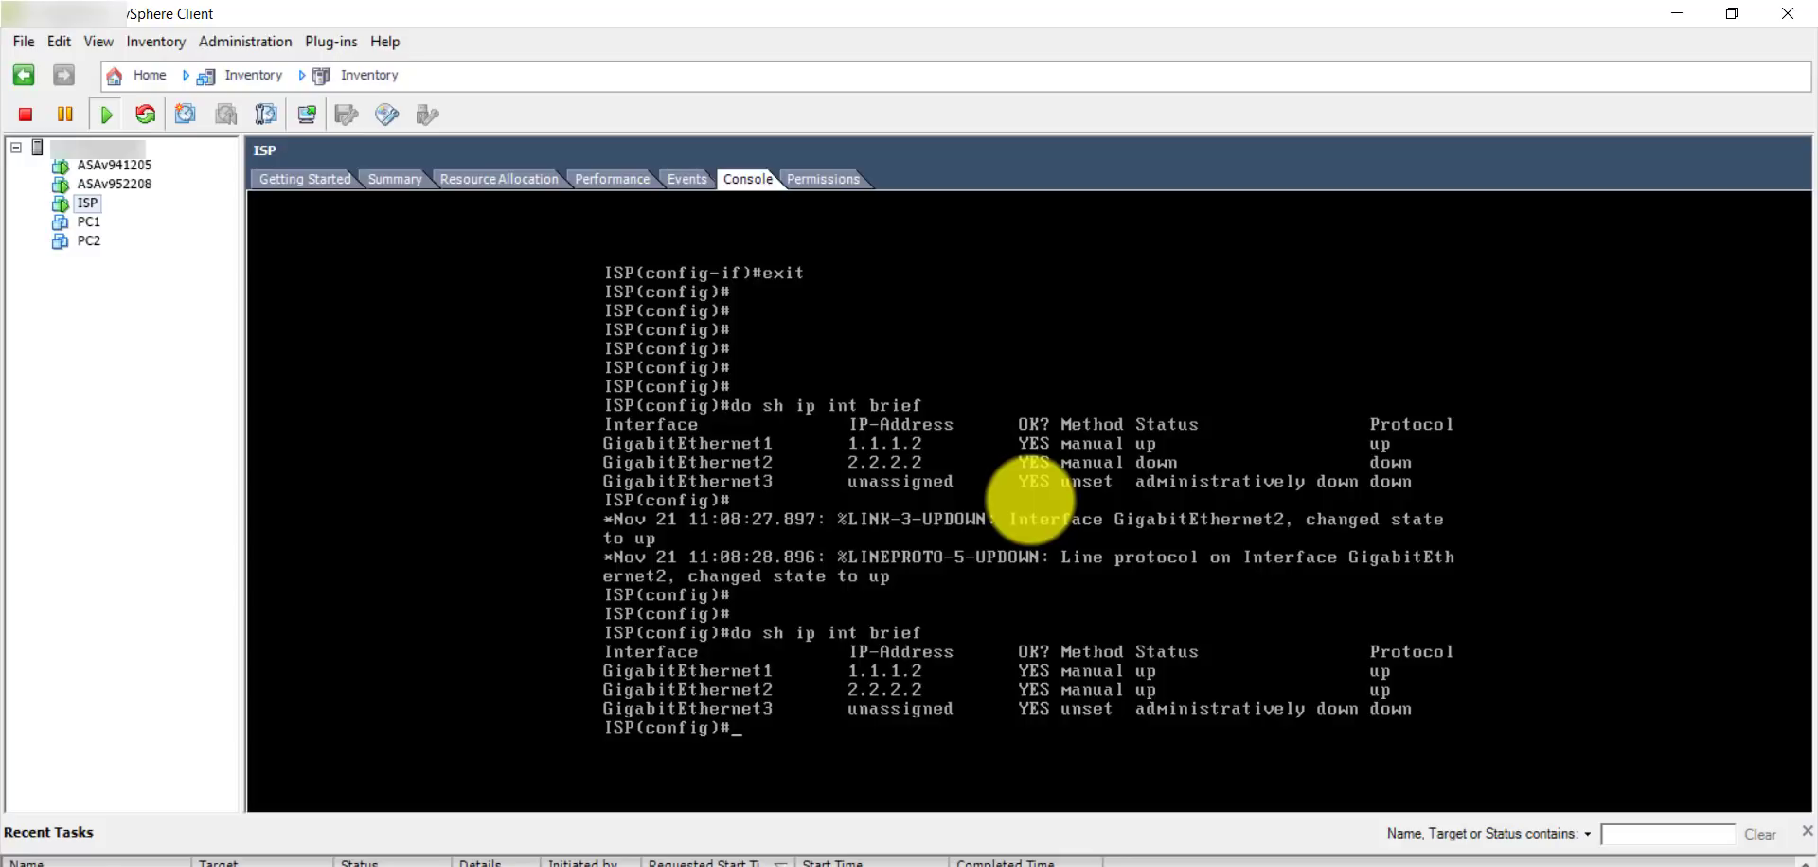
# Save the ISP router's interface configuration with do wr and return to a clean prompt.
pyautogui.write('do wr')
pyautogui.press('Return')
pyautogui.press('Return')
pyautogui.press('Return')
pyautogui.press('Return')
pyautogui.press('Return')
pyautogui.press('Return')
pyautogui.press('Return')
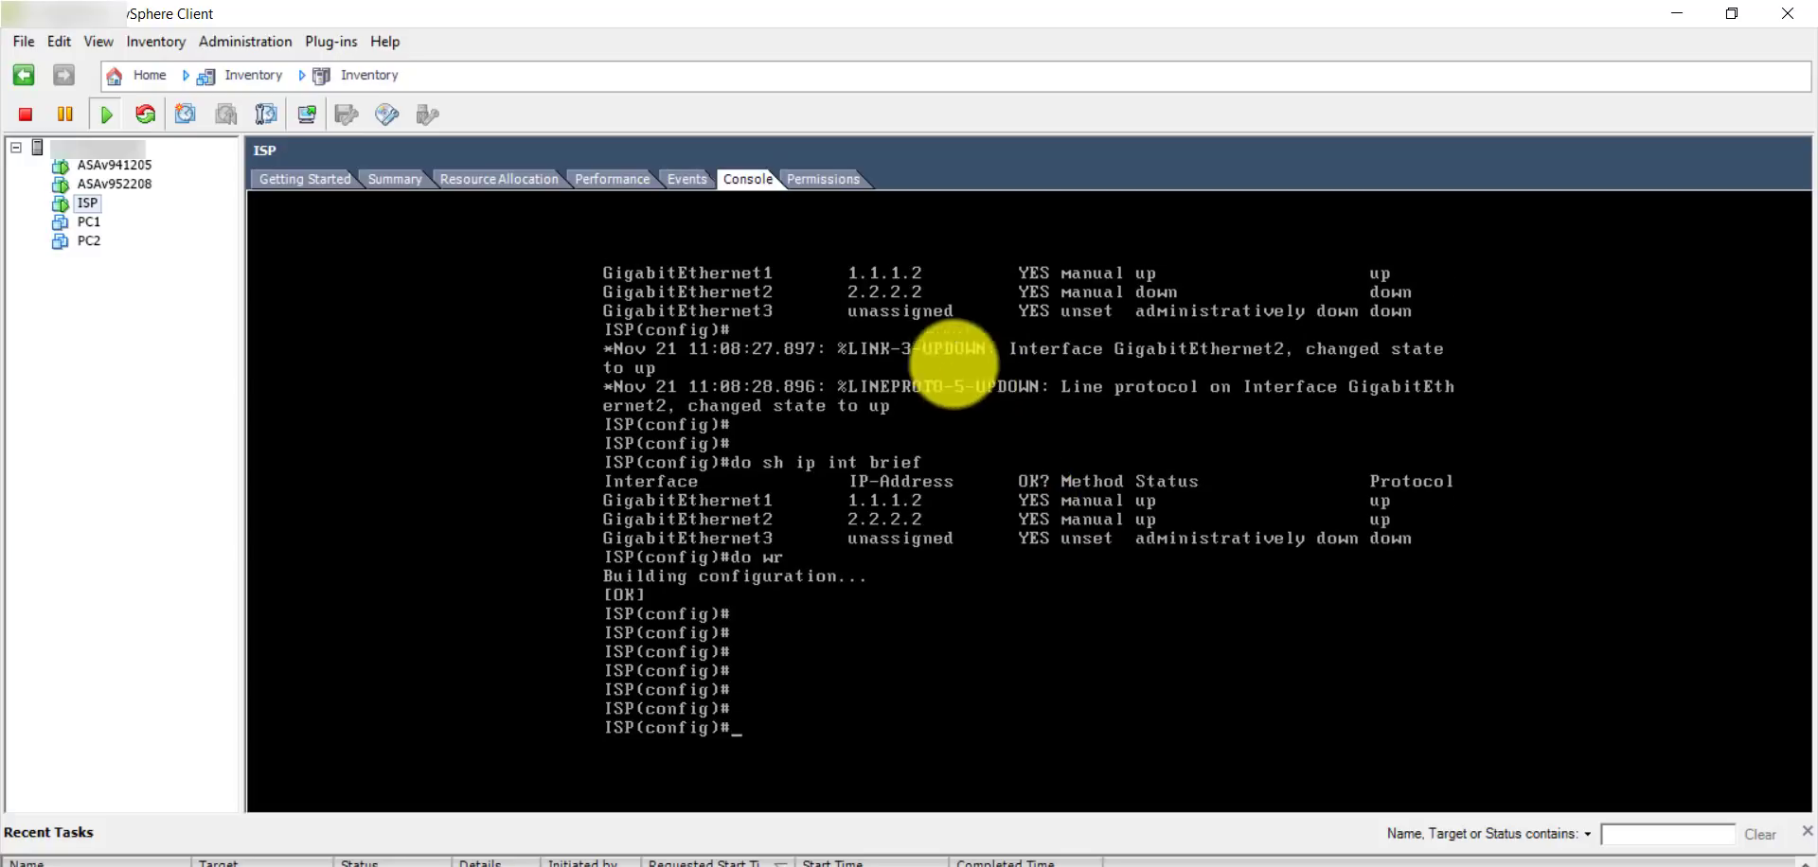
# Test connectivity from the ISP router to 1.1.1.1 with do ping, running the test twice.
pyautogui.write('ping ')
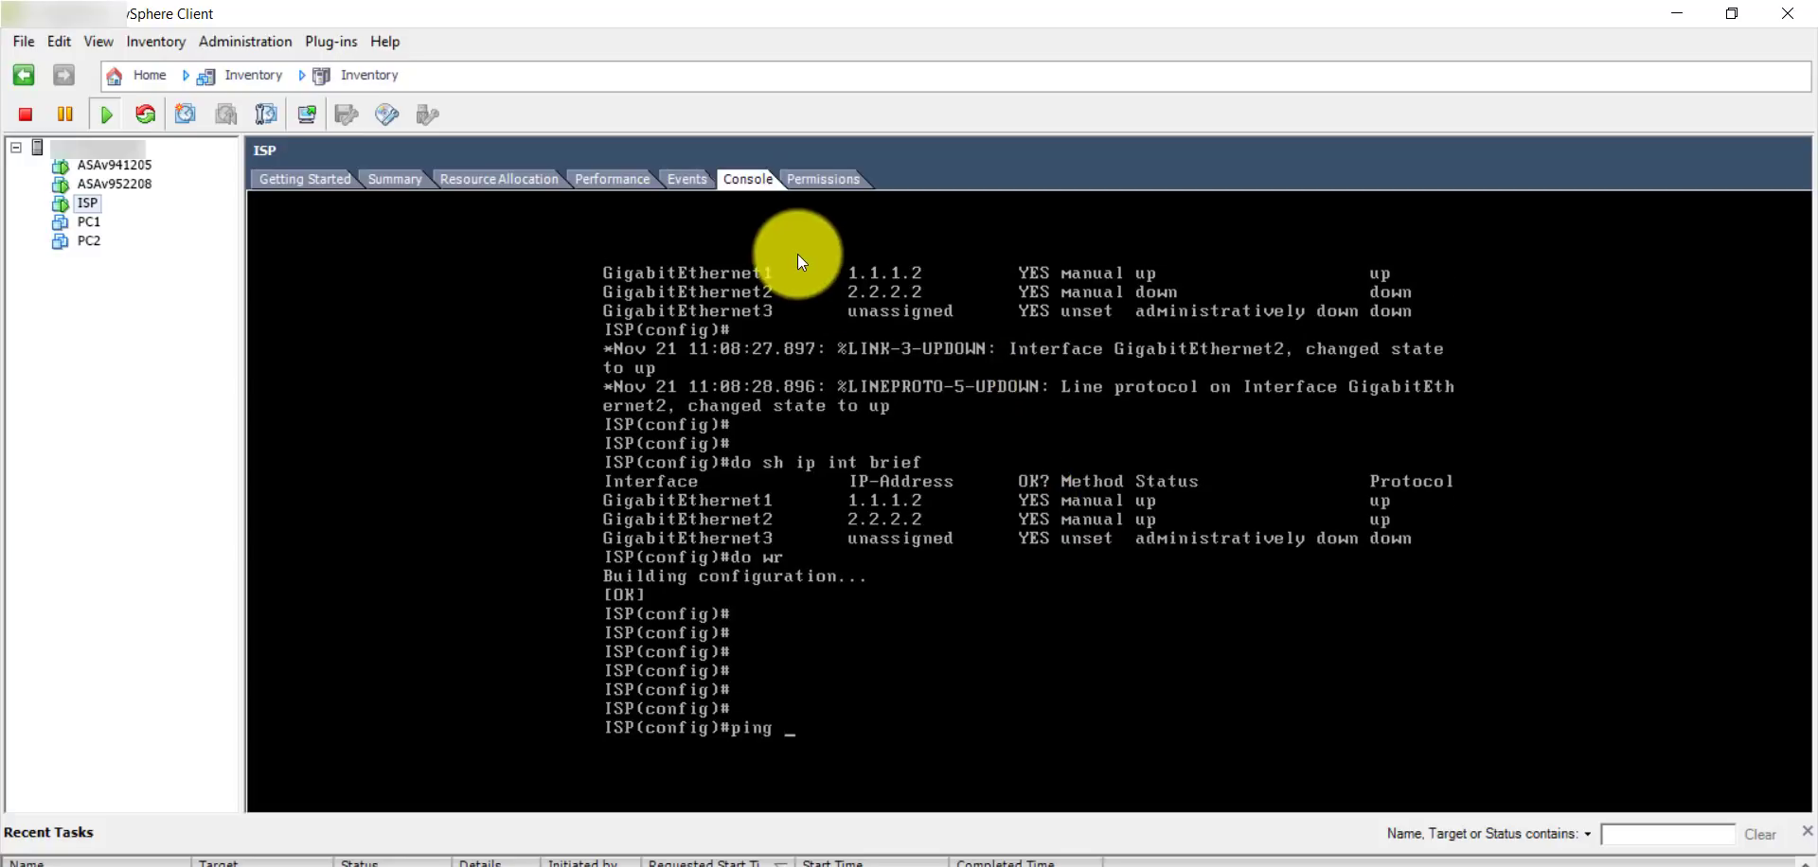
pyautogui.write('1.1.1.1')
pyautogui.press('Return')
pyautogui.write('d')
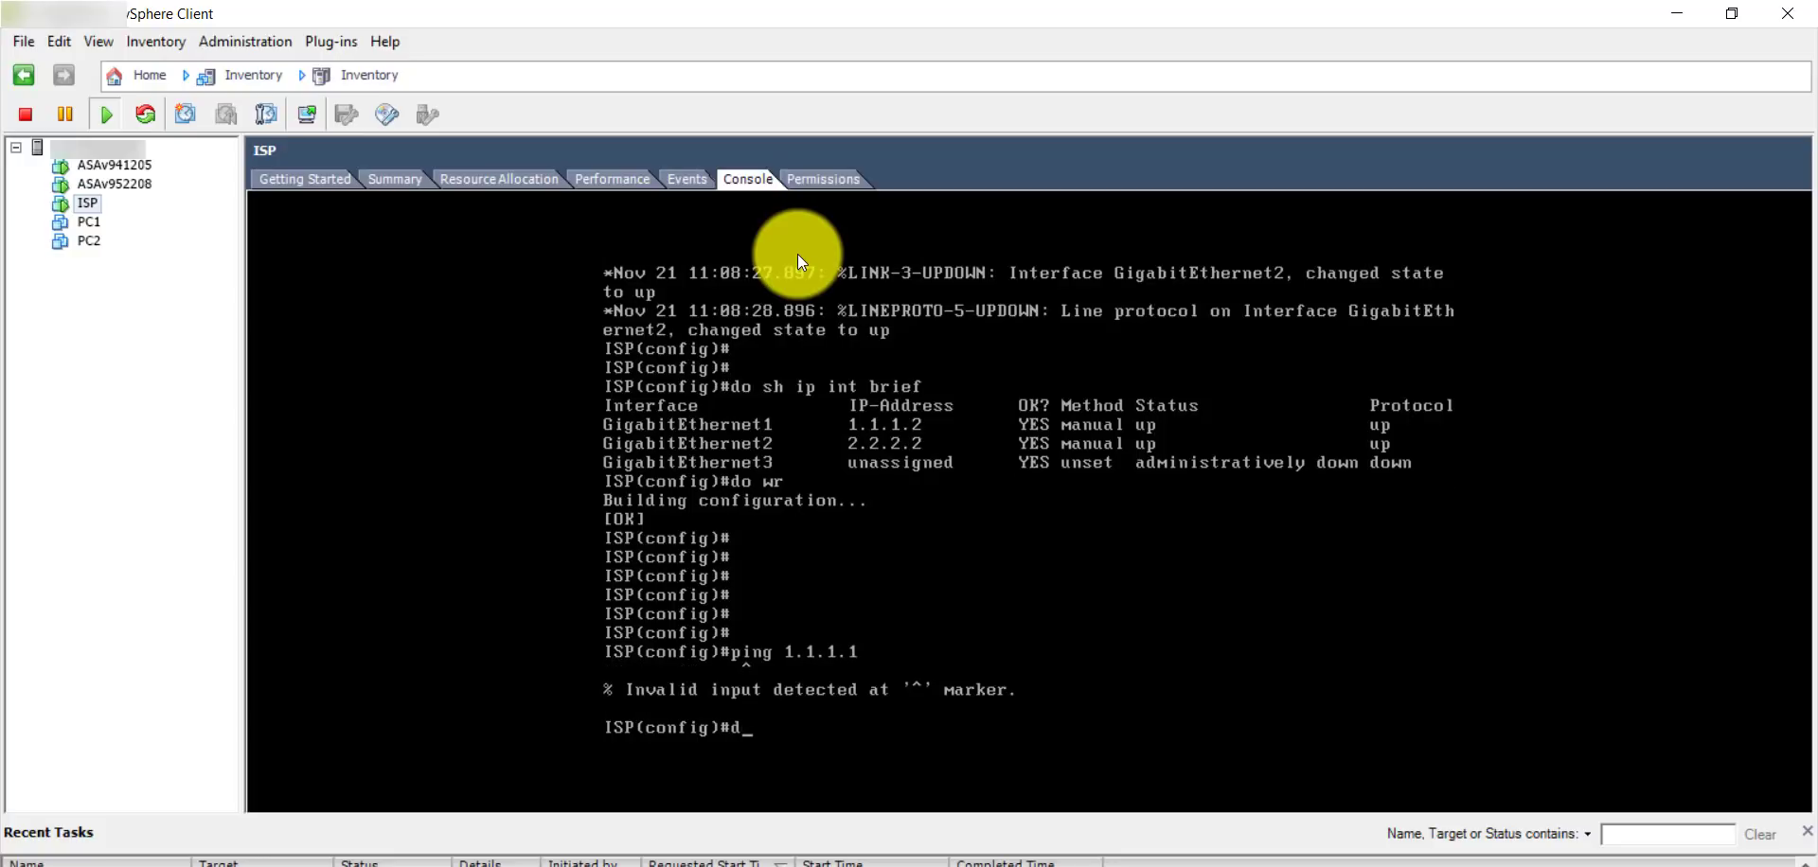
pyautogui.write('o ping 1.1.1.1')
pyautogui.press('Return')
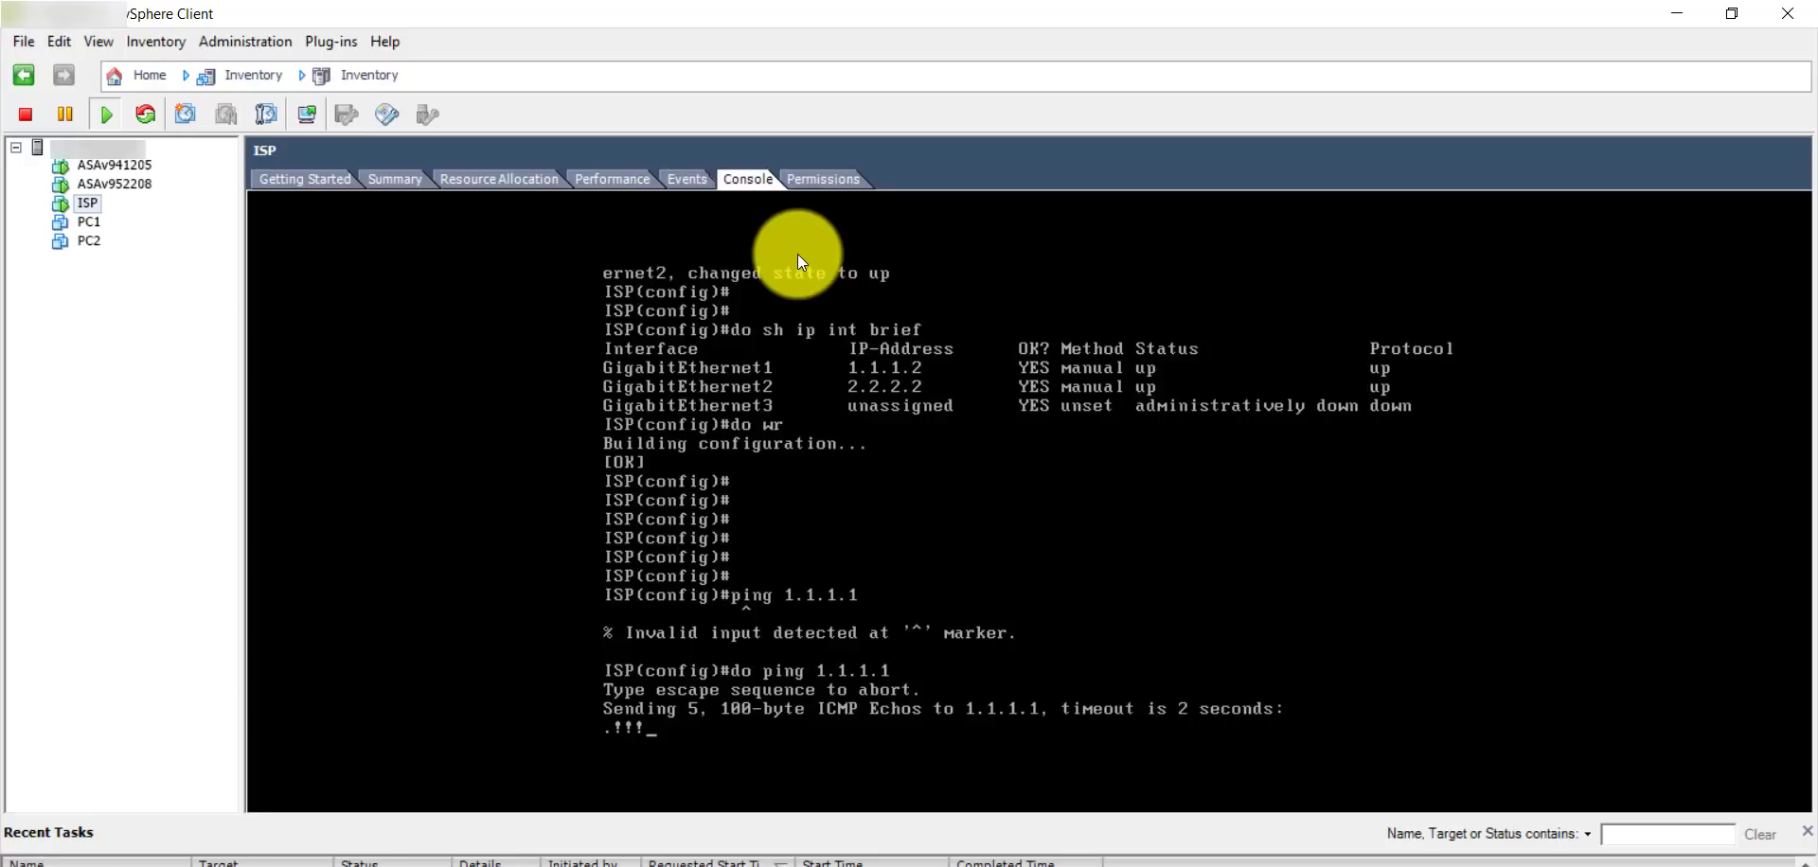
pyautogui.press('Up')
pyautogui.press('Return')
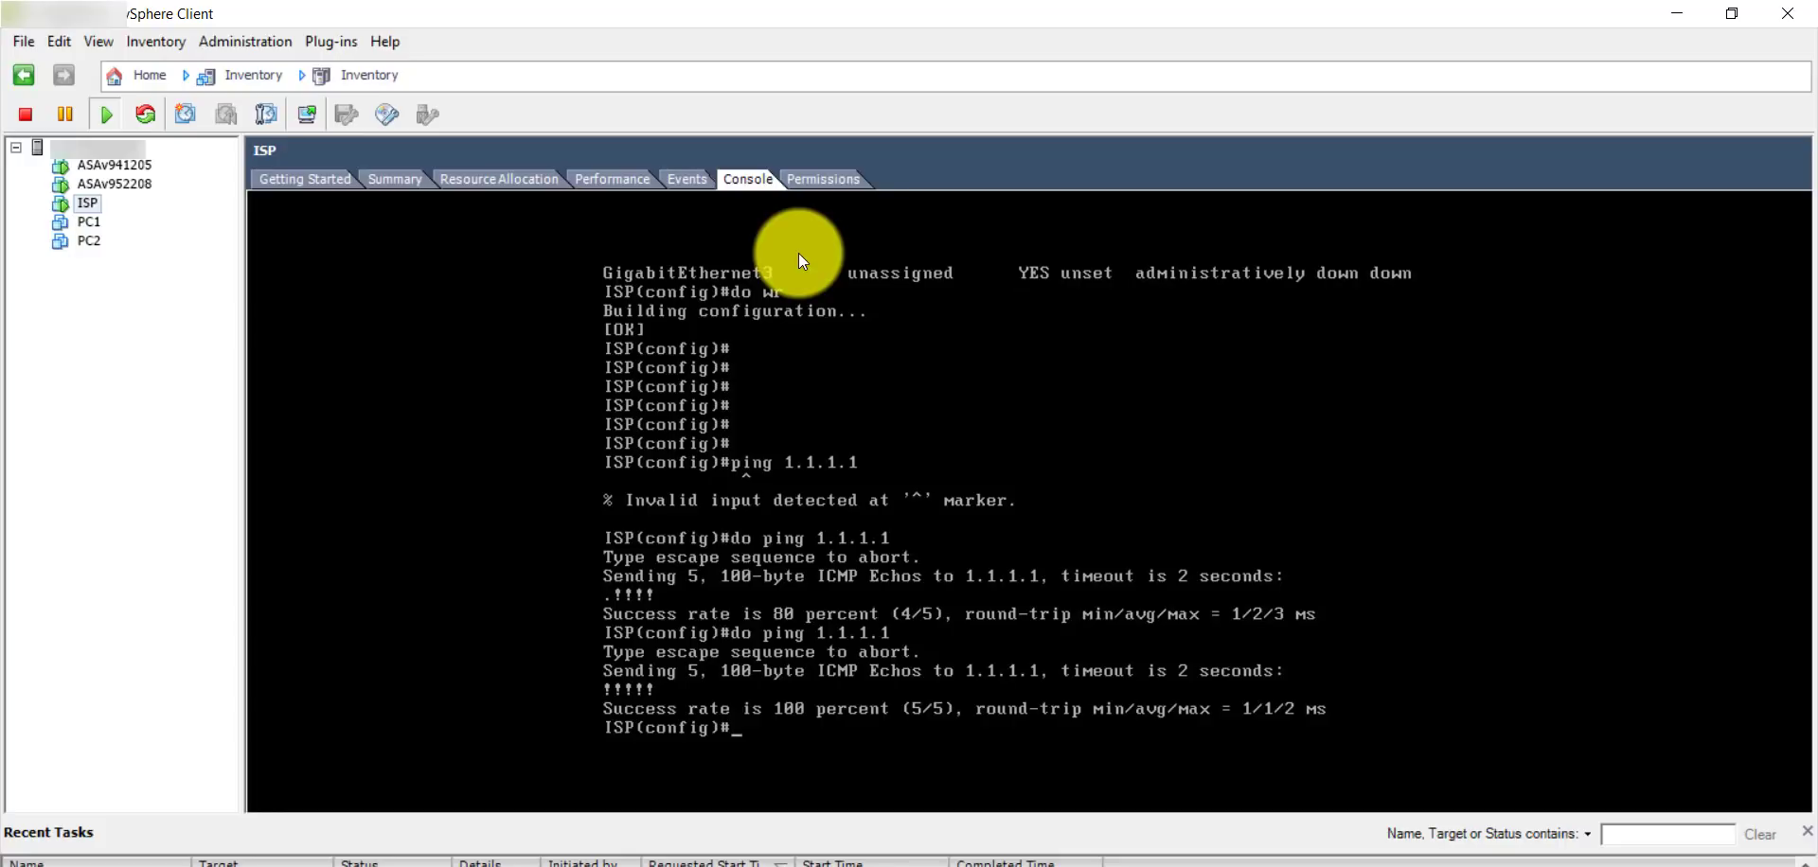
# Switch to the ASAv941205 console and enable ICMP tracing with debug icmp trace 255.
pyautogui.click(138, 165)
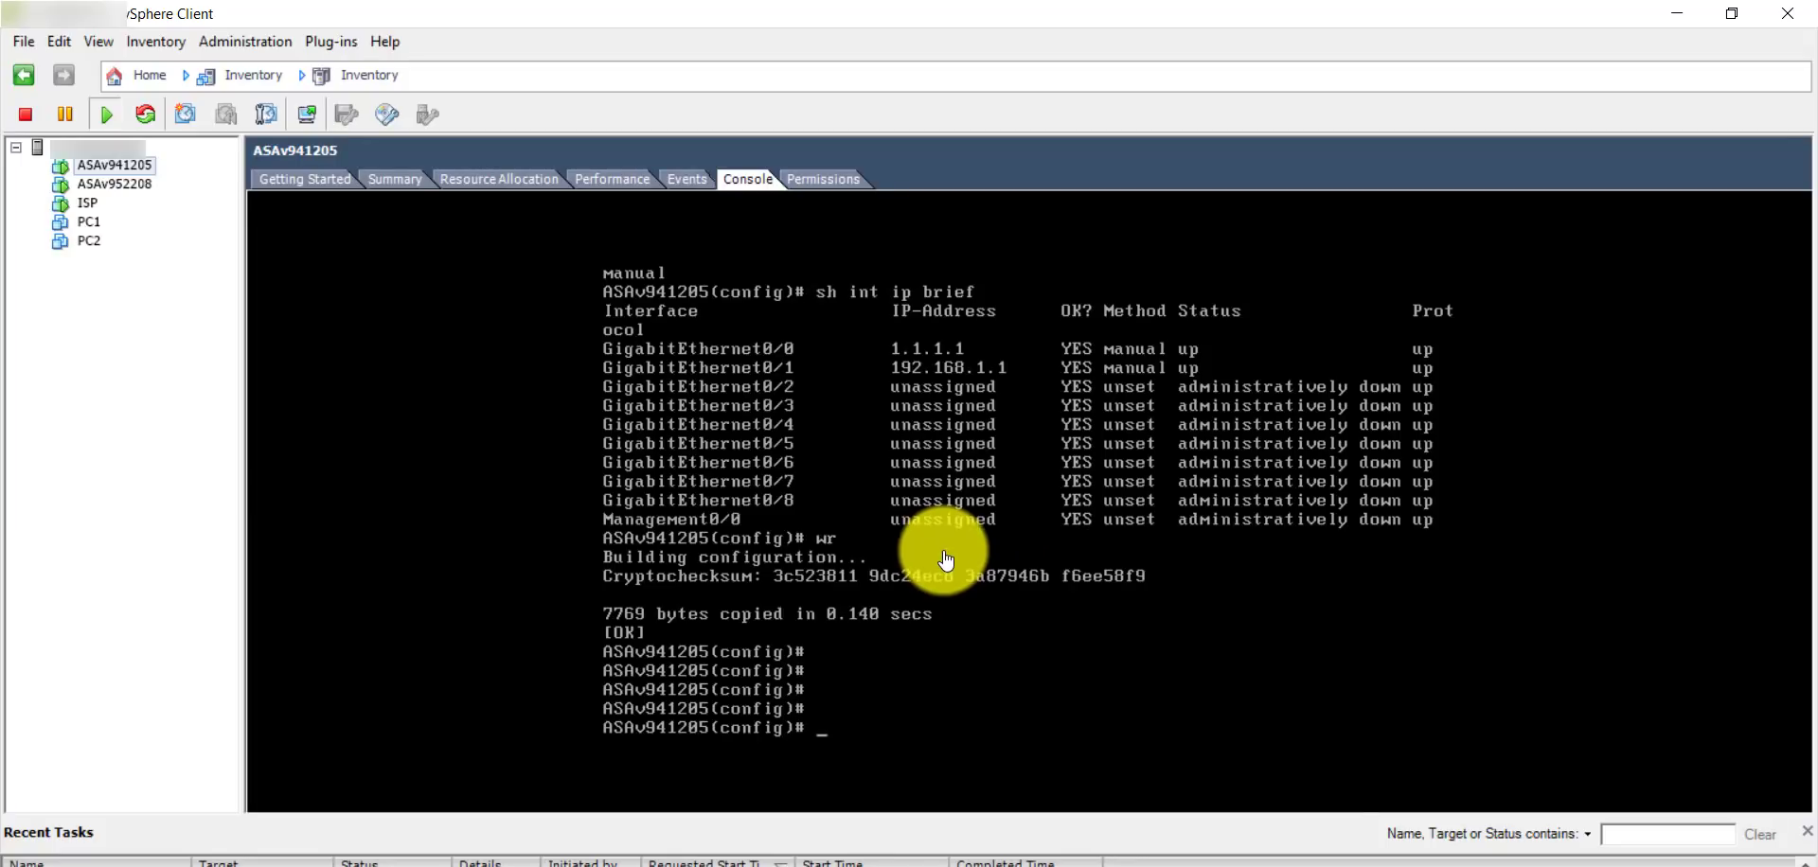
pyautogui.press('Return')
pyautogui.press('Return')
pyautogui.press('Return')
pyautogui.press('Return')
pyautogui.write('debu')
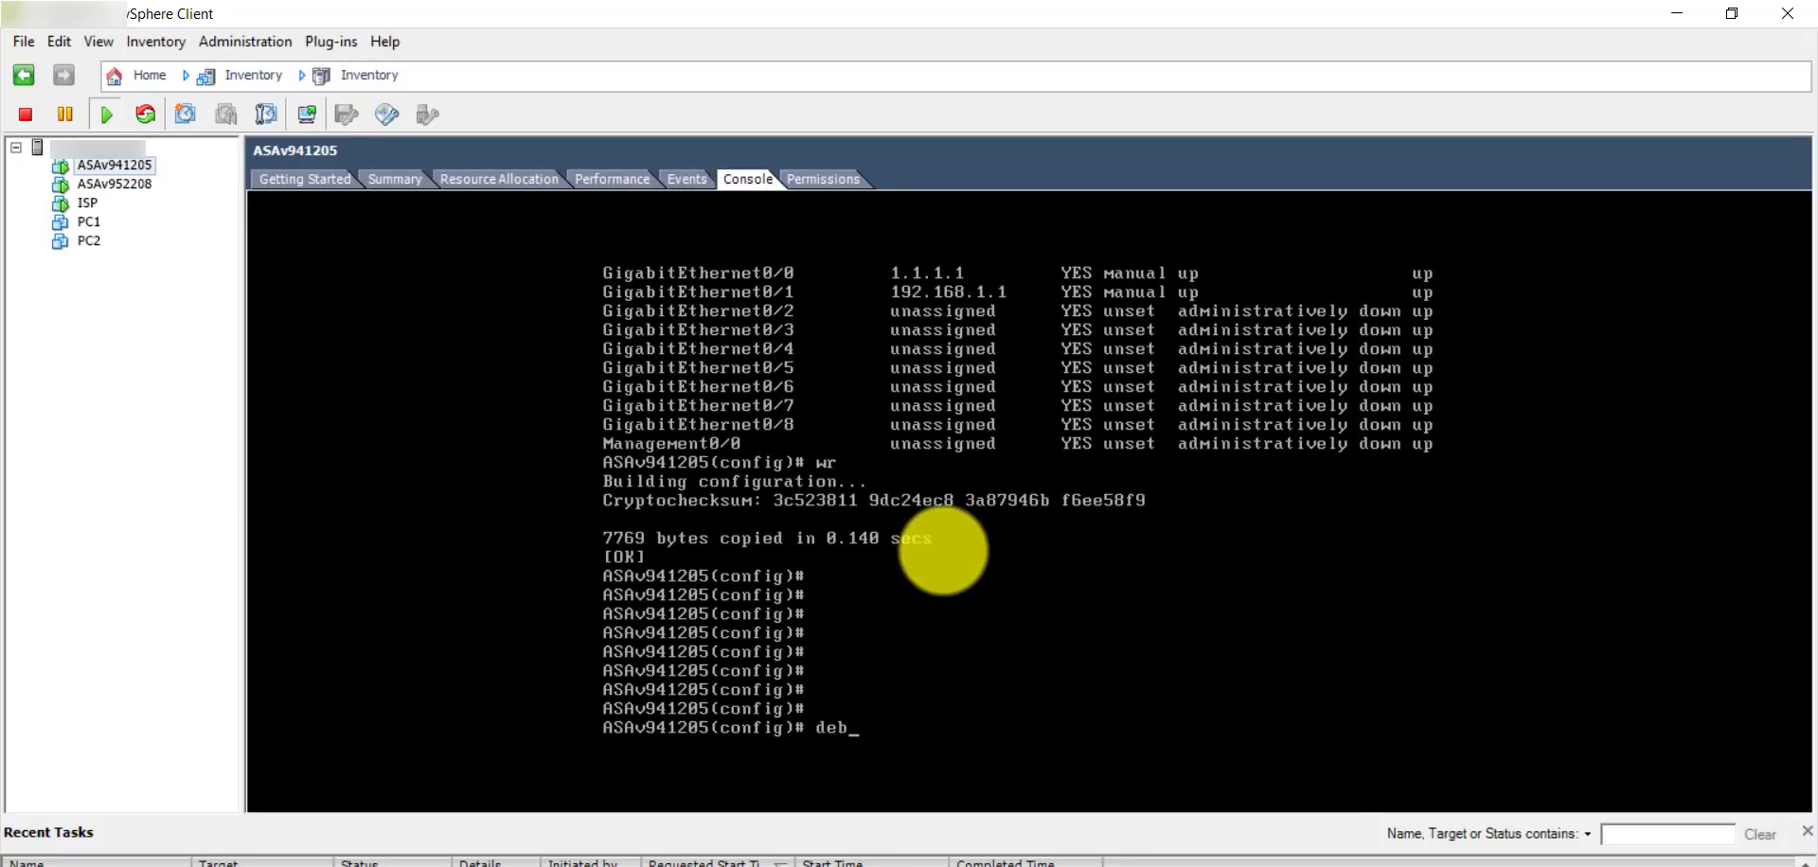
pyautogui.press('Tab')
pyautogui.write('ic')
pyautogui.press('Tab')
pyautogui.write('tra')
pyautogui.press('Tab')
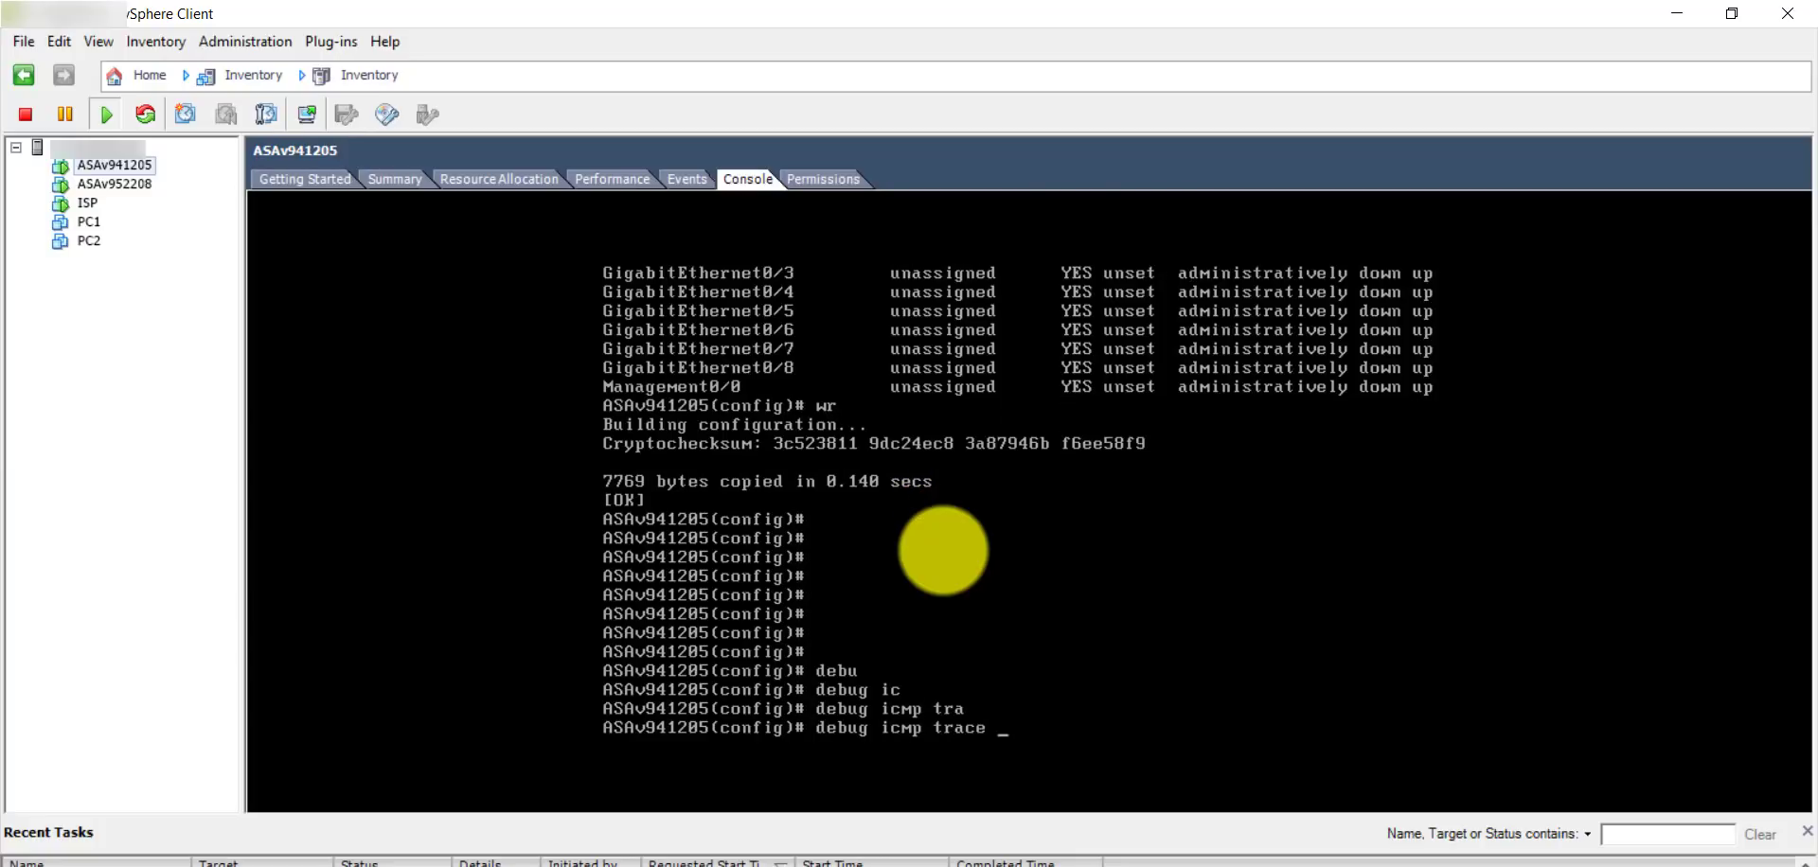
pyautogui.write('255')
pyautogui.press('Return')
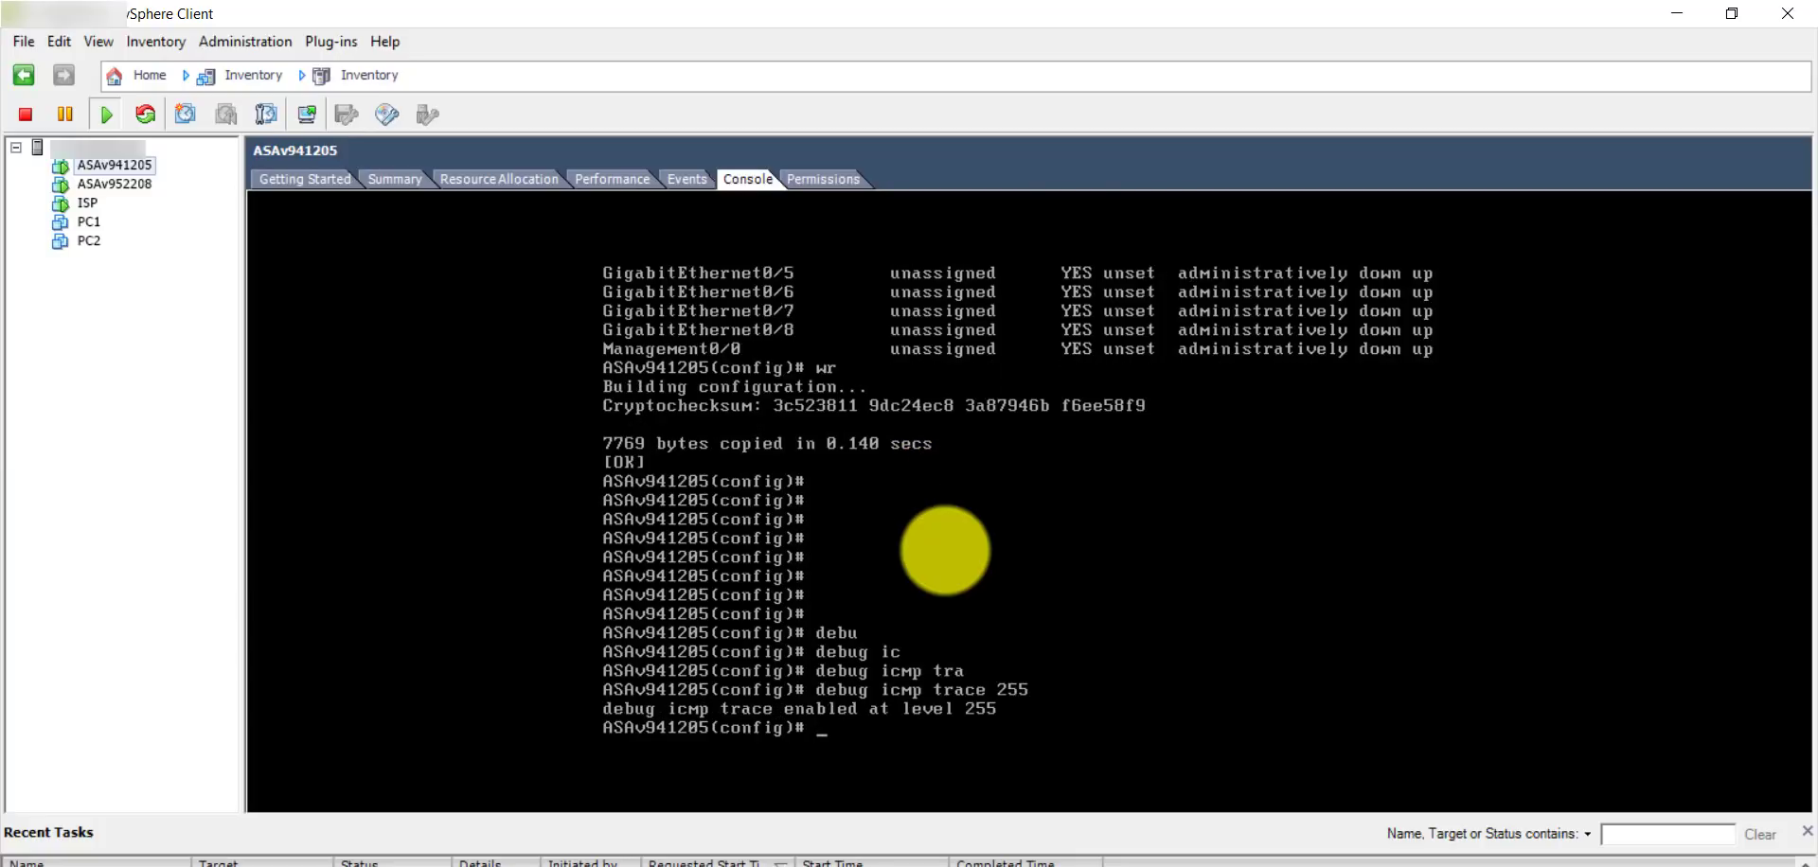
# Ping the ISP router's address 1.1.1.2 from ASAv941205.
pyautogui.write('ping 1.1.1.1')
pyautogui.press('BackSpace')
pyautogui.write('2')
pyautogui.press('Return')
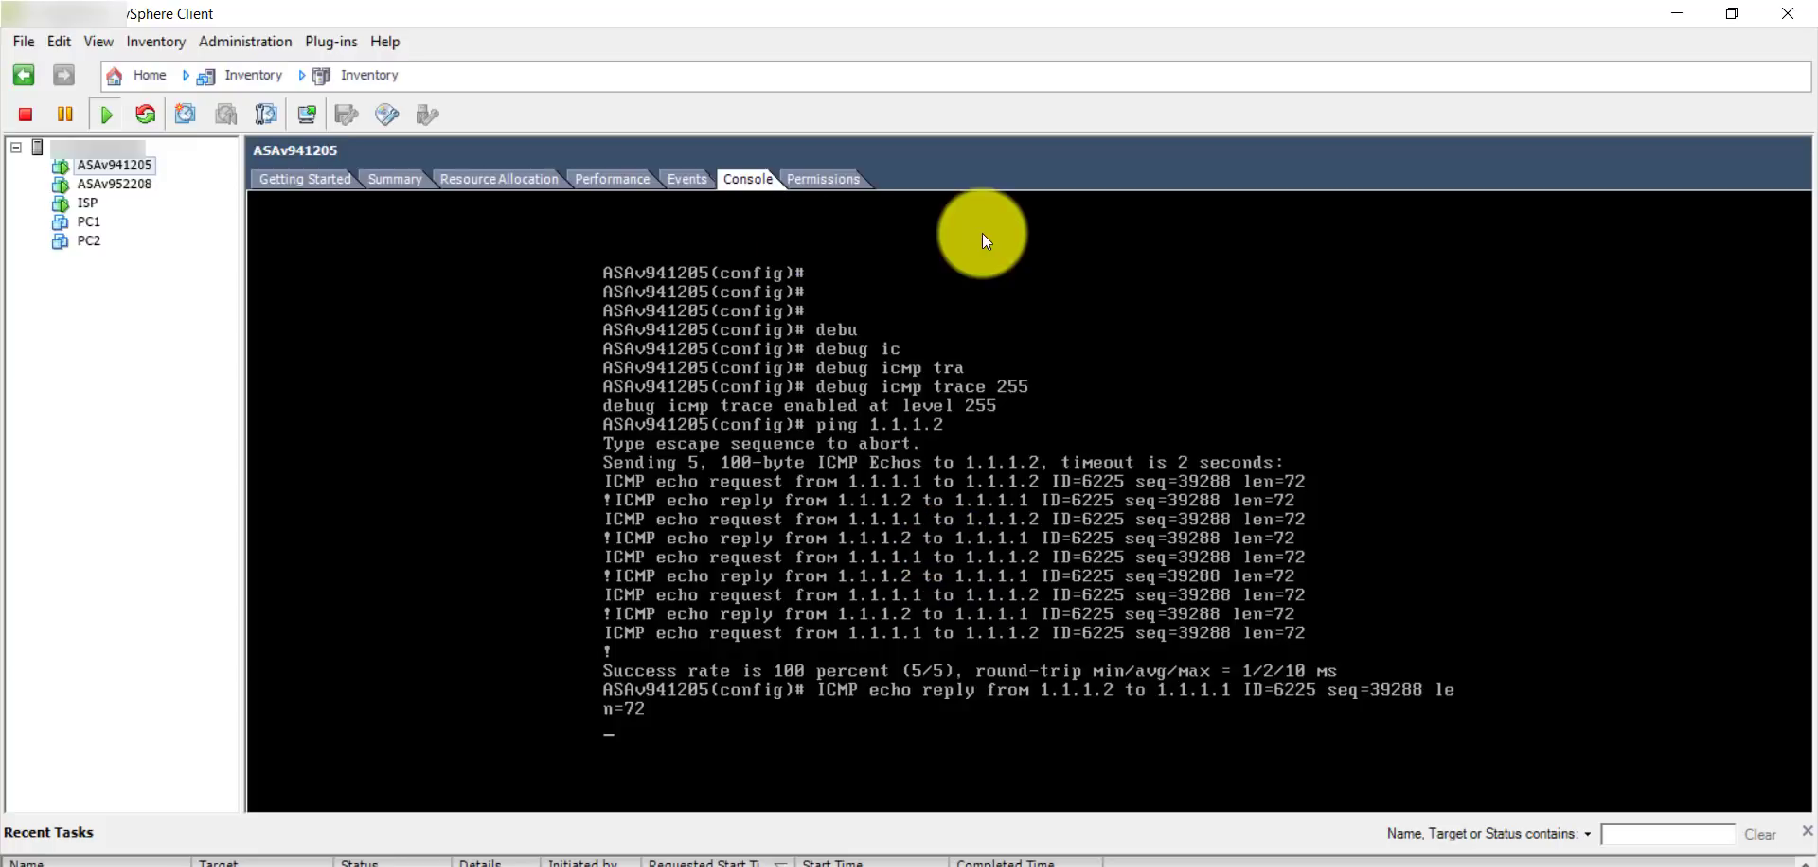
# Turn off all debugging on ASAv941205 with un all and save its configuration with wr.
pyautogui.write('un all')
pyautogui.press('Return')
pyautogui.press('Return')
pyautogui.press('Return')
pyautogui.press('Return')
pyautogui.press('Return')
pyautogui.press('Return')
pyautogui.press('Return')
pyautogui.press('Return')
pyautogui.press('Return')
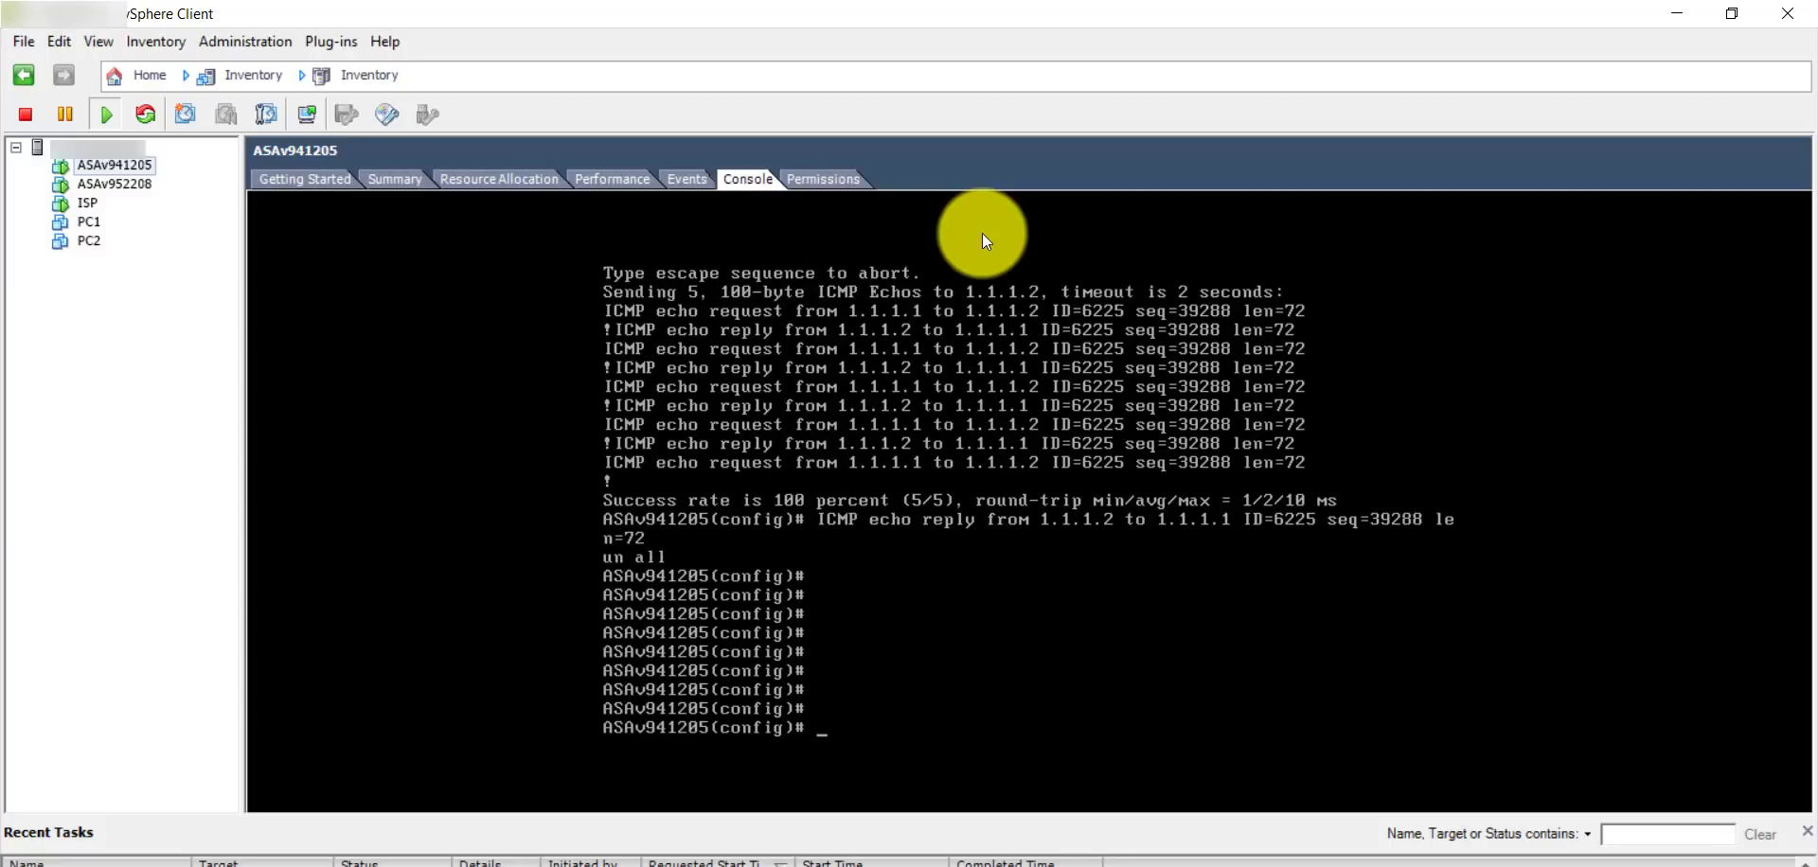
pyautogui.write('wr')
pyautogui.press('Return')
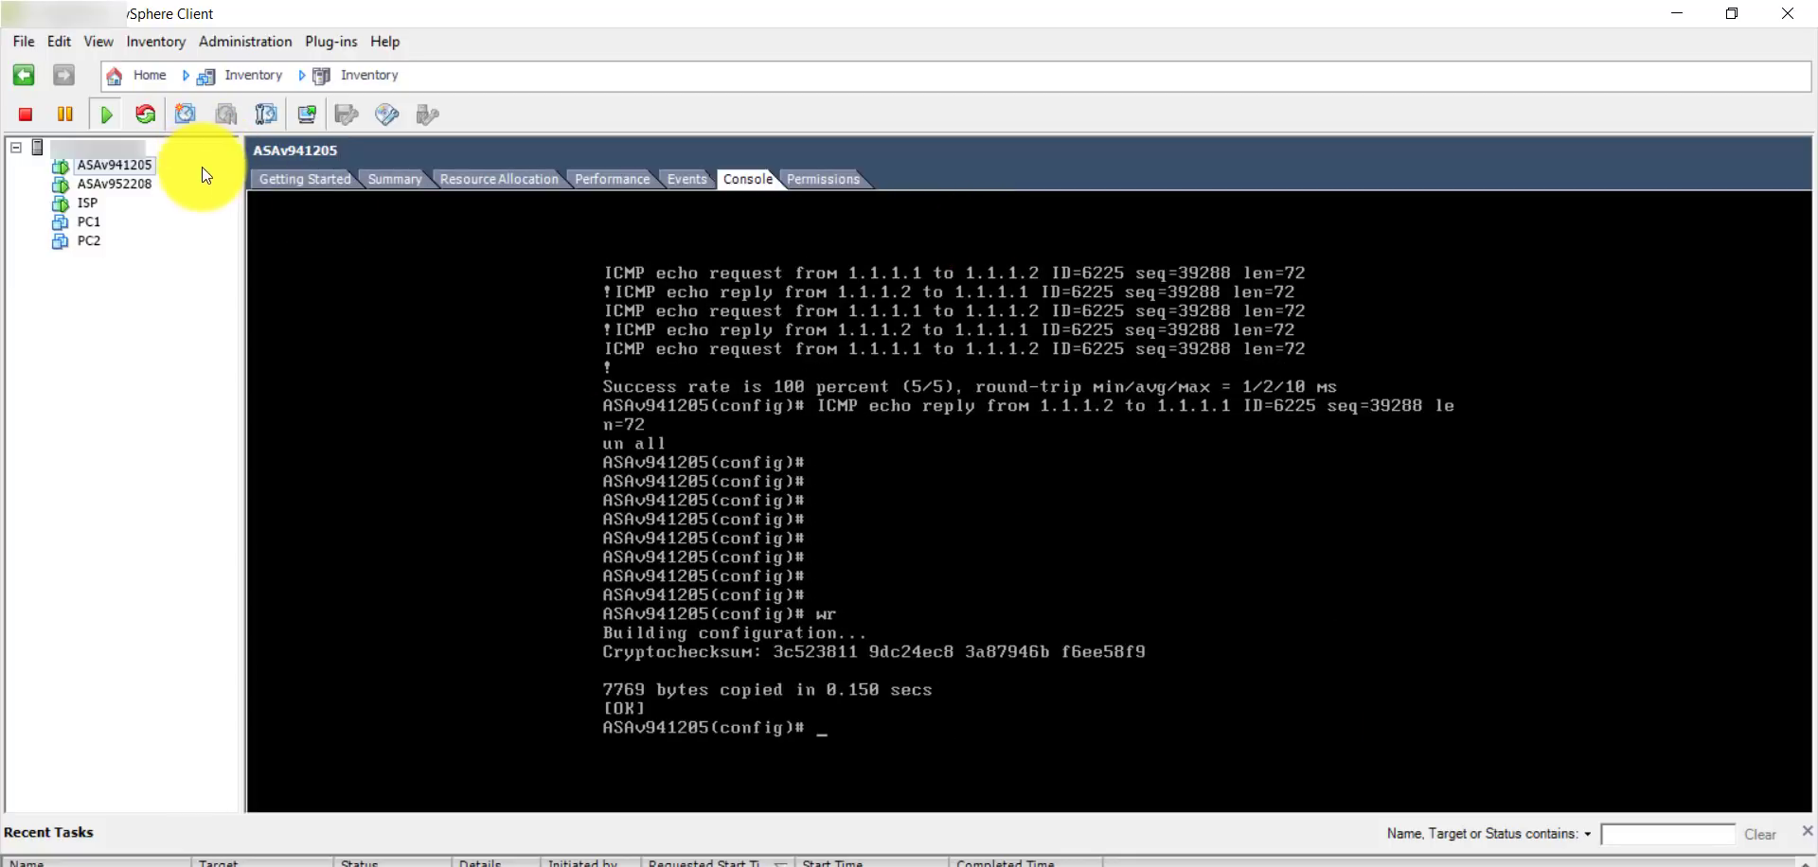
# Return to the ISP router's console and save its configuration again with do wr.
pyautogui.click(91, 208)
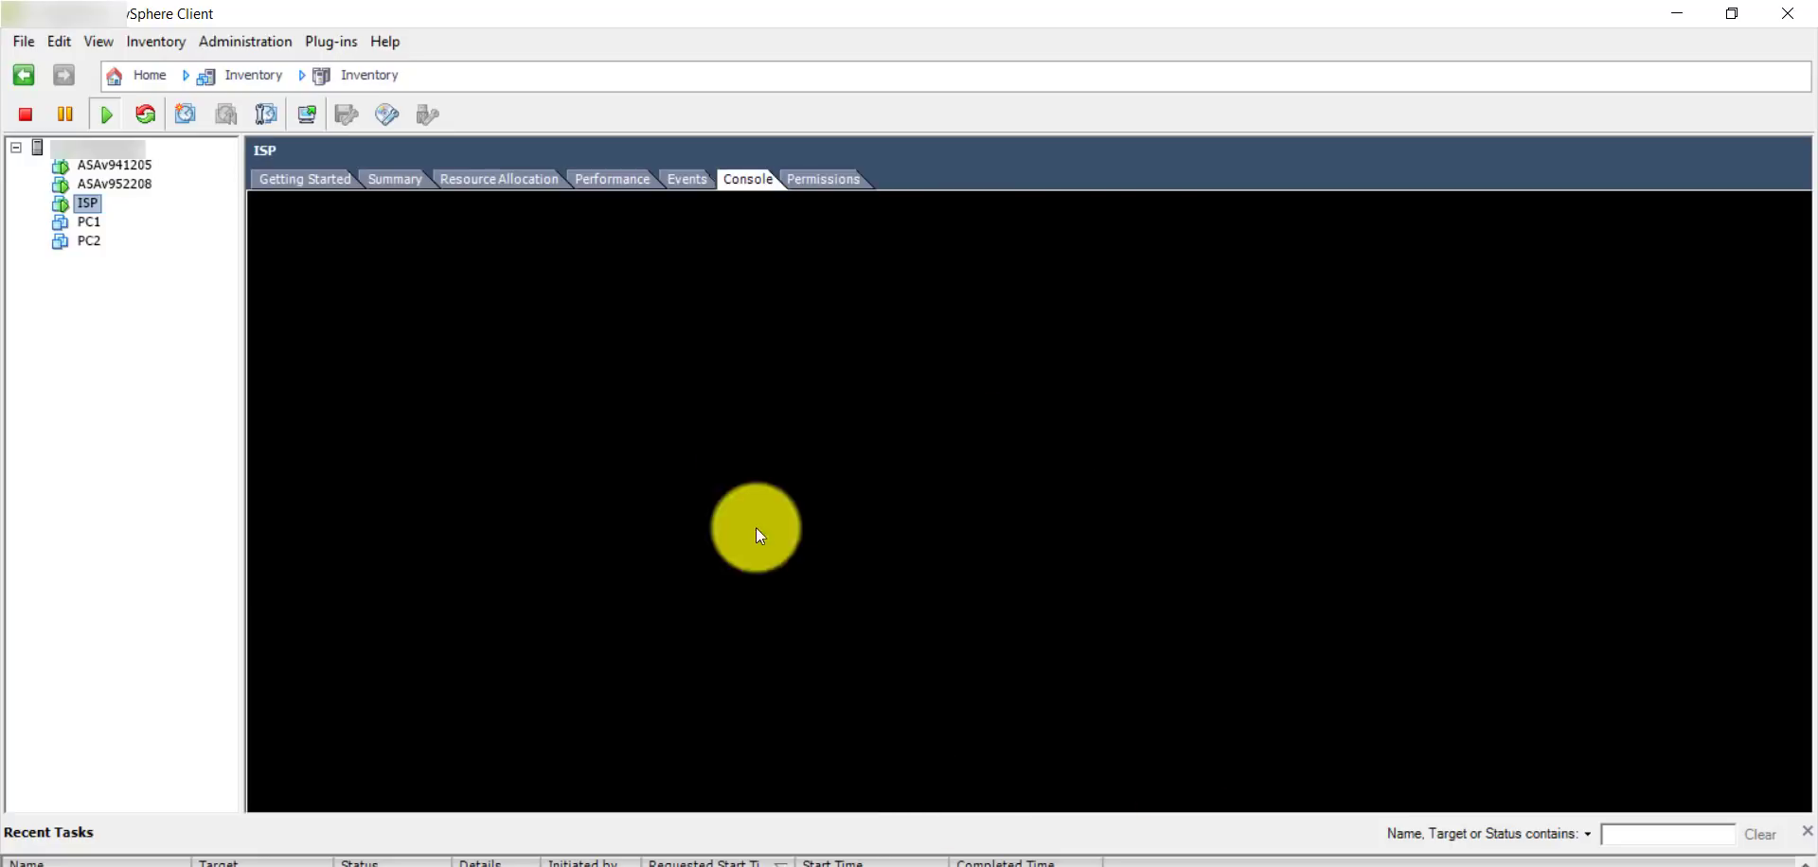
pyautogui.click(1059, 519)
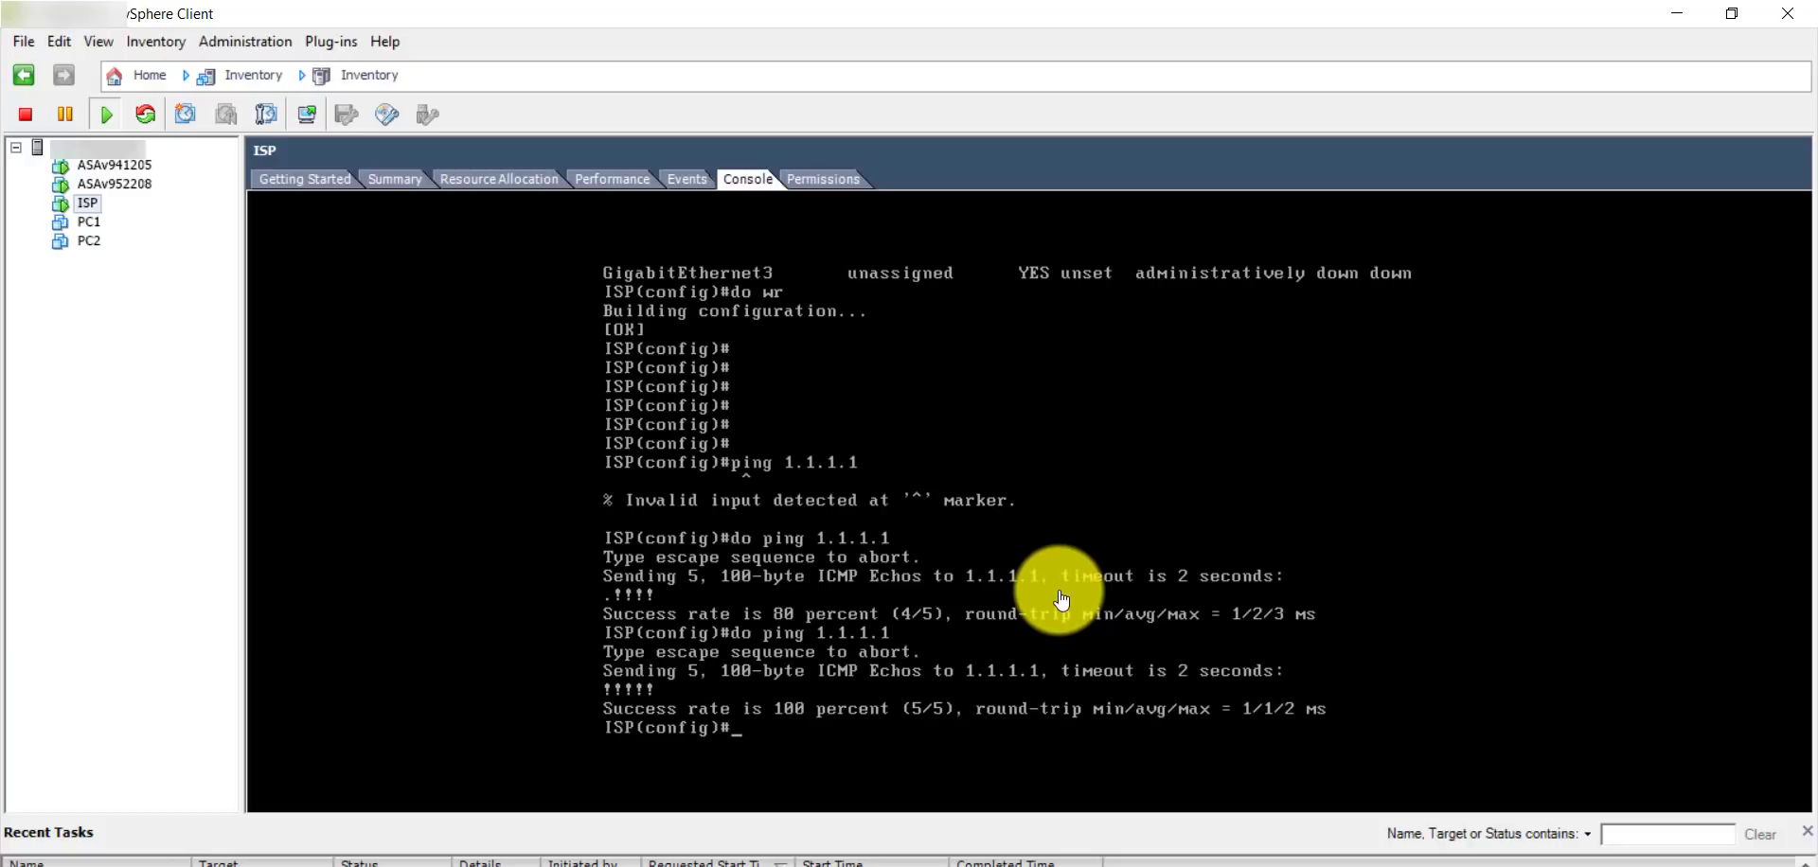
pyautogui.press('Return')
pyautogui.press('Return')
pyautogui.press('Return')
pyautogui.write('do wr')
pyautogui.press('Return')
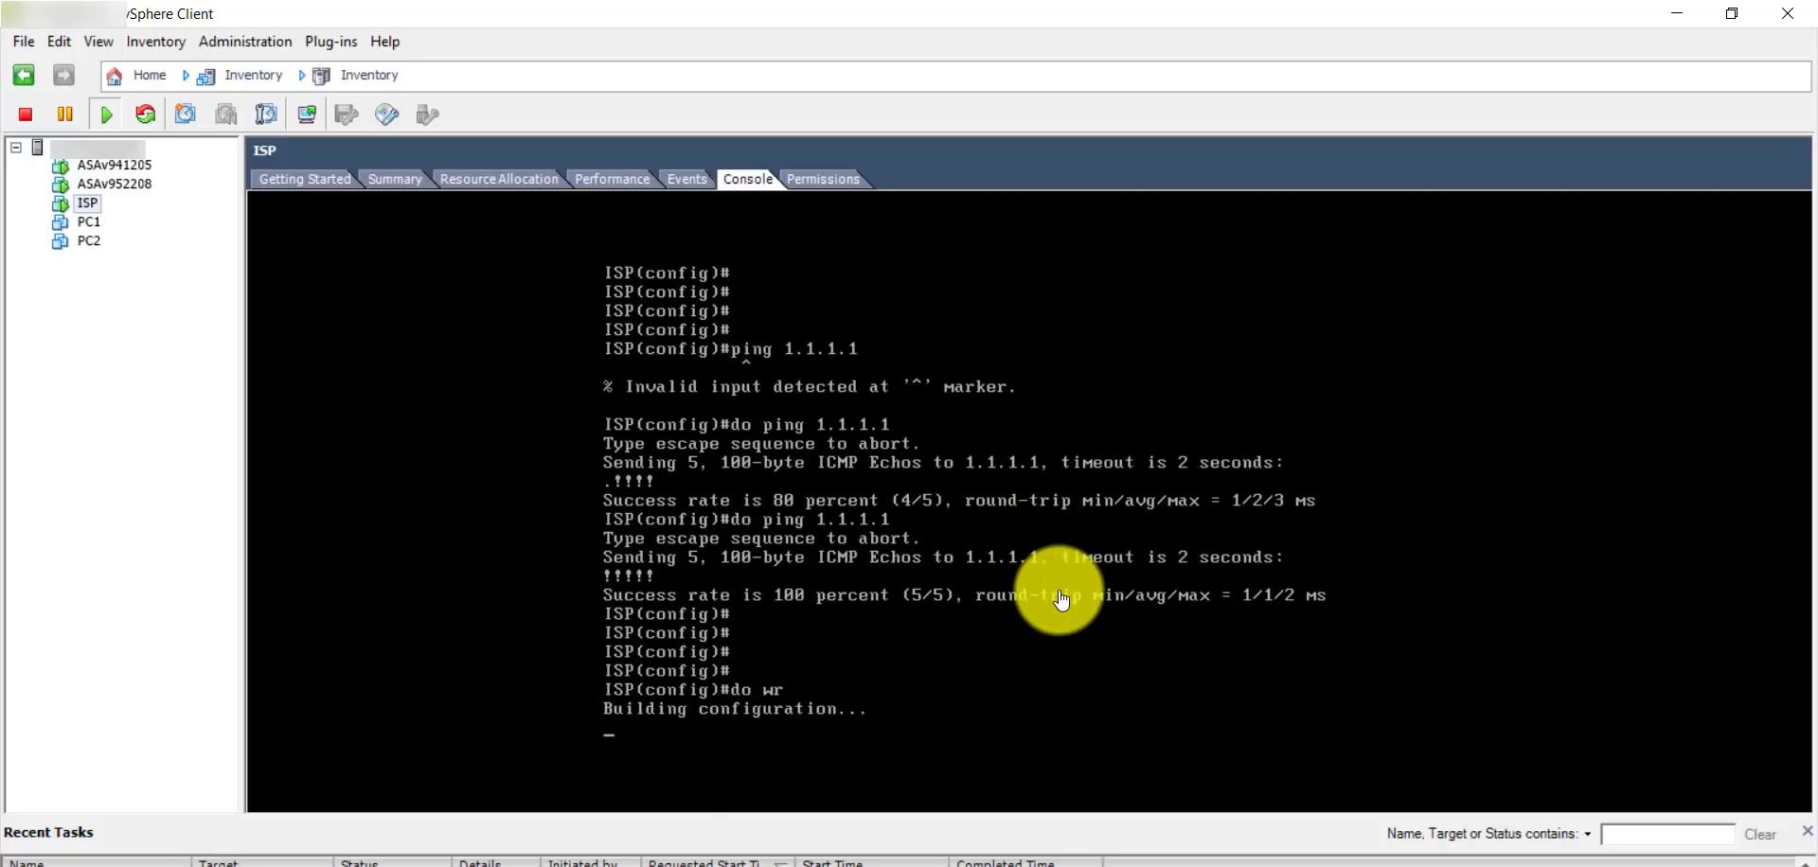
pyautogui.press('Return')
pyautogui.press('Return')
pyautogui.press('Return')
pyautogui.press('Return')
pyautogui.press('Return')
pyautogui.press('Return')
pyautogui.press('Return')
pyautogui.press('Return')
pyautogui.press('Return')
# Test connectivity from the ISP router to 2.2.2.1 with do ping, running the test twice.
pyautogui.write('do')
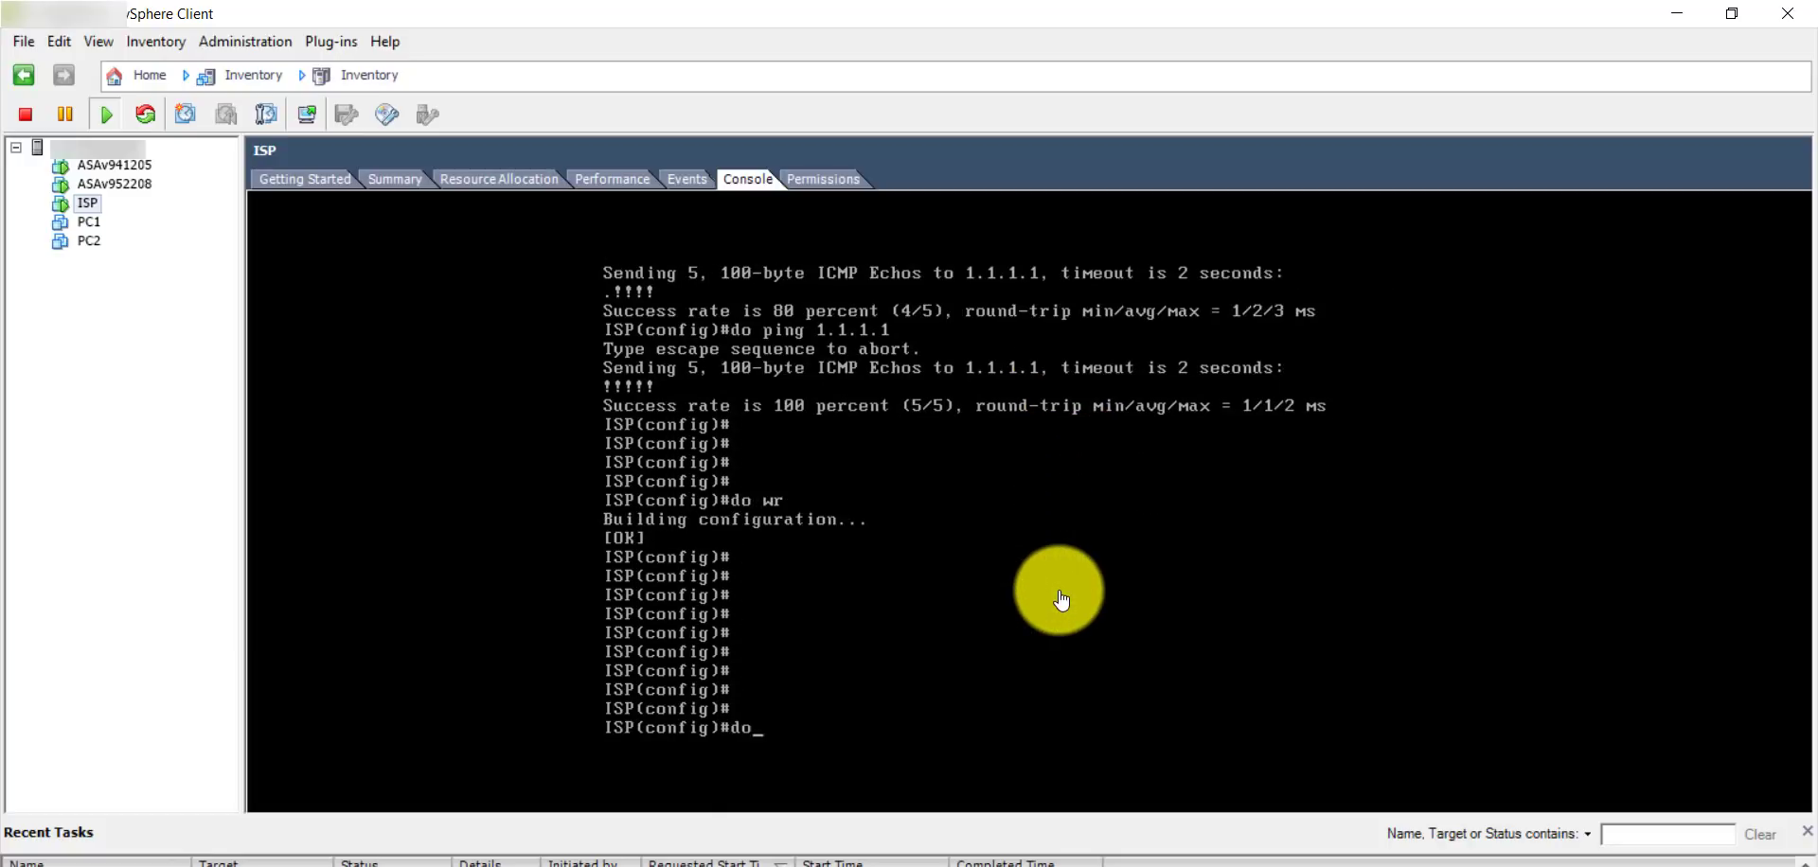
pyautogui.write(' ping 2.2.2.1')
pyautogui.press('Return')
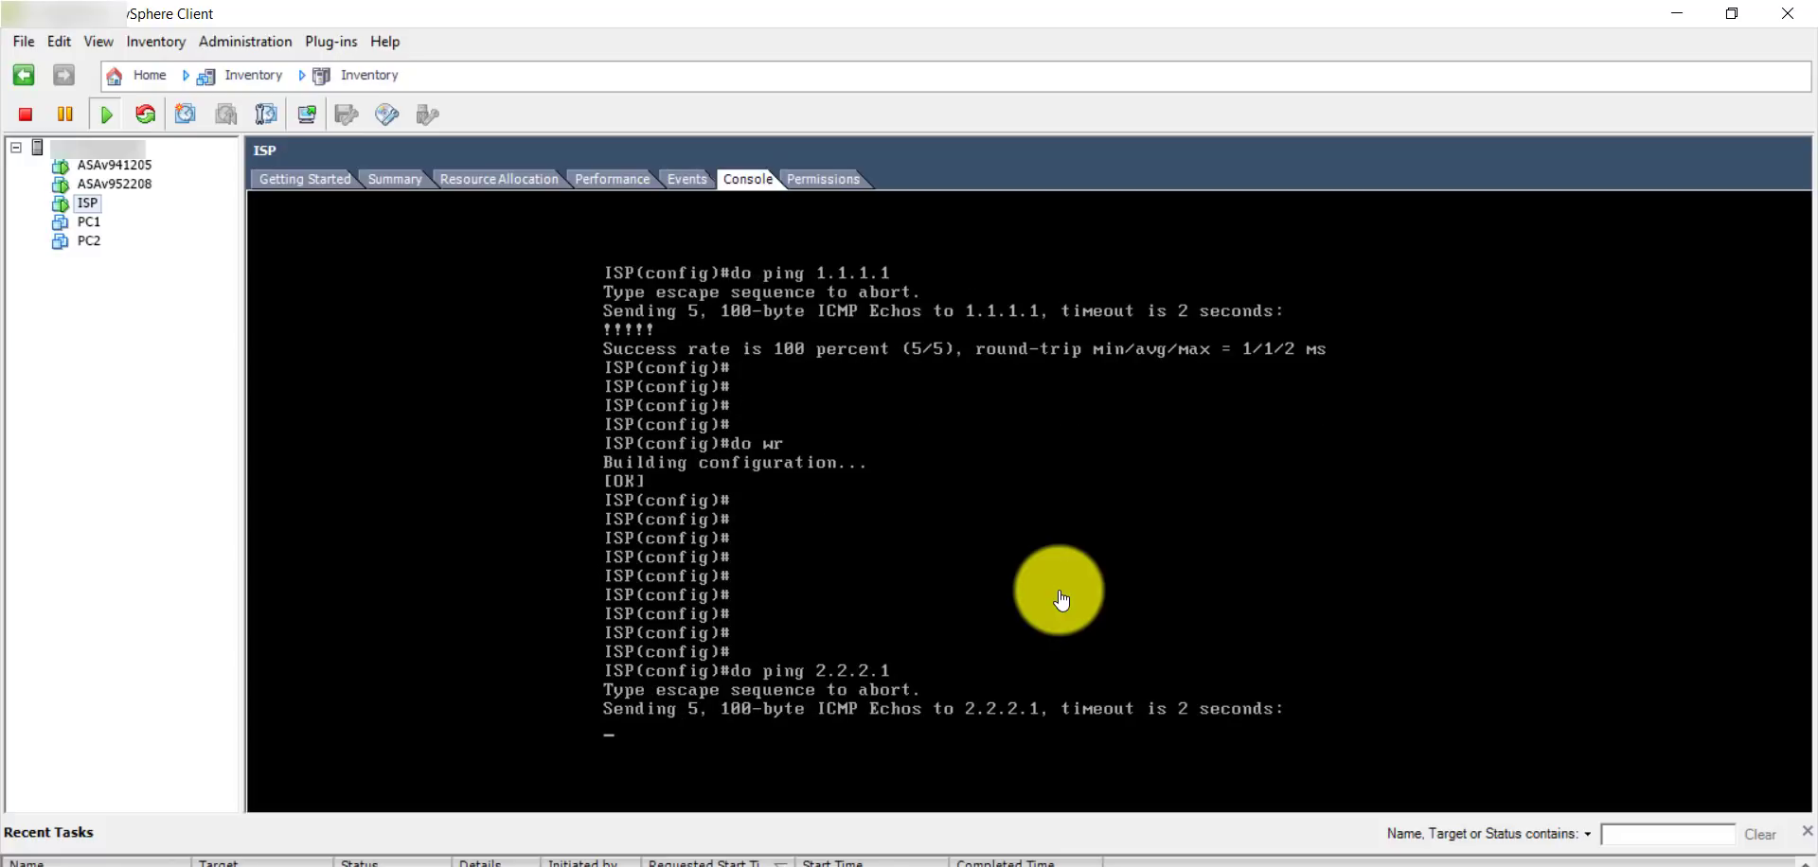
pyautogui.press('Up')
pyautogui.press('Return')
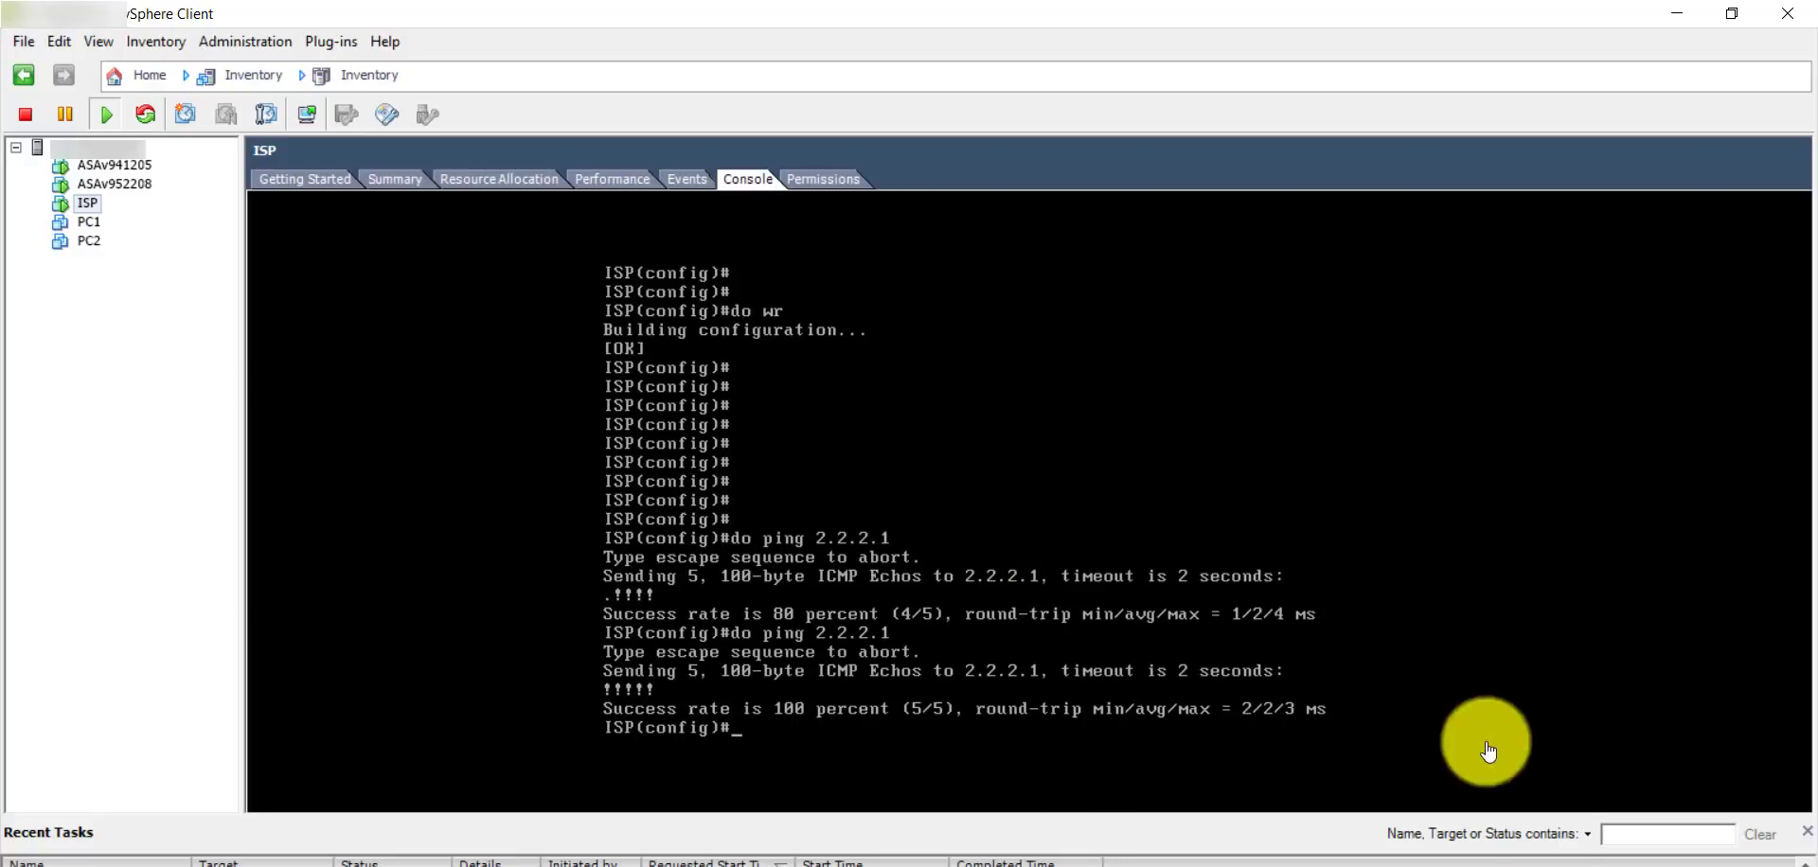
# On ASAv952208, add the default route Outside2 0 0 via 2.2.2.2 and save the configuration with wr.
pyautogui.click(112, 183)
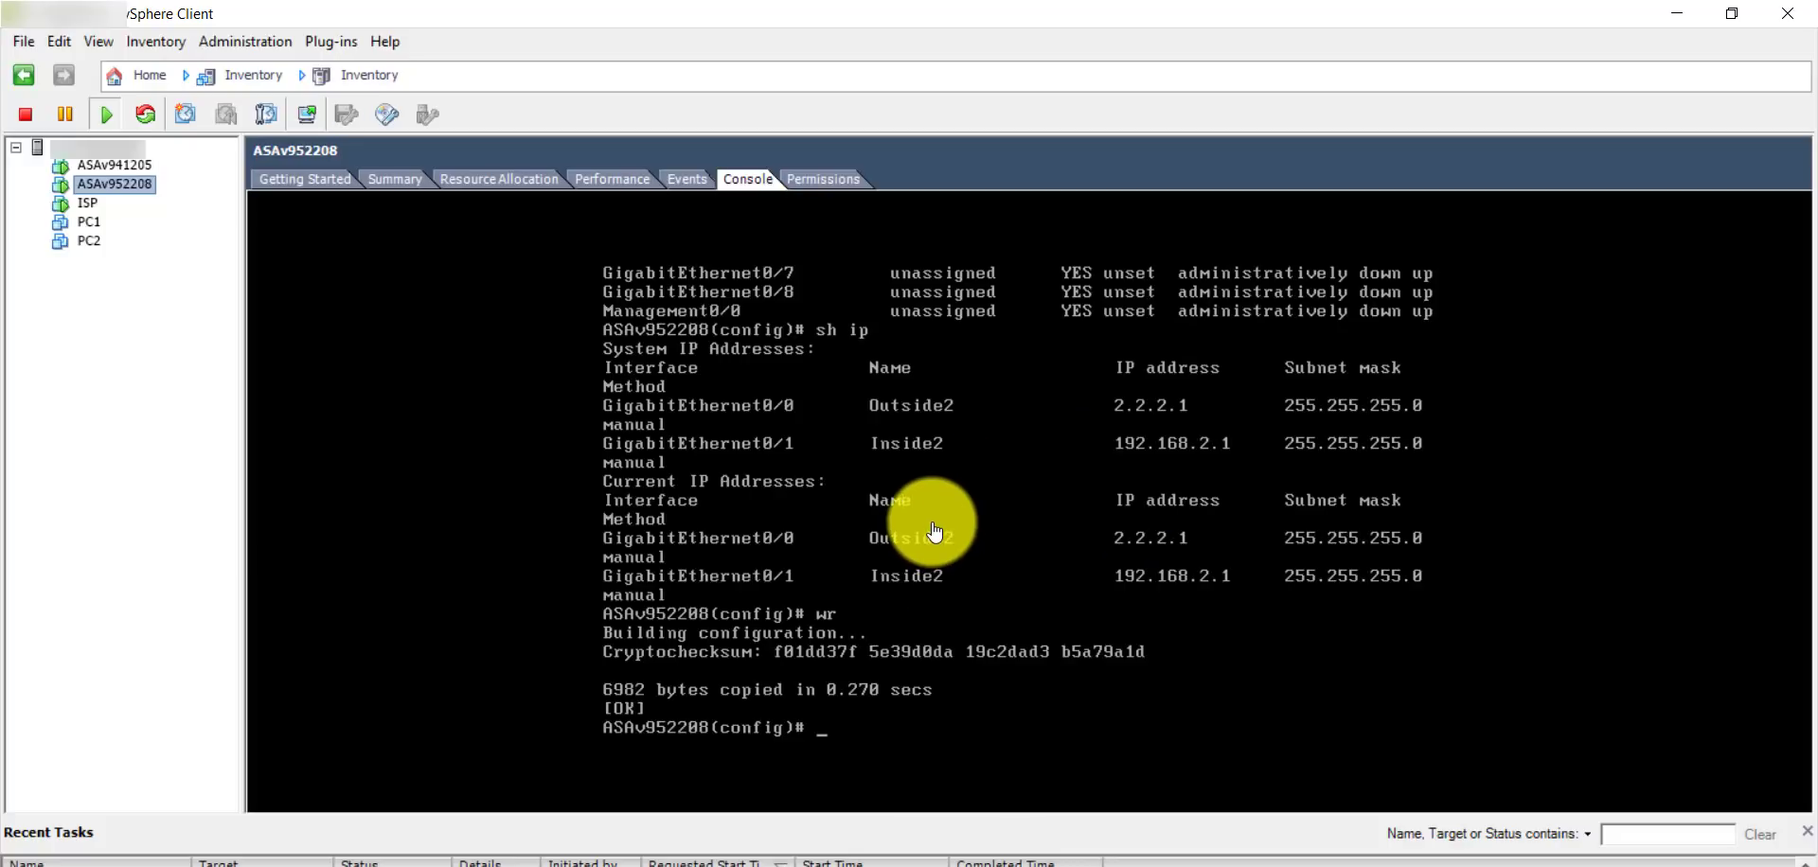
pyautogui.press('Return')
pyautogui.press('Return')
pyautogui.press('Return')
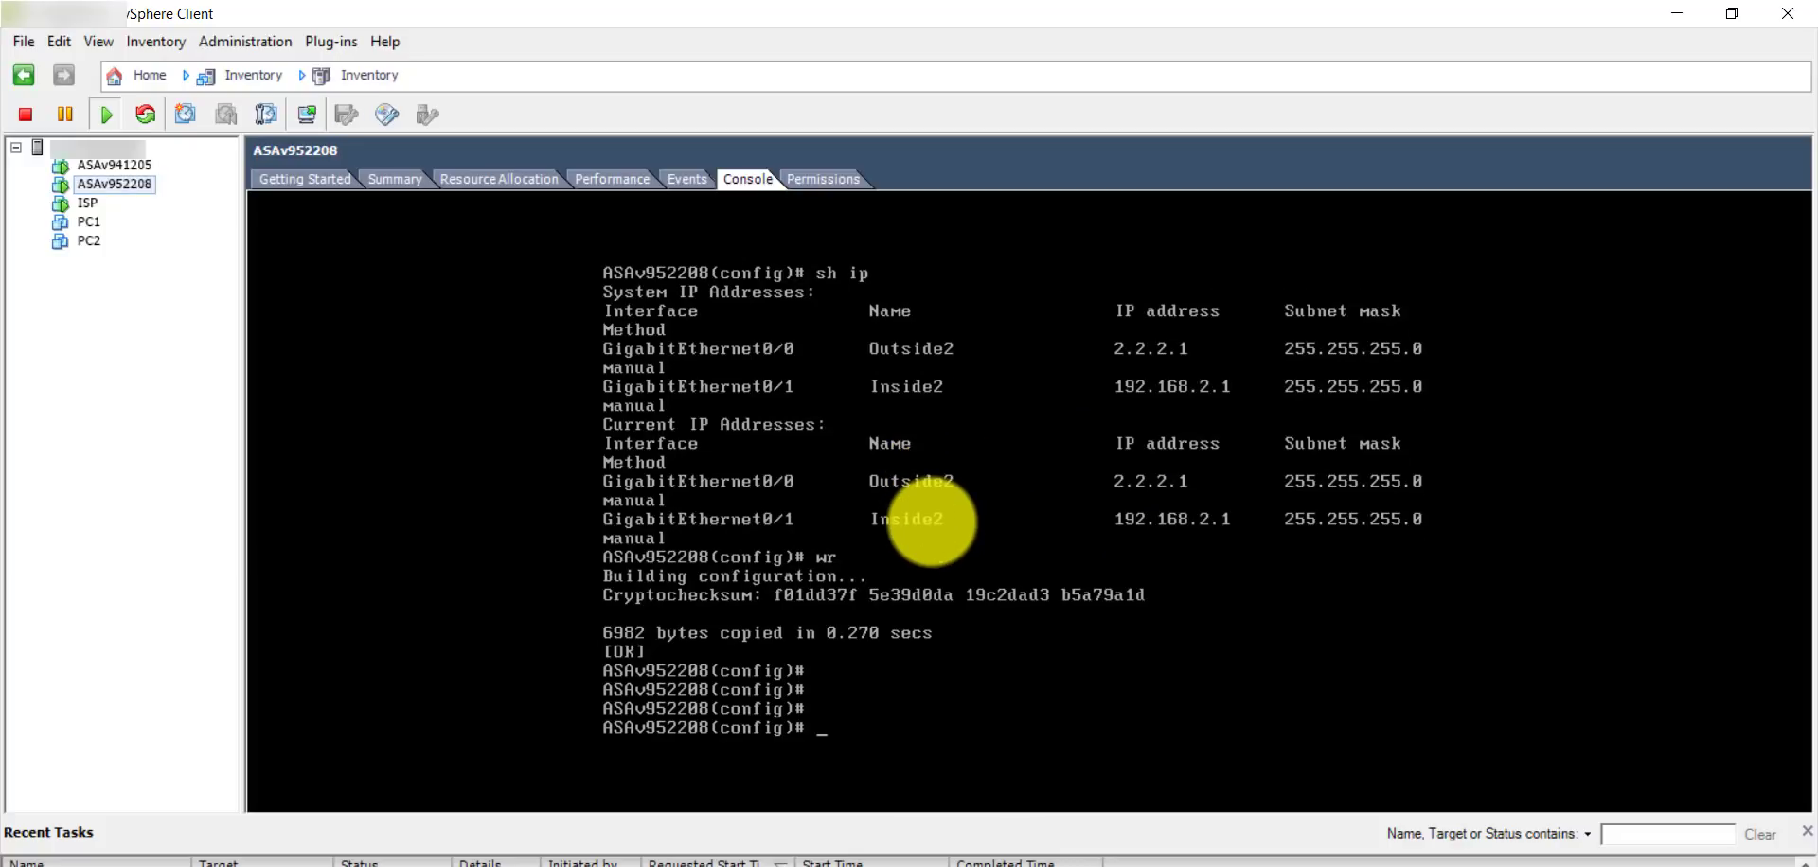
pyautogui.write('rou')
pyautogui.press('Tab')
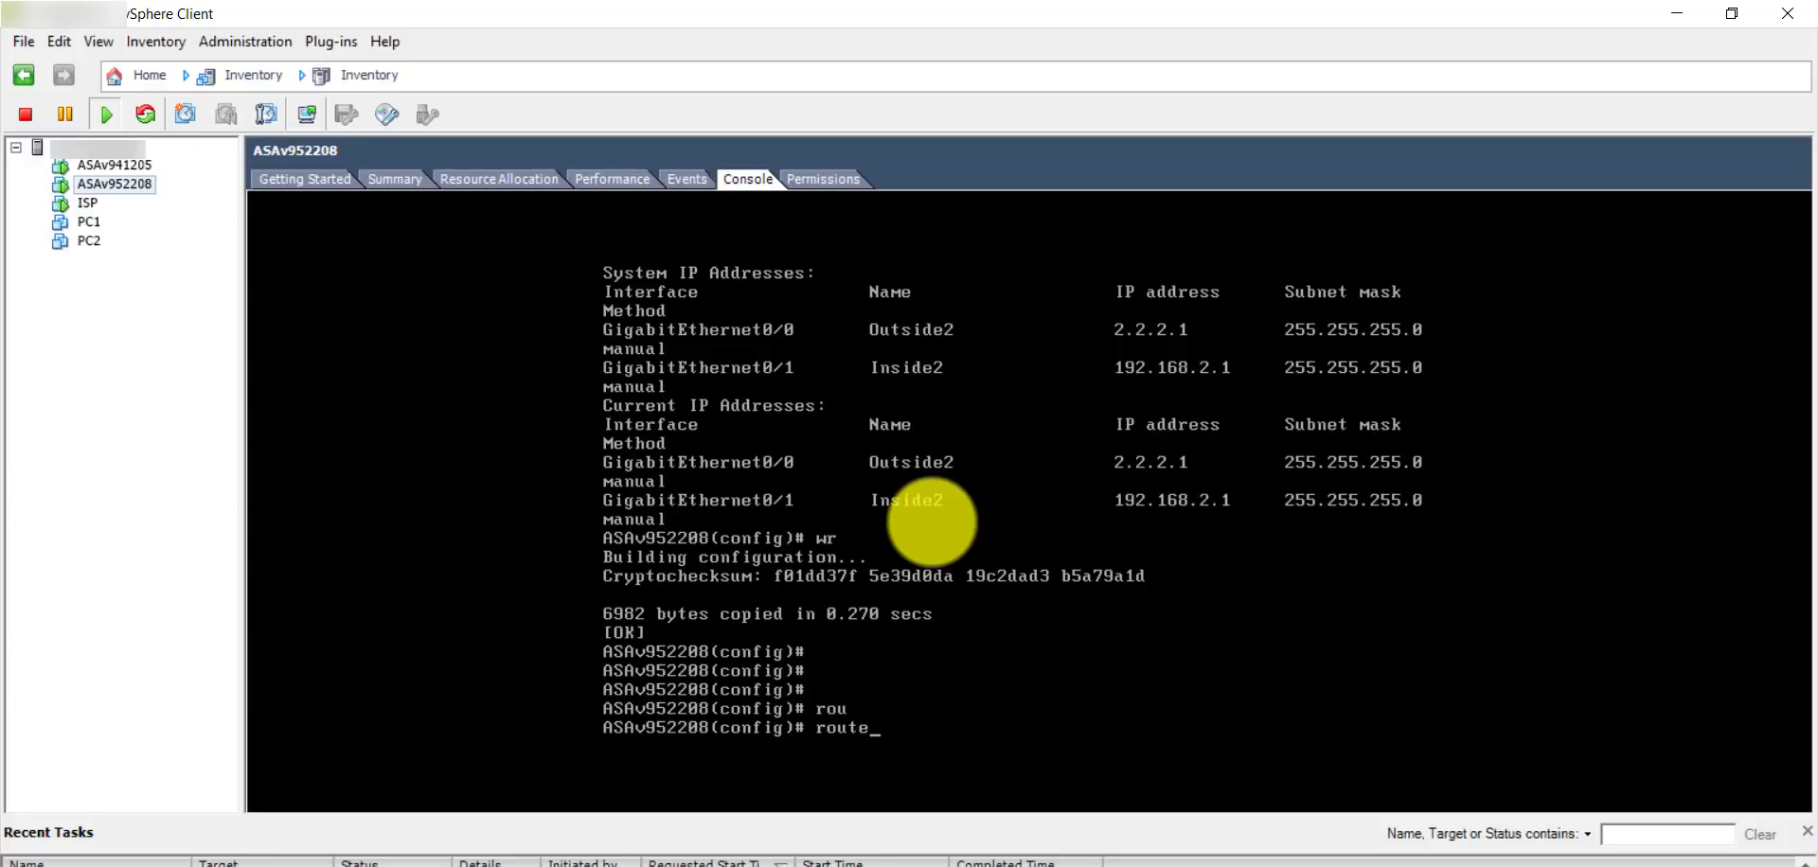
pyautogui.write('O')
pyautogui.press('Tab')
pyautogui.write('0 0 ')
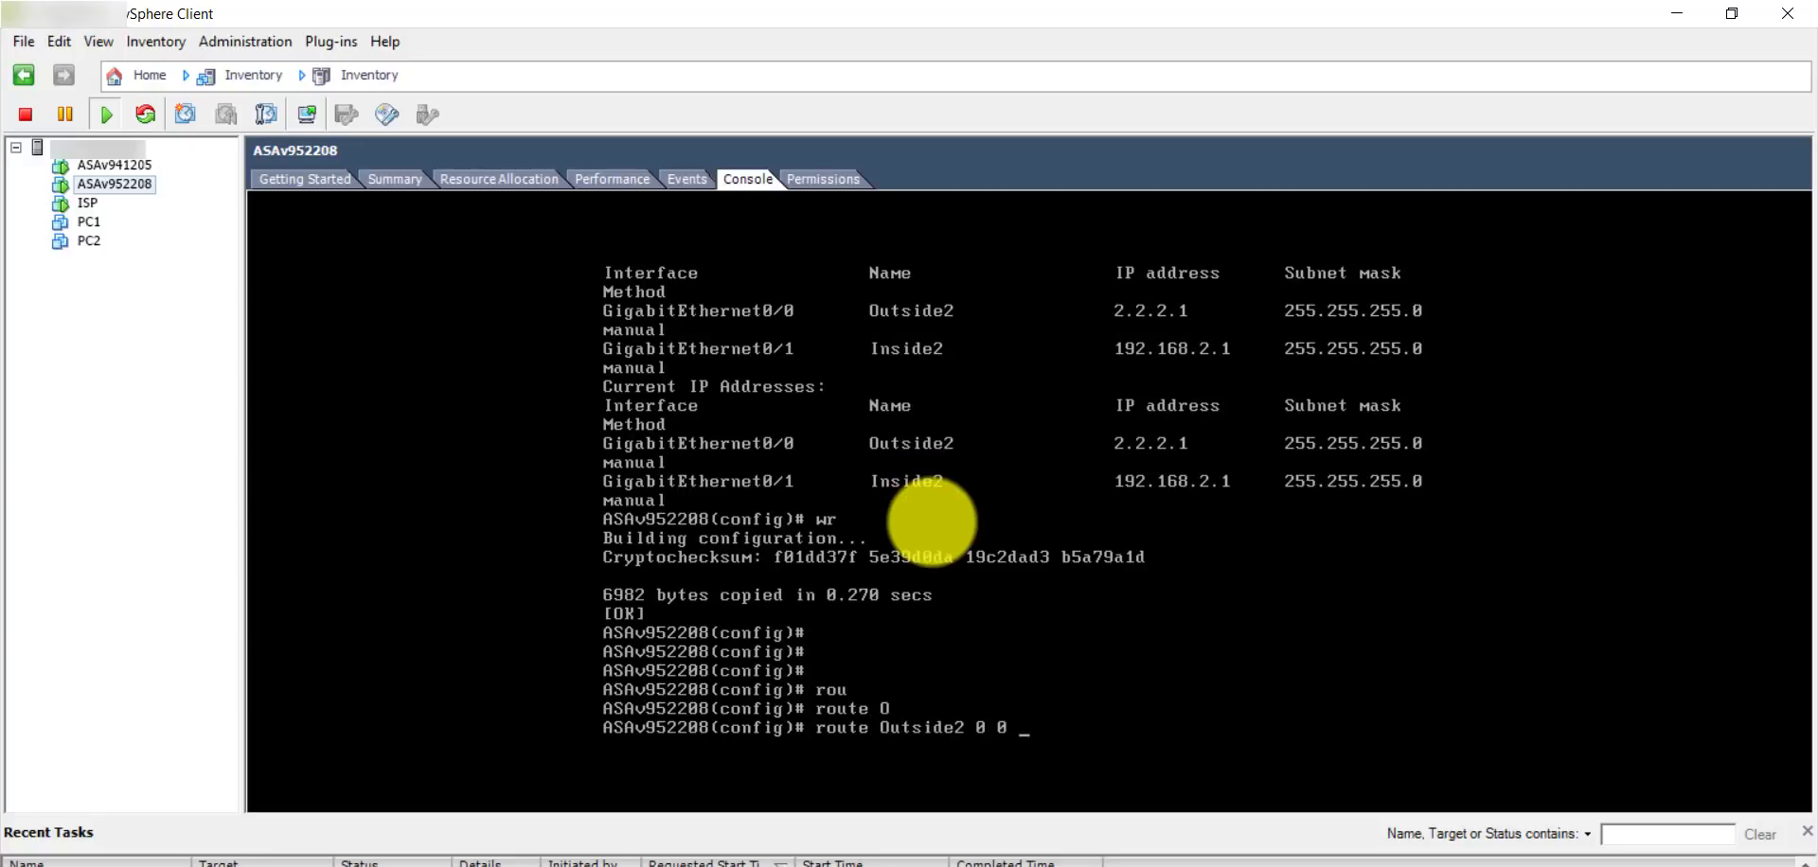
pyautogui.write('2.2.2.2')
pyautogui.press('Return')
pyautogui.write('wr')
pyautogui.press('Return')
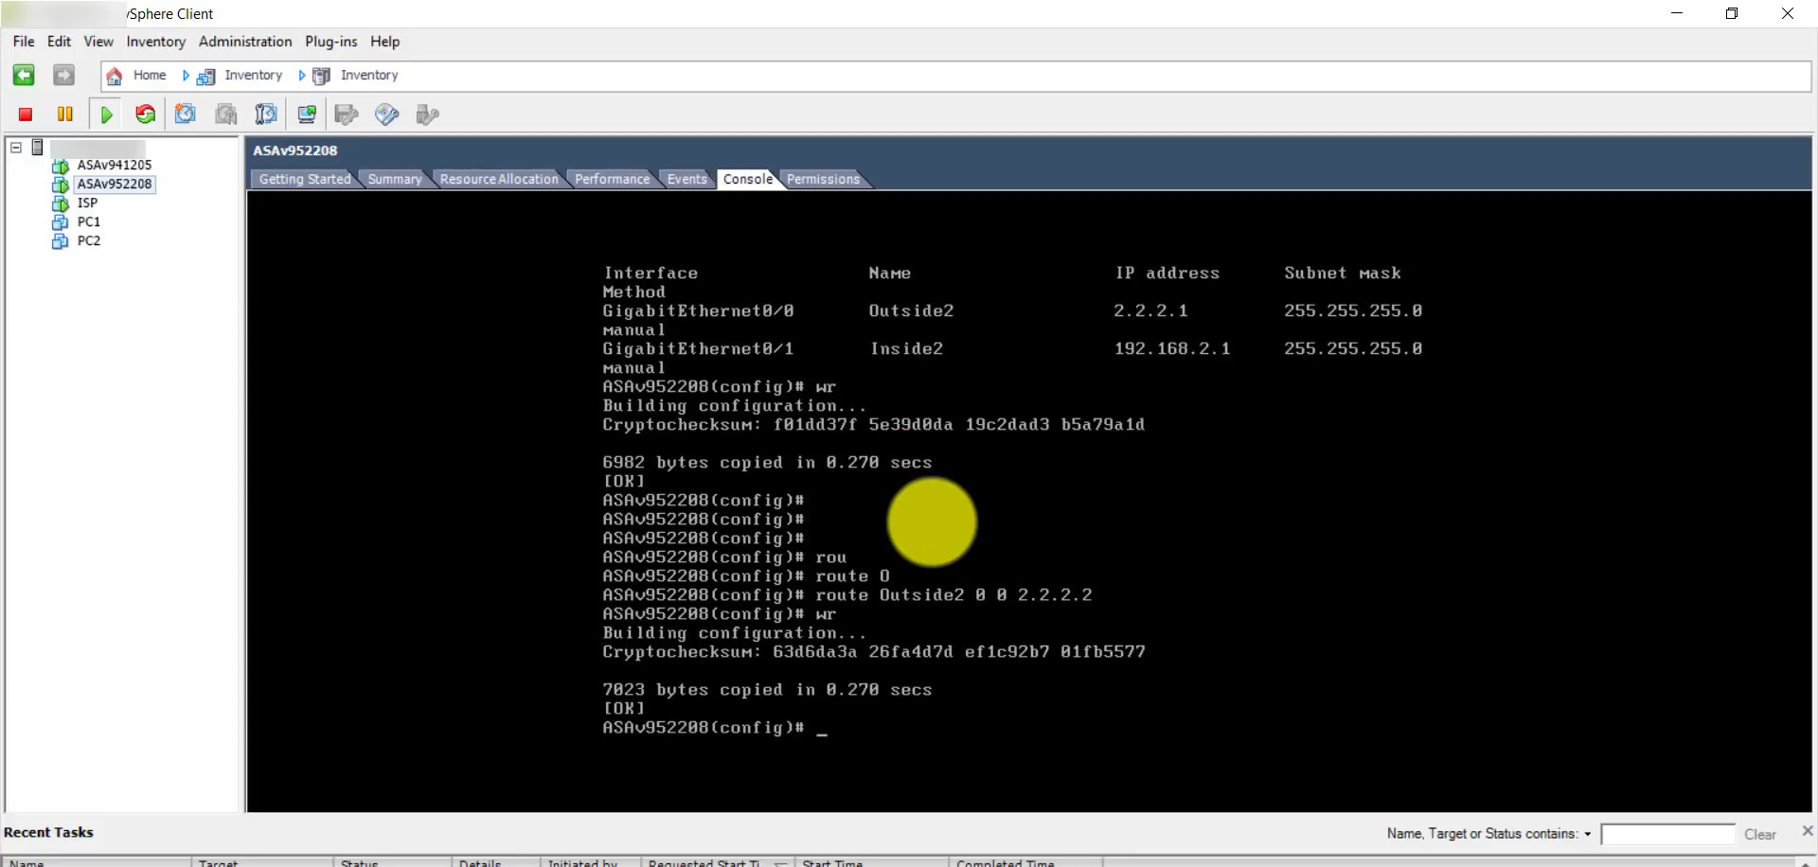
# On ASAv941205's console, add the default route Outside1 0 0 via 1.1.1.2.
pyautogui.click(132, 165)
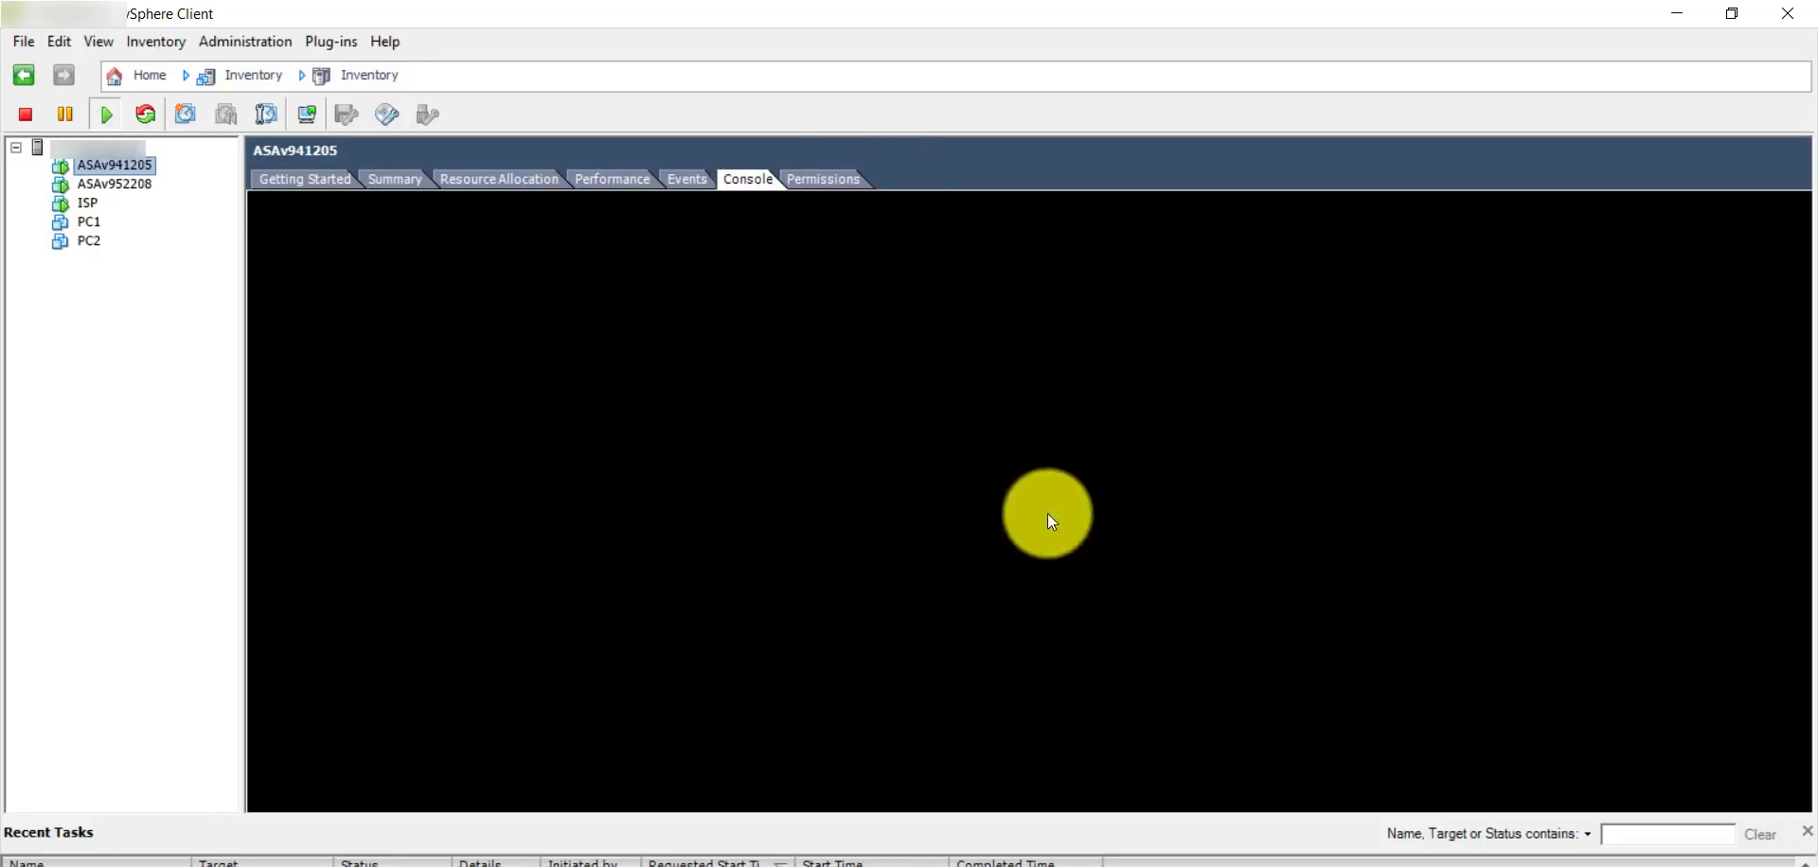
pyautogui.click(921, 429)
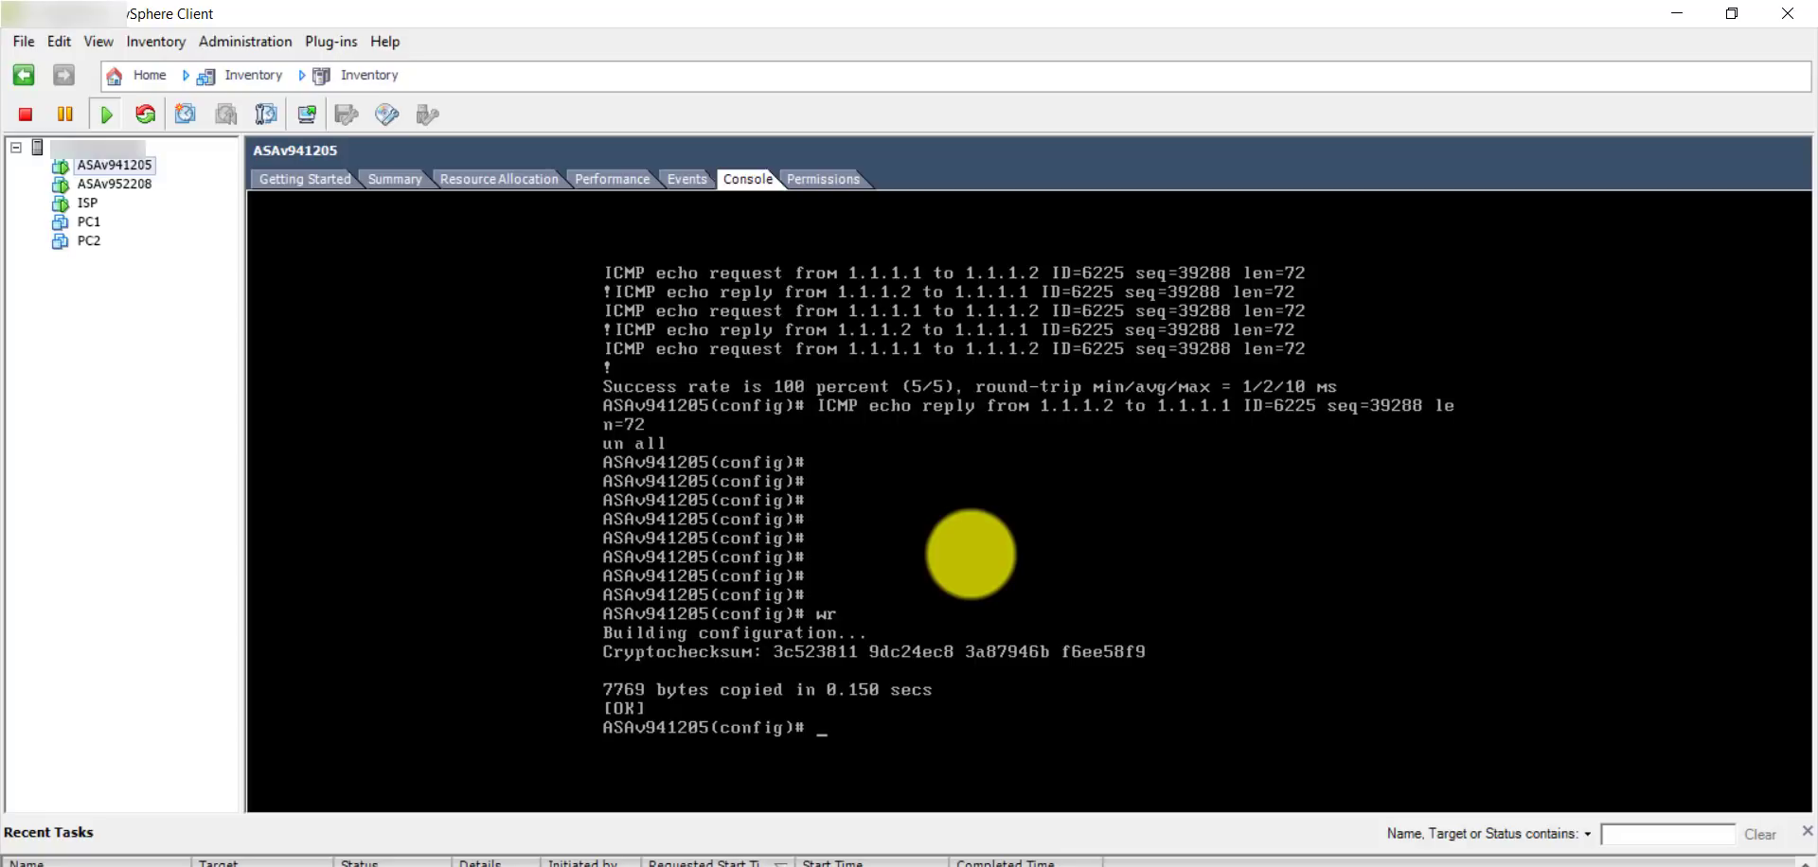
pyautogui.write('ro')
pyautogui.press('Tab')
pyautogui.write('O')
pyautogui.press('Tab')
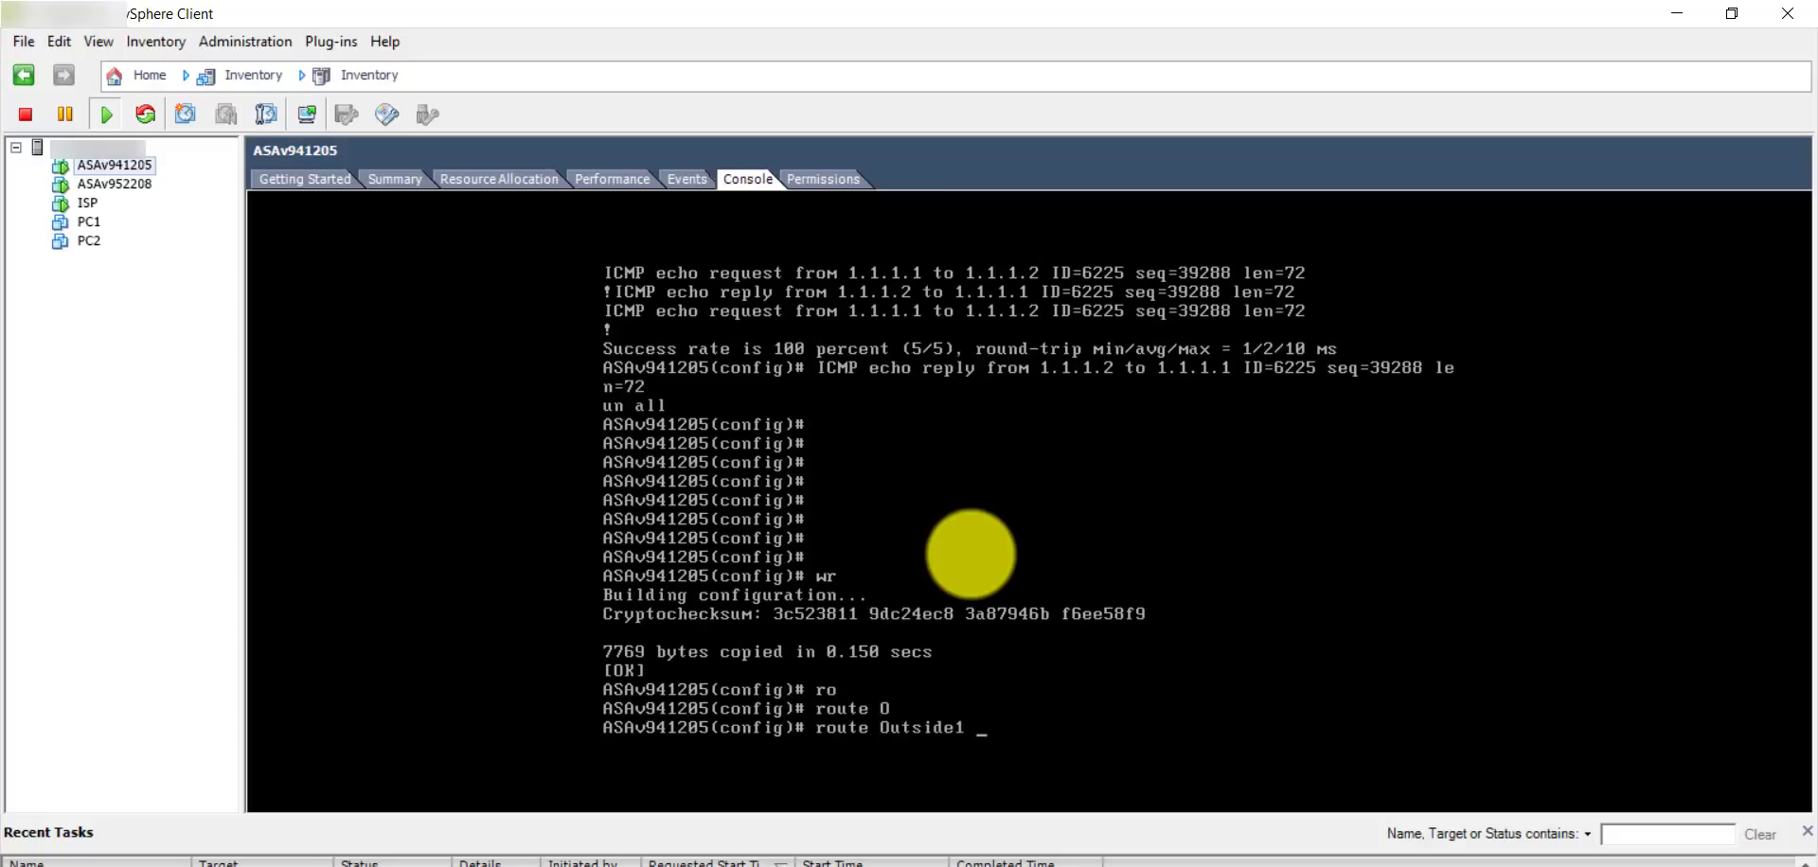
pyautogui.write('0 0 1.1.1.1')
pyautogui.press('BackSpace')
pyautogui.write('2')
pyautogui.press('Return')
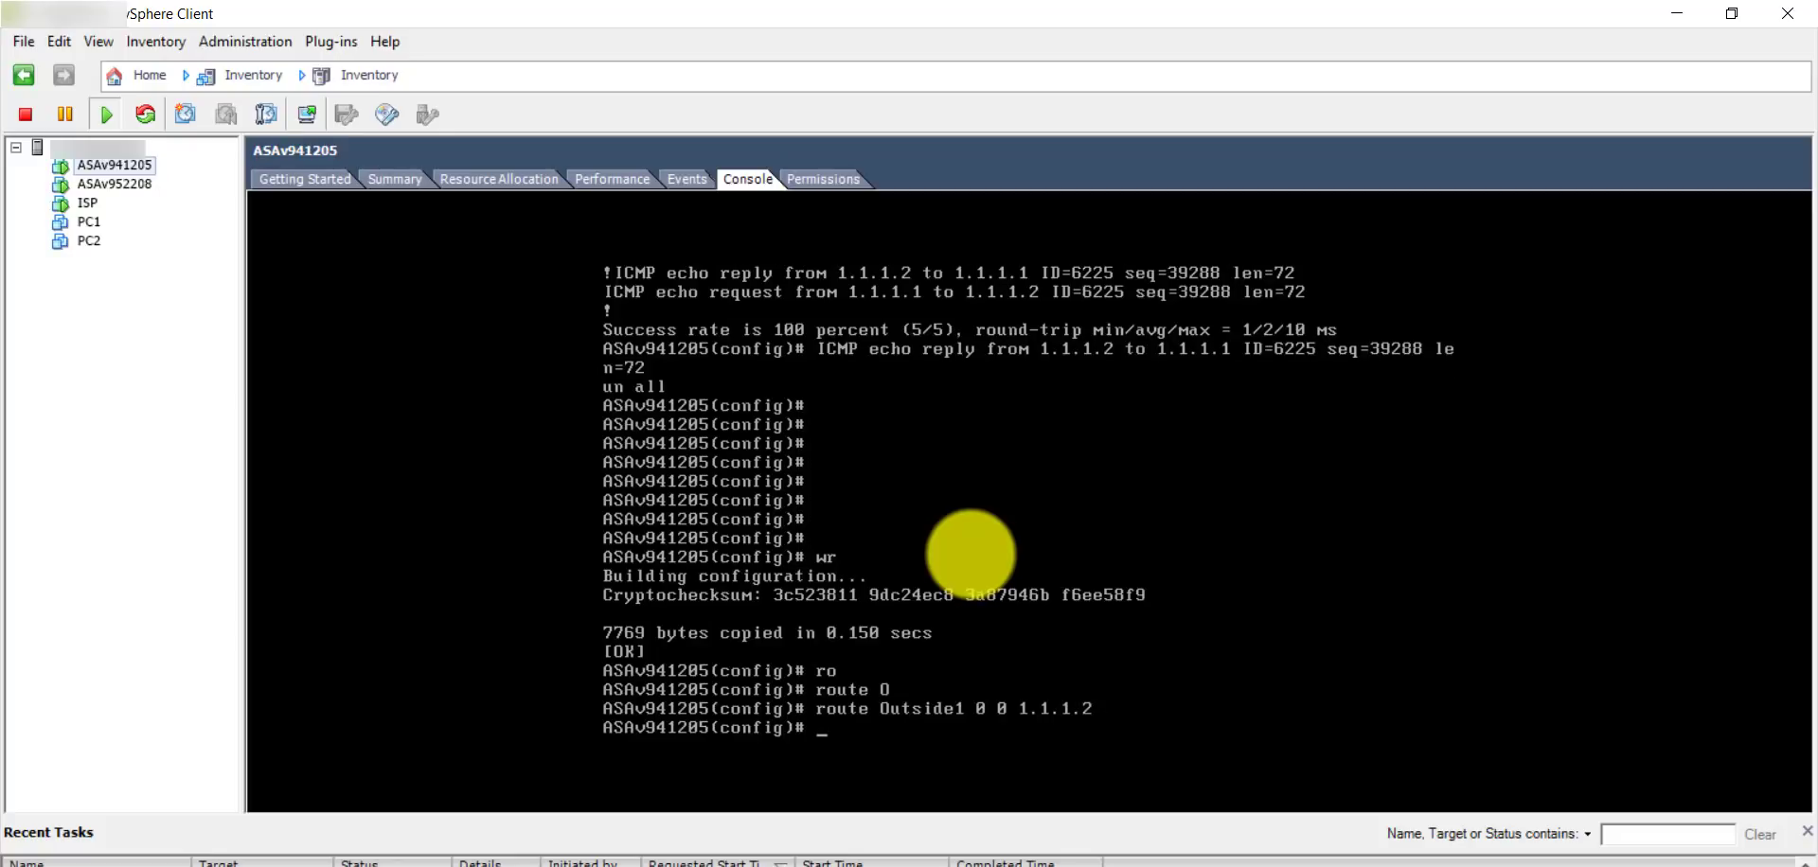
# Save the ASAv941205 configuration with wr.
pyautogui.press('Return')
pyautogui.press('Return')
pyautogui.press('Return')
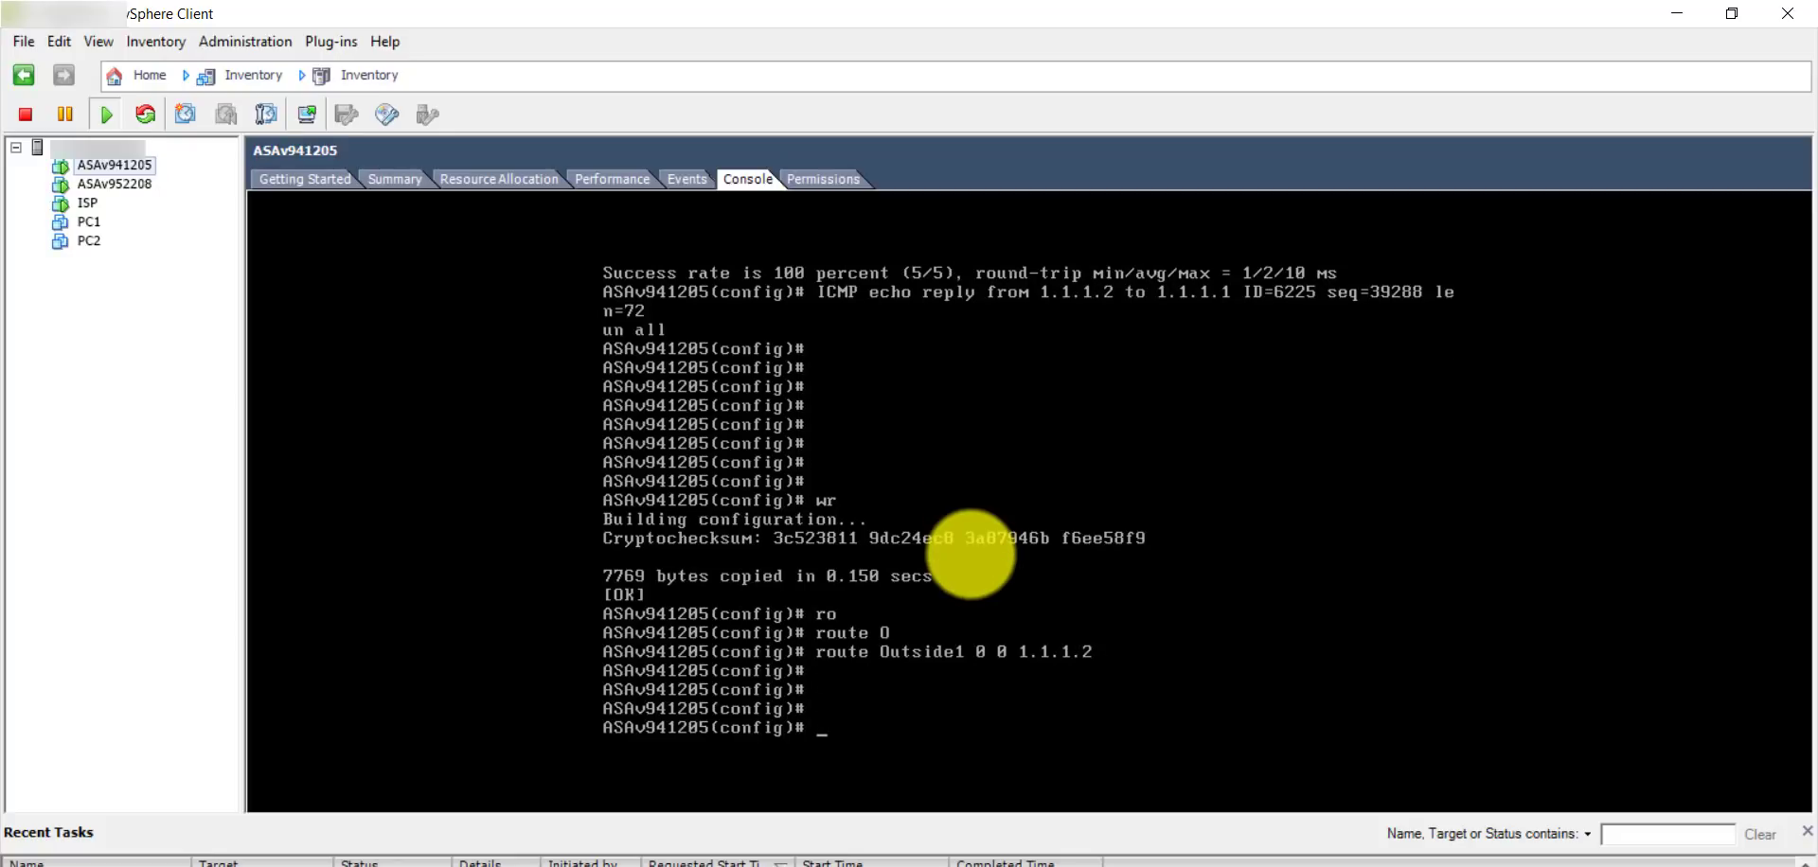
pyautogui.write('wr')
pyautogui.press('Return')
pyautogui.press('Return')
pyautogui.press('Return')
pyautogui.press('Return')
pyautogui.press('Return')
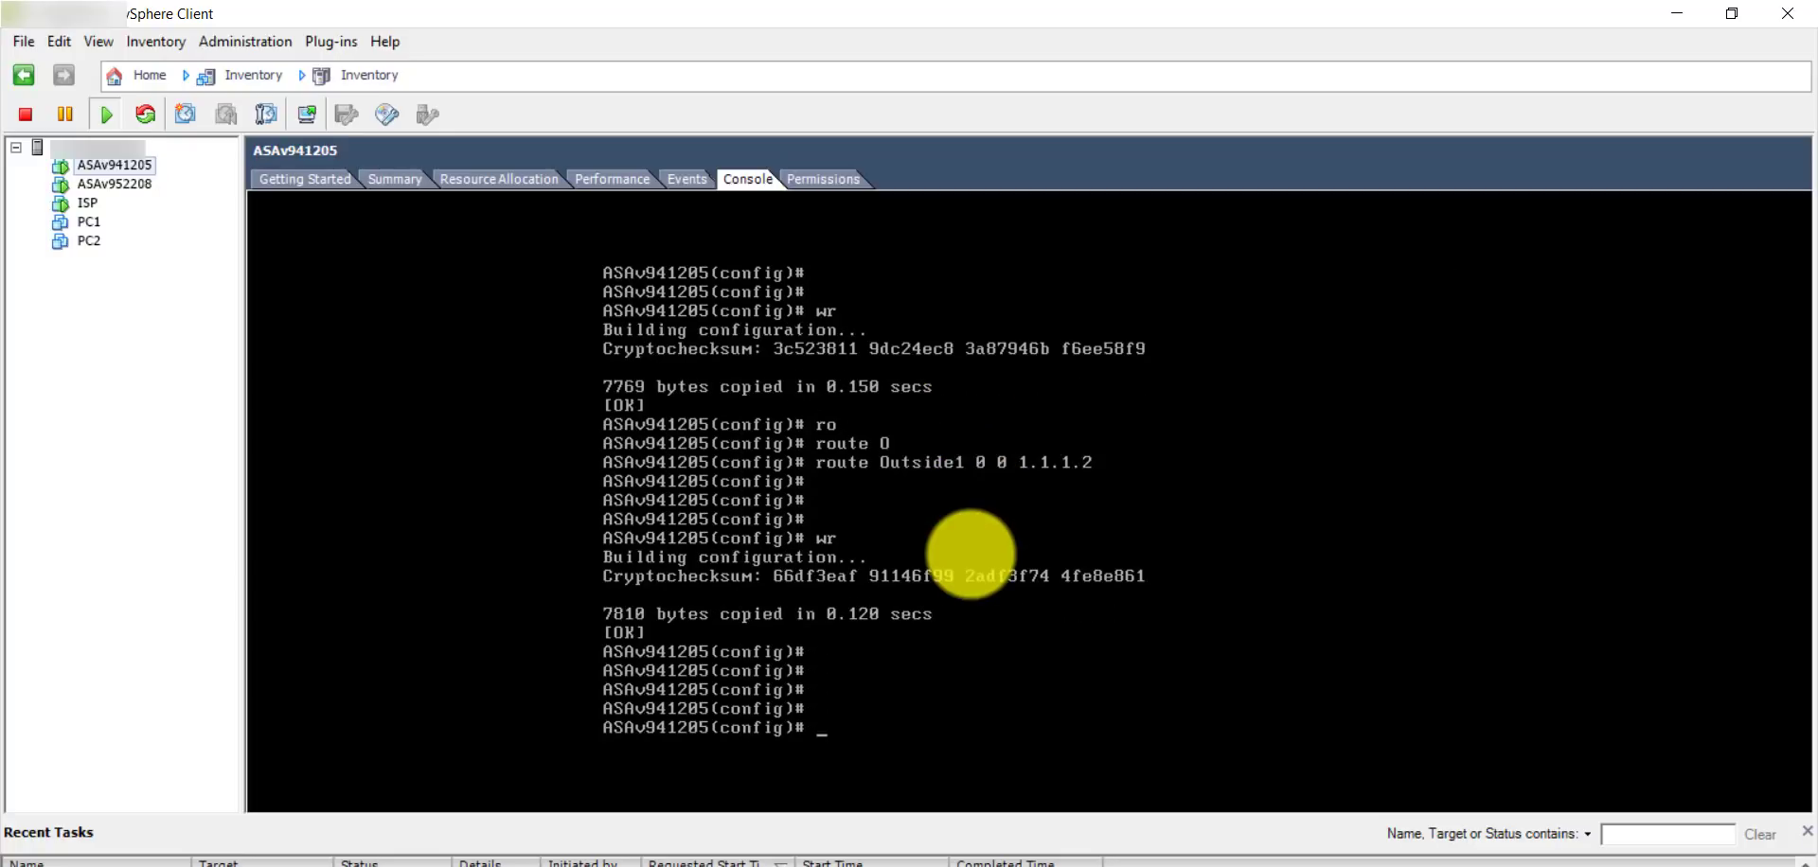
# Test connectivity from ASAv941205 to 2.2.2.1 with ping.
pyautogui.write('ping 2.2.2.21')
pyautogui.press('Return')
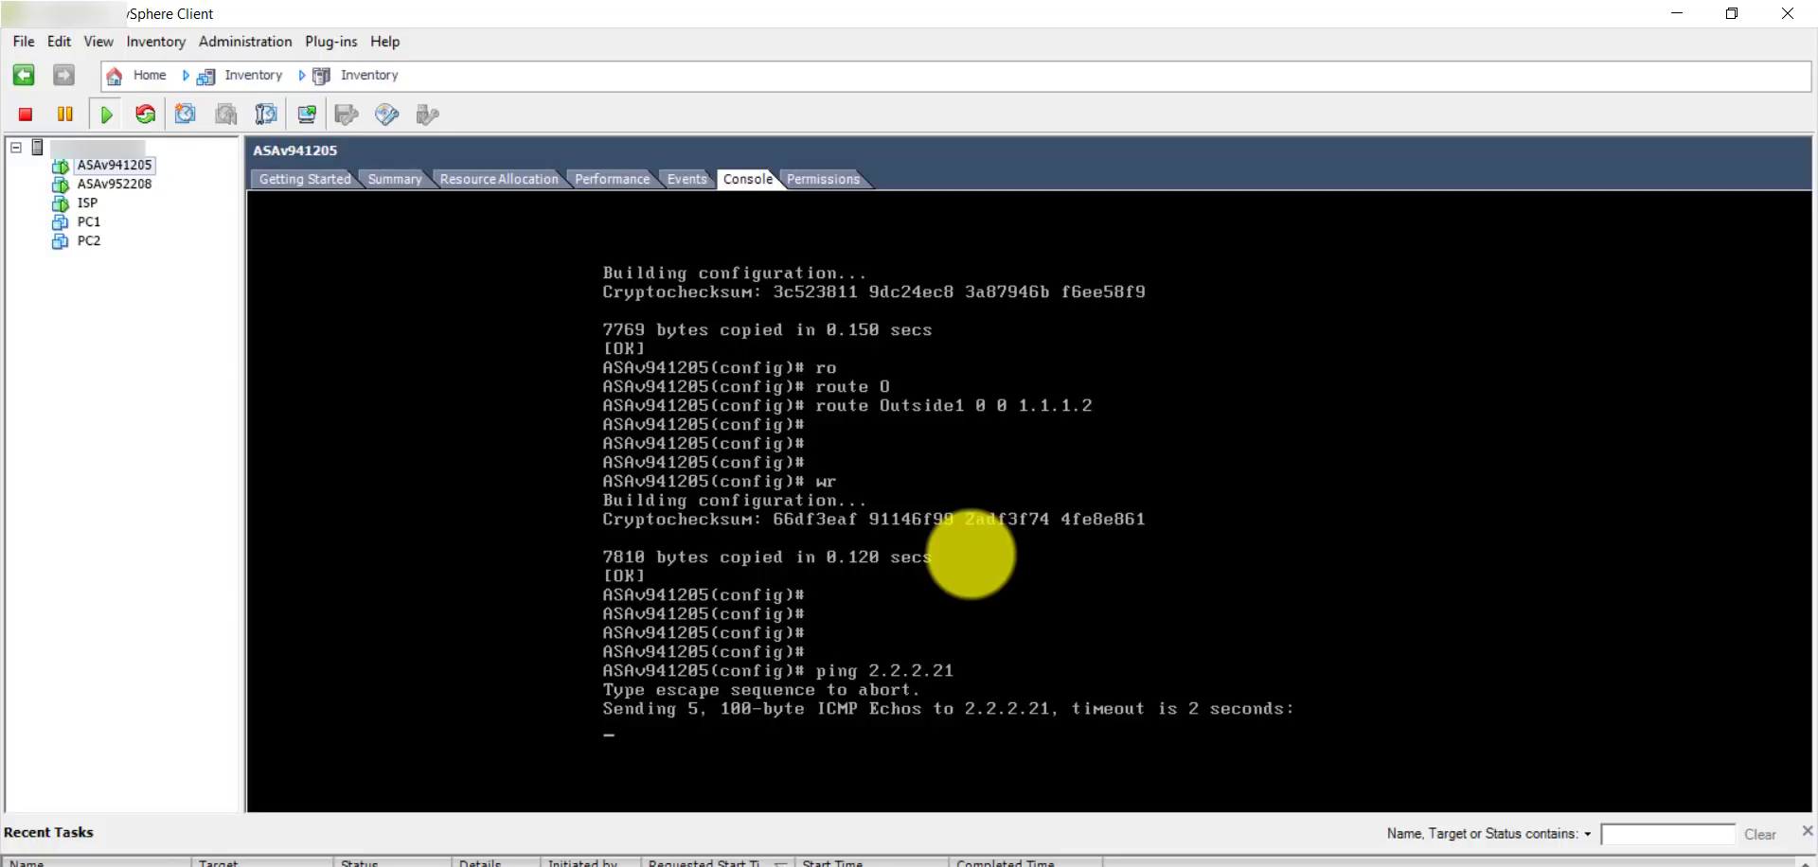
pyautogui.press('Up')
pyautogui.press('BackSpace')
pyautogui.press('BackSpace')
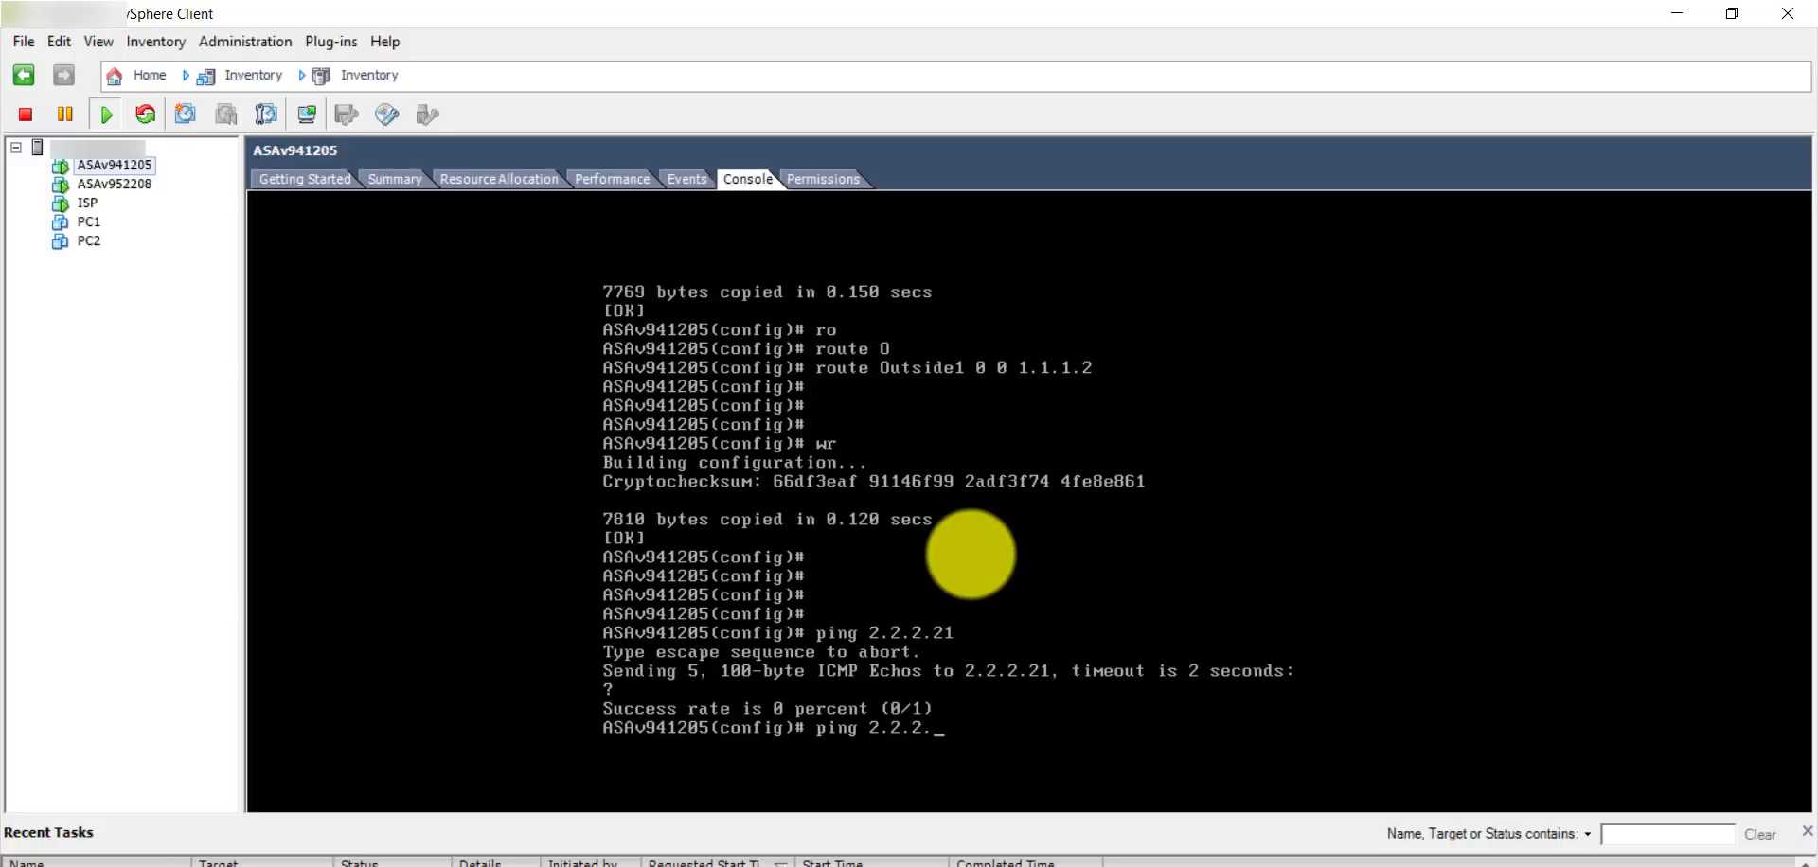
pyautogui.write('1')
pyautogui.press('Return')
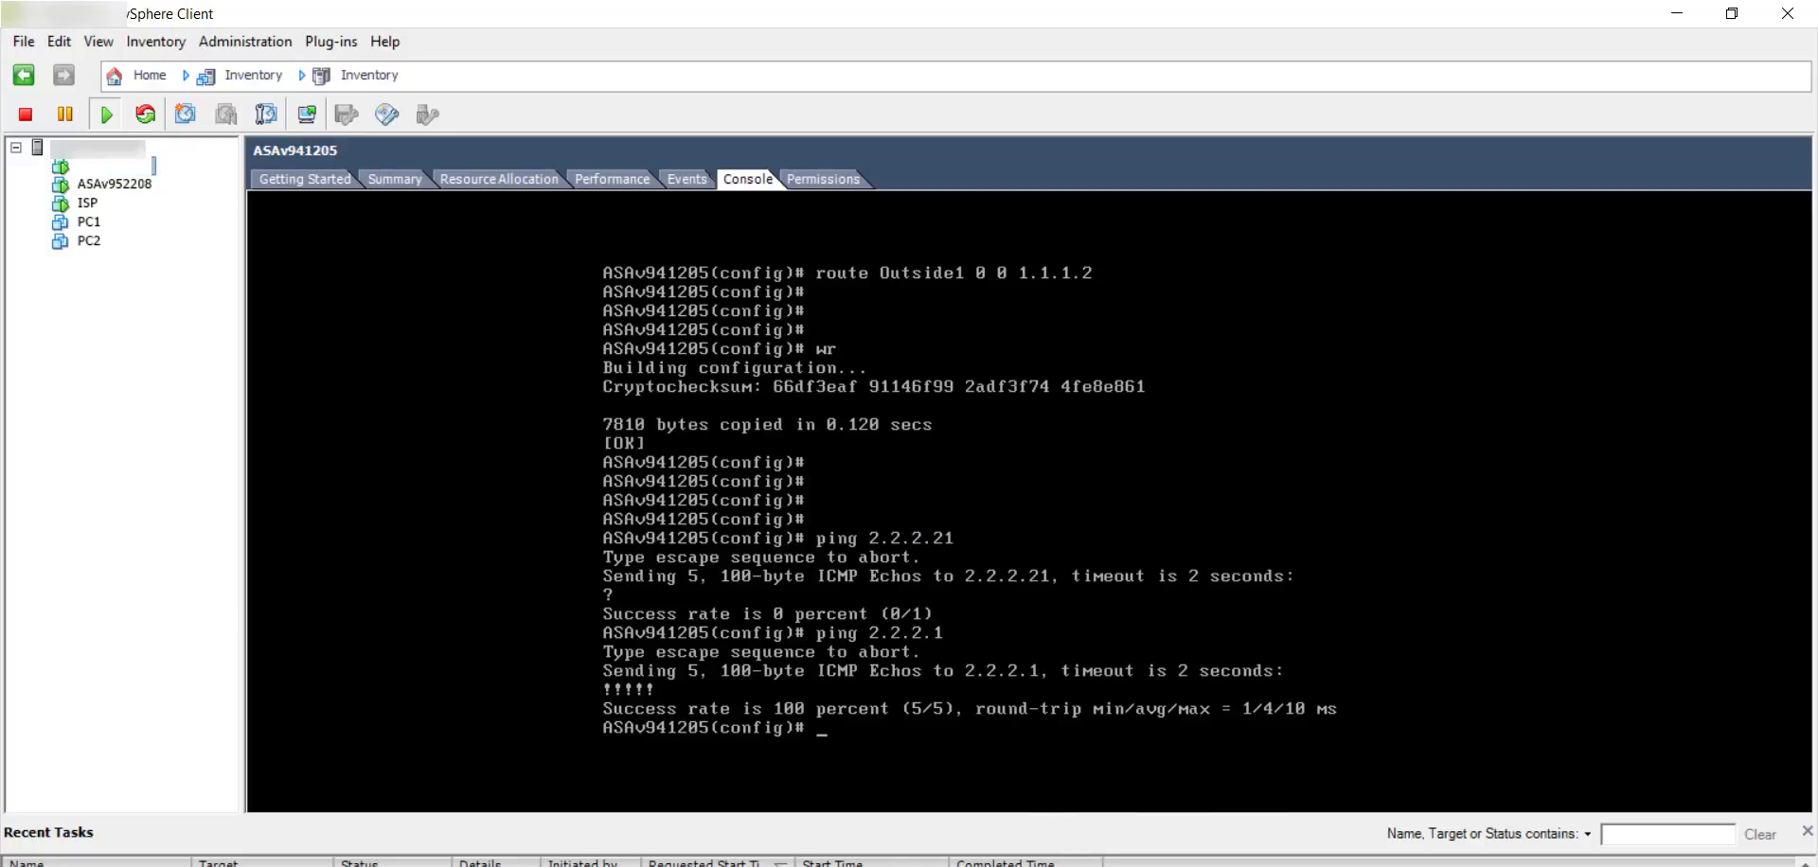
# Check the PC1 and PC2 deployments, close the completed PC1 deployment dialog and put PC2's progress window out of the way.
pyautogui.click(787, 866)
pyautogui.click(1035, 831)
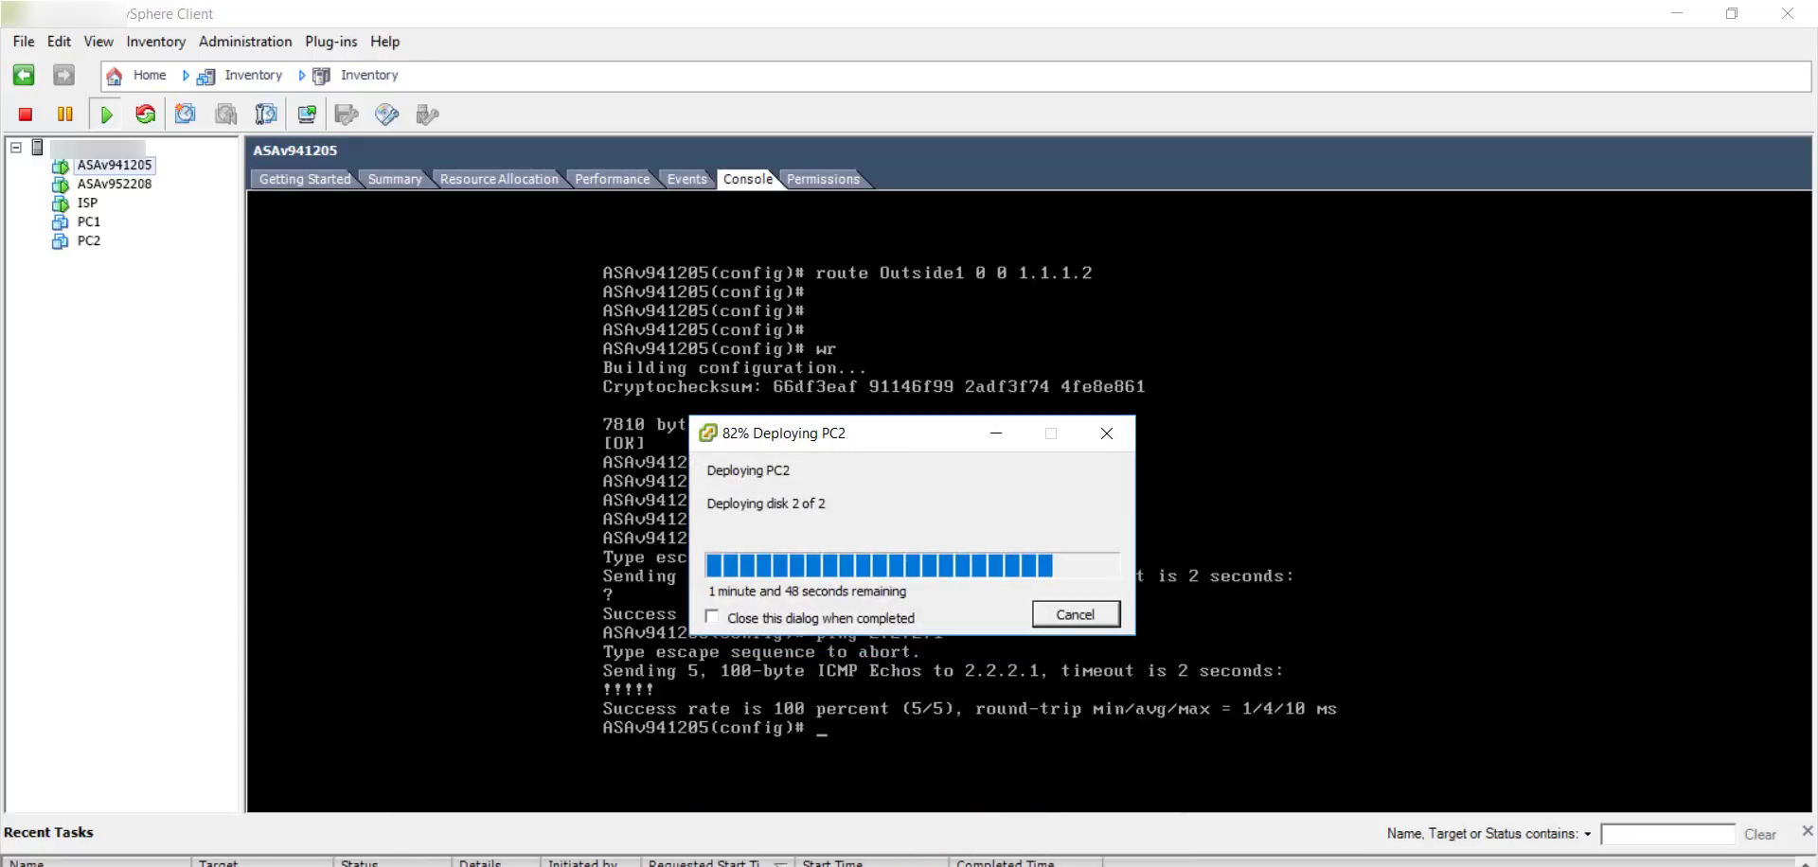
pyautogui.click(758, 866)
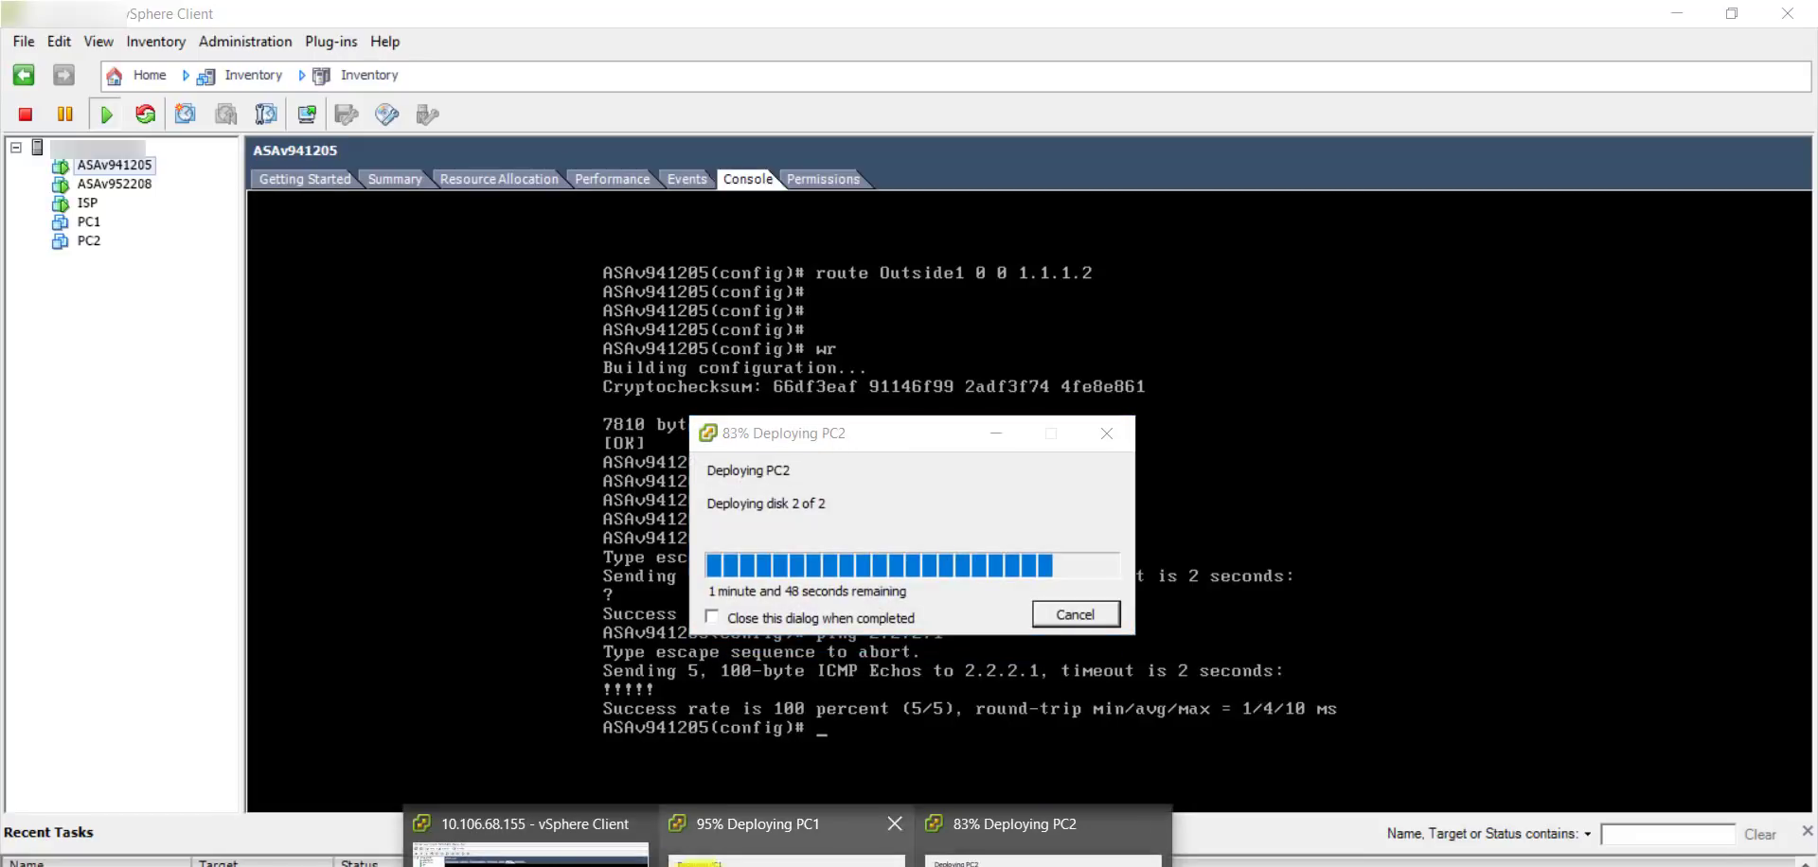
pyautogui.click(751, 830)
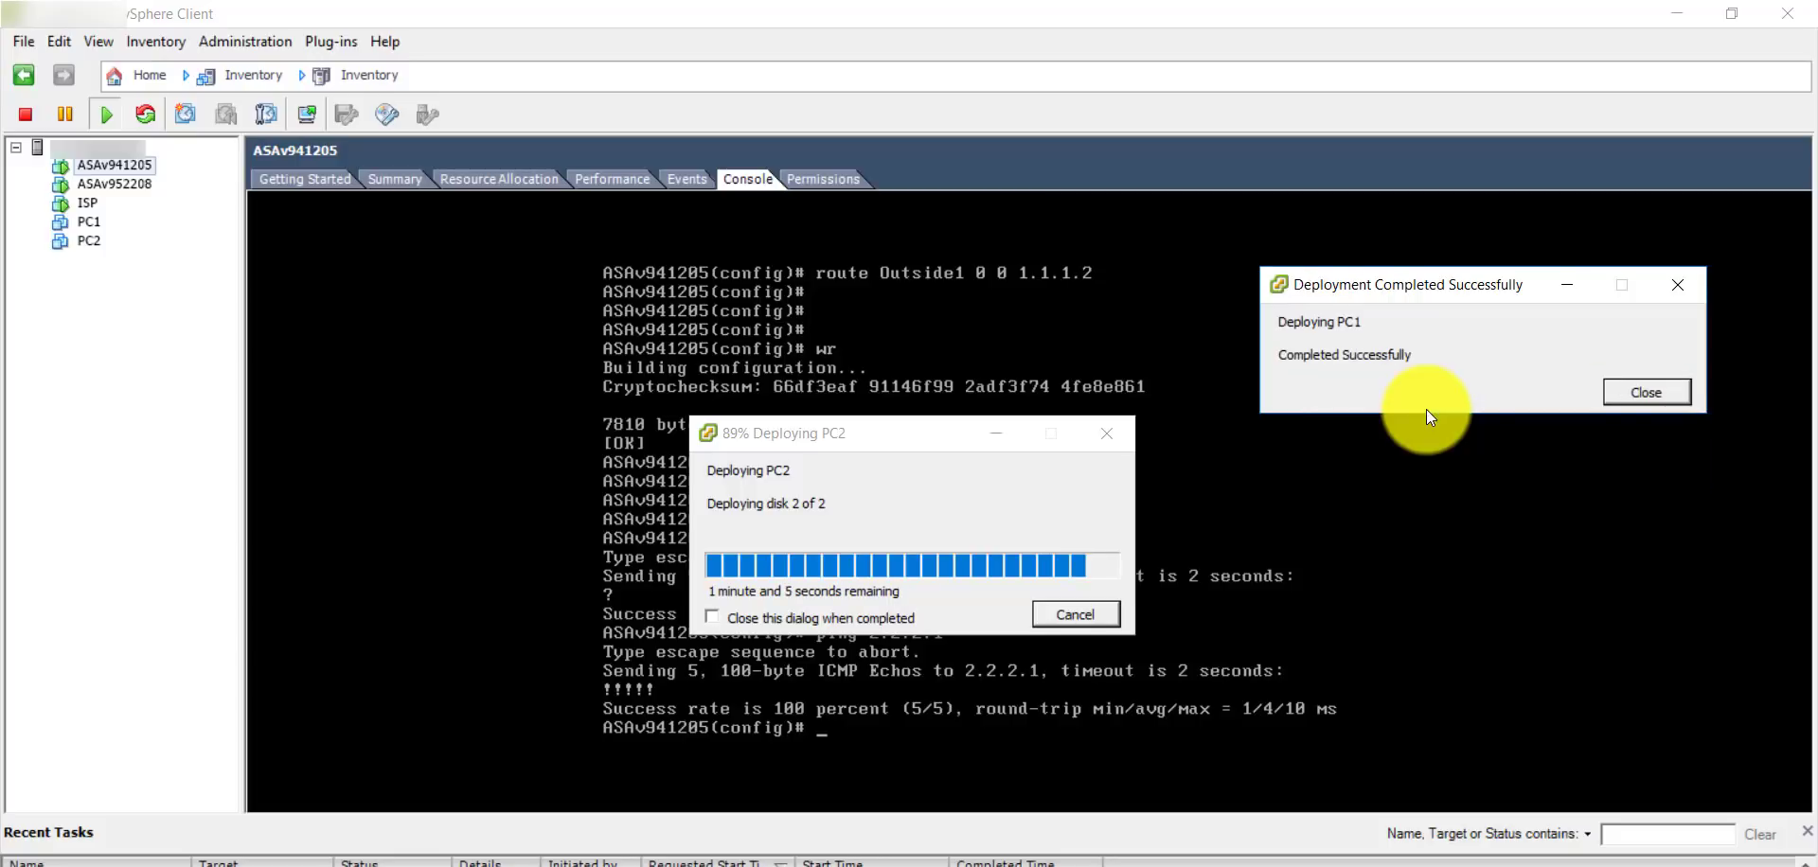
pyautogui.click(1648, 392)
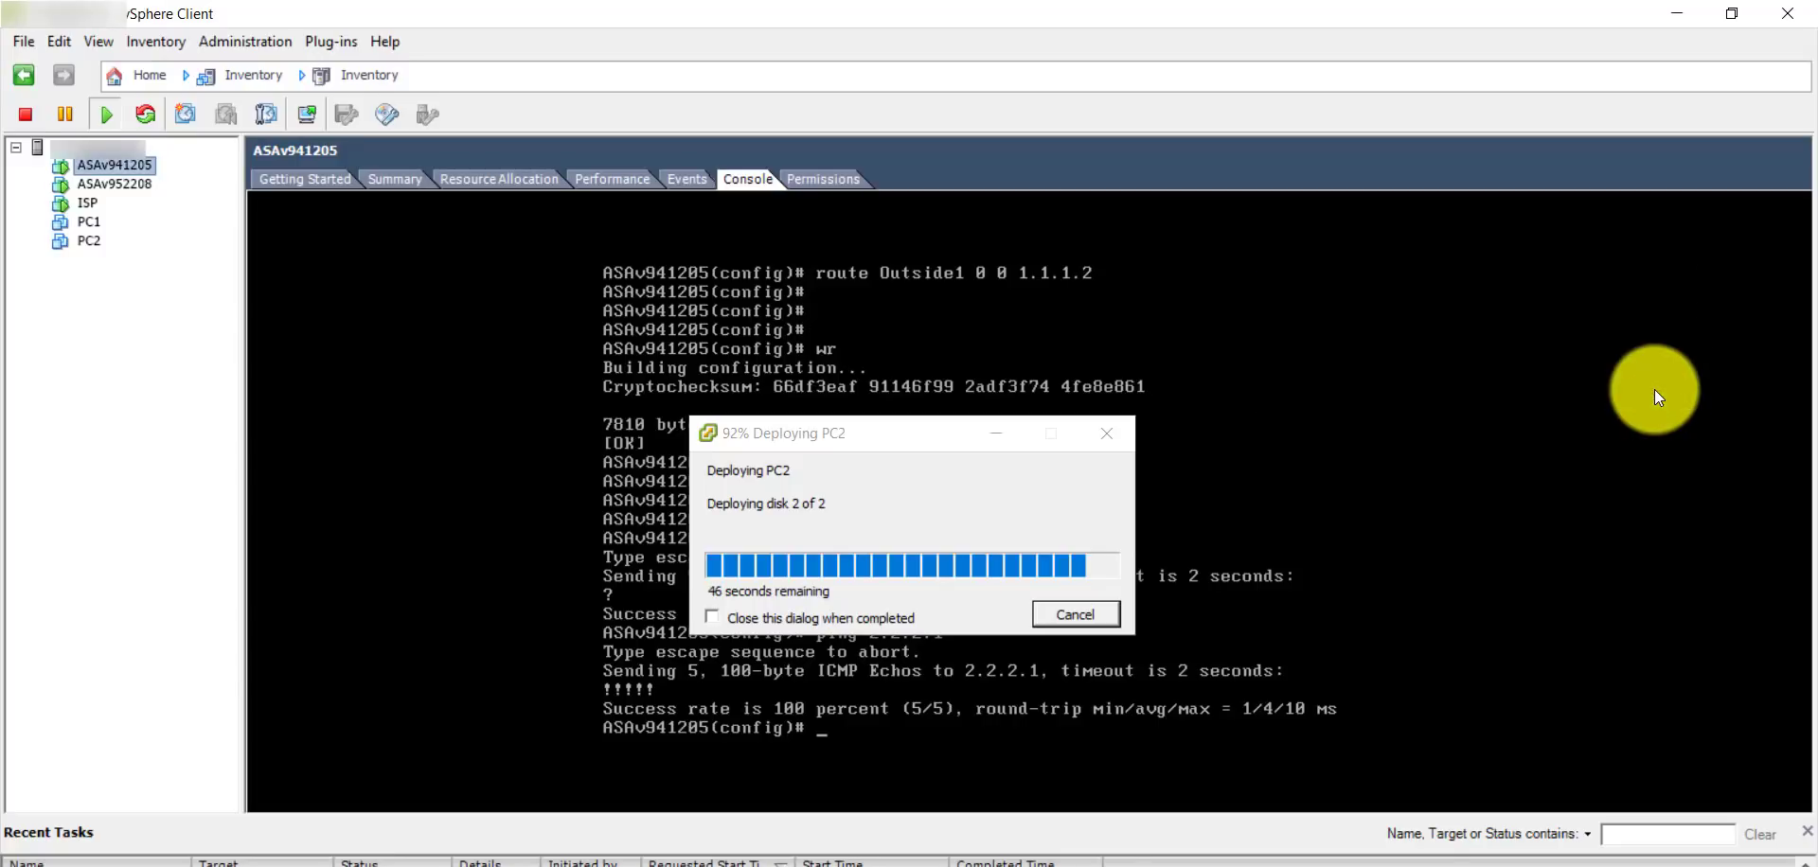
pyautogui.click(1013, 436)
# Power on PC1 and check the network label of network adapter 1 in its virtual machine settings.
pyautogui.click(93, 224)
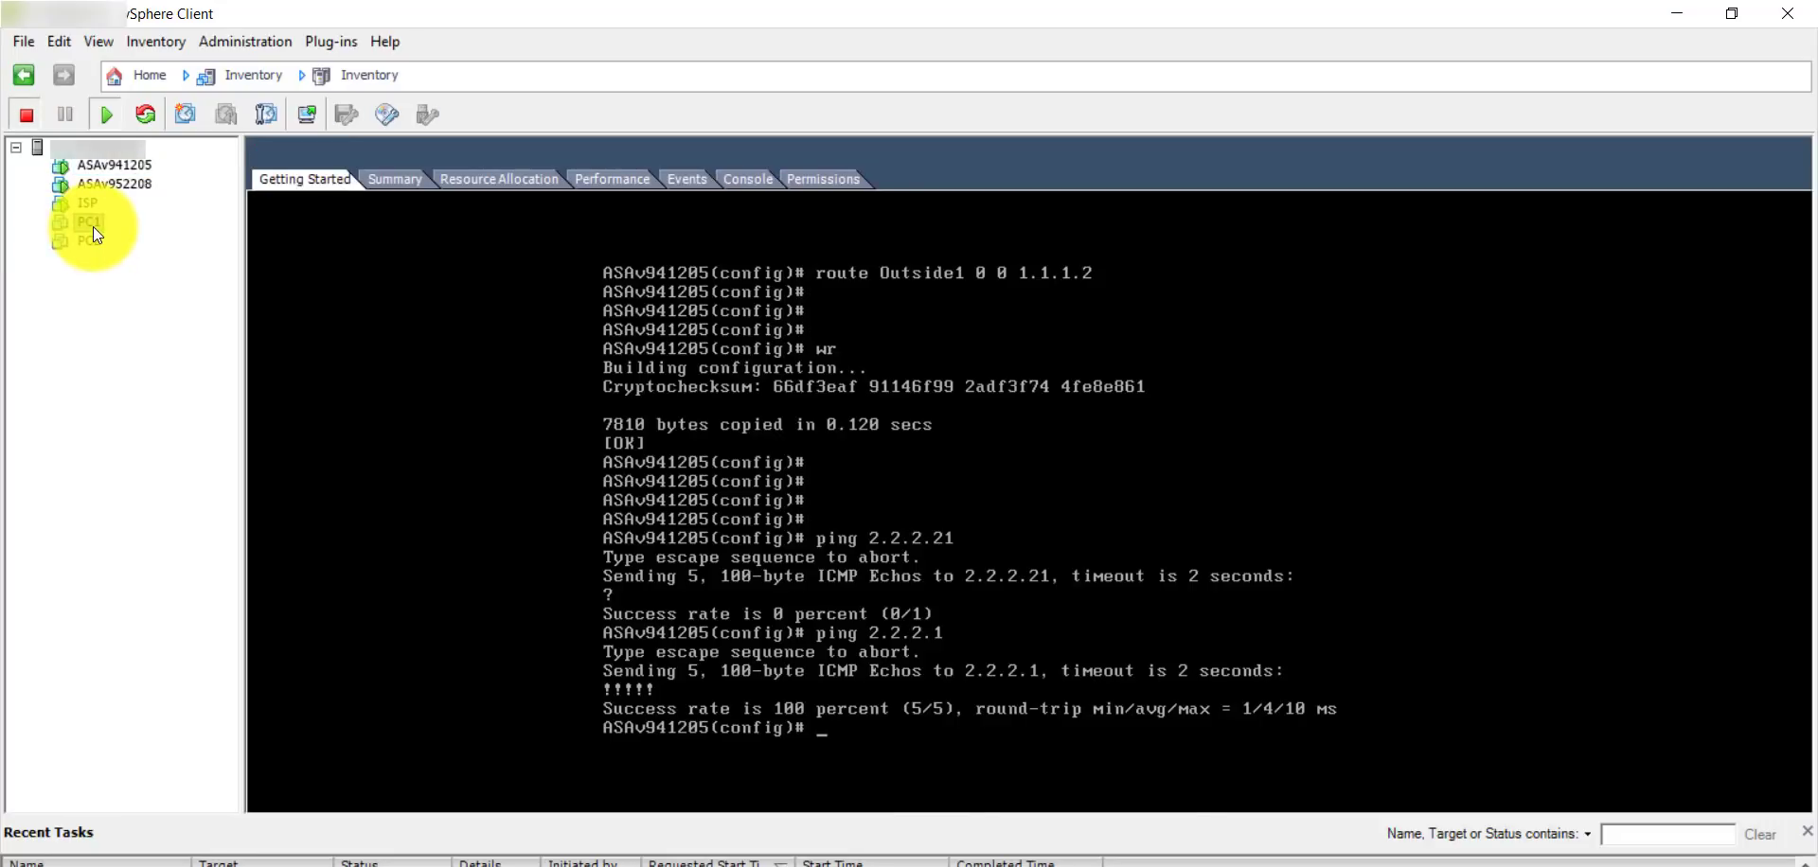
pyautogui.click(107, 115)
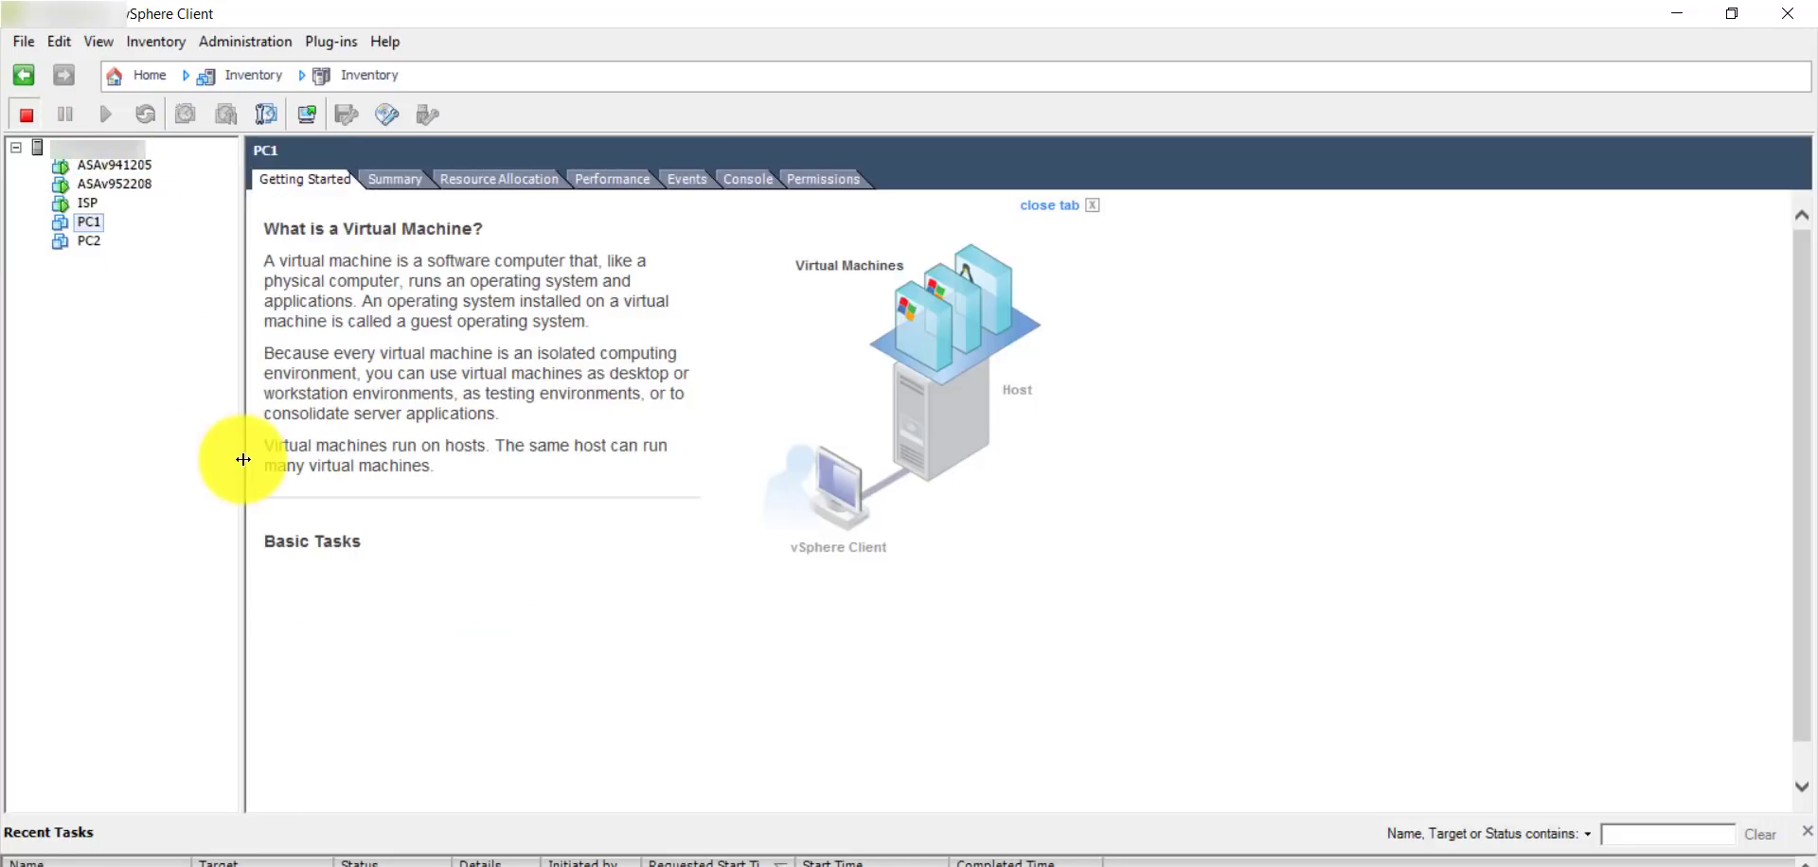
pyautogui.rightClick(89, 224)
pyautogui.click(587, 502)
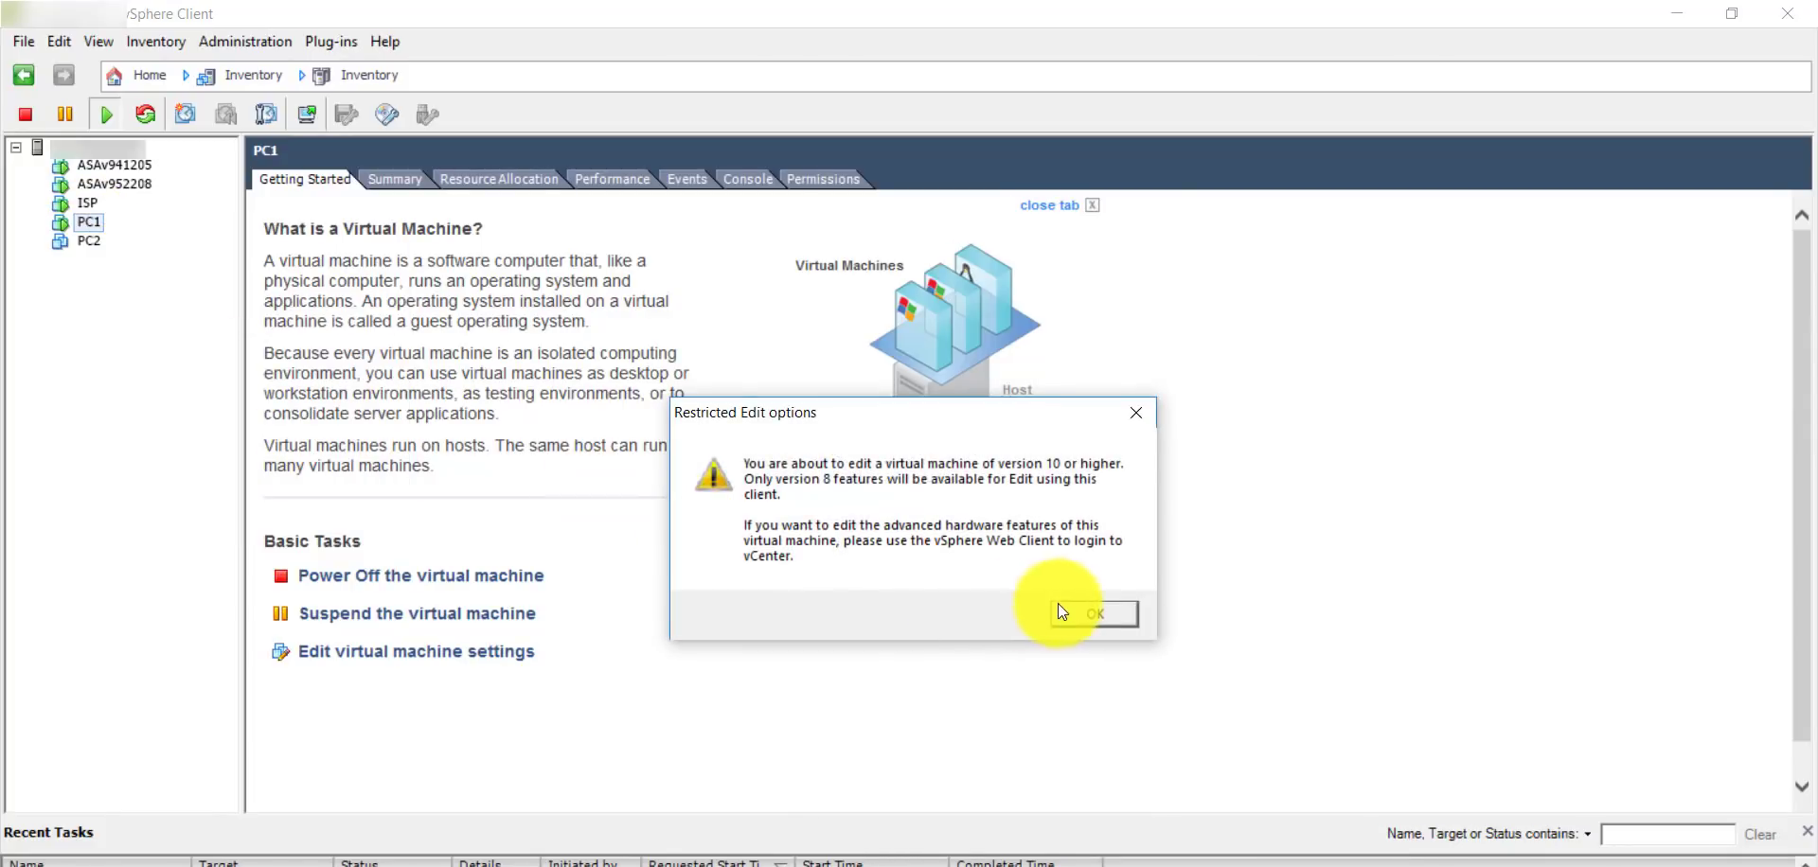
pyautogui.click(1065, 606)
pyautogui.click(769, 432)
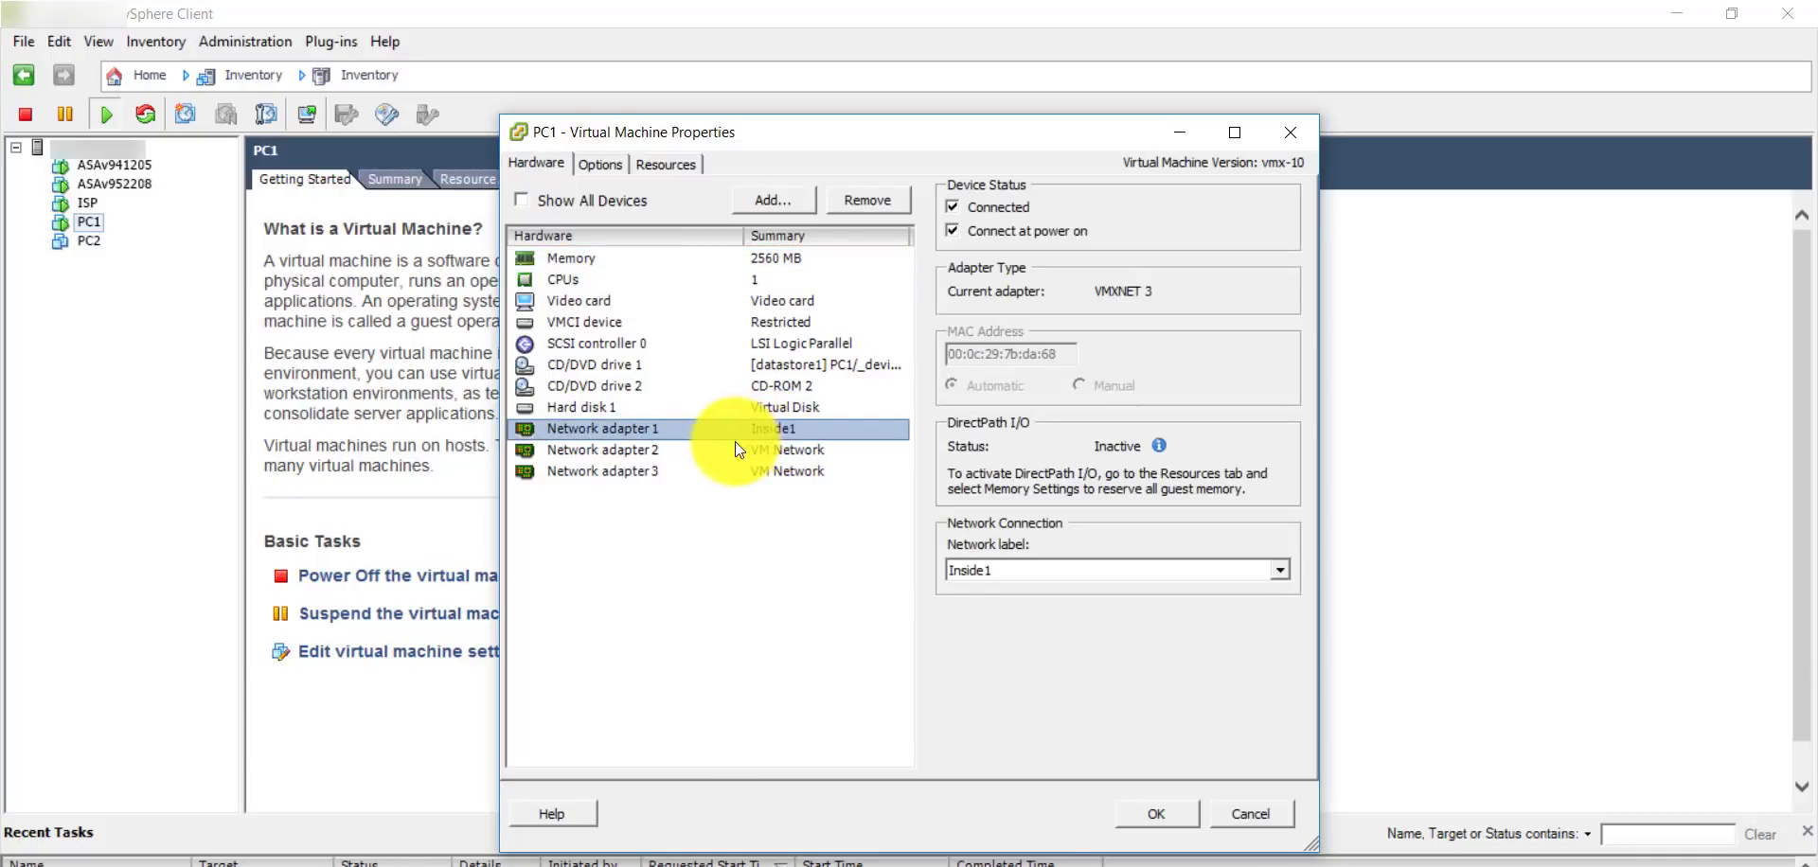
pyautogui.click(1176, 811)
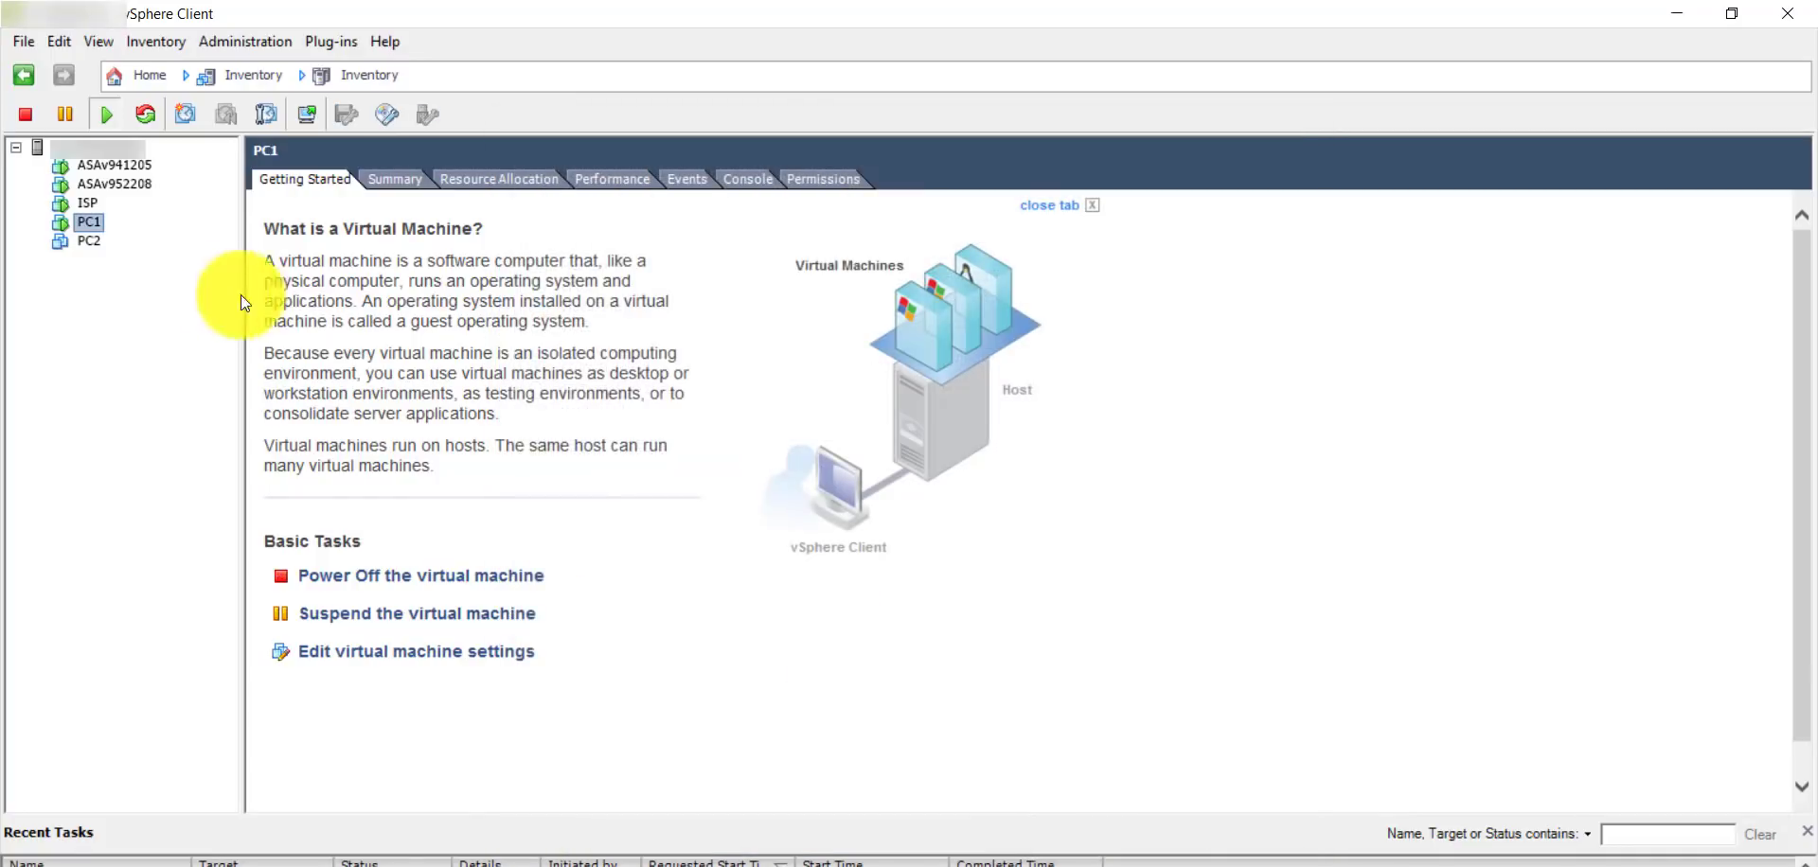
# Bring up PC2's deployment progress and dismiss its dialog once the deployment completes.
pyautogui.rightClick(79, 242)
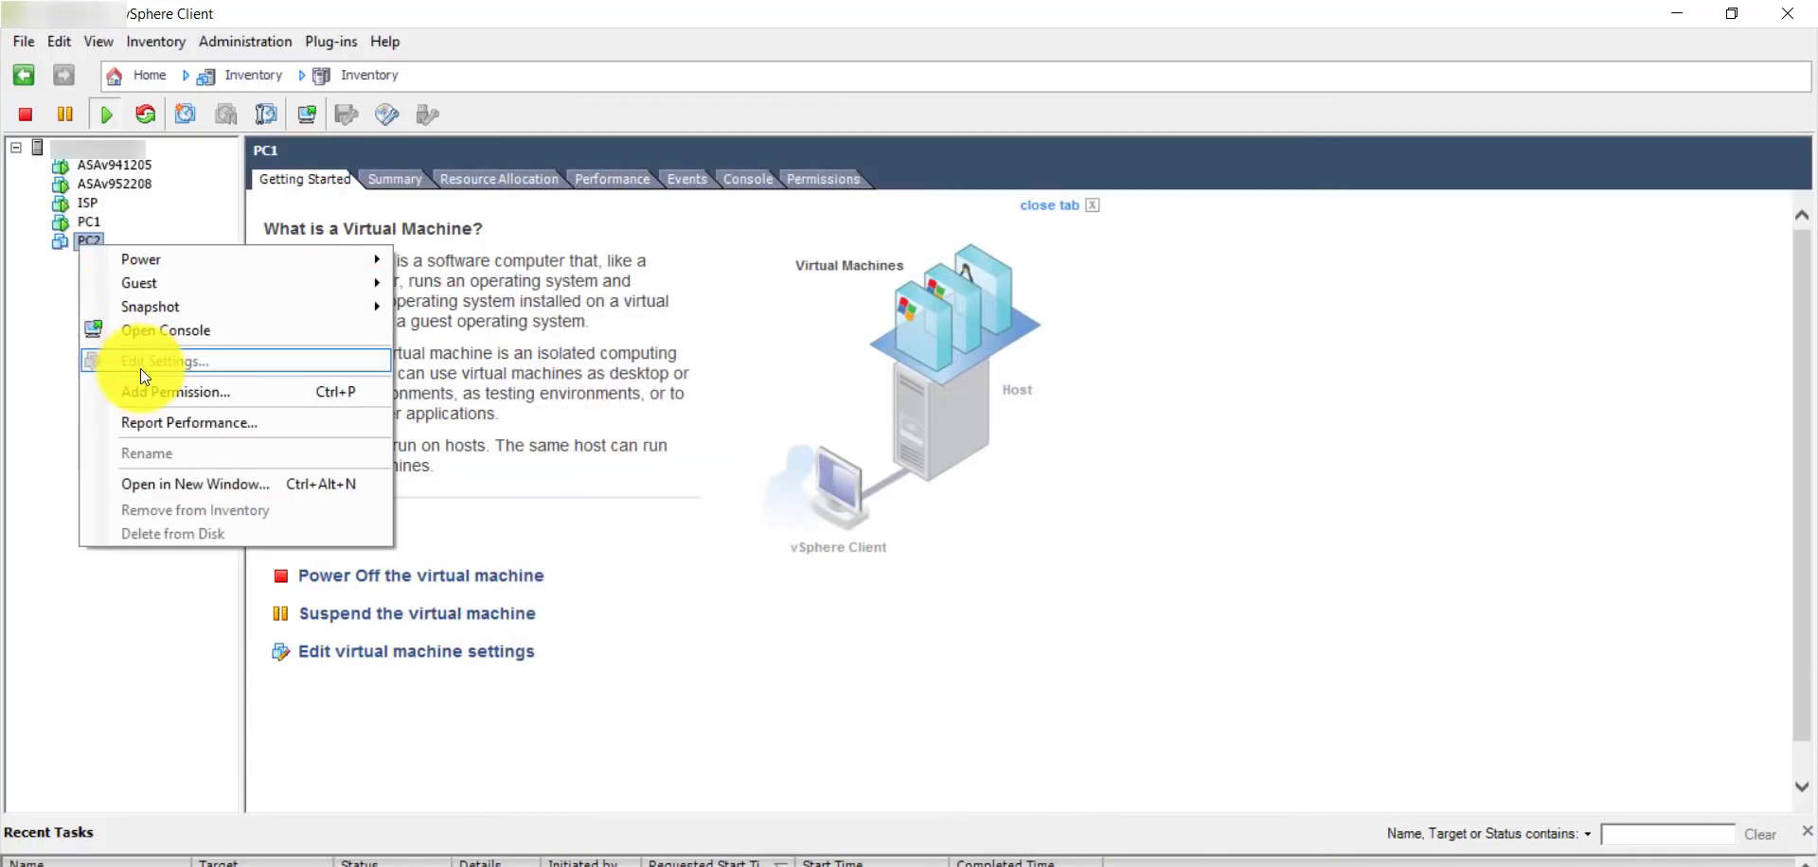
pyautogui.click(21, 320)
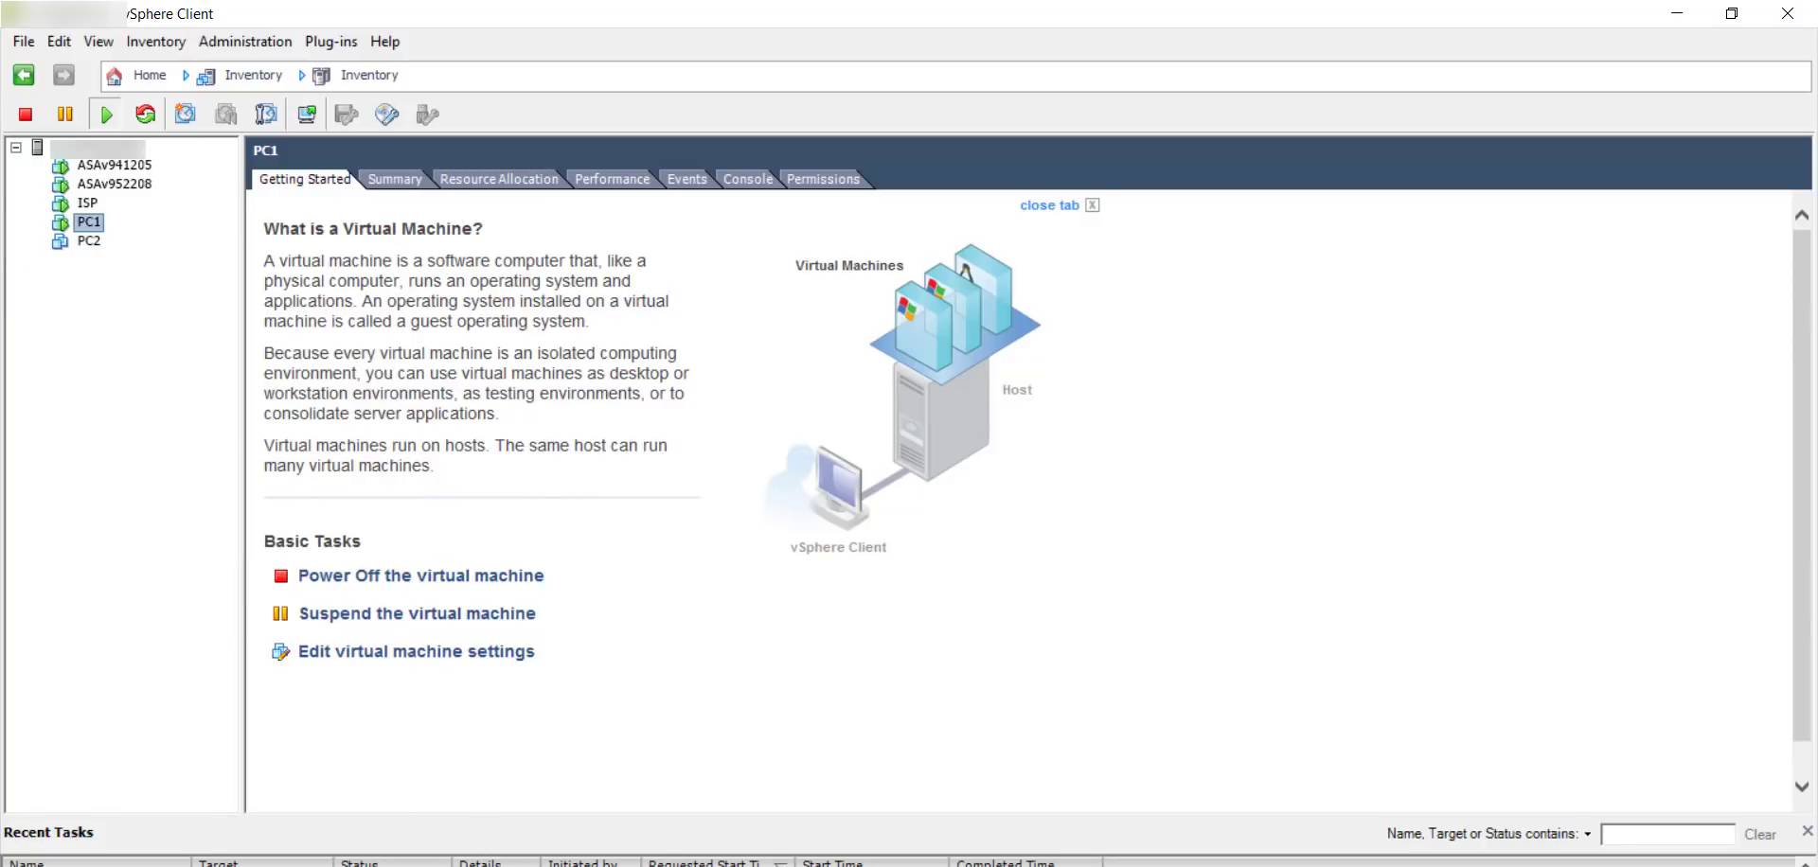
pyautogui.click(790, 866)
pyautogui.click(926, 858)
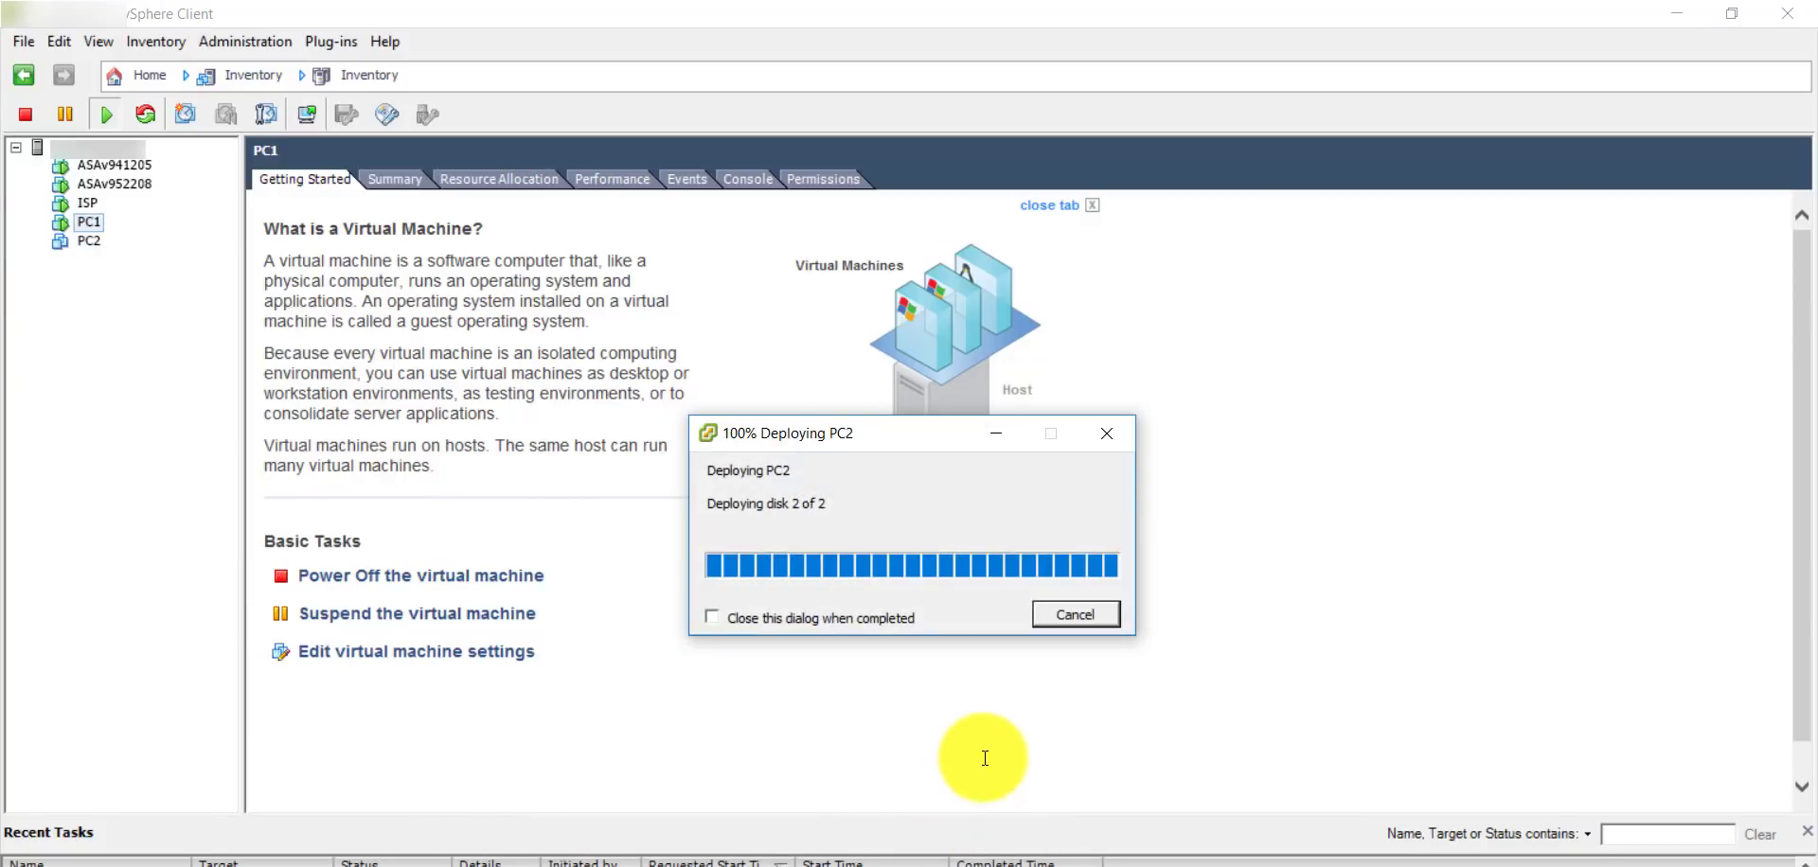
pyautogui.click(1082, 547)
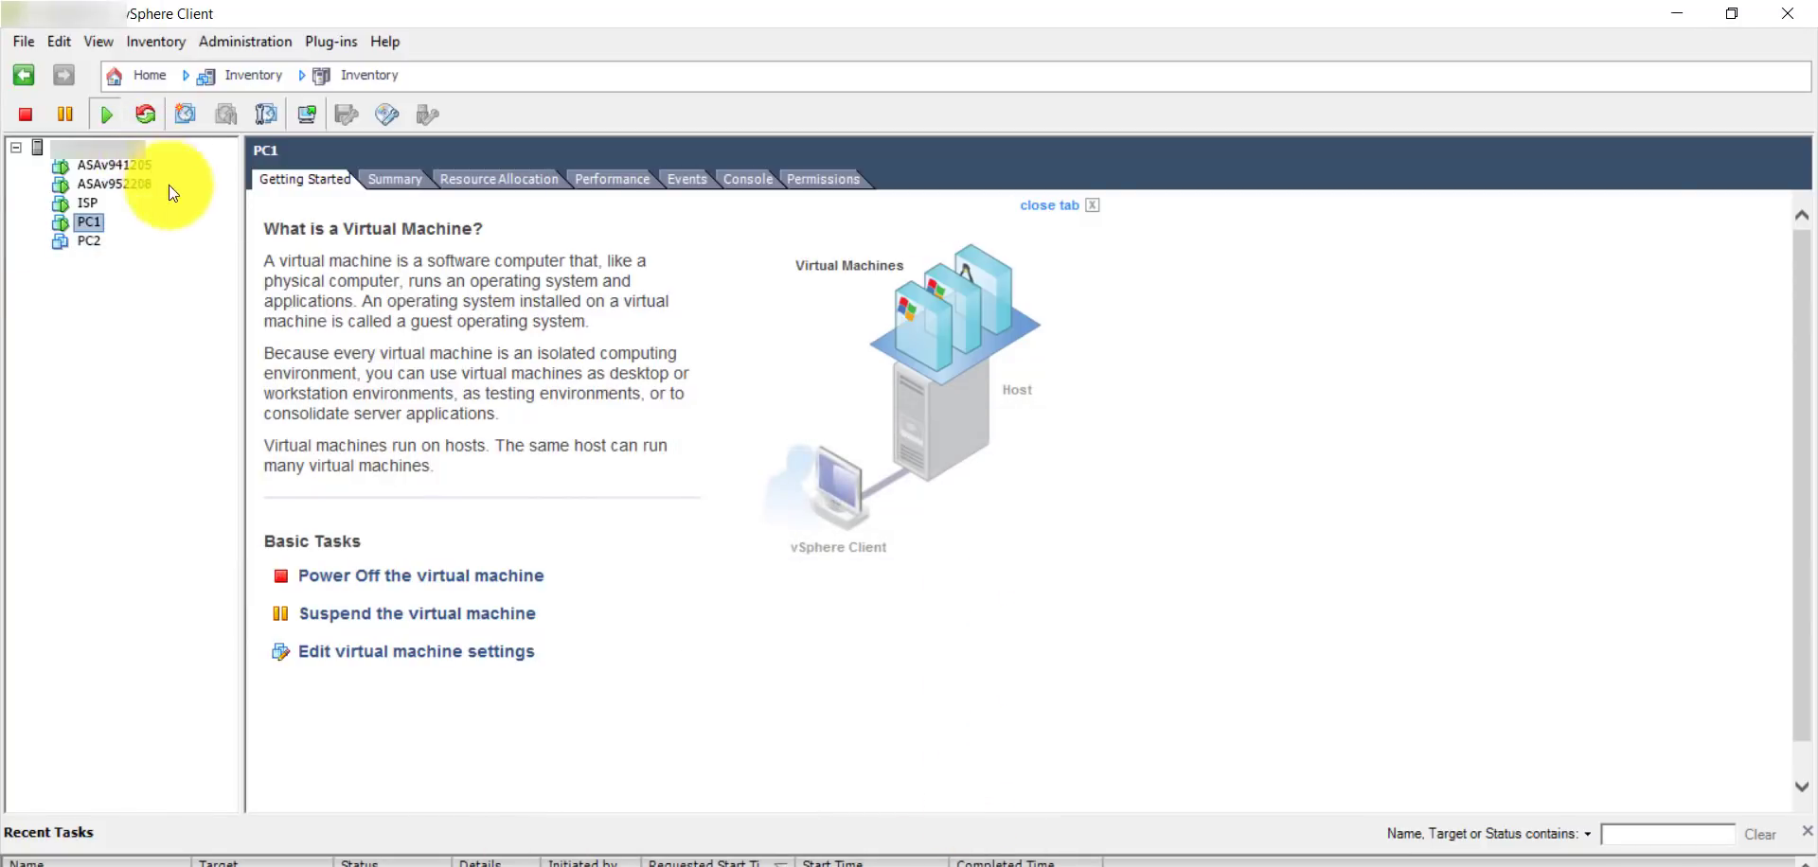
# Power on the PC2 virtual machine.
pyautogui.rightClick(91, 242)
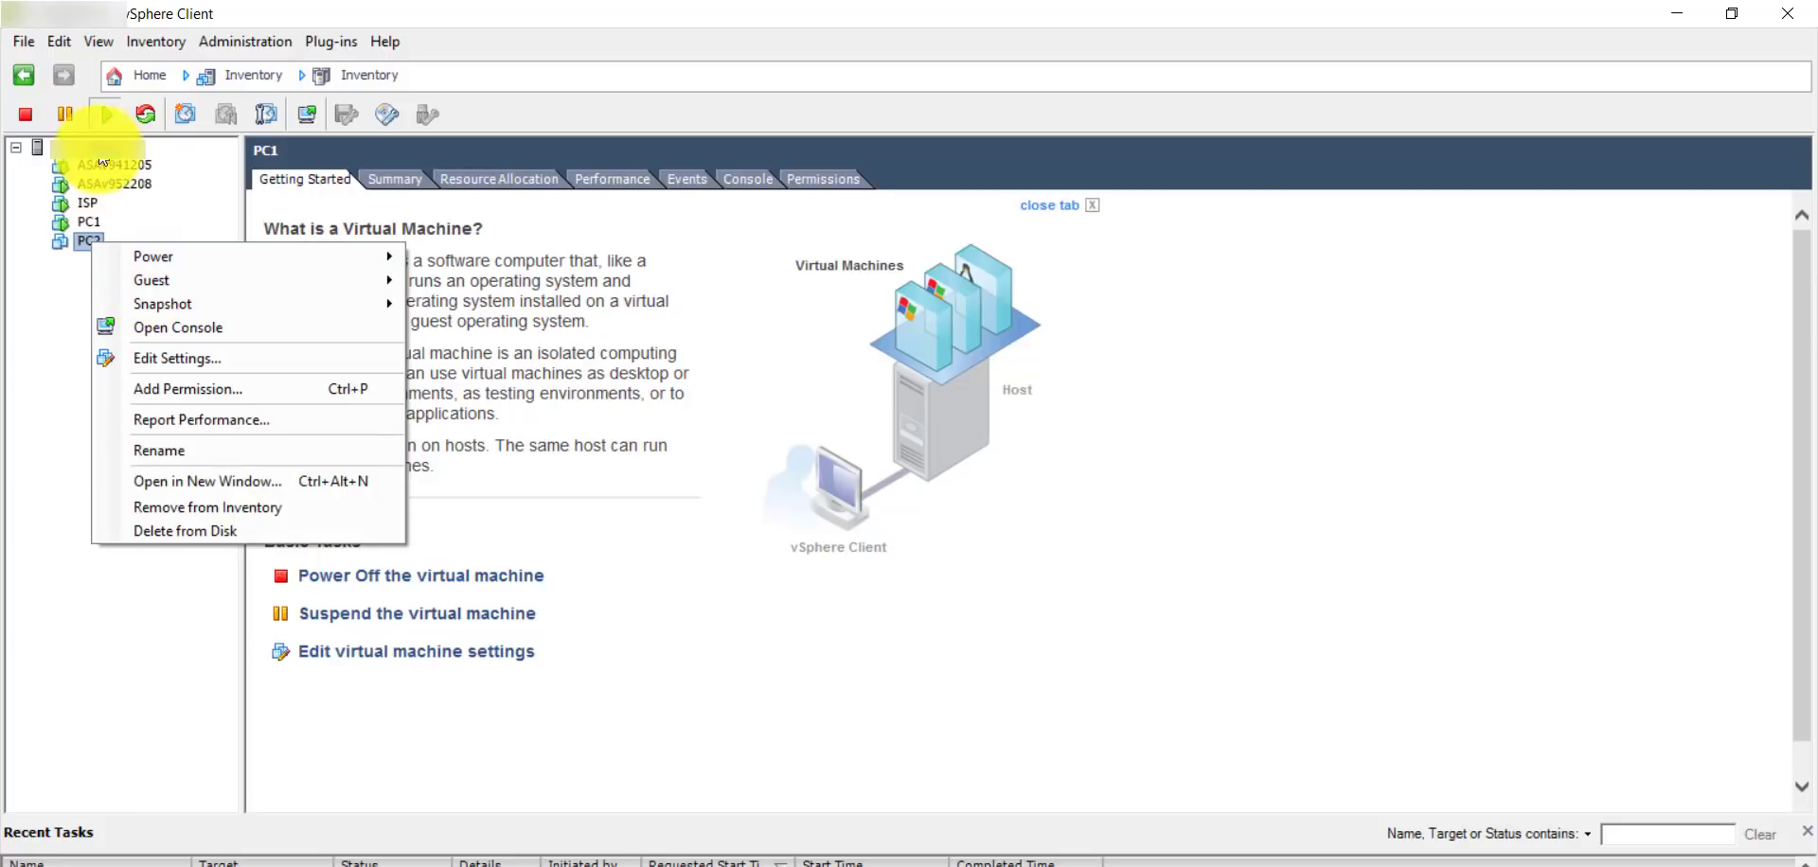
pyautogui.click(102, 116)
pyautogui.click(83, 243)
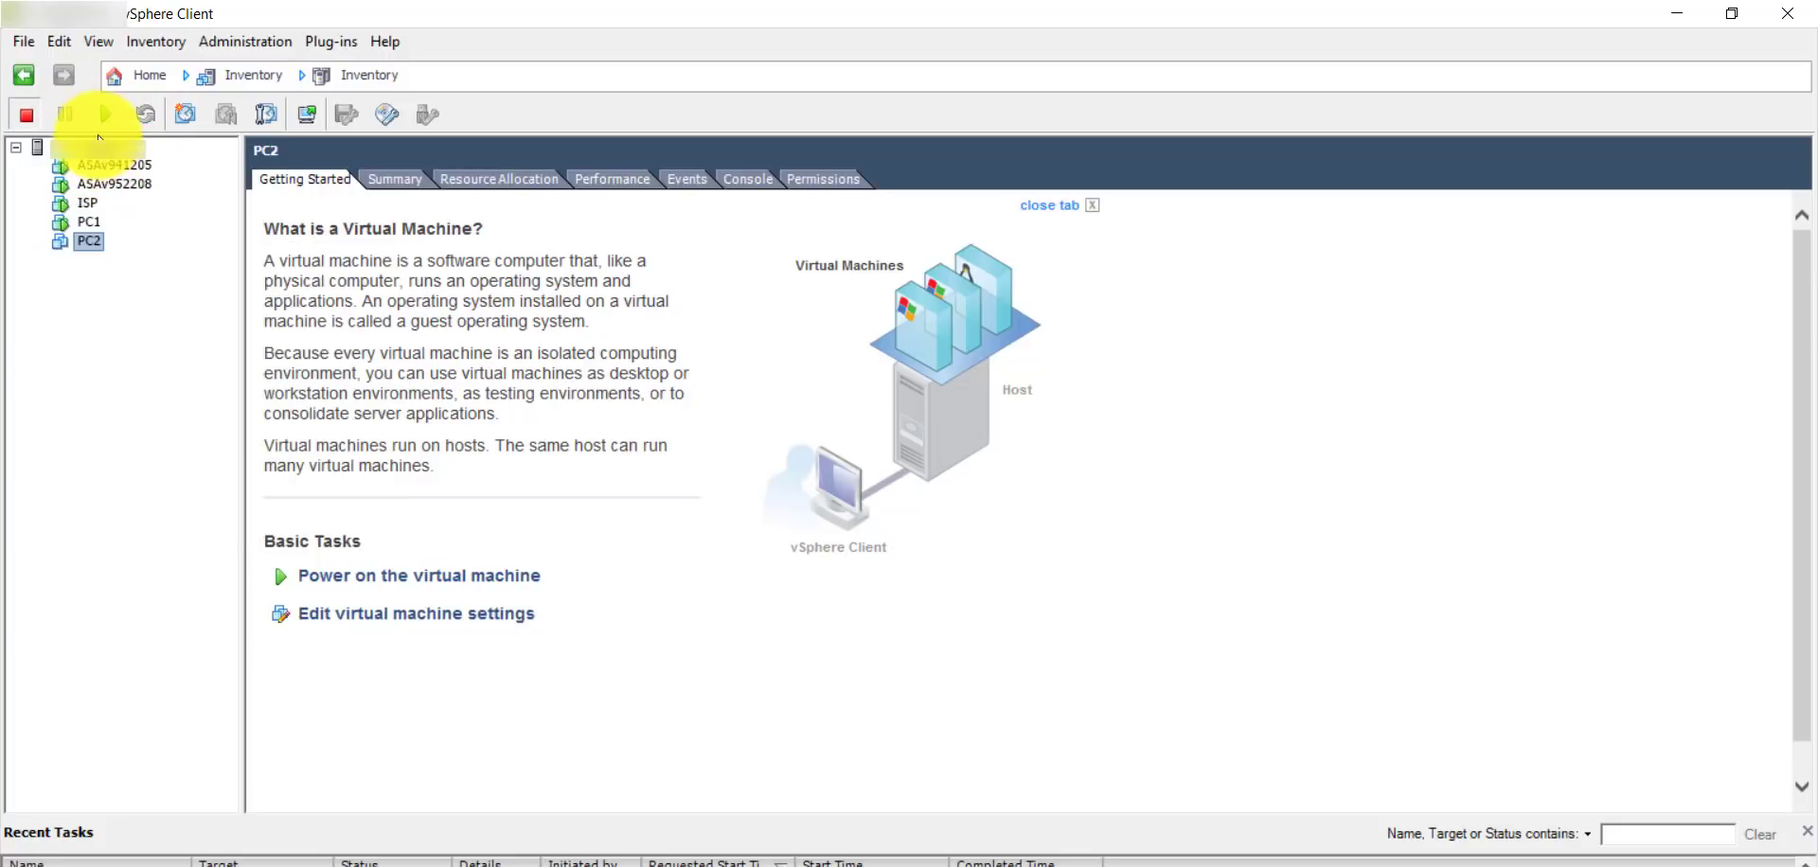
pyautogui.click(103, 118)
# Check which network is assigned to network adapter 1 in PC2's virtual machine settings.
pyautogui.rightClick(91, 237)
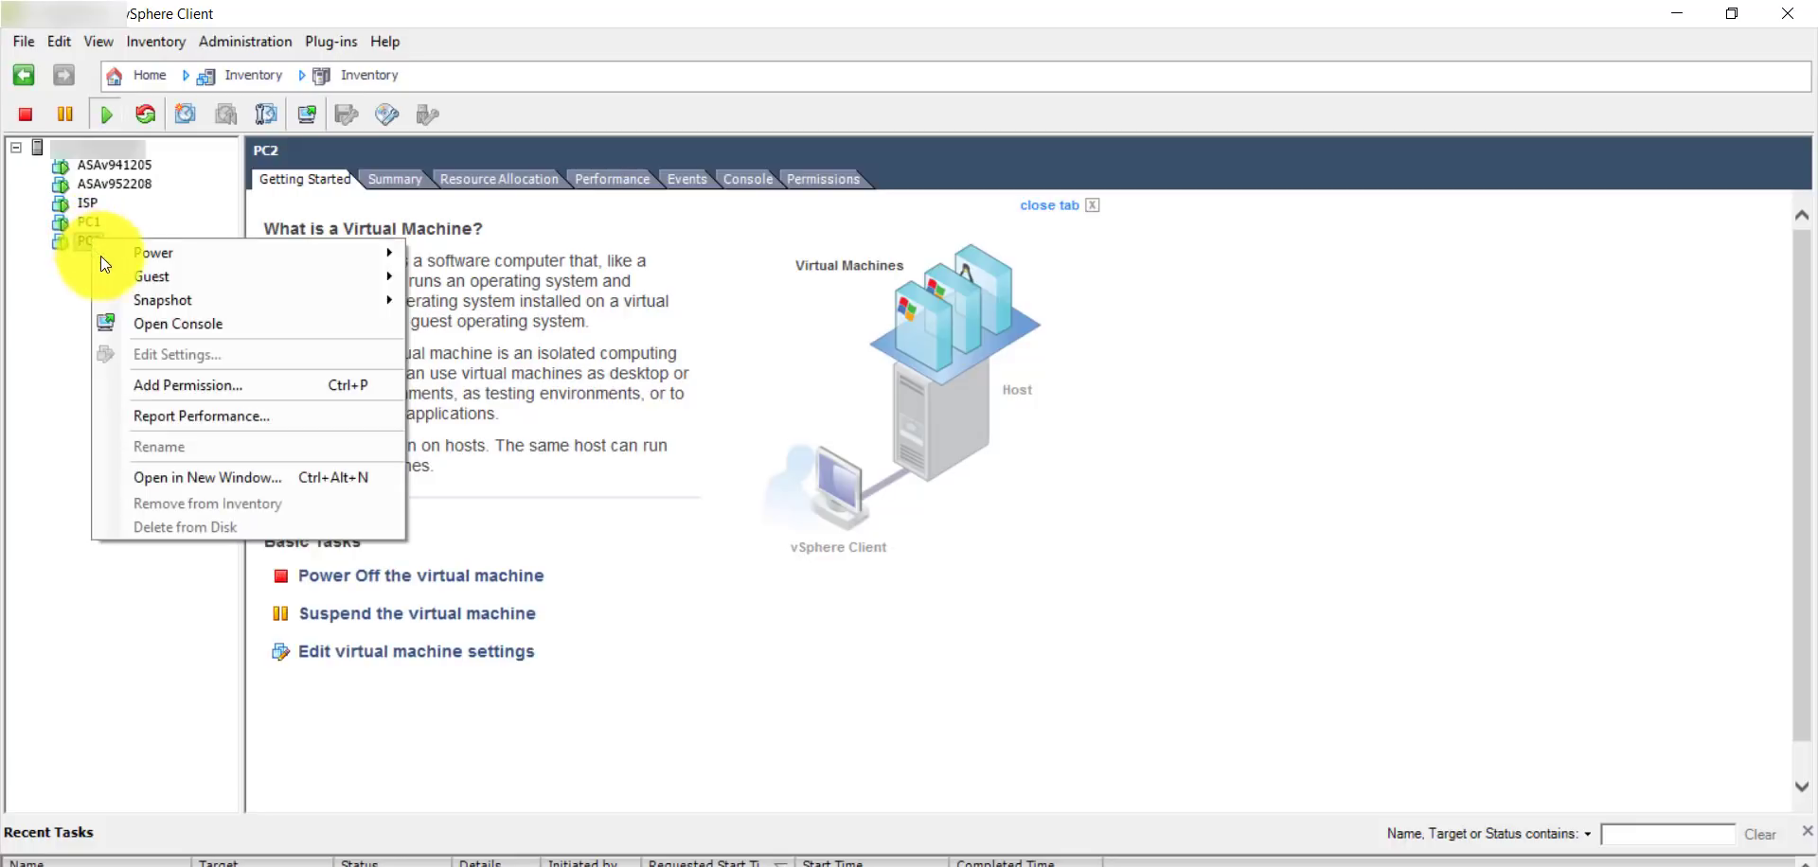
pyautogui.click(61, 336)
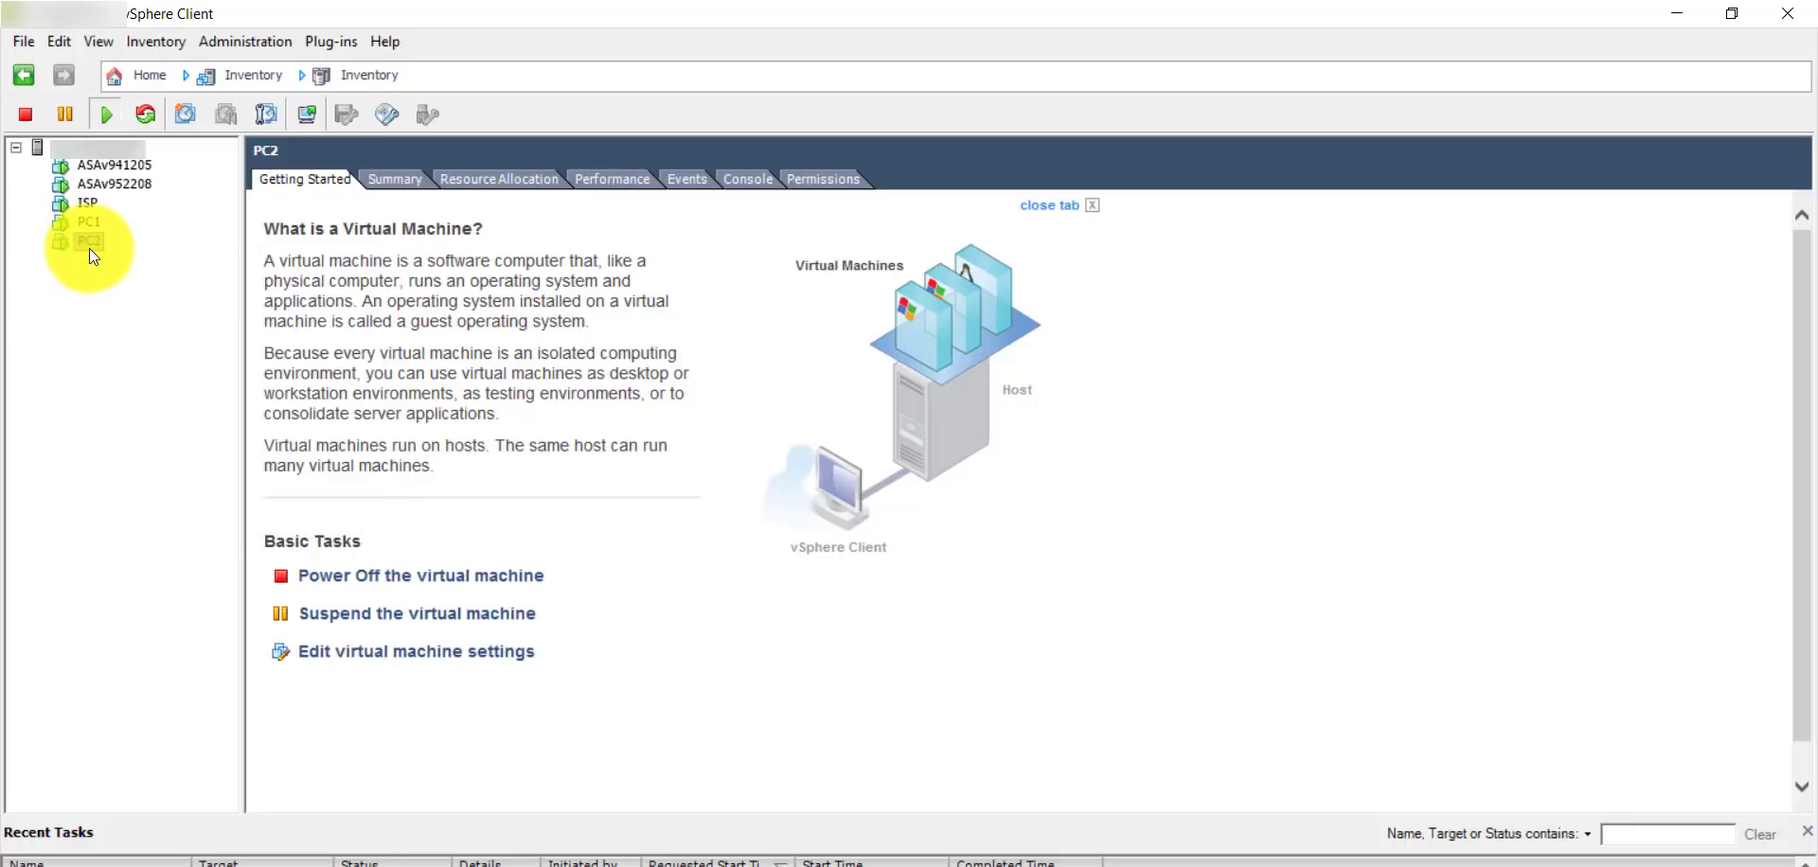
pyautogui.rightClick(89, 249)
pyautogui.click(162, 362)
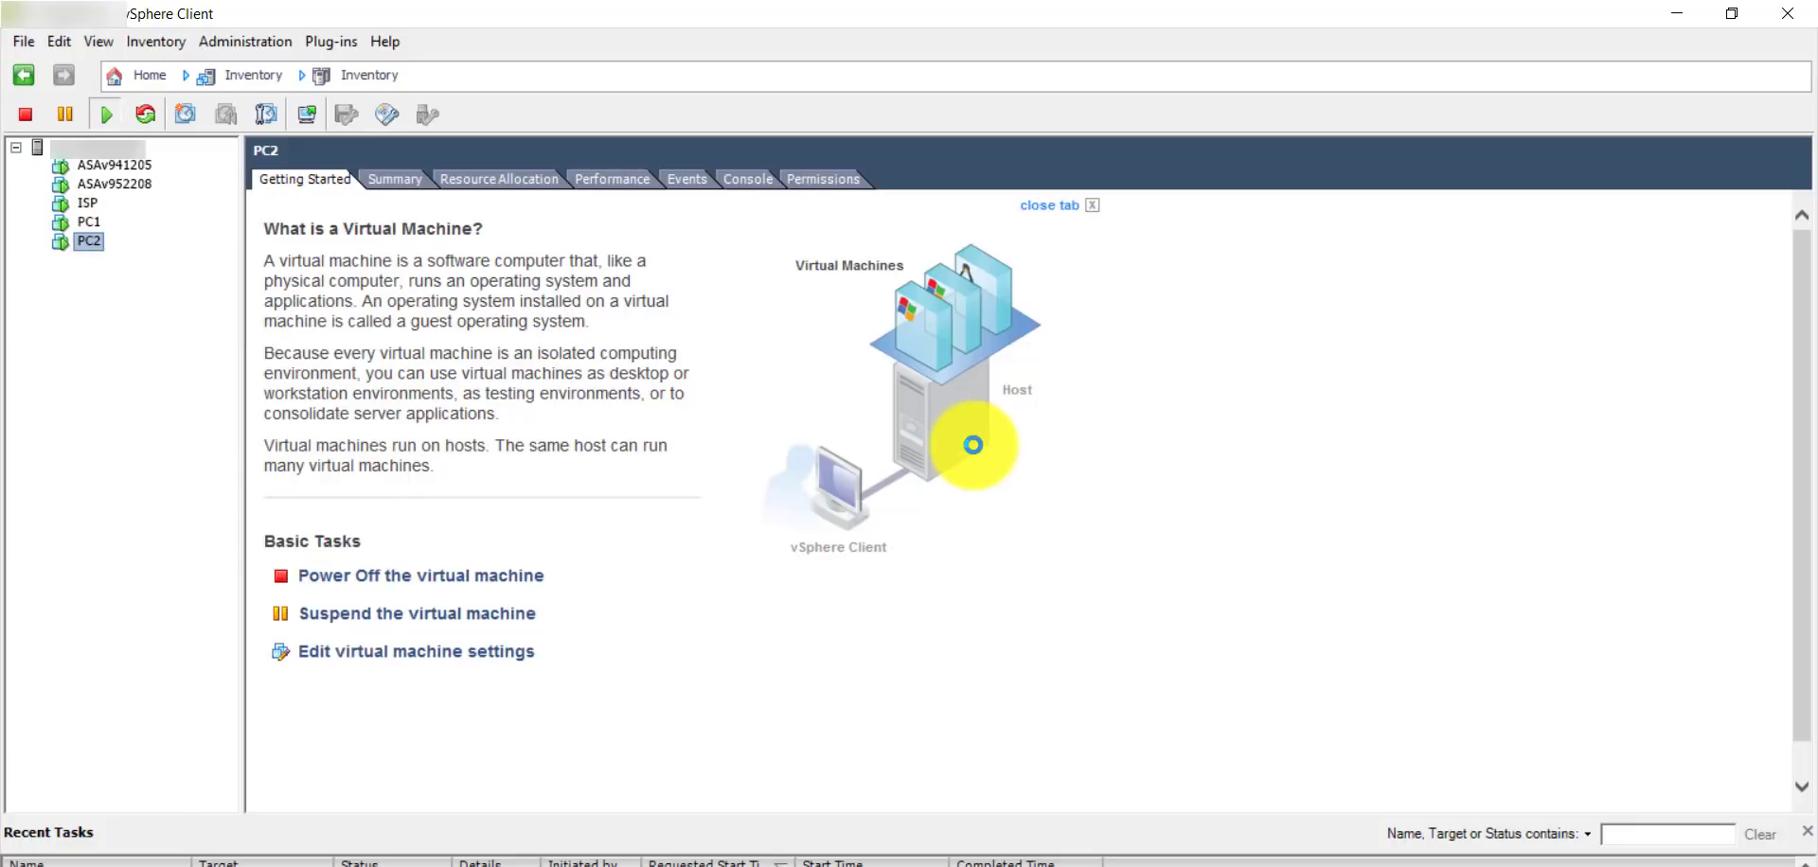
pyautogui.click(1093, 623)
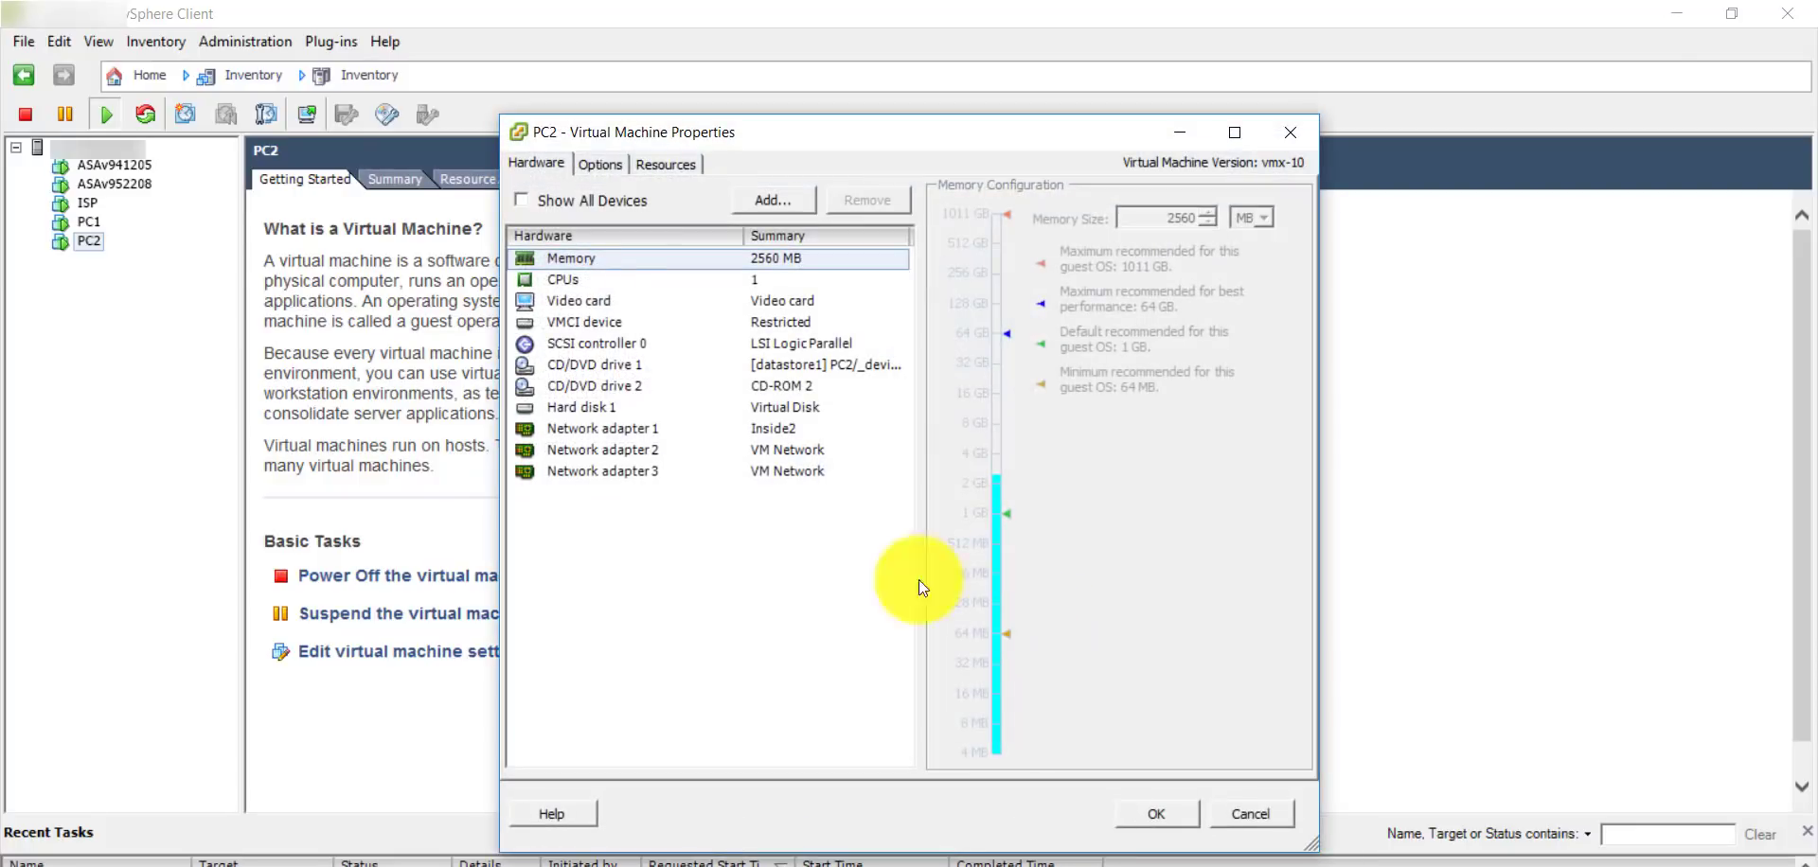
pyautogui.click(741, 429)
pyautogui.click(1182, 811)
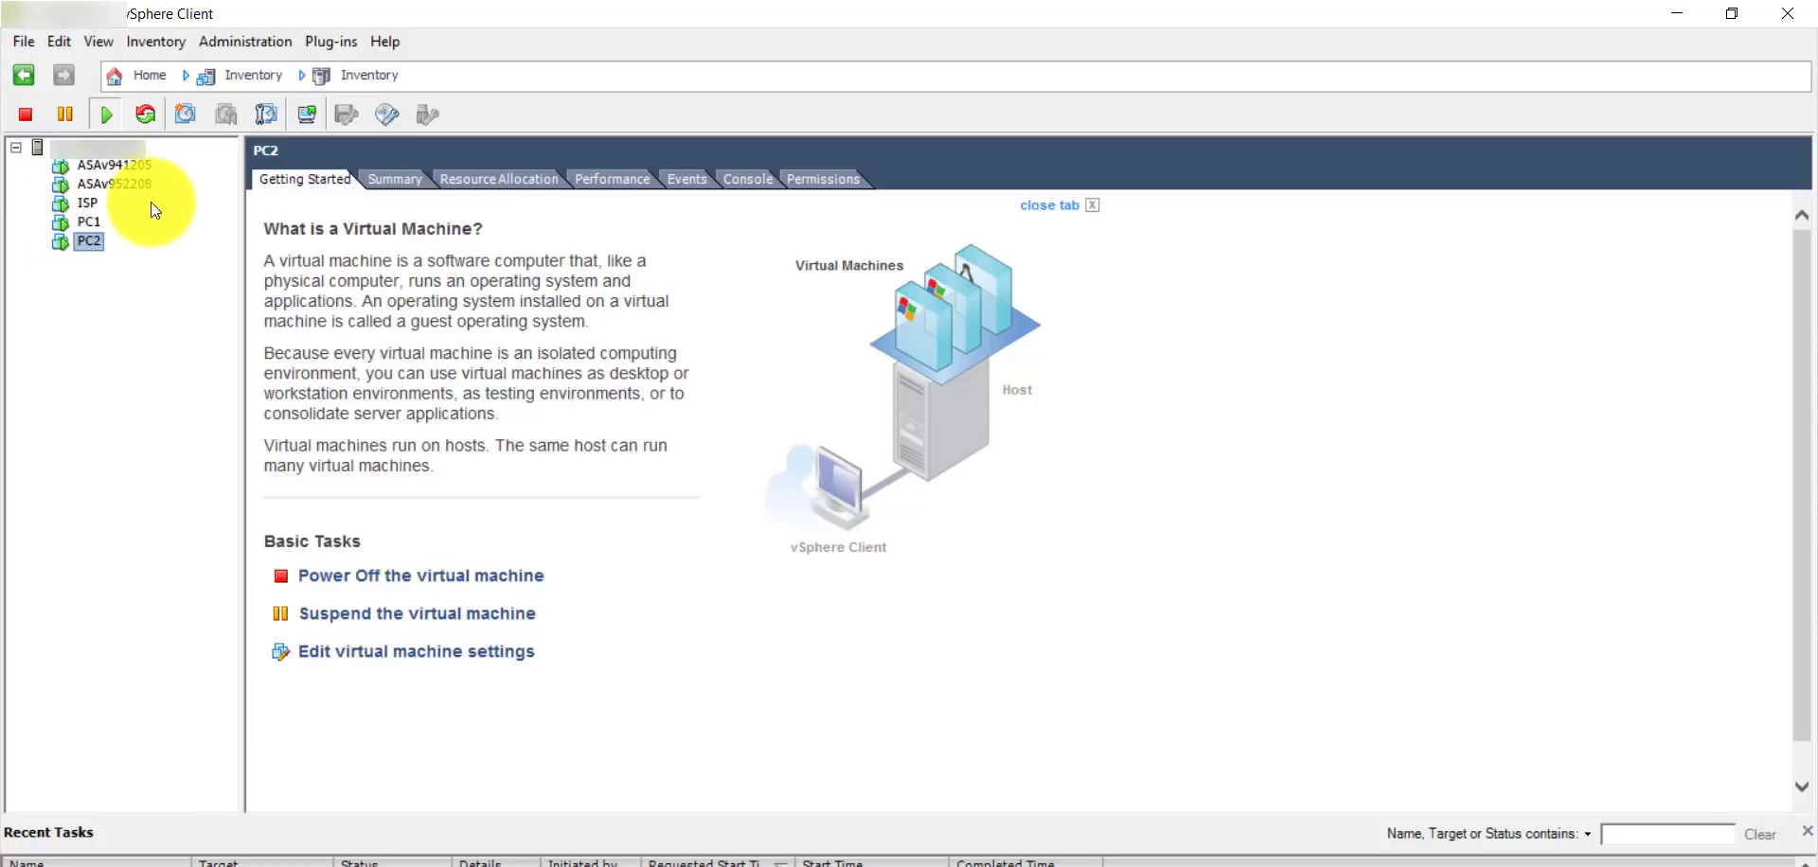
# Open the consoles of PC1 and PC2 to watch the routers boot.
pyautogui.click(96, 219)
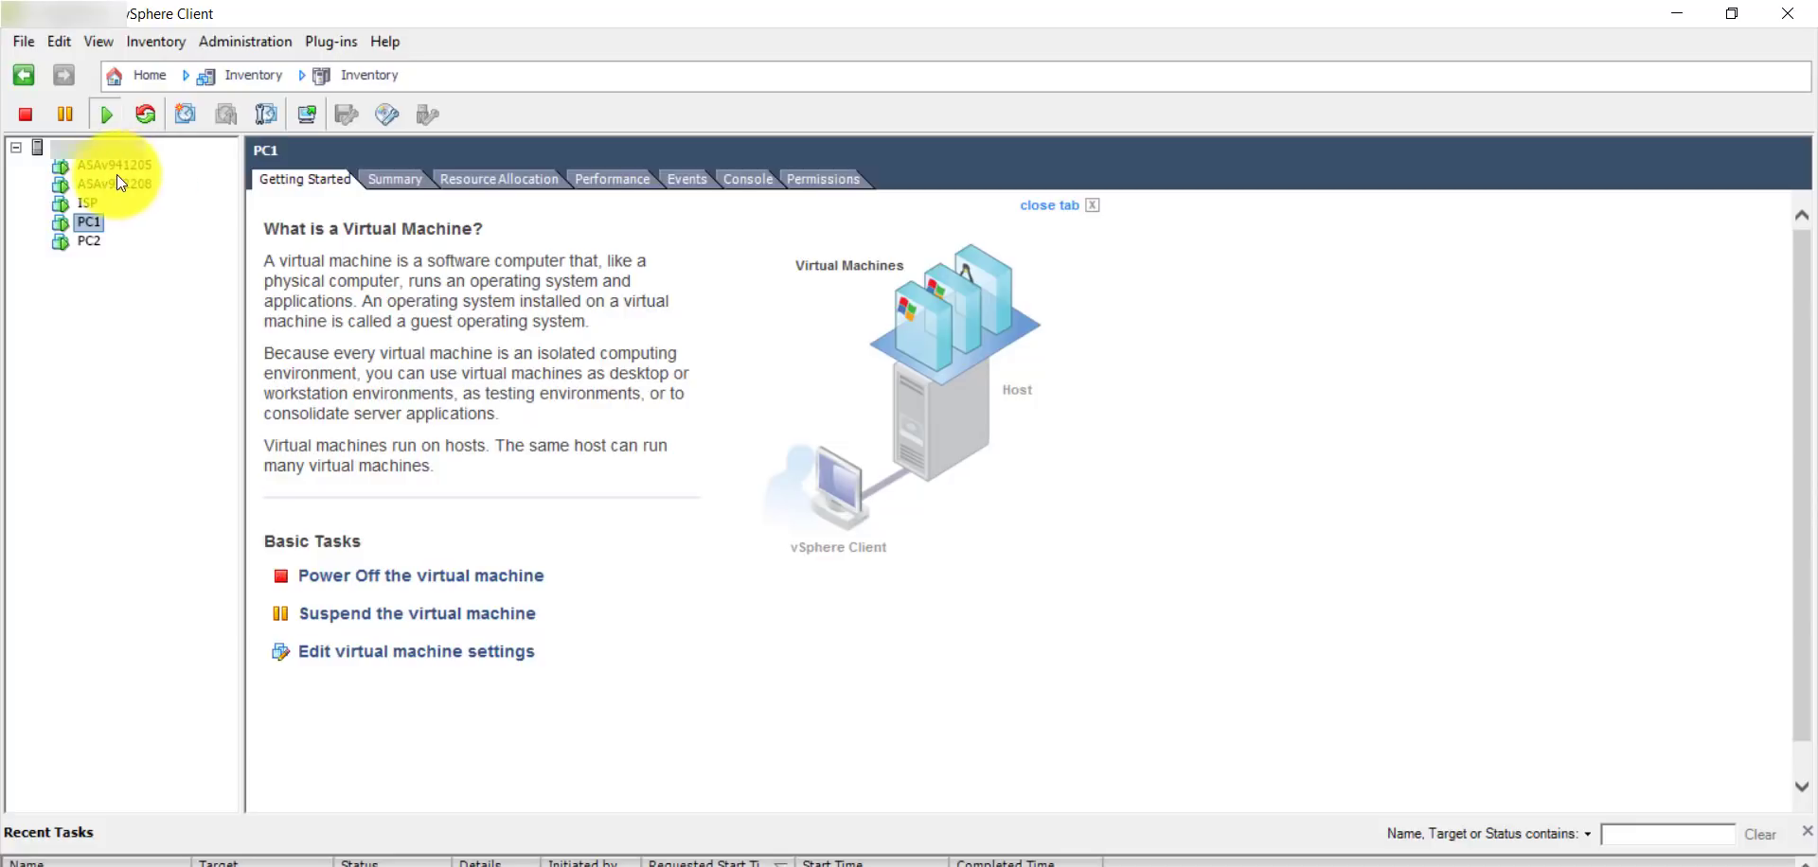
pyautogui.click(727, 180)
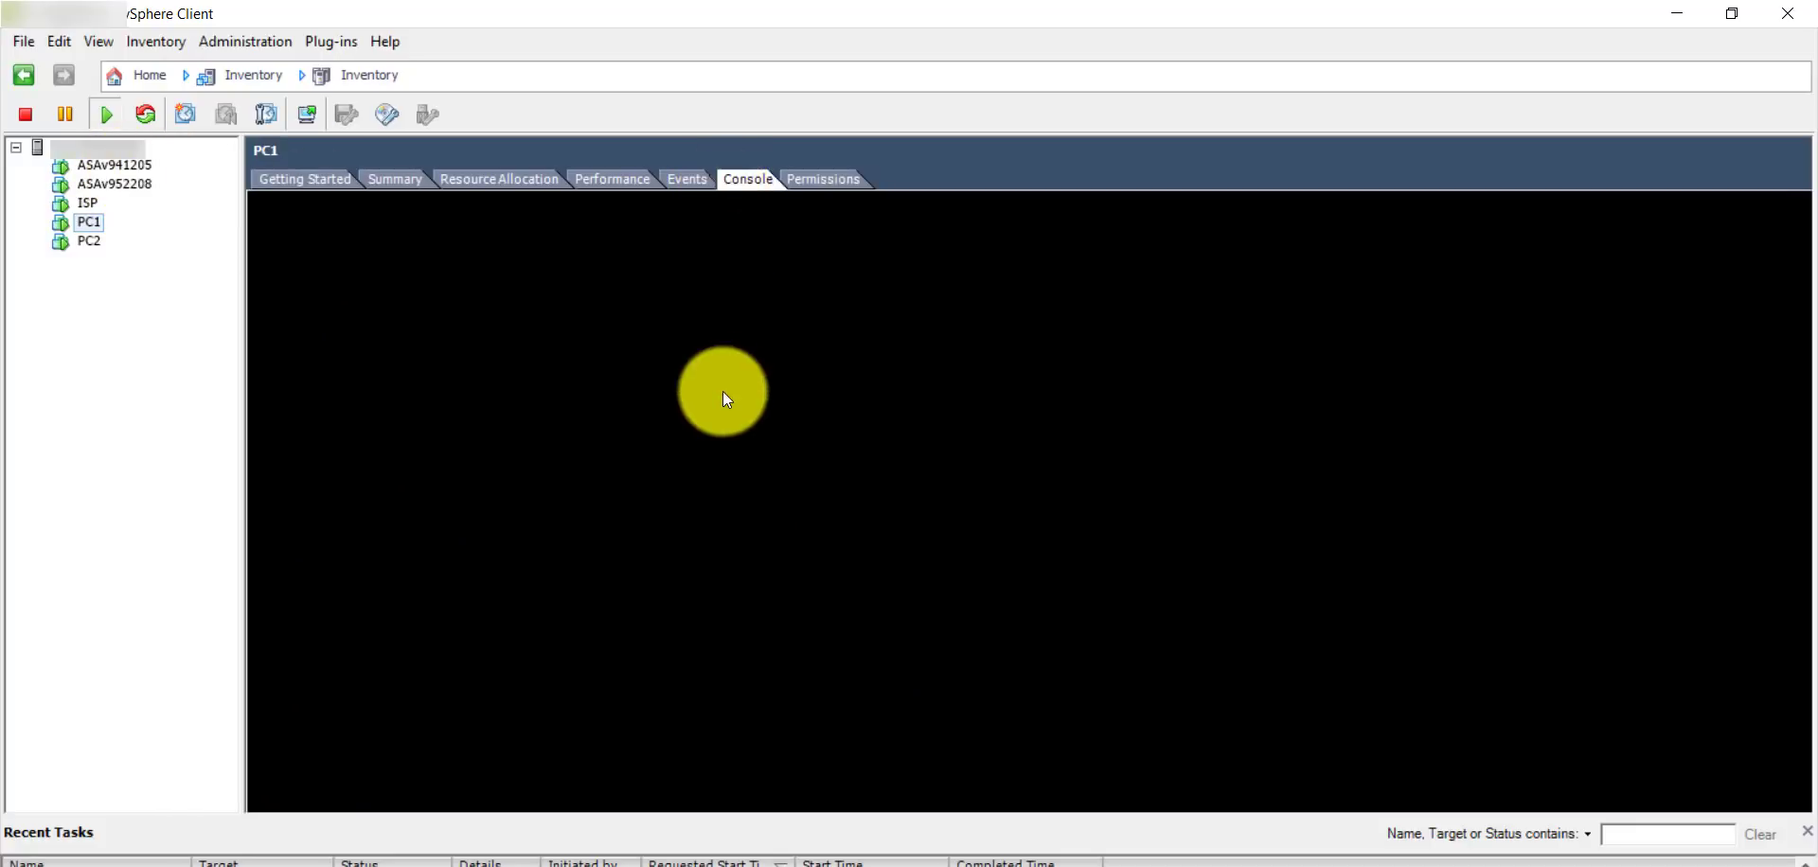
pyautogui.click(111, 242)
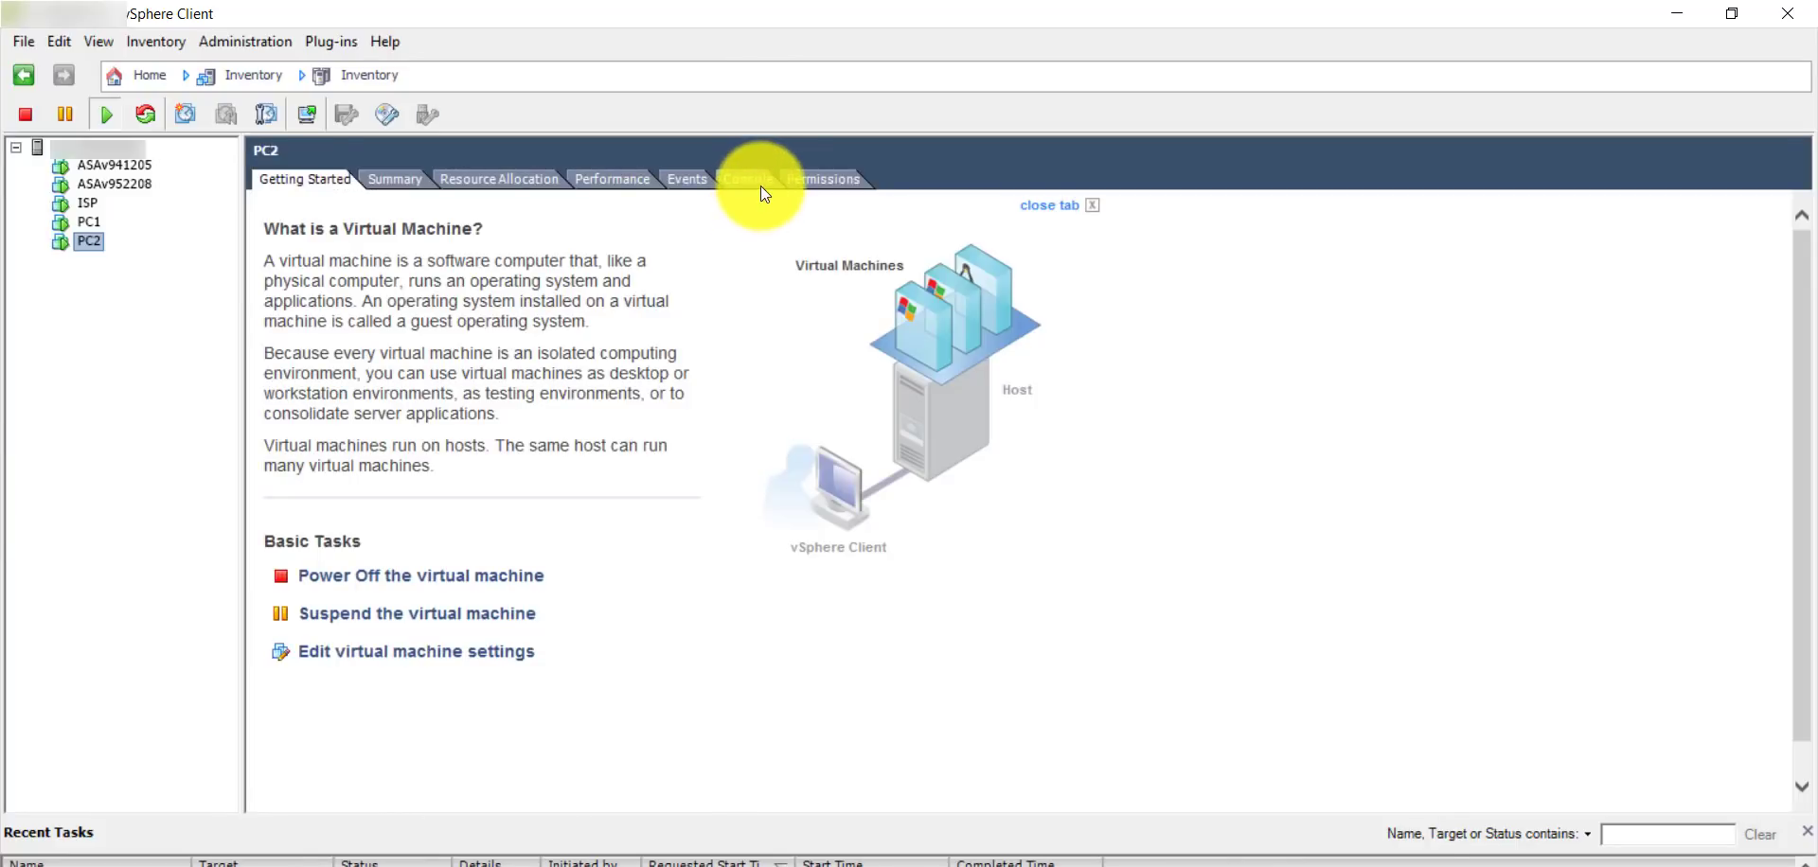
pyautogui.click(748, 180)
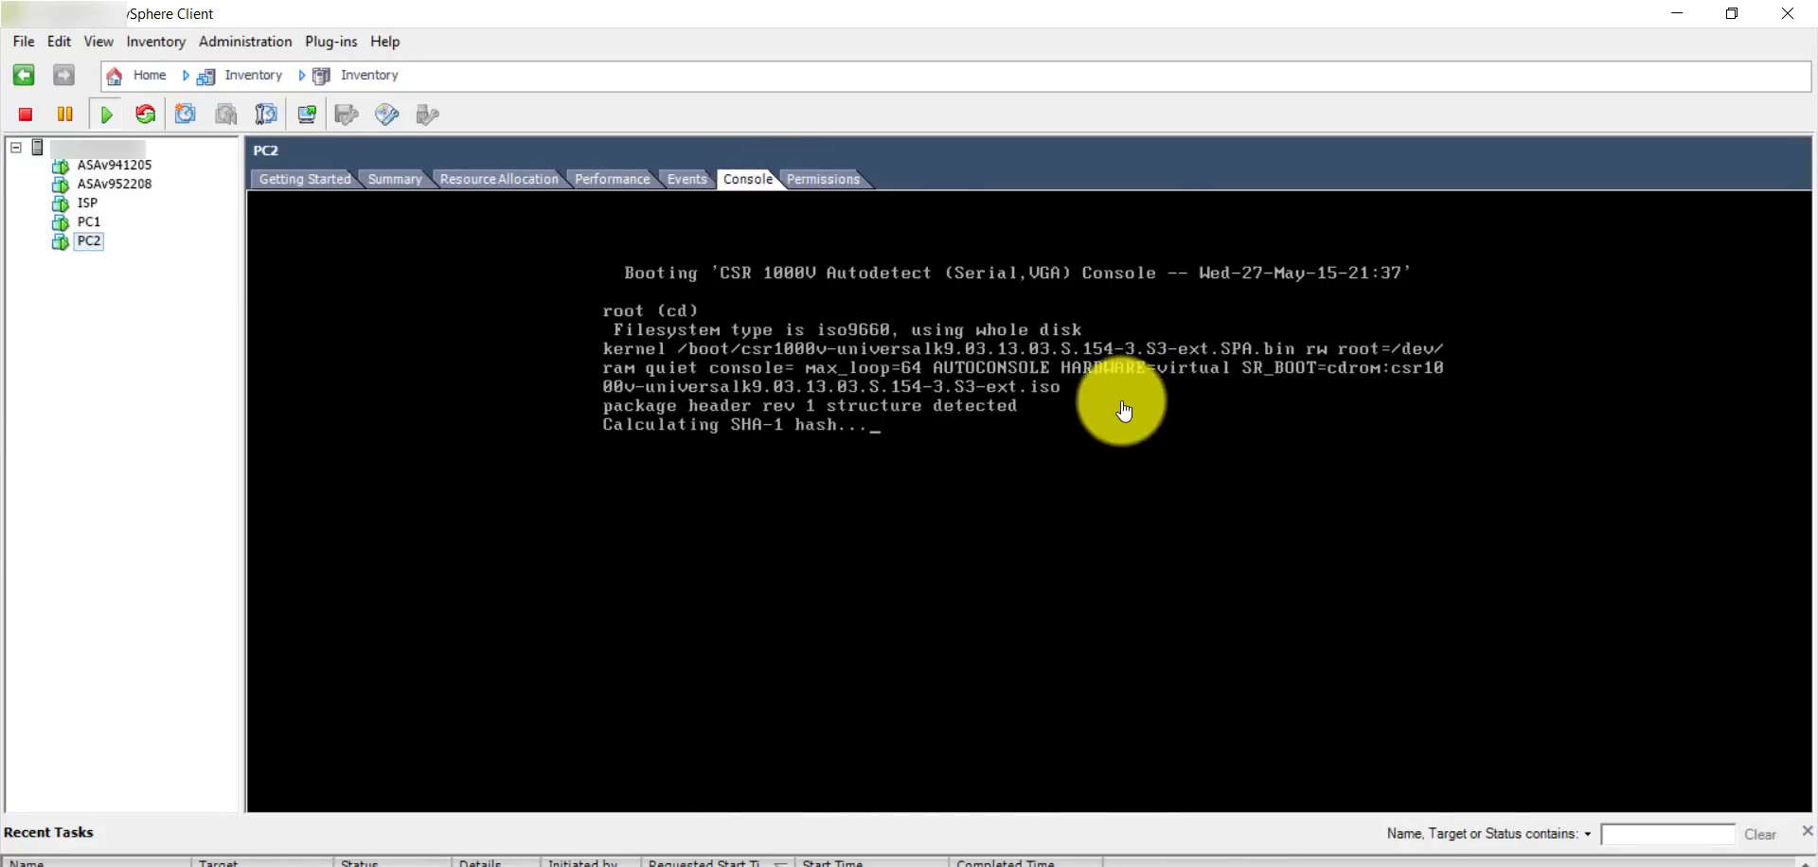
# Return to PC1's console and answer no to entering the initial configuration dialog.
pyautogui.click(89, 222)
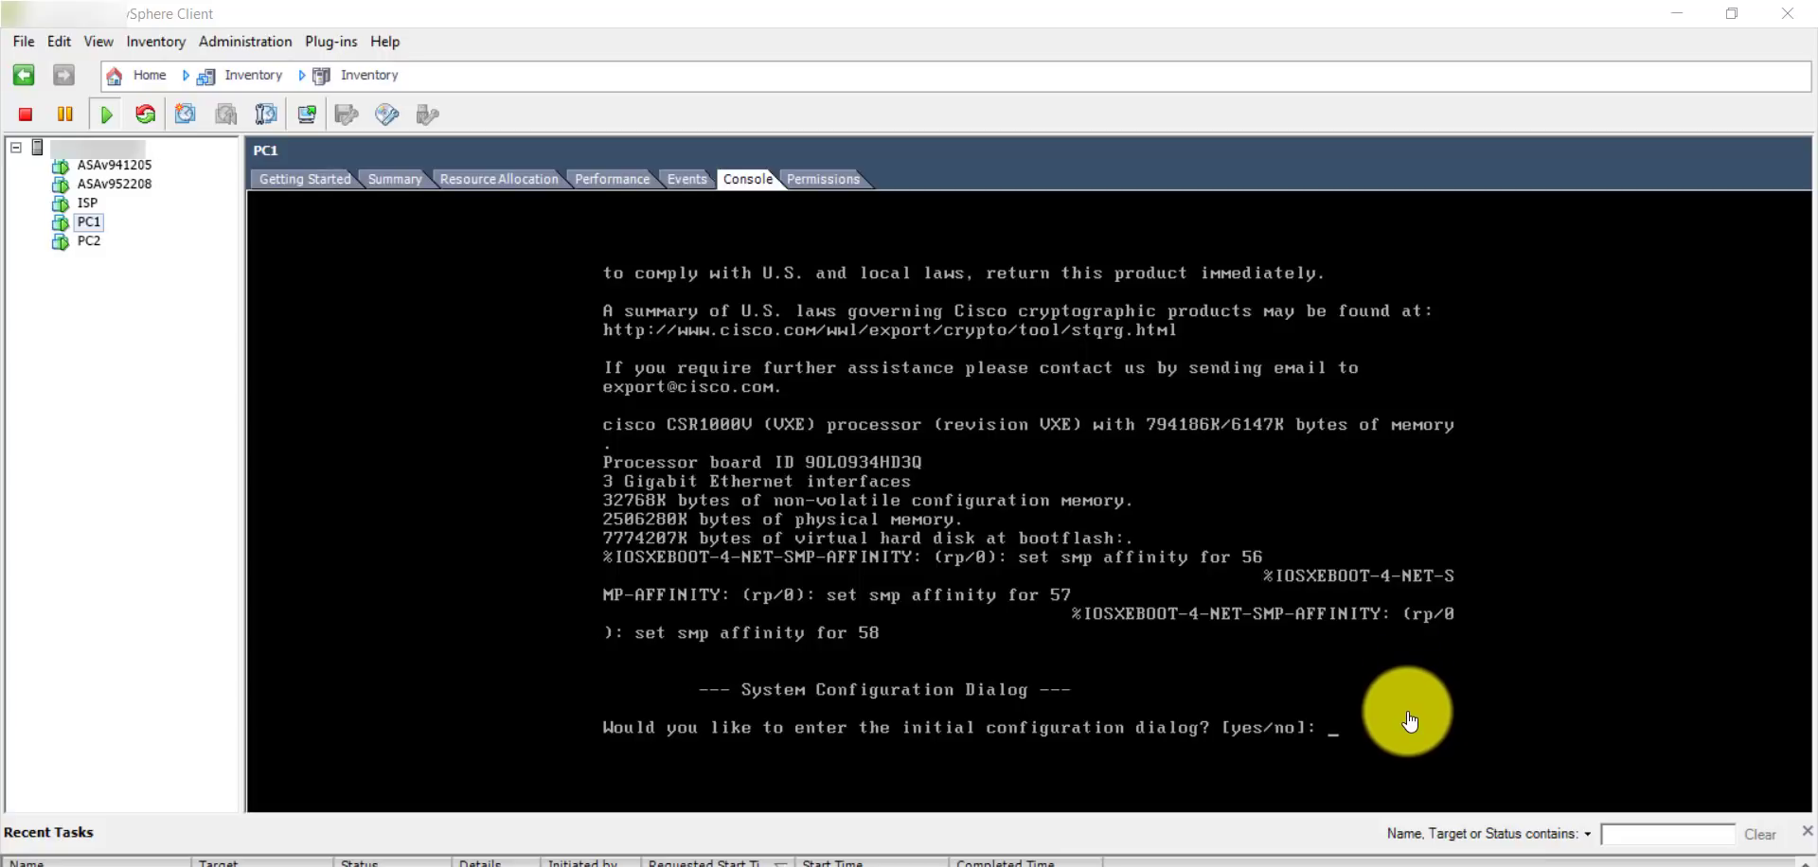
pyautogui.click(1410, 720)
pyautogui.write('no')
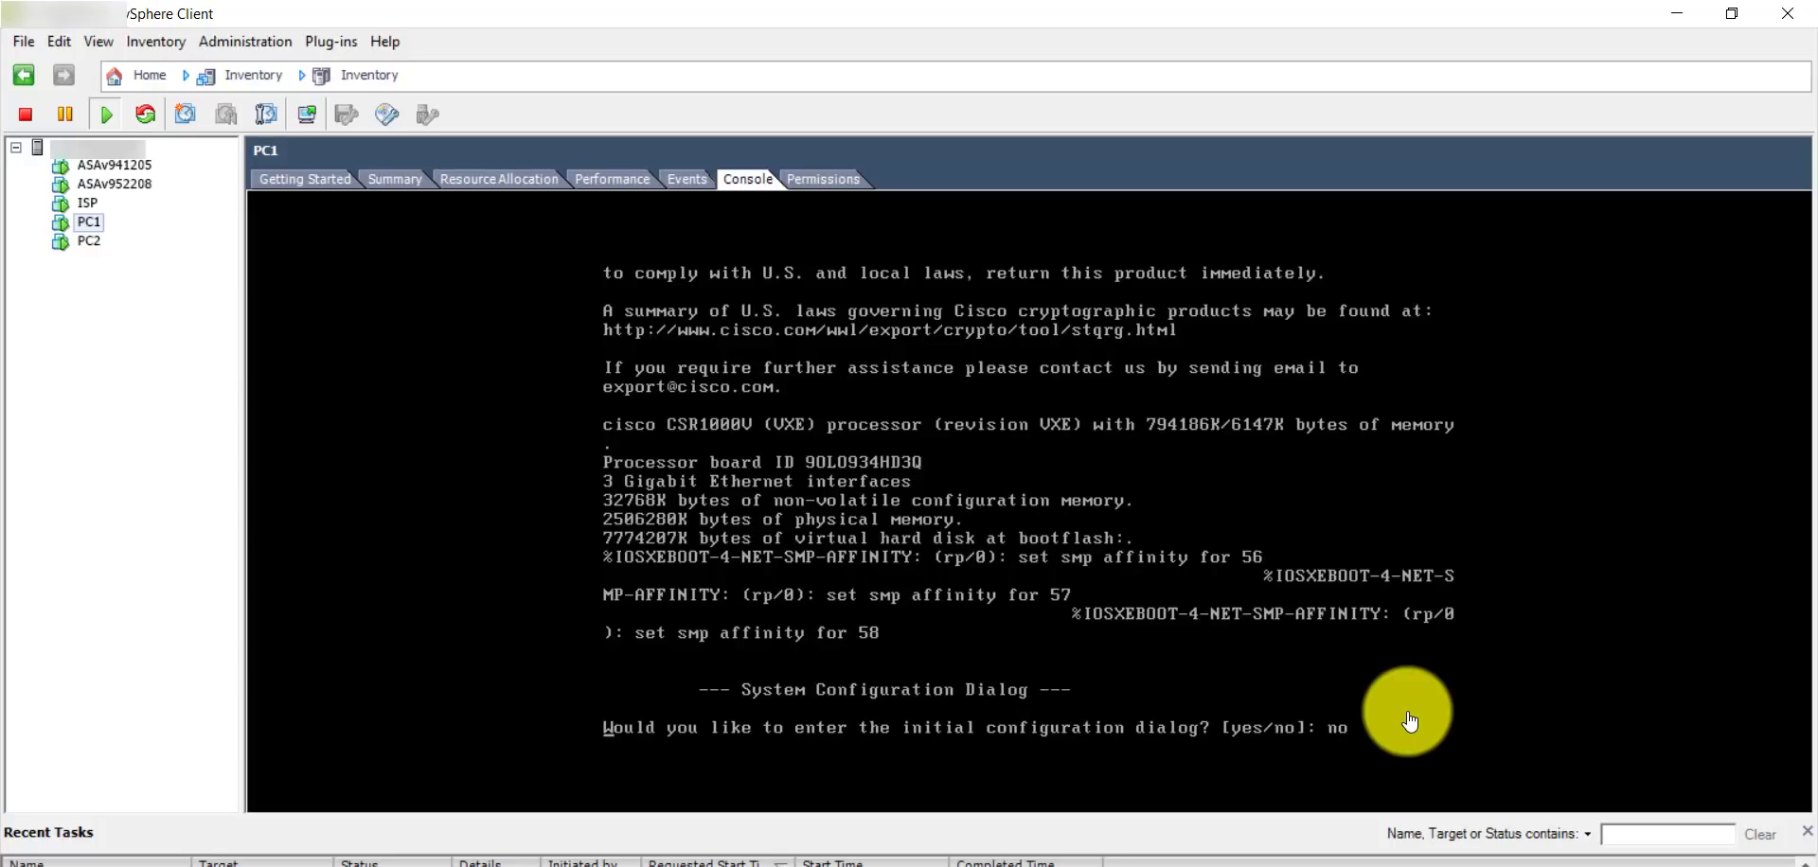
# Open PC2's console and answer no to entering the initial configuration dialog.
pyautogui.click(95, 241)
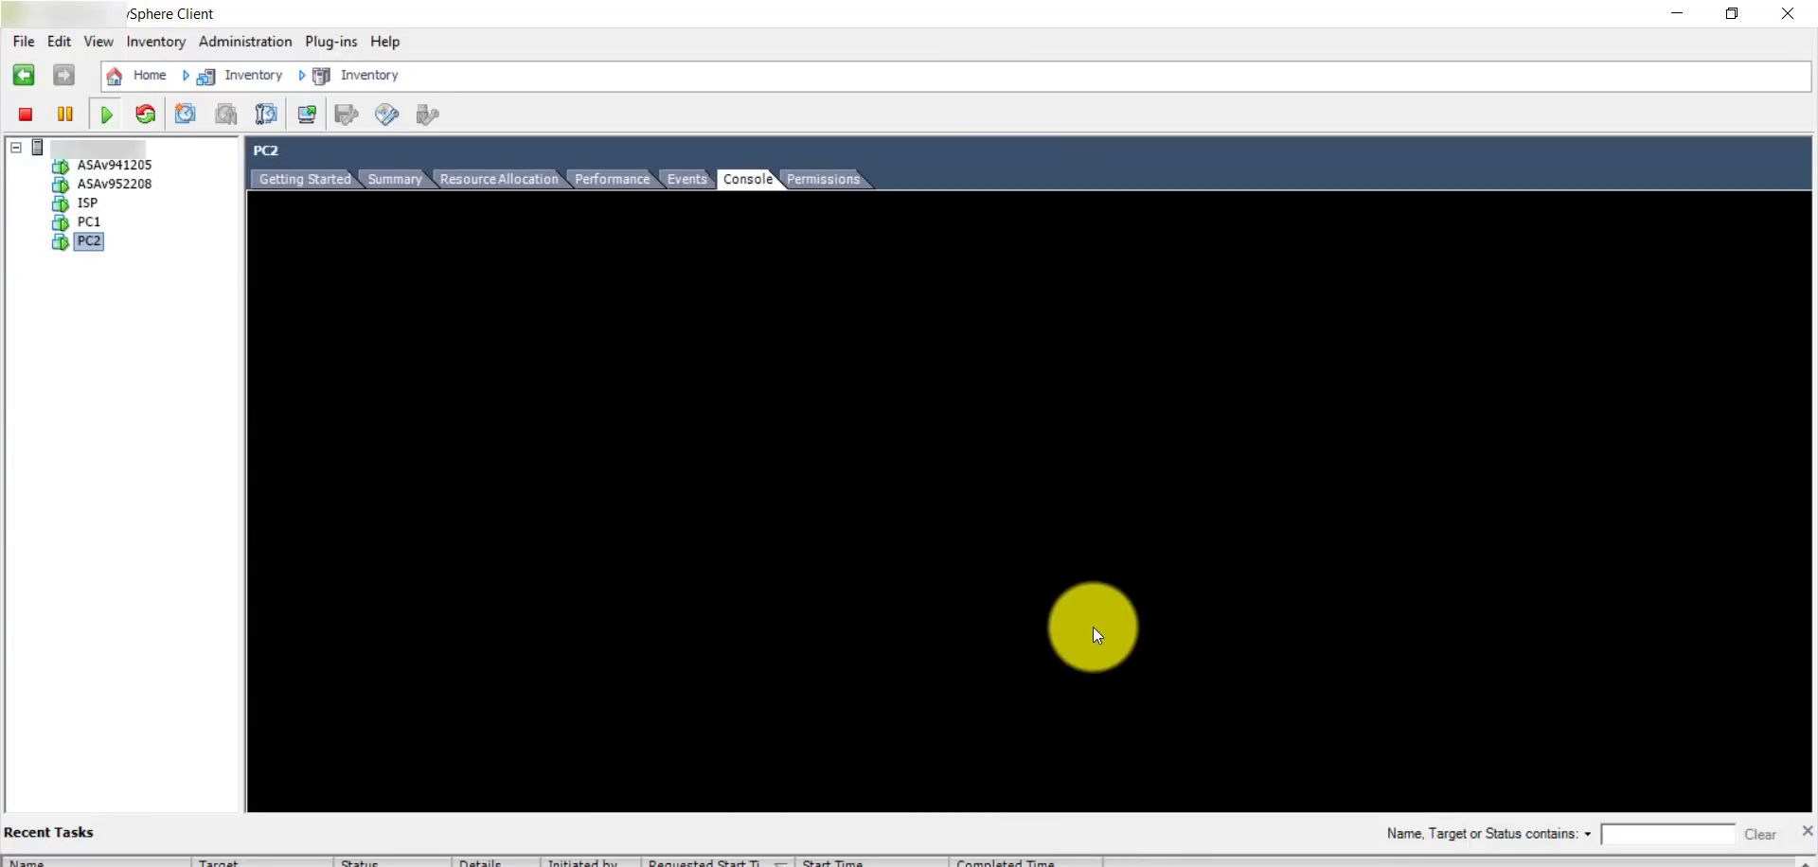
pyautogui.write('no')
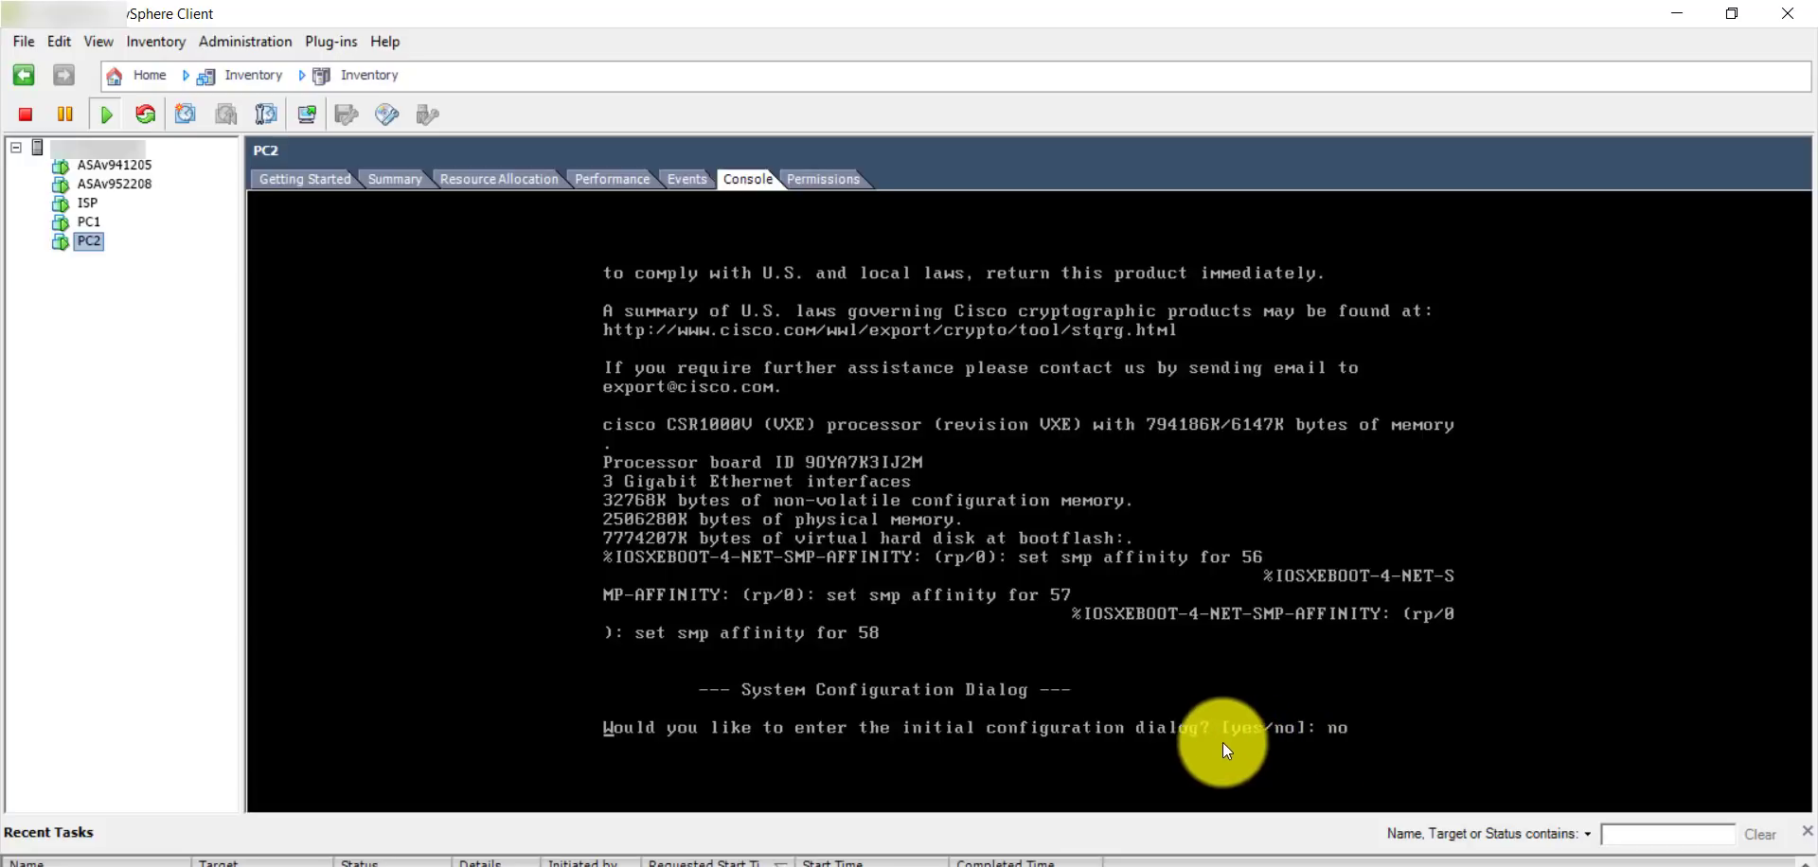
pyautogui.press('Return')
pyautogui.press('Return')
pyautogui.press('Return')
pyautogui.press('Return')
pyautogui.press('Return')
pyautogui.press('Return')
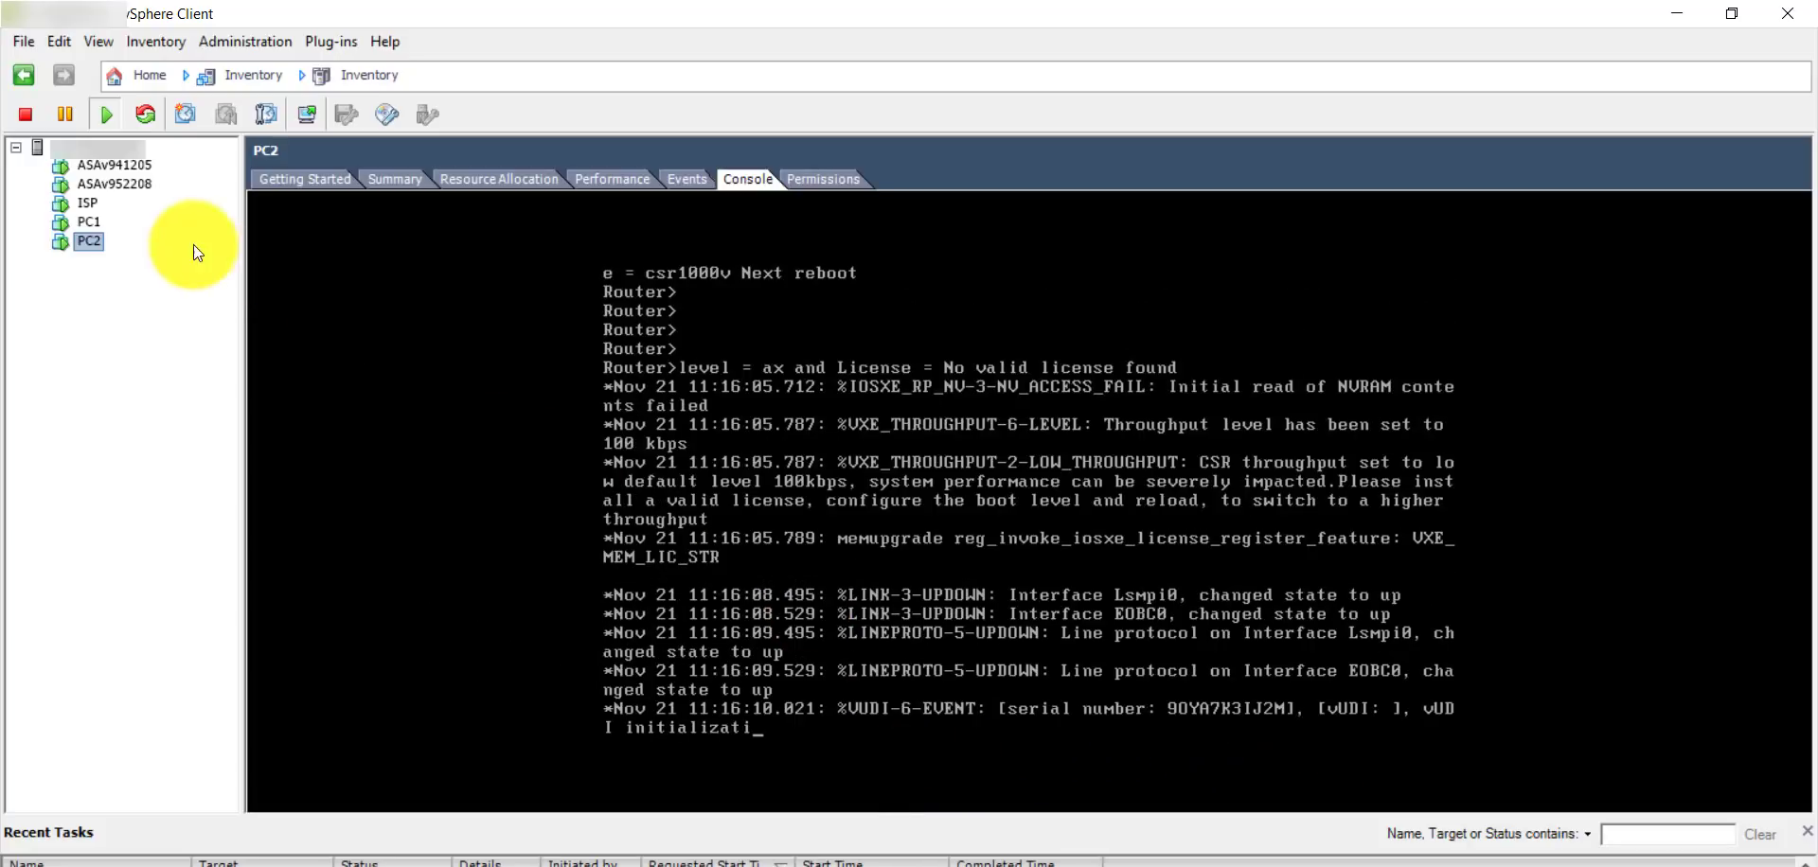
# Return to PC1's console, bring up the router prompt and enter privileged EXEC mode.
pyautogui.click(94, 221)
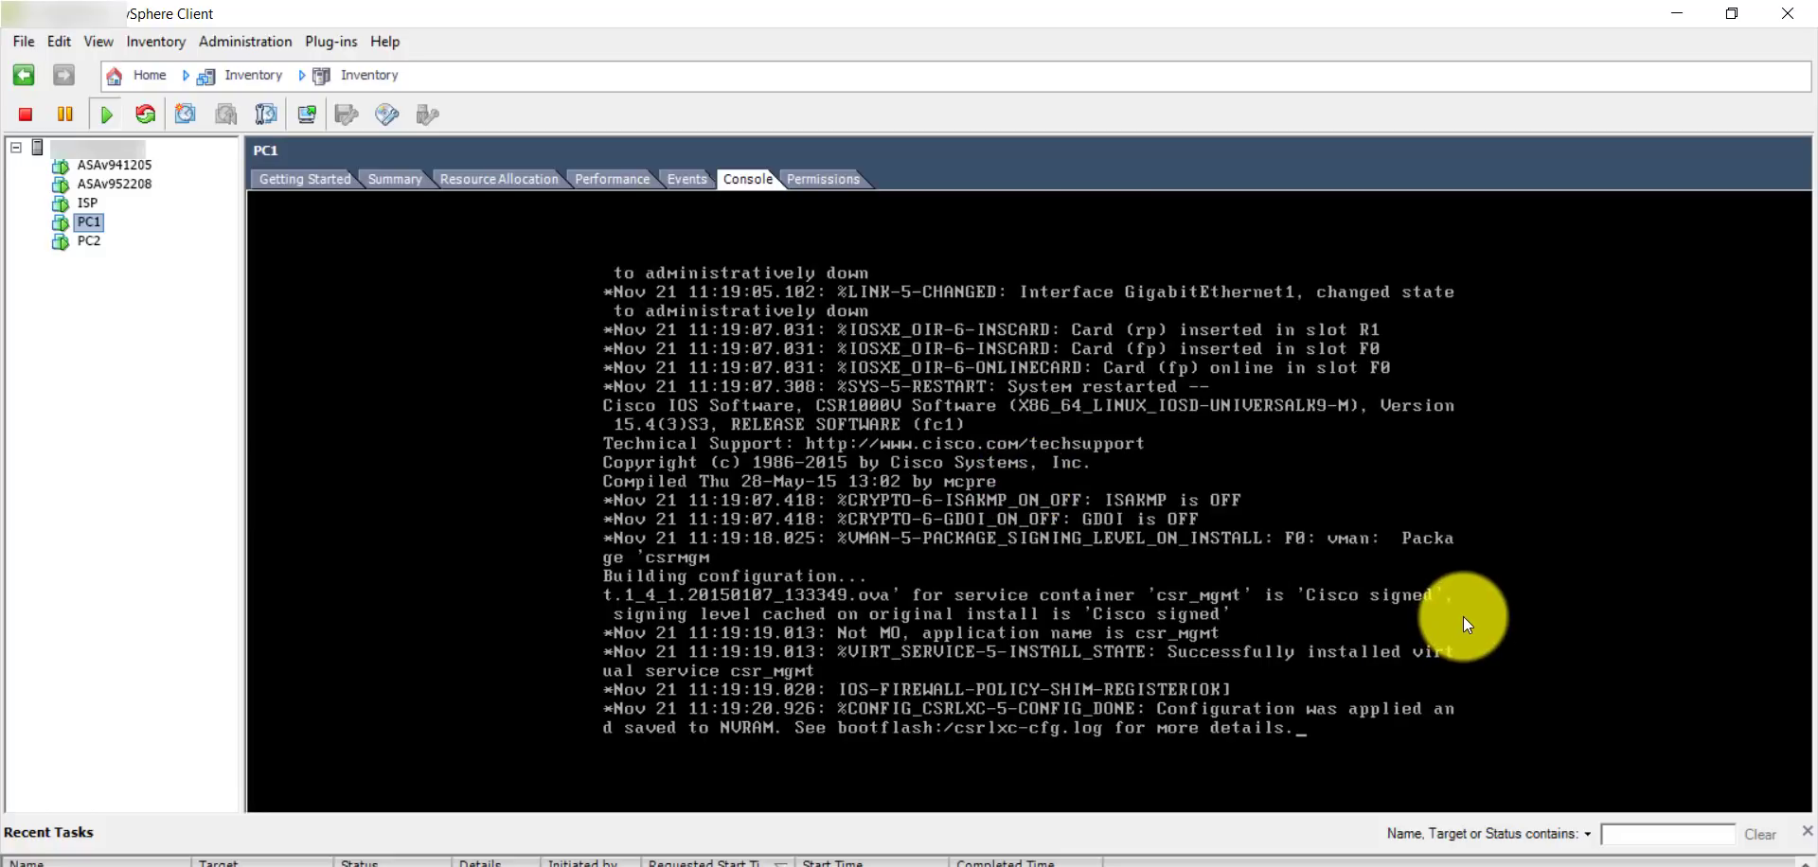
pyautogui.click(1031, 502)
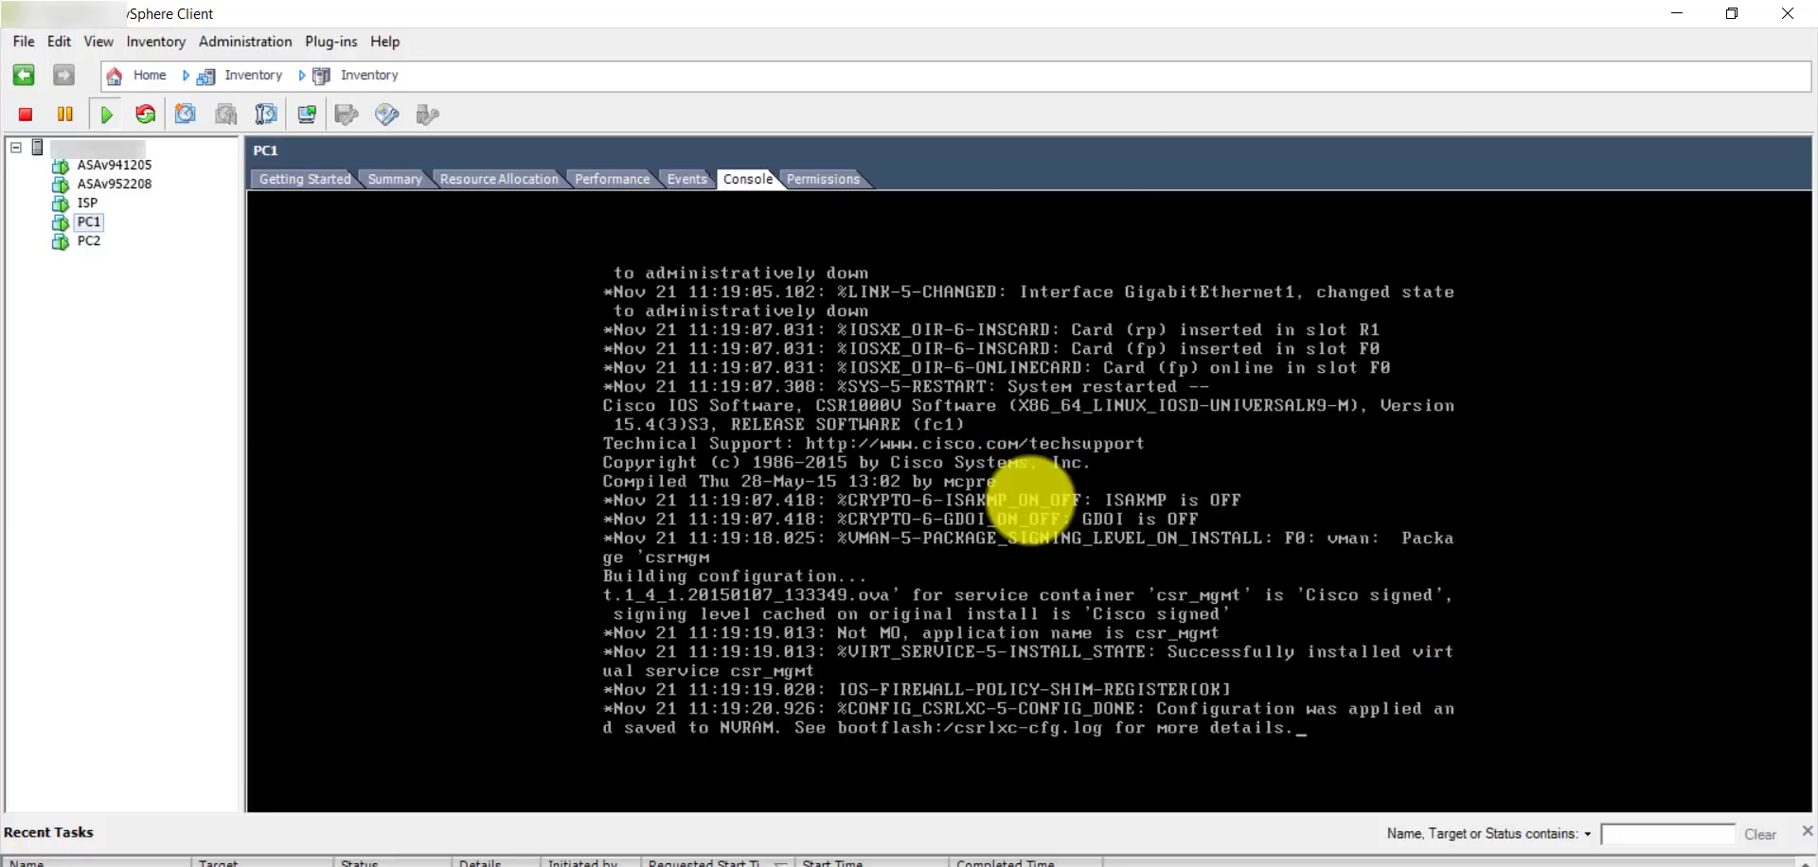
pyautogui.press('Return')
pyautogui.press('Return')
pyautogui.press('Return')
pyautogui.press('Return')
pyautogui.press('Return')
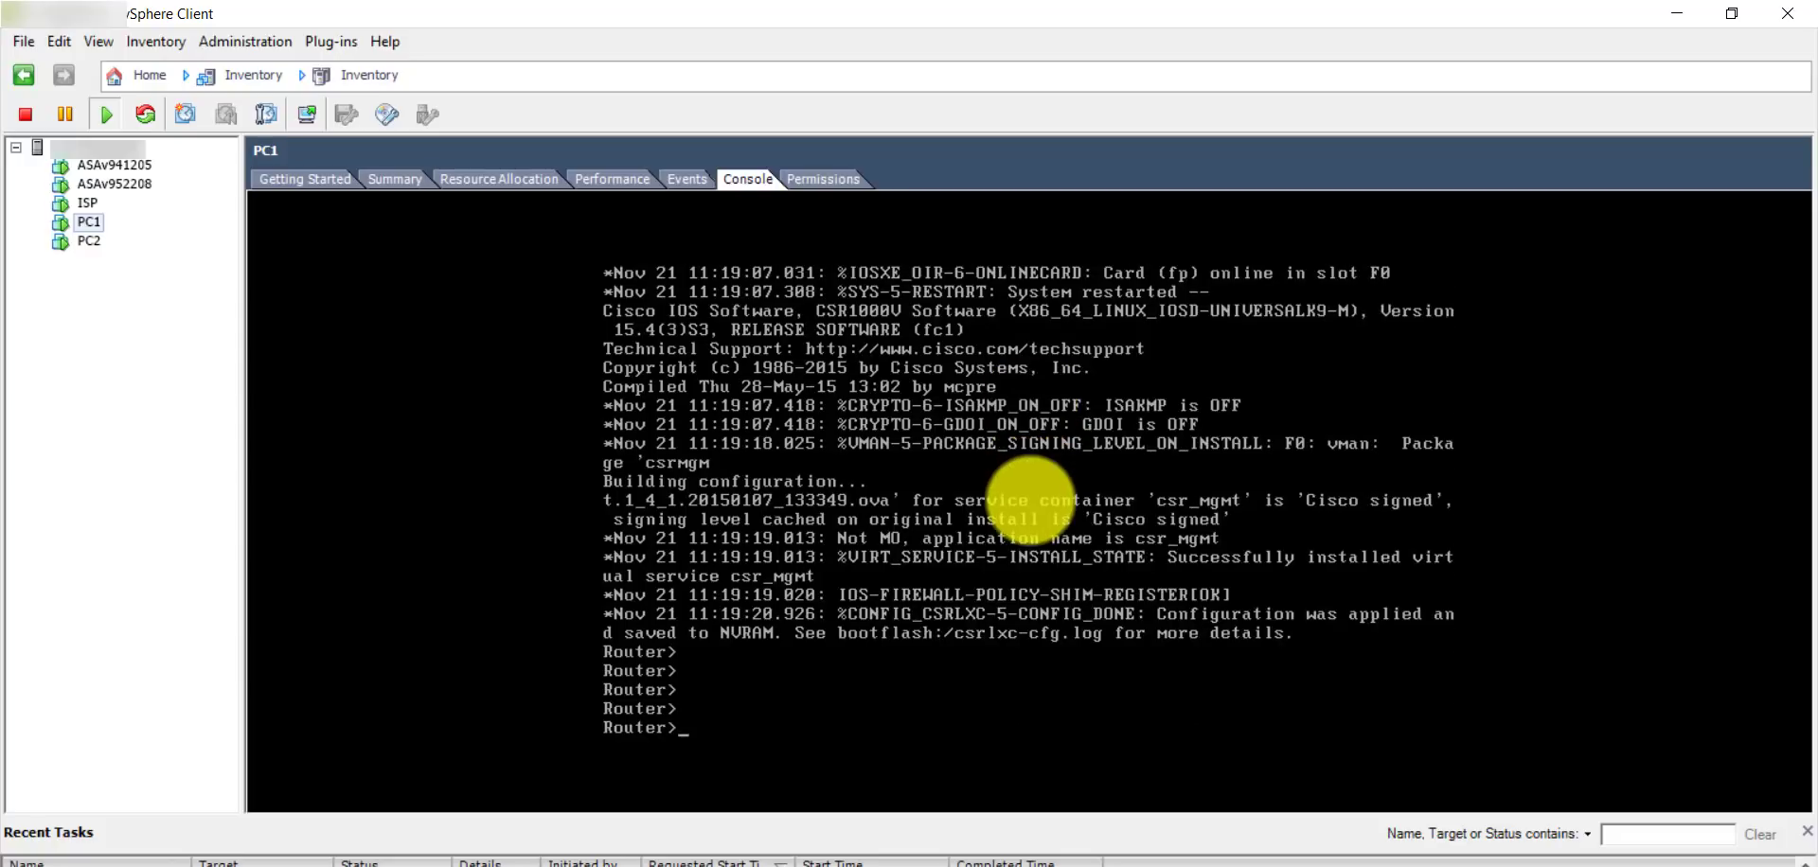
pyautogui.press('Return')
pyautogui.press('Return')
pyautogui.press('Return')
pyautogui.write('en')
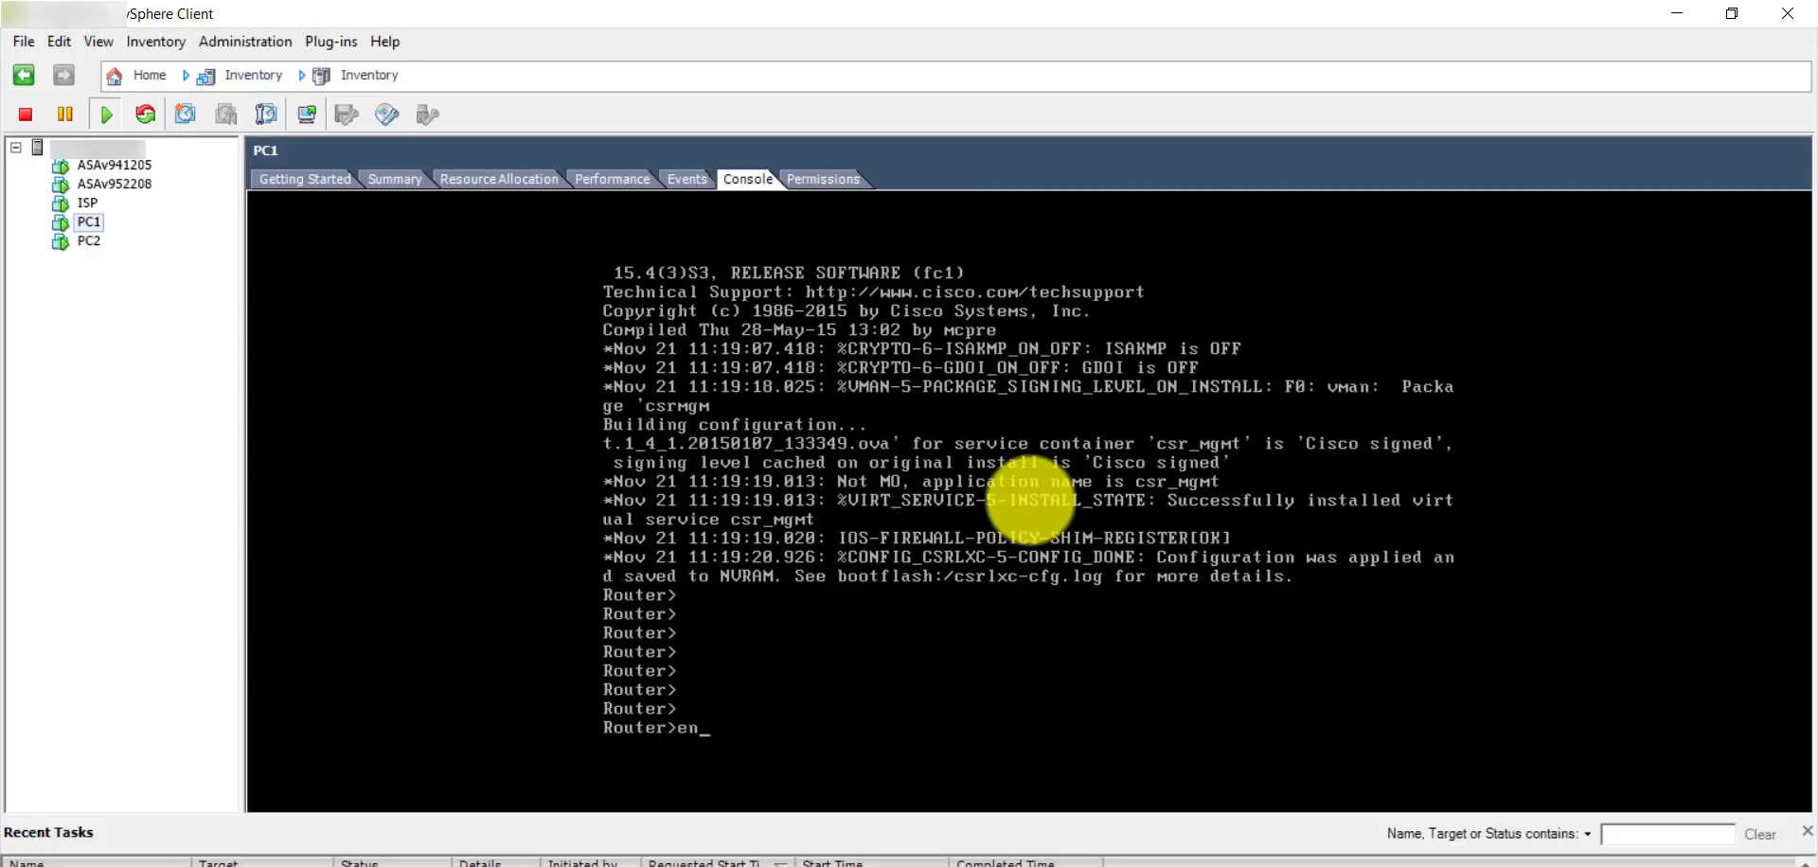
pyautogui.press('Return')
pyautogui.press('Return')
pyautogui.press('Return')
pyautogui.press('Return')
pyautogui.press('Return')
pyautogui.press('Return')
pyautogui.press('Return')
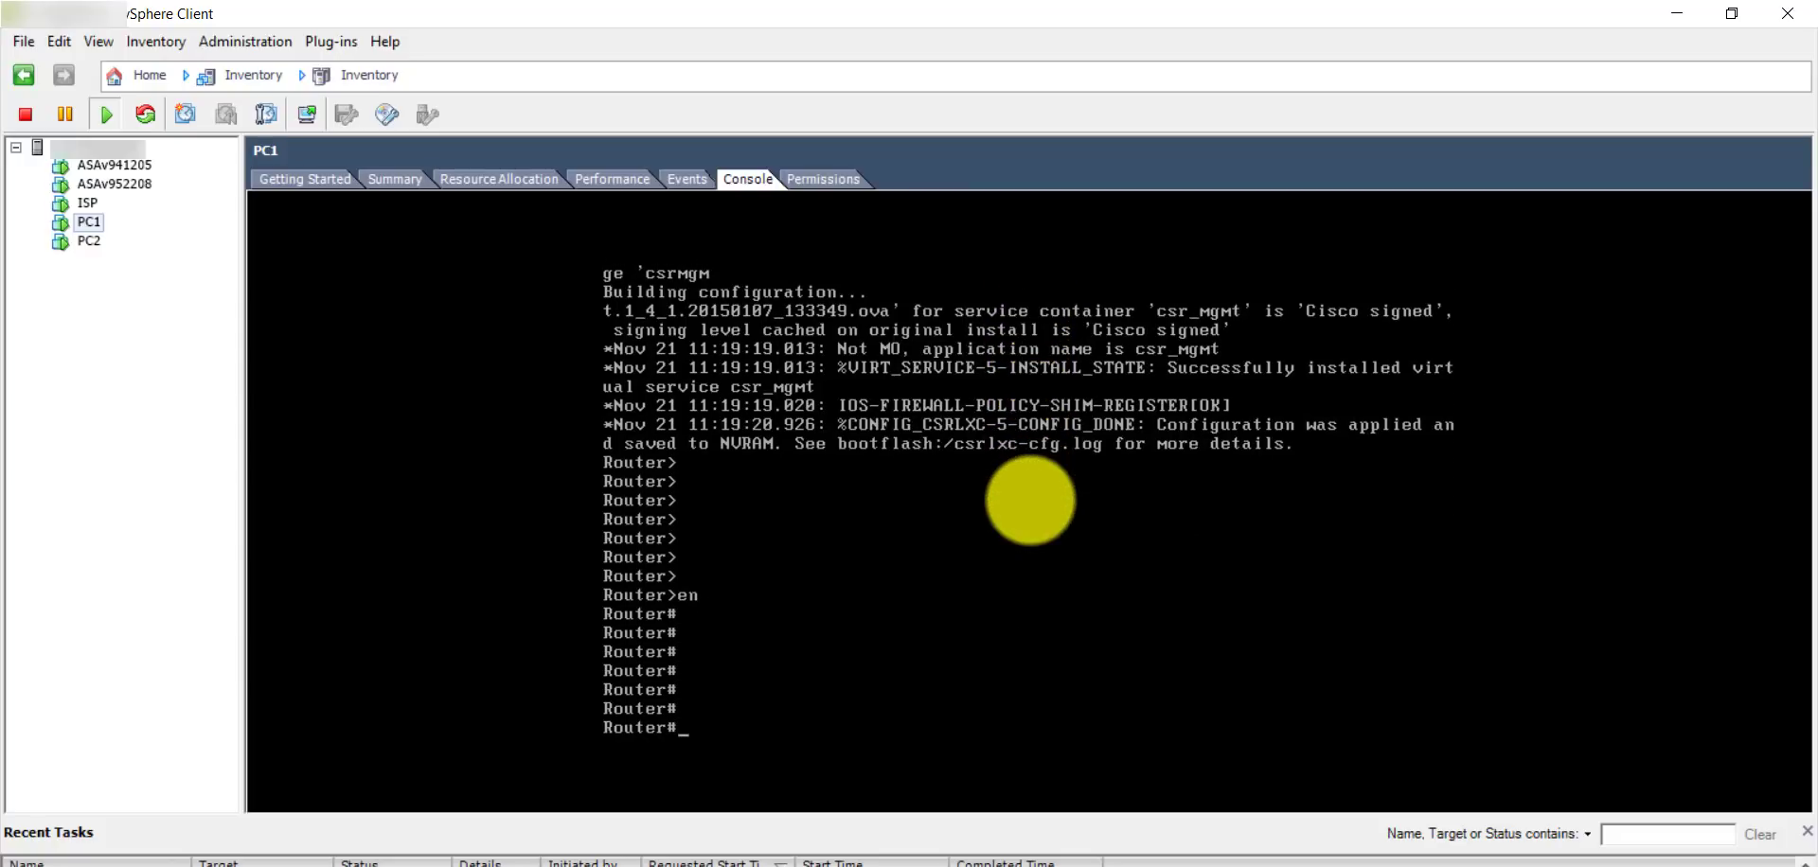
# Enter global configuration mode on PC1 and set the router's hostname to PC1.
pyautogui.write('conf t')
pyautogui.press('Return')
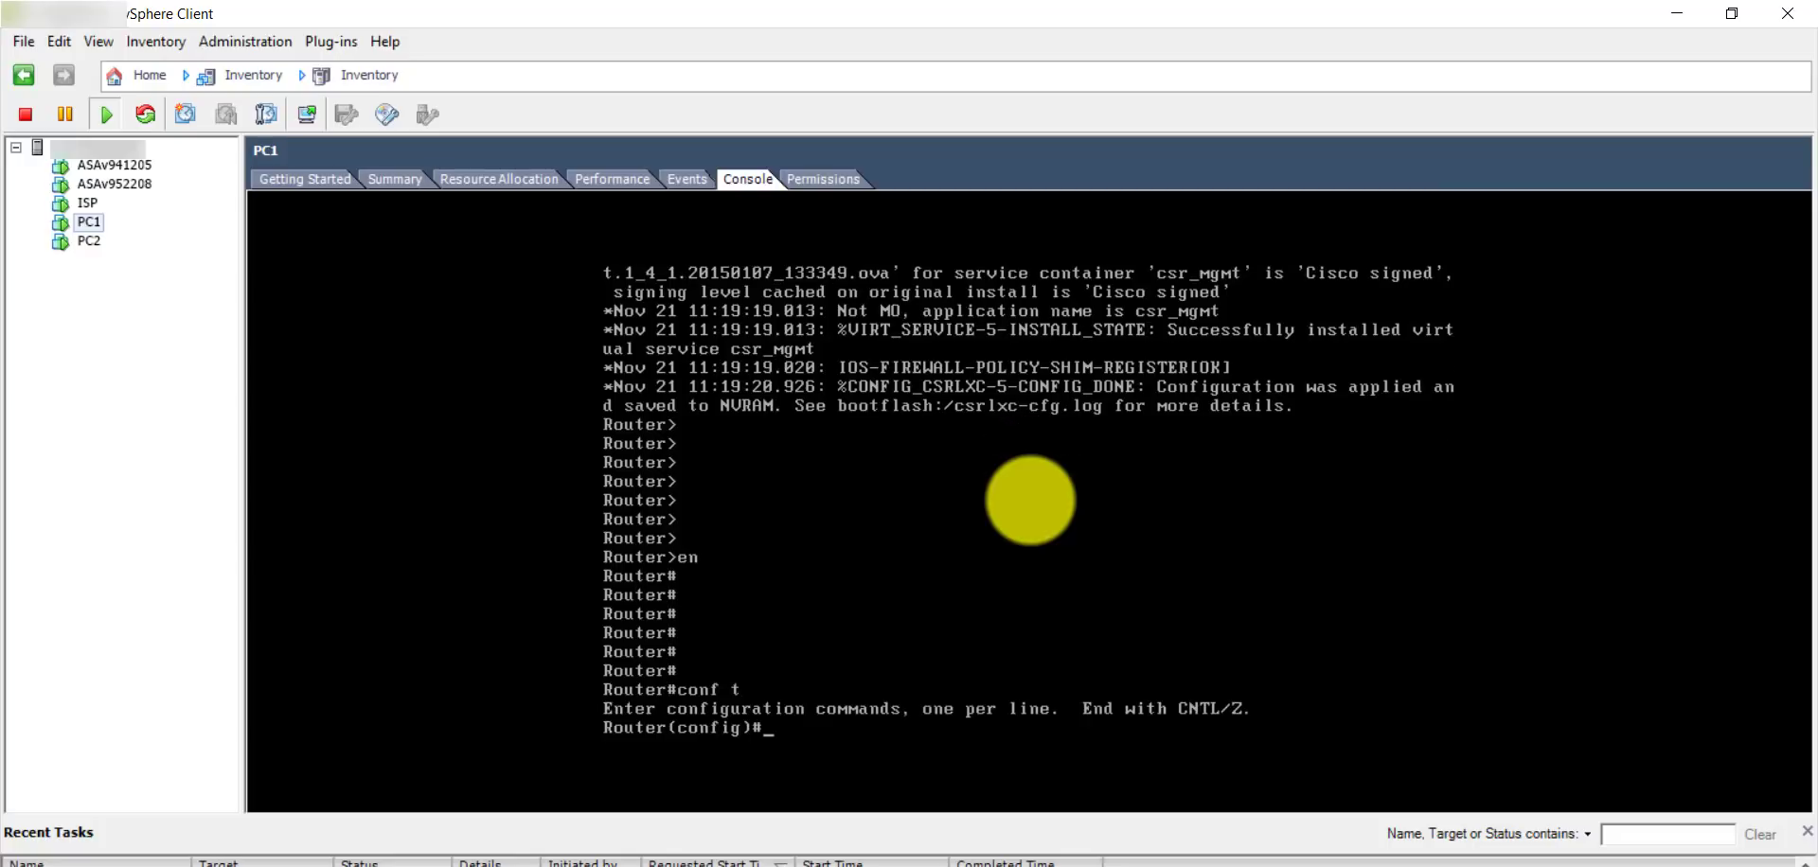
pyautogui.write('hosa')
pyautogui.press('BackSpace')
pyautogui.write('t')
pyautogui.press('Tab')
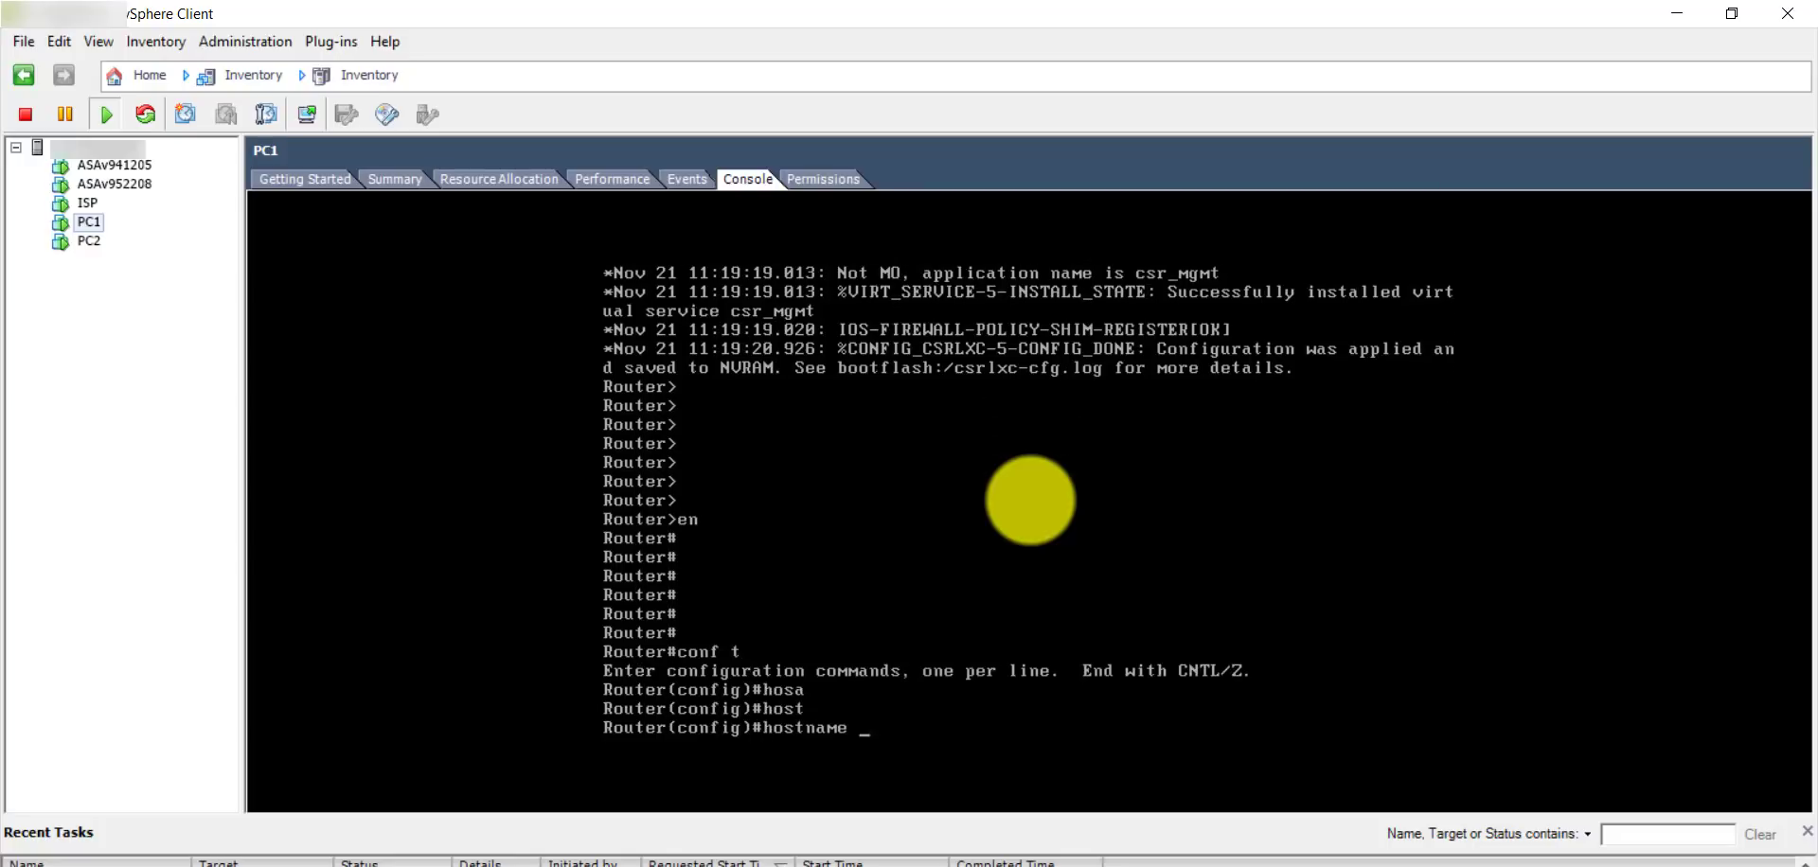
pyautogui.write('PC1')
pyautogui.press('Return')
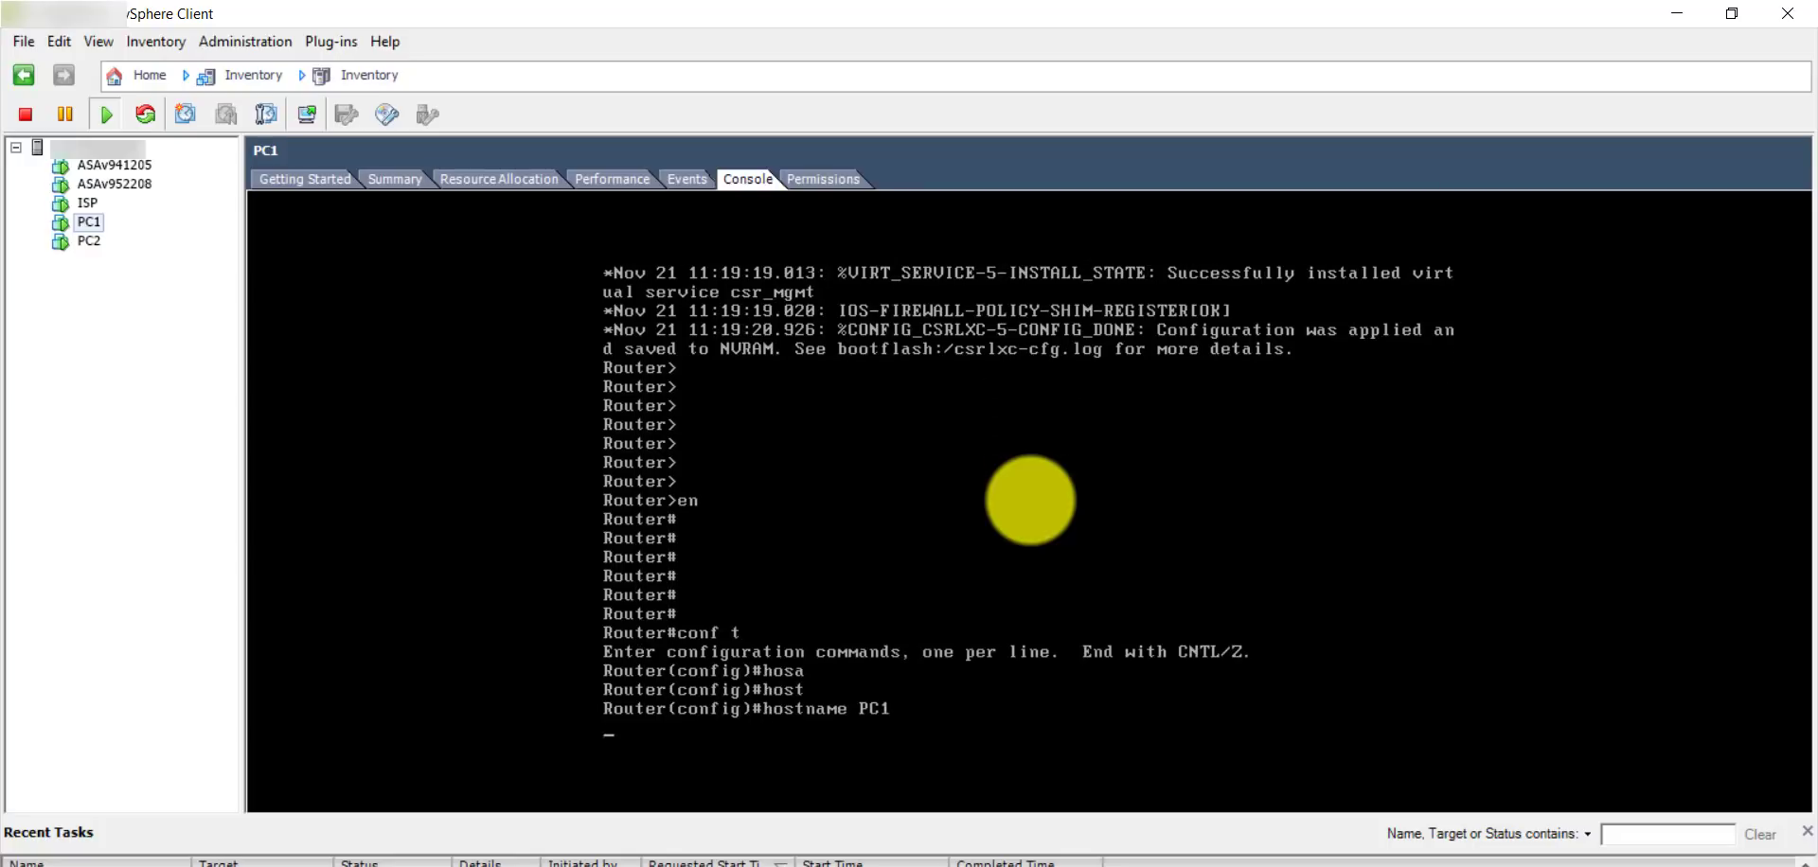
# Save the PC1 router's configuration from within configuration mode.
pyautogui.press('Return')
pyautogui.press('Return')
pyautogui.press('Return')
pyautogui.write('do wr')
pyautogui.press('Return')
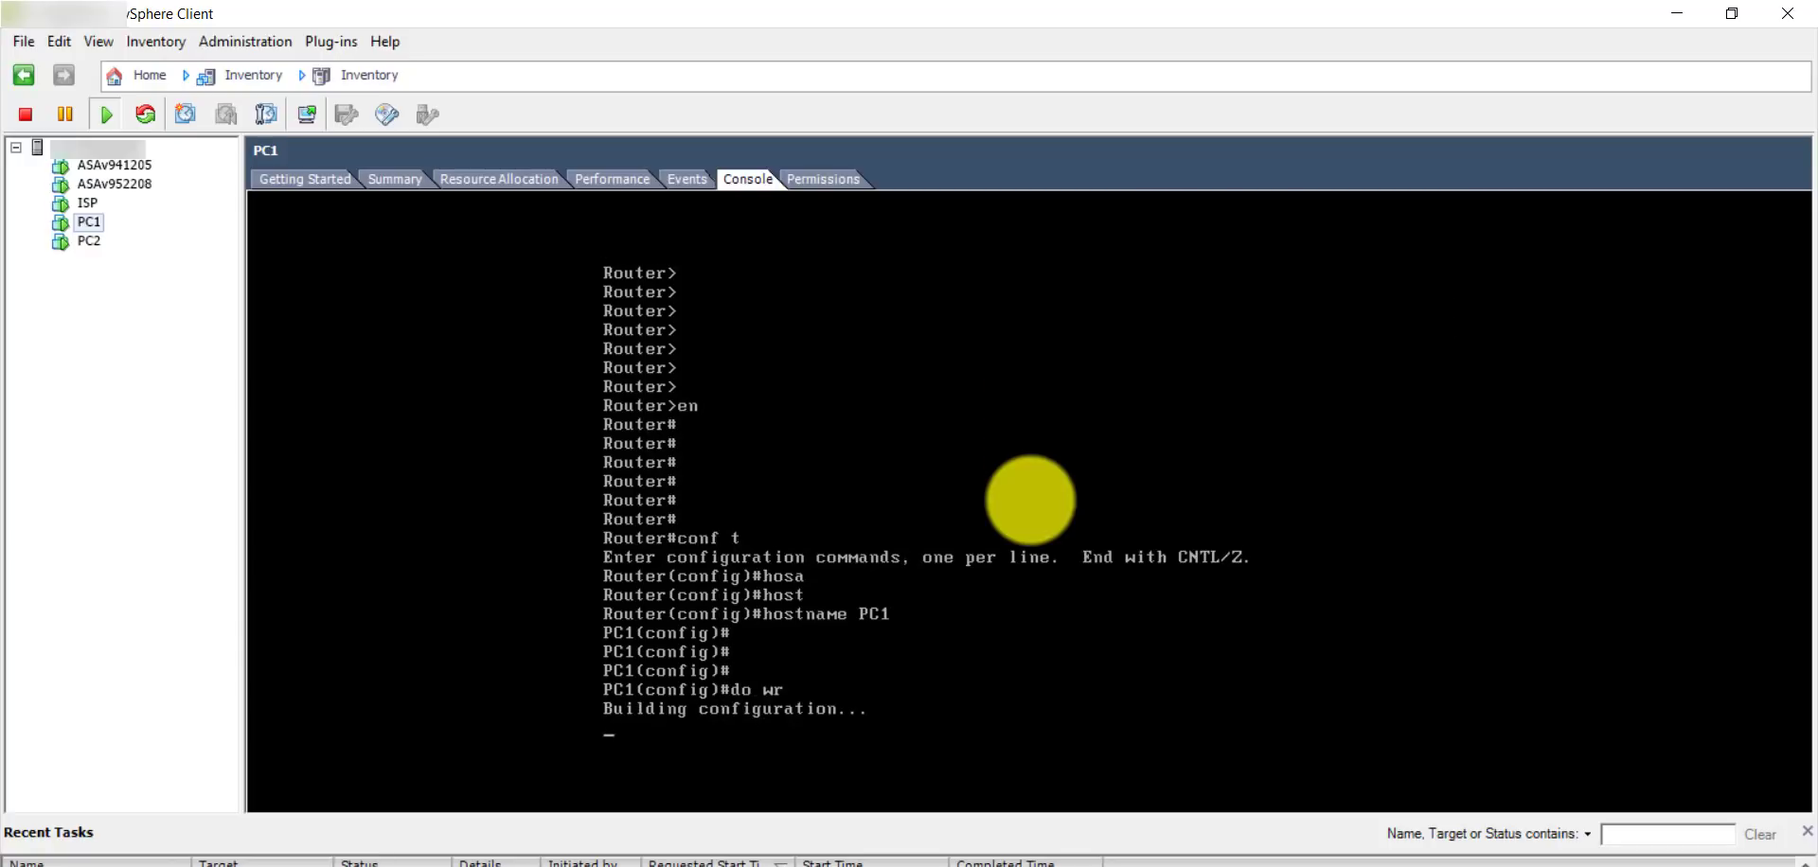
pyautogui.press('Return')
pyautogui.press('Return')
pyautogui.press('Return')
pyautogui.press('Return')
pyautogui.press('Return')
pyautogui.press('Return')
pyautogui.press('Return')
pyautogui.press('Return')
pyautogui.press('Return')
# Assign 192.168.1.100 with mask 255.255.255.0 to interface G1 on PC1, enable the interface and leave interface configuration.
pyautogui.write('int G1')
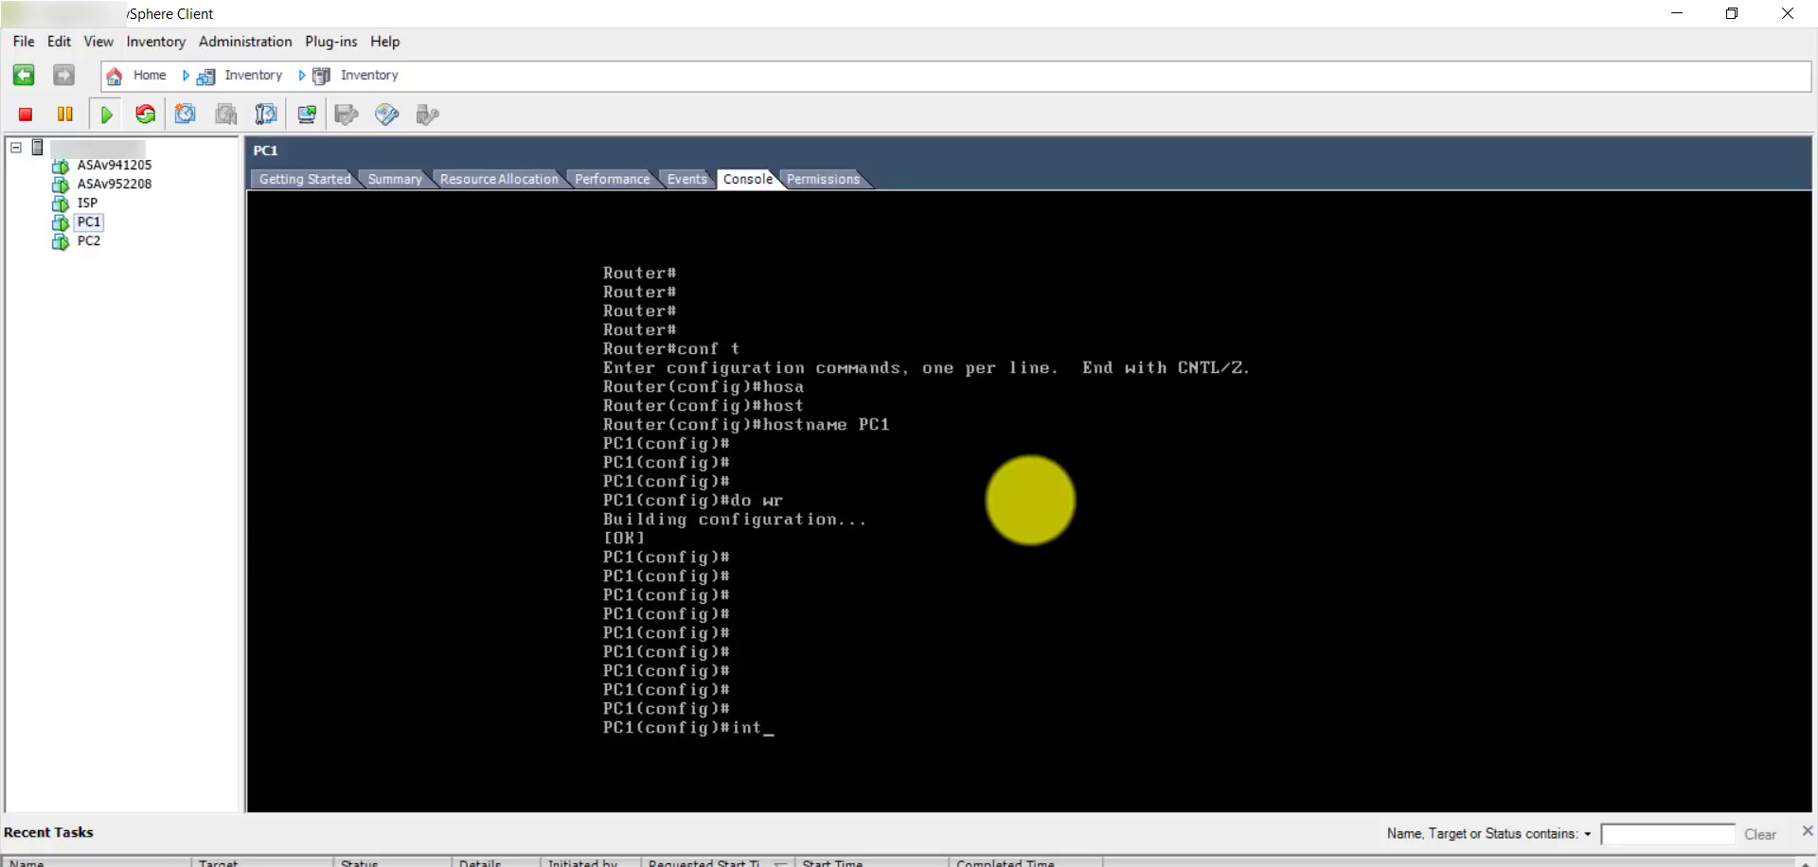
pyautogui.press('Return')
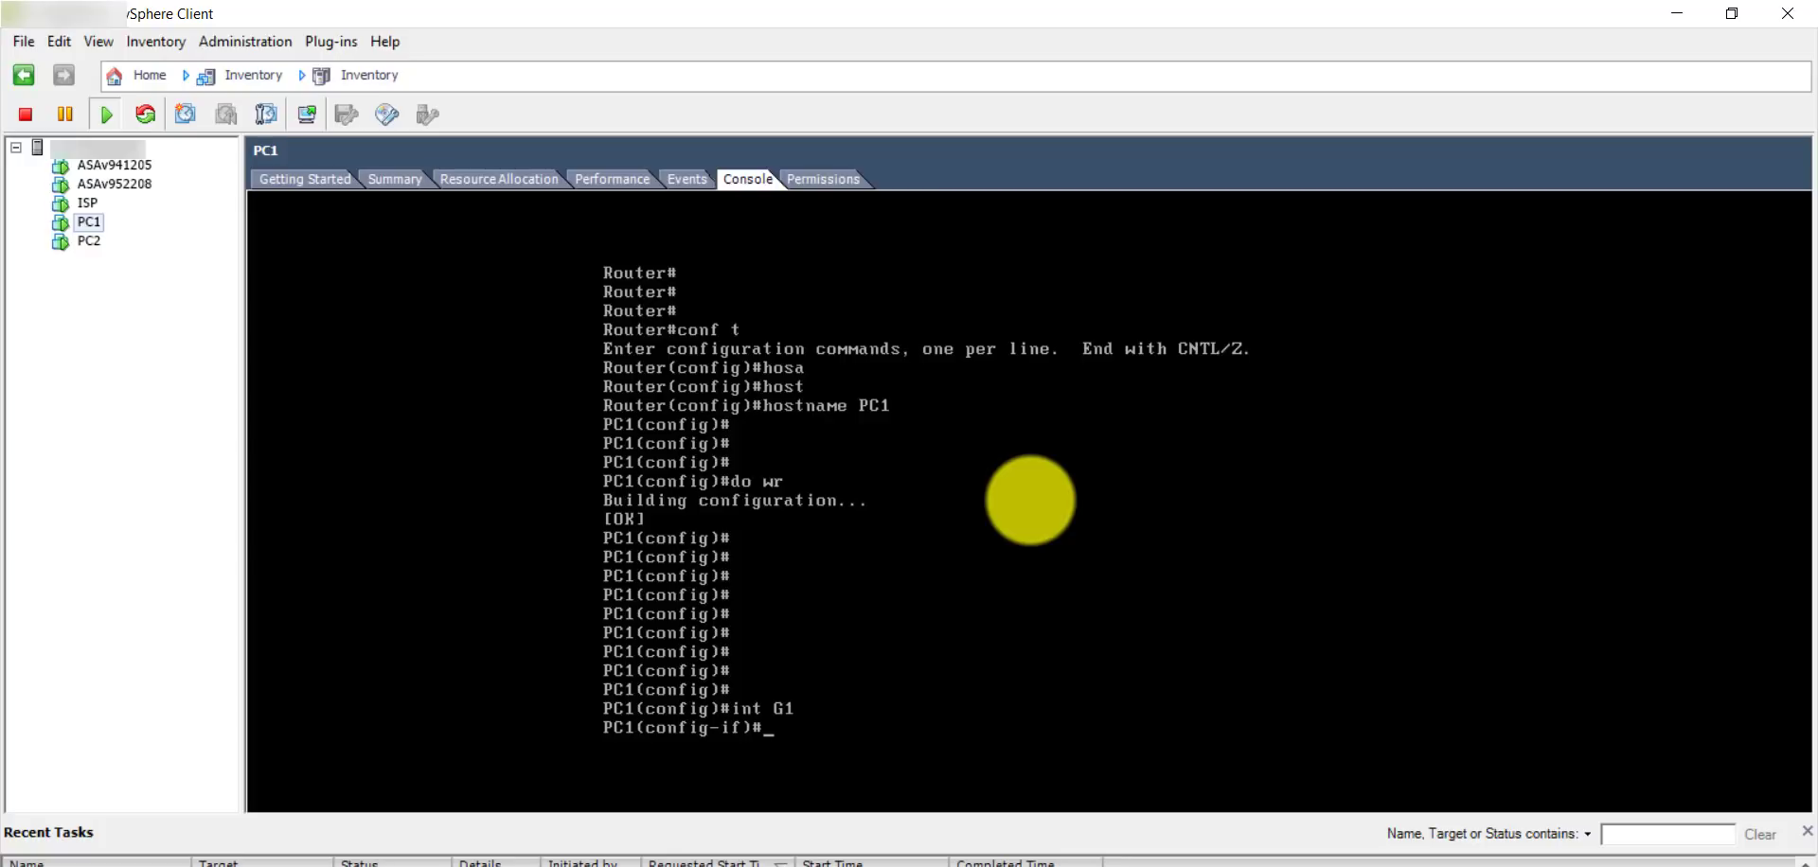
pyautogui.write('ip add 192.168.1.100 255.255.255.0')
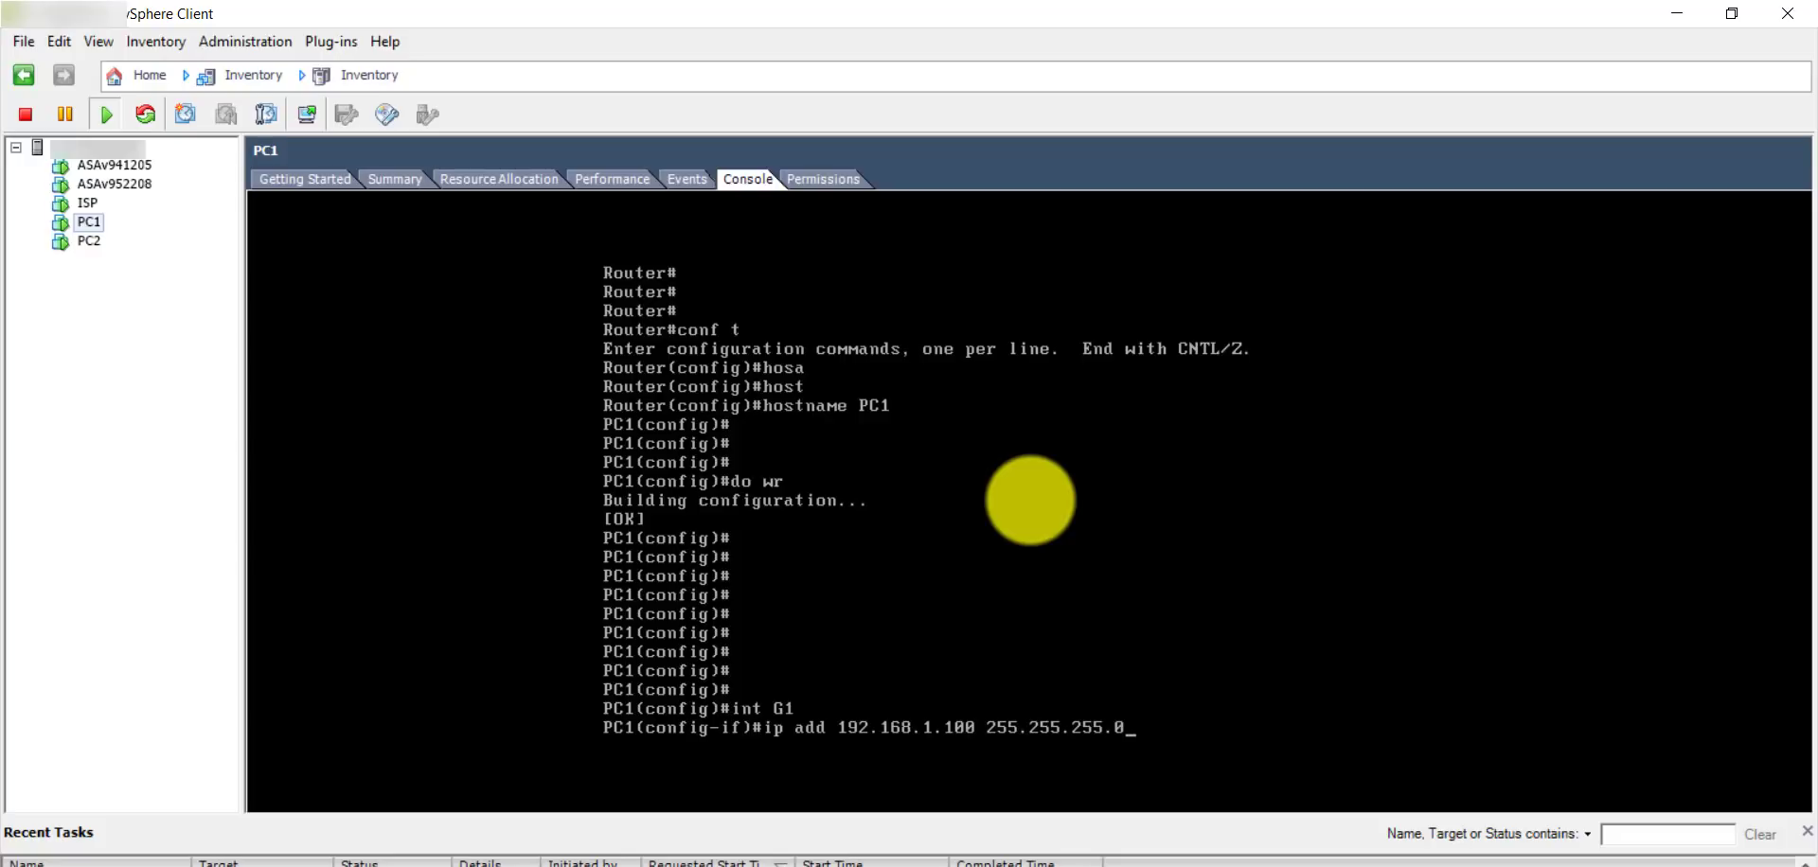
pyautogui.press('Return')
pyautogui.write('no shut')
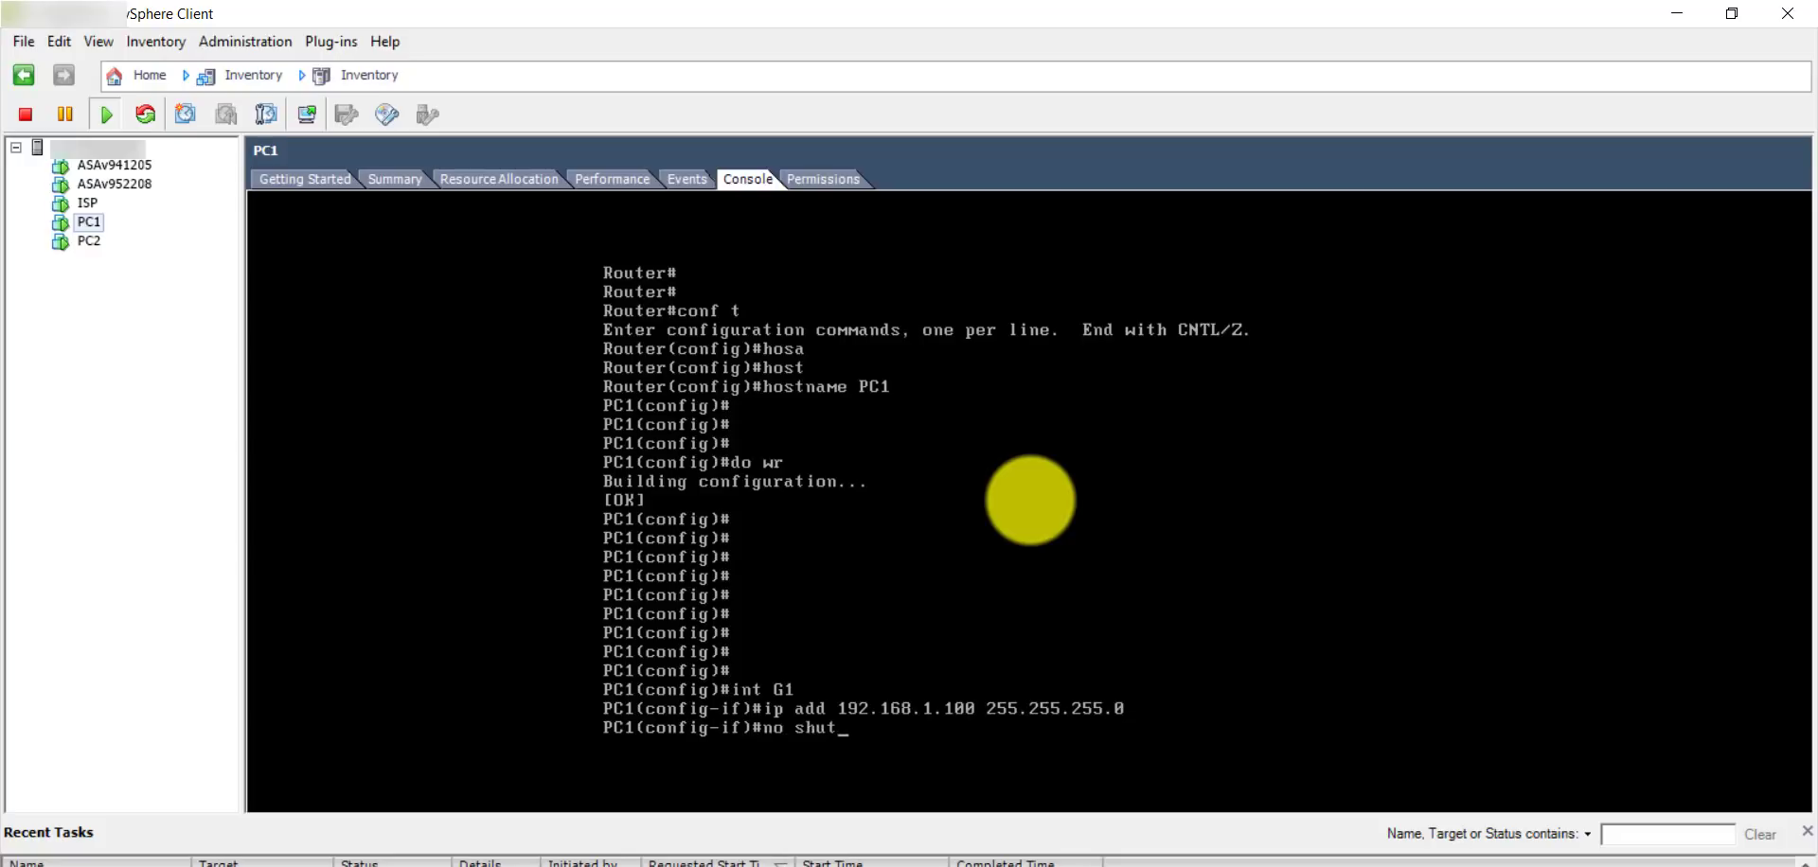
pyautogui.press('Return')
pyautogui.write('exit')
pyautogui.press('Return')
# Ping 192.168.1.1 twice from PC1 without leaving configuration mode.
pyautogui.write('do p')
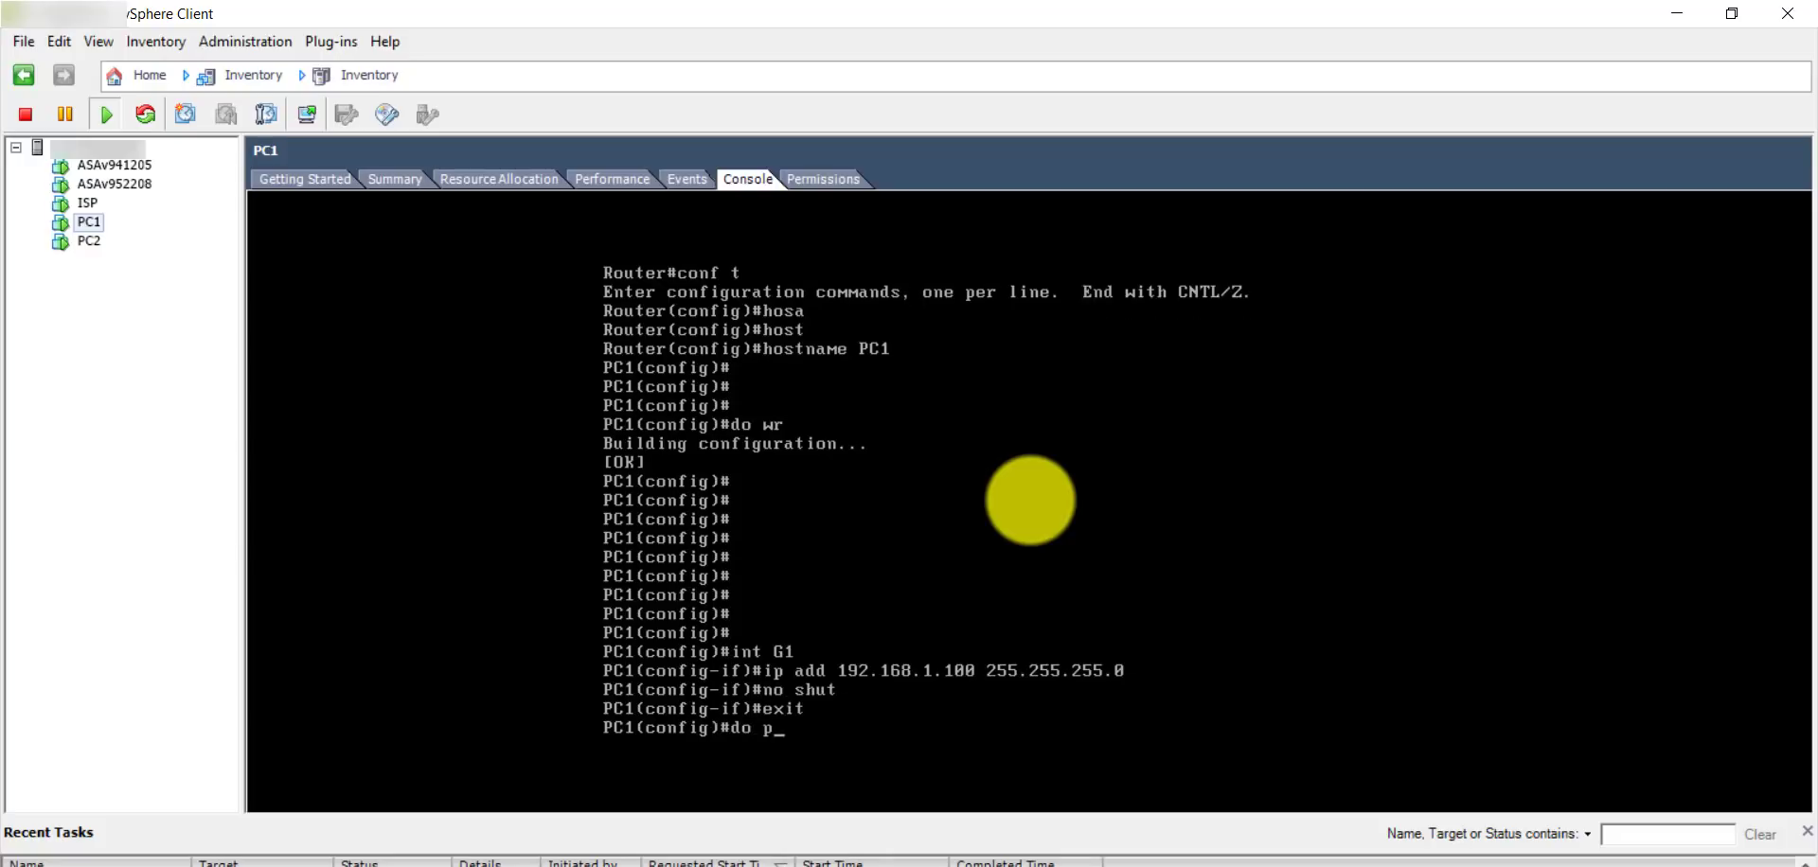
pyautogui.write('ing 192.168.1.1')
pyautogui.press('Return')
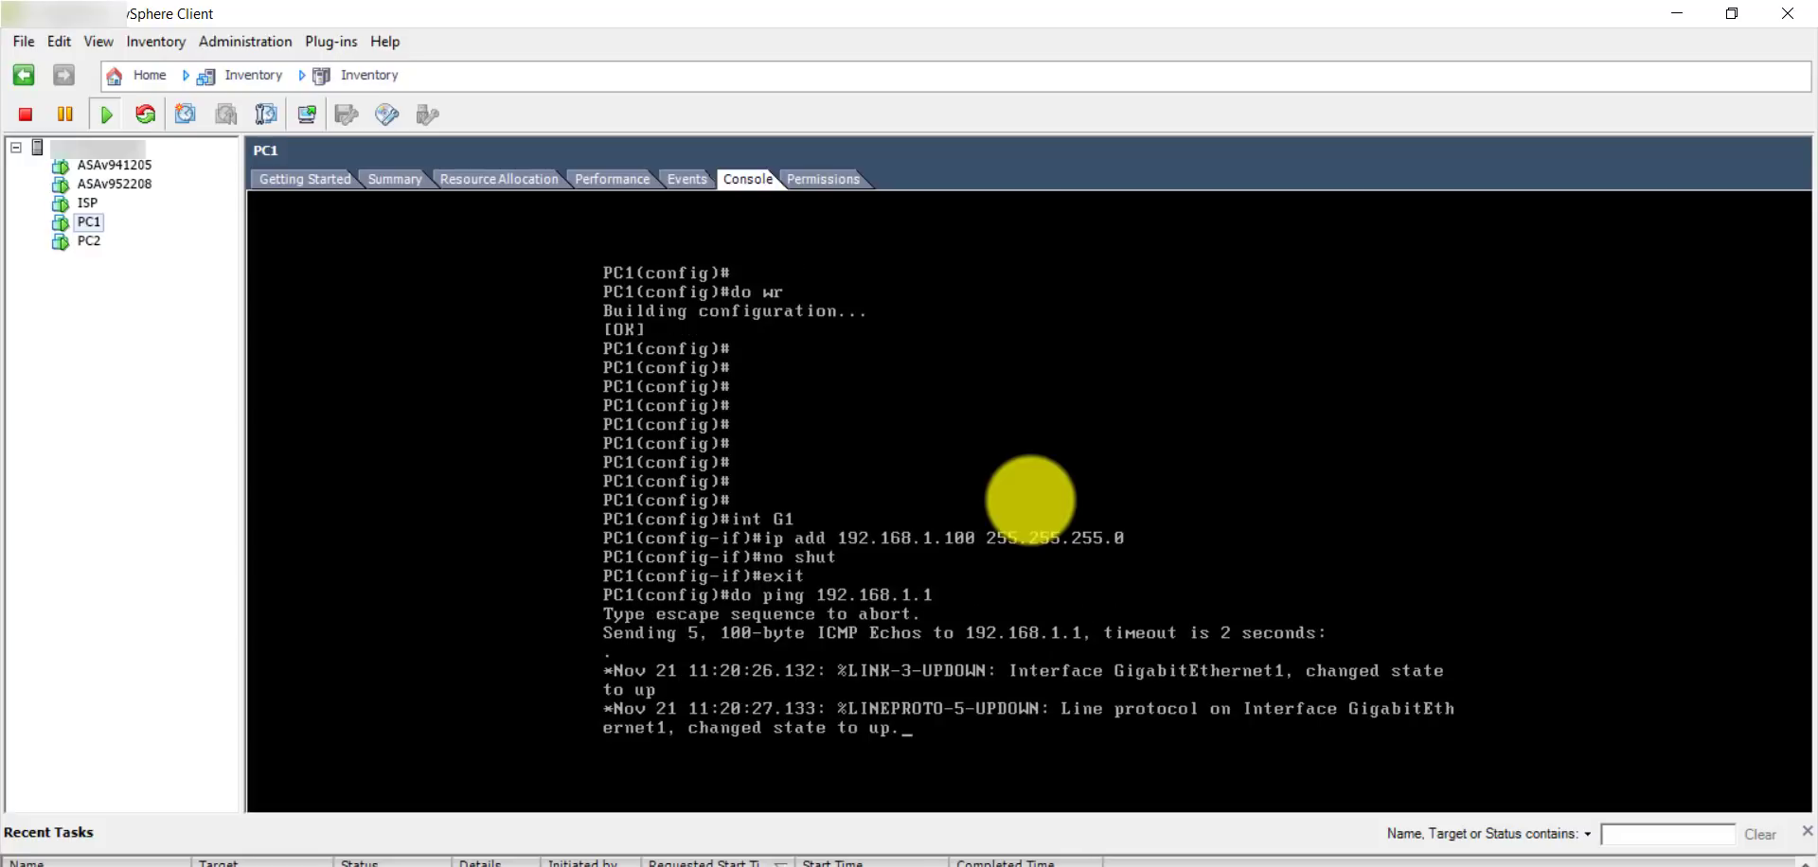
pyautogui.press('Return')
pyautogui.press('Return')
pyautogui.press('Return')
pyautogui.press('Return')
pyautogui.press('Up')
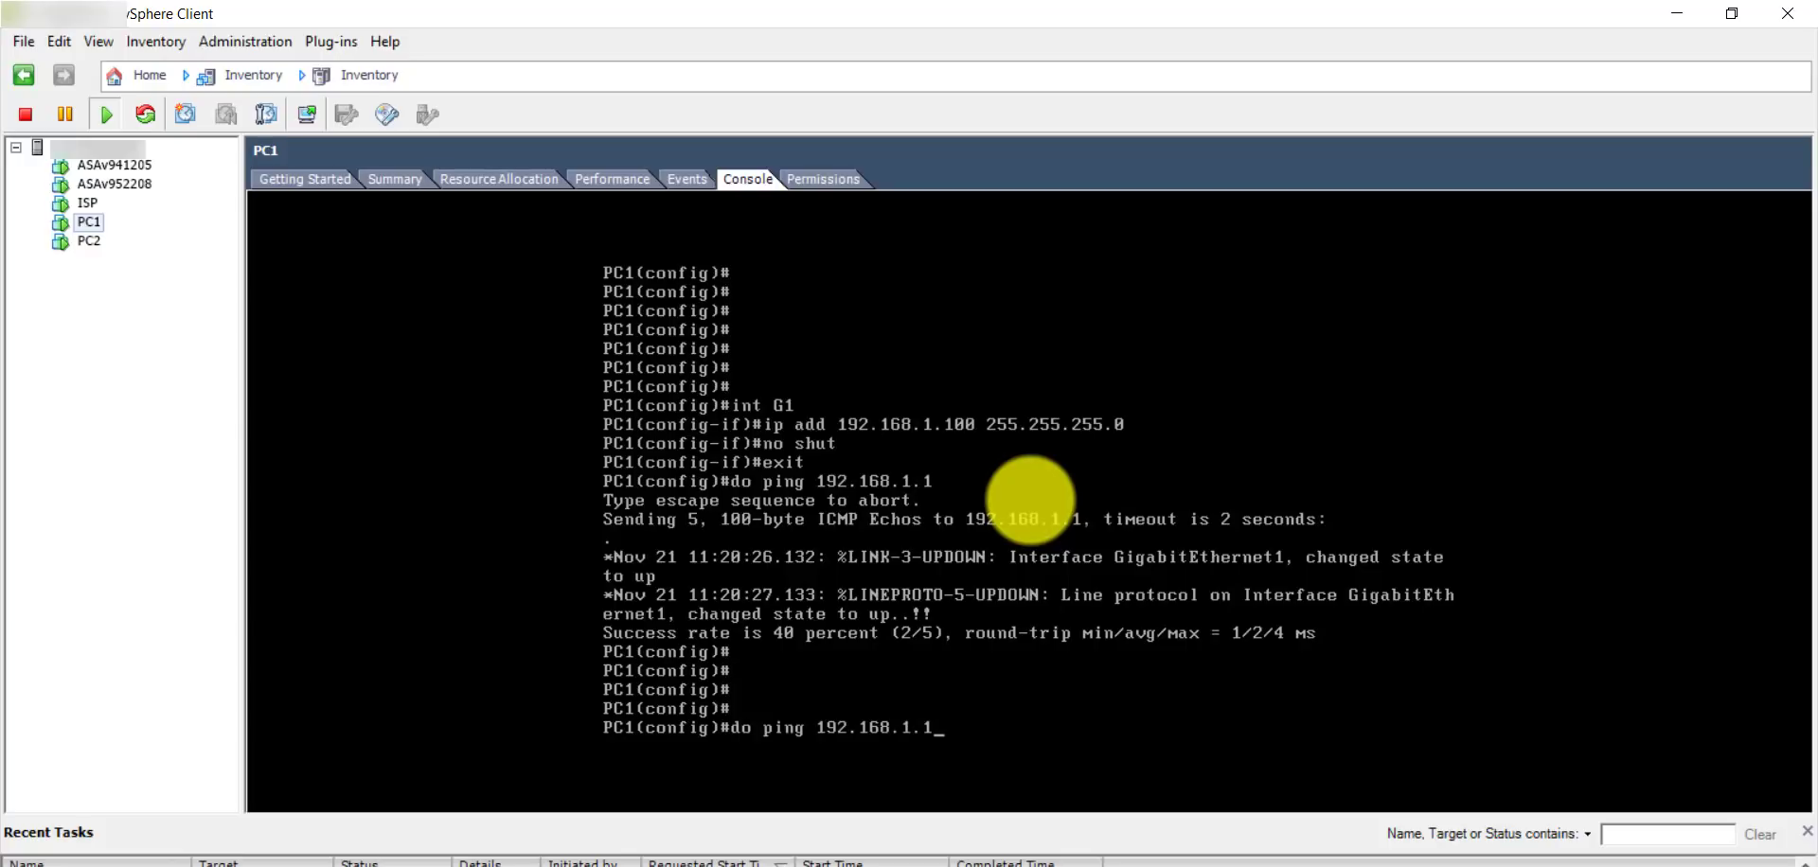
pyautogui.press('Return')
pyautogui.press('Return')
pyautogui.press('Return')
pyautogui.press('Return')
pyautogui.press('Return')
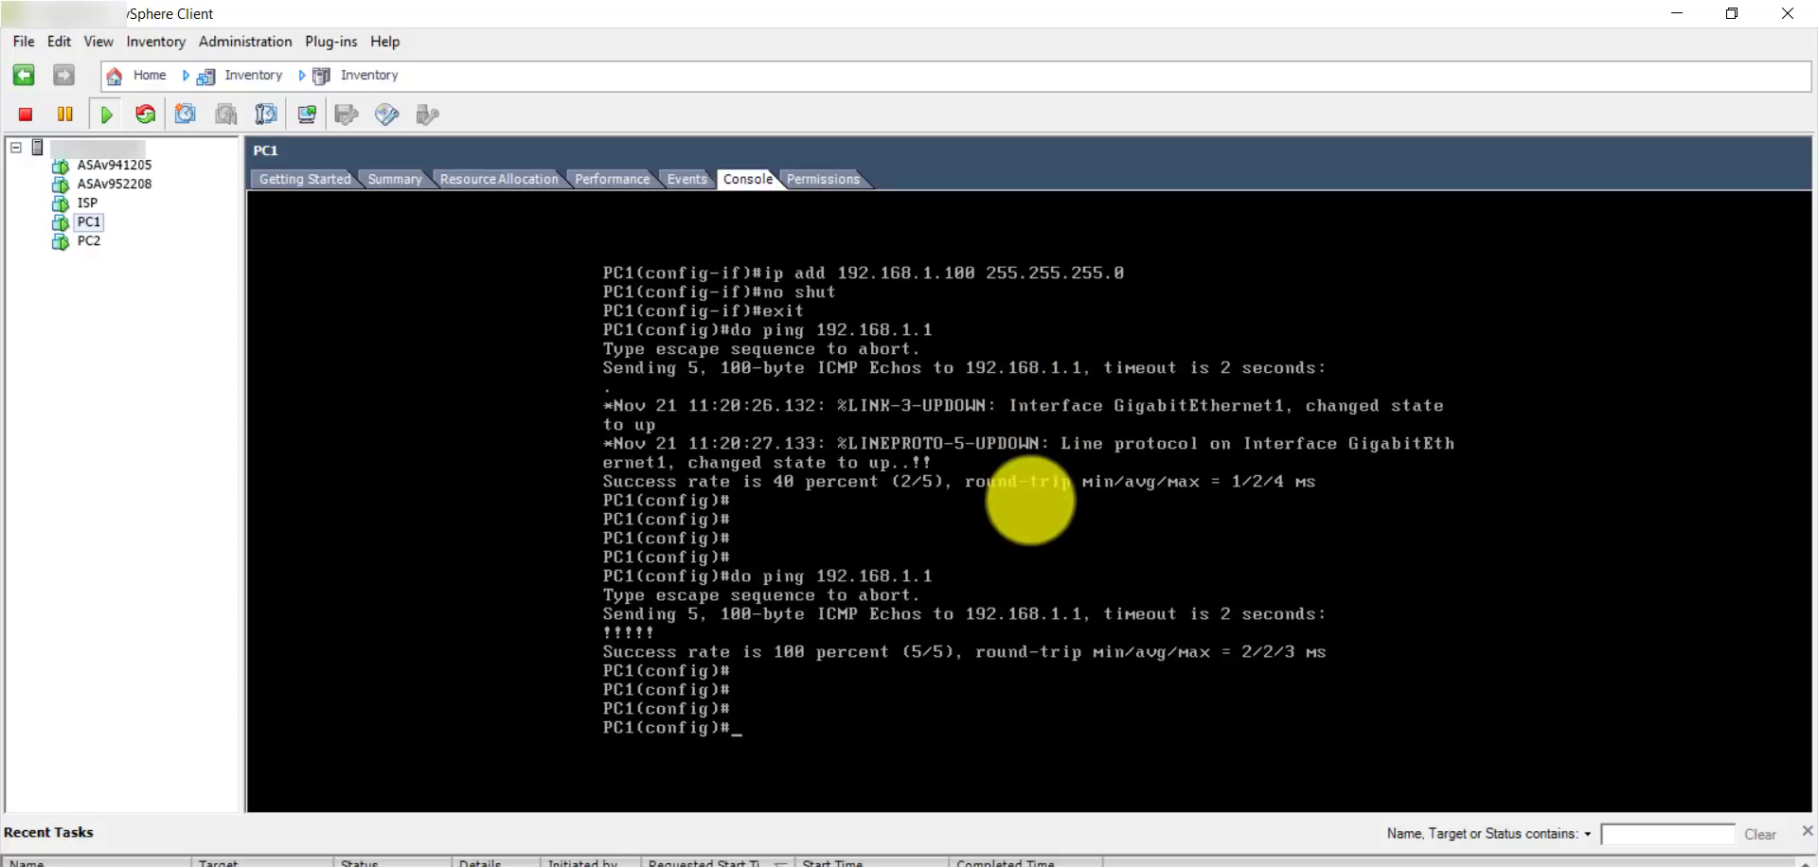
# Show the brief IP interface summary on PC1 and repeat the ping to 192.168.1.1.
pyautogui.write('do sh ip int brief')
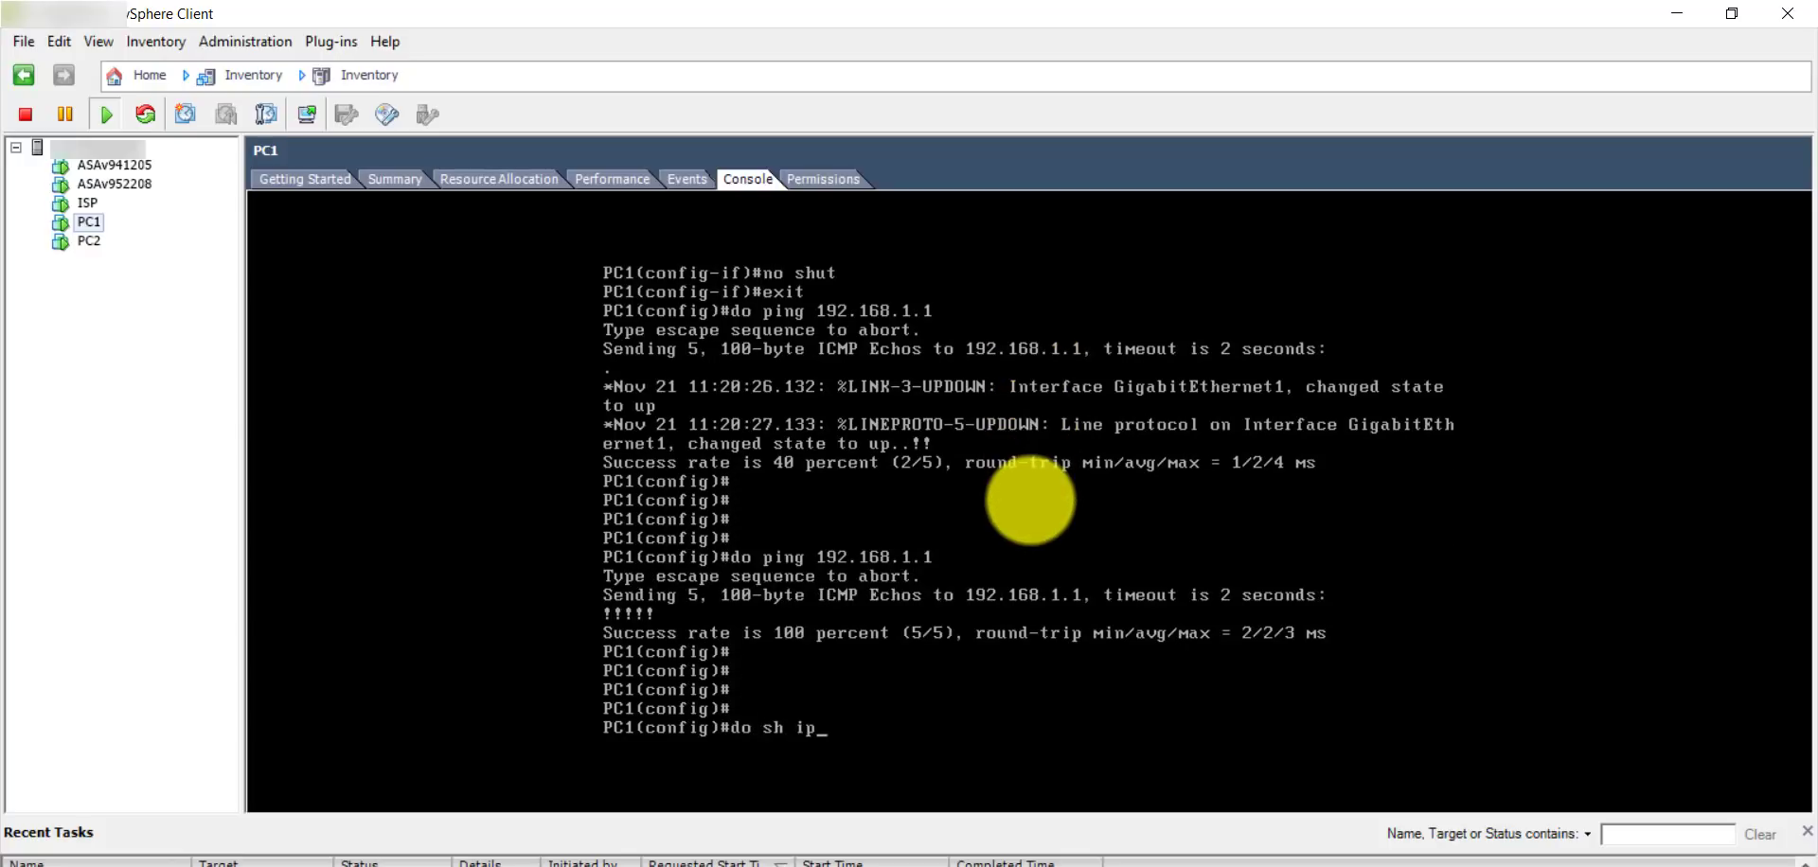
pyautogui.press('Return')
pyautogui.press('Return')
pyautogui.press('Return')
pyautogui.press('Return')
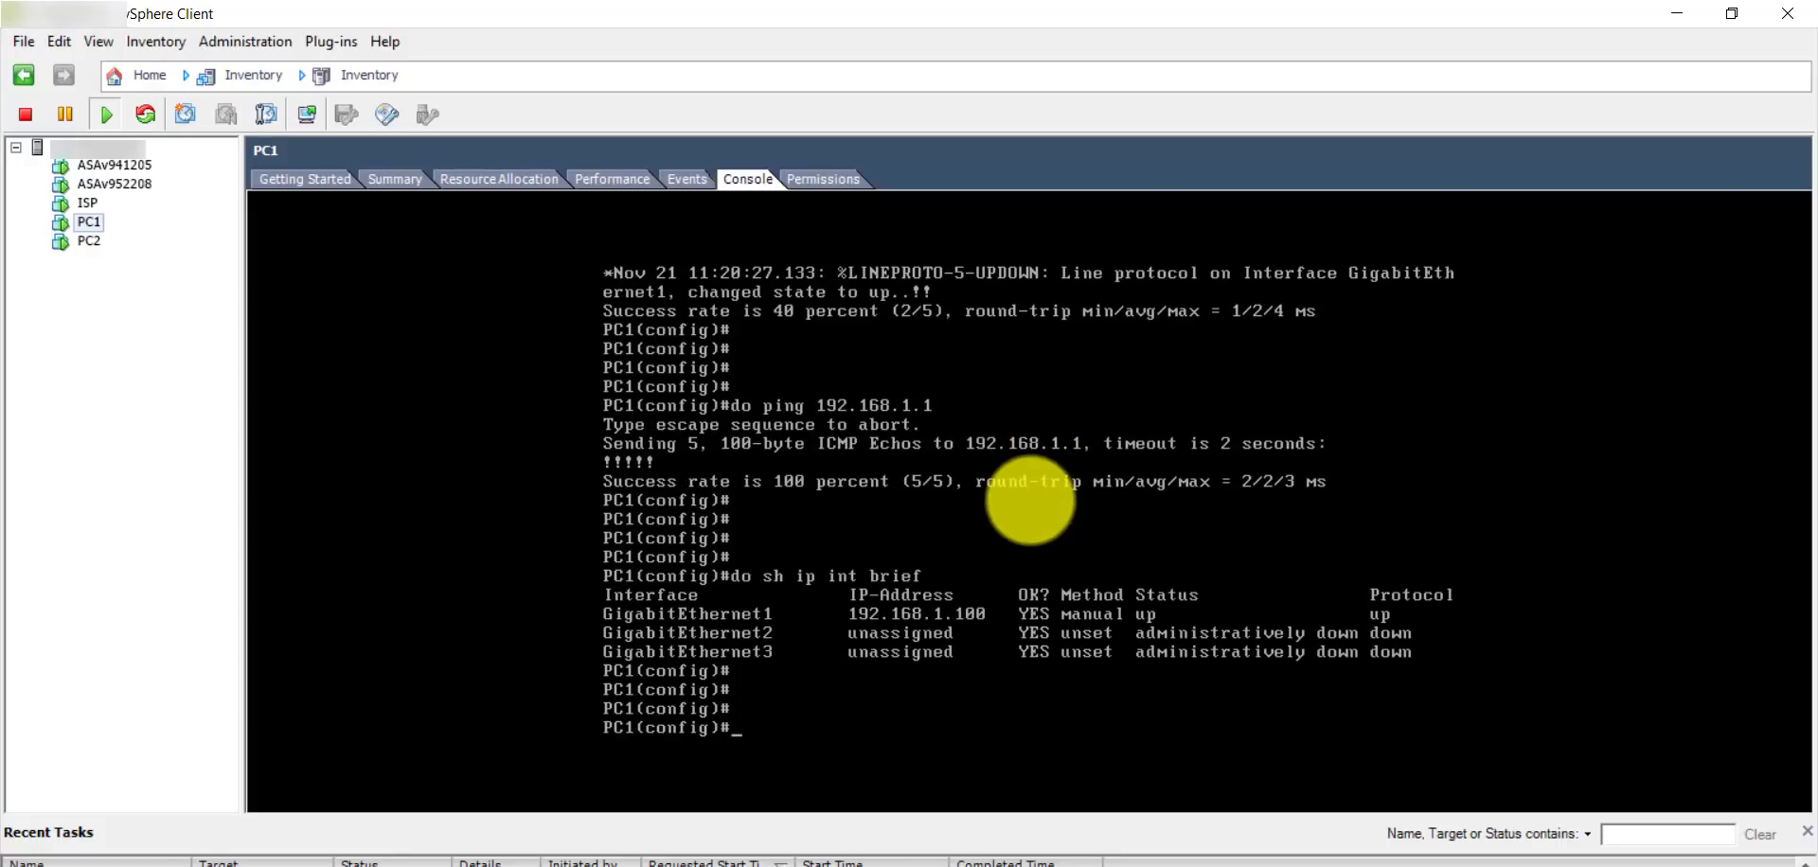
pyautogui.press('Up')
pyautogui.press('Up')
pyautogui.press('Return')
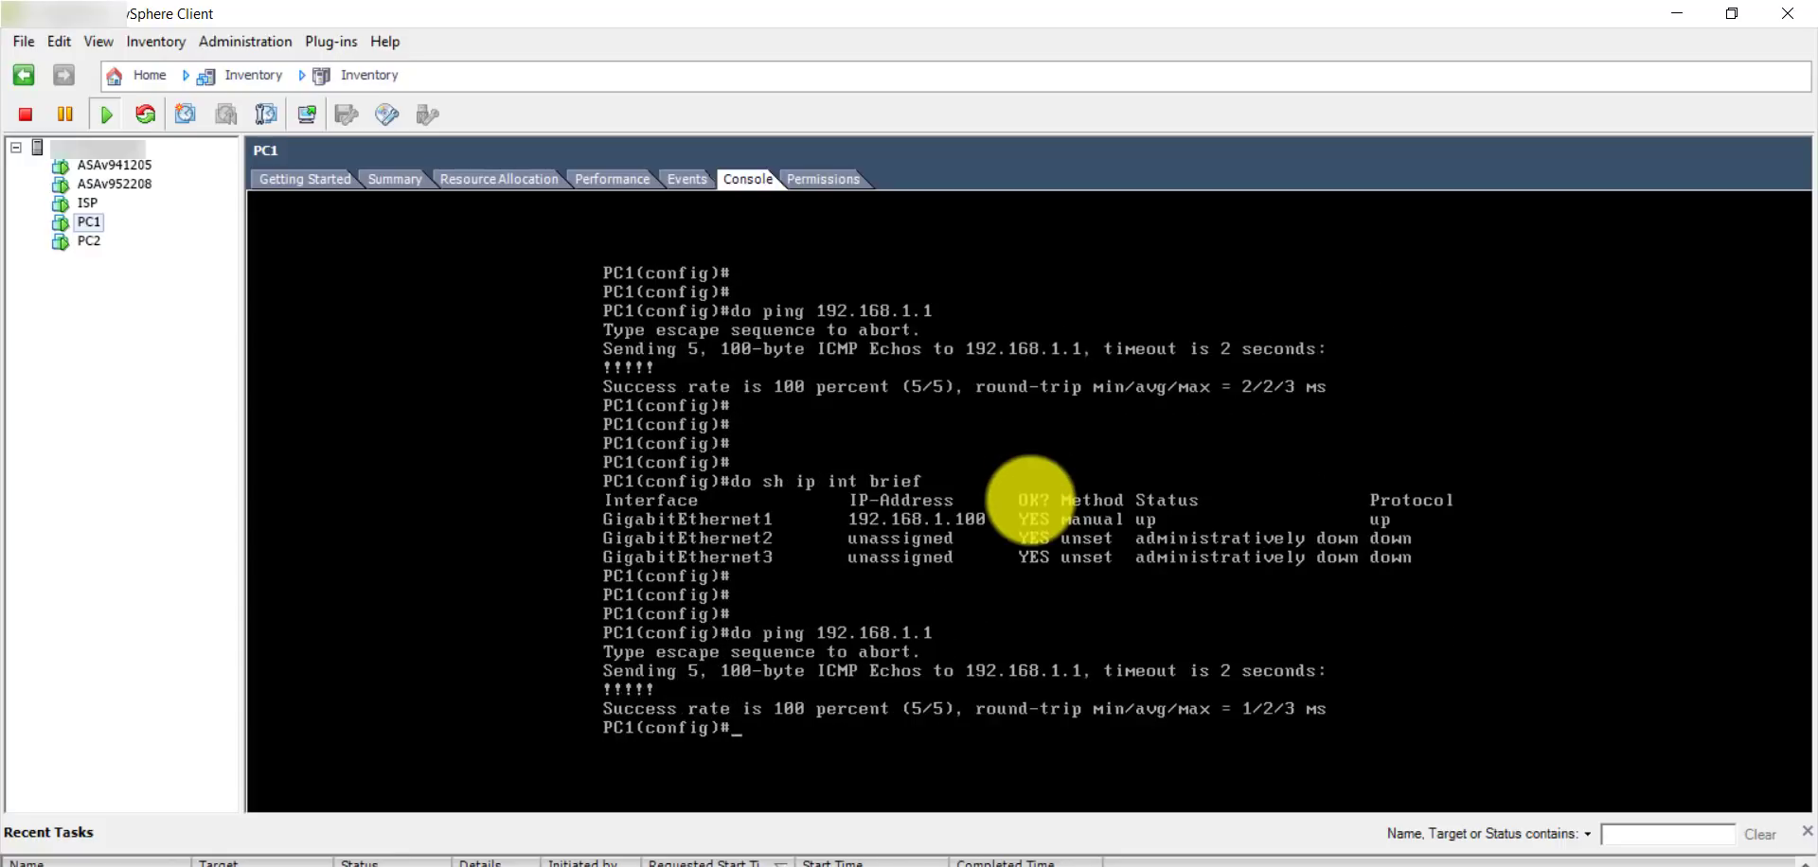
# Save PC1's configuration with the new G1 interface settings.
pyautogui.write('do wr')
pyautogui.press('Return')
pyautogui.press('Return')
pyautogui.press('Return')
pyautogui.press('Return')
pyautogui.press('Return')
pyautogui.press('Return')
pyautogui.press('Return')
pyautogui.press('Return')
# Leave global configuration mode on PC1 and save the configuration again from privileged EXEC mode.
pyautogui.write('exit')
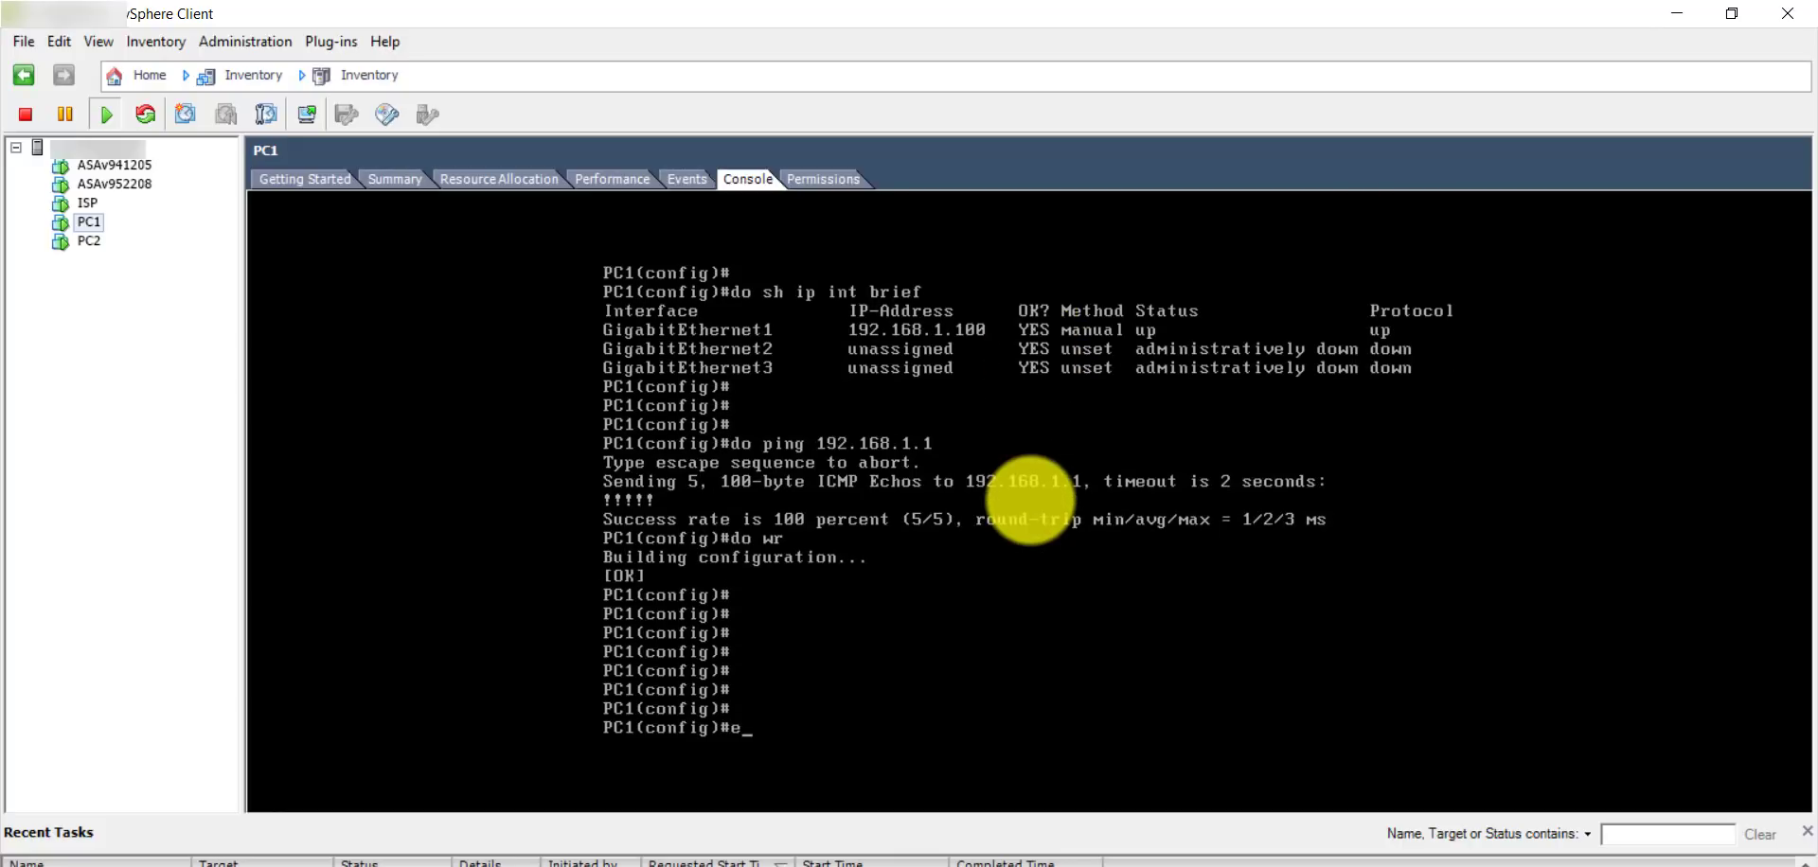
pyautogui.press('Return')
pyautogui.press('Return')
pyautogui.press('Return')
pyautogui.press('Return')
pyautogui.press('Return')
pyautogui.press('Return')
pyautogui.press('Return')
pyautogui.write('wr')
pyautogui.press('Return')
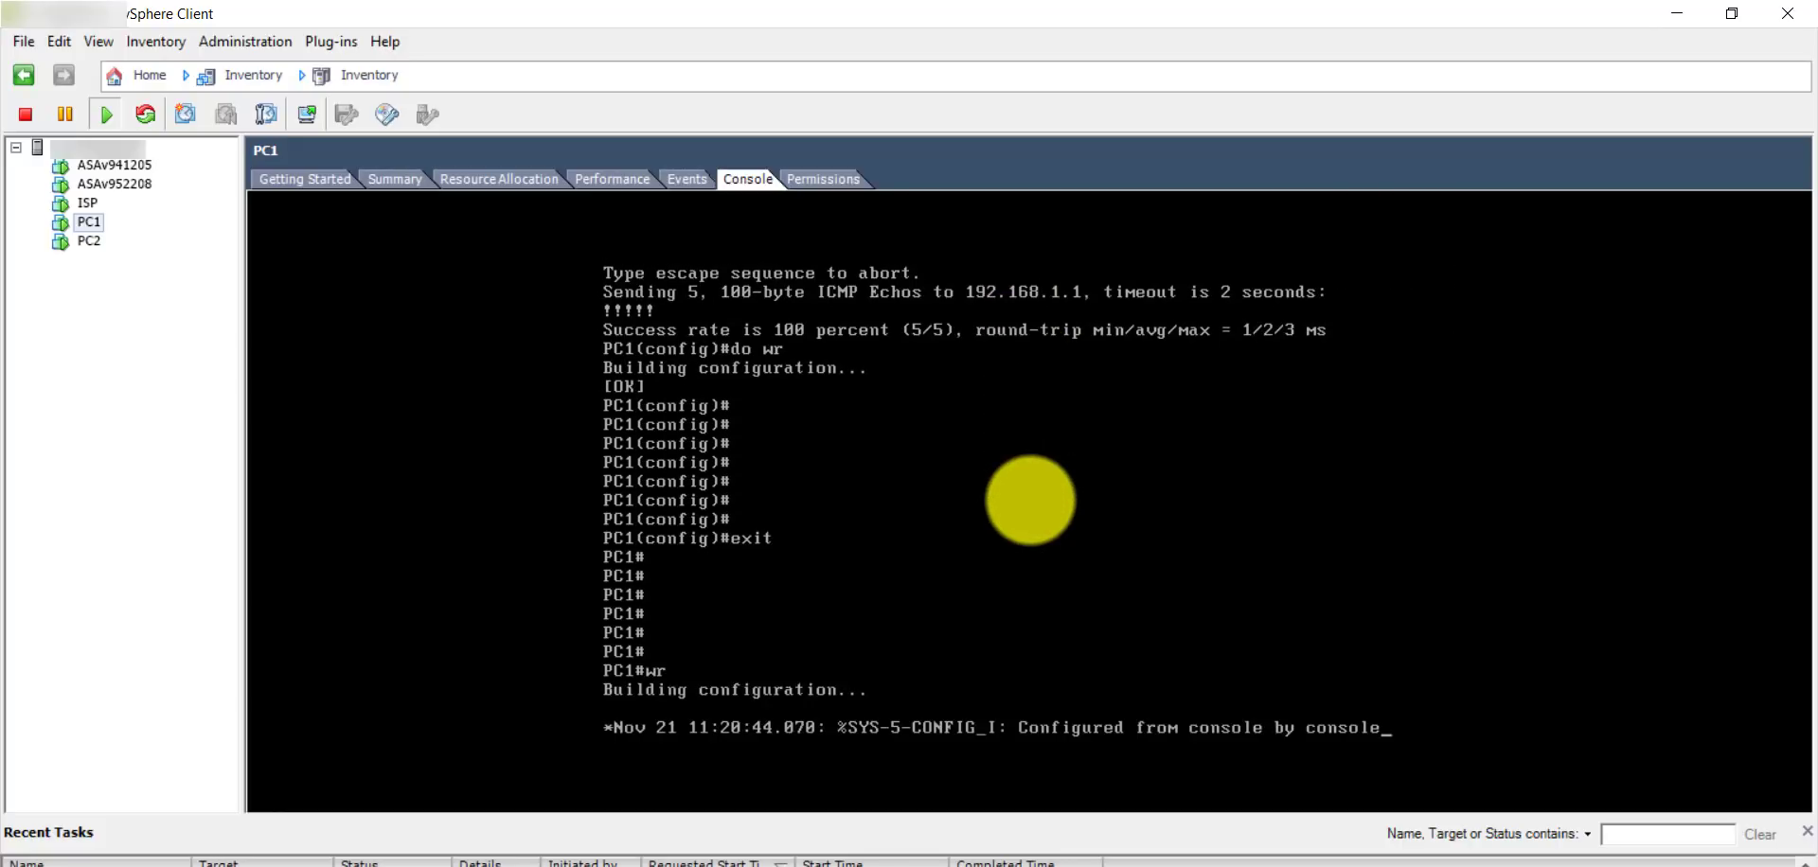
pyautogui.press('Return')
pyautogui.press('Return')
pyautogui.press('Return')
pyautogui.press('Return')
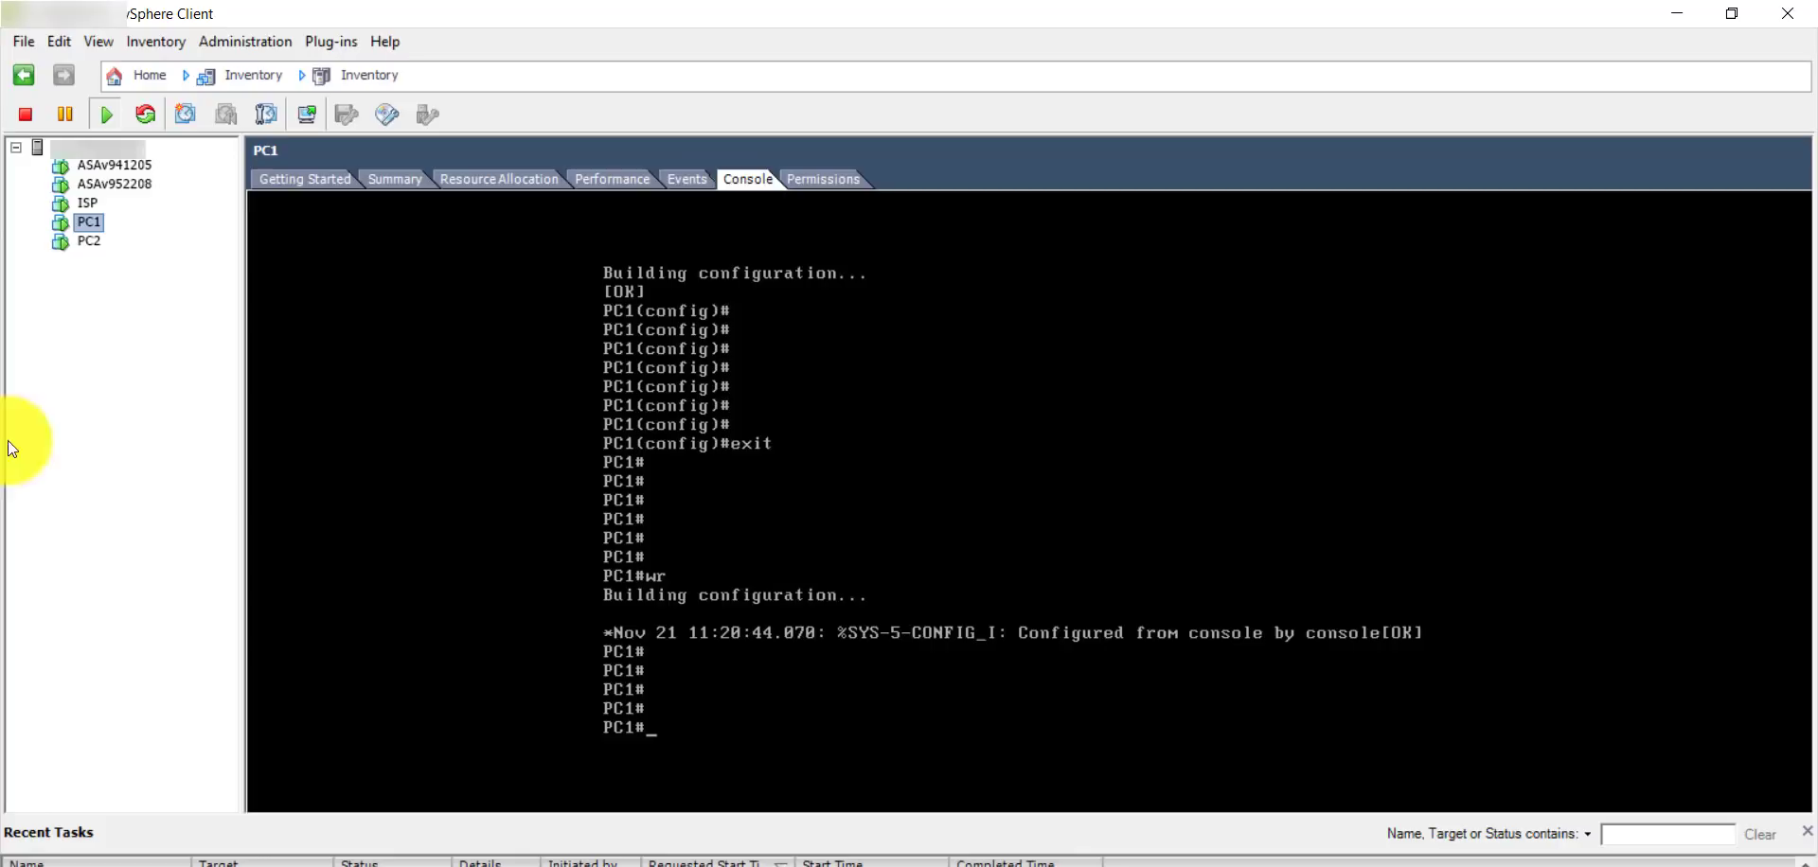
# Switch to PC2's console, bring up the router prompt and enter privileged EXEC mode.
pyautogui.click(85, 239)
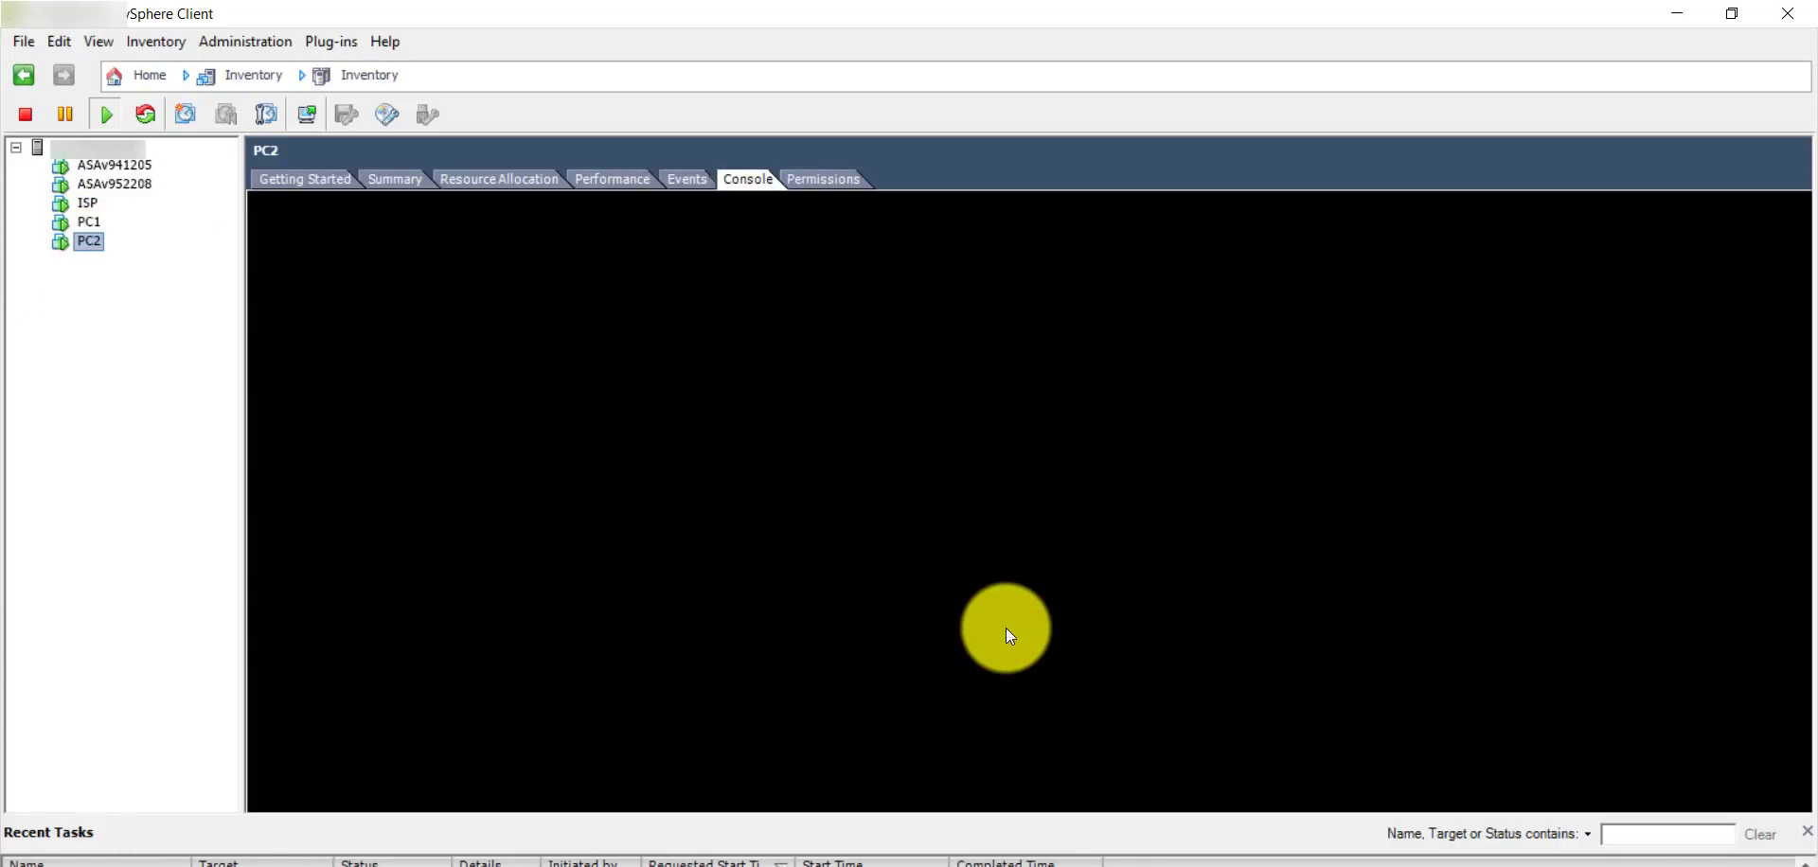
pyautogui.click(1233, 709)
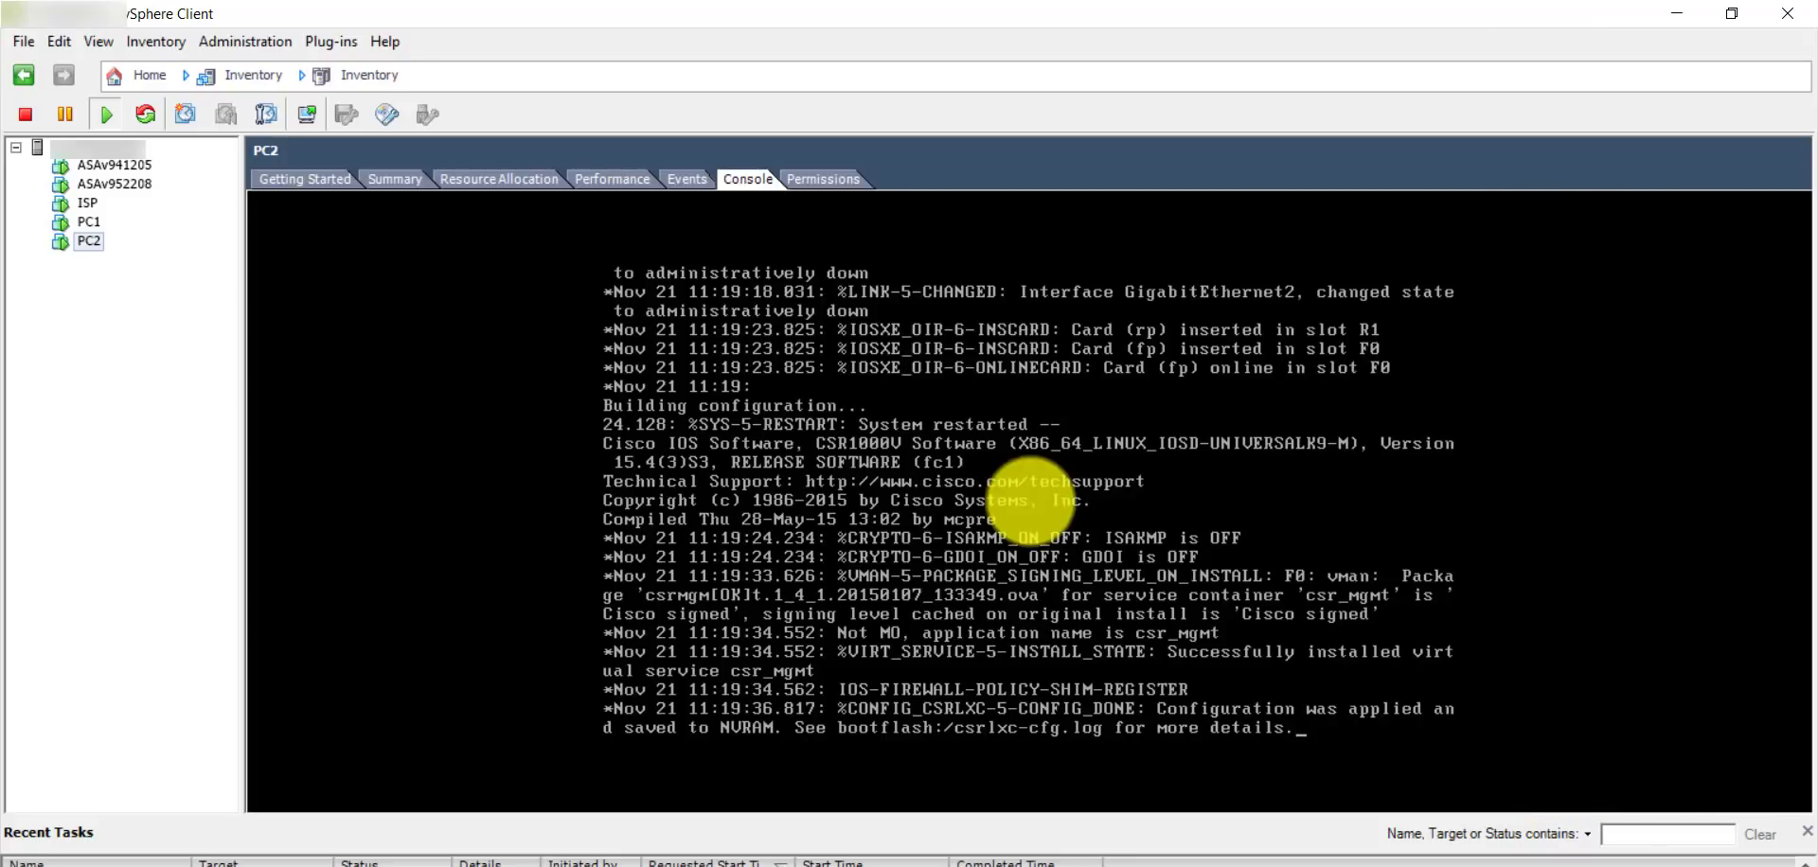
pyautogui.press('Return')
pyautogui.press('Return')
pyautogui.press('Return')
pyautogui.press('Return')
pyautogui.press('Return')
pyautogui.write('en')
pyautogui.press('Return')
pyautogui.press('Return')
pyautogui.press('Return')
pyautogui.press('Return')
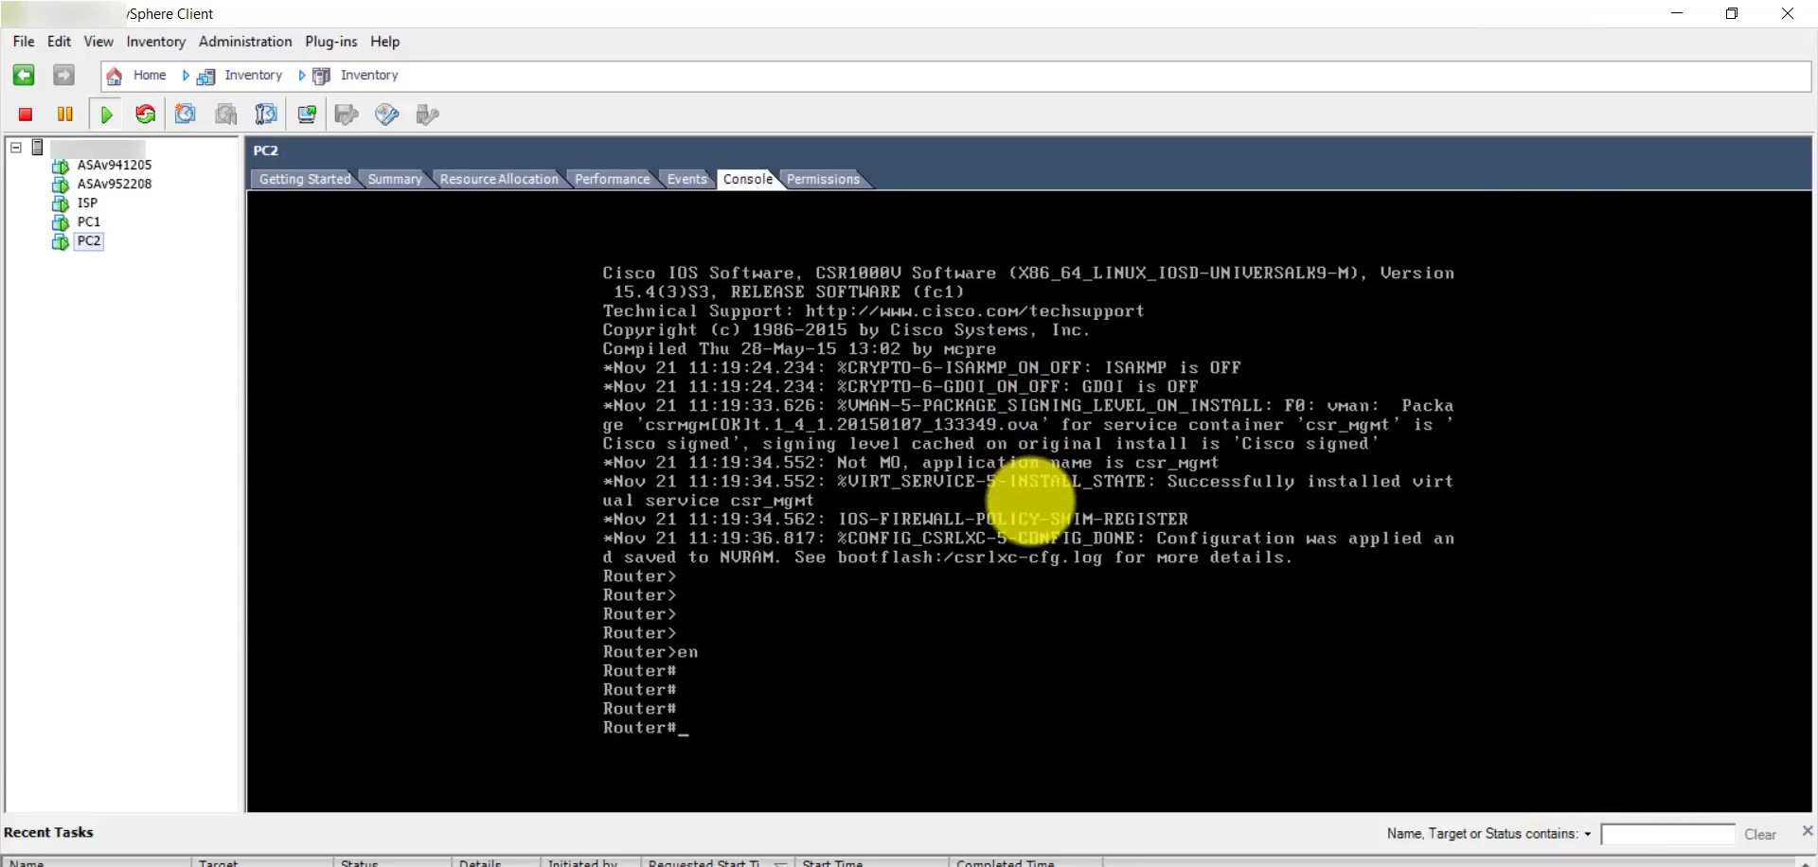
pyautogui.press('Return')
# Enter global configuration mode on PC2 and set the router's hostname to PC2.
pyautogui.write('conf t')
pyautogui.press('Return')
pyautogui.write('hos')
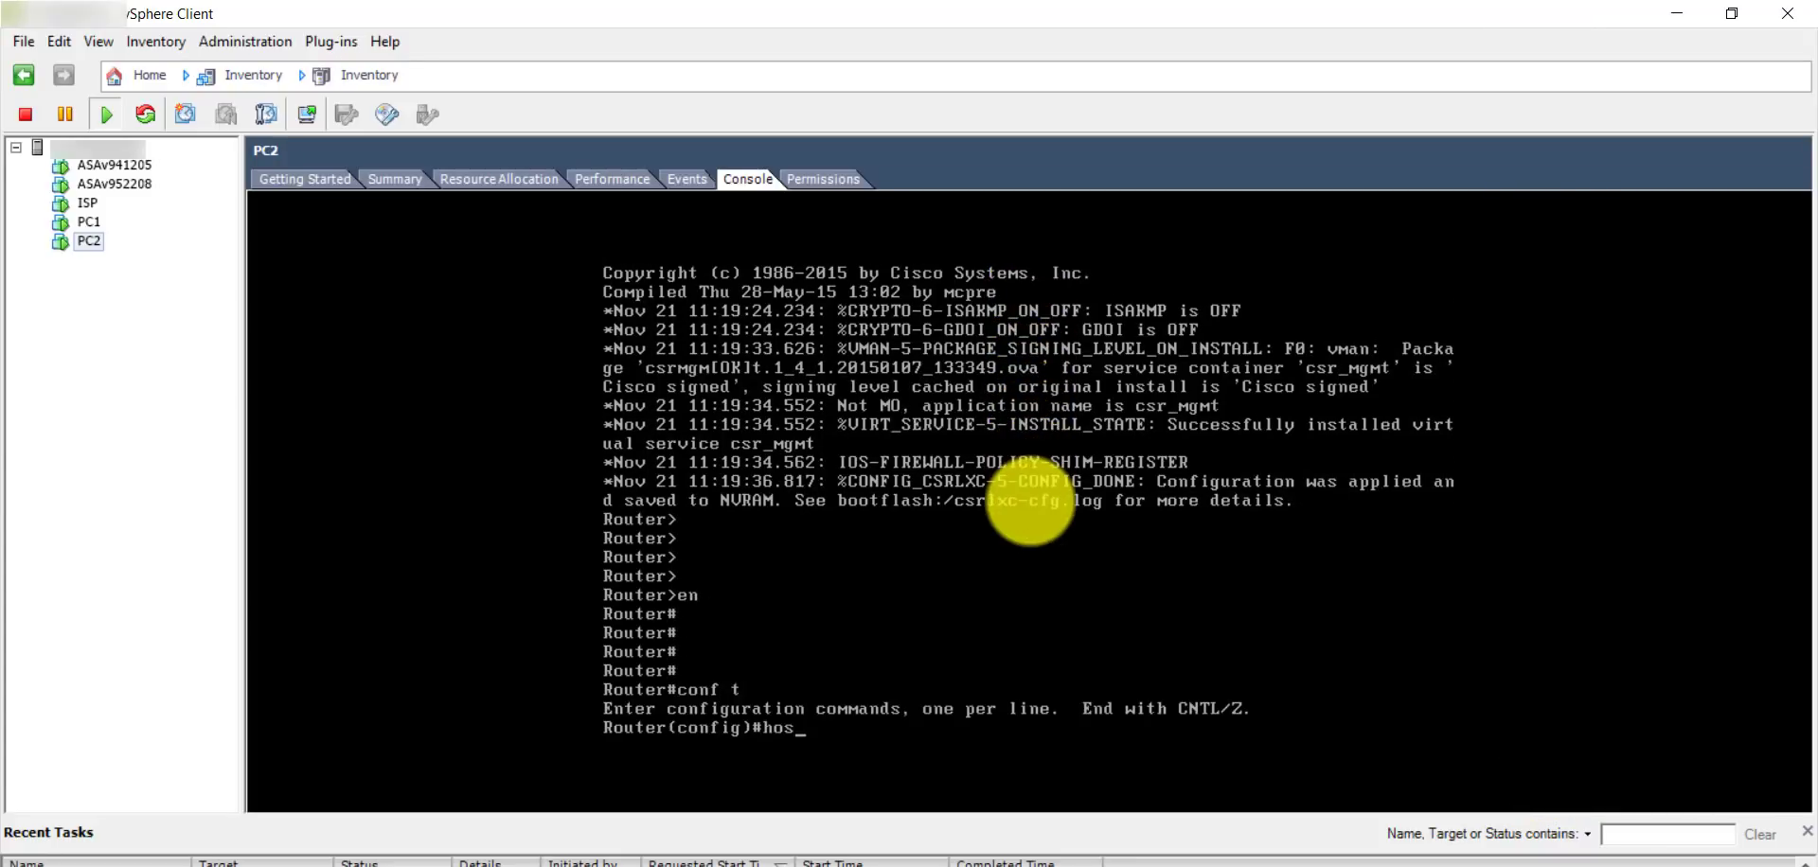
pyautogui.press('Tab')
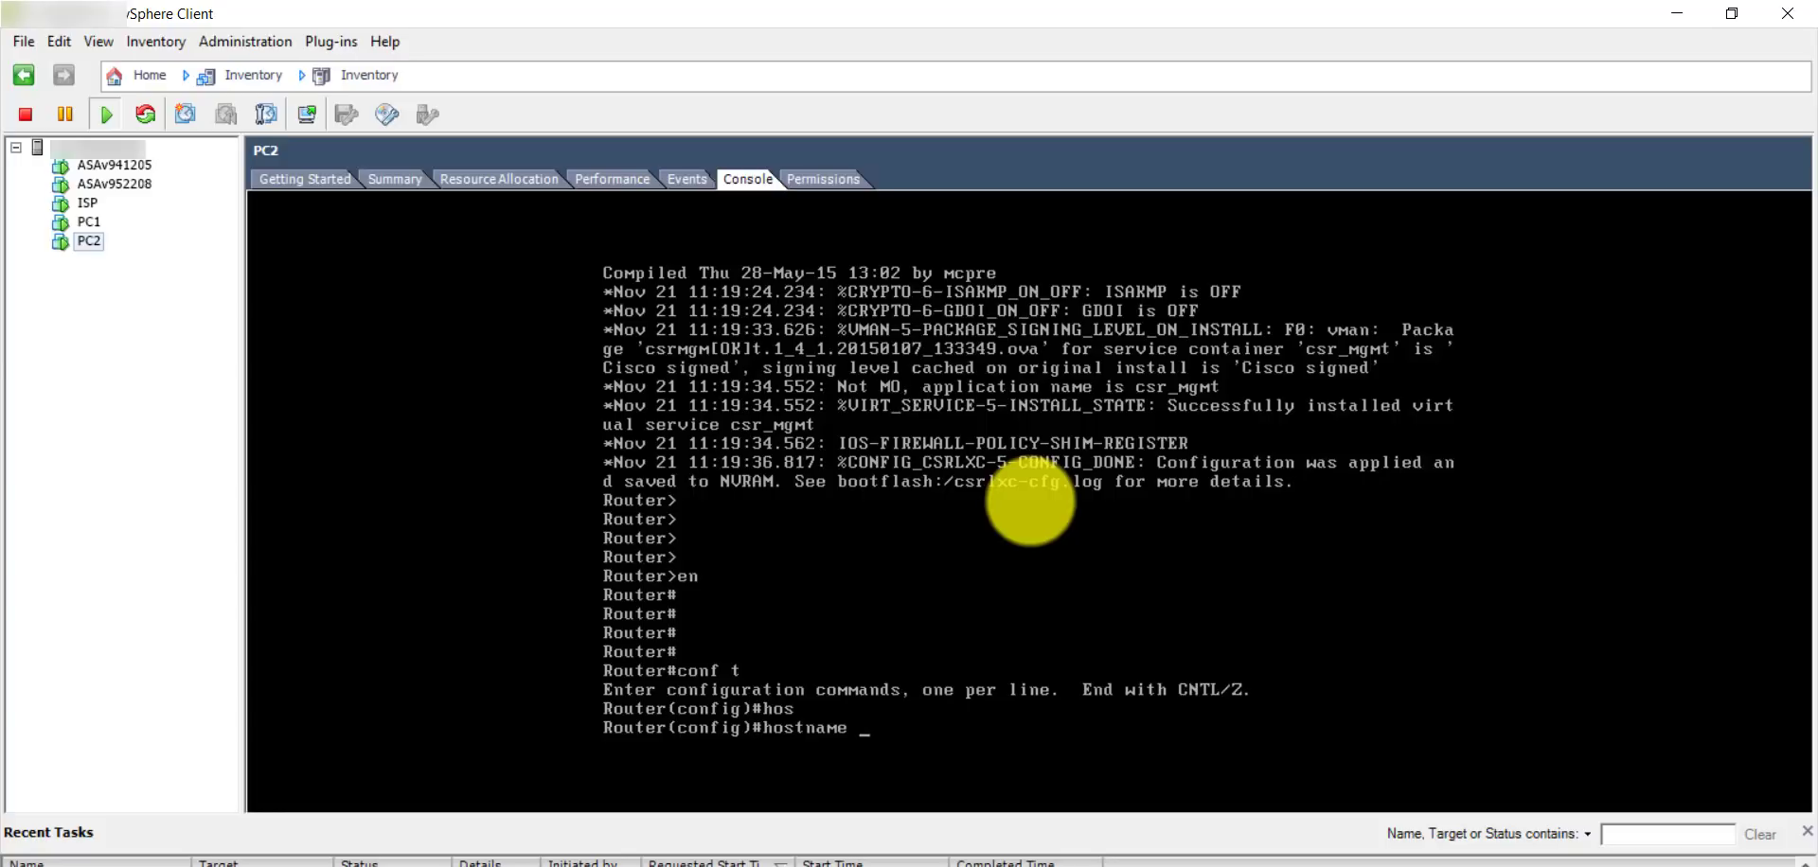
pyautogui.write('PC2')
pyautogui.press('Return')
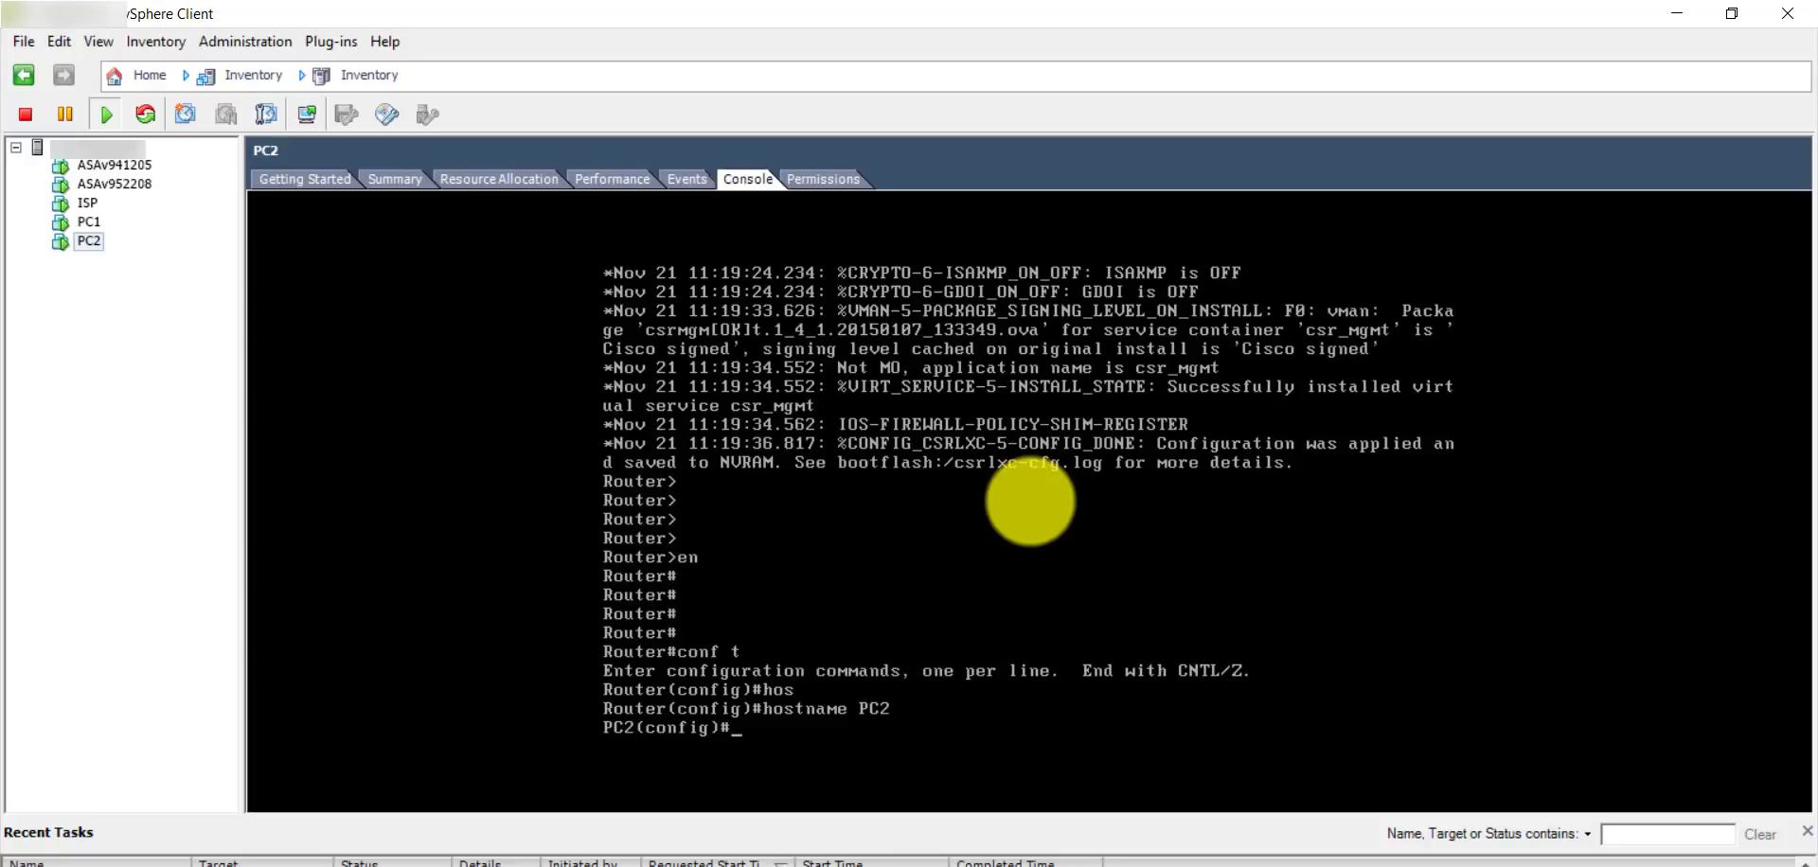
# Save the PC2 router's configuration from within configuration mode.
pyautogui.write('do wr')
pyautogui.press('Return')
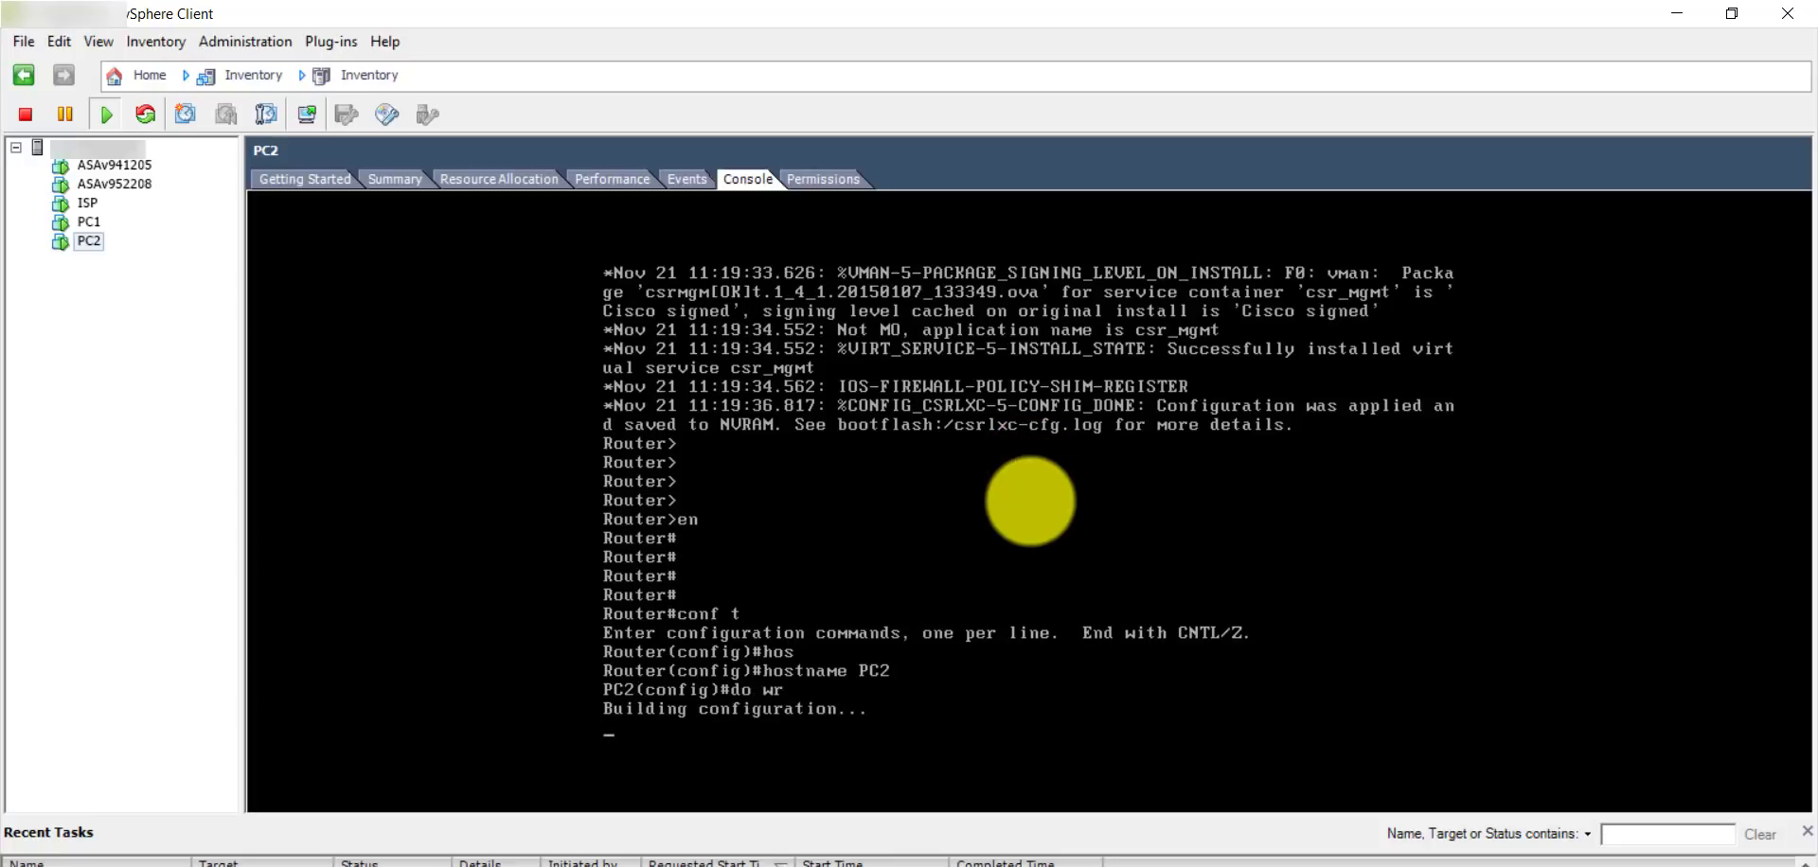
pyautogui.press('Return')
pyautogui.press('Return')
pyautogui.press('Return')
pyautogui.press('Return')
pyautogui.press('Return')
pyautogui.press('Return')
pyautogui.press('Return')
pyautogui.press('Return')
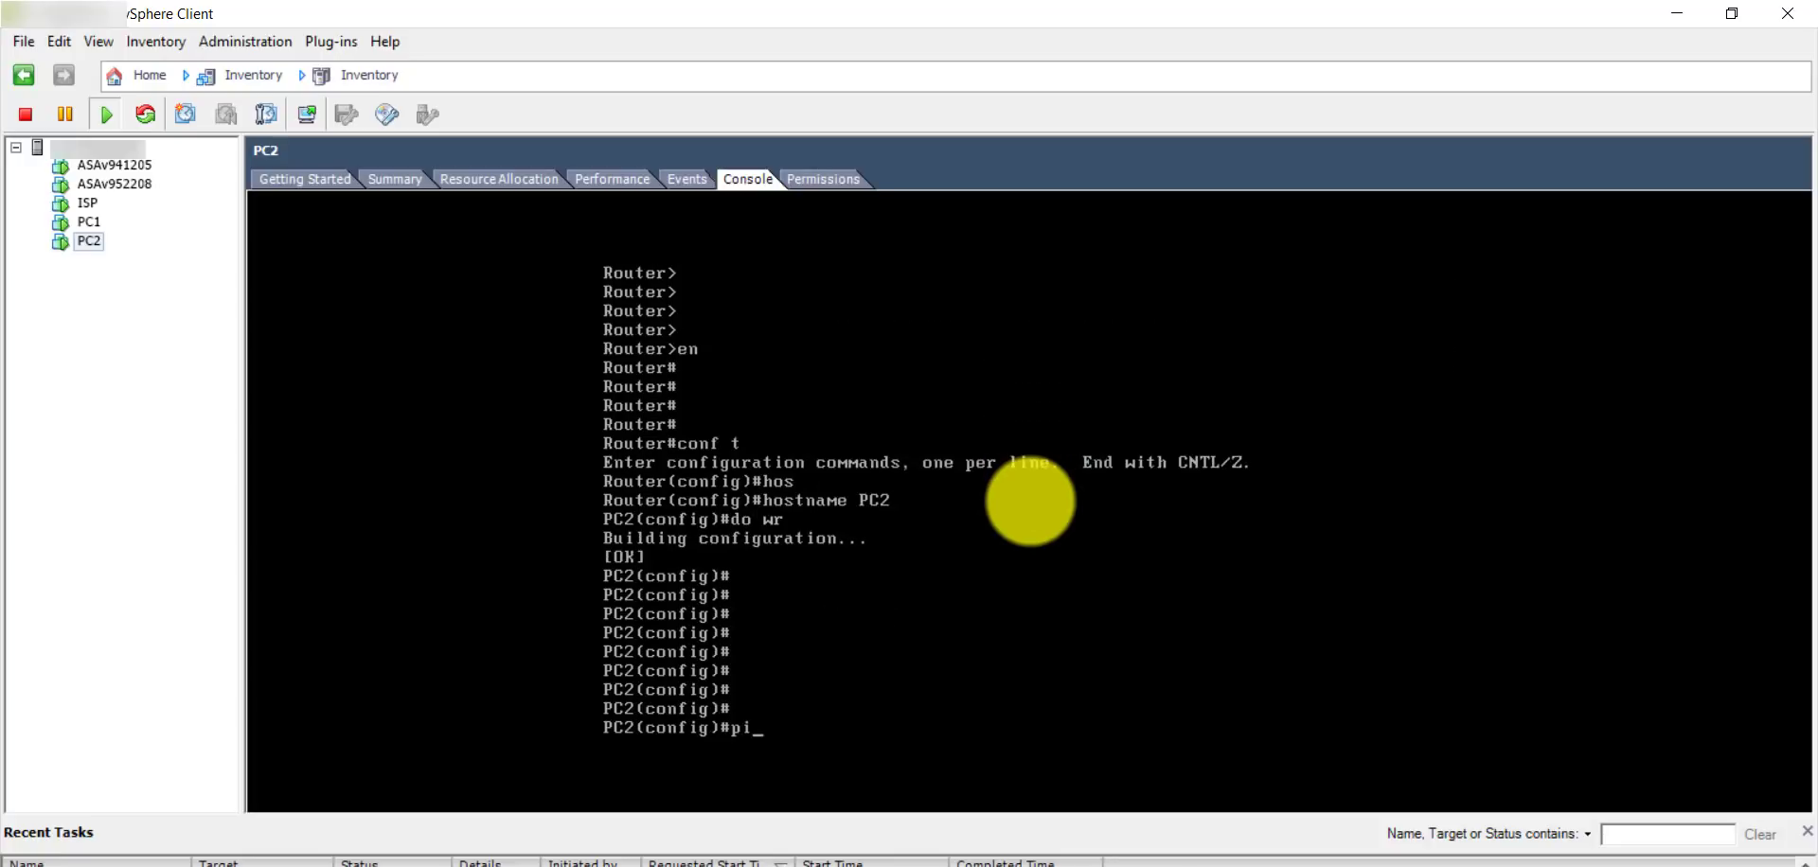
# Assign IP address 192.168.2.100 with mask 255.255.255.0 to PC2's G1 interface and enable the interface.
pyautogui.write('int G1')
pyautogui.press('Return')
pyautogui.write('ip ')
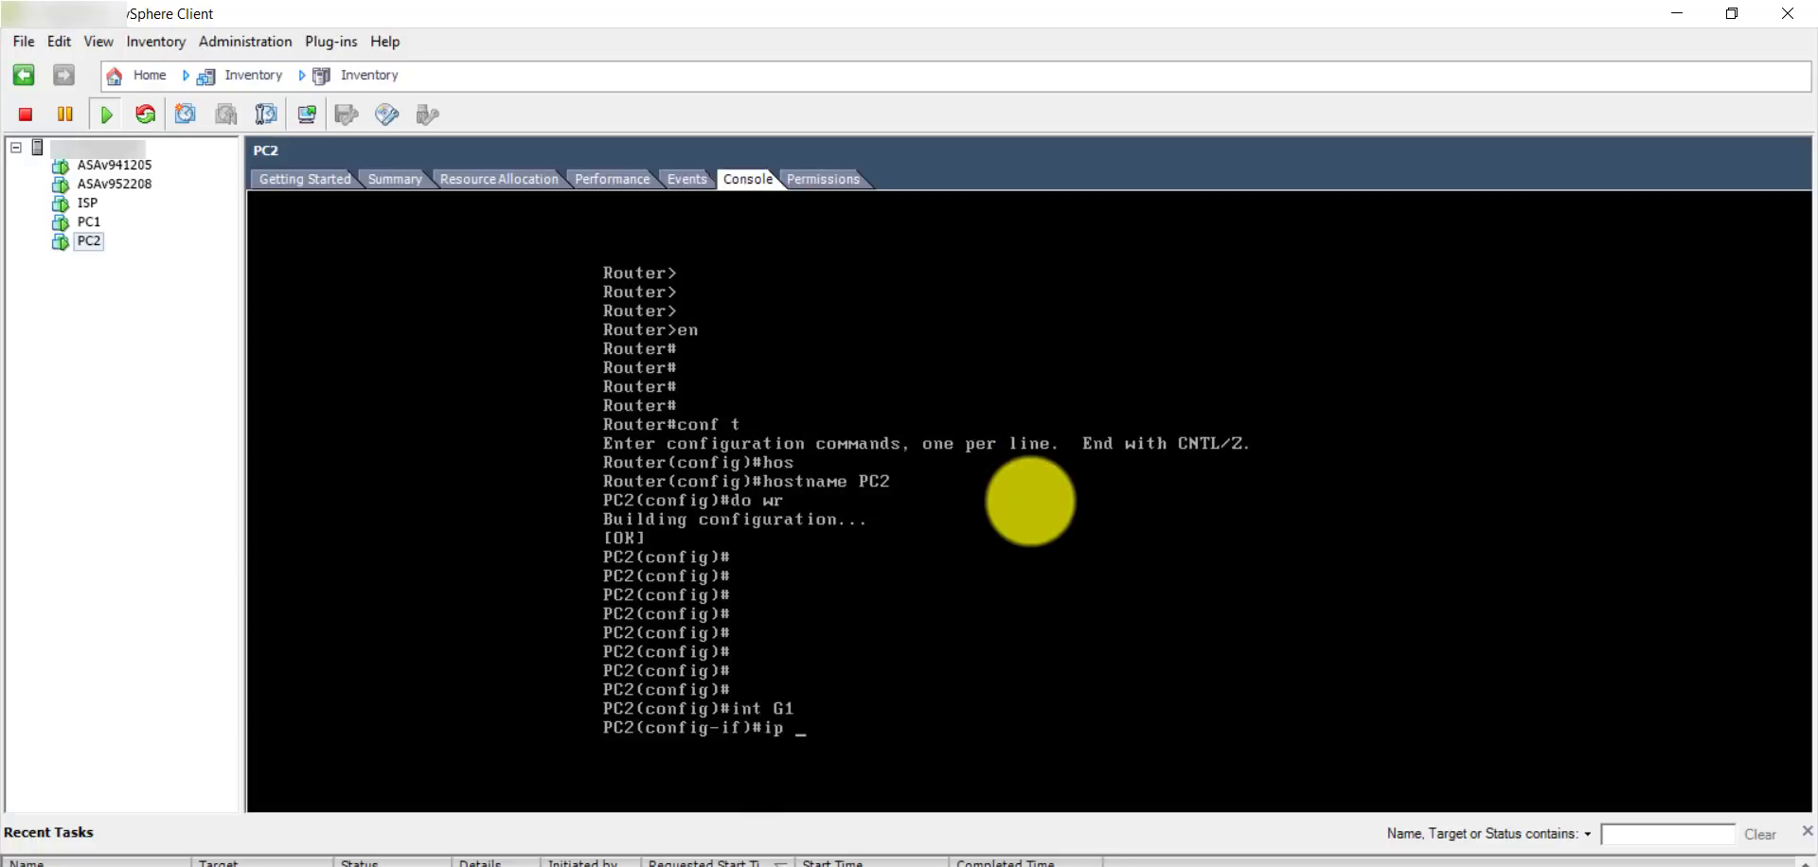
pyautogui.write('add 192.168.2.100')
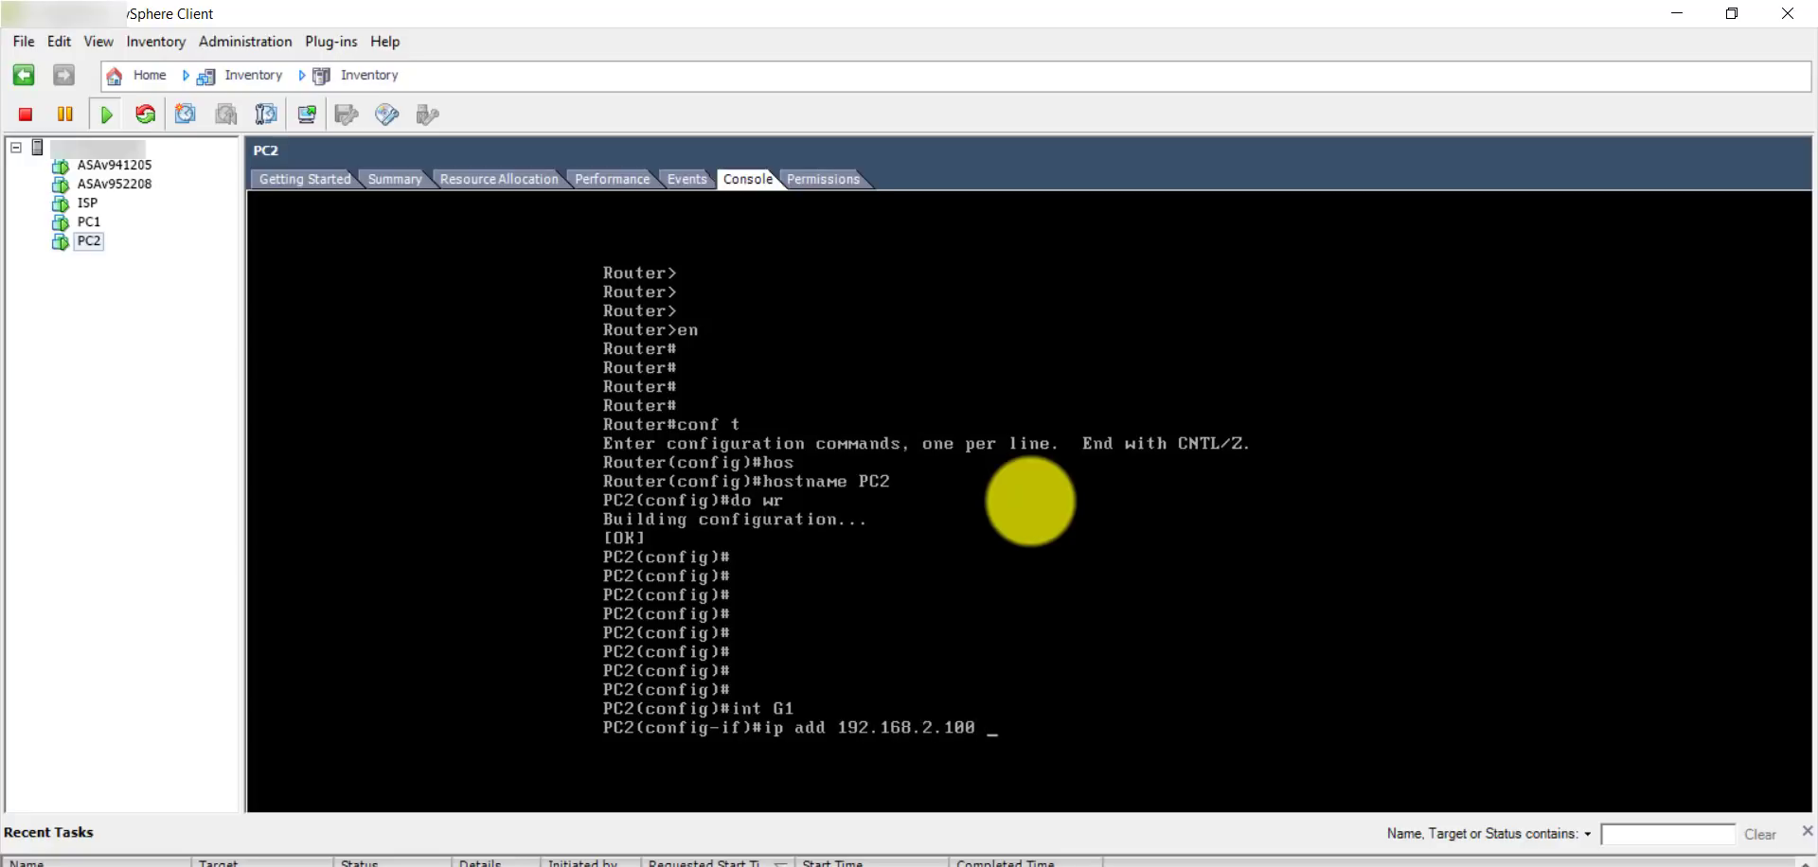
pyautogui.write('255.255.255.0')
pyautogui.press('Return')
pyautogui.write('no shut')
pyautogui.press('Return')
# Exit interface and global configuration modes on PC2 to return to privileged EXEC mode.
pyautogui.write('exit')
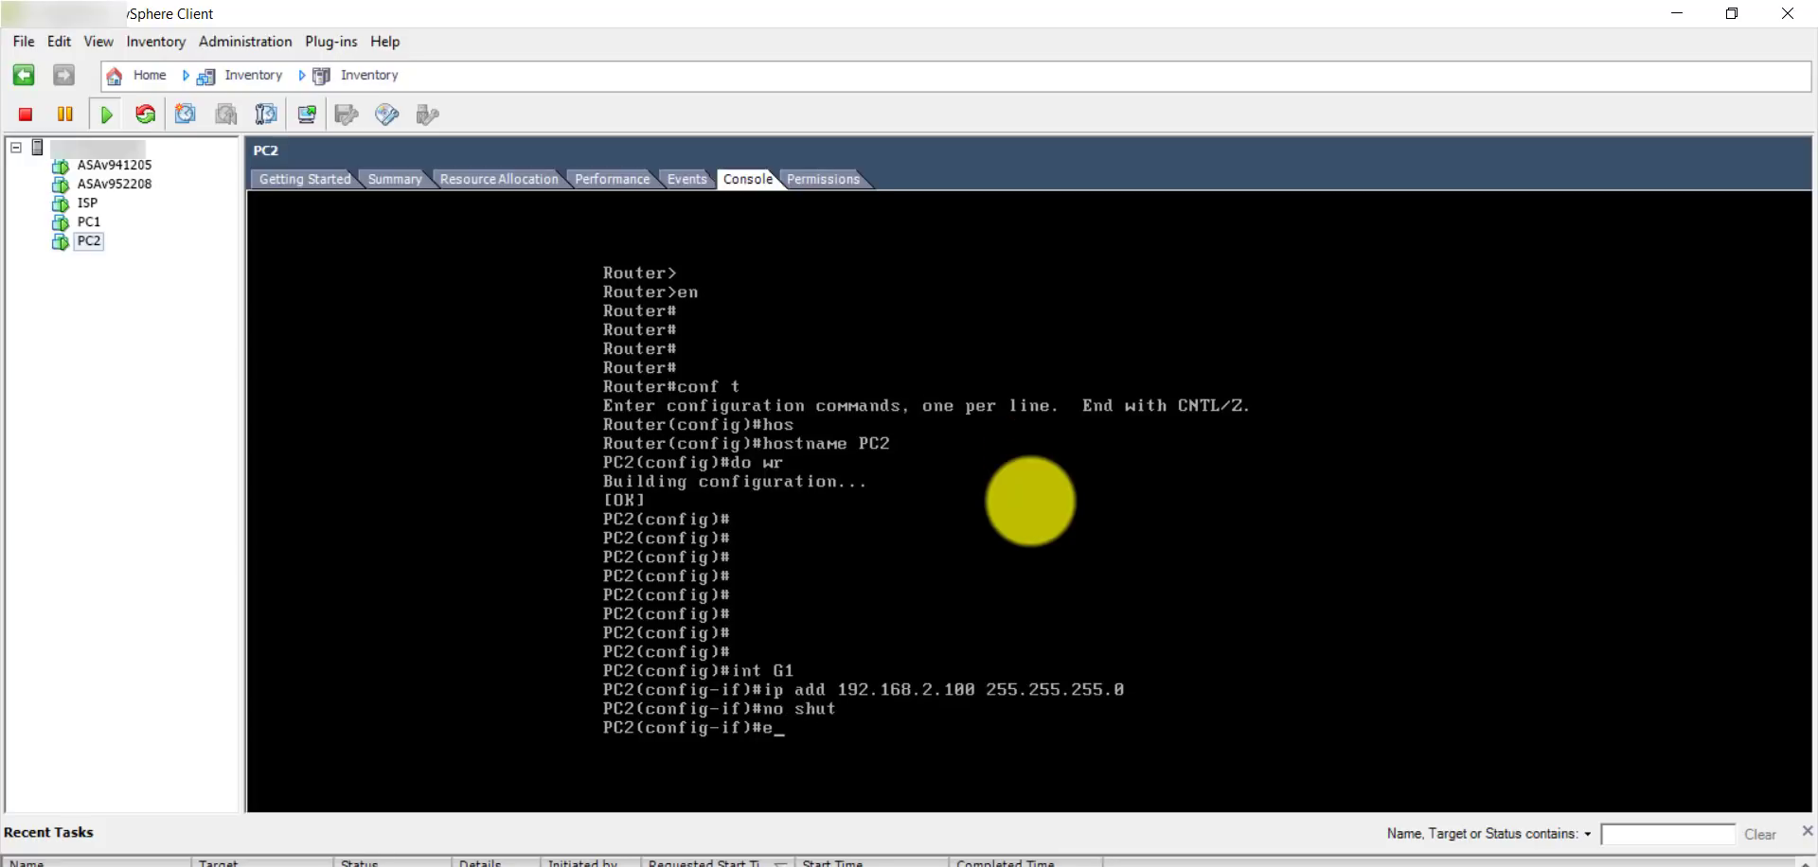
pyautogui.press('Return')
pyautogui.write('exit')
pyautogui.press('Return')
pyautogui.press('Return')
pyautogui.press('Return')
pyautogui.press('Return')
pyautogui.press('Return')
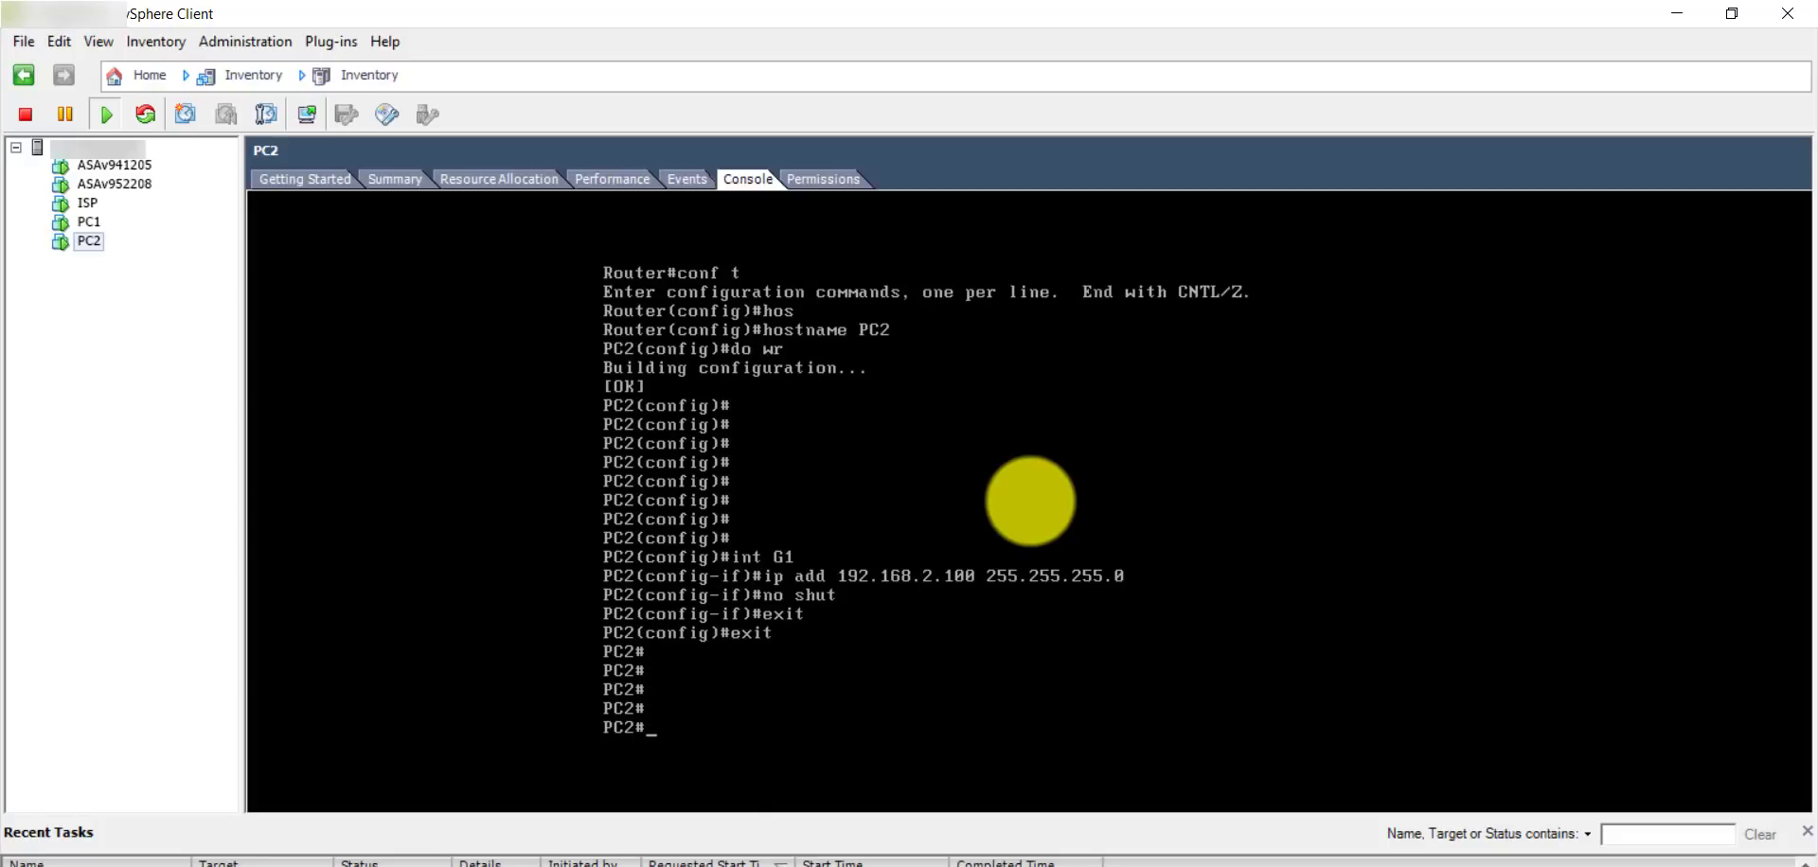
# Save PC2's interface configuration from privileged EXEC mode and bring up fresh prompt lines.
pyautogui.write('wr')
pyautogui.press('Return')
pyautogui.press('Return')
pyautogui.press('Return')
pyautogui.press('Return')
pyautogui.press('Return')
pyautogui.press('Return')
pyautogui.press('Return')
pyautogui.press('Return')
pyautogui.press('Return')
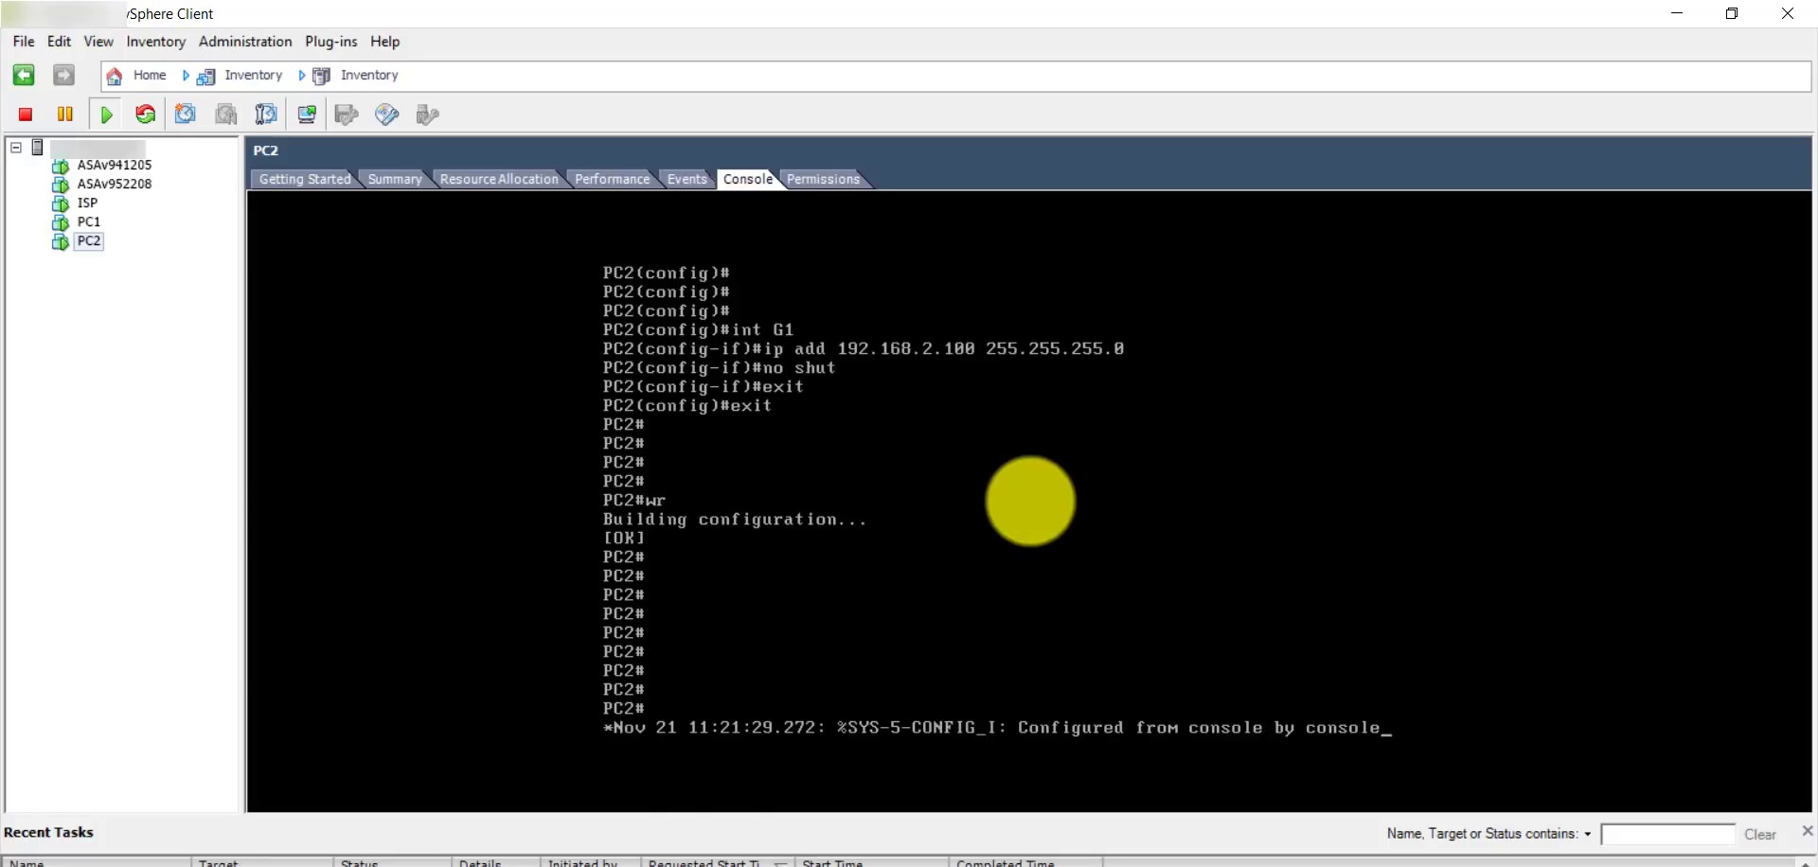
pyautogui.press('Return')
pyautogui.press('Return')
pyautogui.press('Return')
pyautogui.press('Return')
pyautogui.press('Return')
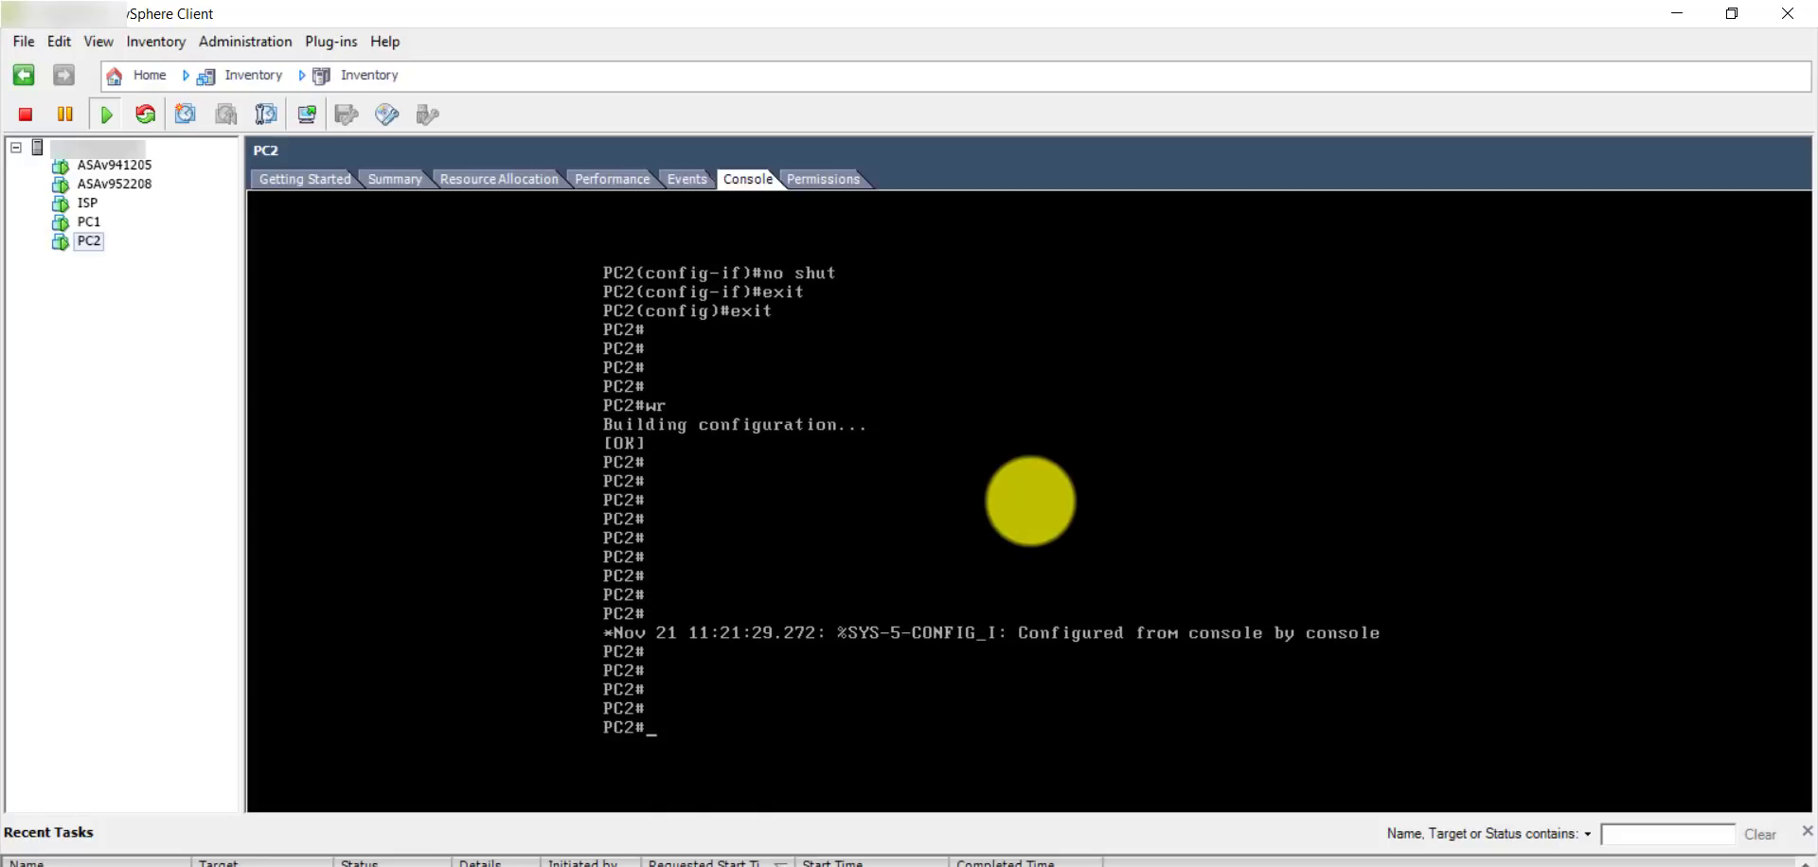
pyautogui.press('Return')
pyautogui.press('Return')
pyautogui.press('Return')
pyautogui.press('Return')
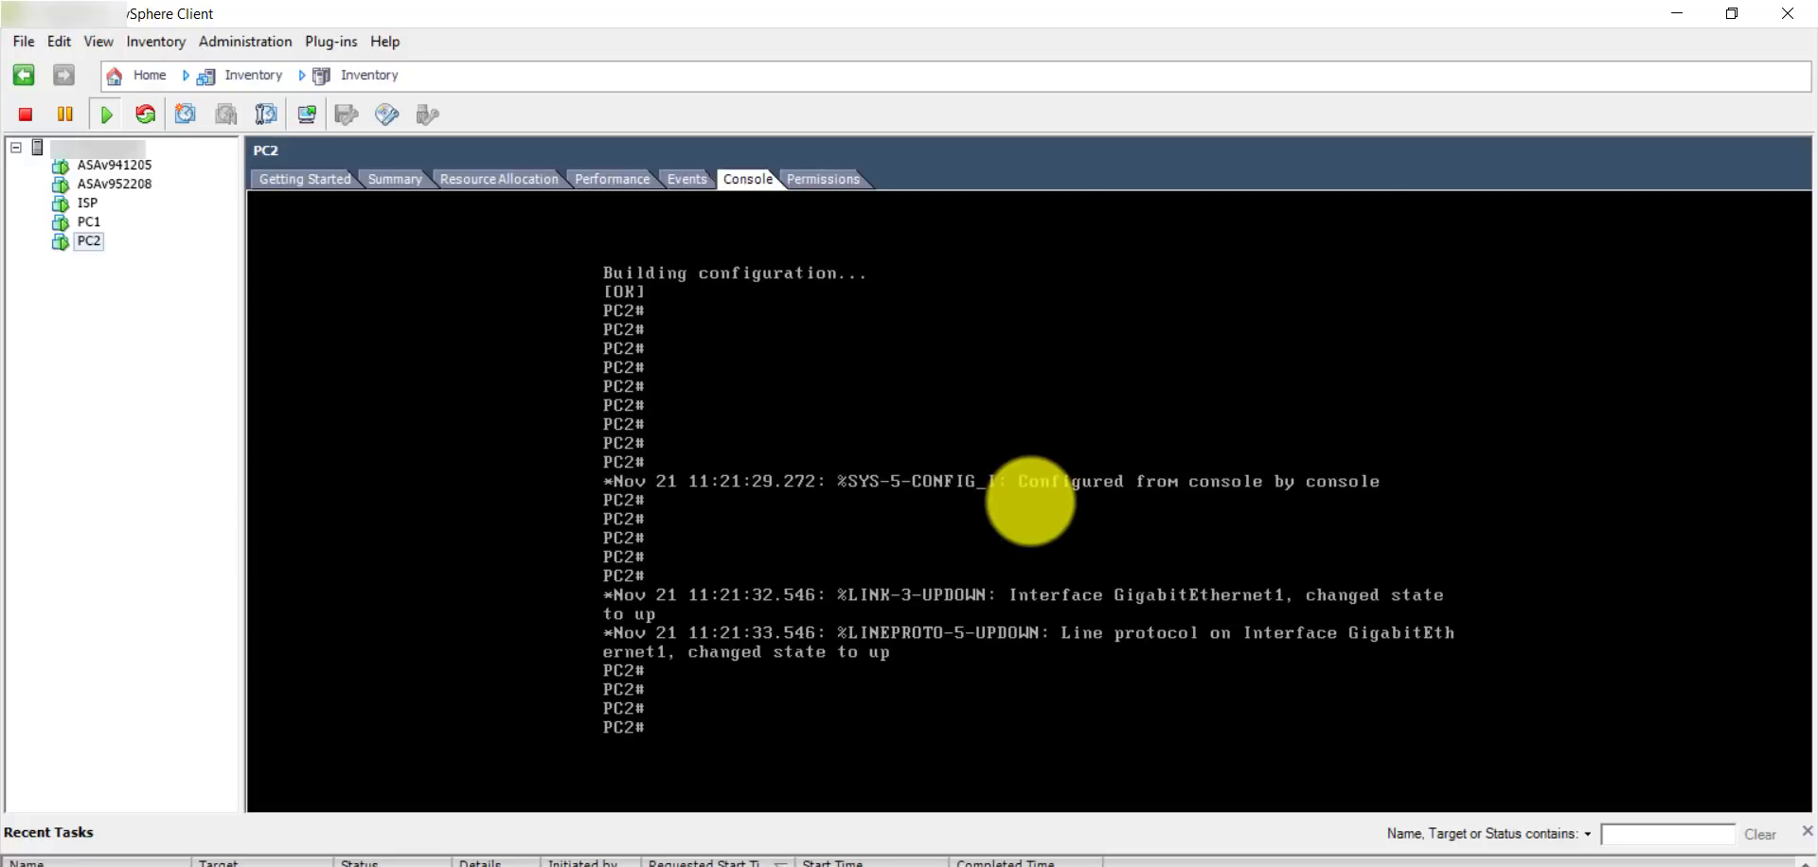
# Check PC2's interface addresses and status with a brief IP interface listing, and ping 192.168.2.1.
pyautogui.write('sh ip int brief')
pyautogui.press('Return')
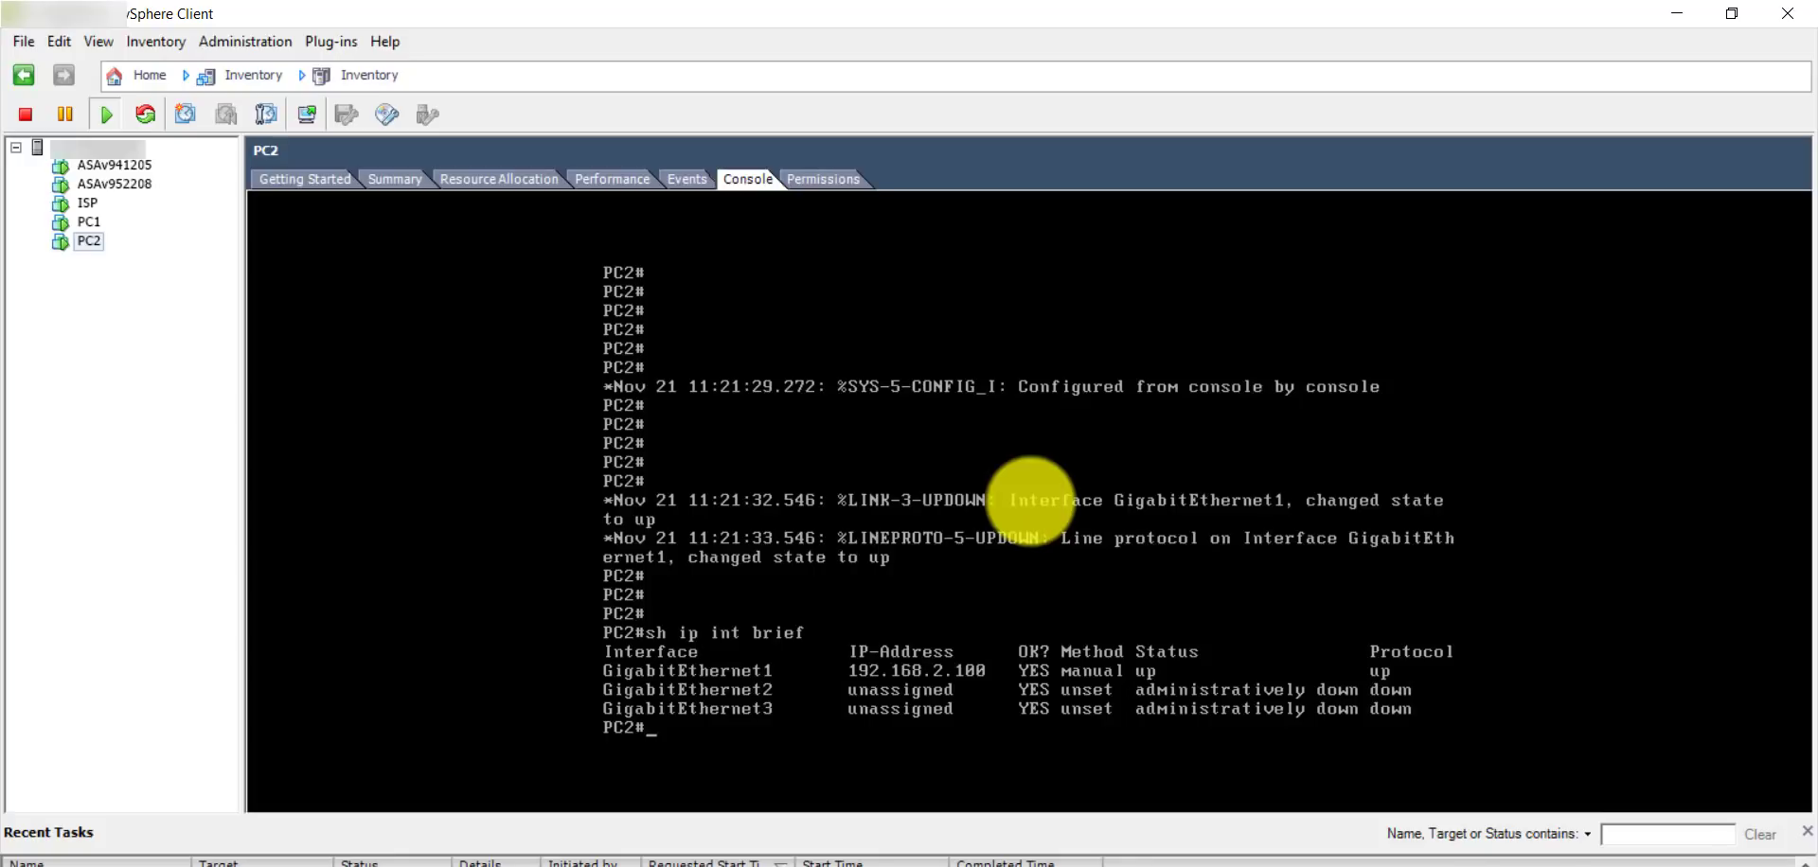
pyautogui.write('ping 192.168.2.1')
pyautogui.press('Return')
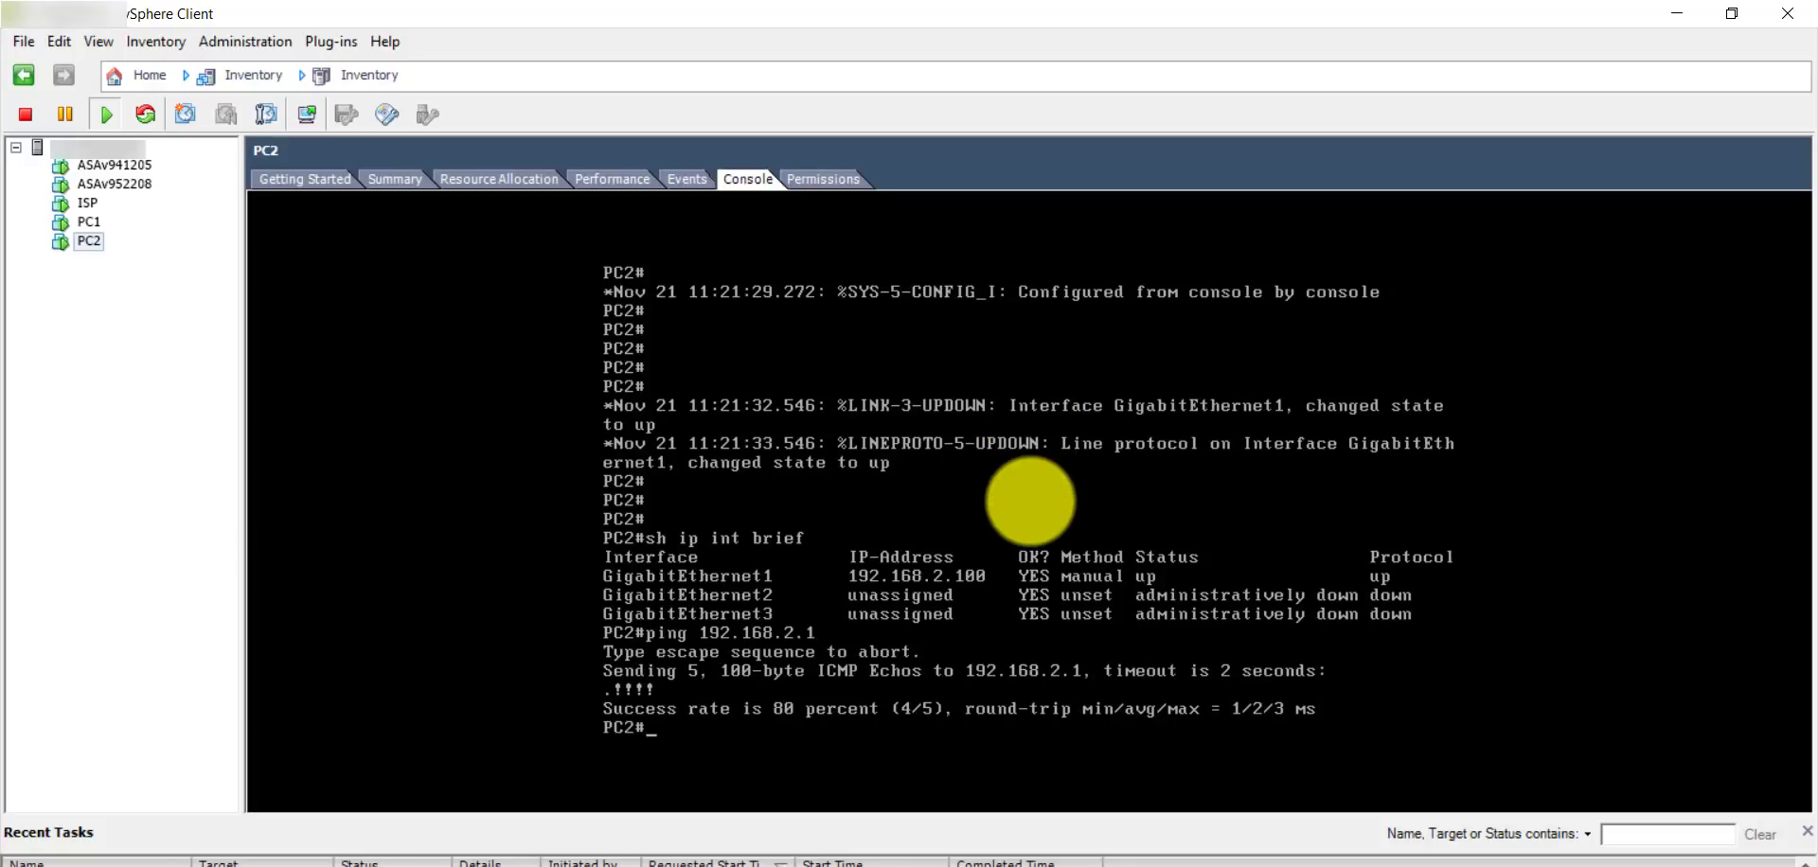
pyautogui.press('Return')
pyautogui.press('Return')
pyautogui.press('Return')
pyautogui.press('Return')
pyautogui.press('Return')
pyautogui.press('Return')
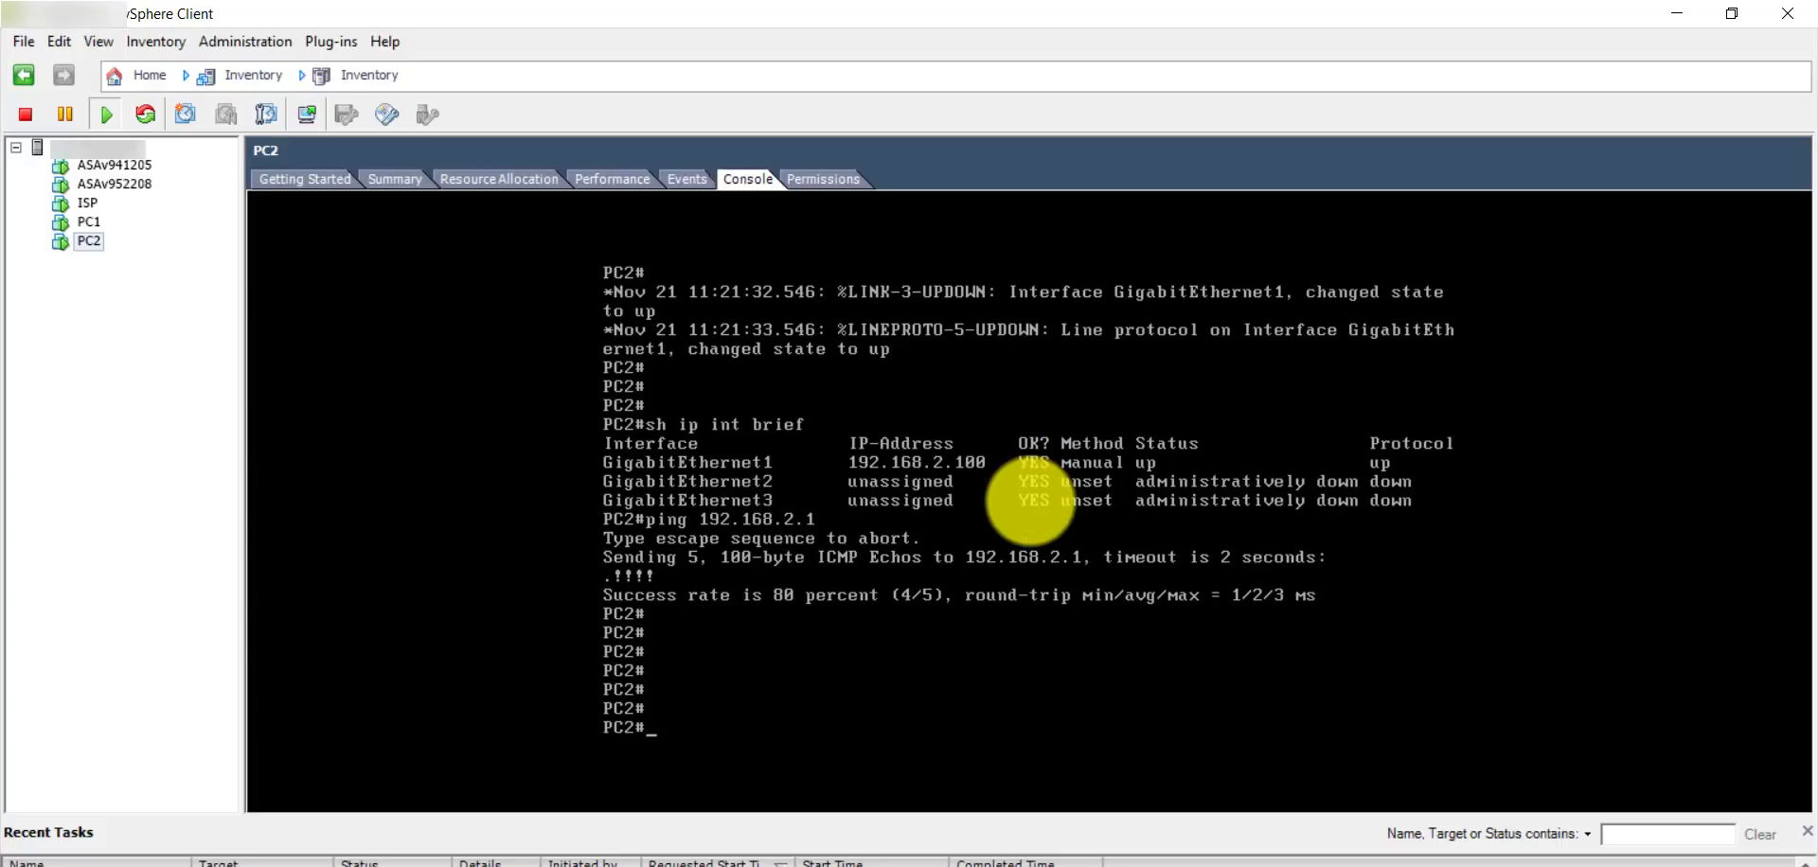
# Save the PC2 router's configuration once more from privileged EXEC mode.
pyautogui.write('wr')
pyautogui.press('Return')
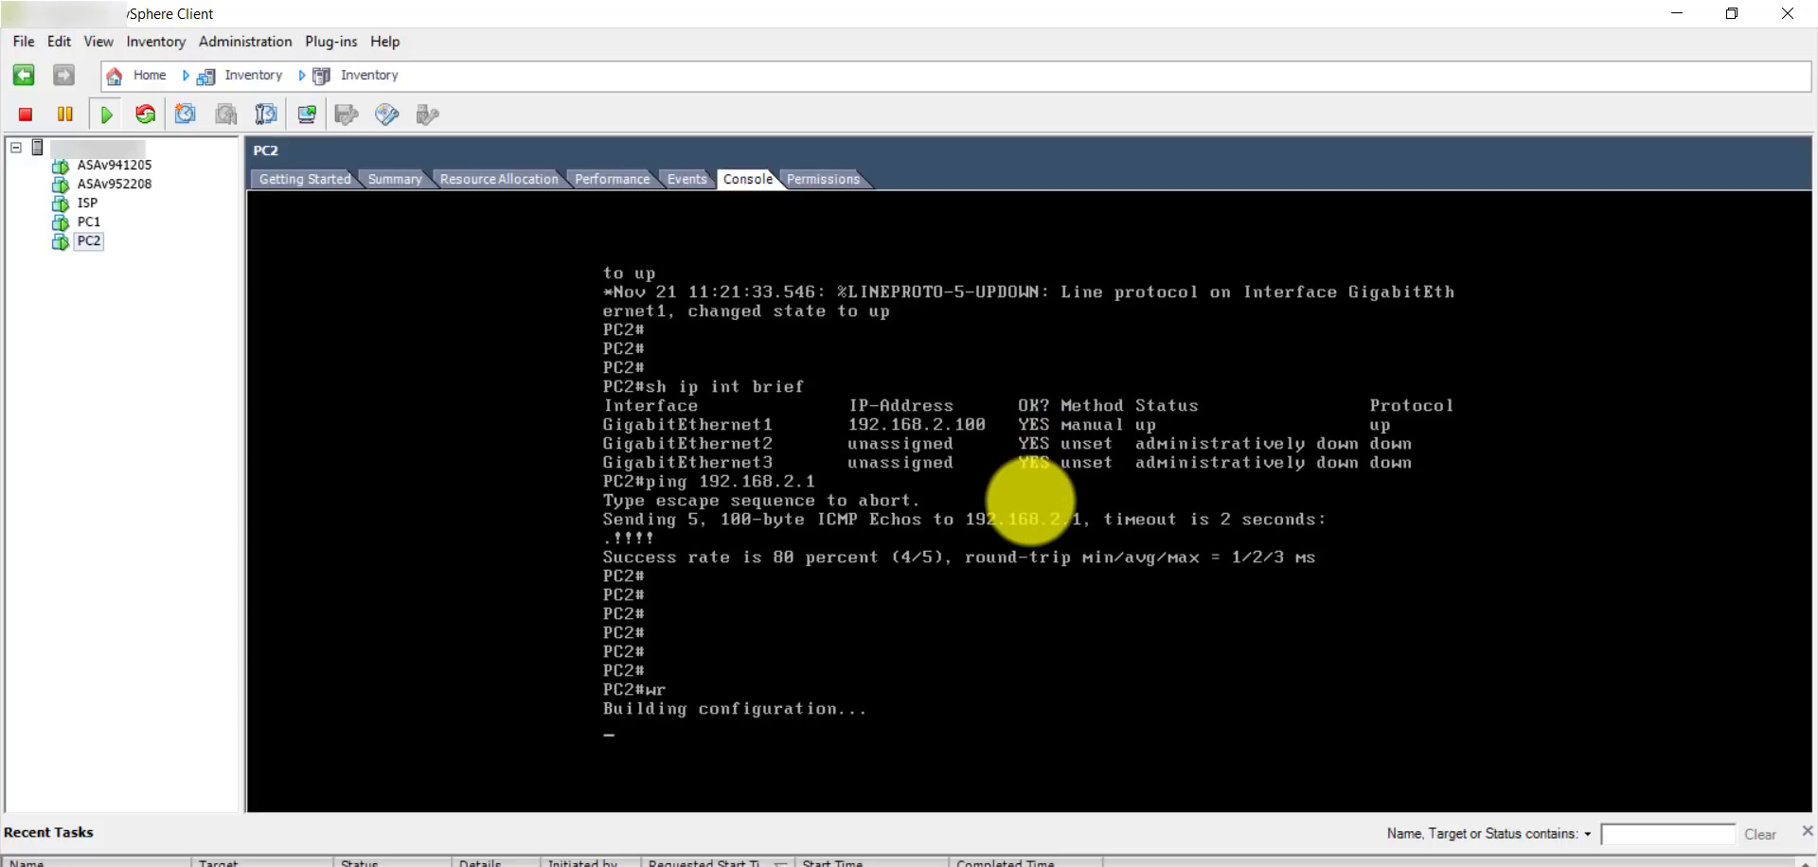
pyautogui.press('Return')
pyautogui.press('Return')
pyautogui.press('Return')
pyautogui.press('Return')
pyautogui.press('Return')
pyautogui.press('Return')
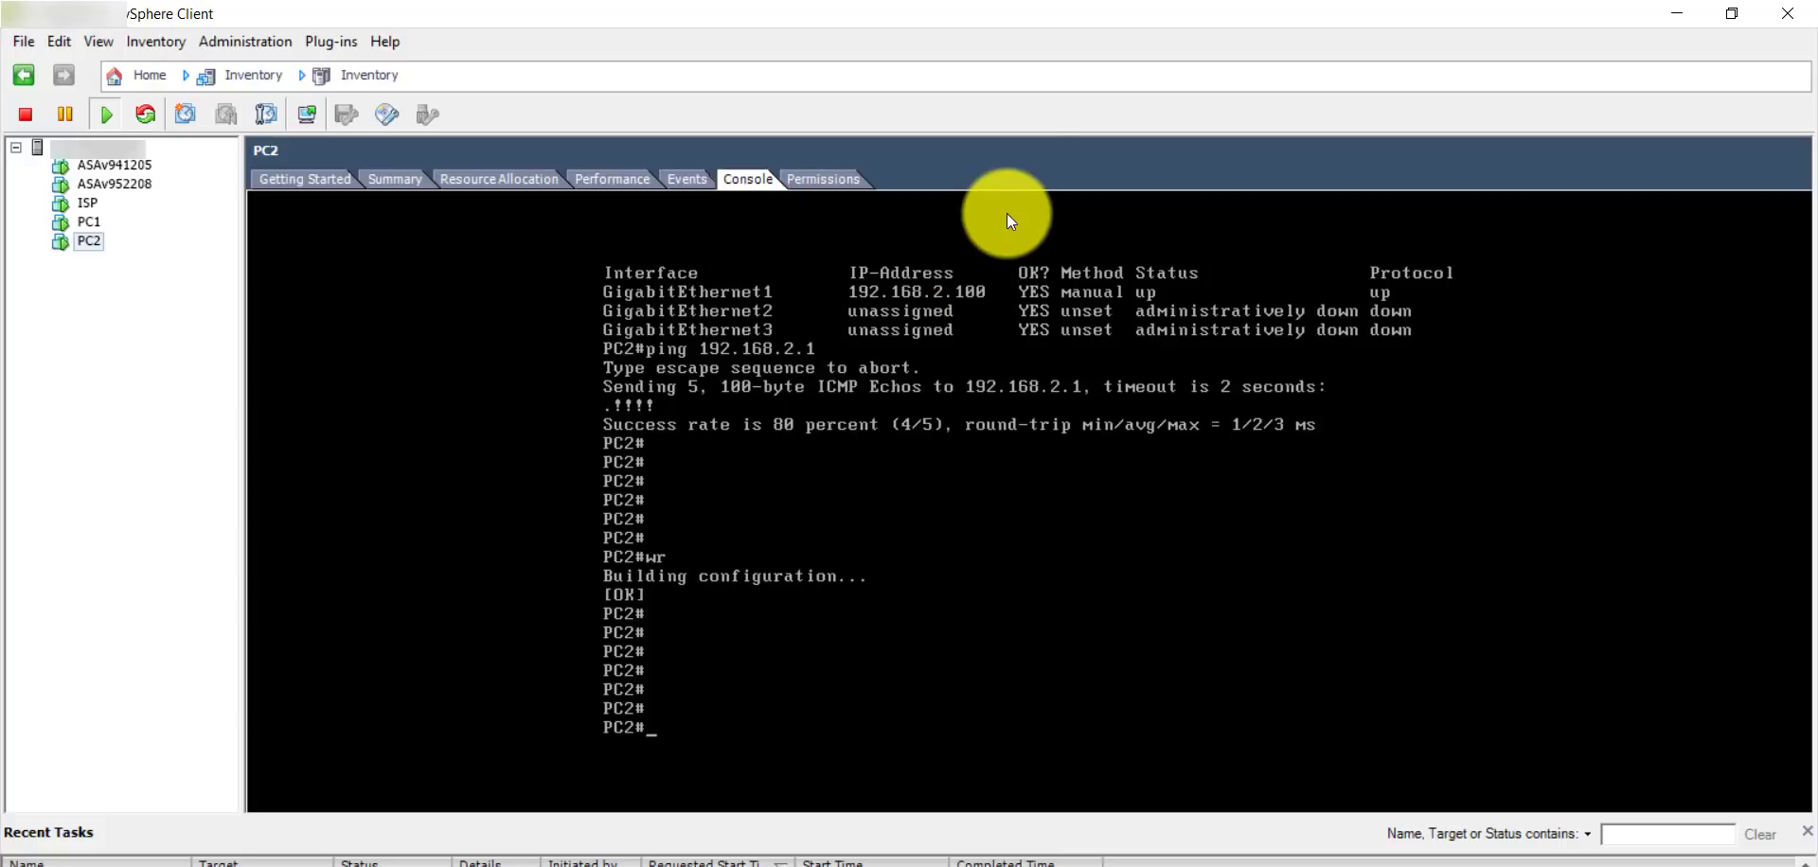
# Switch to the topology diagram in Paint and draw a small rectangle below each of the two firewall boxes.
pyautogui.hotkey('ctrl', 'alt')
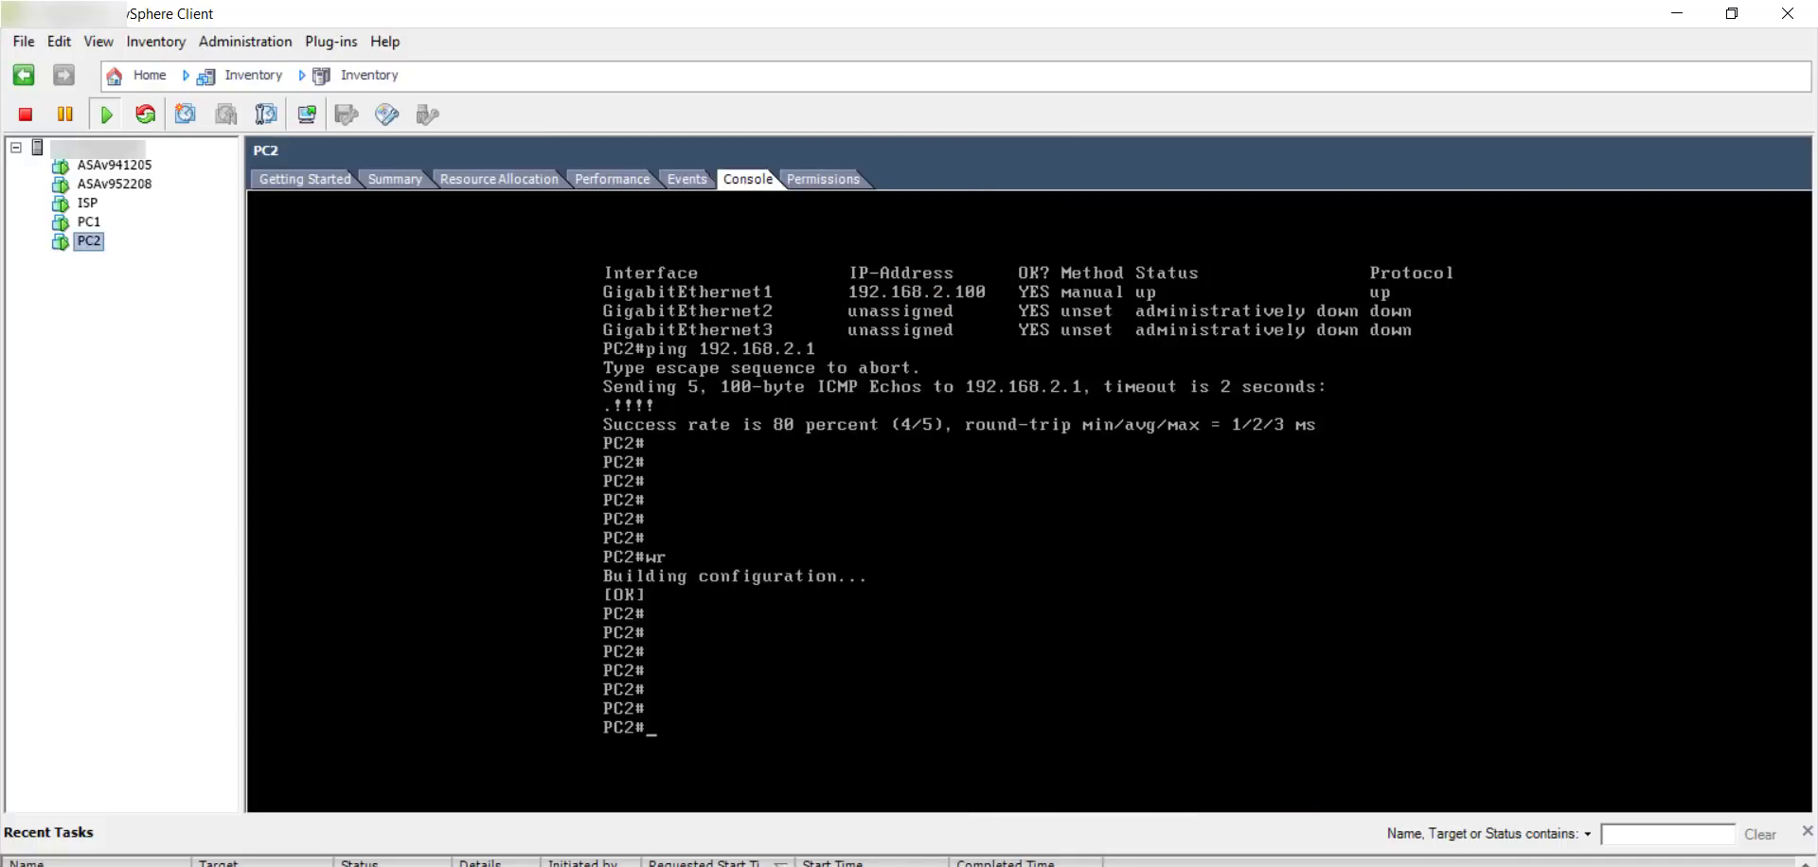
pyautogui.hotkey('alt', 'Tab')
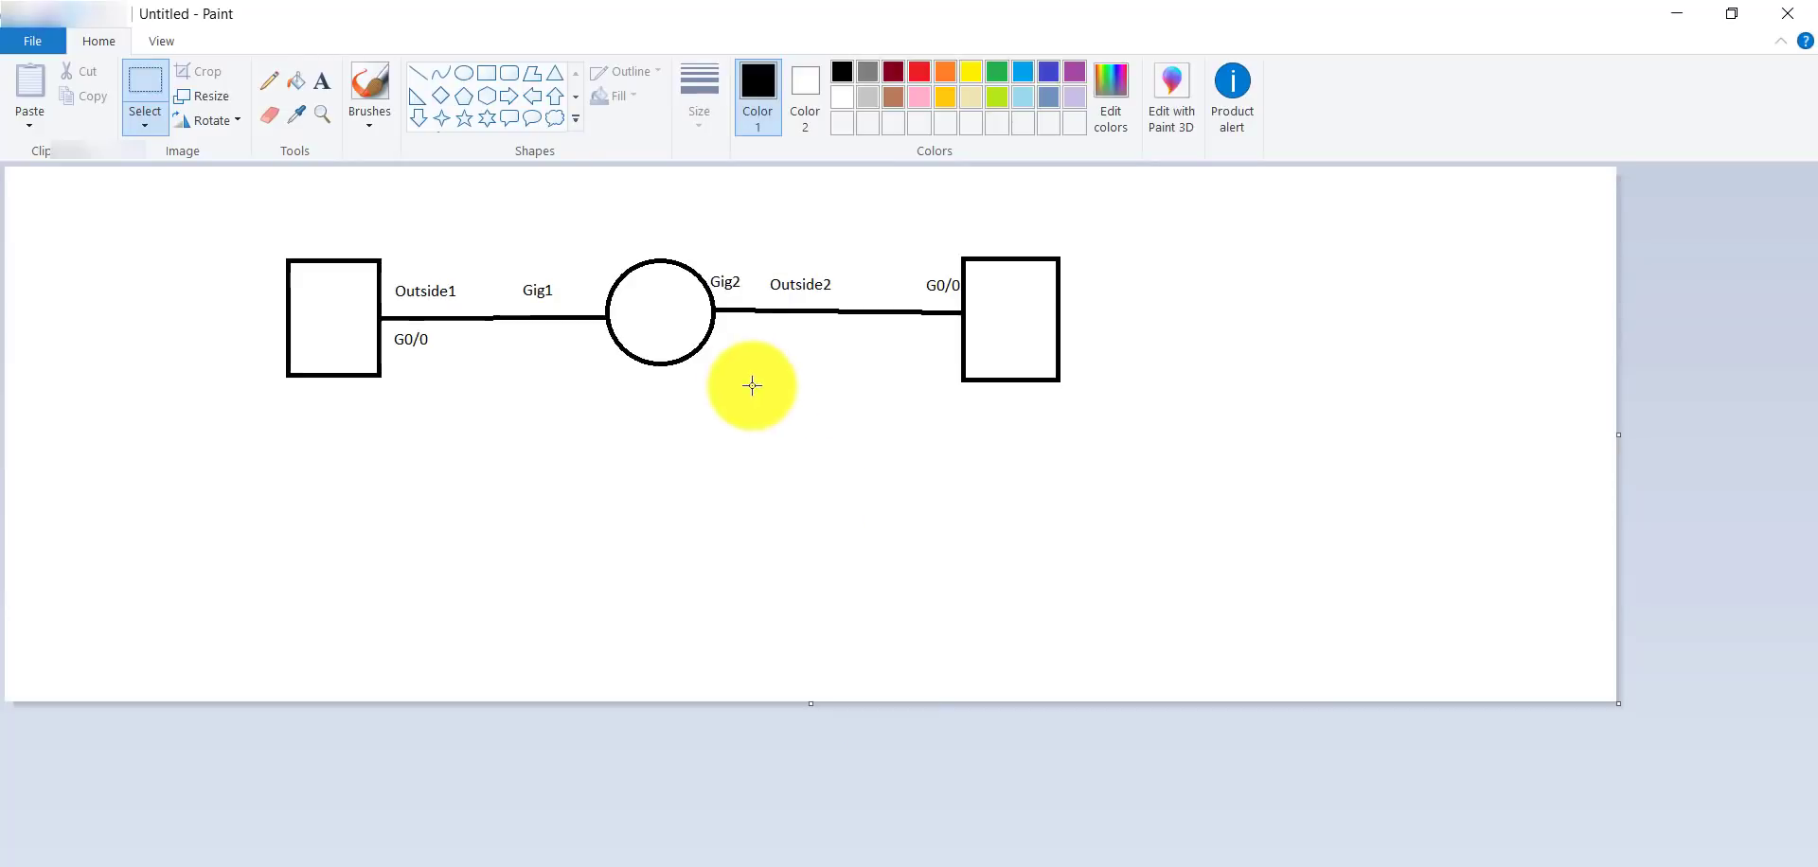
pyautogui.click(486, 73)
pyautogui.moveTo(303, 483)
pyautogui.mouseDown()
pyautogui.moveTo(316, 519)
pyautogui.moveTo(372, 541)
pyautogui.mouseUp()
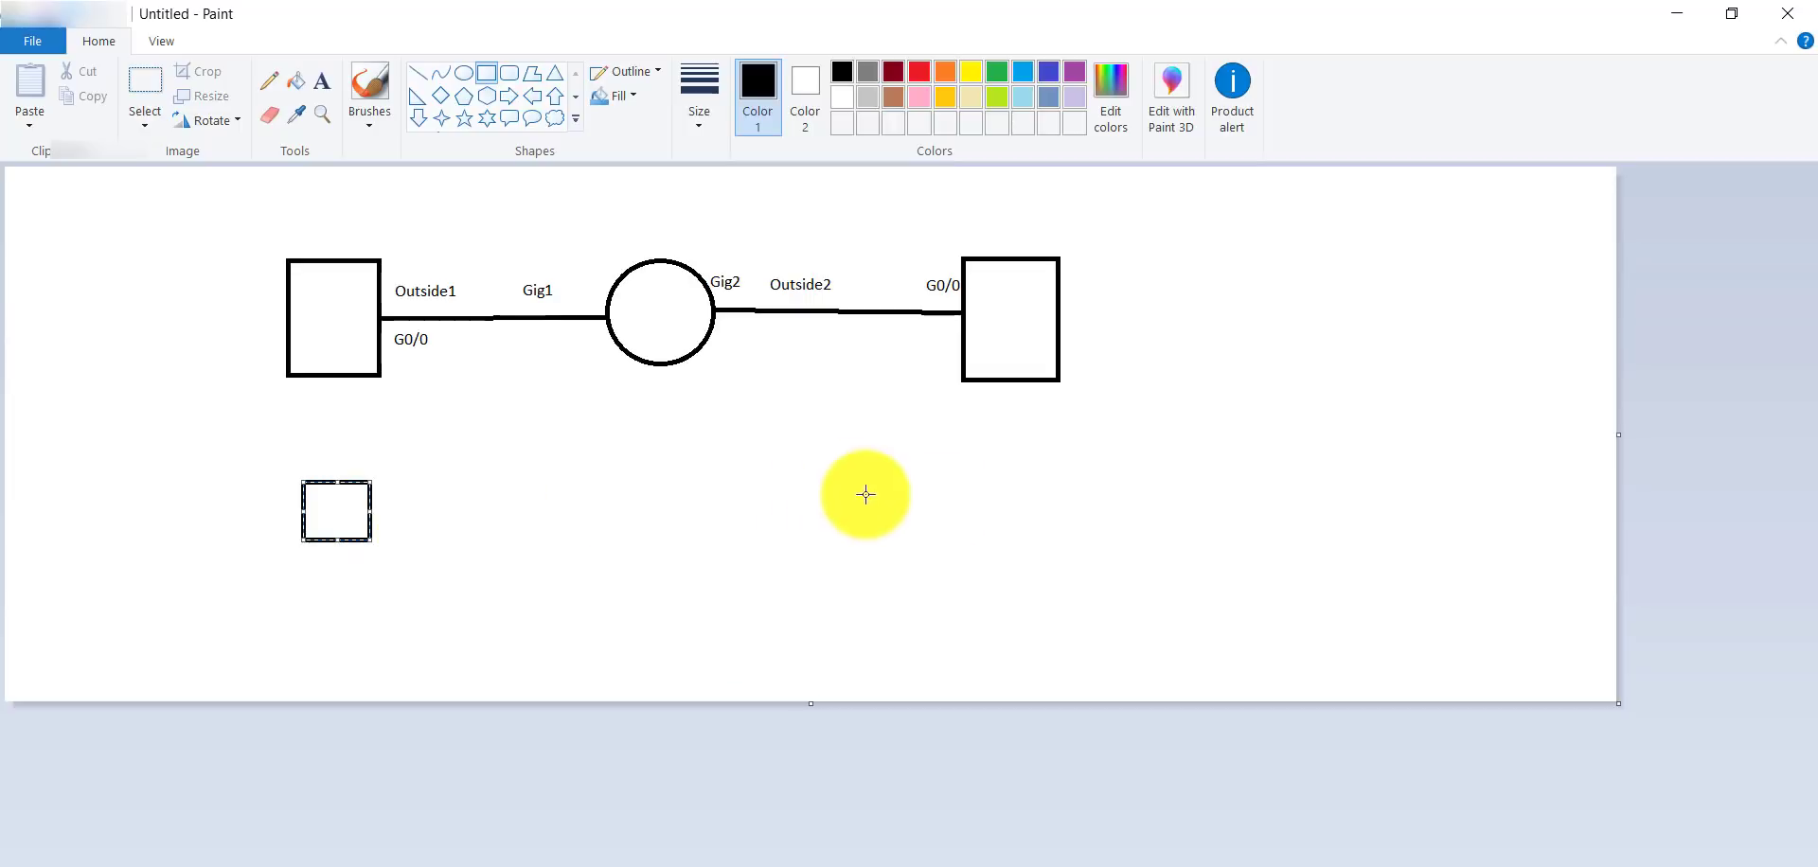
pyautogui.moveTo(997, 484); pyautogui.dragTo(1072, 555)
# Connect each firewall box to the small rectangle beneath it with a straight line.
pyautogui.click(418, 72)
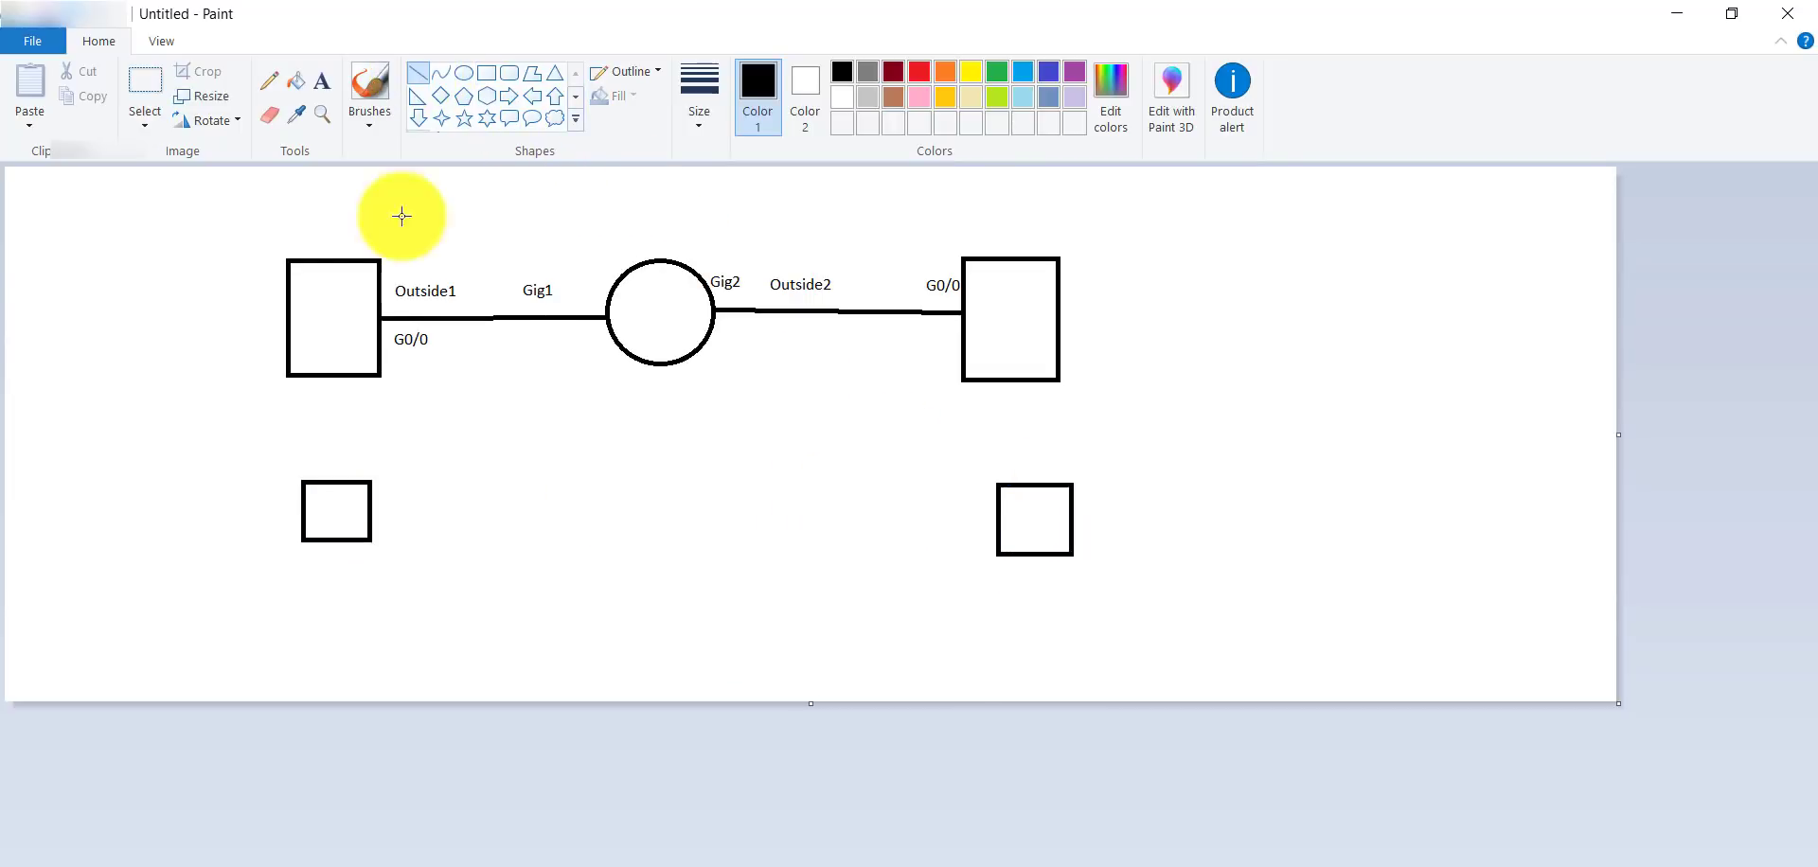
pyautogui.moveTo(334, 377); pyautogui.dragTo(334, 481)
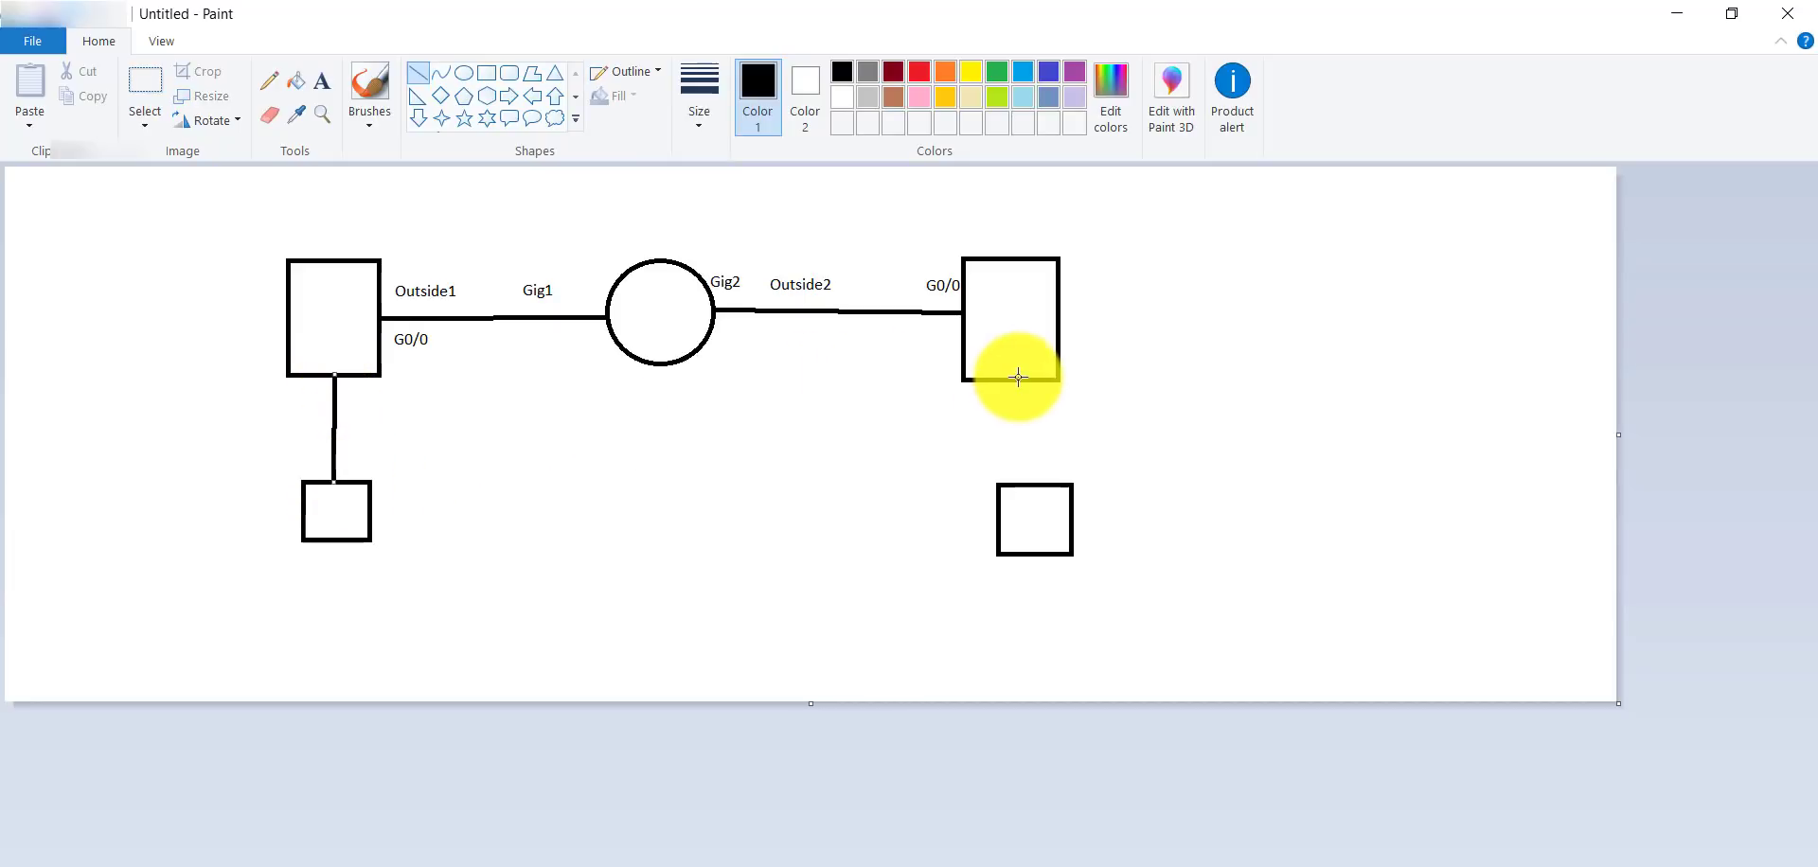
pyautogui.moveTo(1013, 381); pyautogui.dragTo(1023, 488)
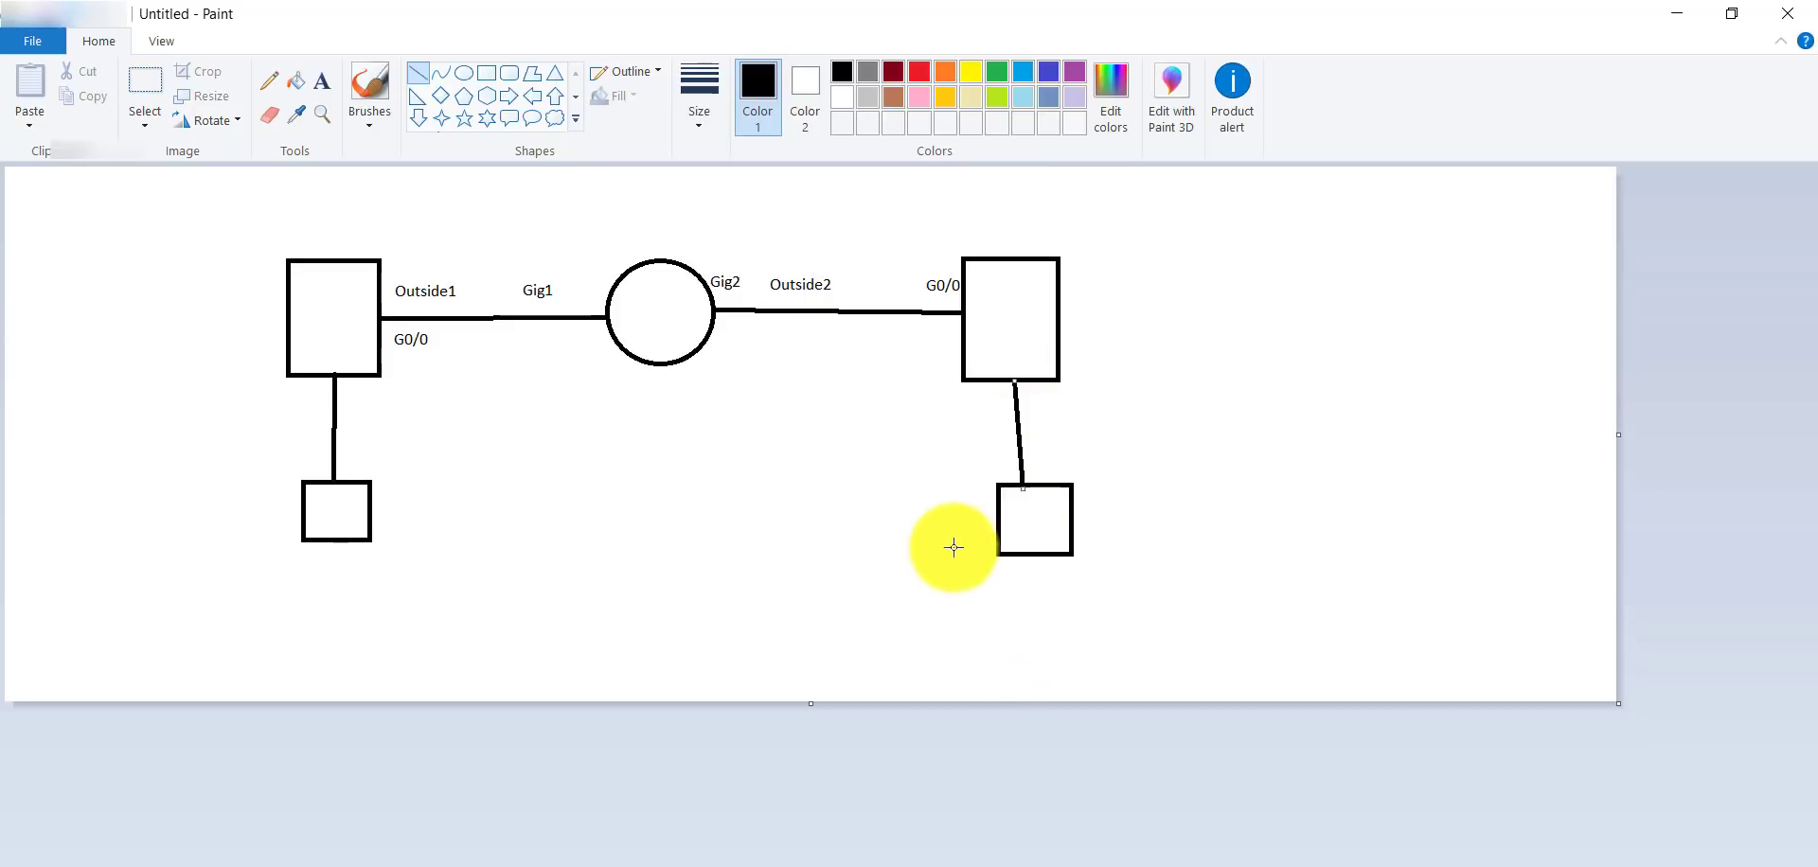